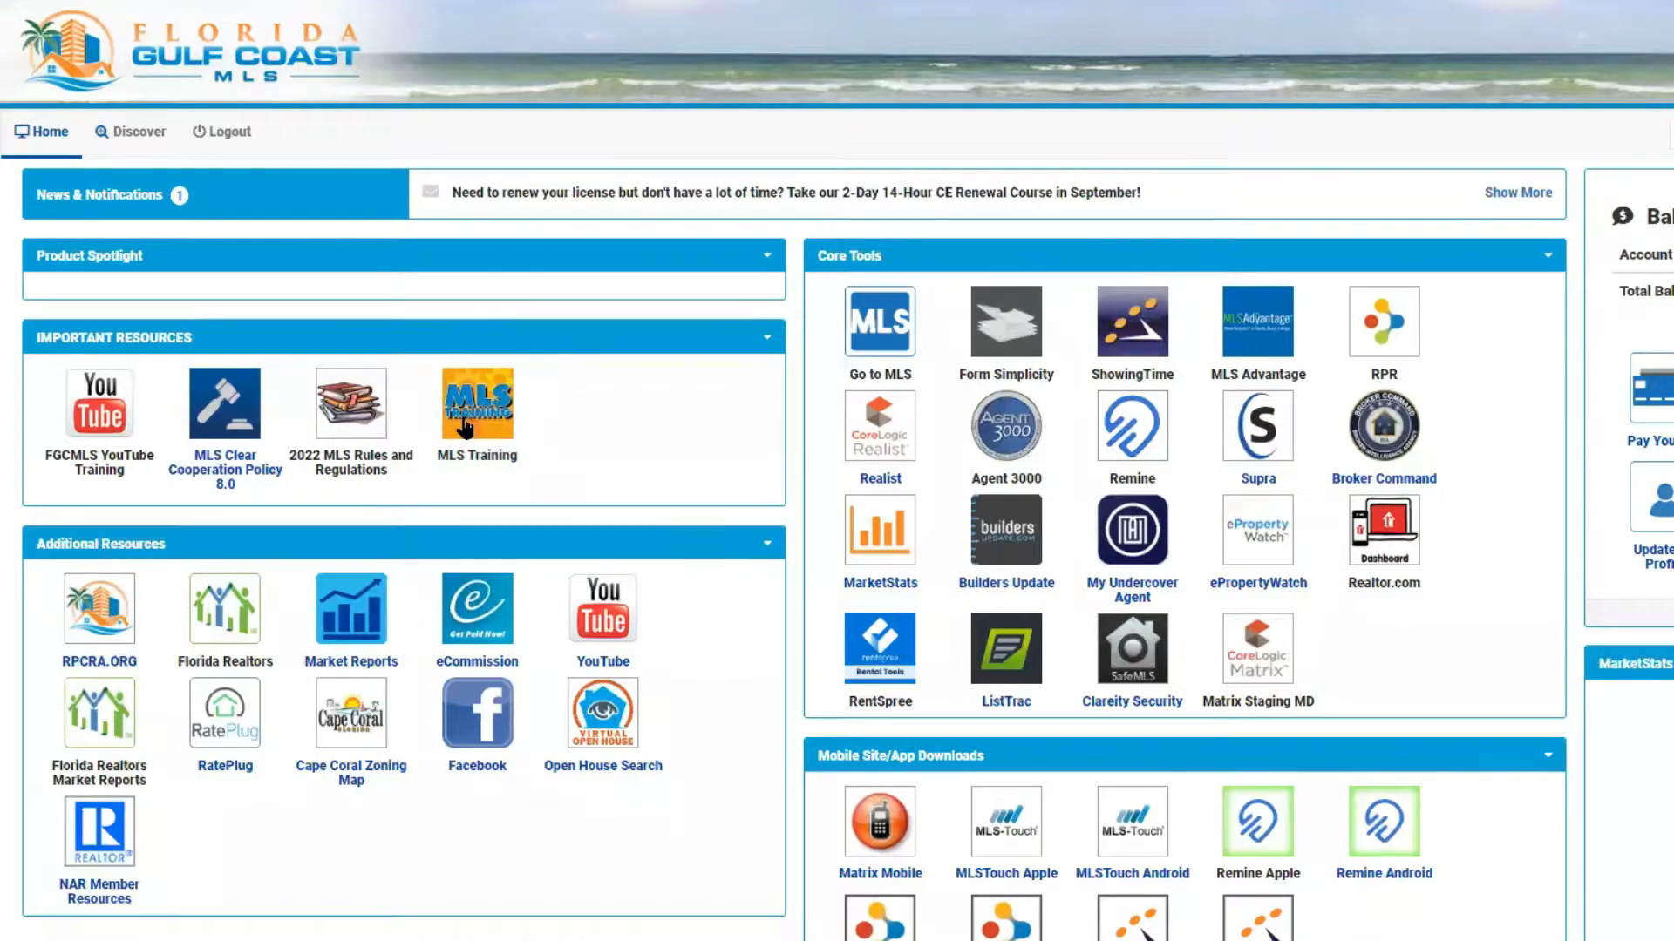
Open the MLS Training resource from the dashboard and go to its Video and Forms Library
left_click(464, 427)
left_click(479, 436)
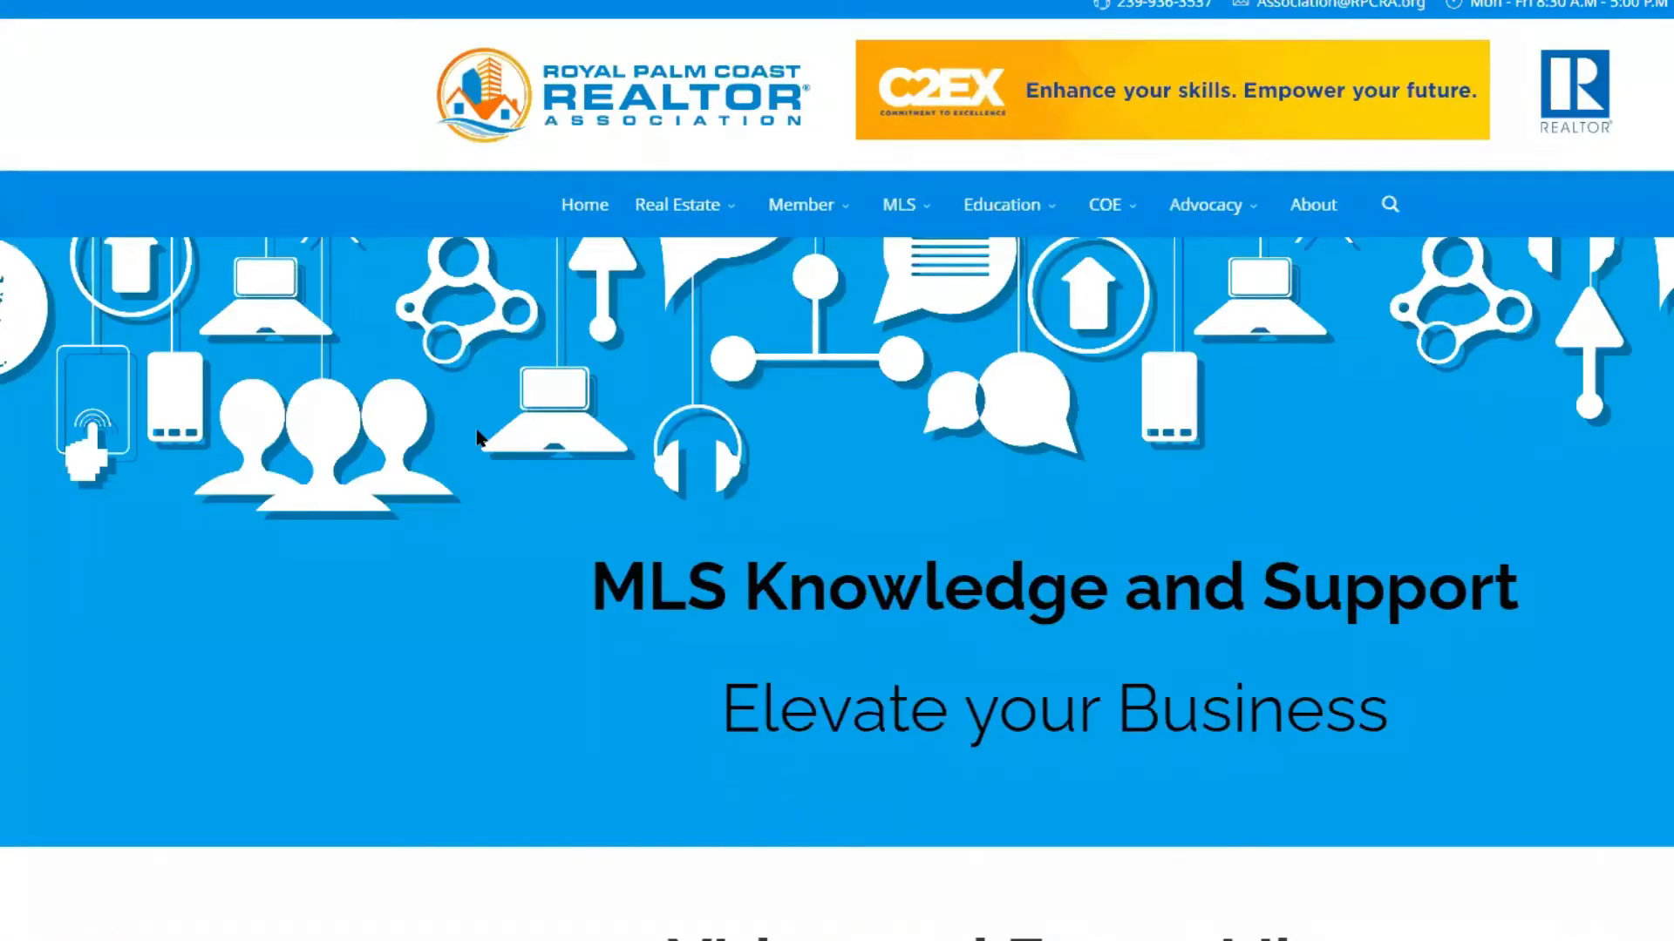
scroll(572, 458, "down", 8)
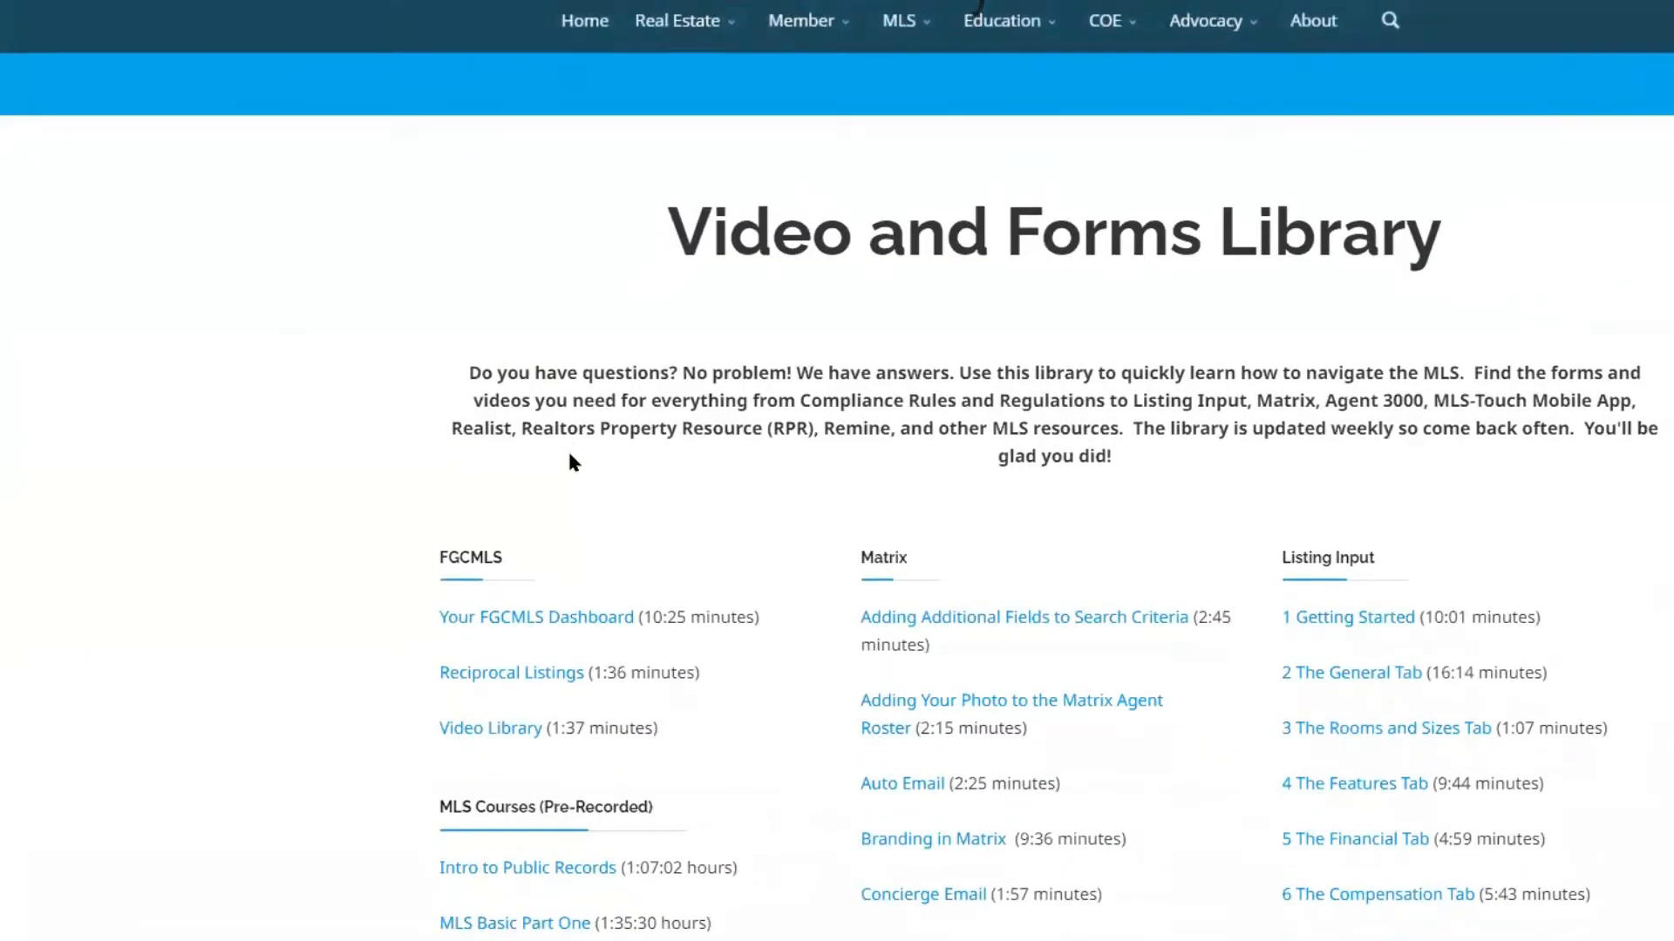
scroll(571, 461, "down", 3)
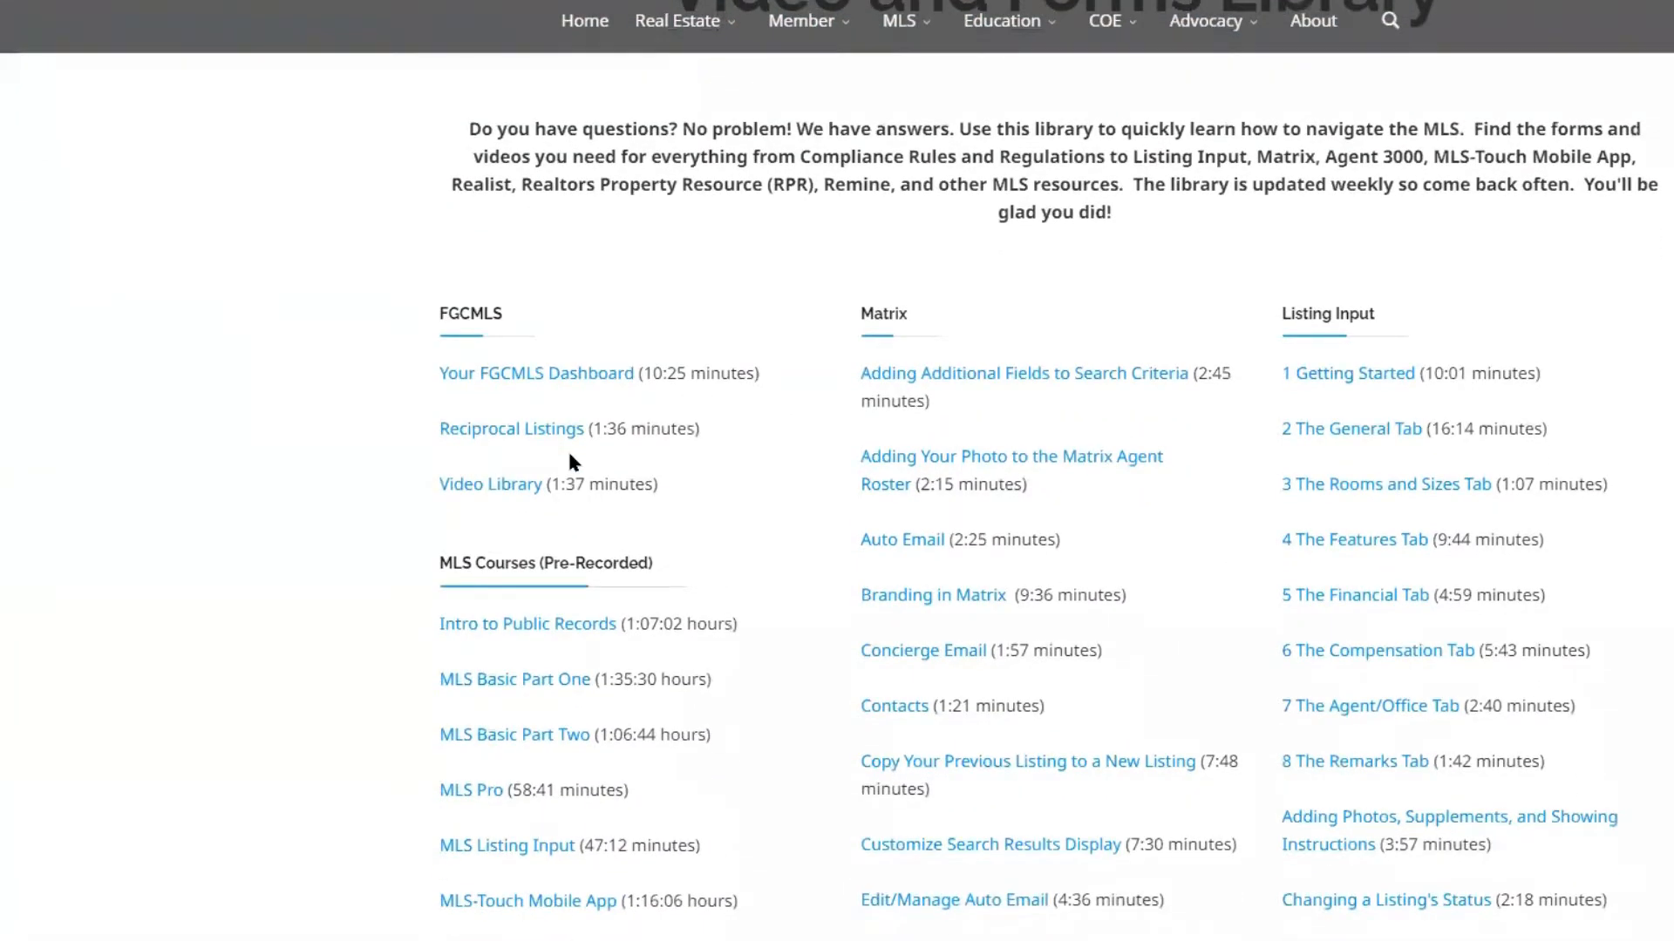
Review the FGCMLS, pre-recorded MLS Courses, Matrix and Listing Input video lists in the library
scroll(572, 462, "up", 3)
scroll(571, 462, "down", 3)
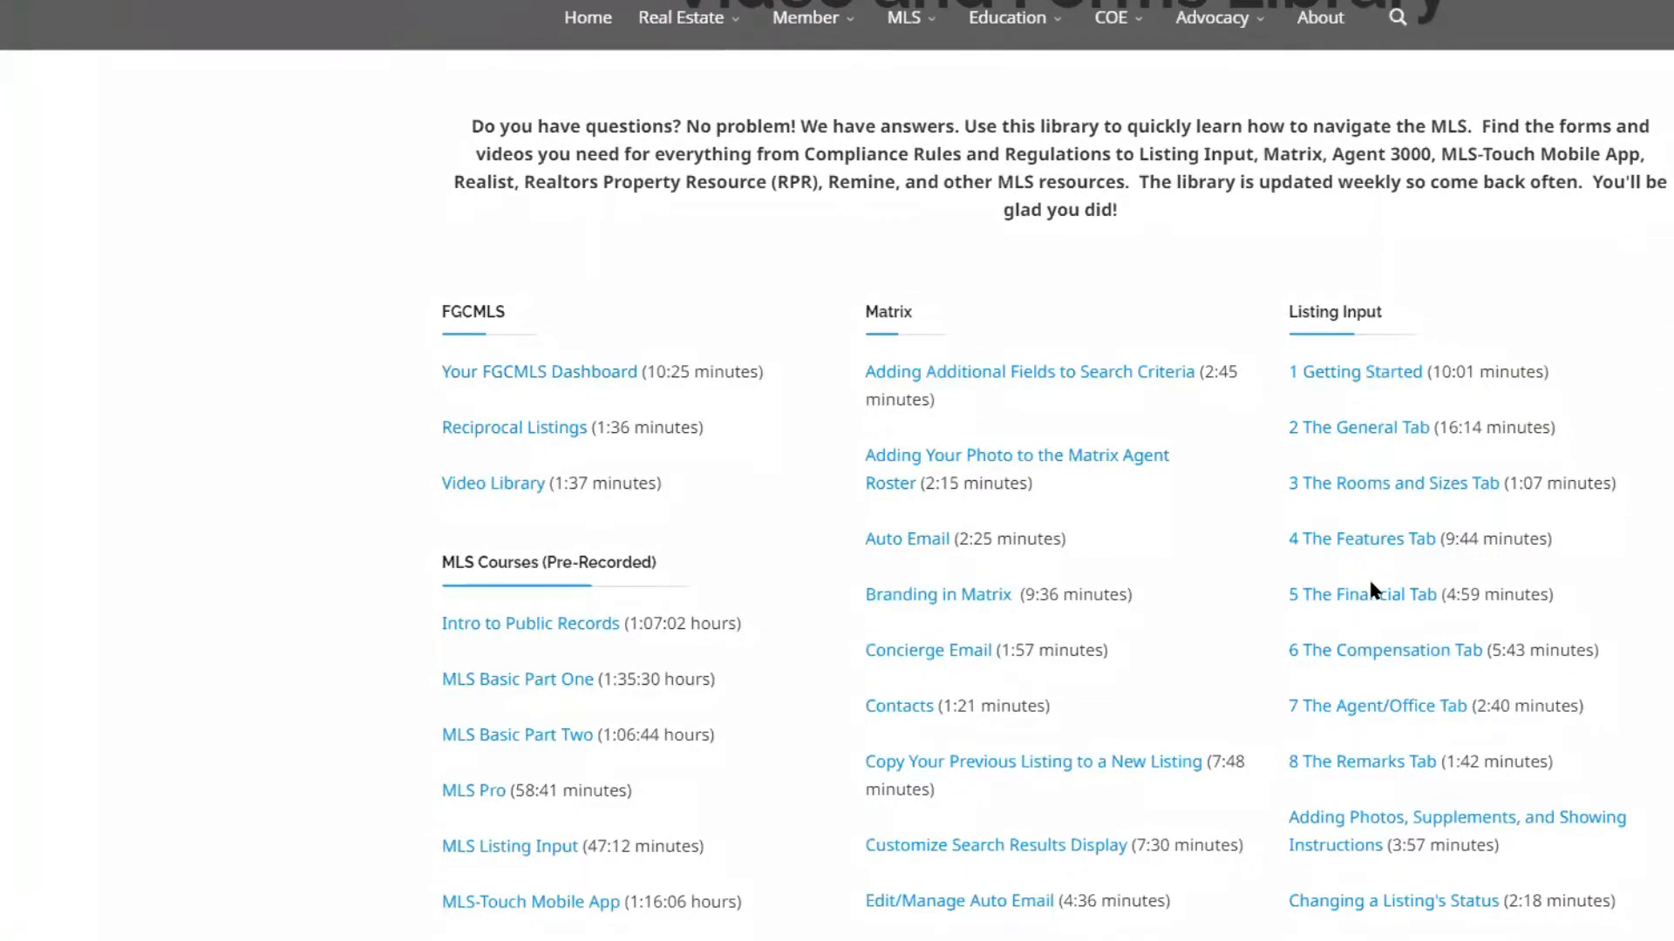
scroll(1370, 582, "down", 4)
scroll(1370, 591, "up", 2)
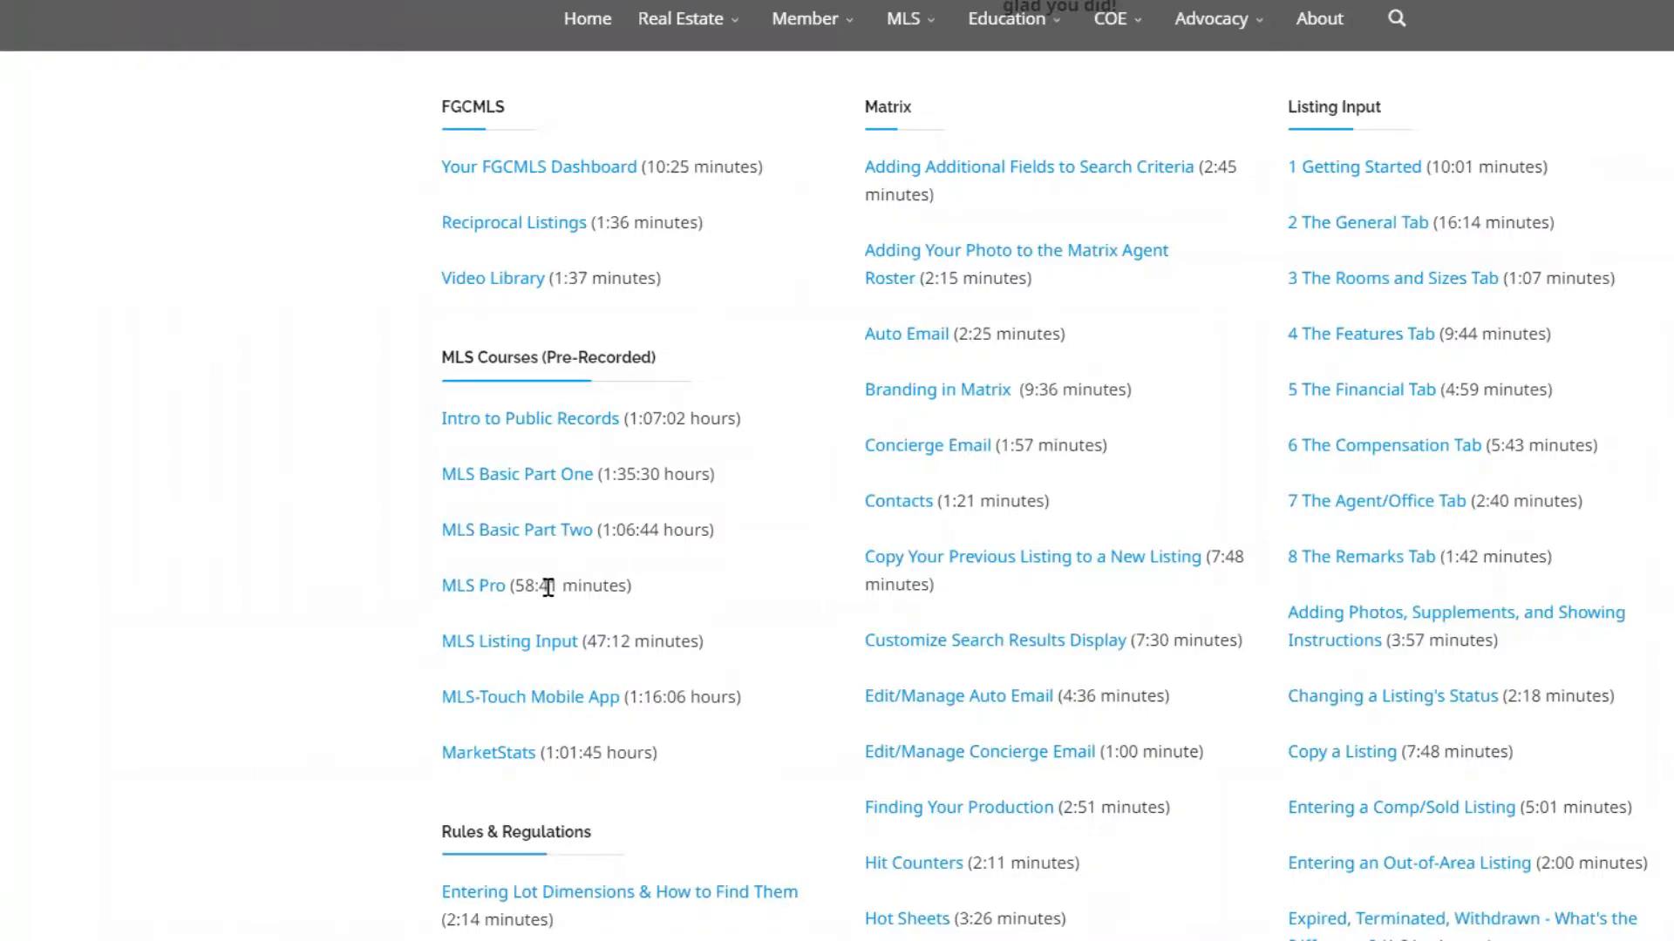
scroll(548, 587, "down", 5)
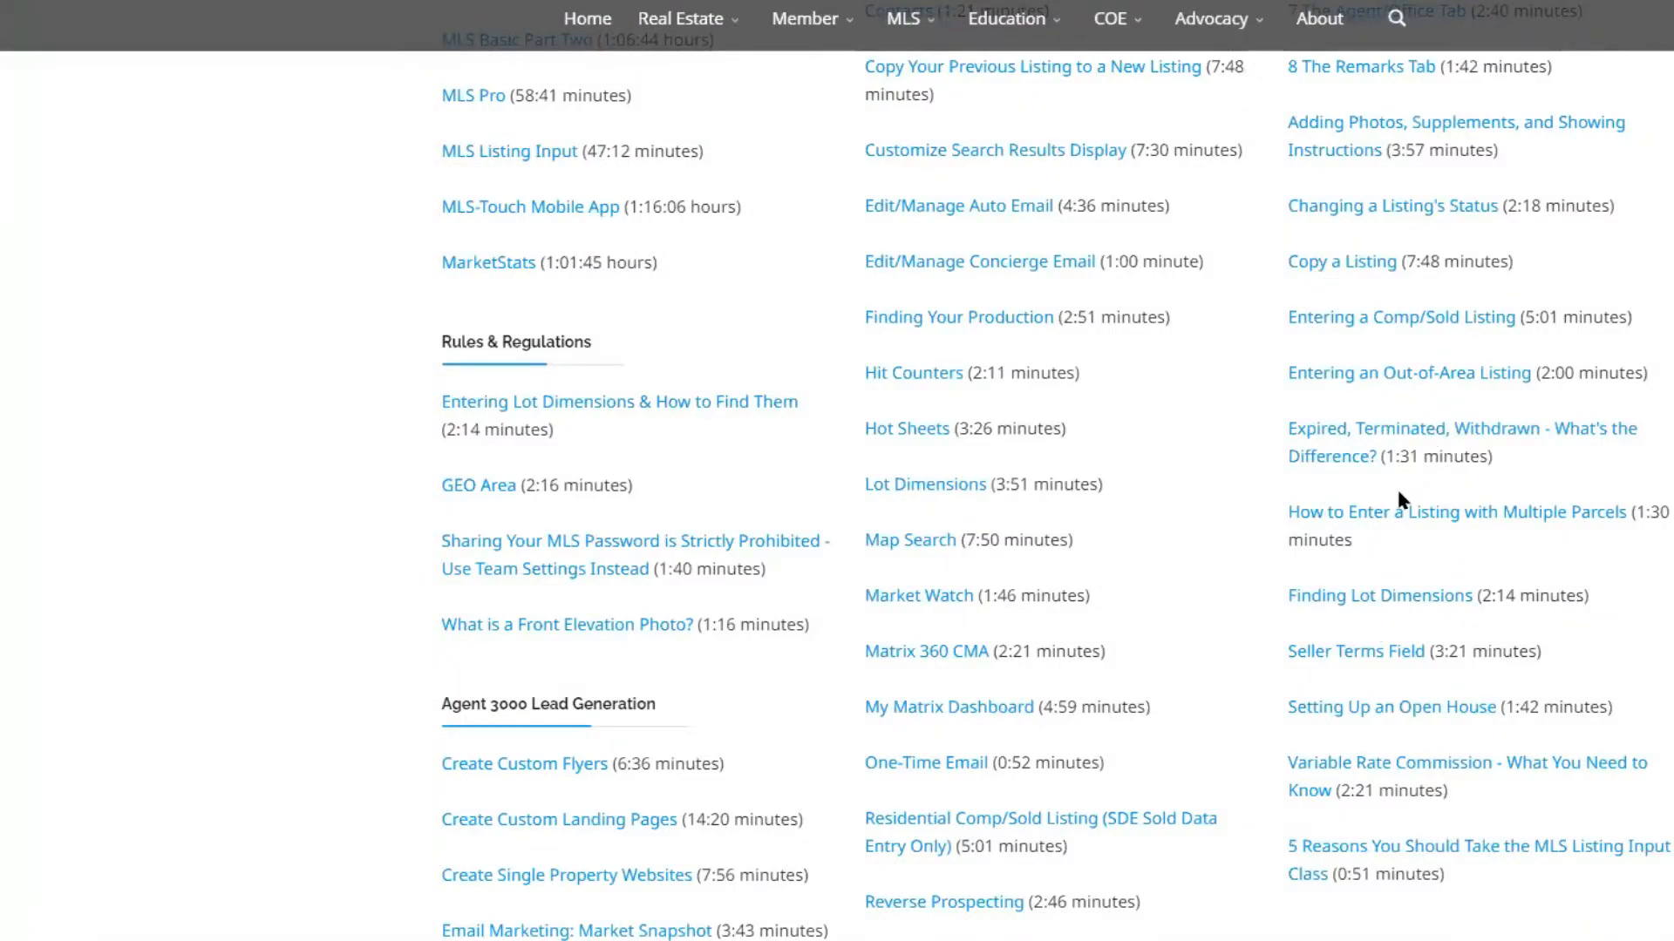
scroll(1397, 504, "up", 5)
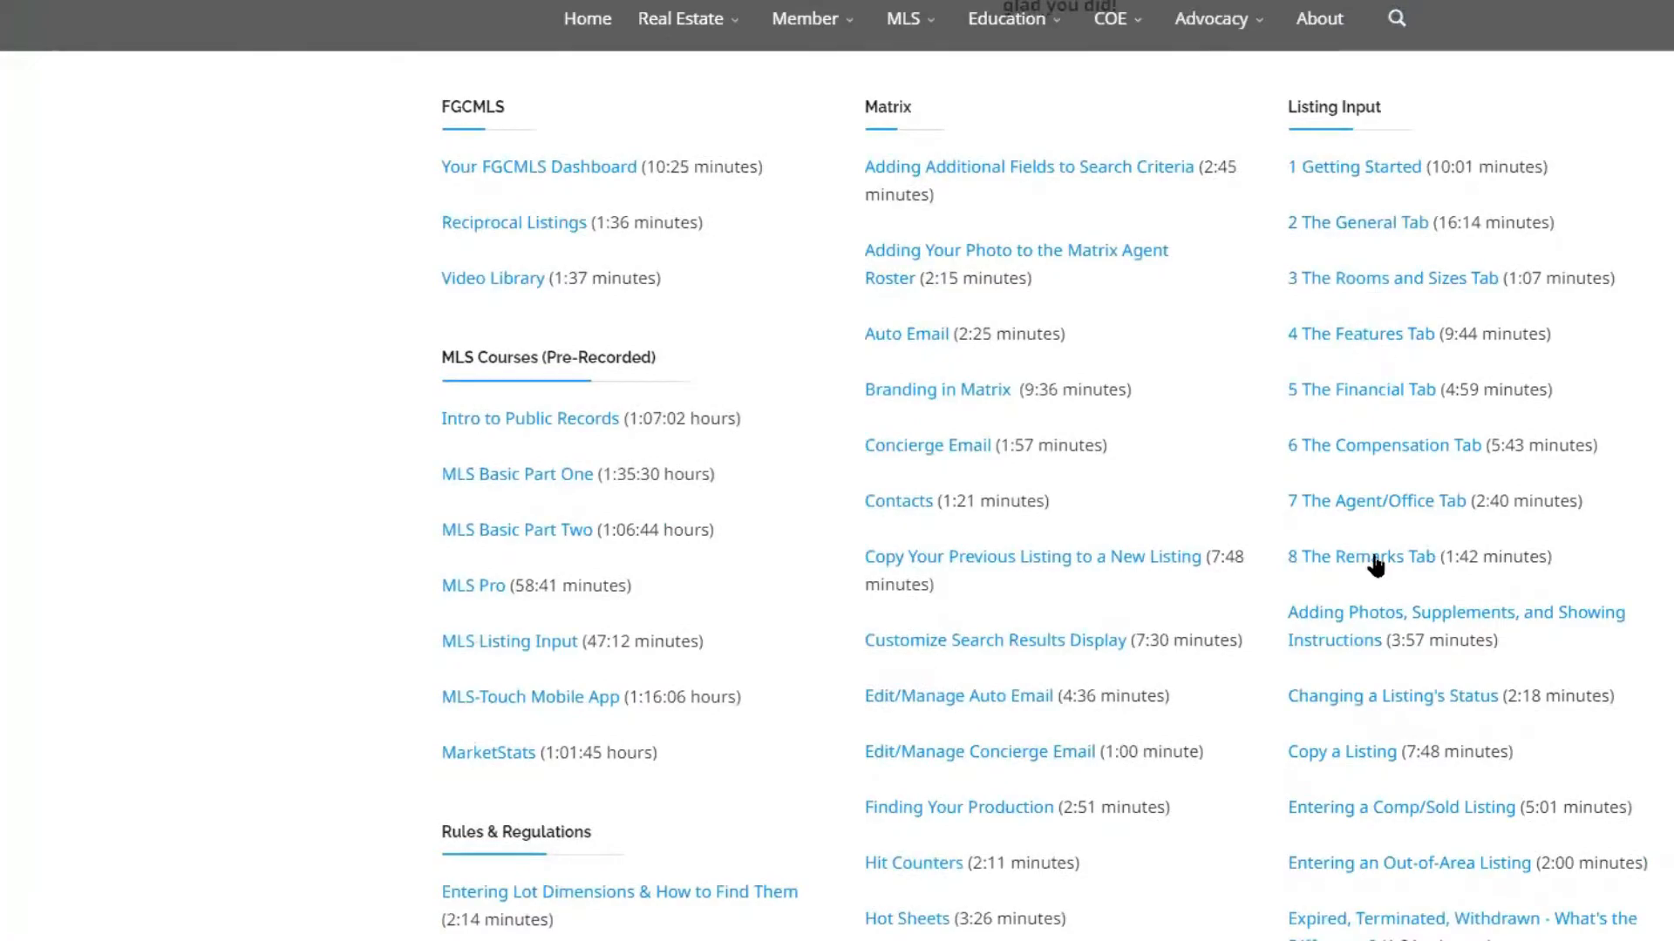
scroll(1373, 562, "down", 3)
scroll(1373, 562, "down", 2)
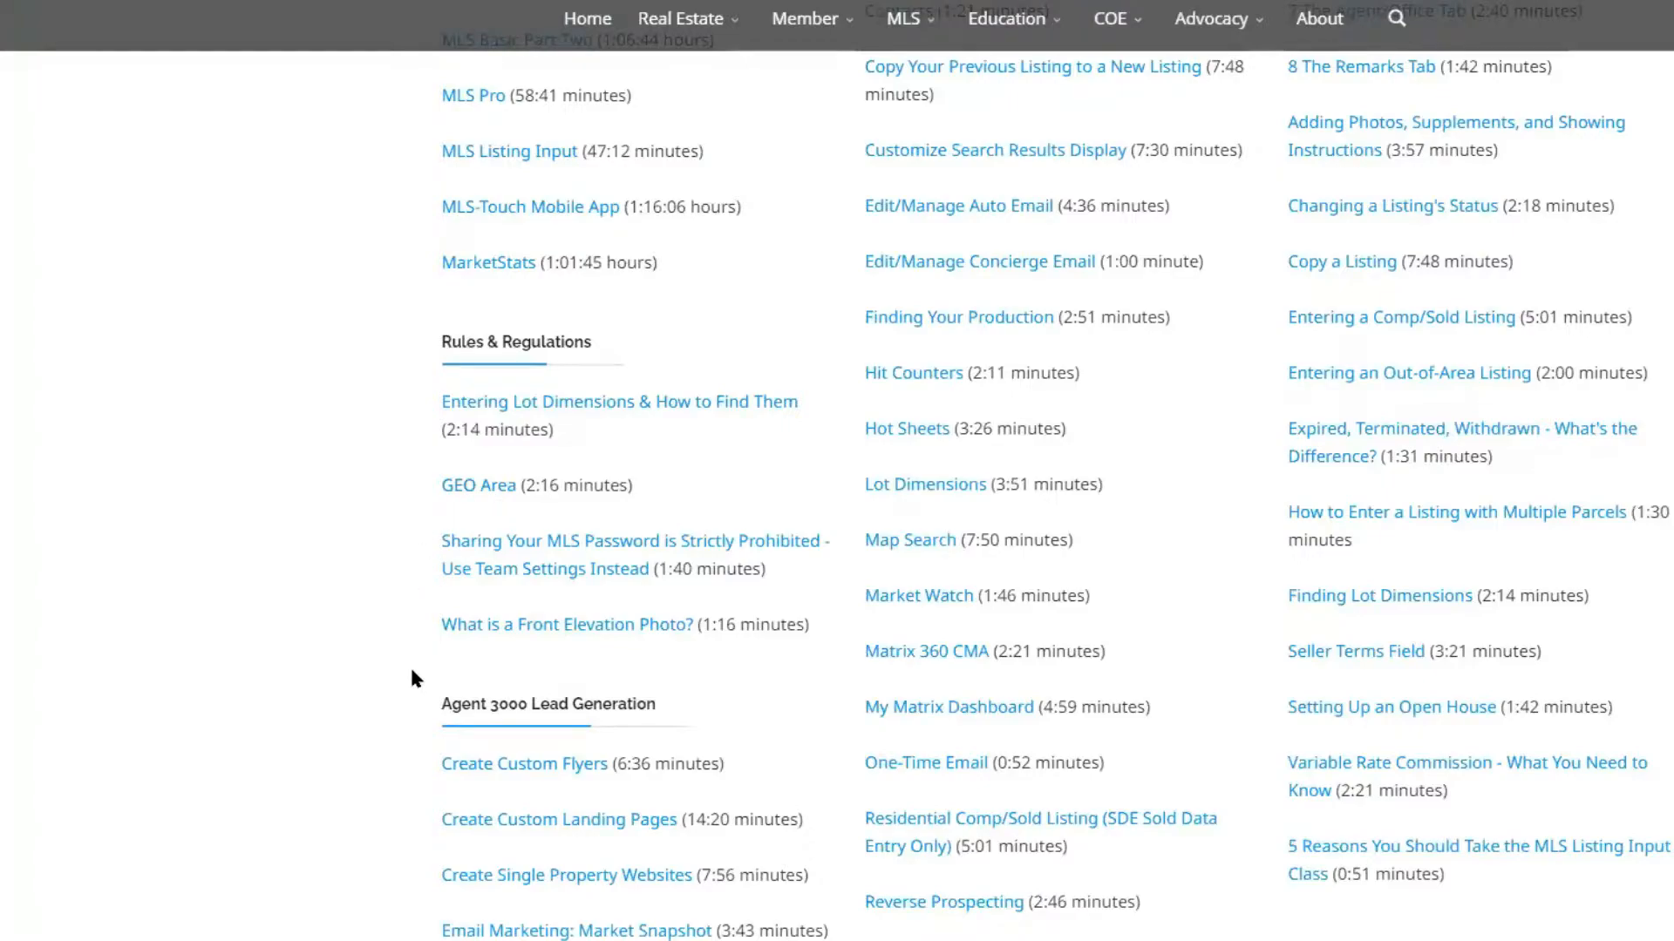
Review the library's video lists for the other tools, from Agent 3000 and Builders Update to Form Simplicity, RPR and Remine
scroll(414, 677, "down", 4)
scroll(555, 497, "down", 1)
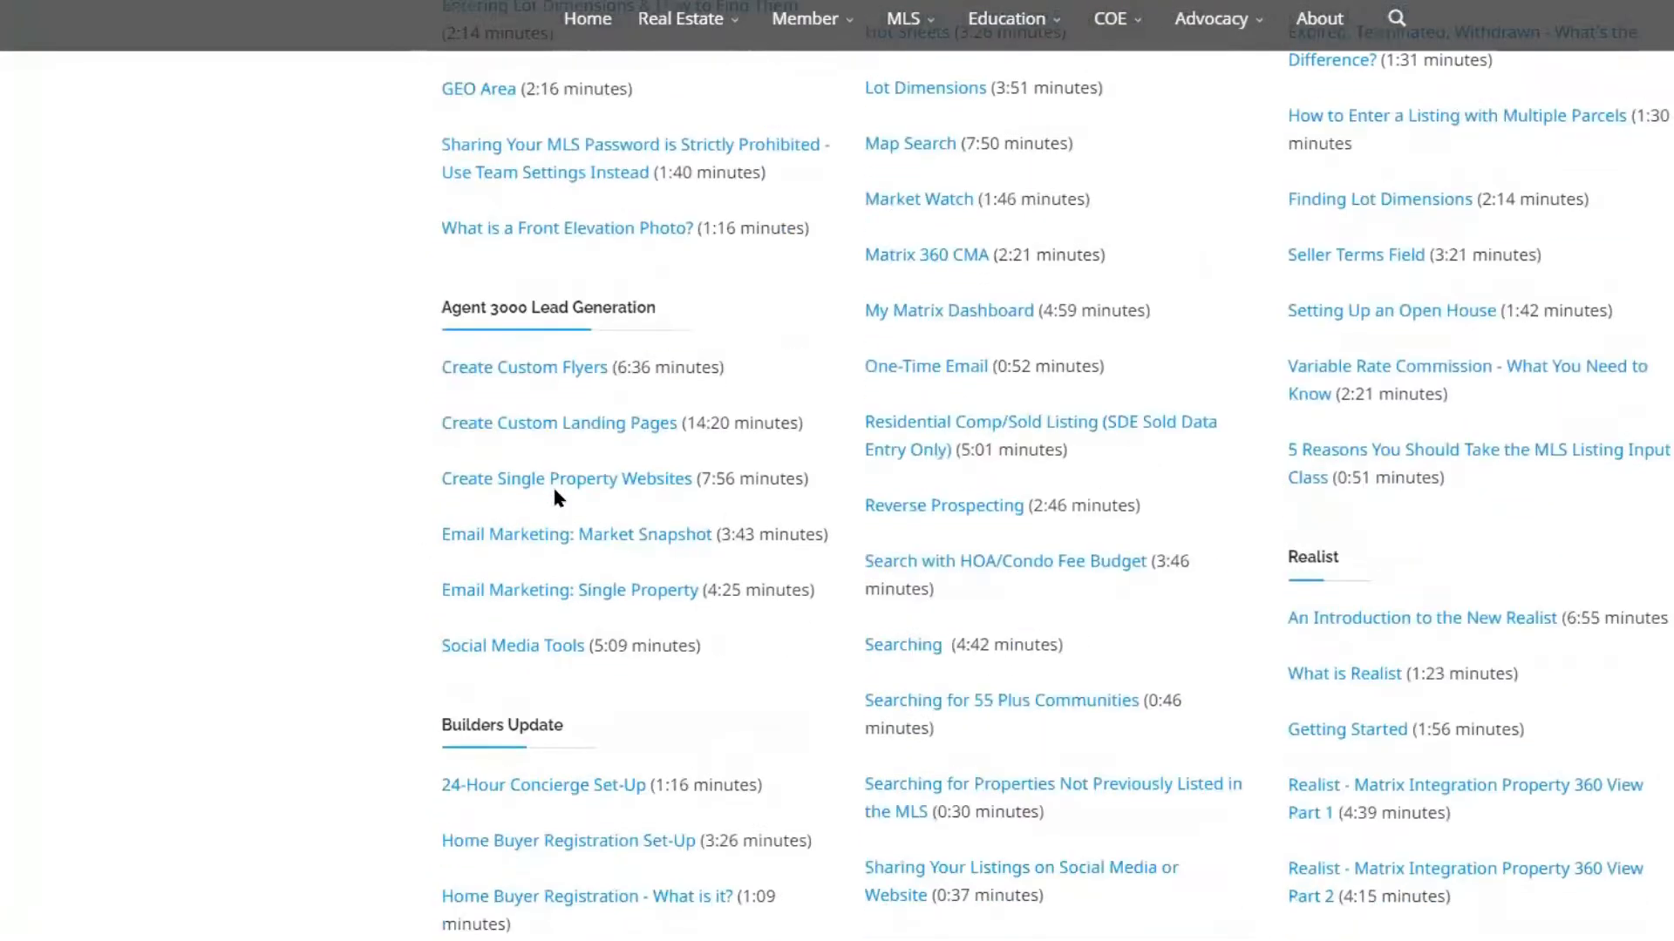
scroll(554, 490, "down", 1)
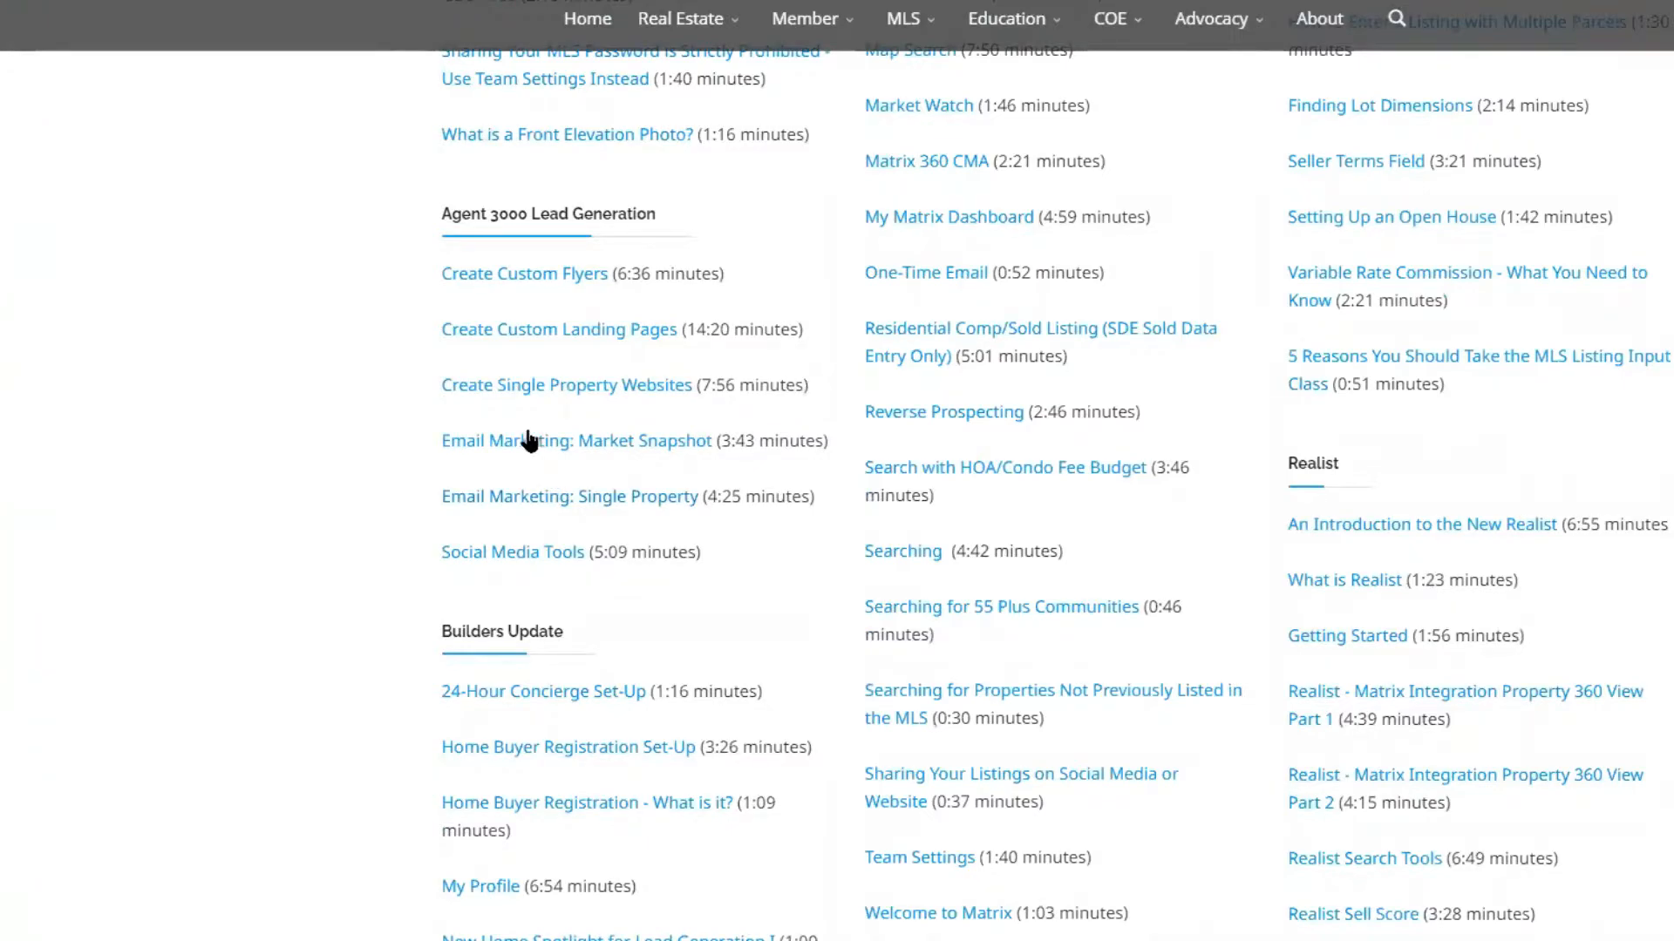
scroll(528, 438, "down", 2)
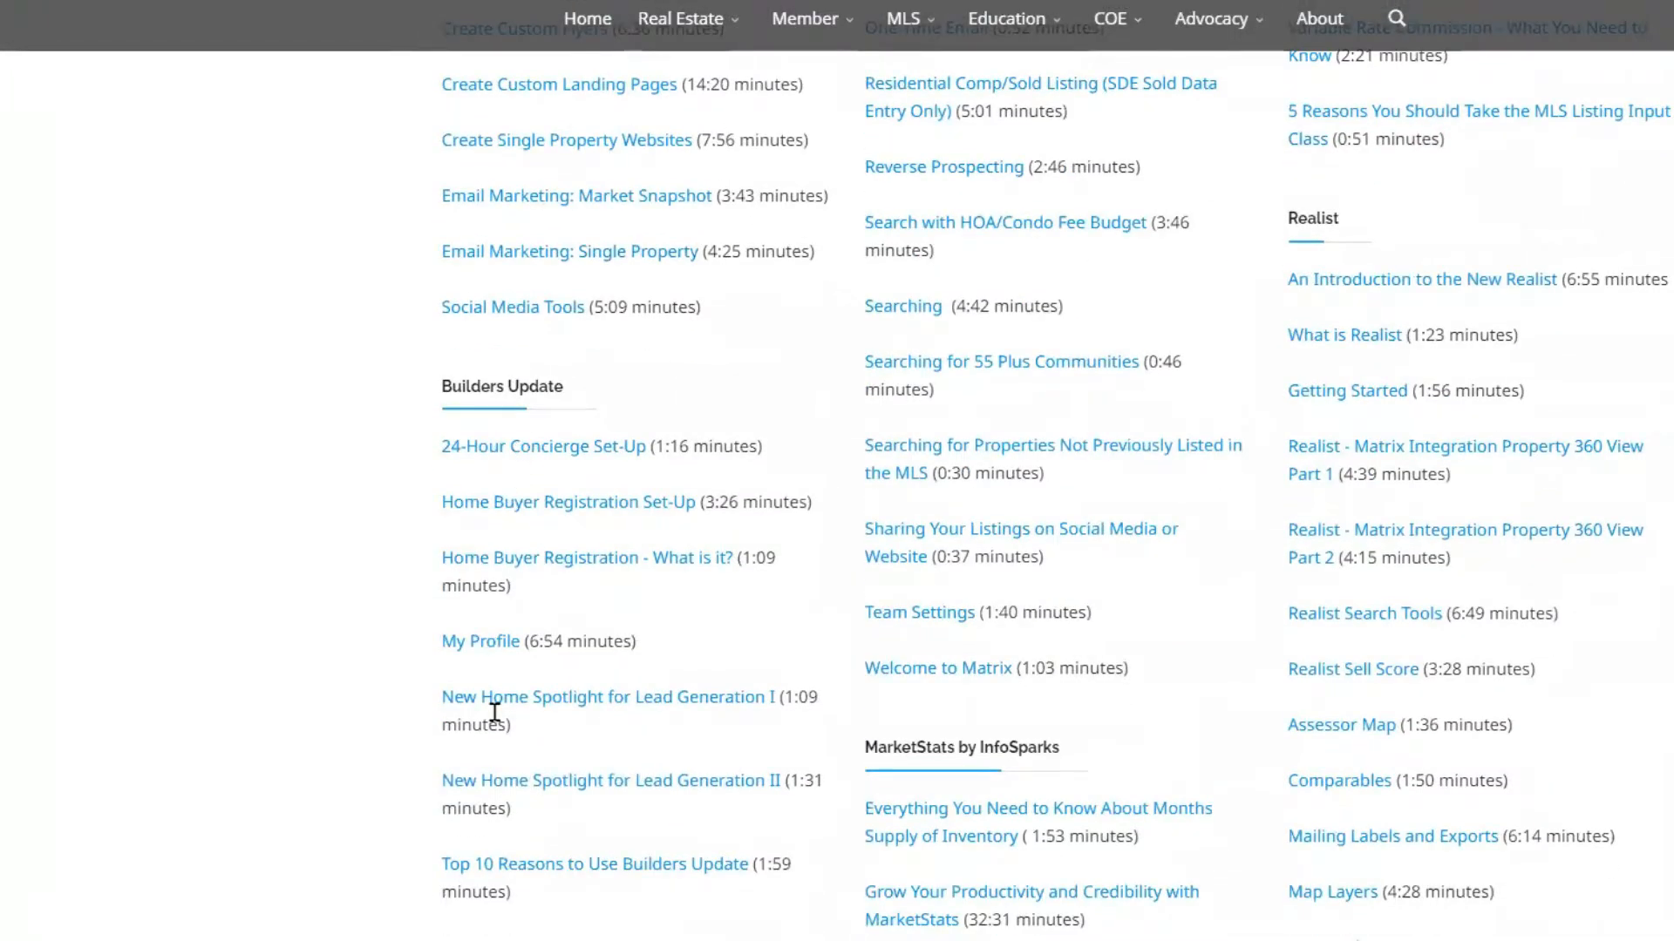
scroll(628, 654, "down", 3)
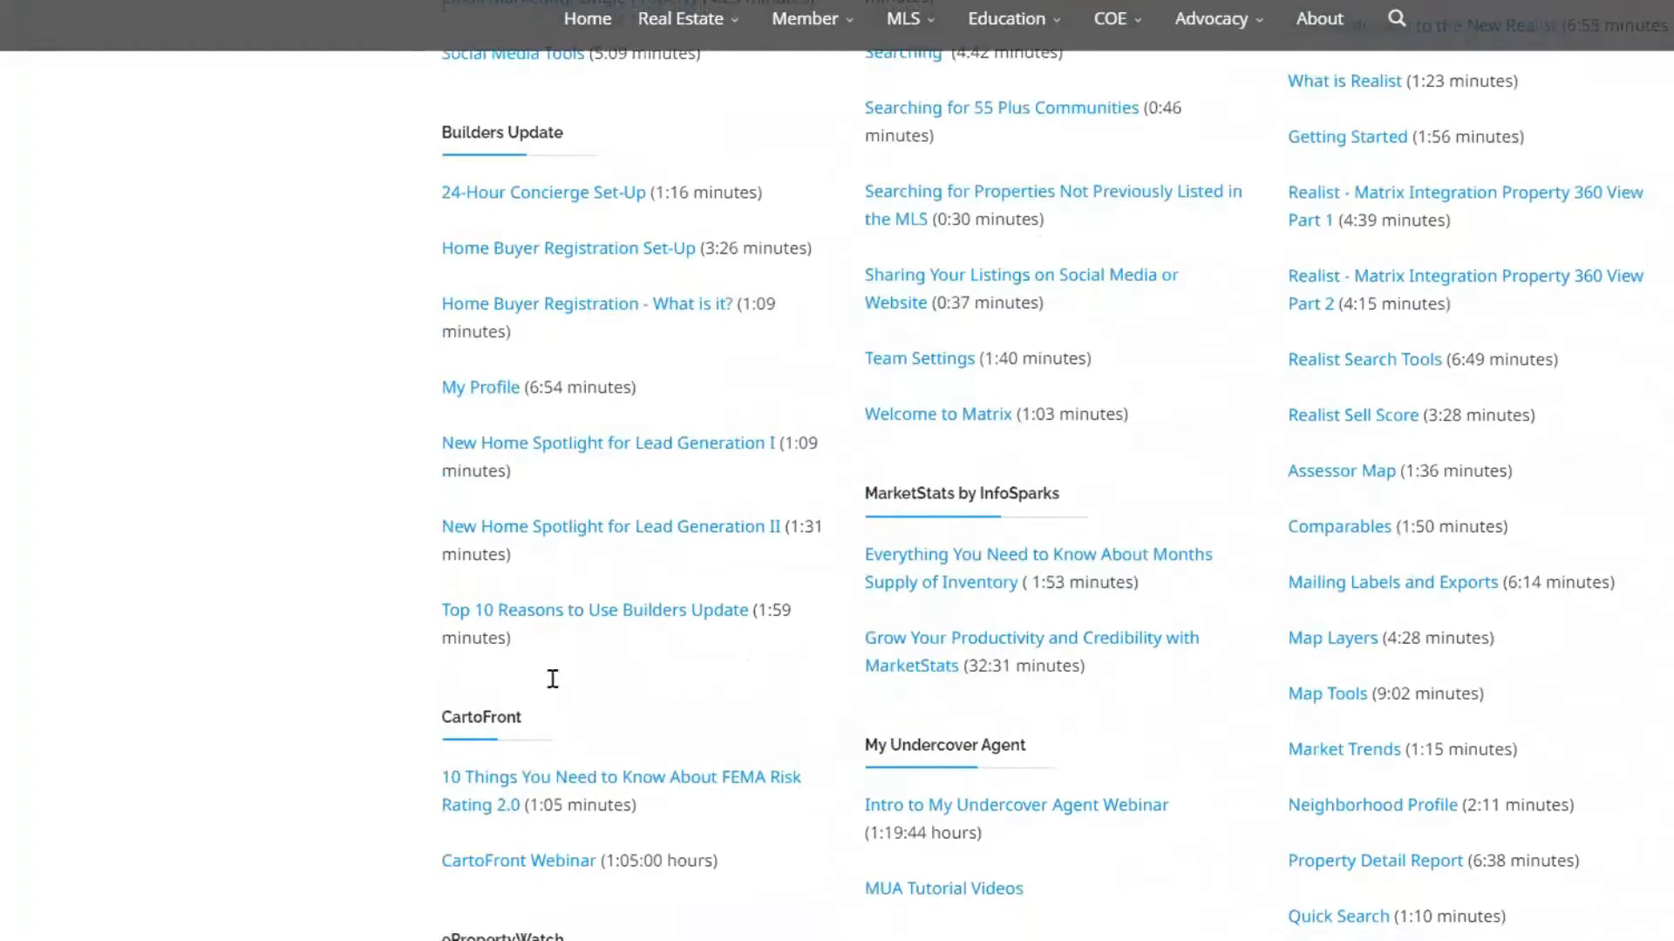
scroll(542, 785, "down", 3)
scroll(549, 879, "down", 3)
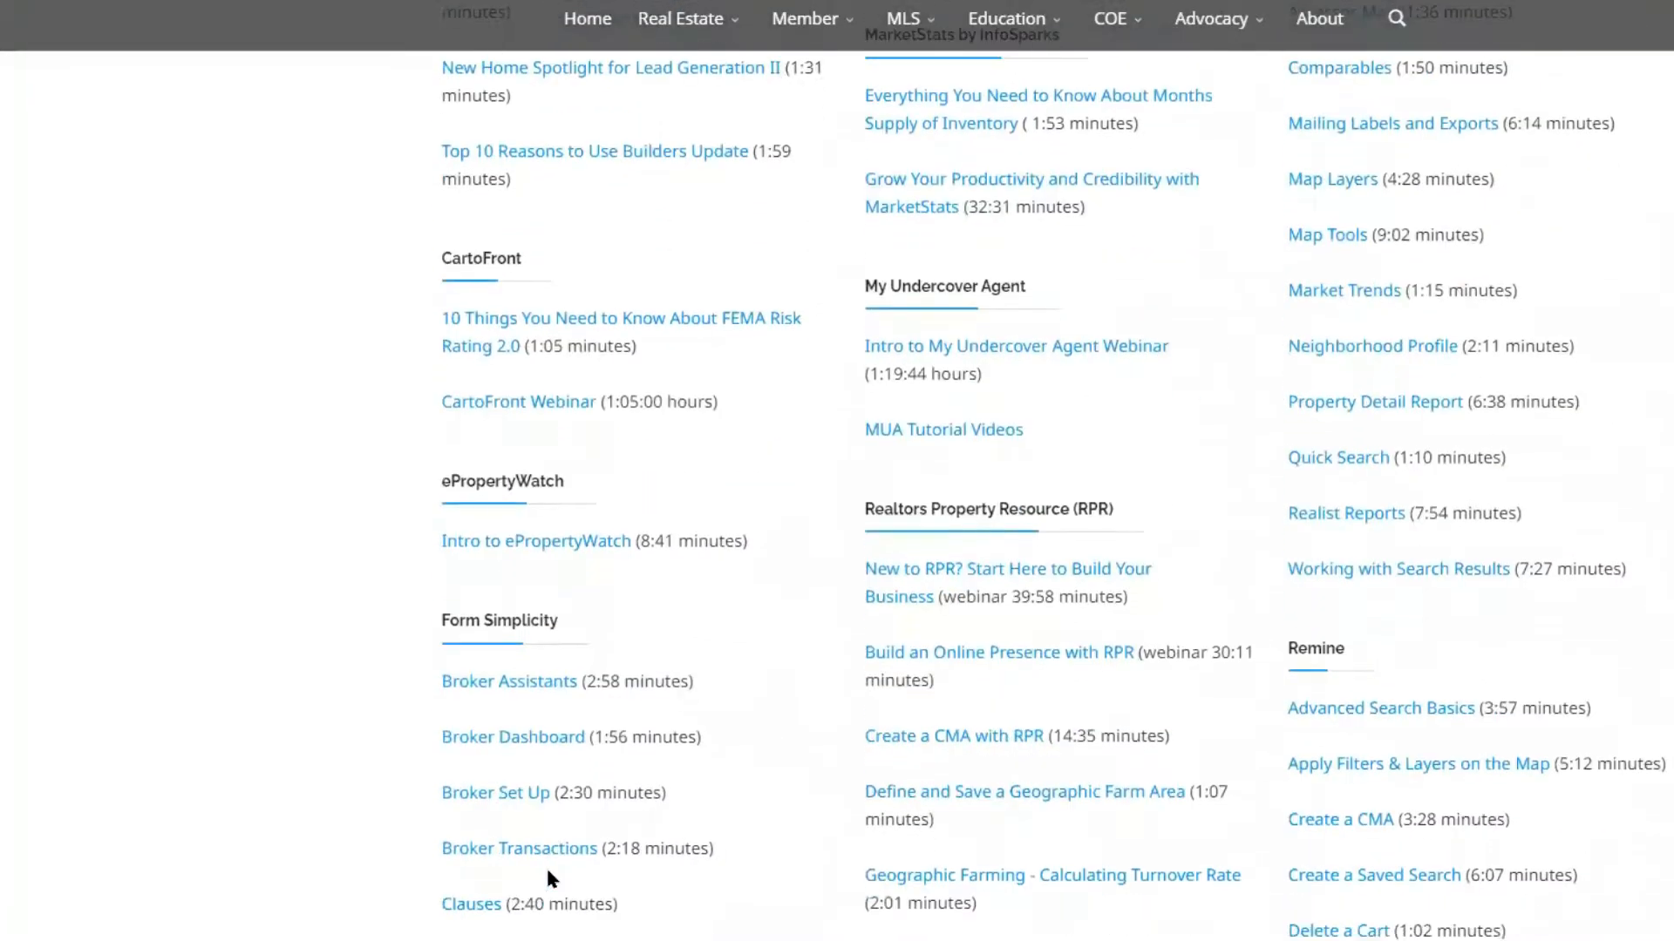
scroll(541, 828, "down", 5)
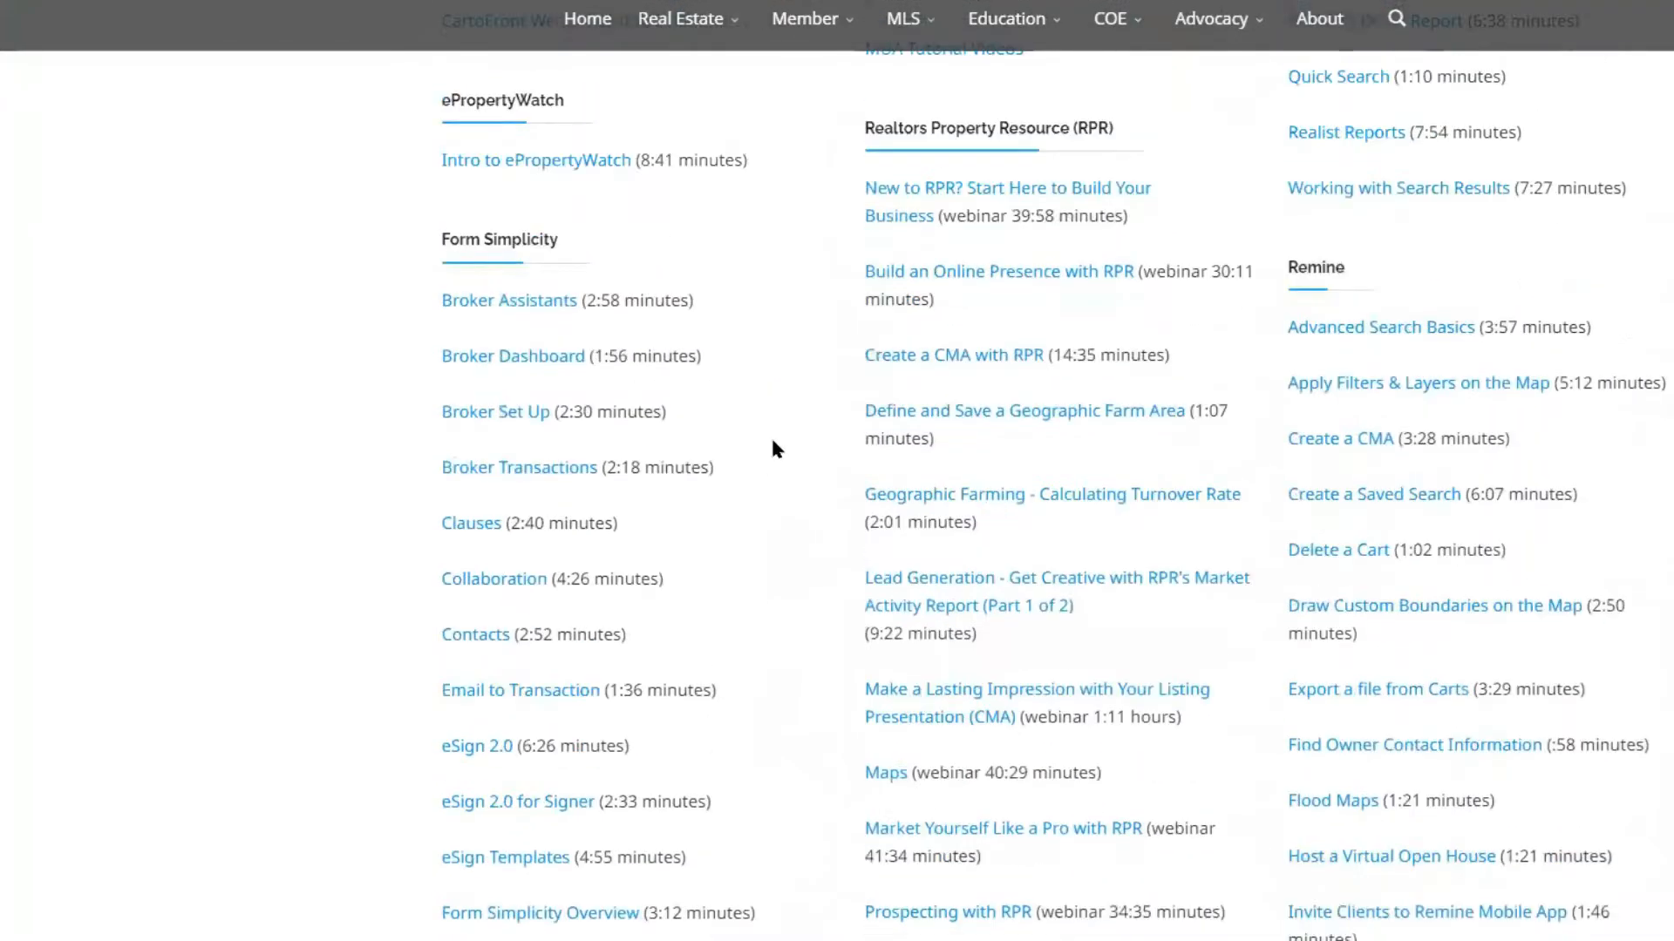
scroll(774, 442, "up", 5)
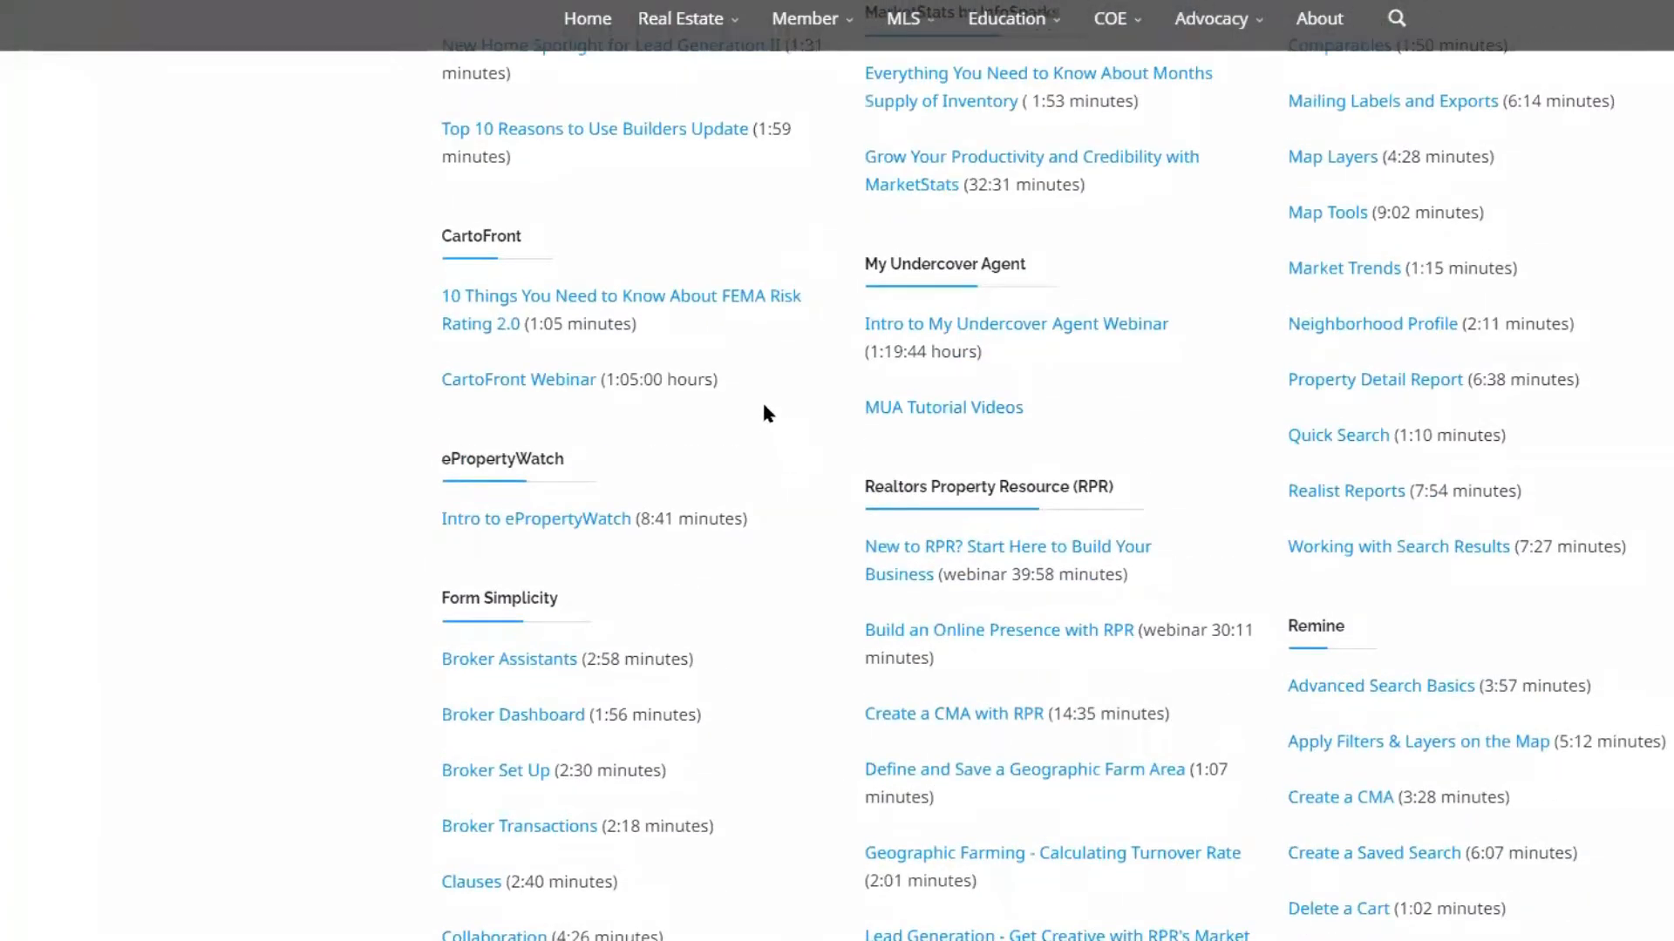
scroll(999, 704, "up", 3)
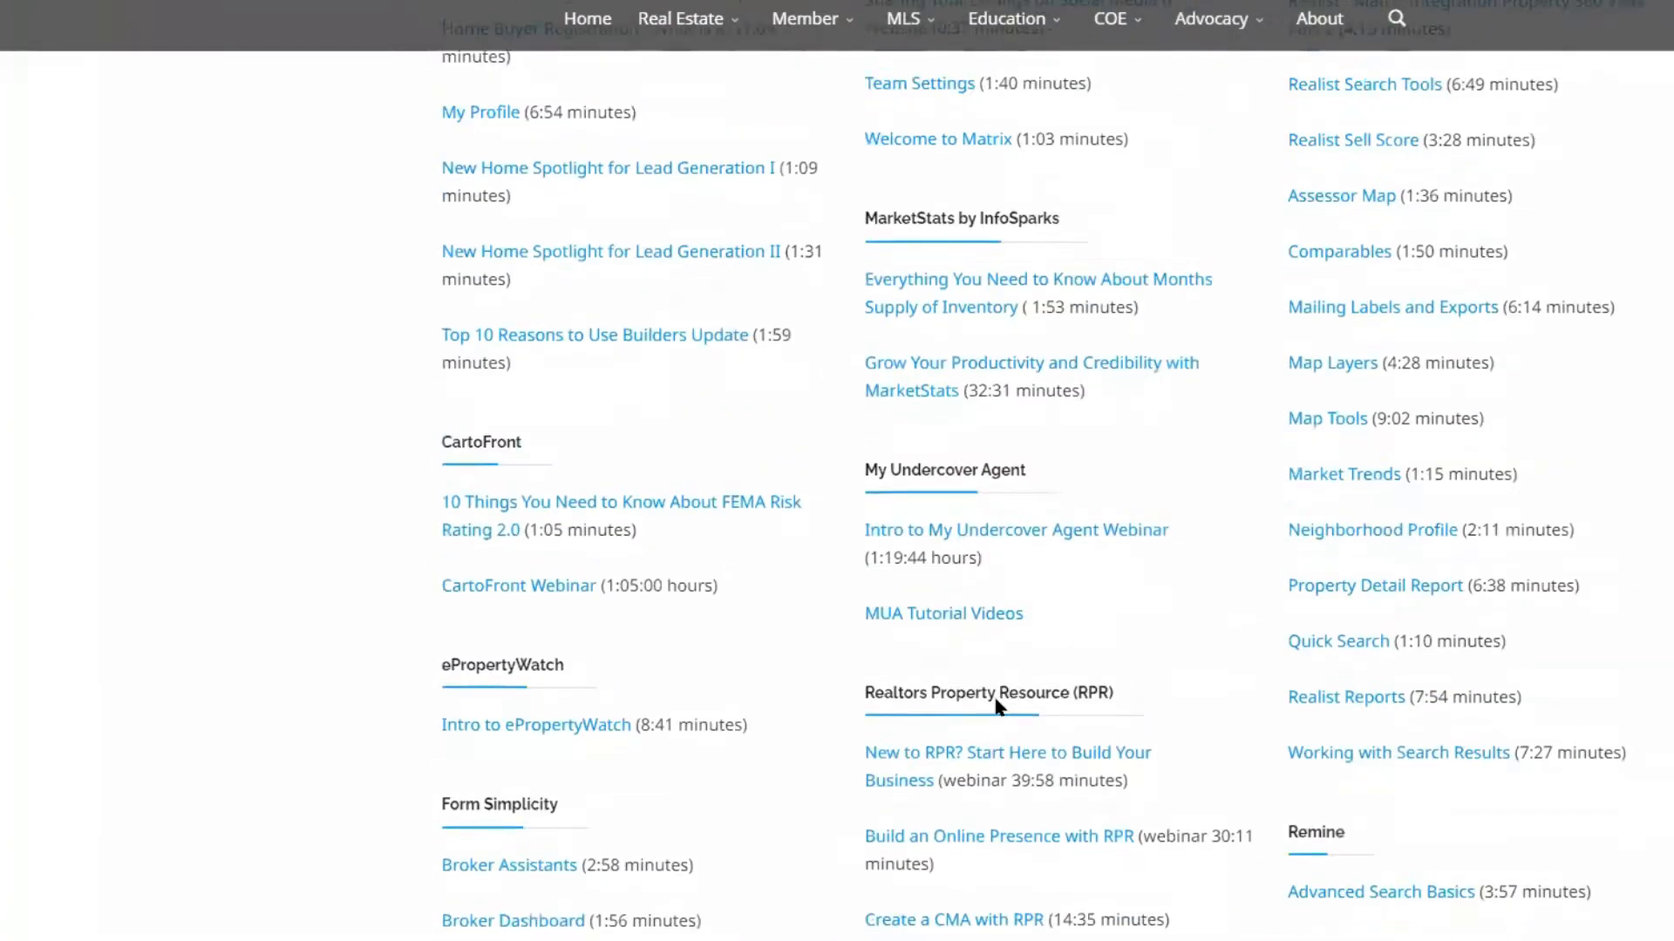
scroll(996, 704, "down", 5)
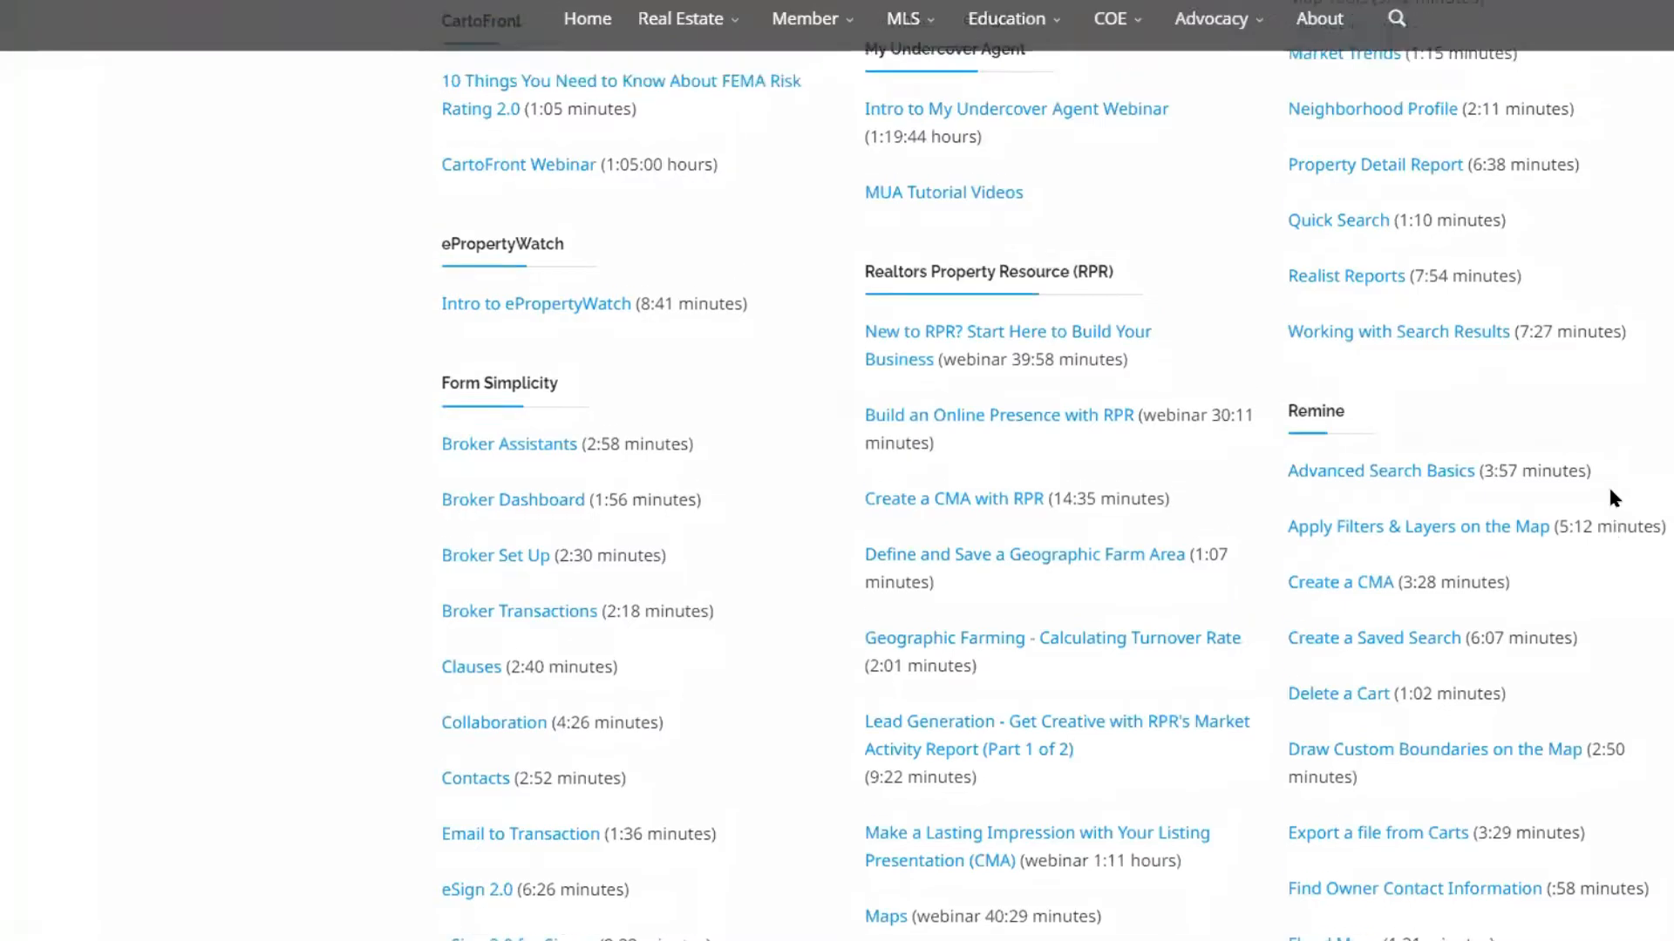
scroll(1610, 497, "up", 5)
scroll(1604, 482, "down", 10)
scroll(1563, 362, "up", 3)
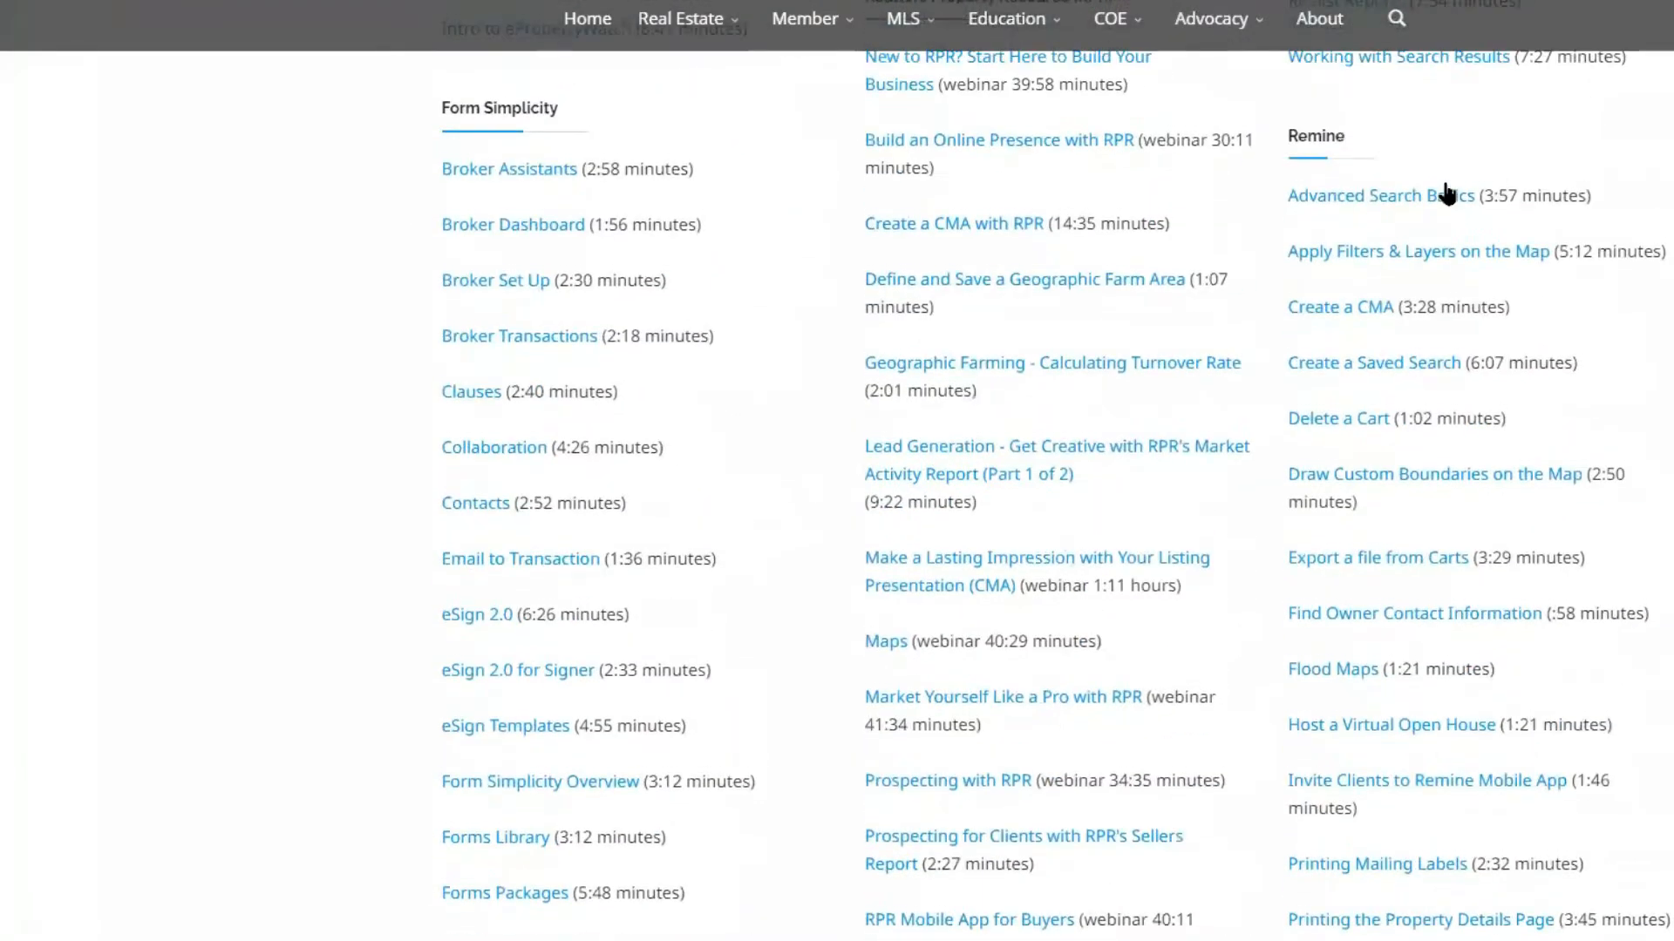
scroll(1441, 258, "down", 8)
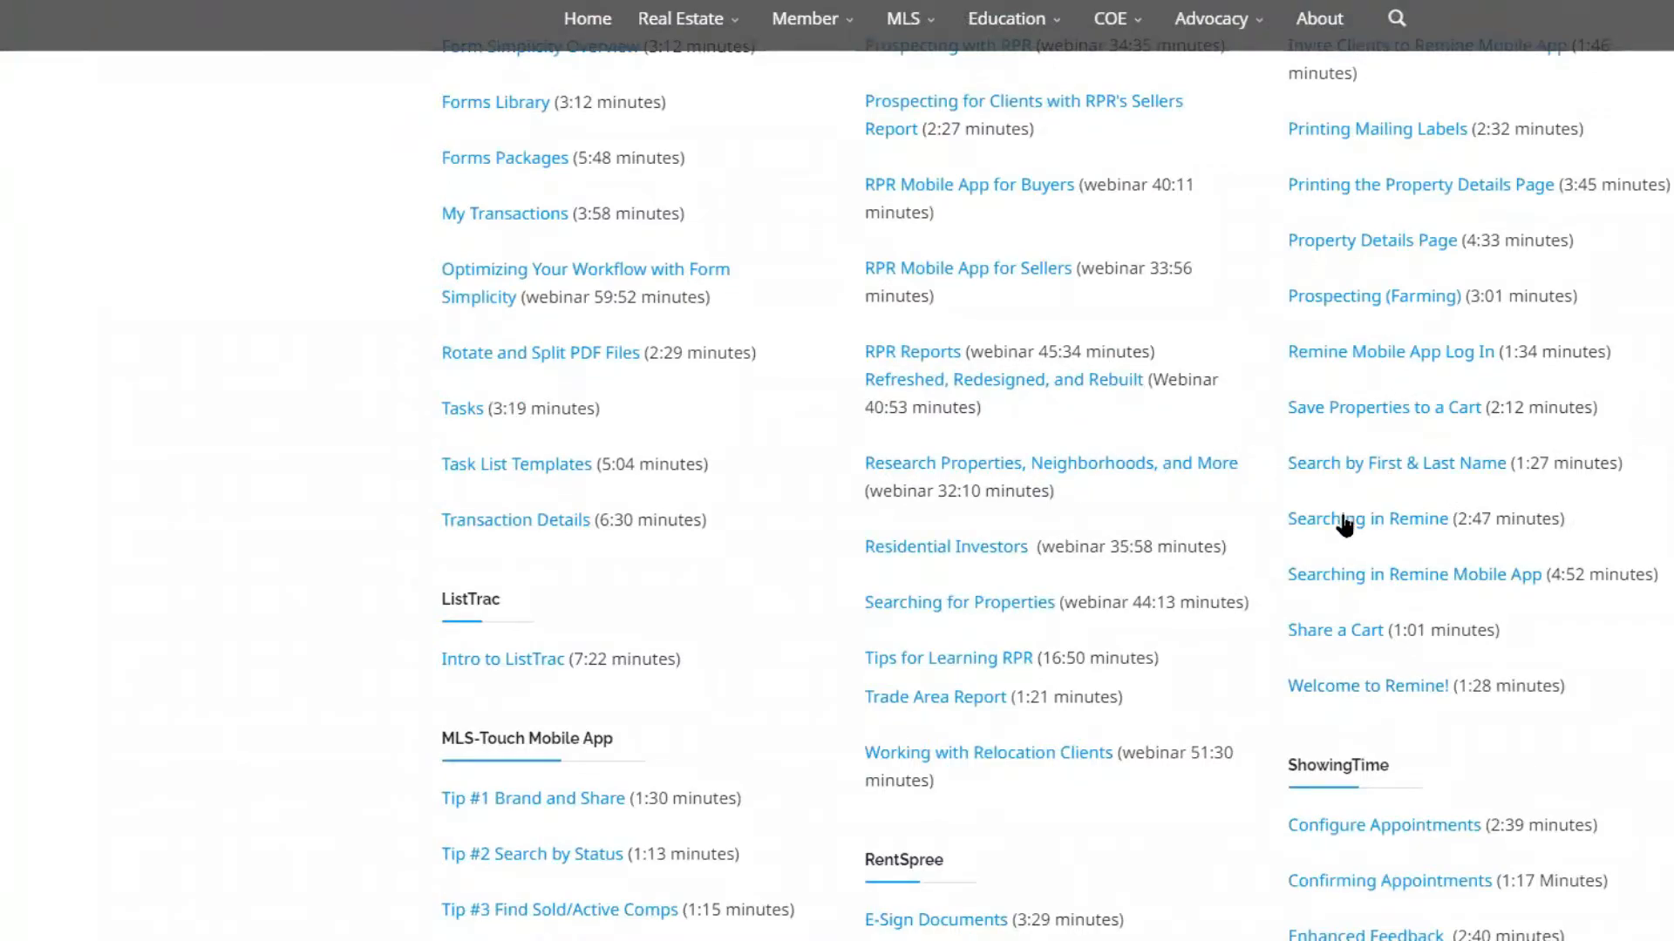
scroll(1344, 525, "down", 5)
Examine the downloadable MLS listing input forms, other MLS forms, rules and regulations, resources and course handouts
scroll(1343, 524, "down", 7)
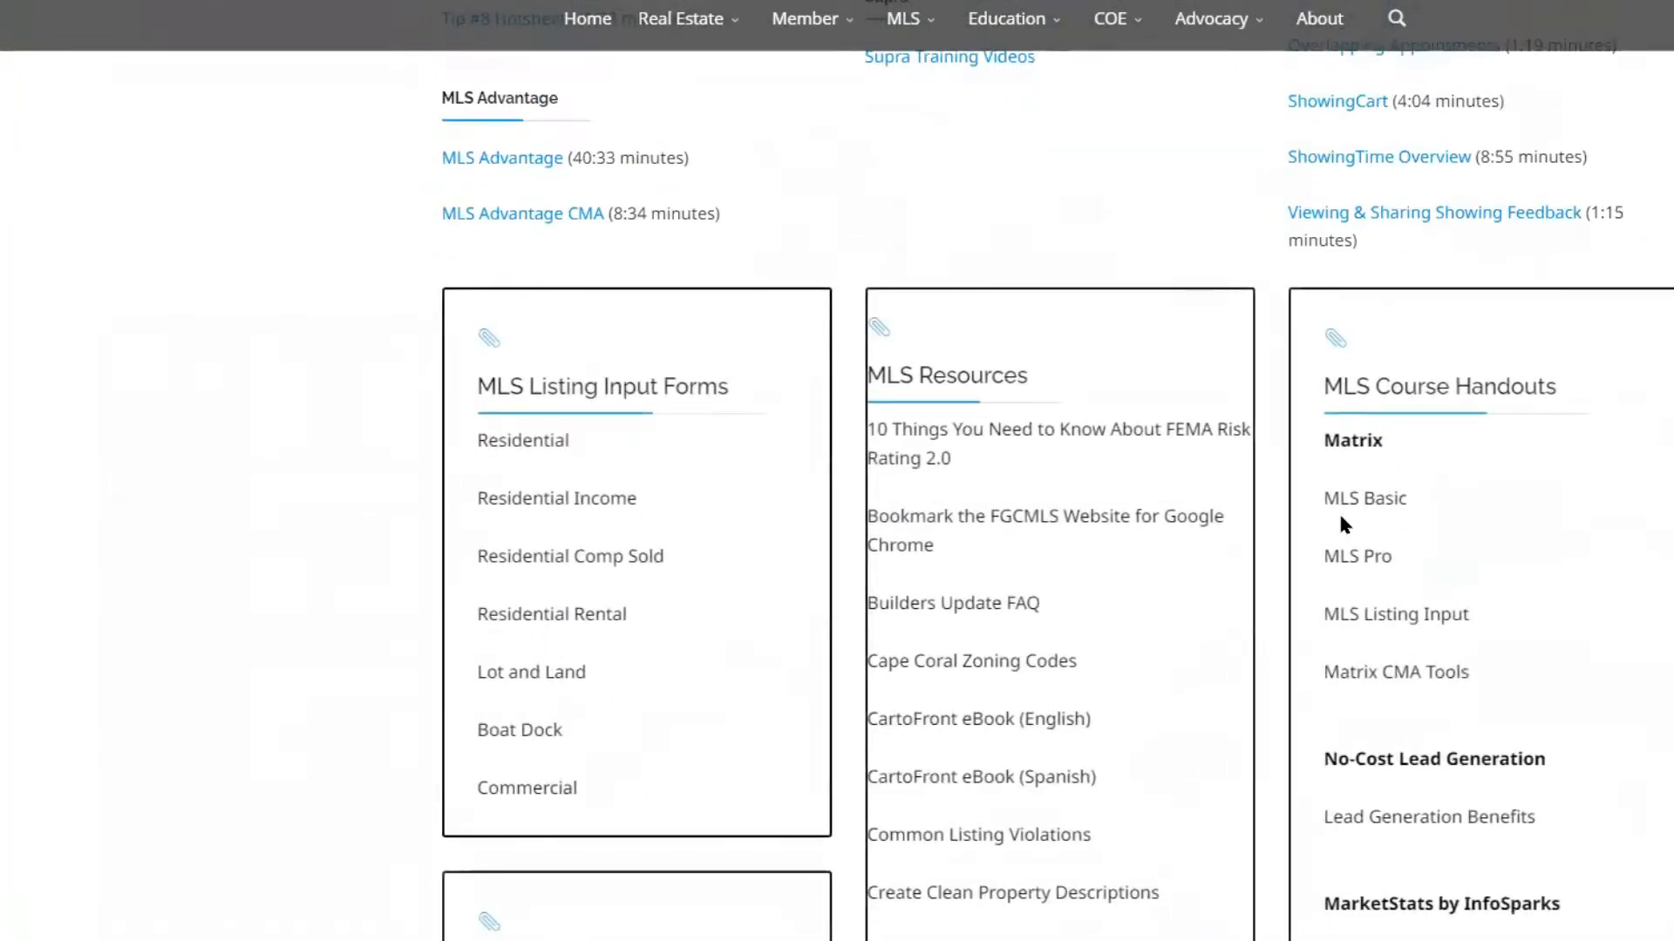
scroll(1340, 517, "down", 3)
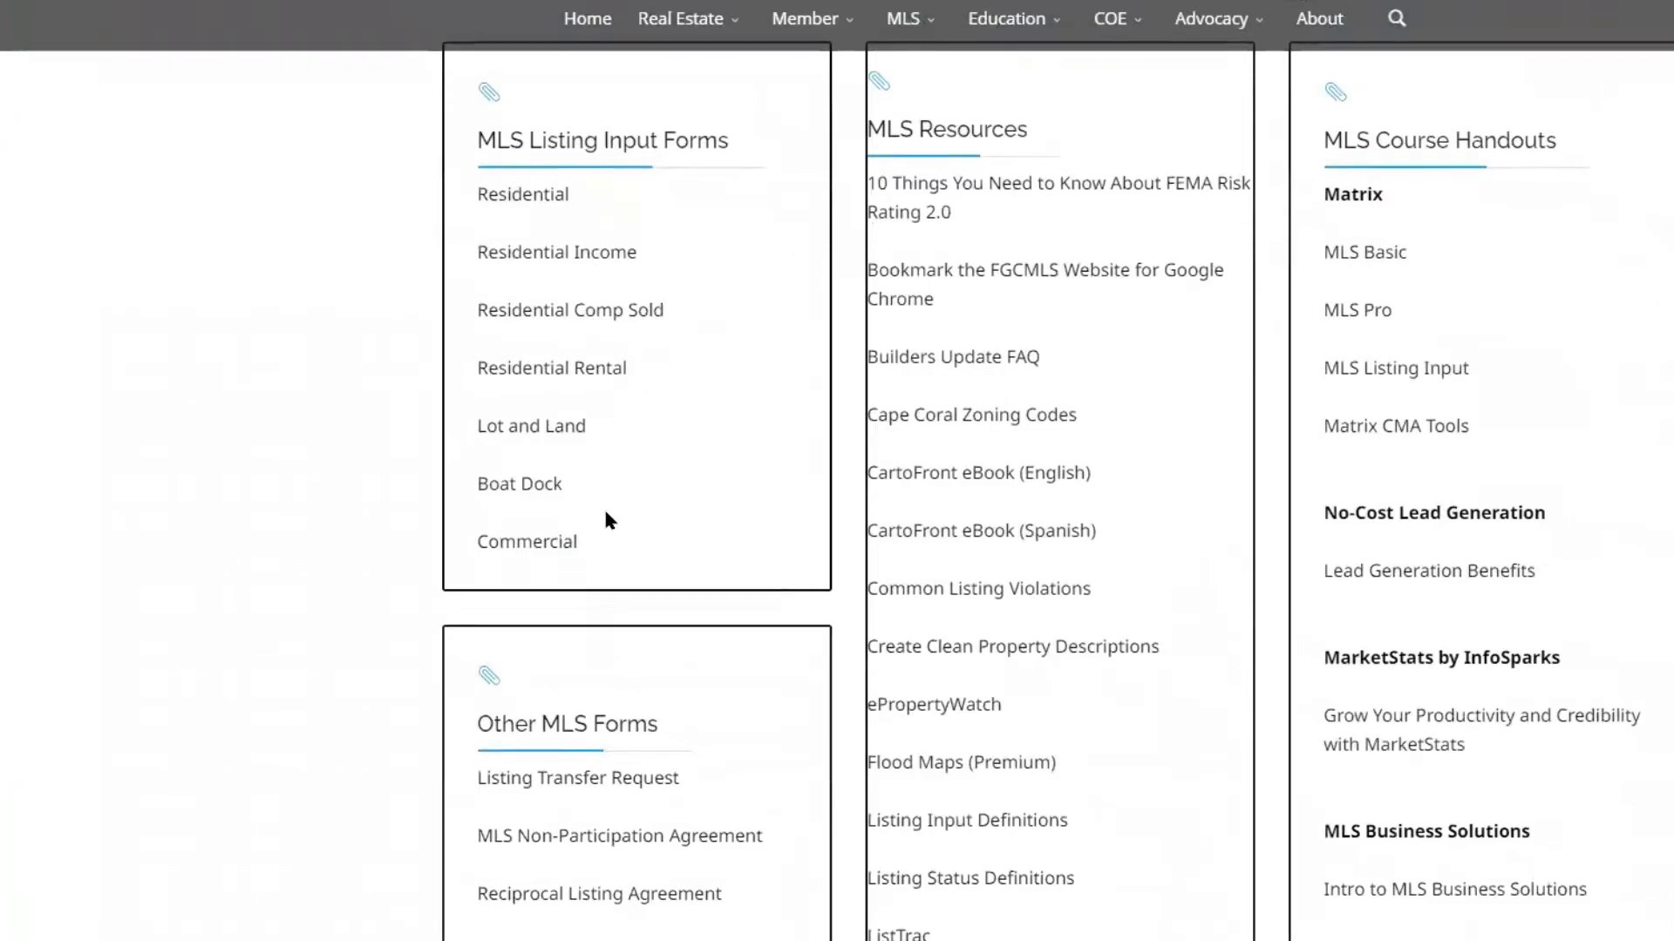
scroll(610, 488, "down", 3)
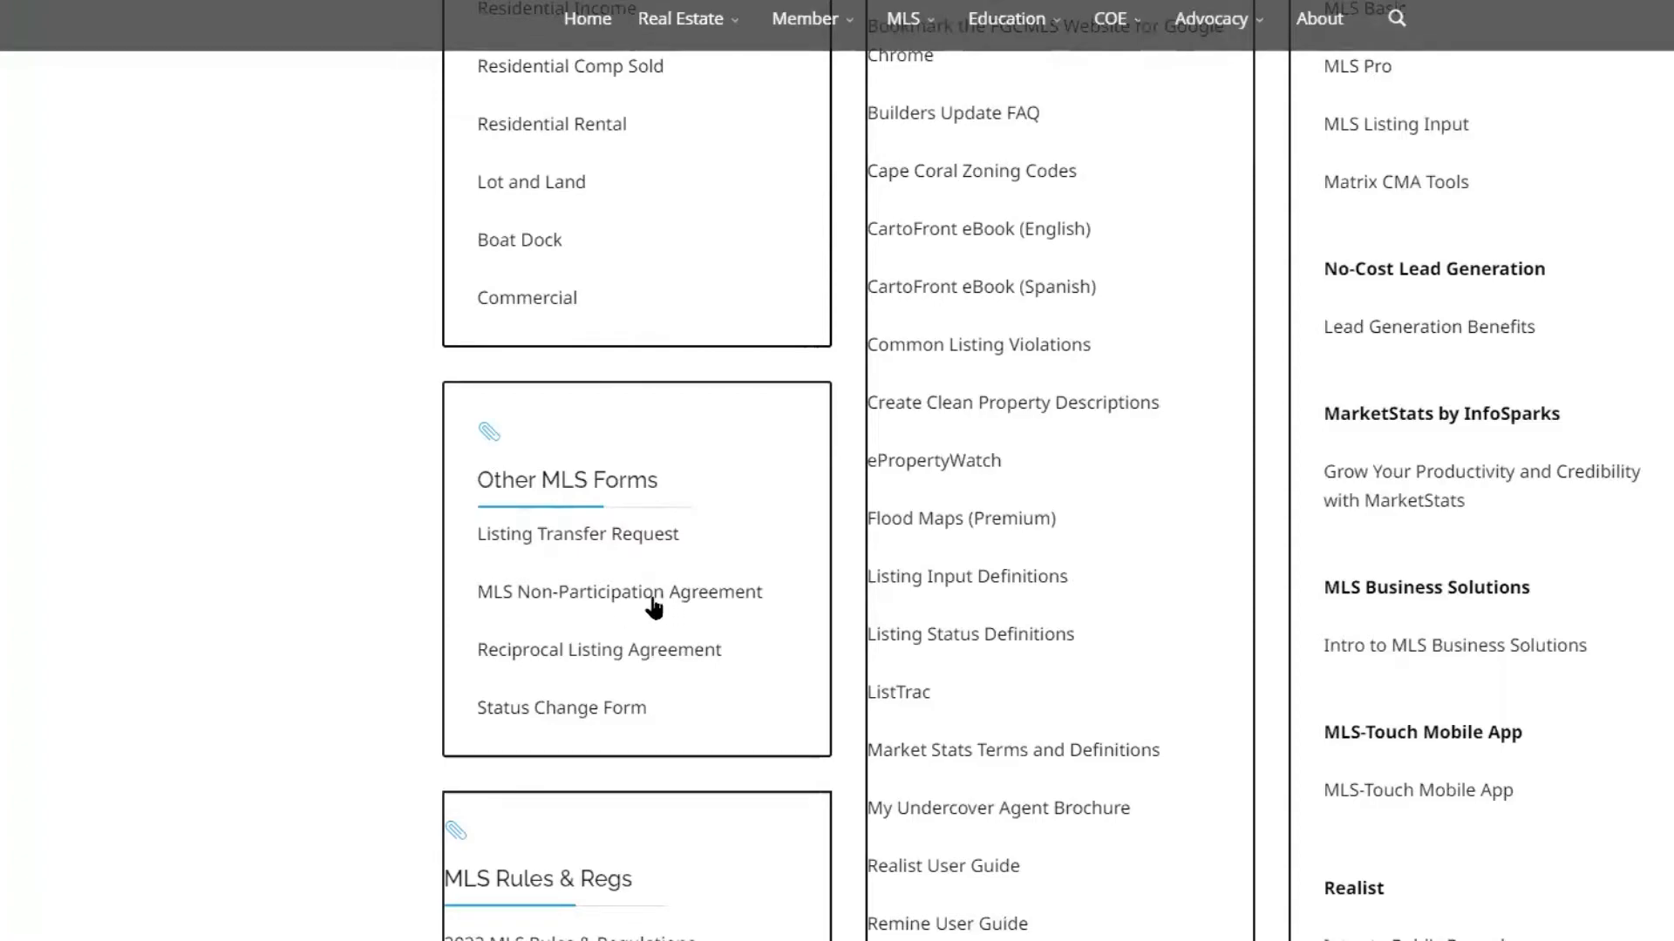
scroll(654, 608, "down", 3)
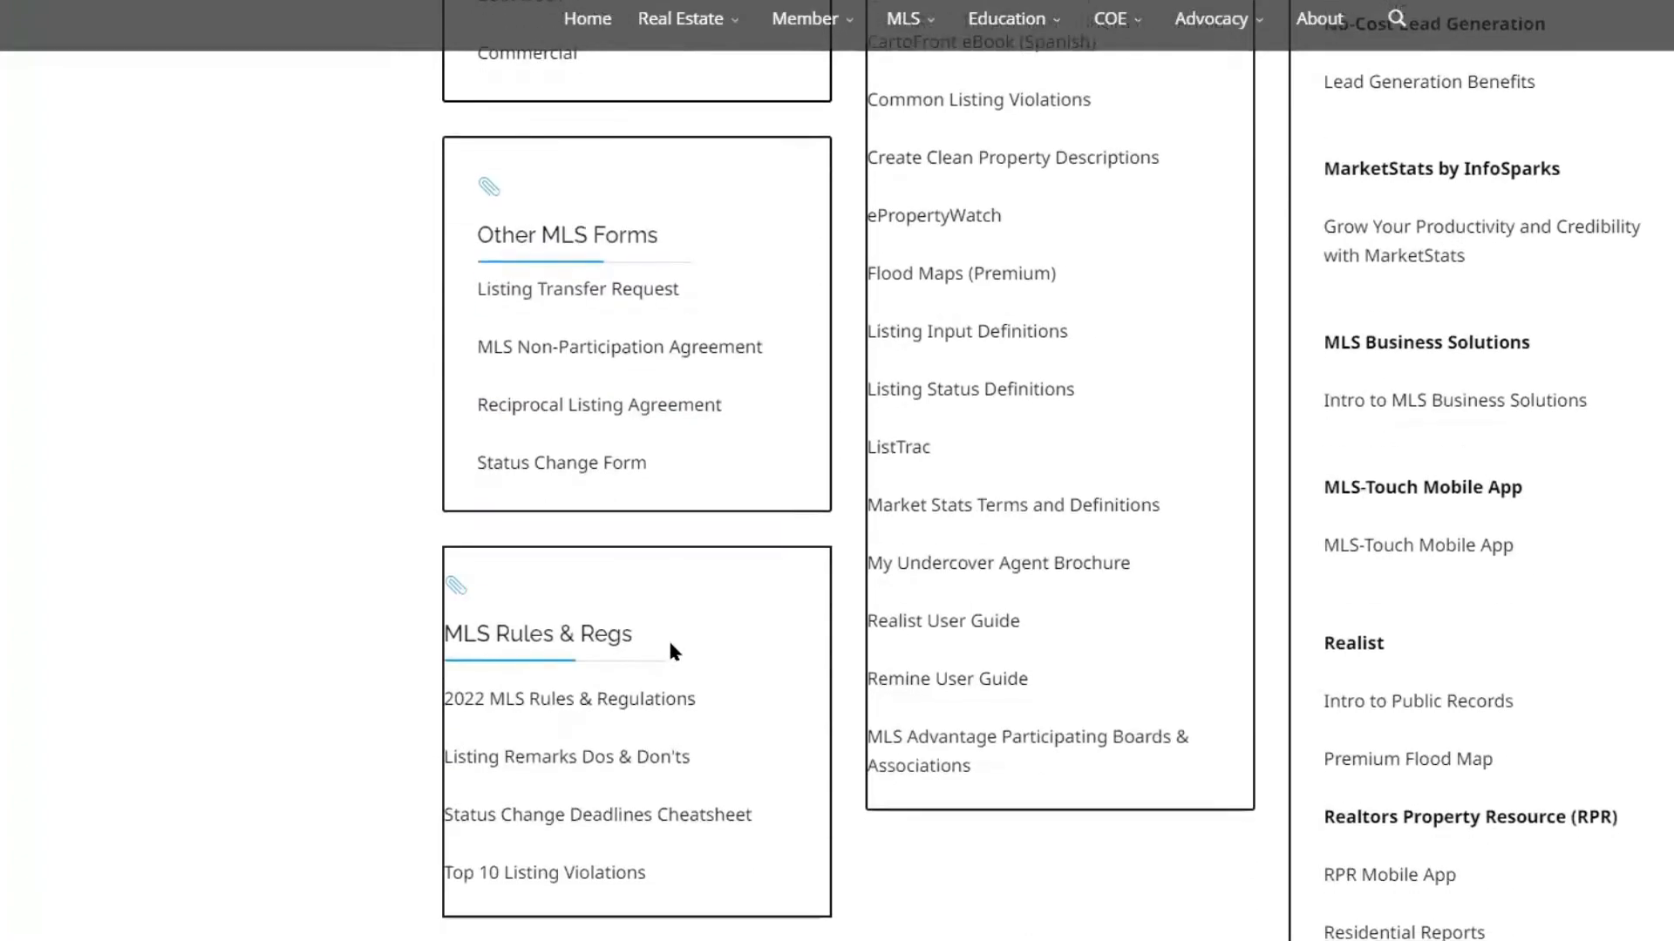
scroll(722, 806, "up", 9)
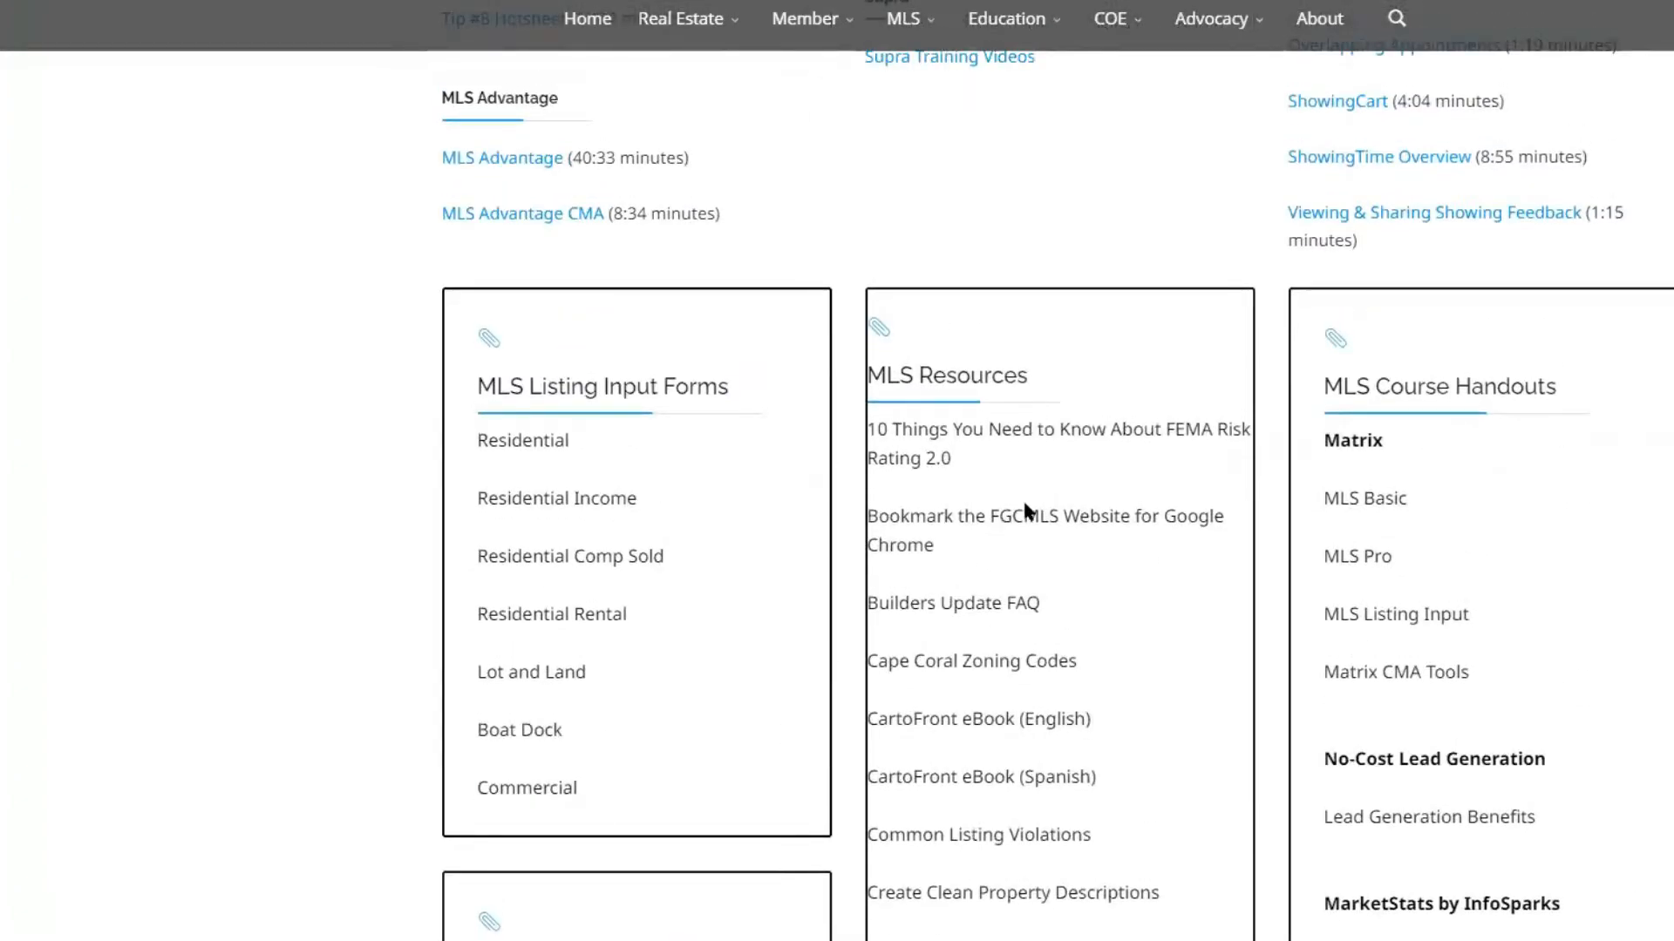
scroll(1024, 462, "down", 6)
scroll(1037, 723, "up", 3)
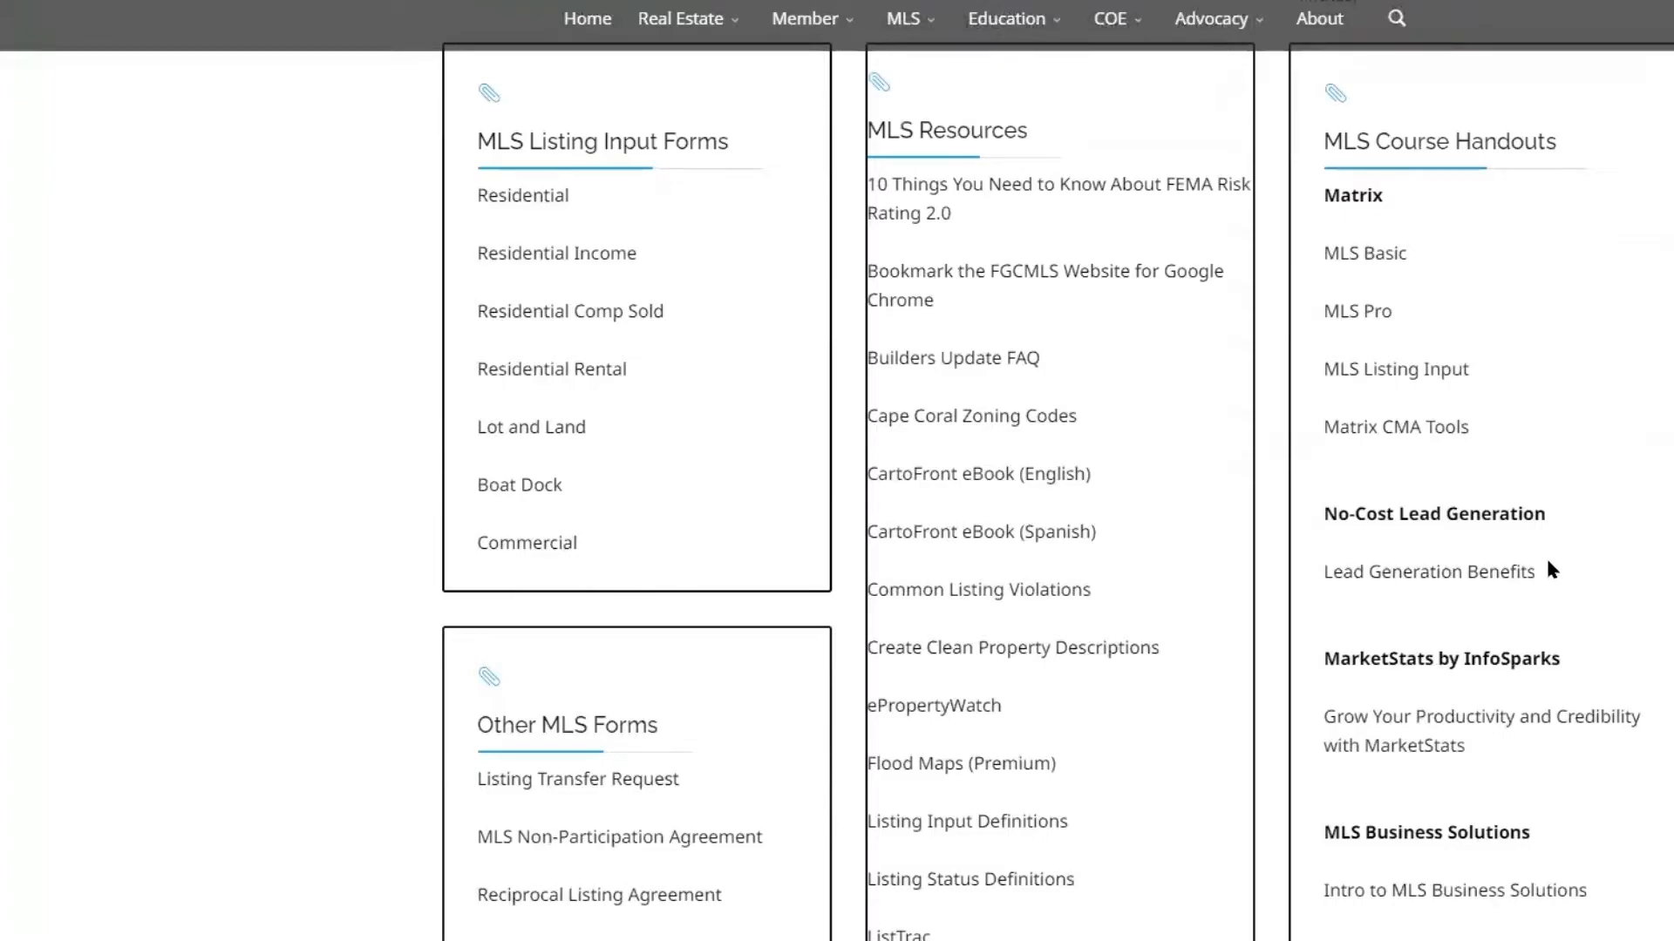
scroll(1541, 392, "down", 9)
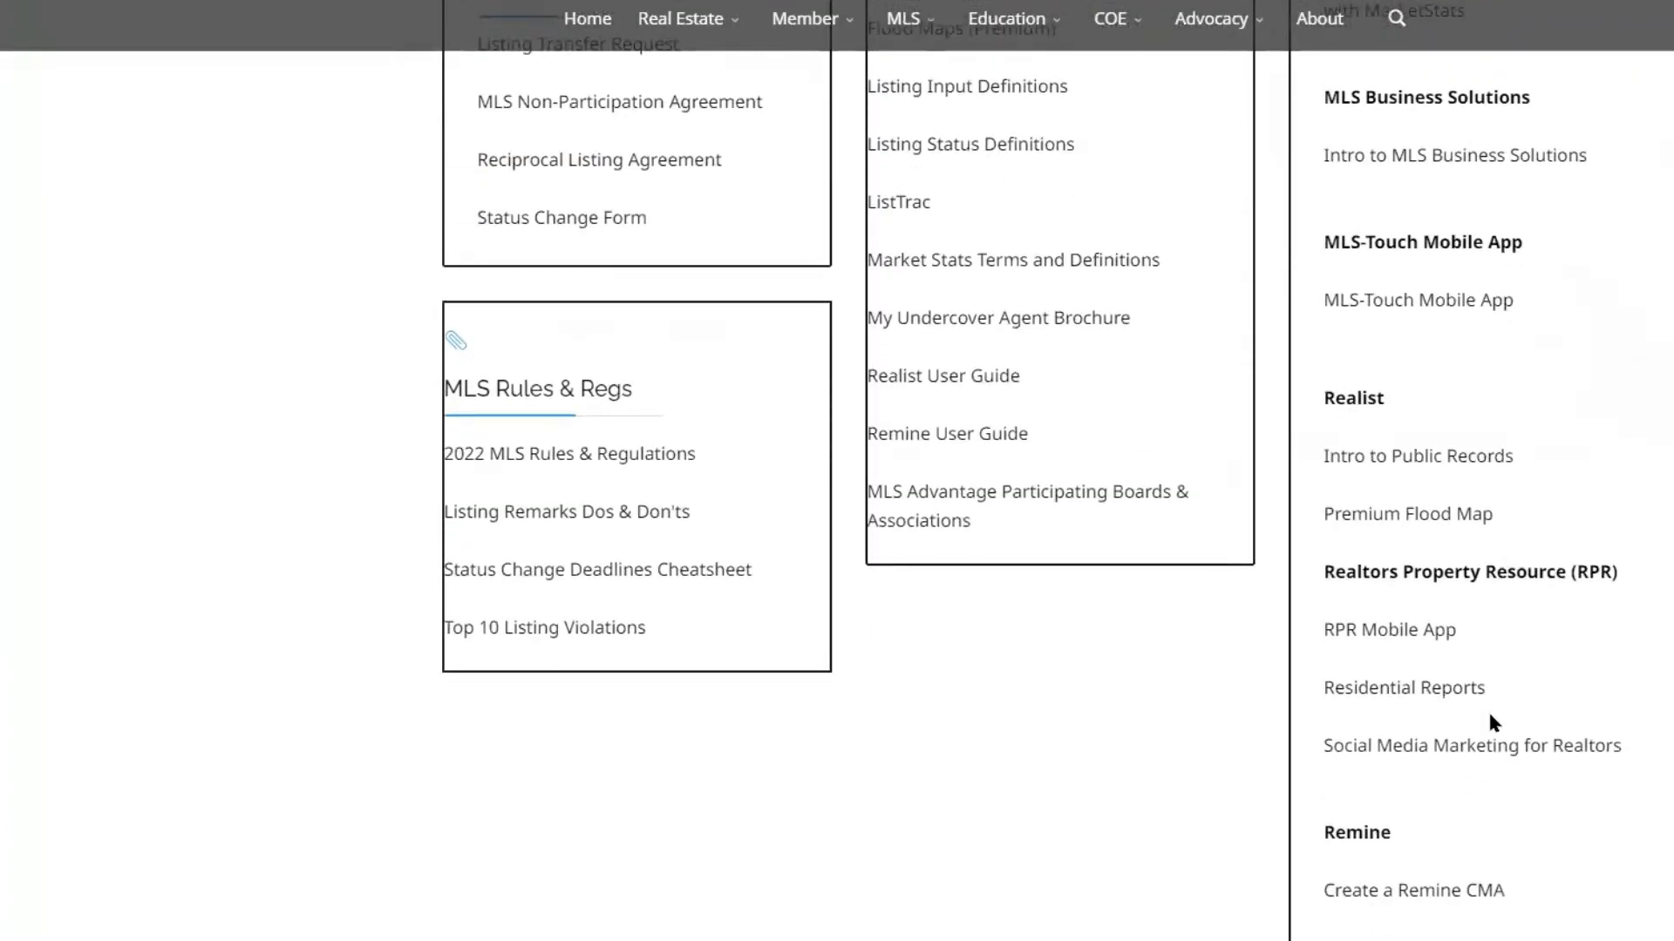
scroll(1487, 709, "up", 11)
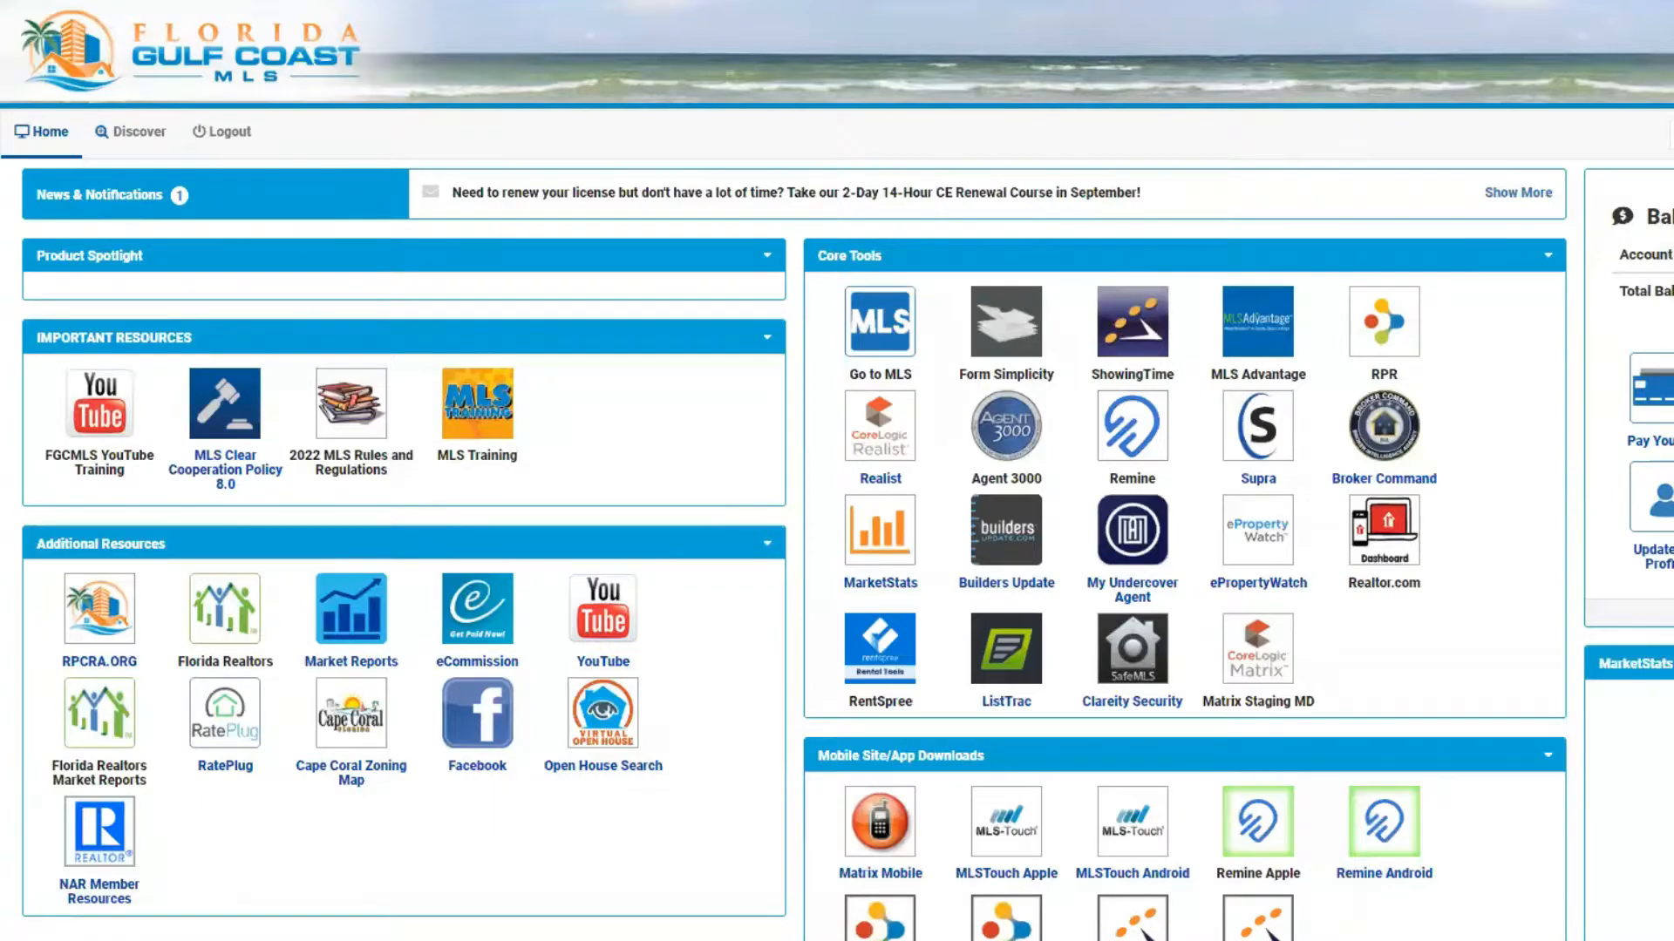
Enlarge the MLS dashboard page by two zoom levels and launch Remine from the Core Tools
key("ctrl+plus")
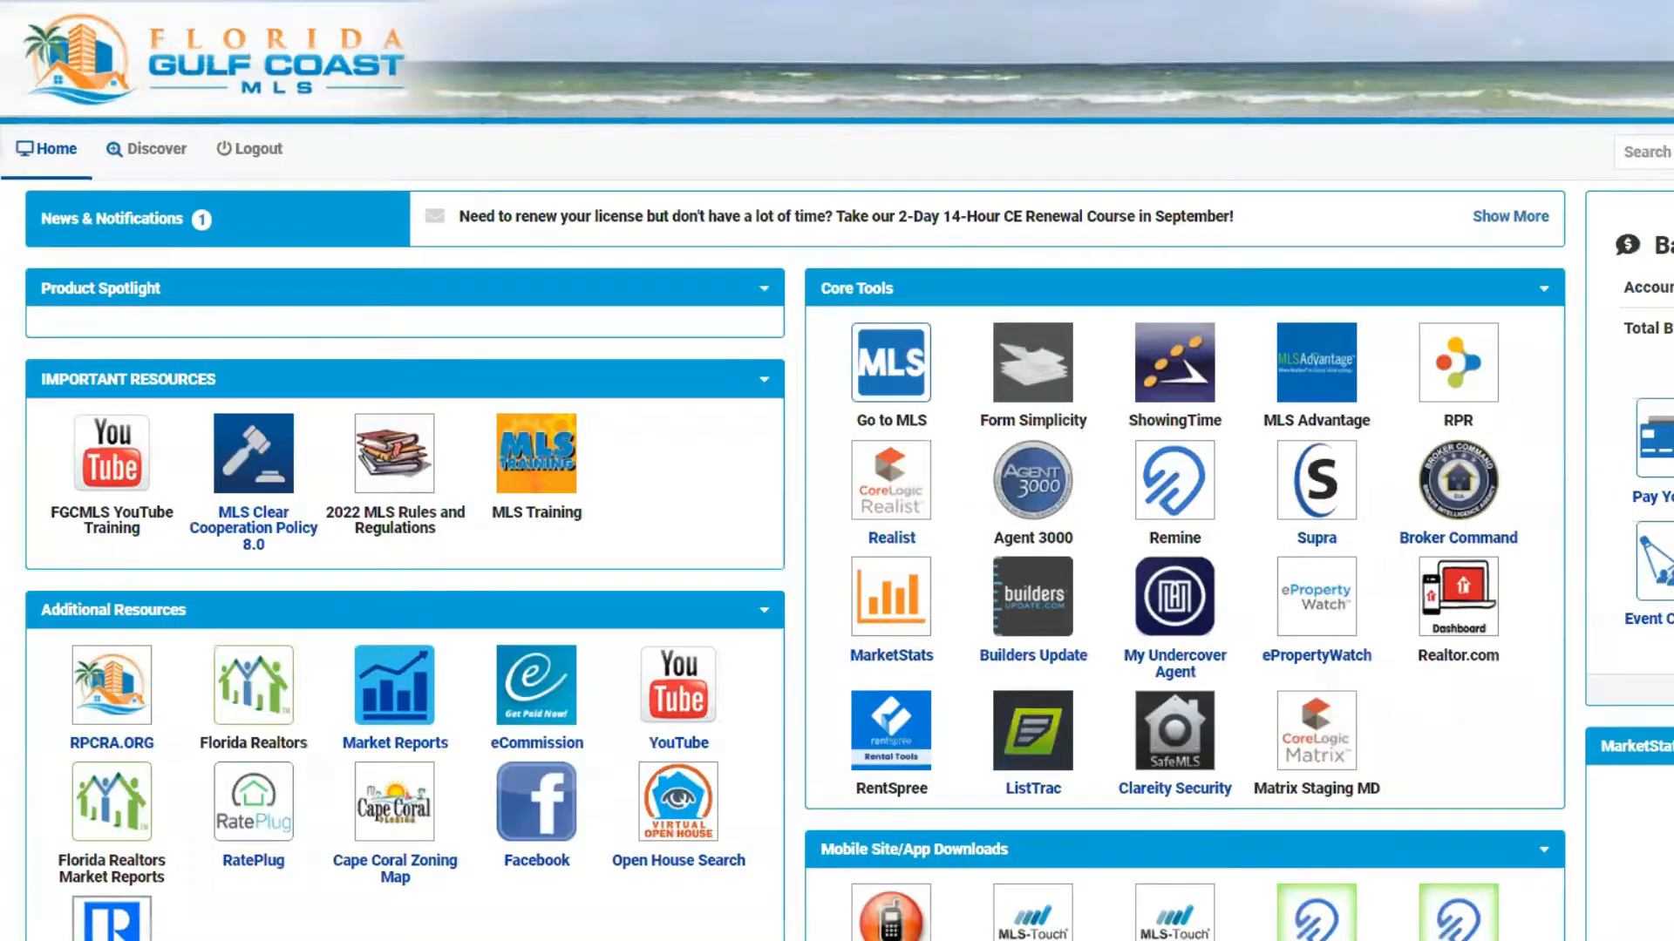
key("ctrl+plus")
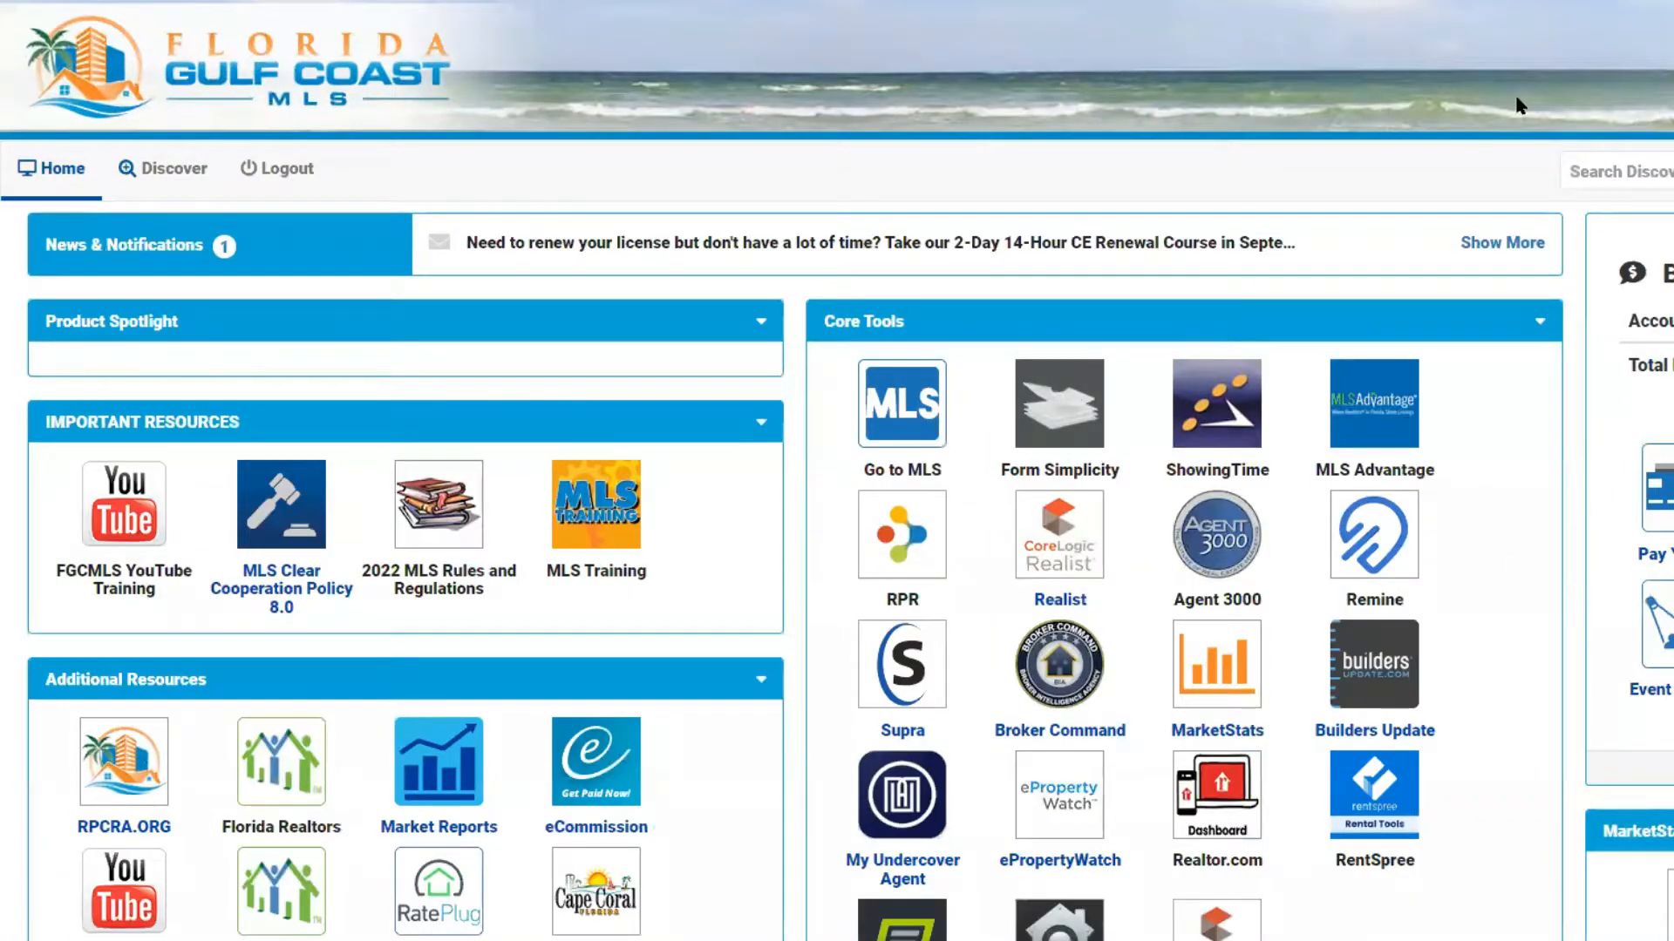
scroll(1482, 106, "down", 1)
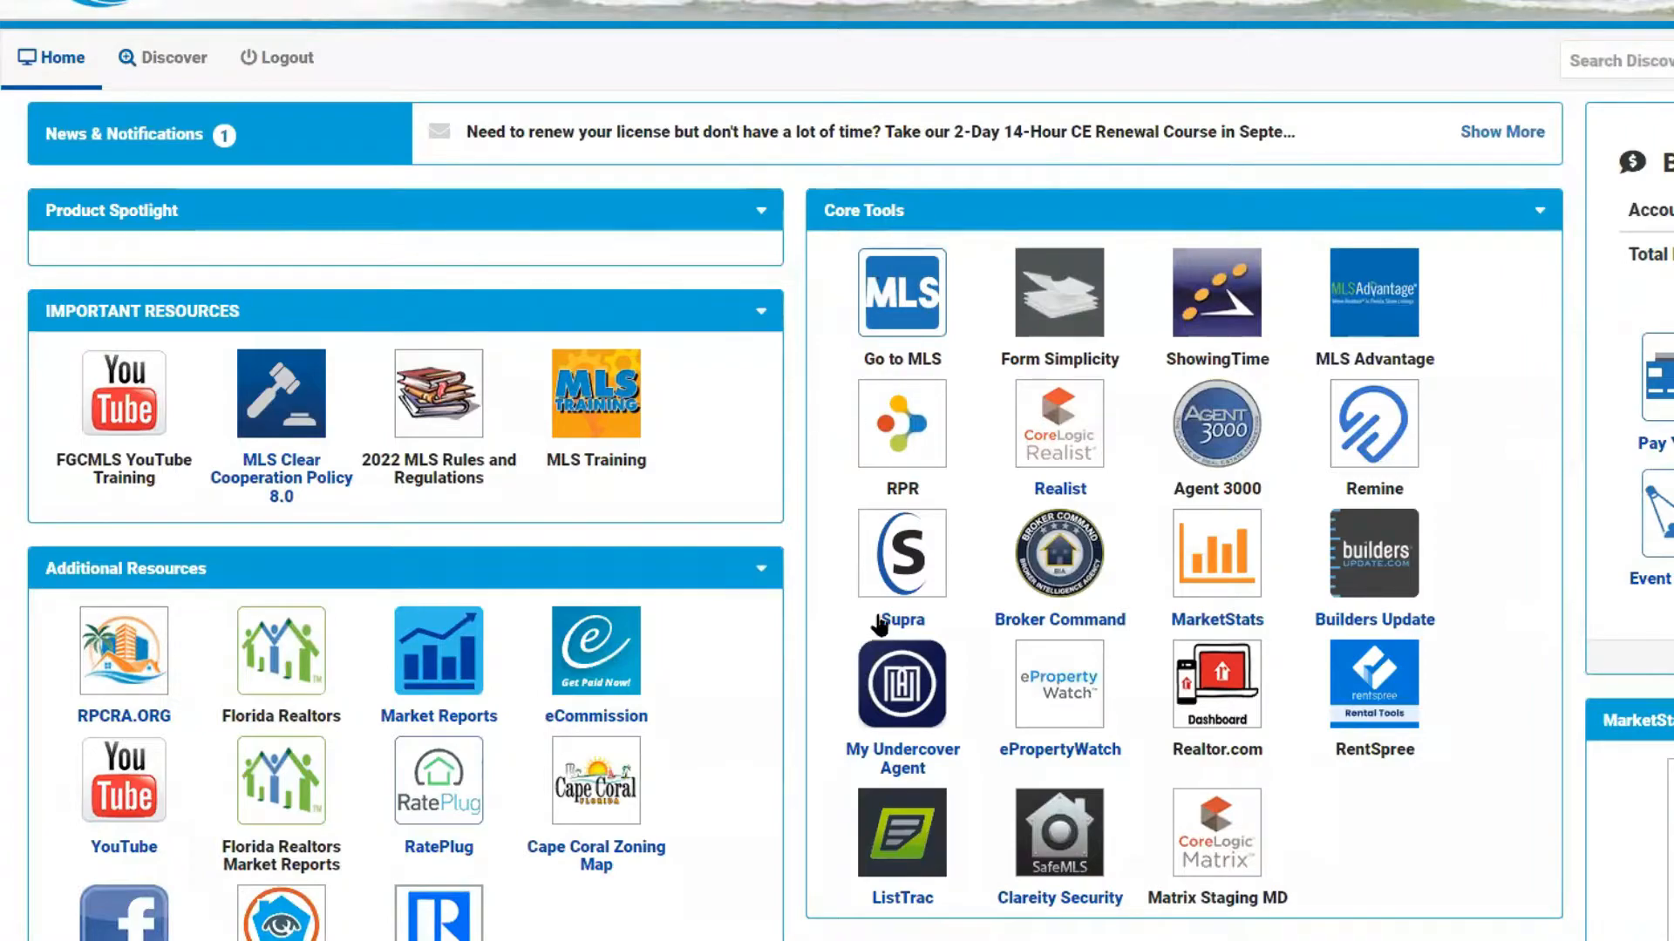
left_click(1367, 436)
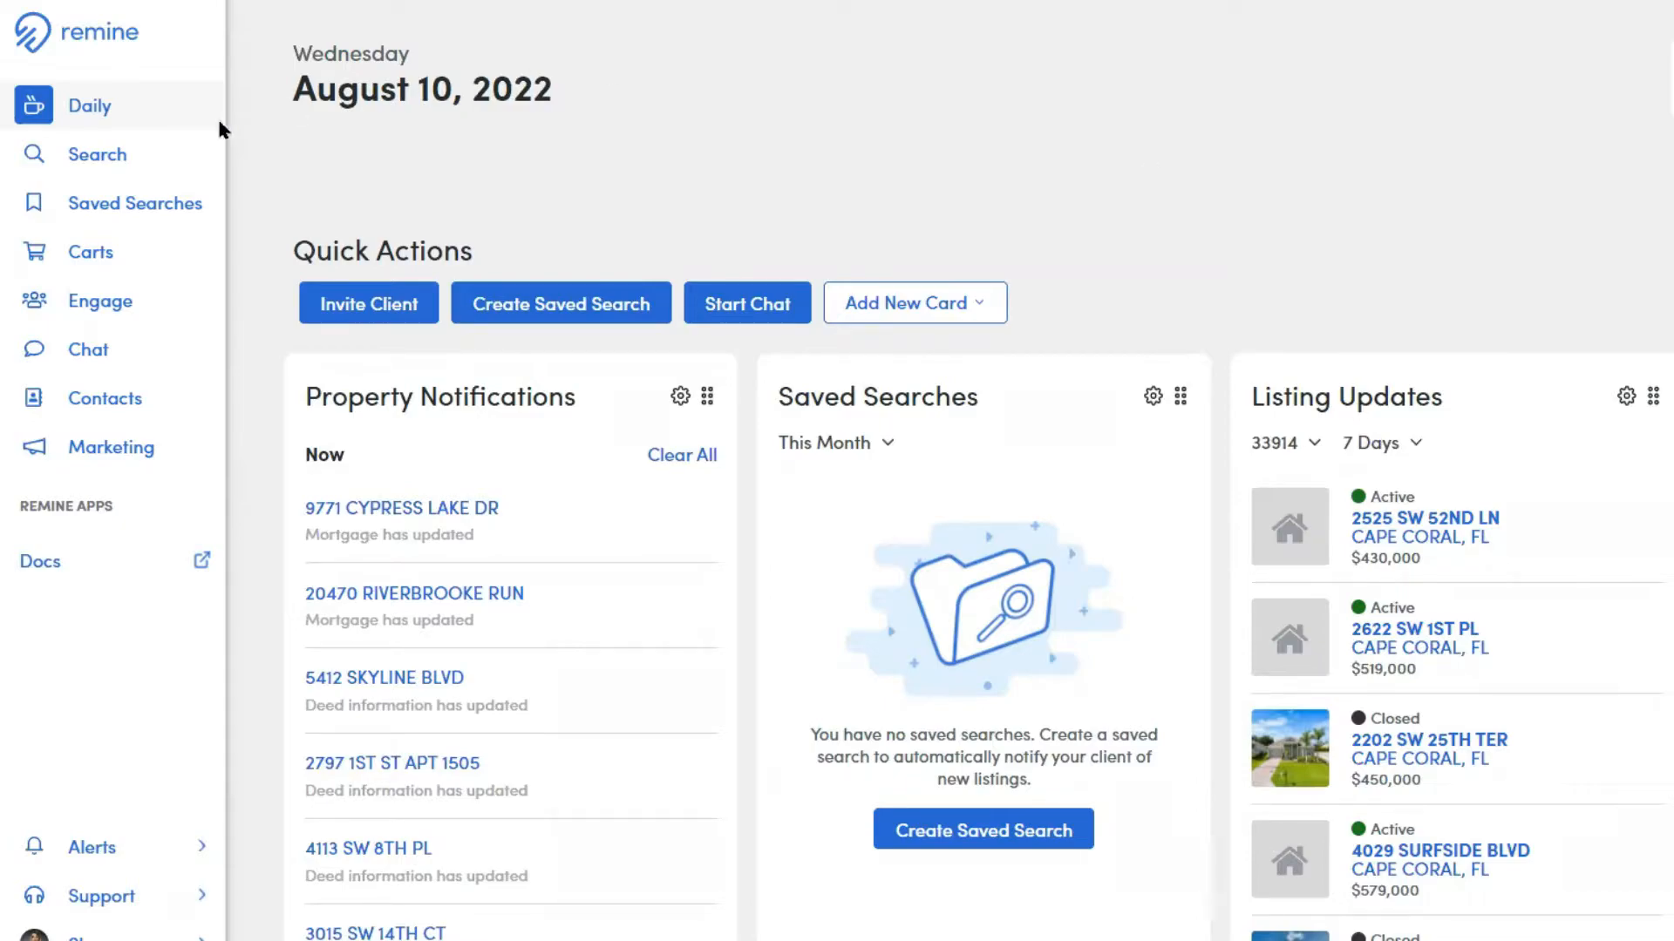
Examine the Daily page's cards and the settings options of the Property Notifications card
left_click(142, 123)
scroll(747, 189, "down", 1)
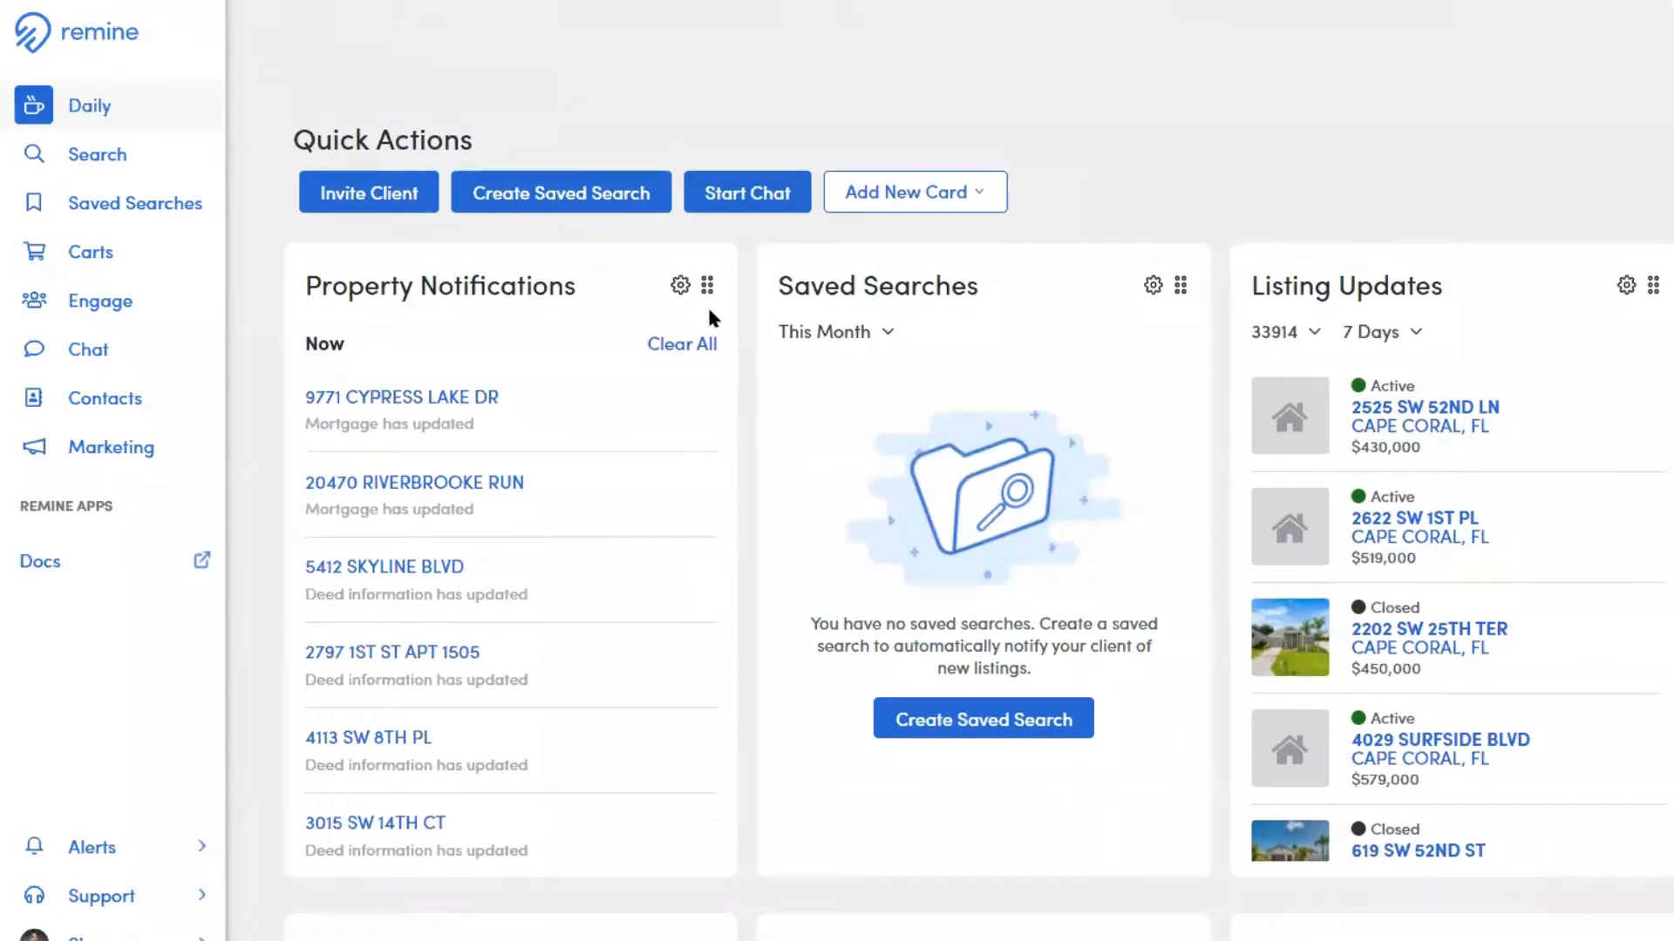
left_click(681, 288)
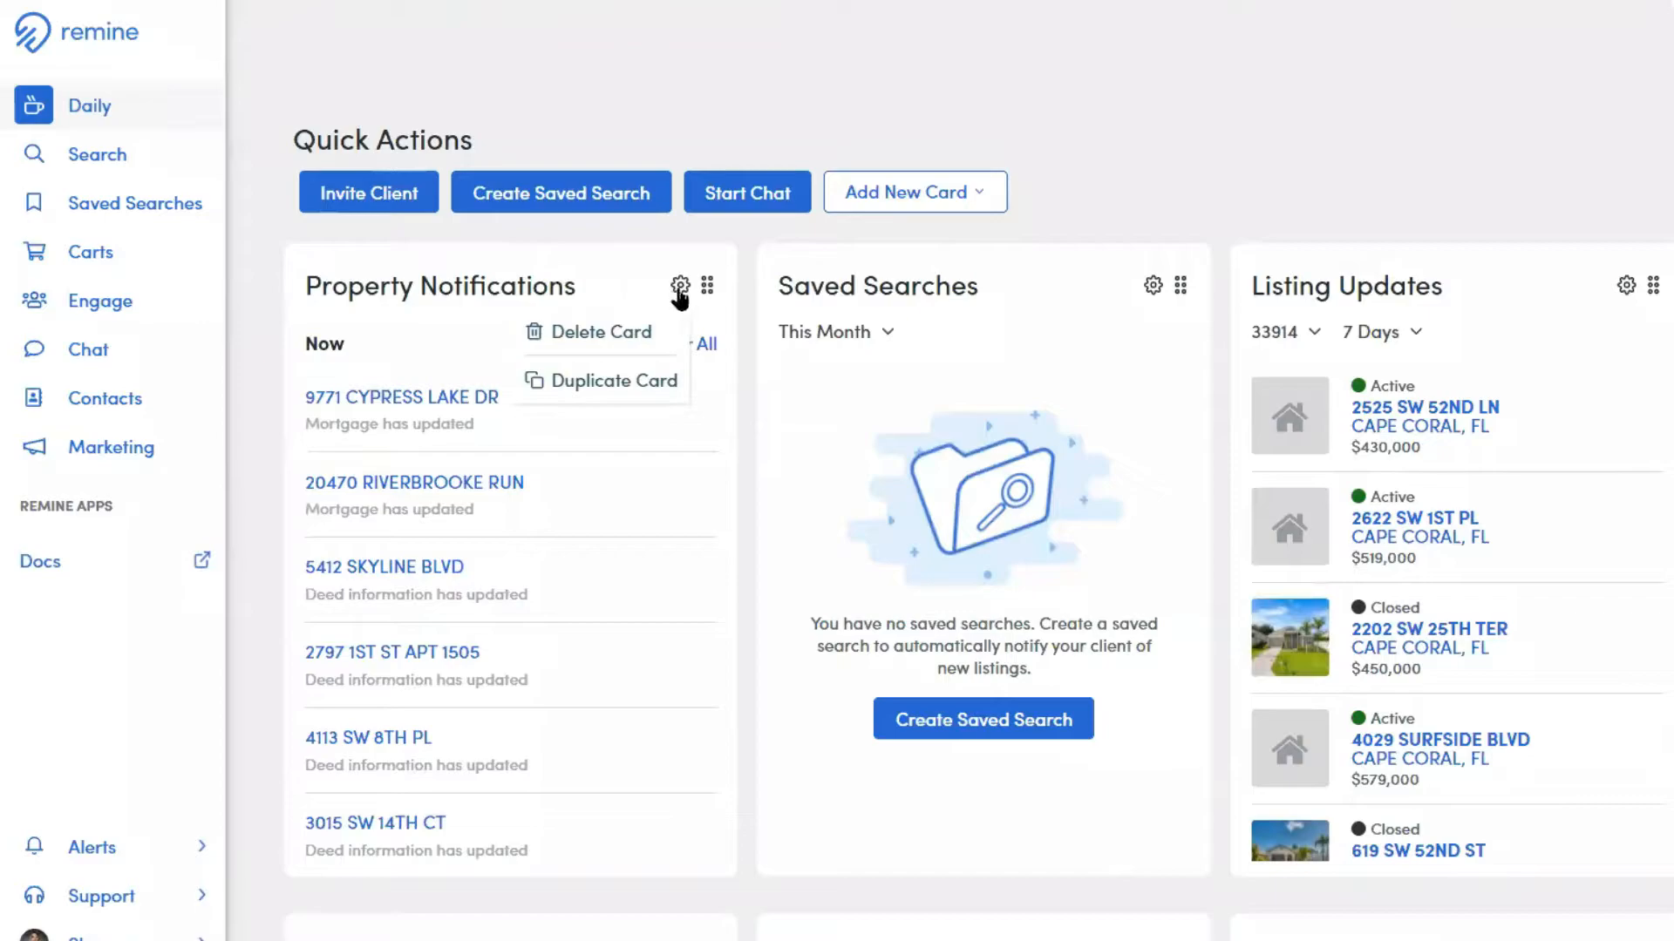
left_click(706, 297)
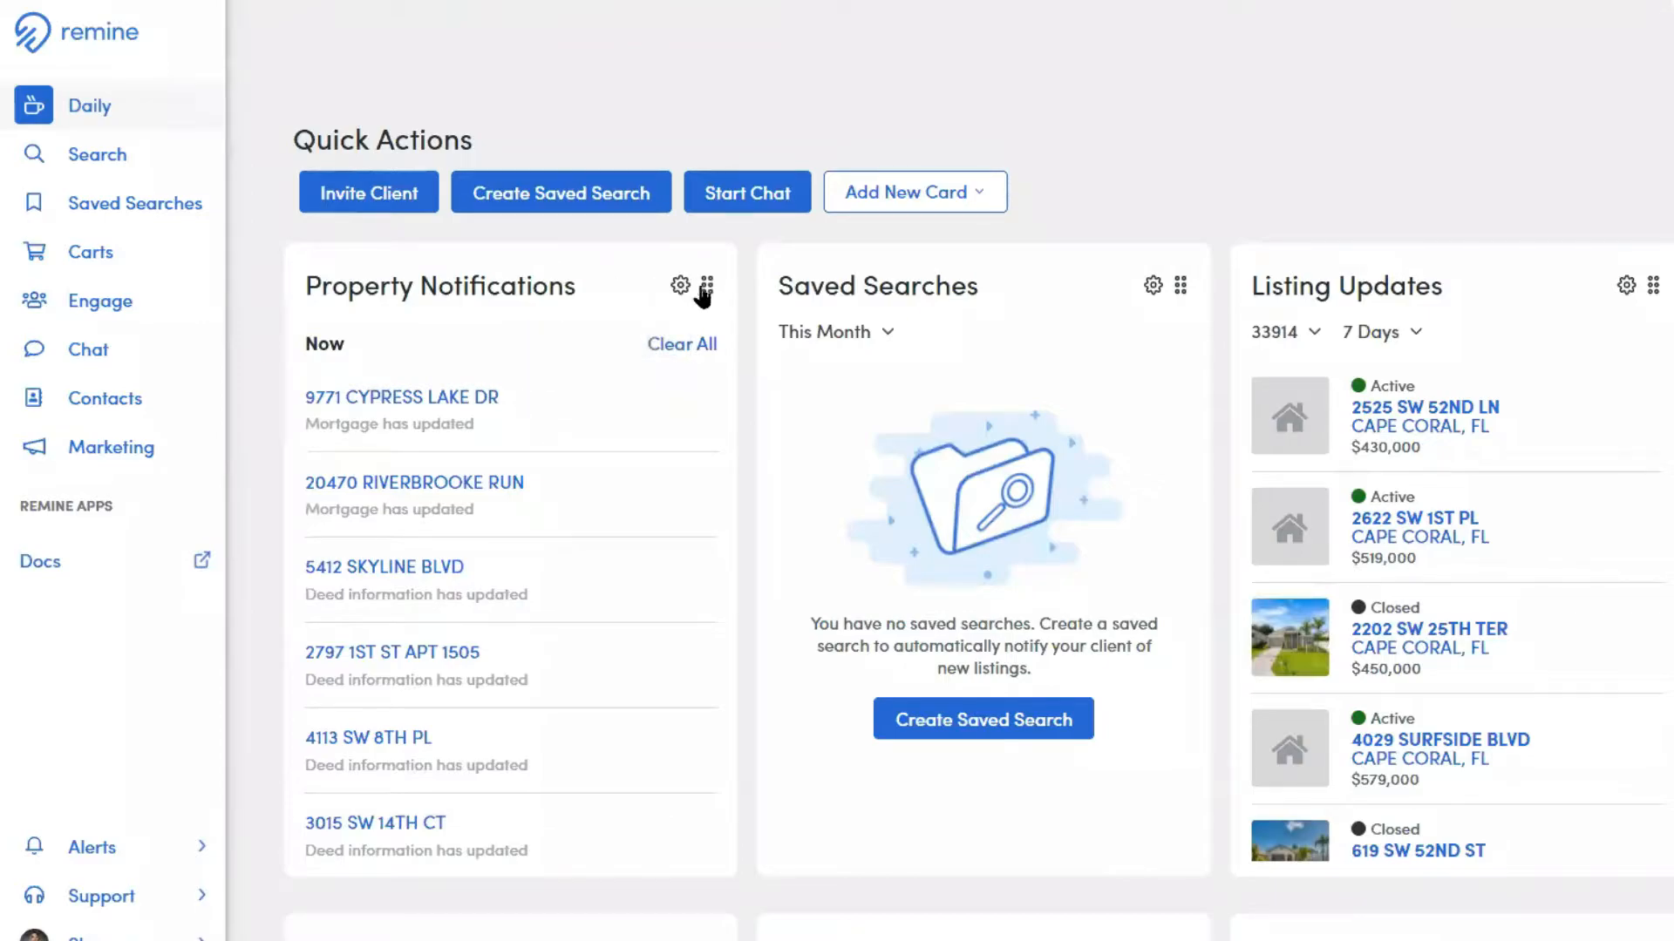
mouse_move(704, 292)
left_mouse_down()
mouse_move(1540, 317)
mouse_move(676, 283)
left_mouse_up()
scroll(825, 346, "down", 1)
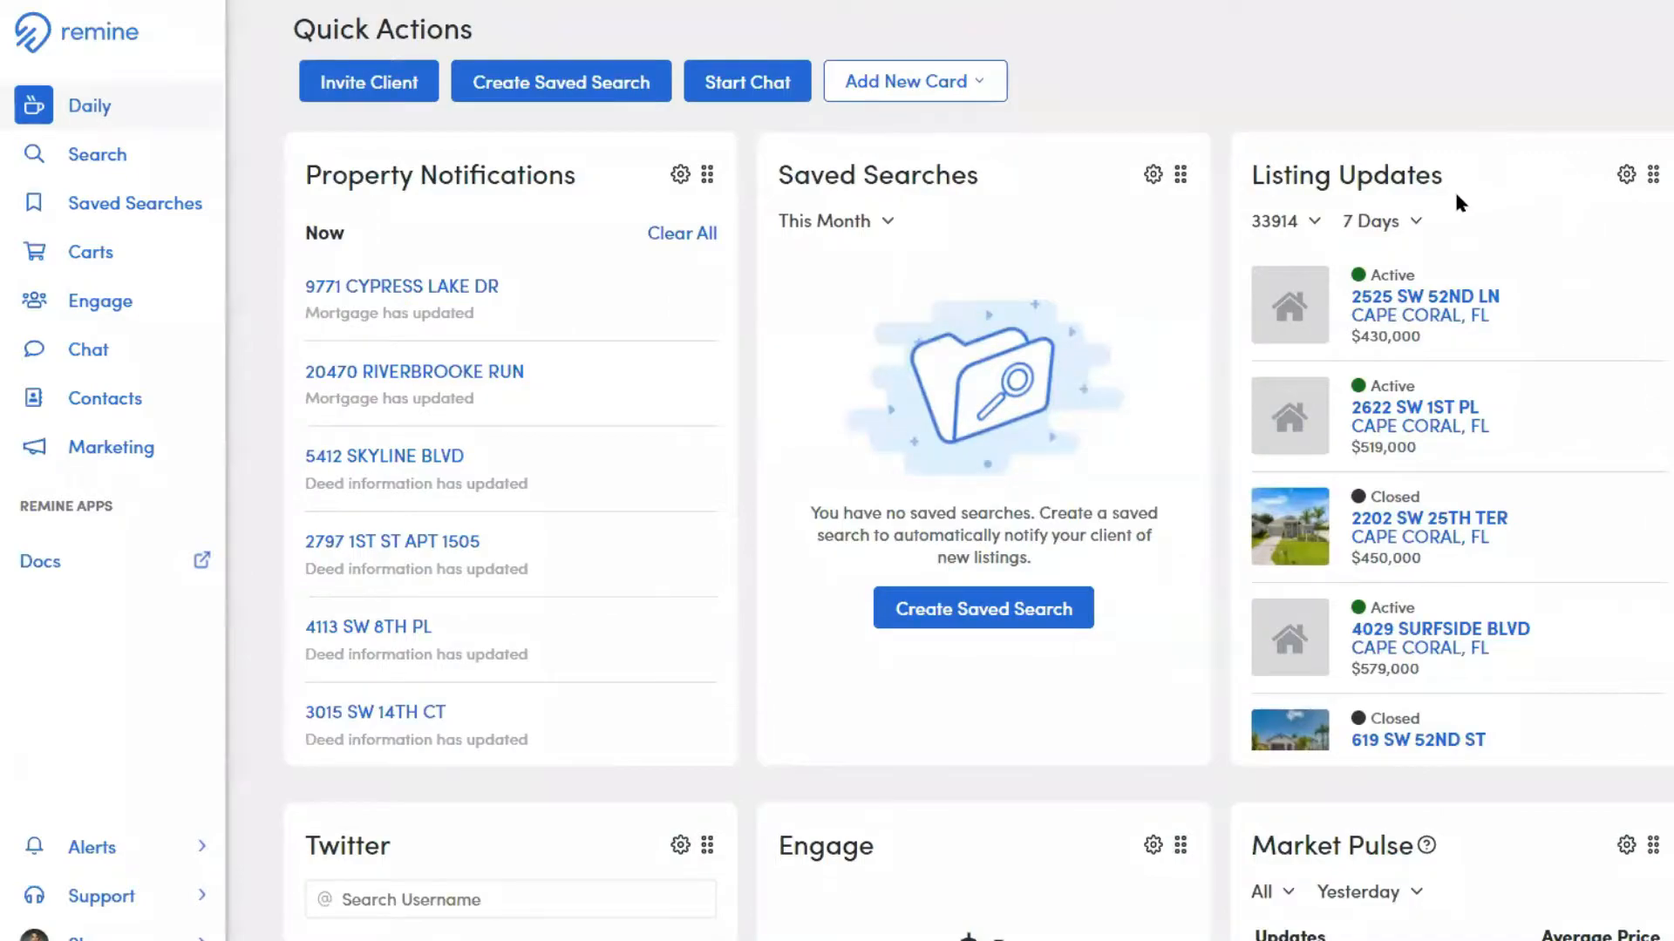
Examine the zip code and time period filter options of the Listing Updates card
left_click(1298, 232)
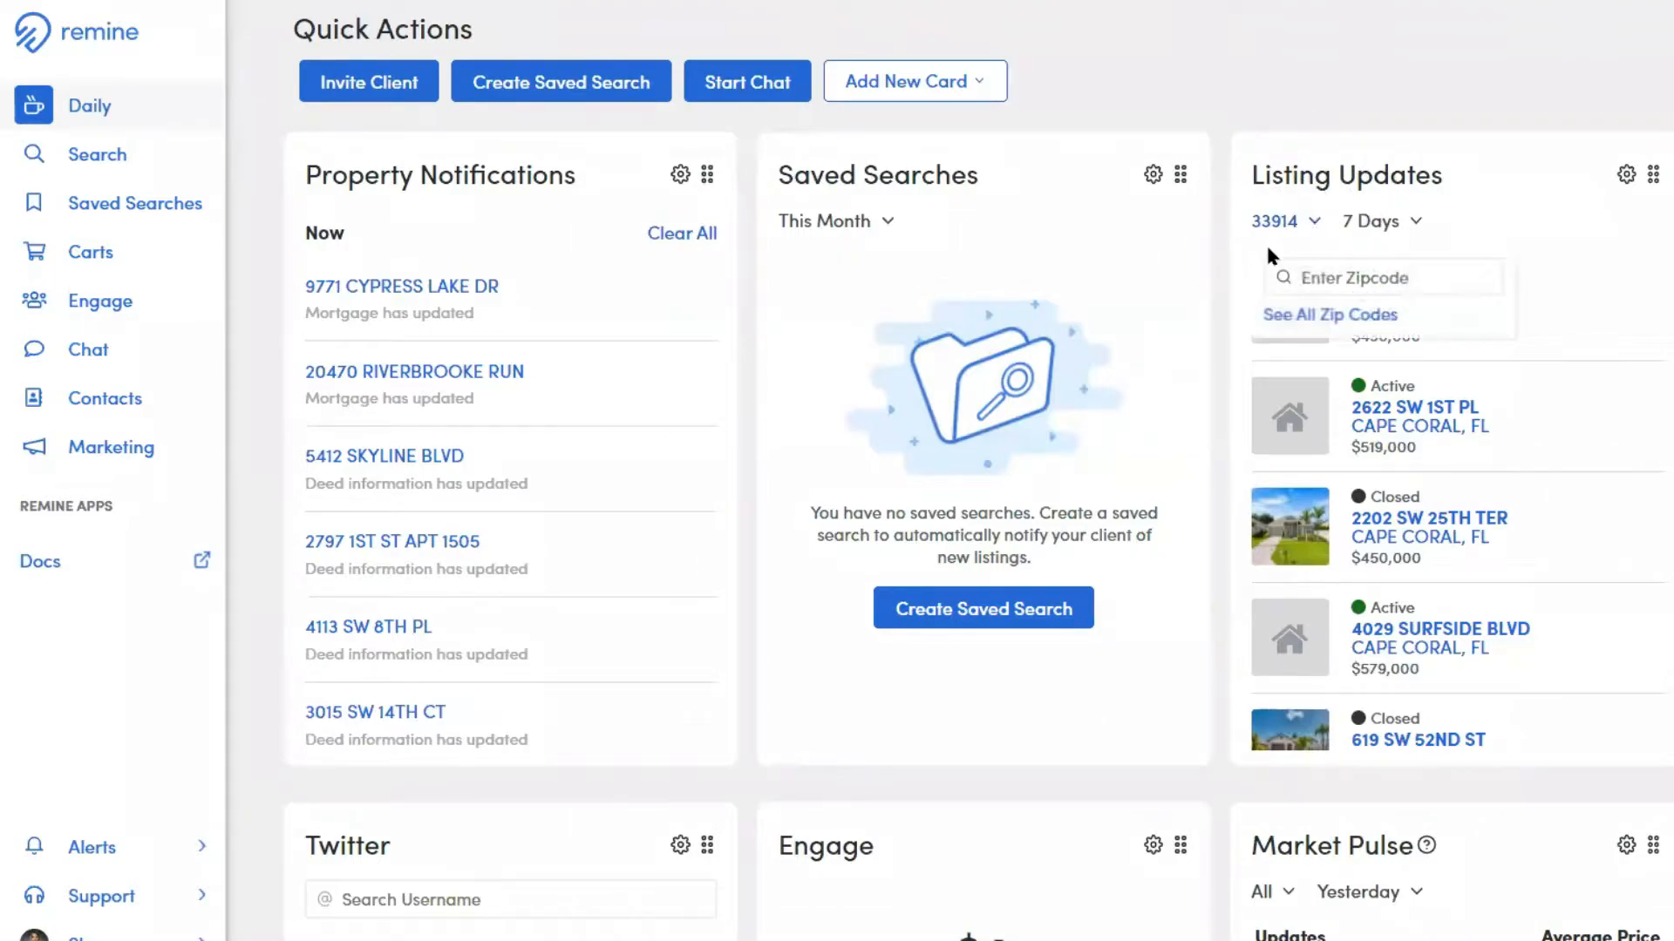
left_click(1412, 225)
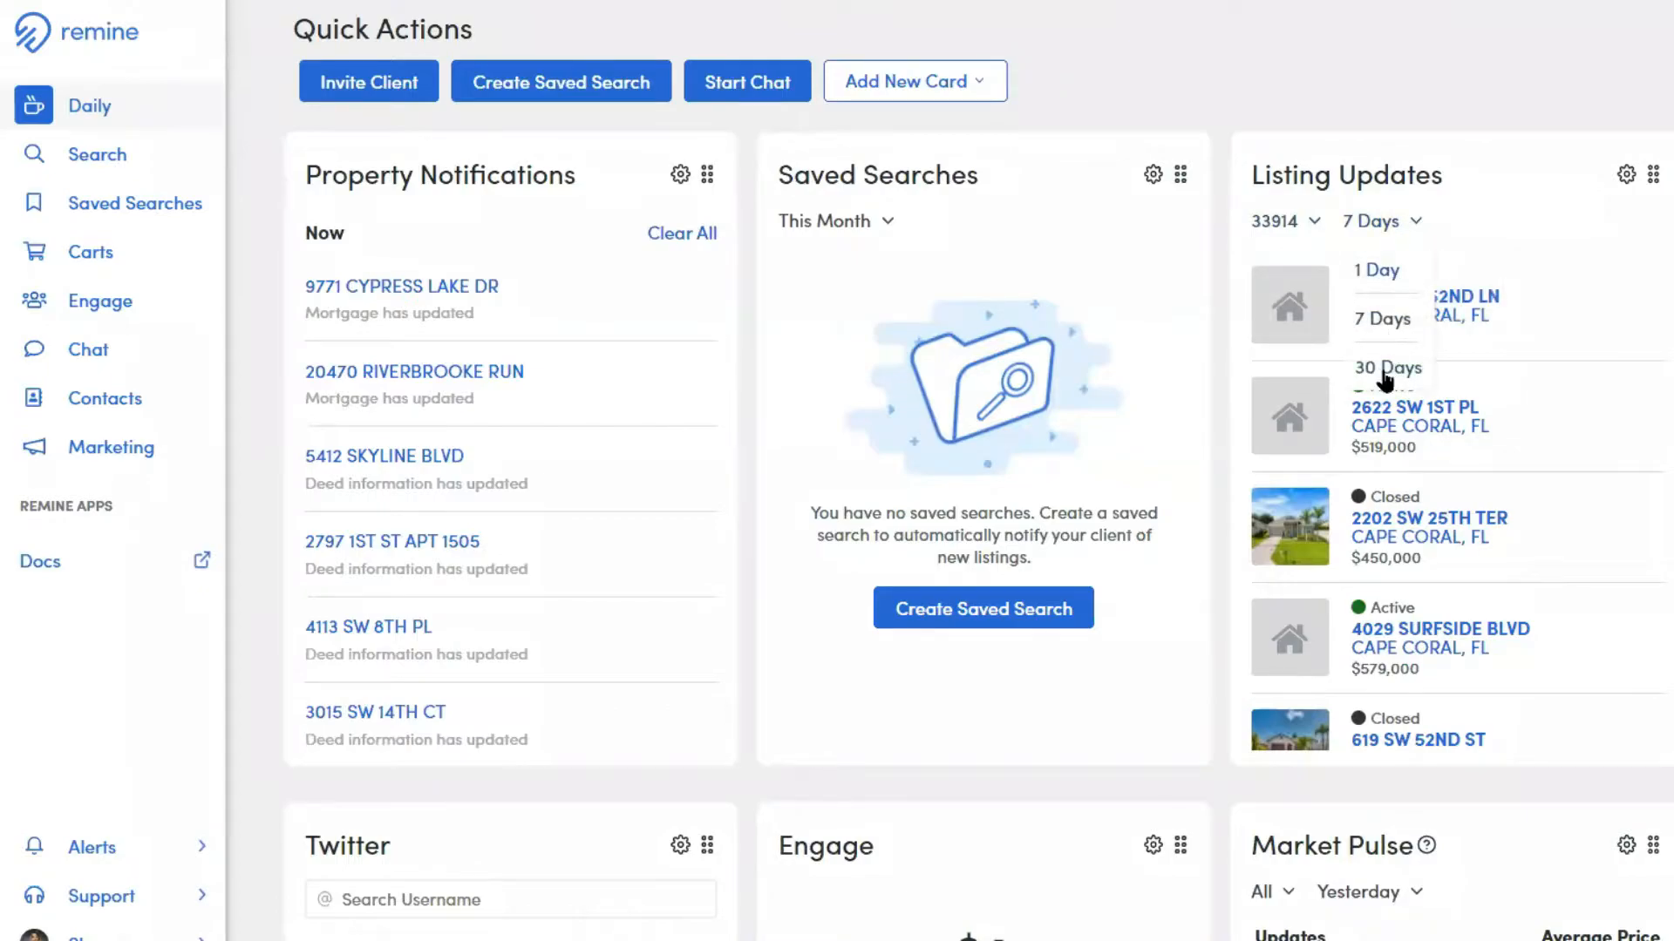
left_click(1496, 221)
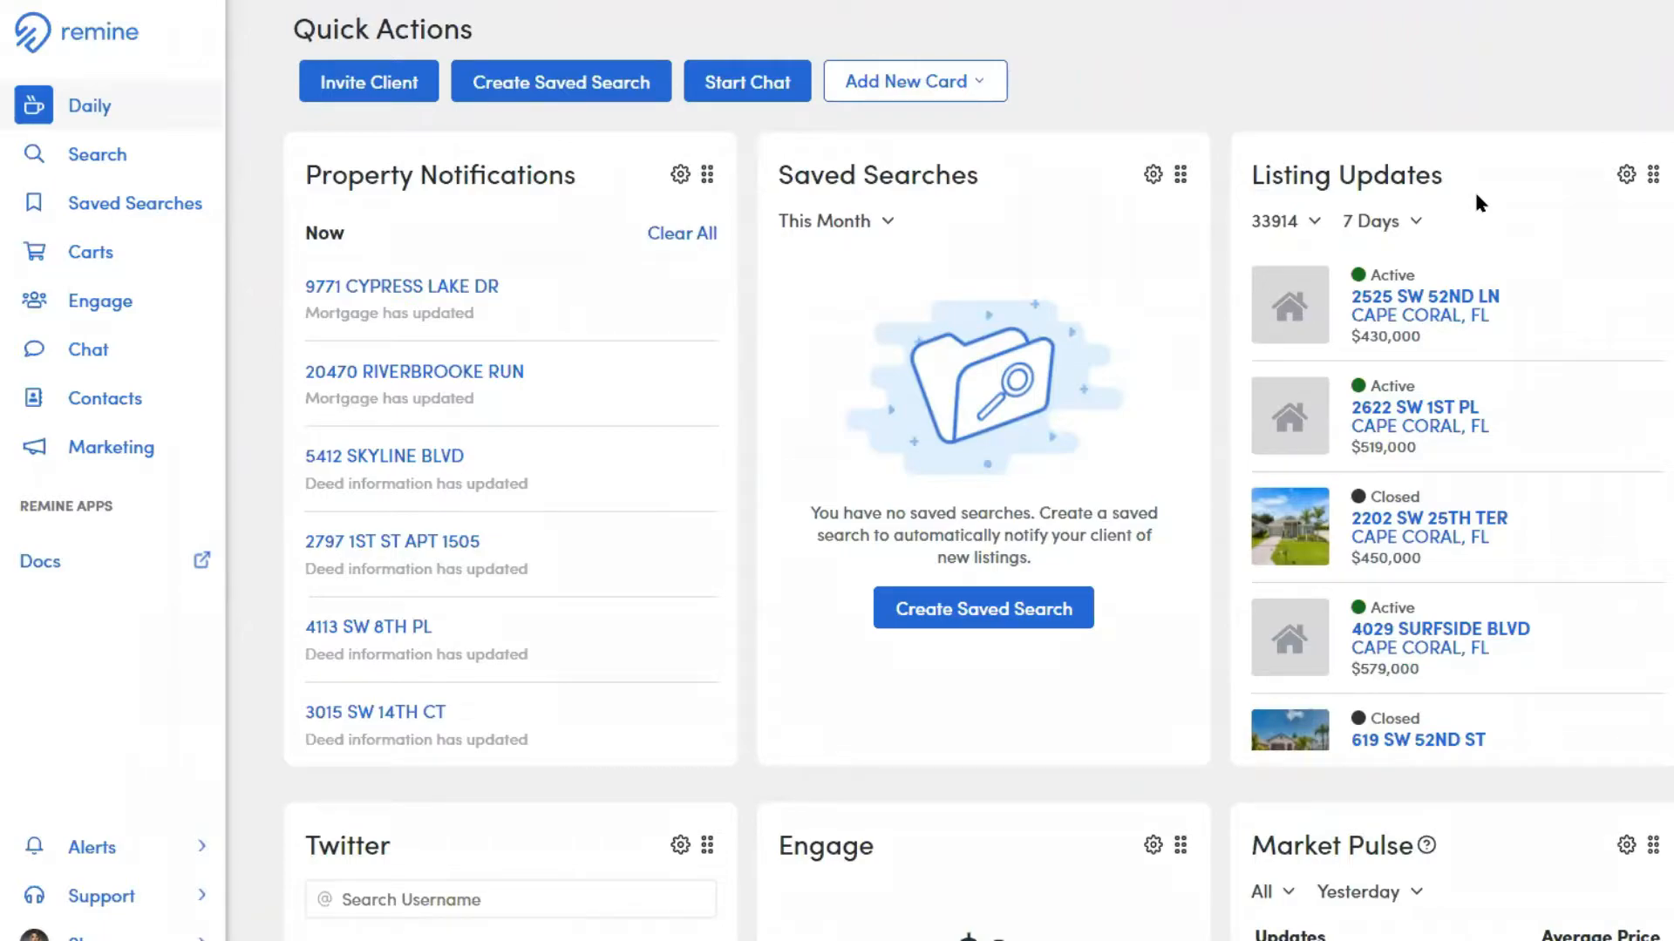
scroll(1476, 196, "down", 1)
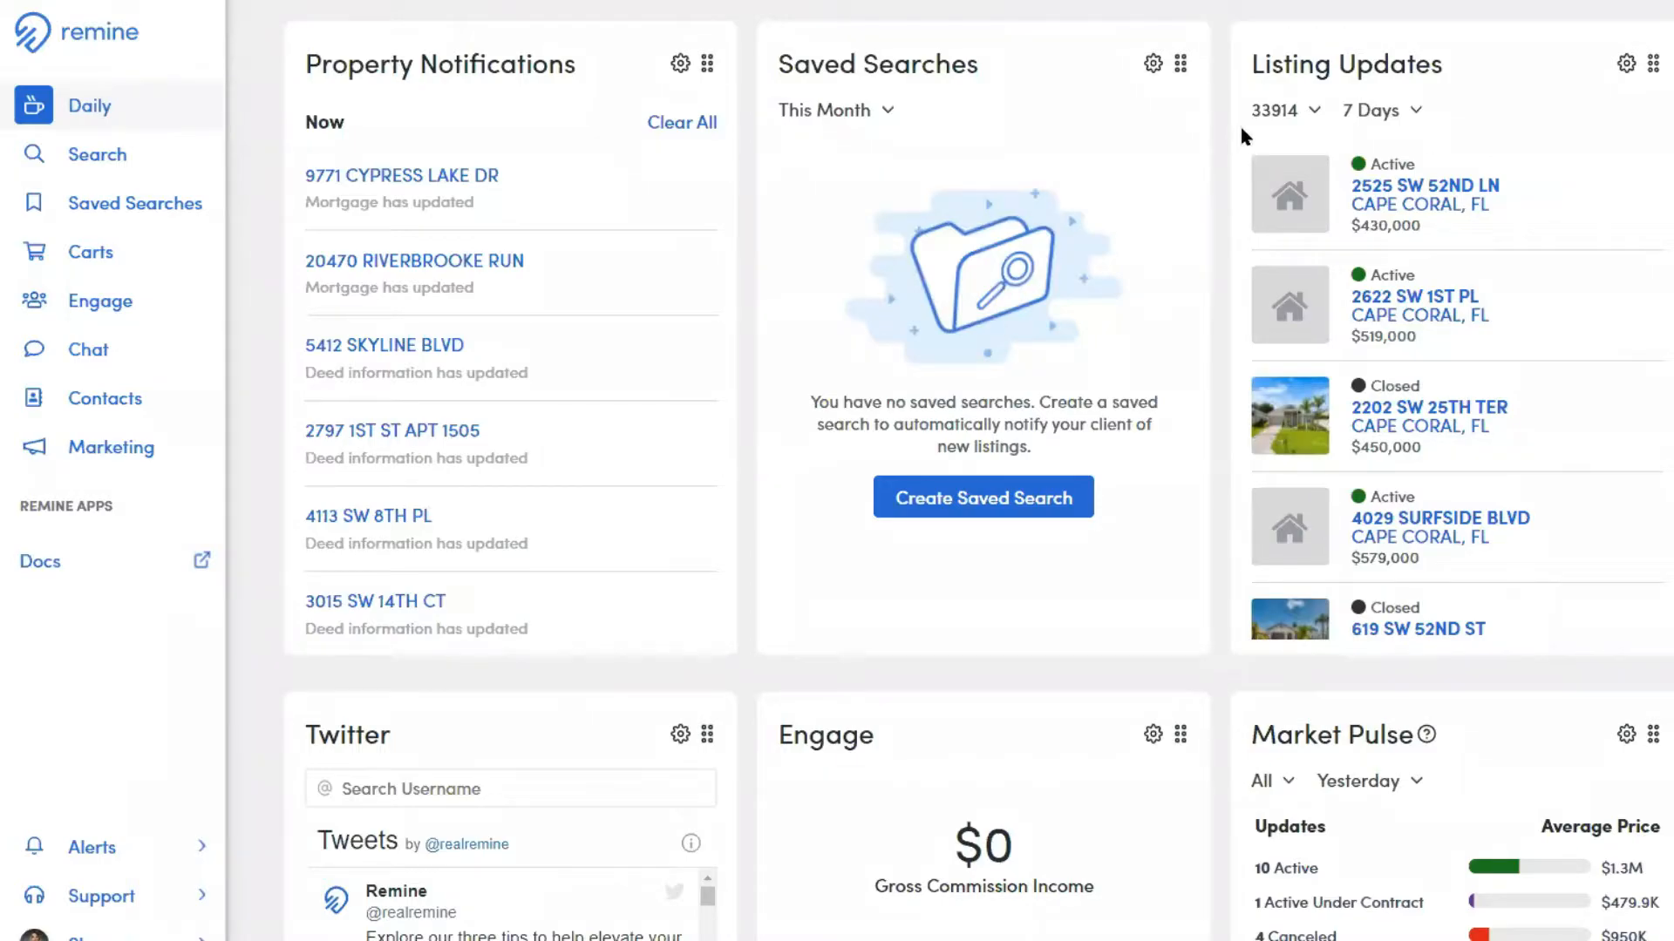
left_click(1310, 113)
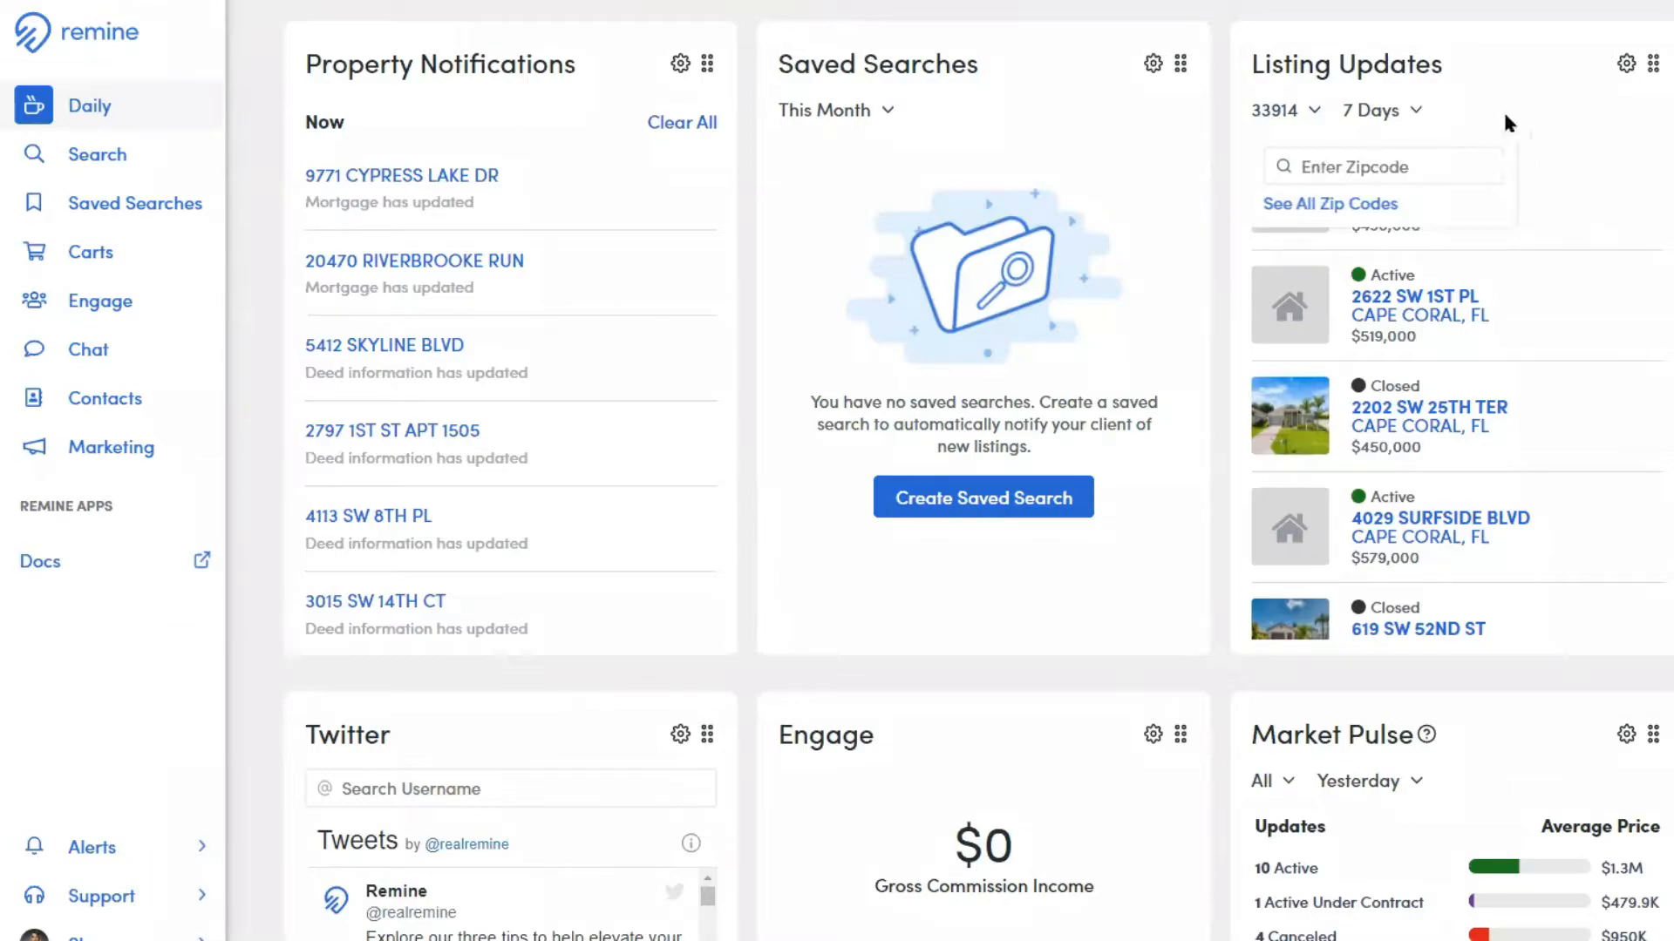
Review the Market Pulse card's status updates, along with its zip code and time period filter options
scroll(1536, 108, "down", 5)
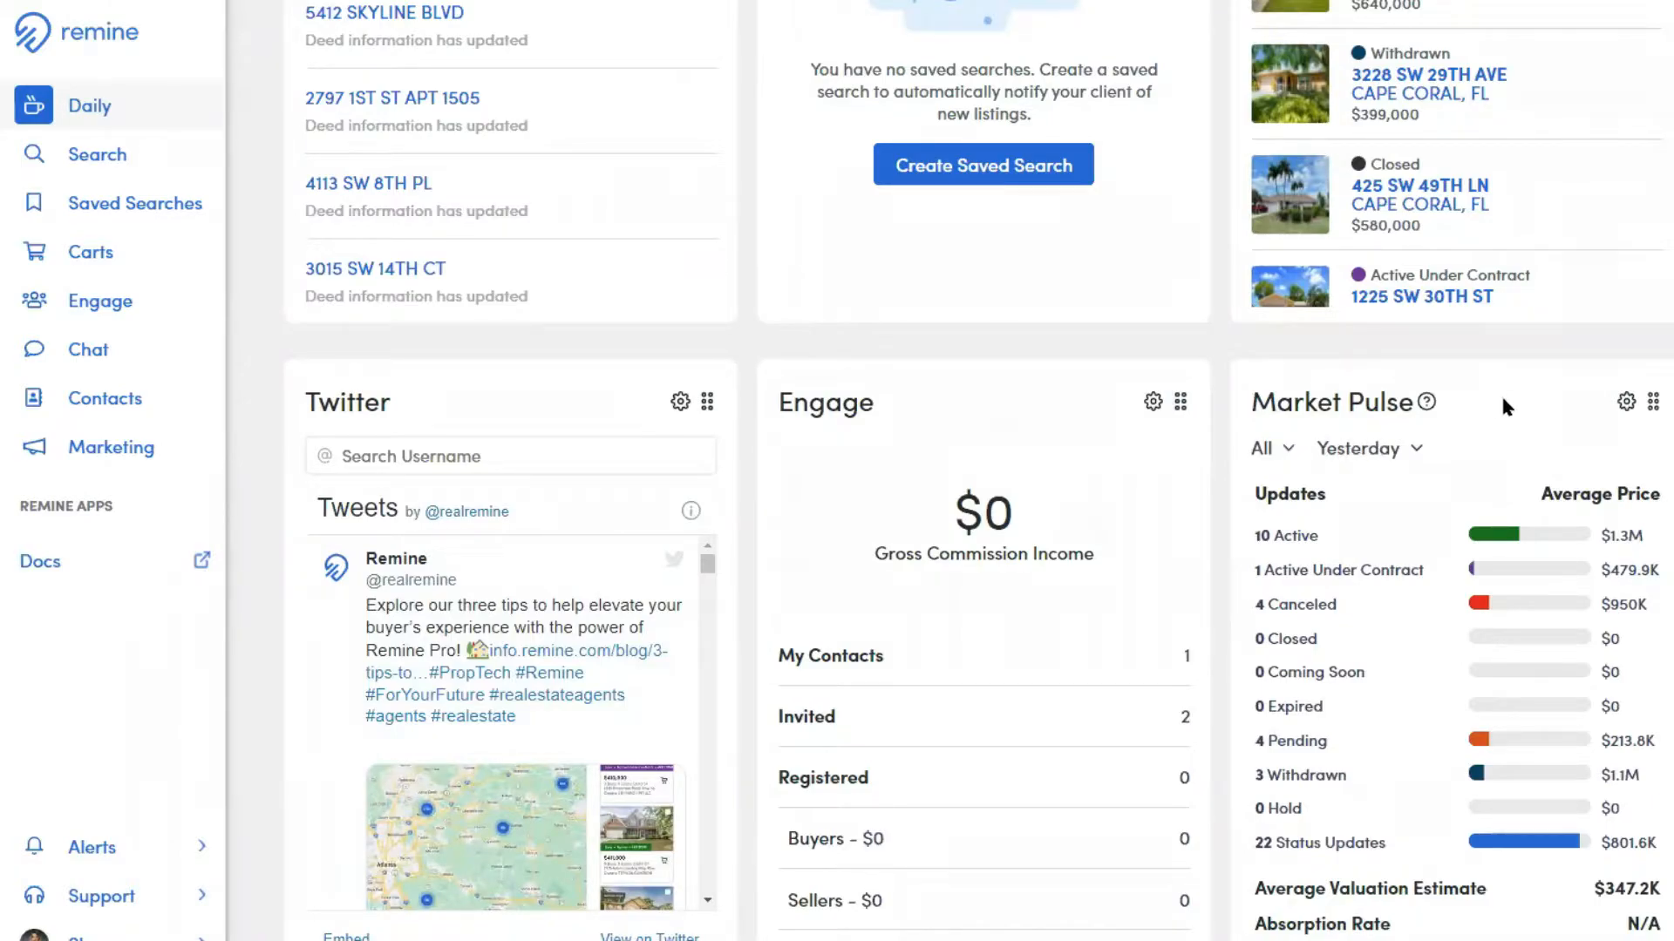
scroll(1498, 431, "down", 1)
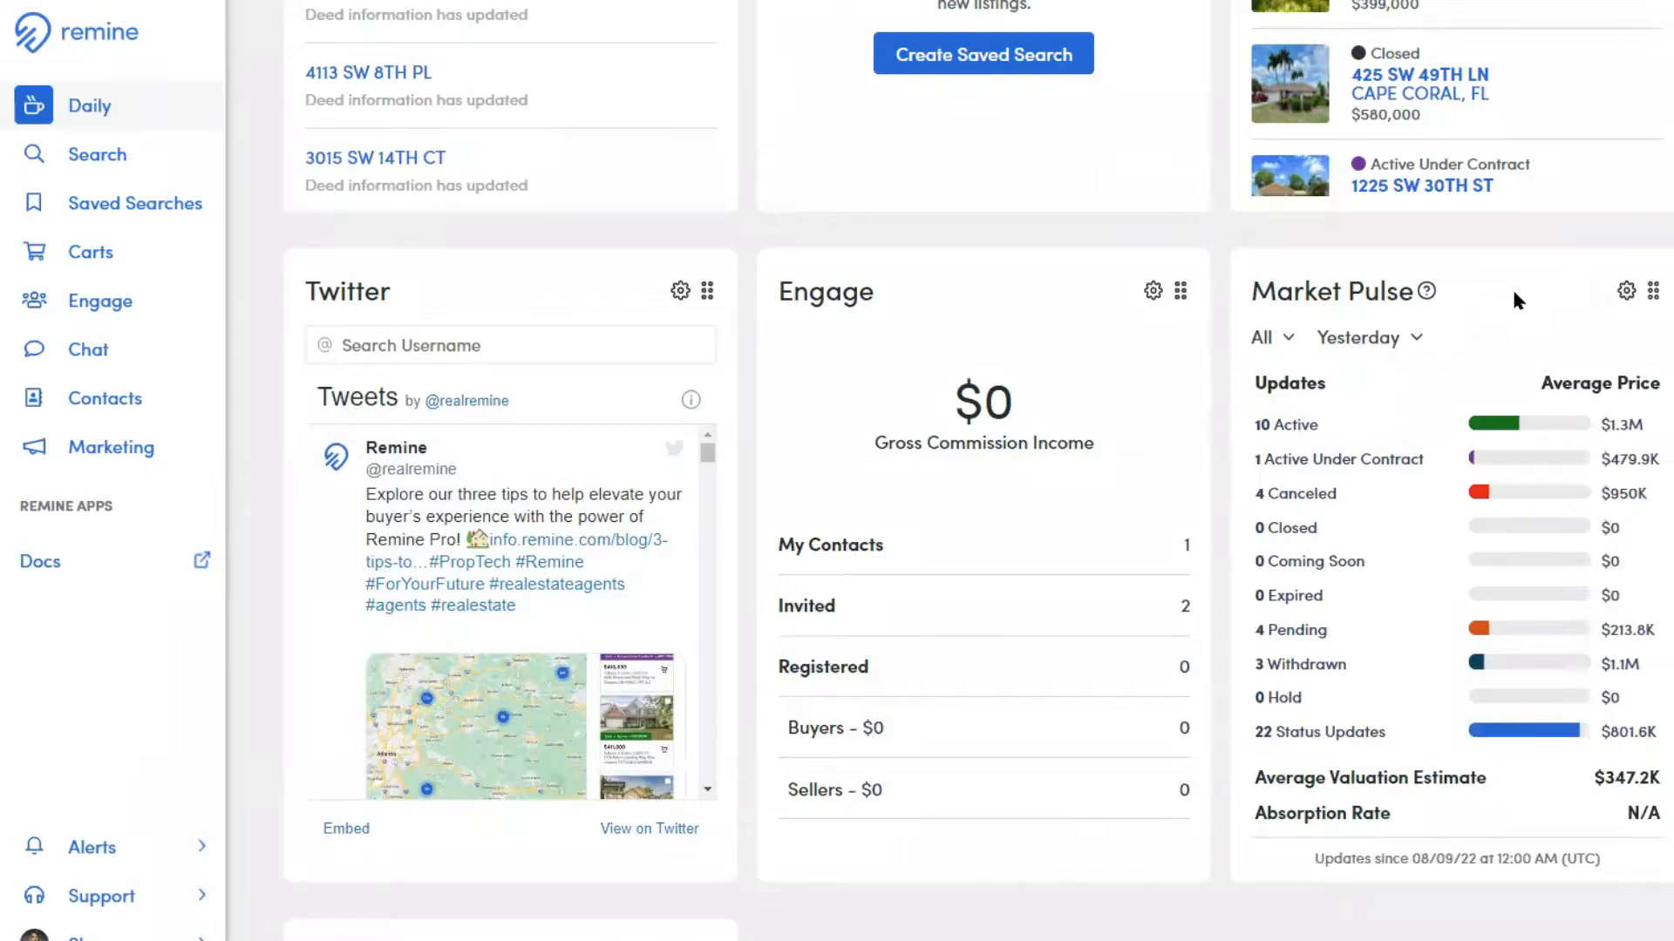
scroll(1513, 299, "up", 4)
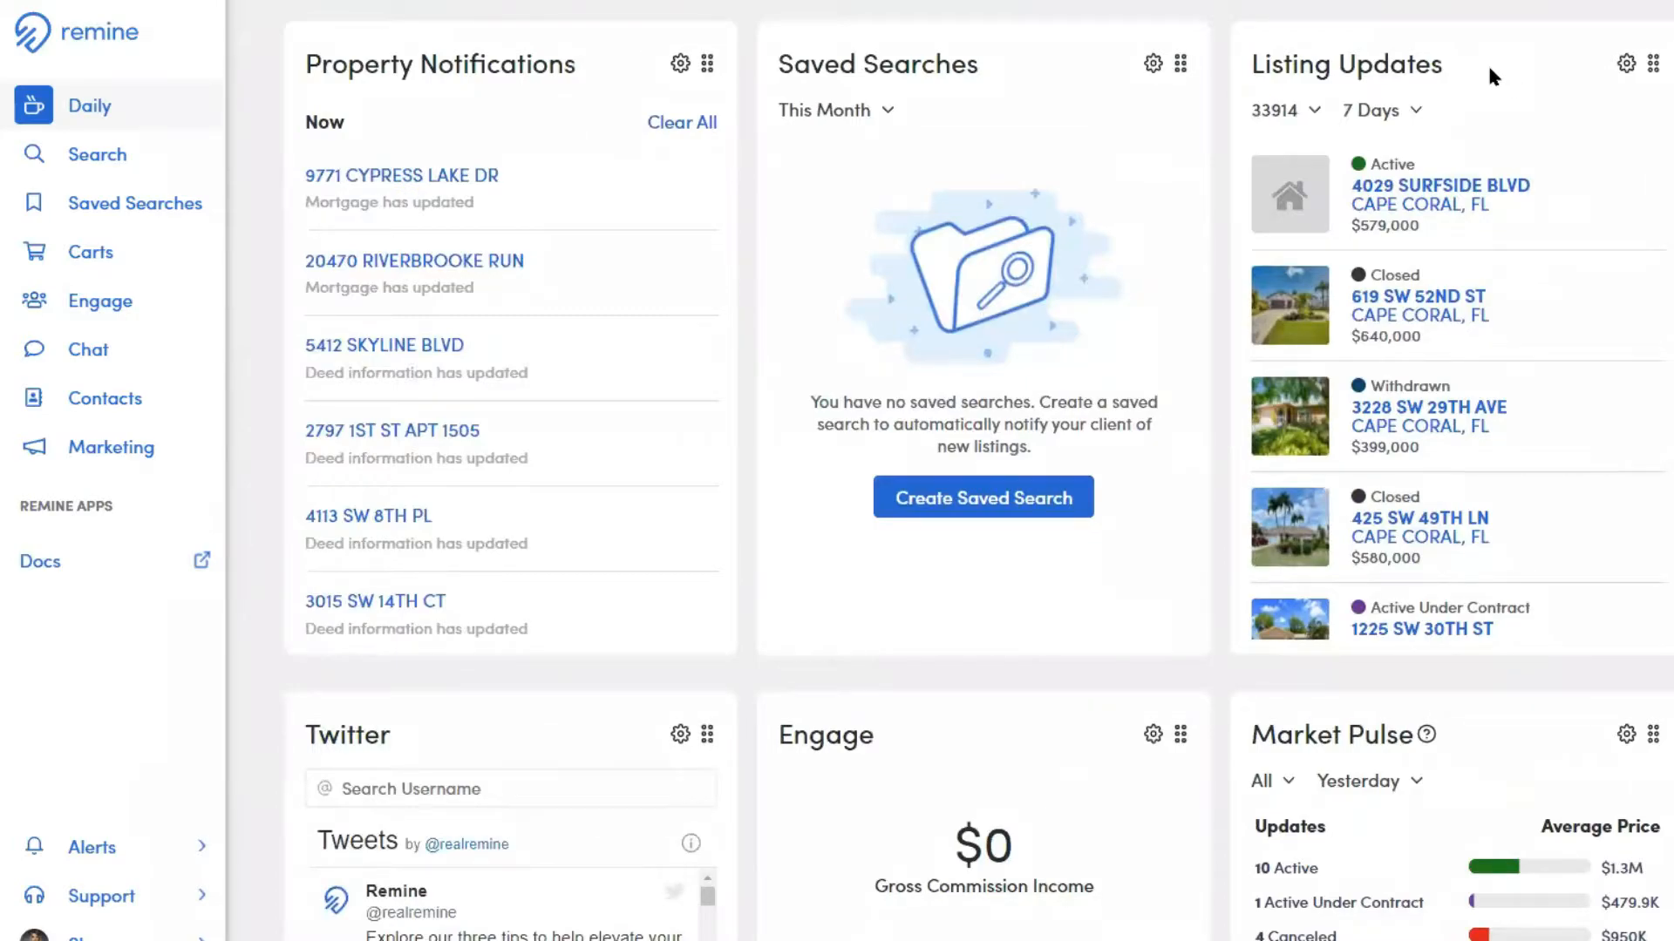
scroll(1489, 68, "down", 3)
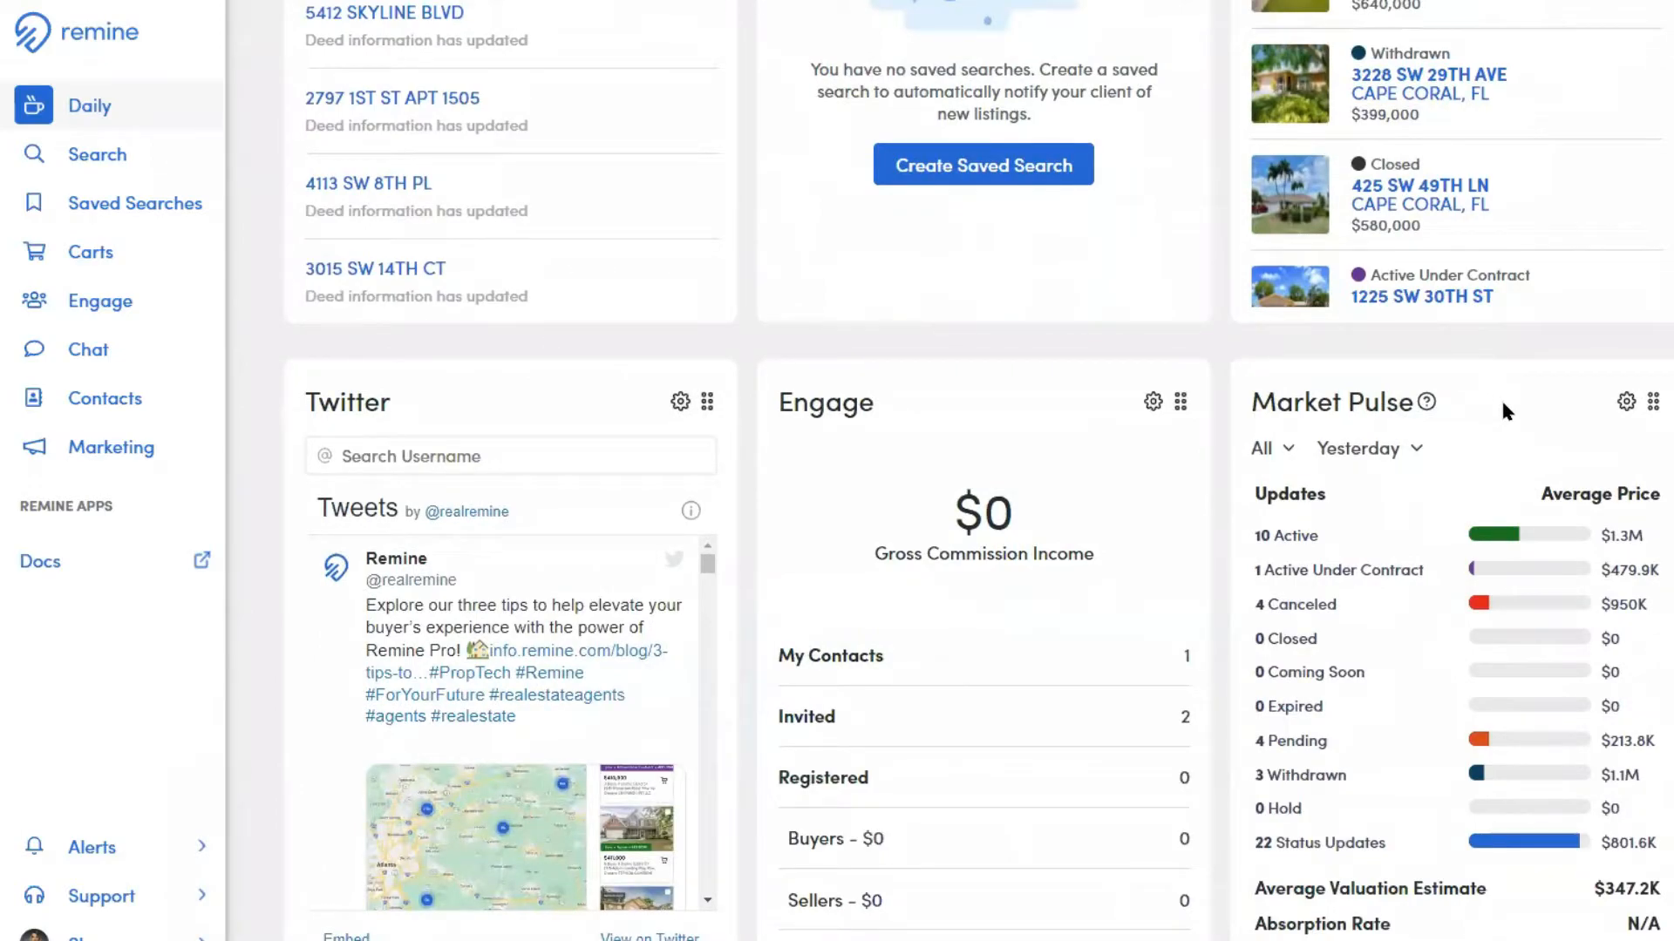
scroll(1501, 408, "down", 1)
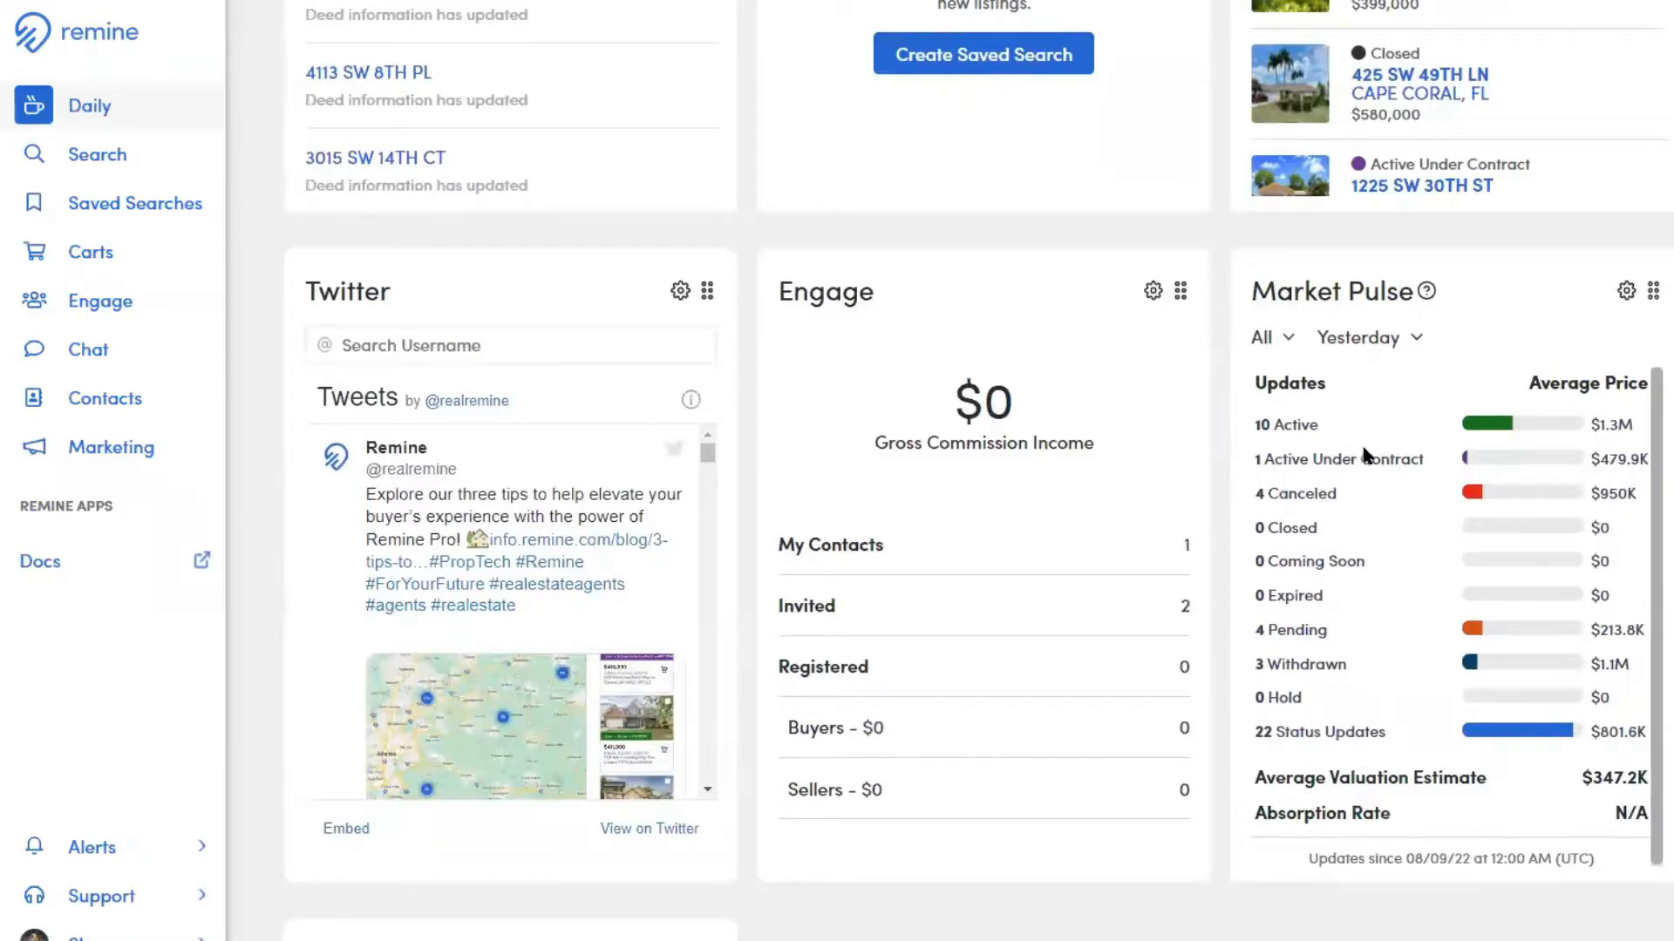
left_click(1293, 340)
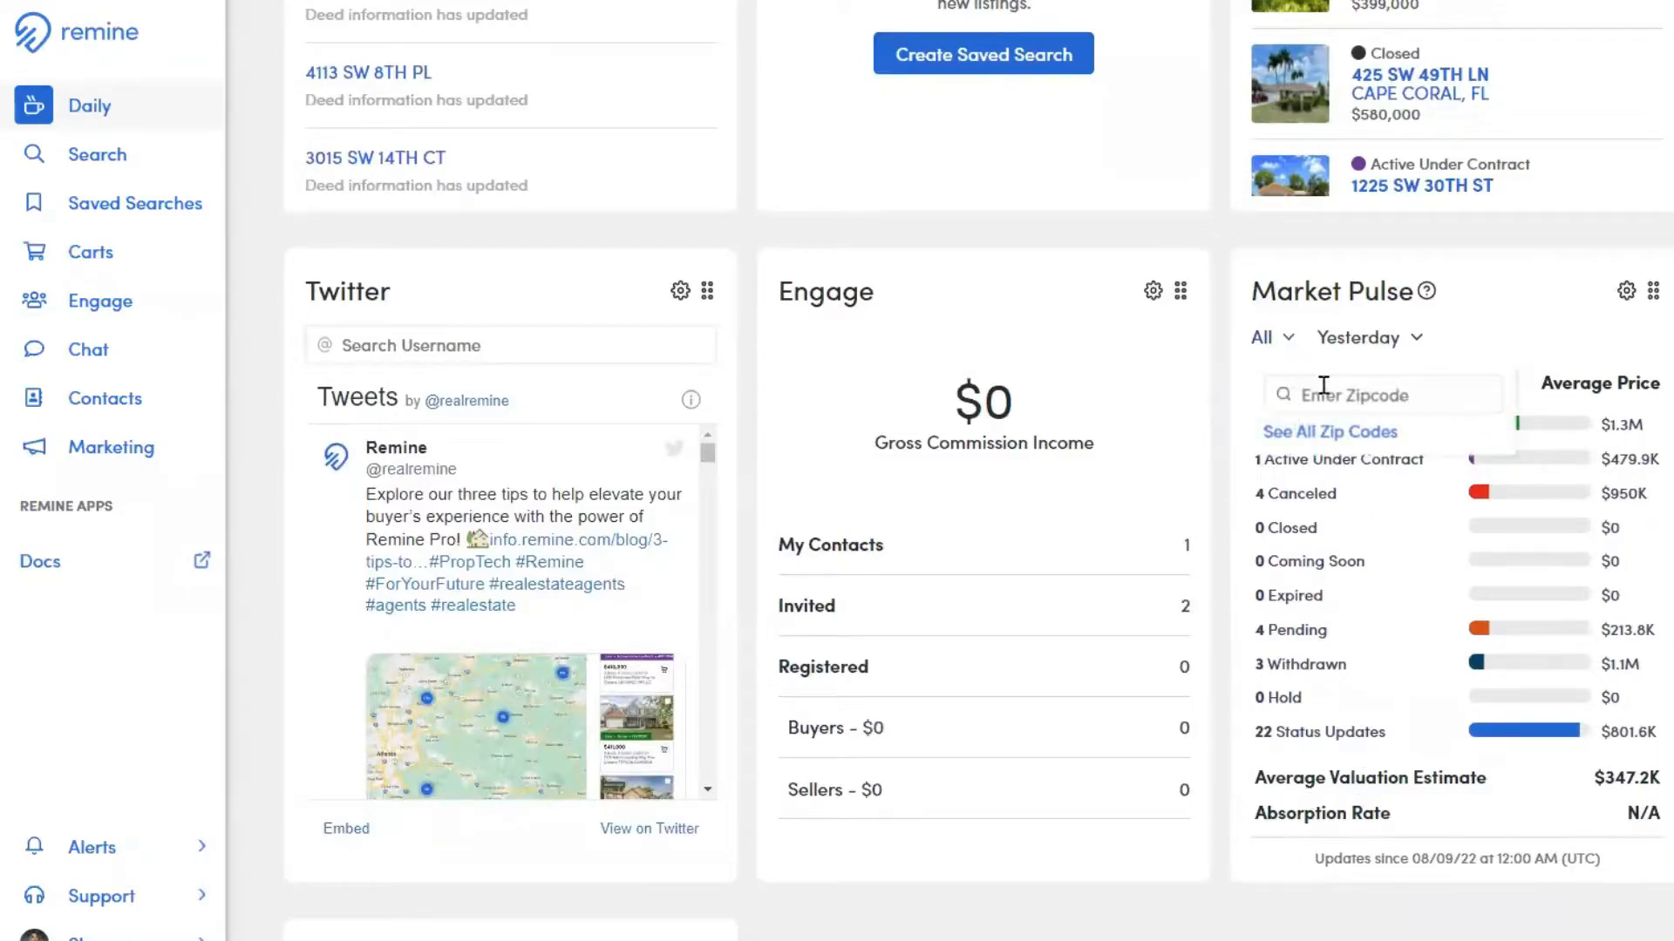
left_click(1388, 341)
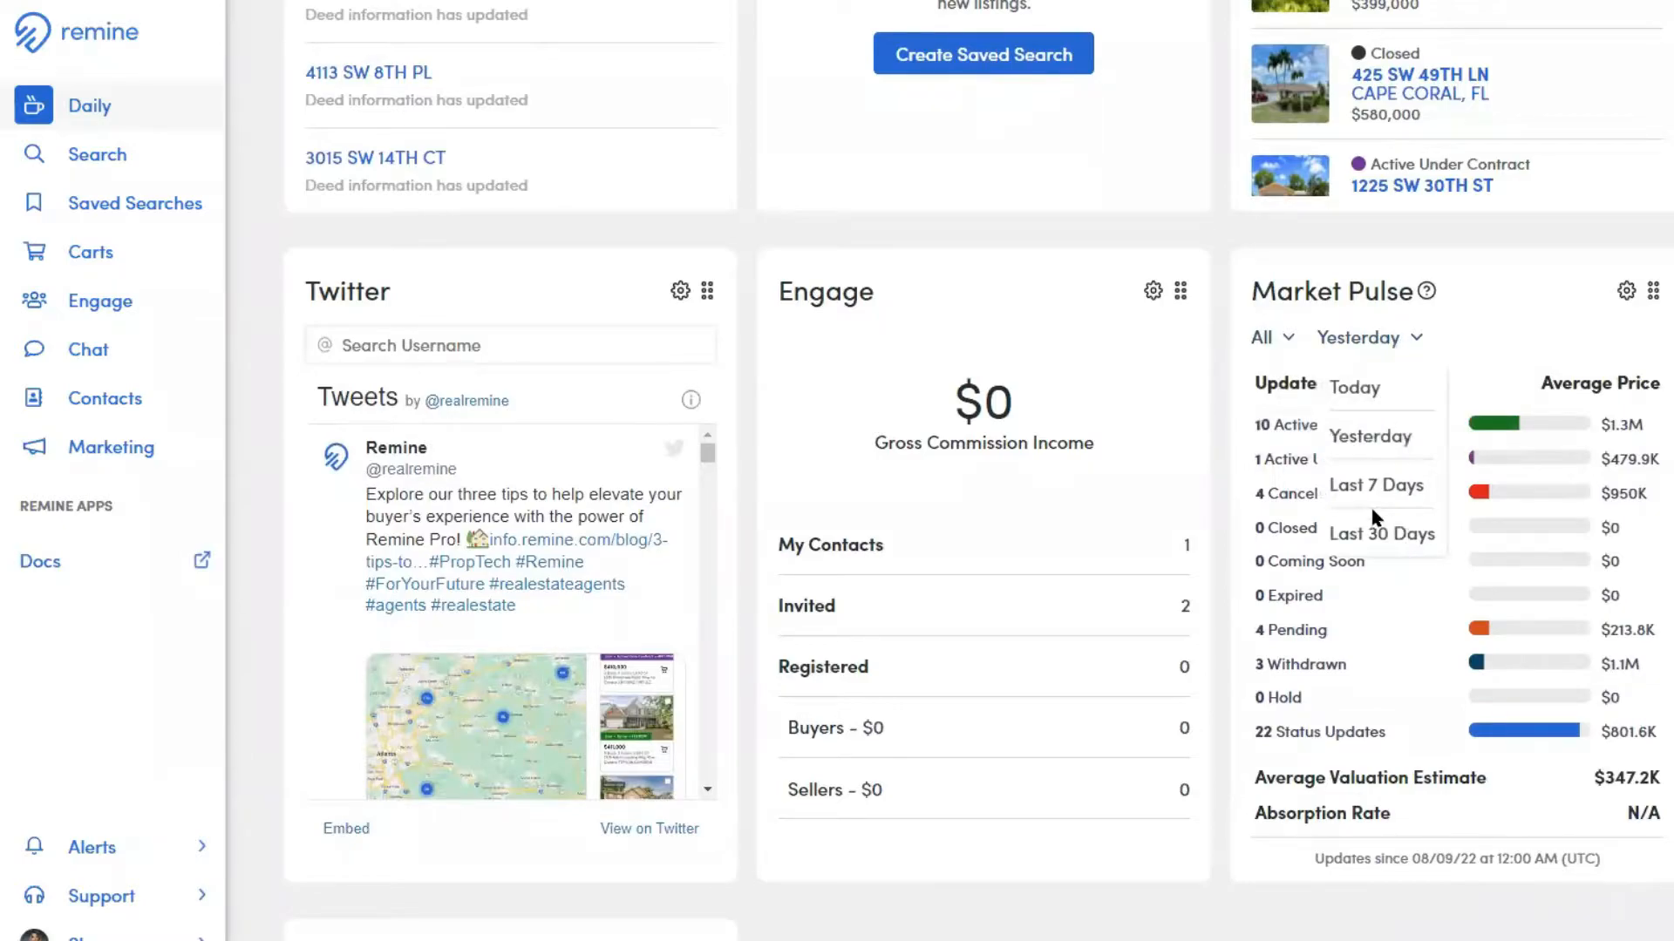
Examine the My Listings card's choices for listing source and listing status
scroll(1086, 637, "down", 5)
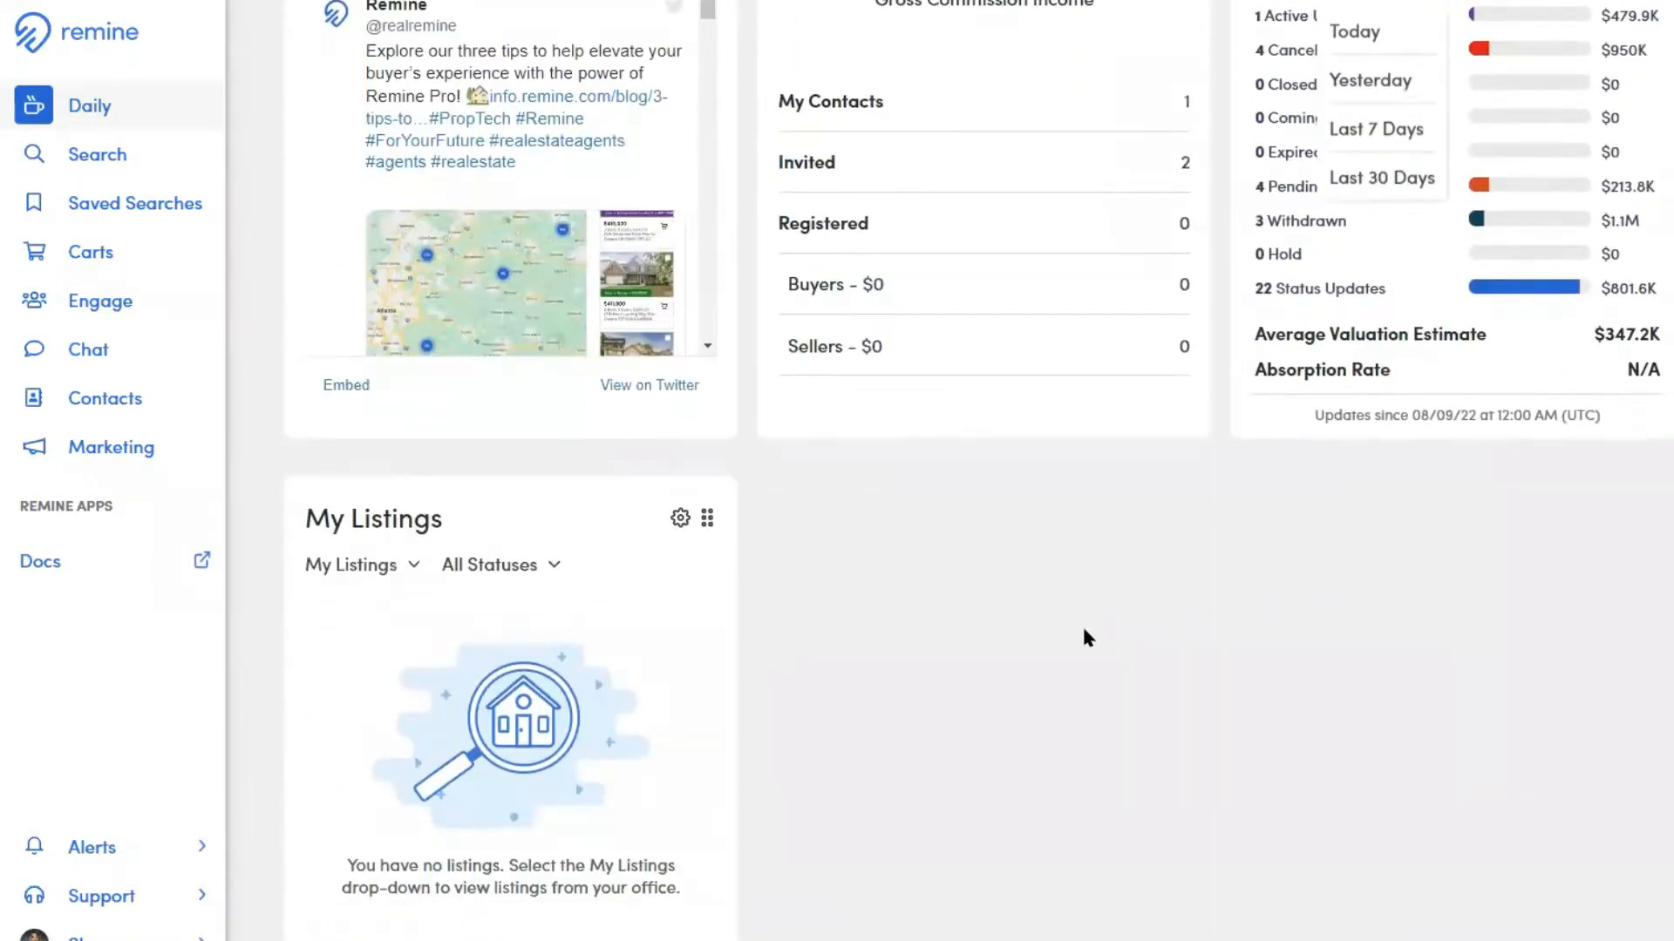
scroll(597, 422, "down", 1)
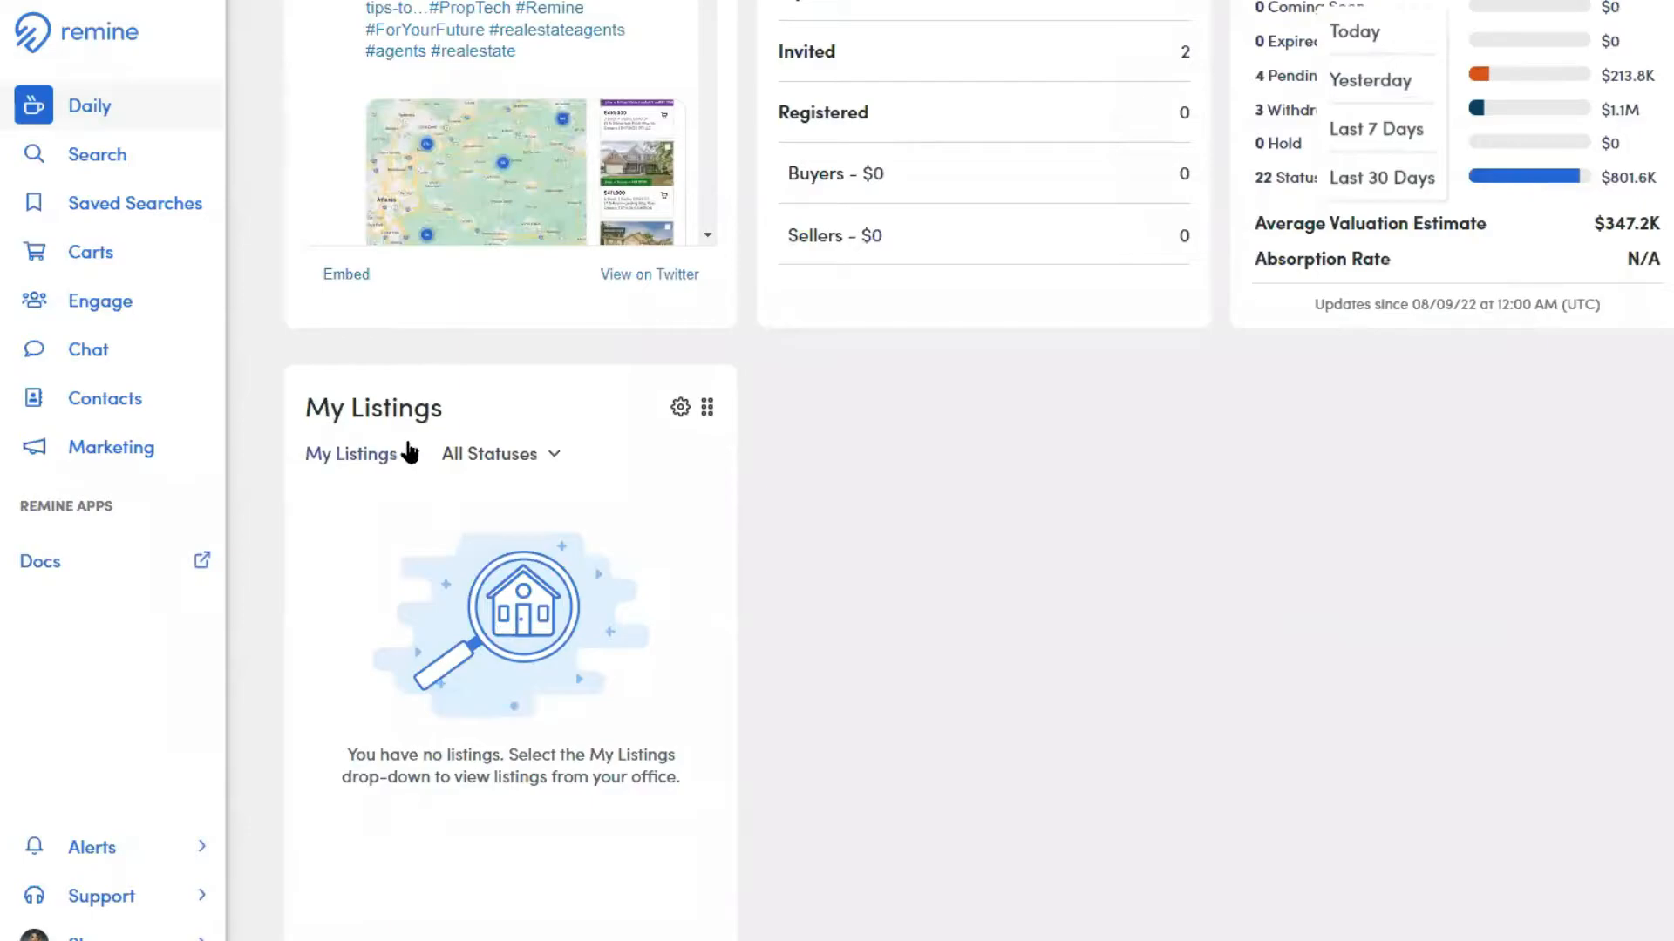
left_click(409, 460)
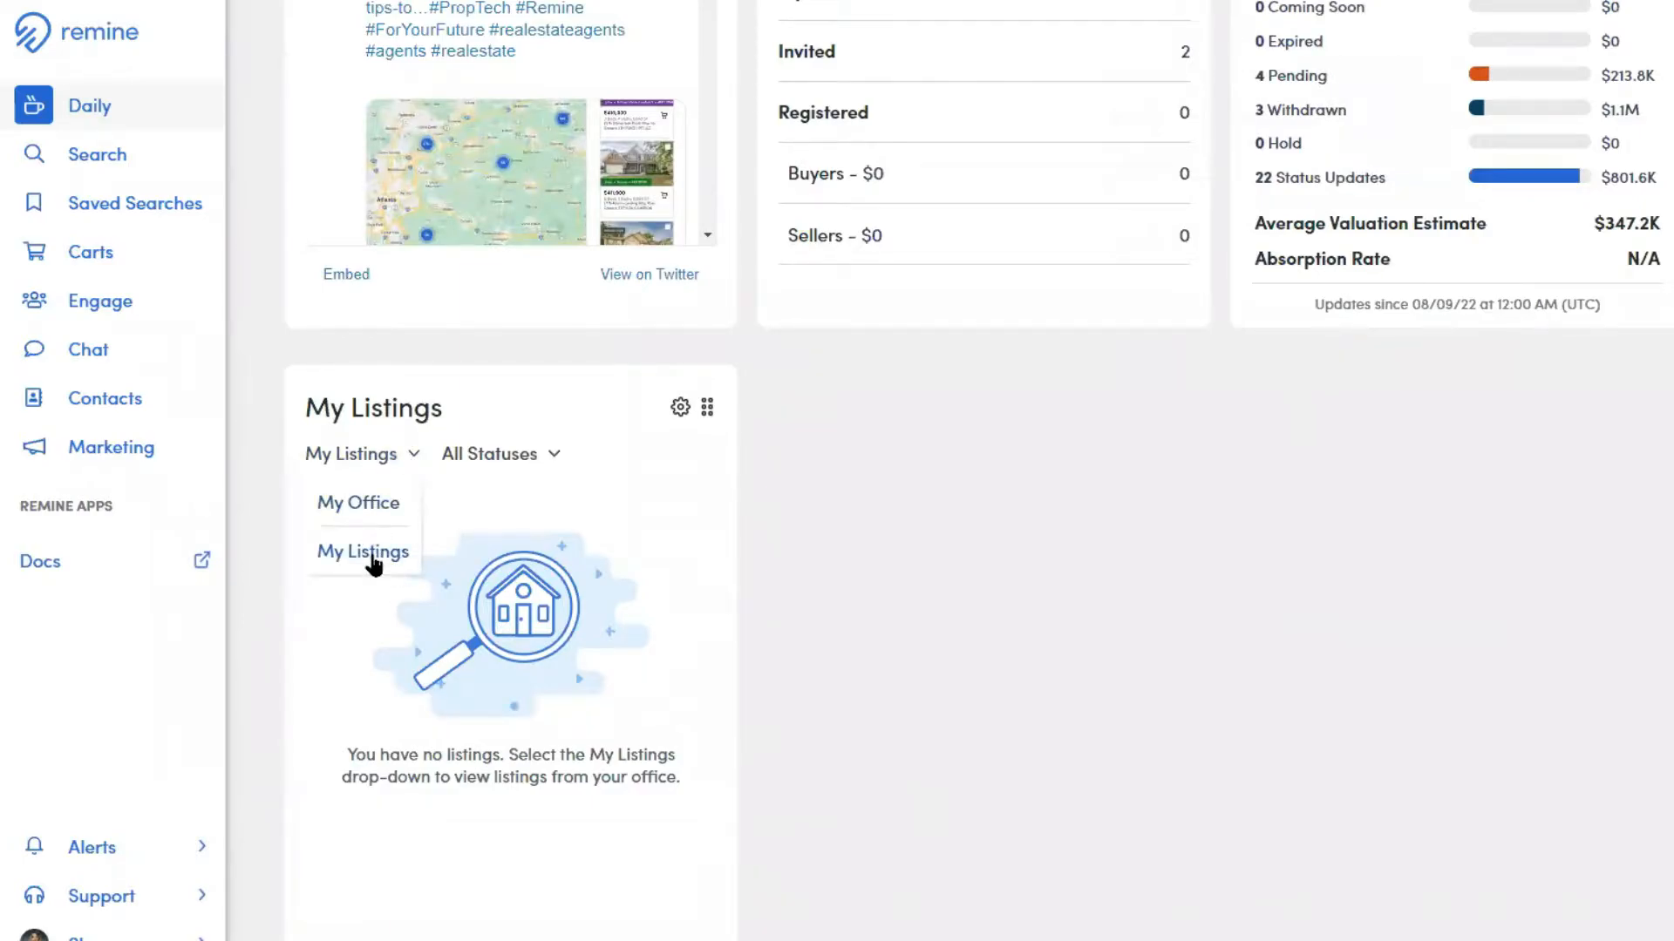
left_click(505, 464)
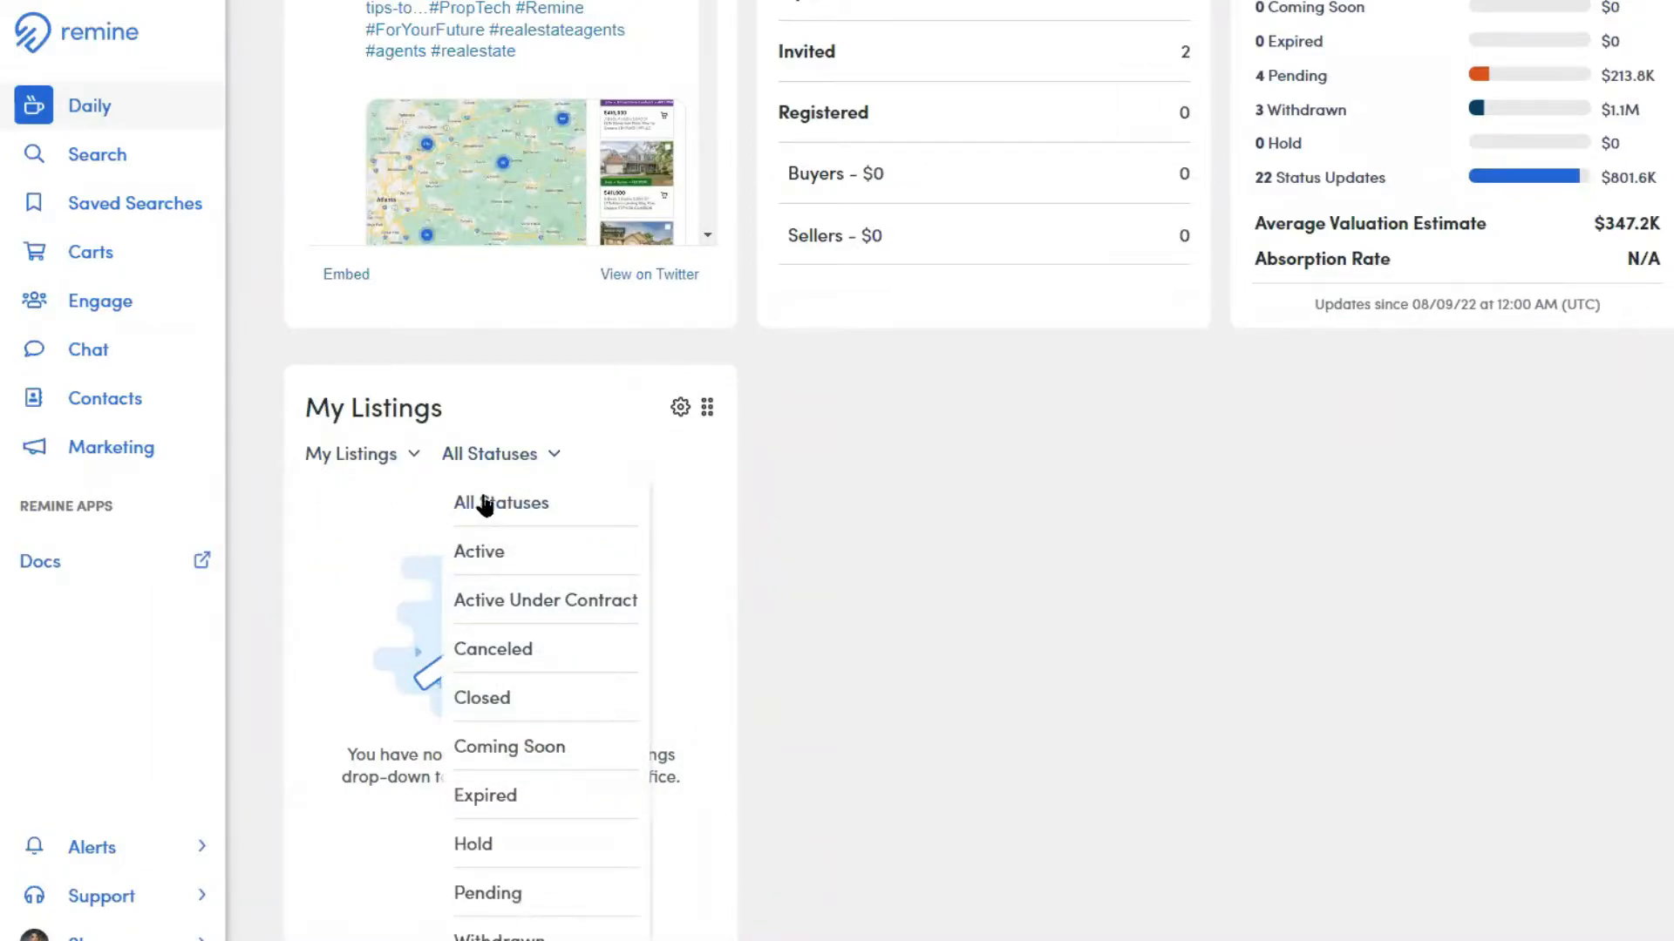
left_click(656, 478)
scroll(697, 545, "up", 4)
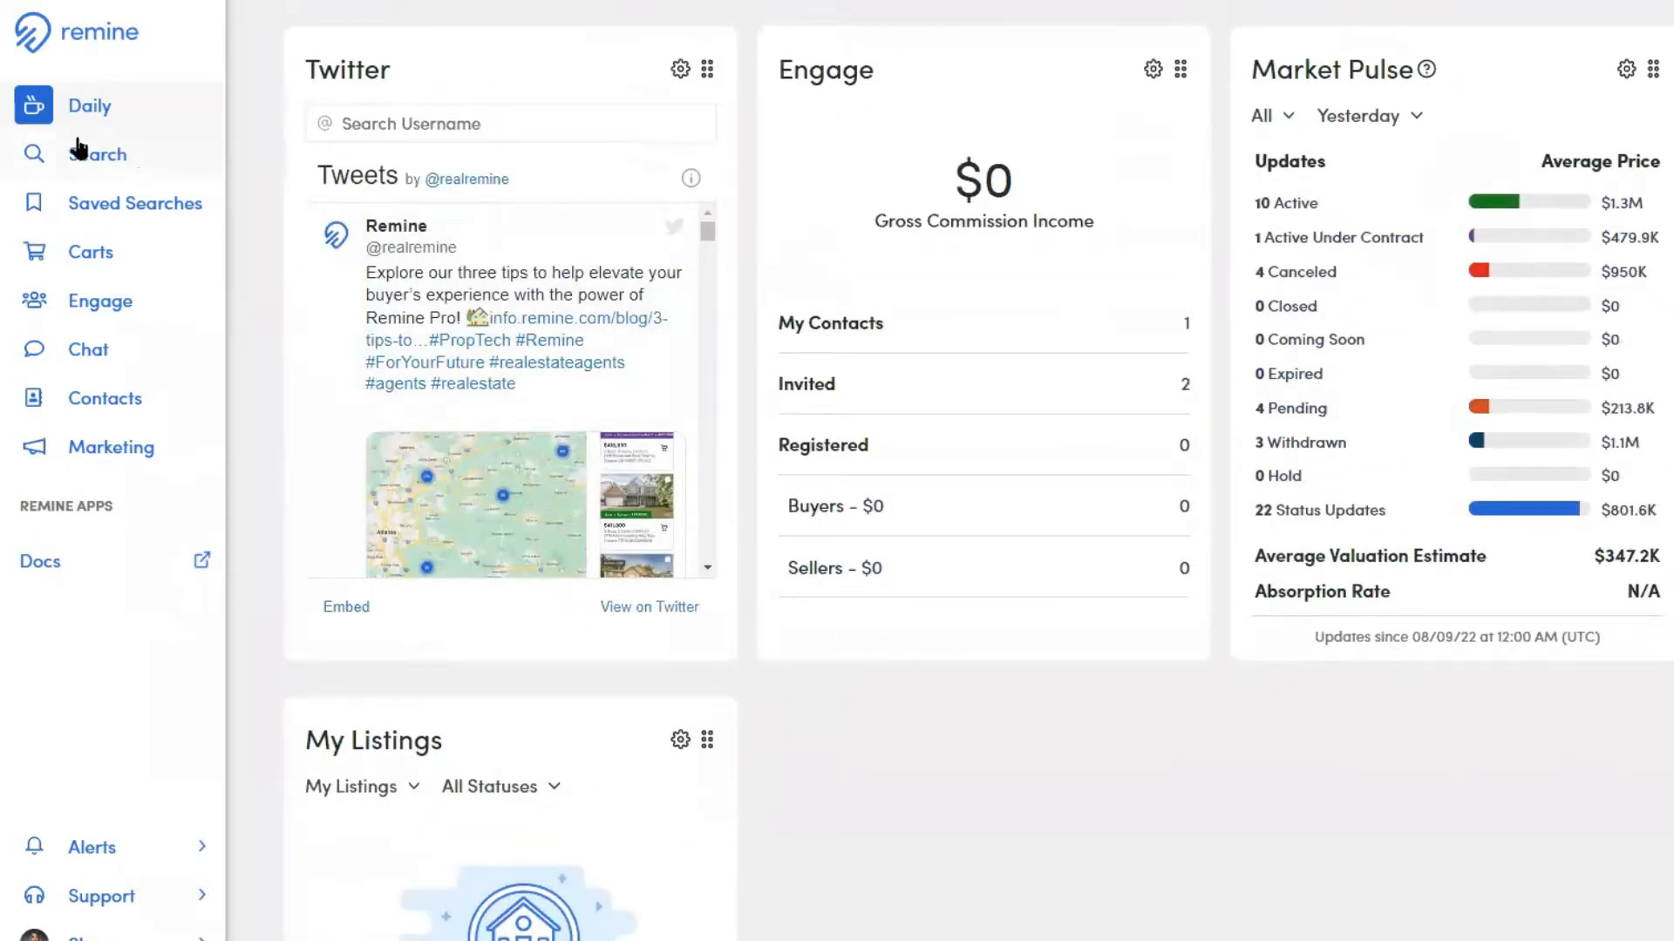
Open the Search page and compare its Listing and Properties modes, ending on Properties
left_click(109, 164)
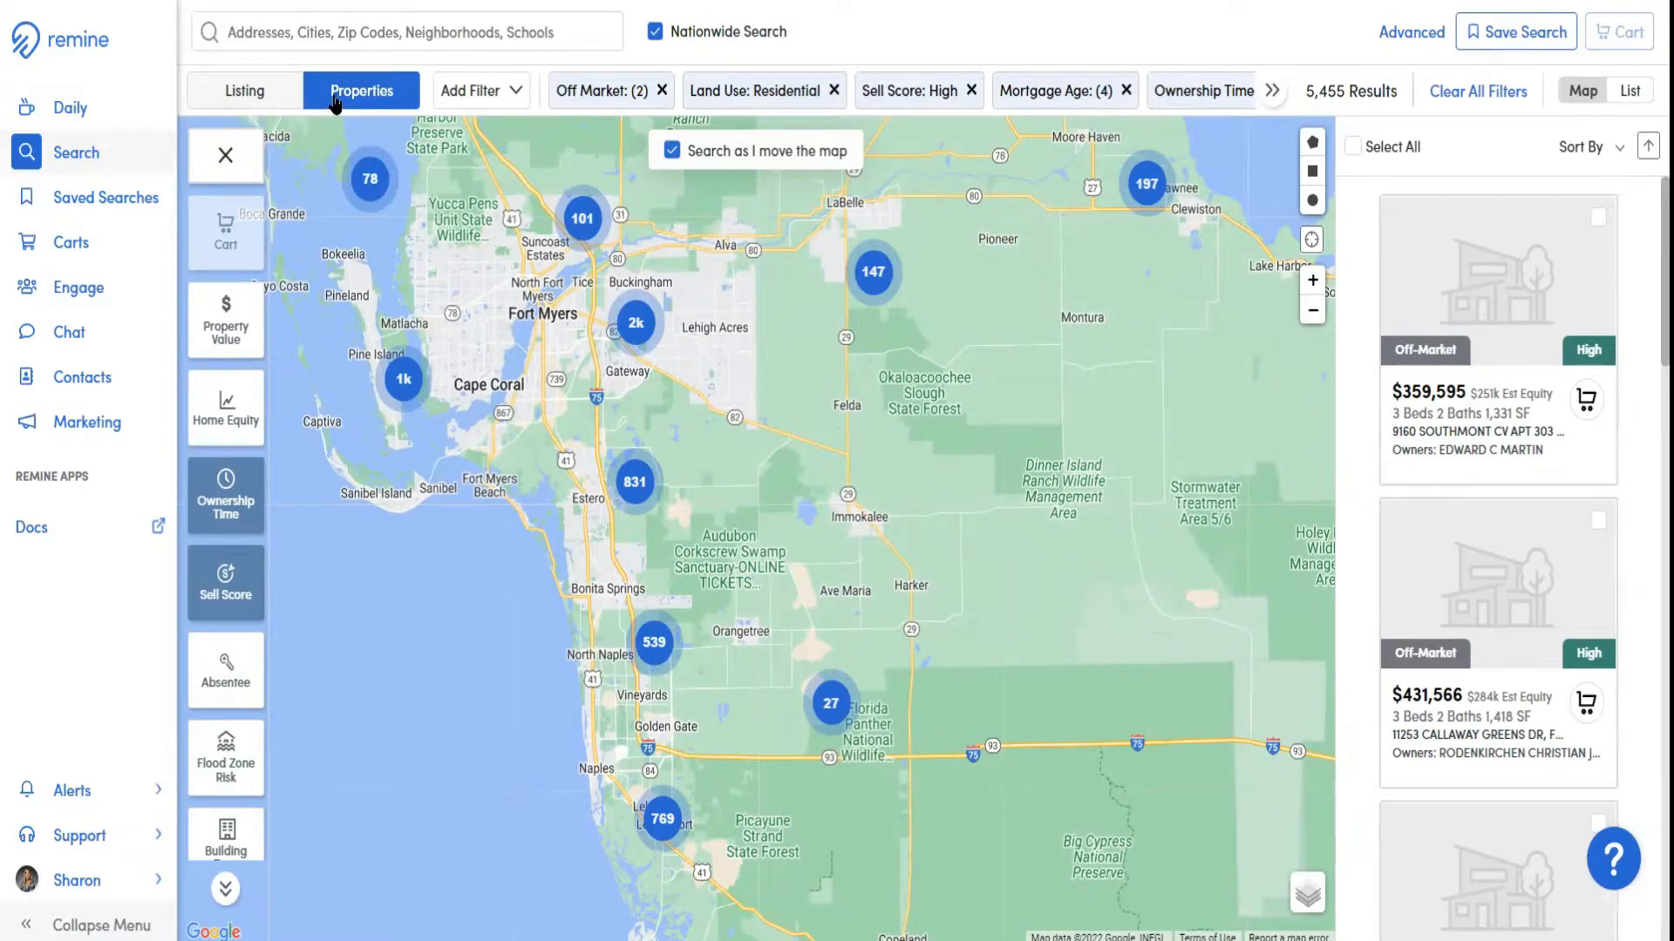
key("ctrl")
key("ctrl")
key("ctrl")
left_click(238, 94)
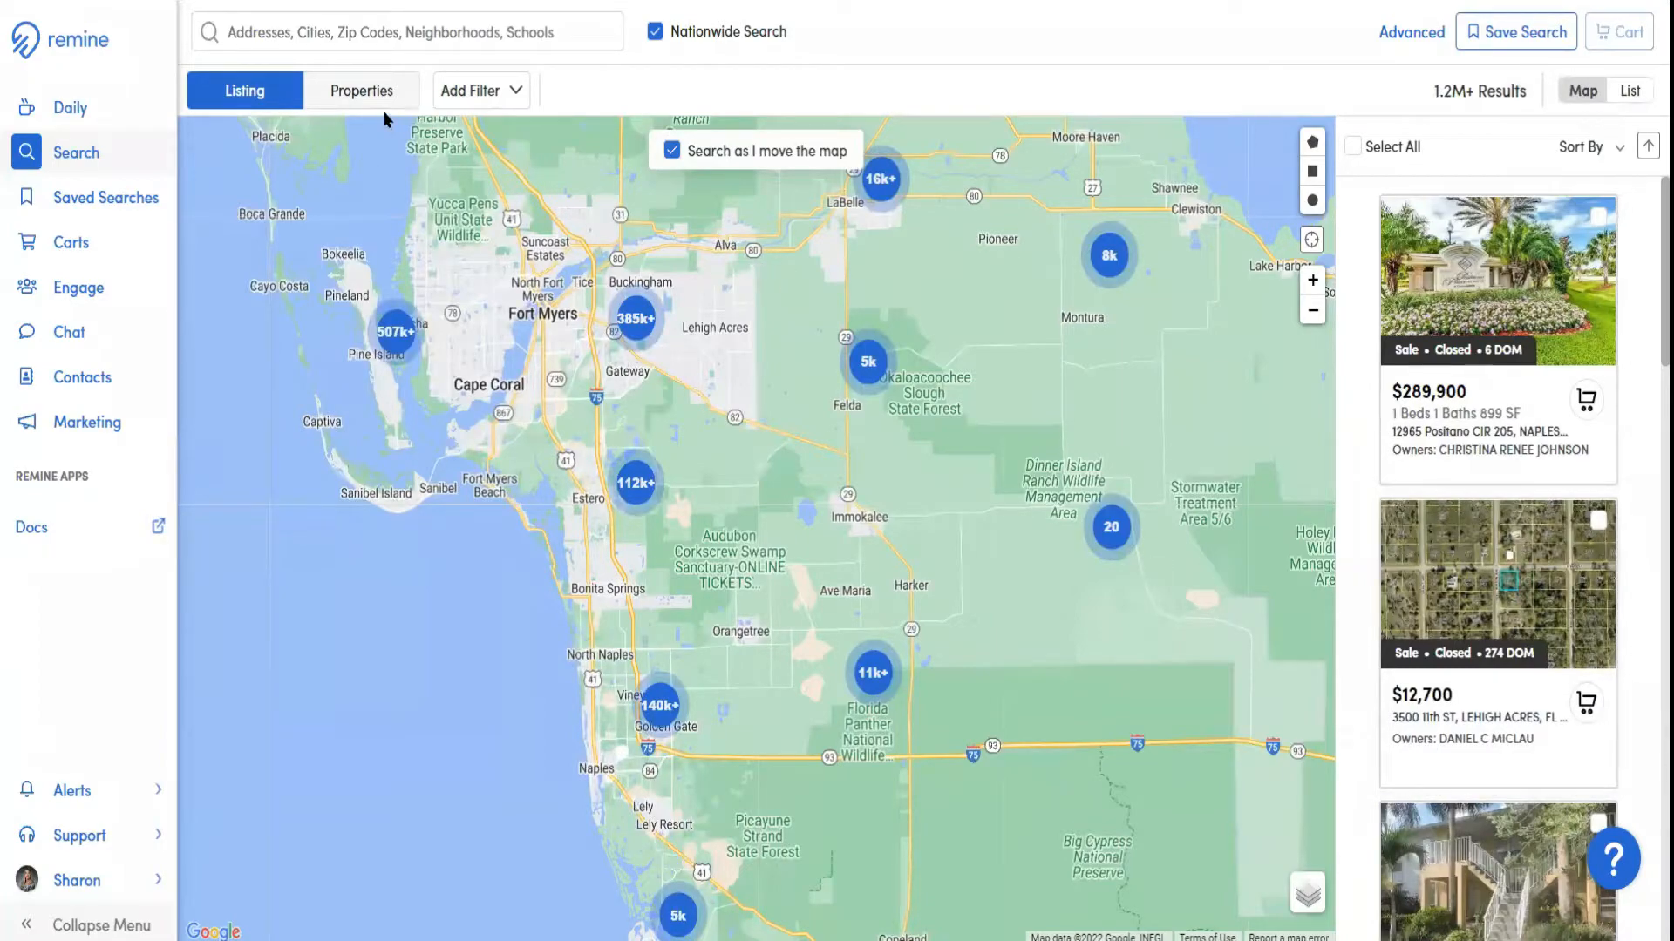
left_click(361, 90)
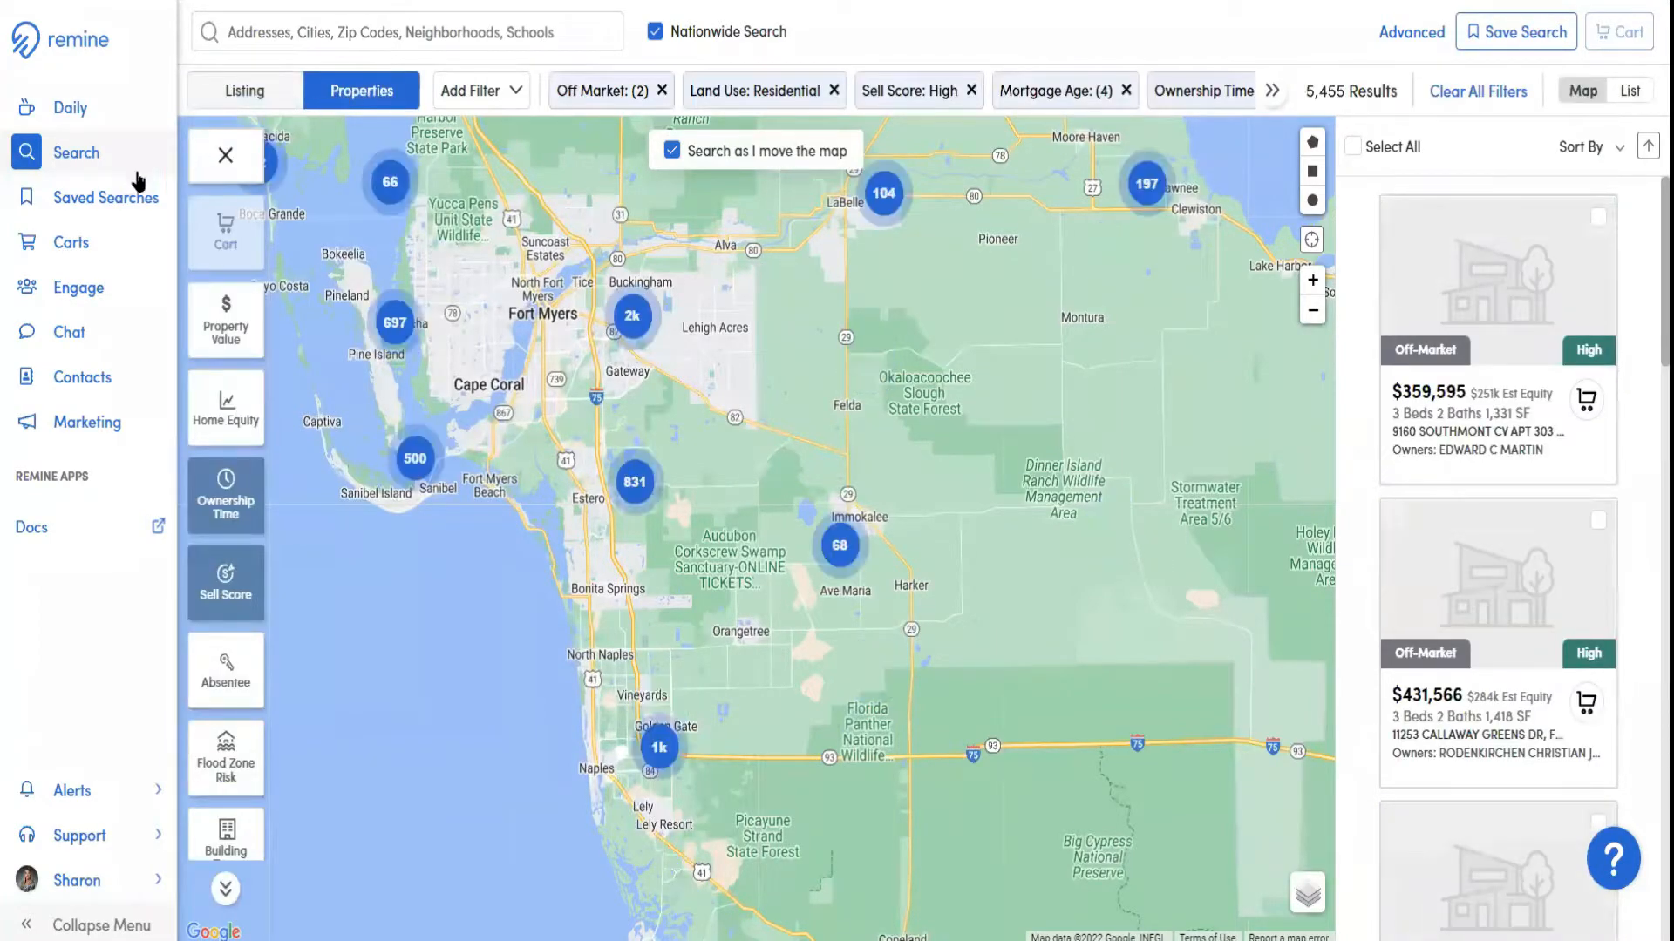
Look over the Saved Searches, Carts, Engage and Chat pages in turn
left_click(99, 204)
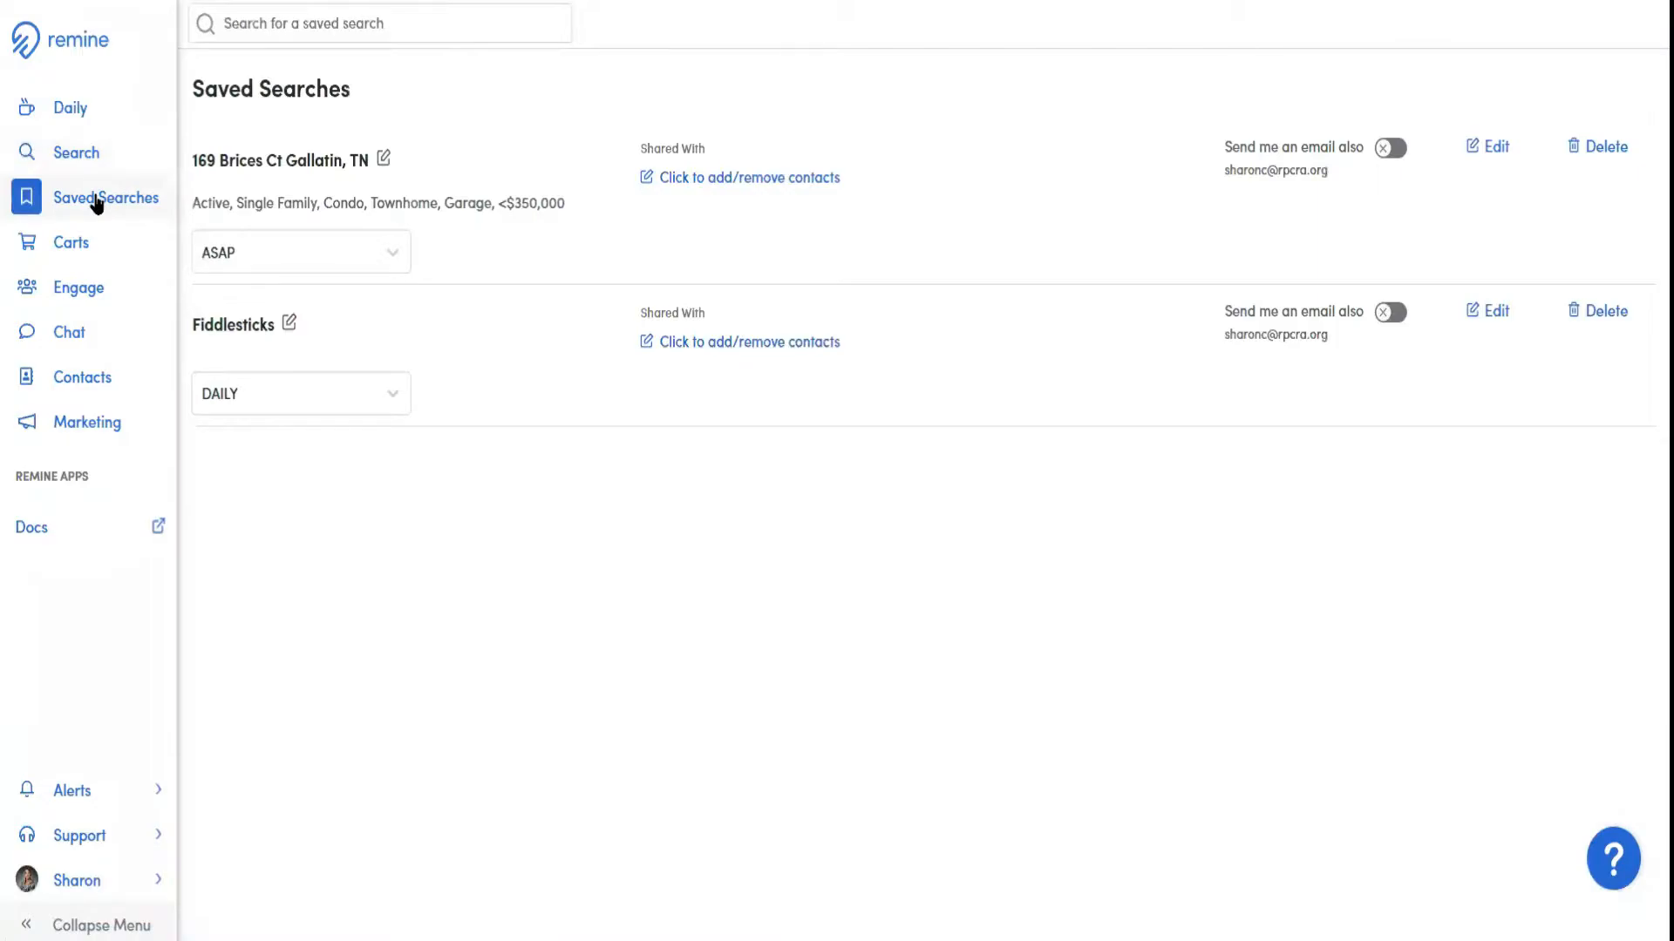
left_click(97, 204)
left_click(77, 244)
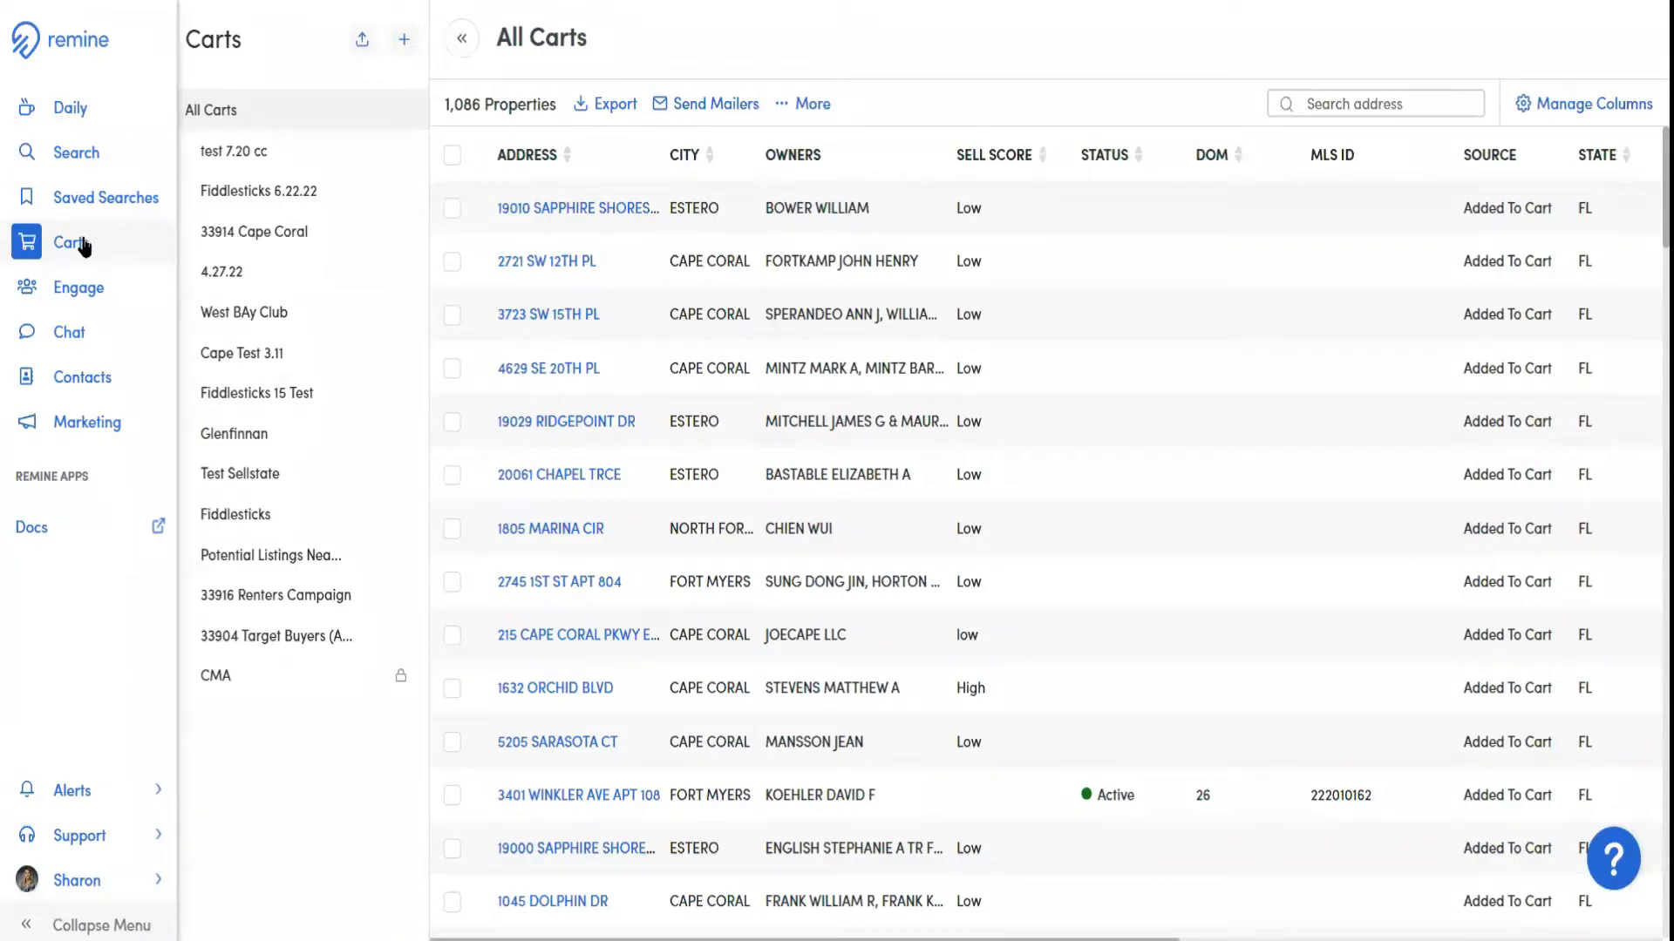
key("ctrl")
key("ctrl")
left_click(69, 292)
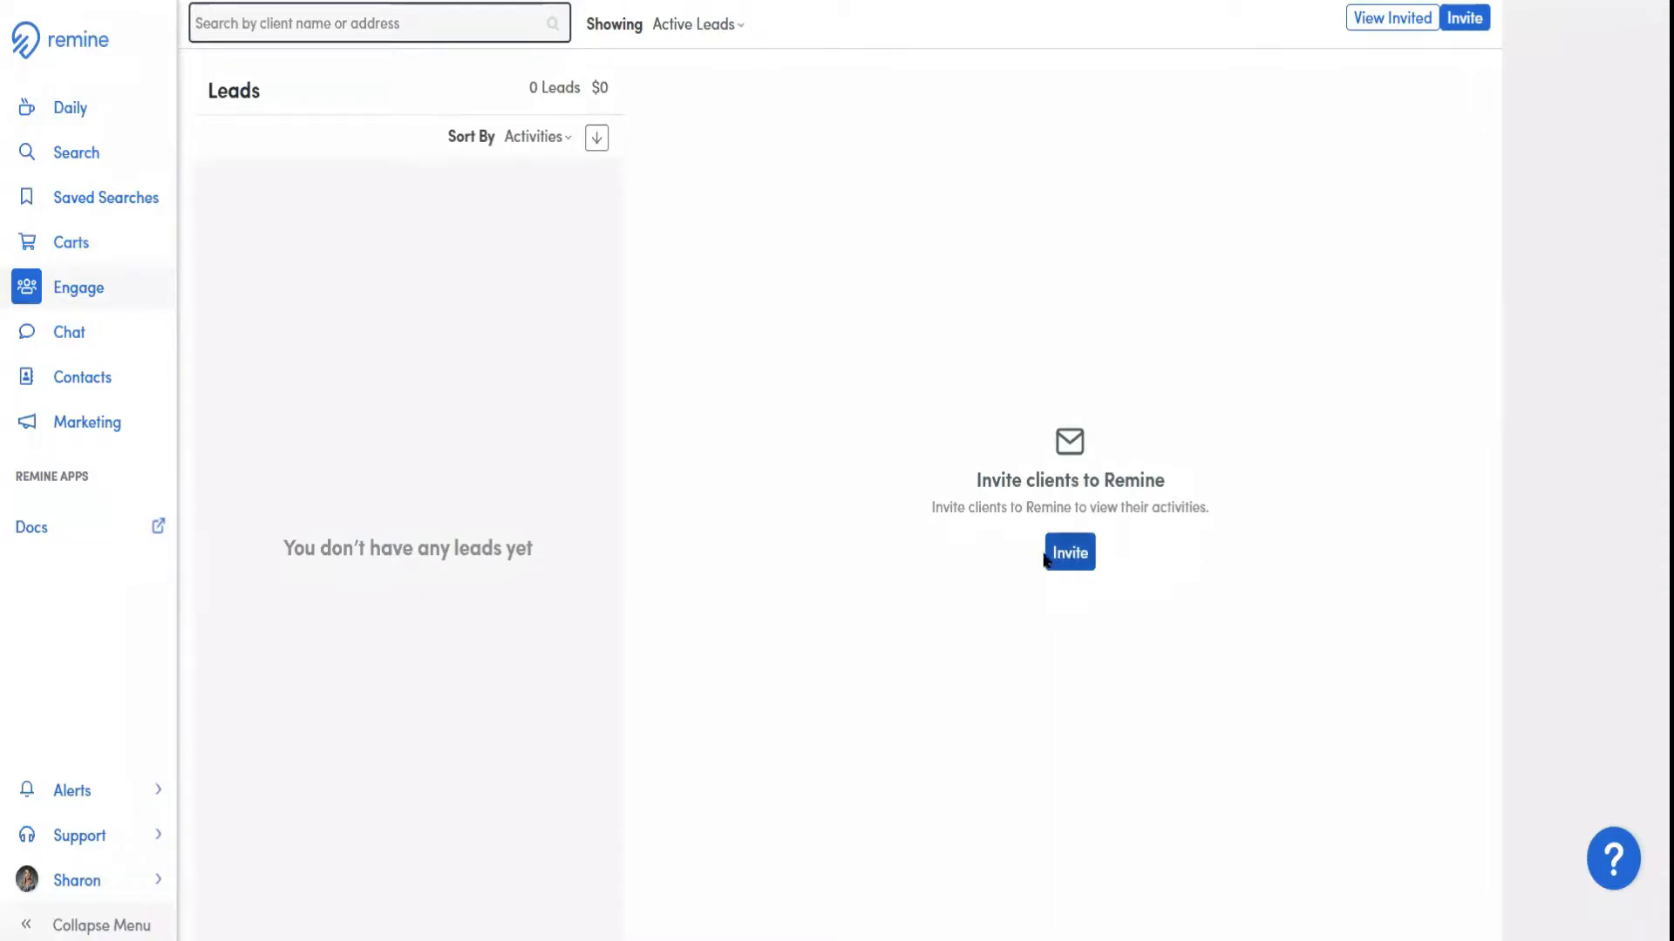
left_click(102, 340)
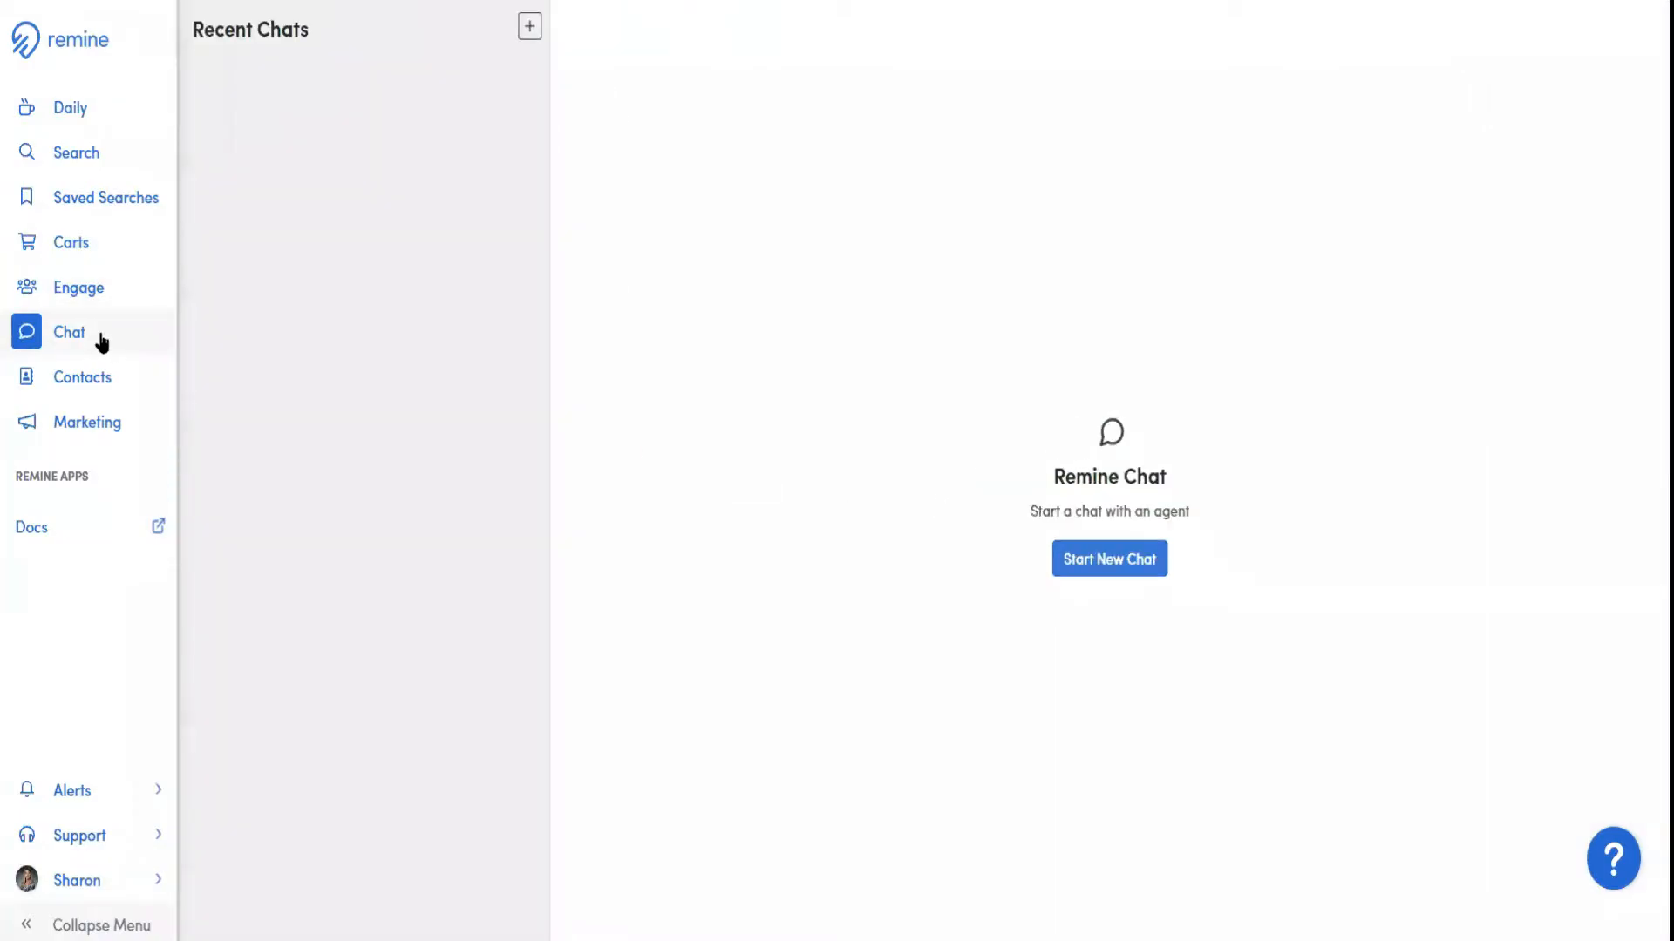
Open Contacts and review the Upload Contacts page with its CSV template before returning to the contact list
left_click(90, 382)
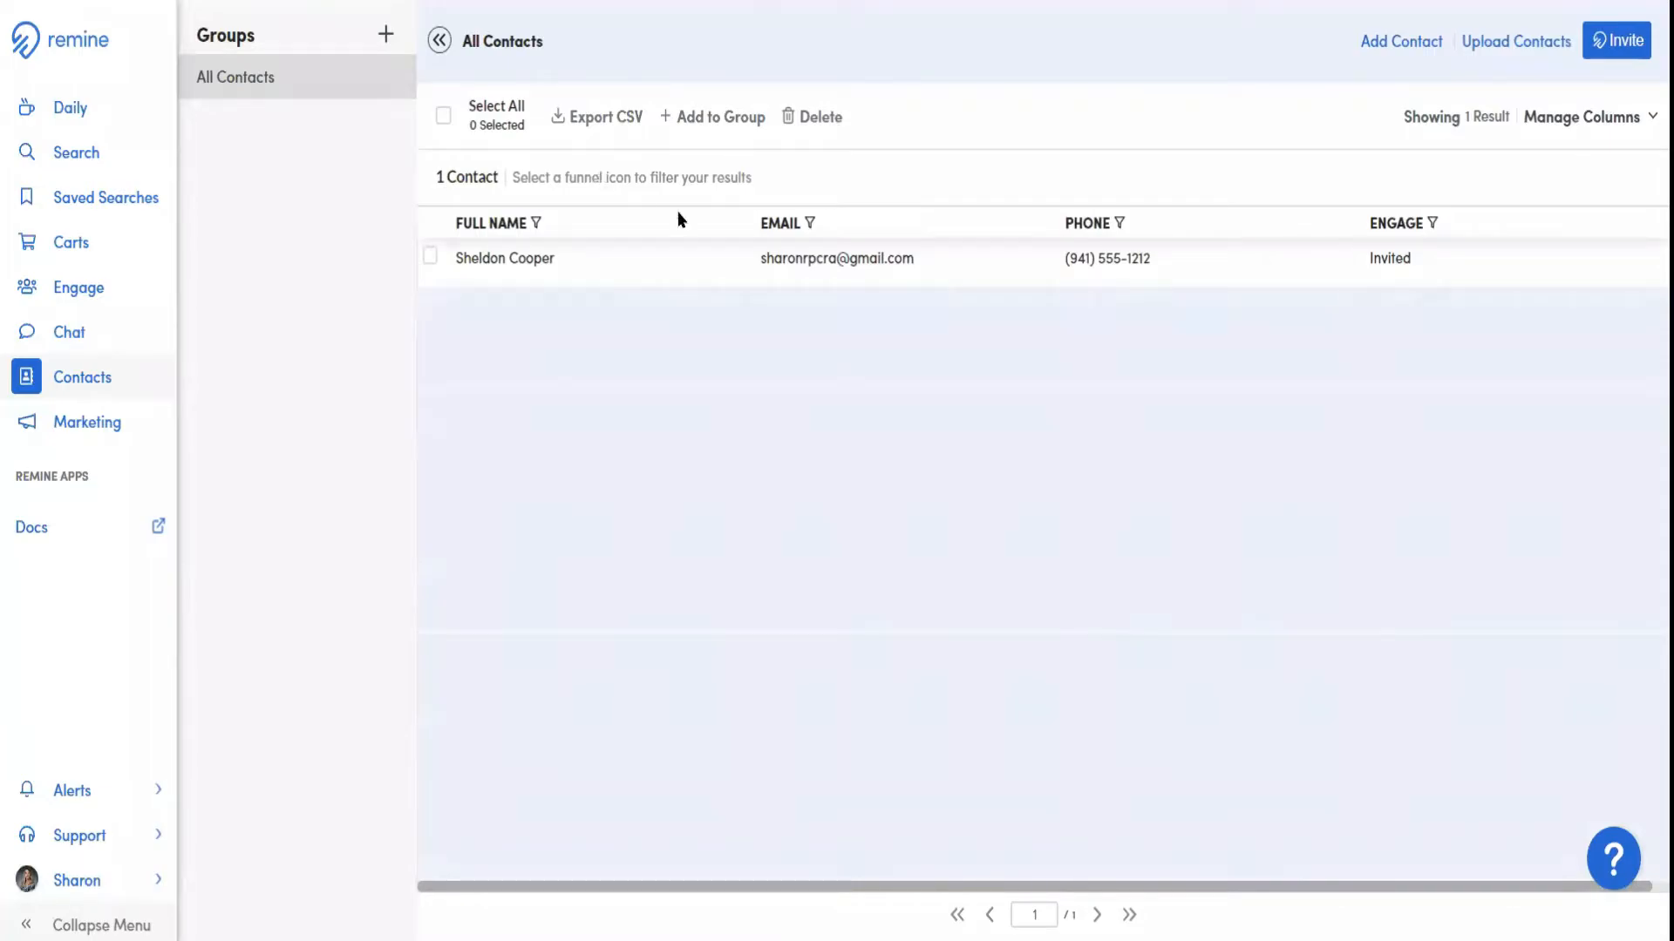
left_click(1512, 43)
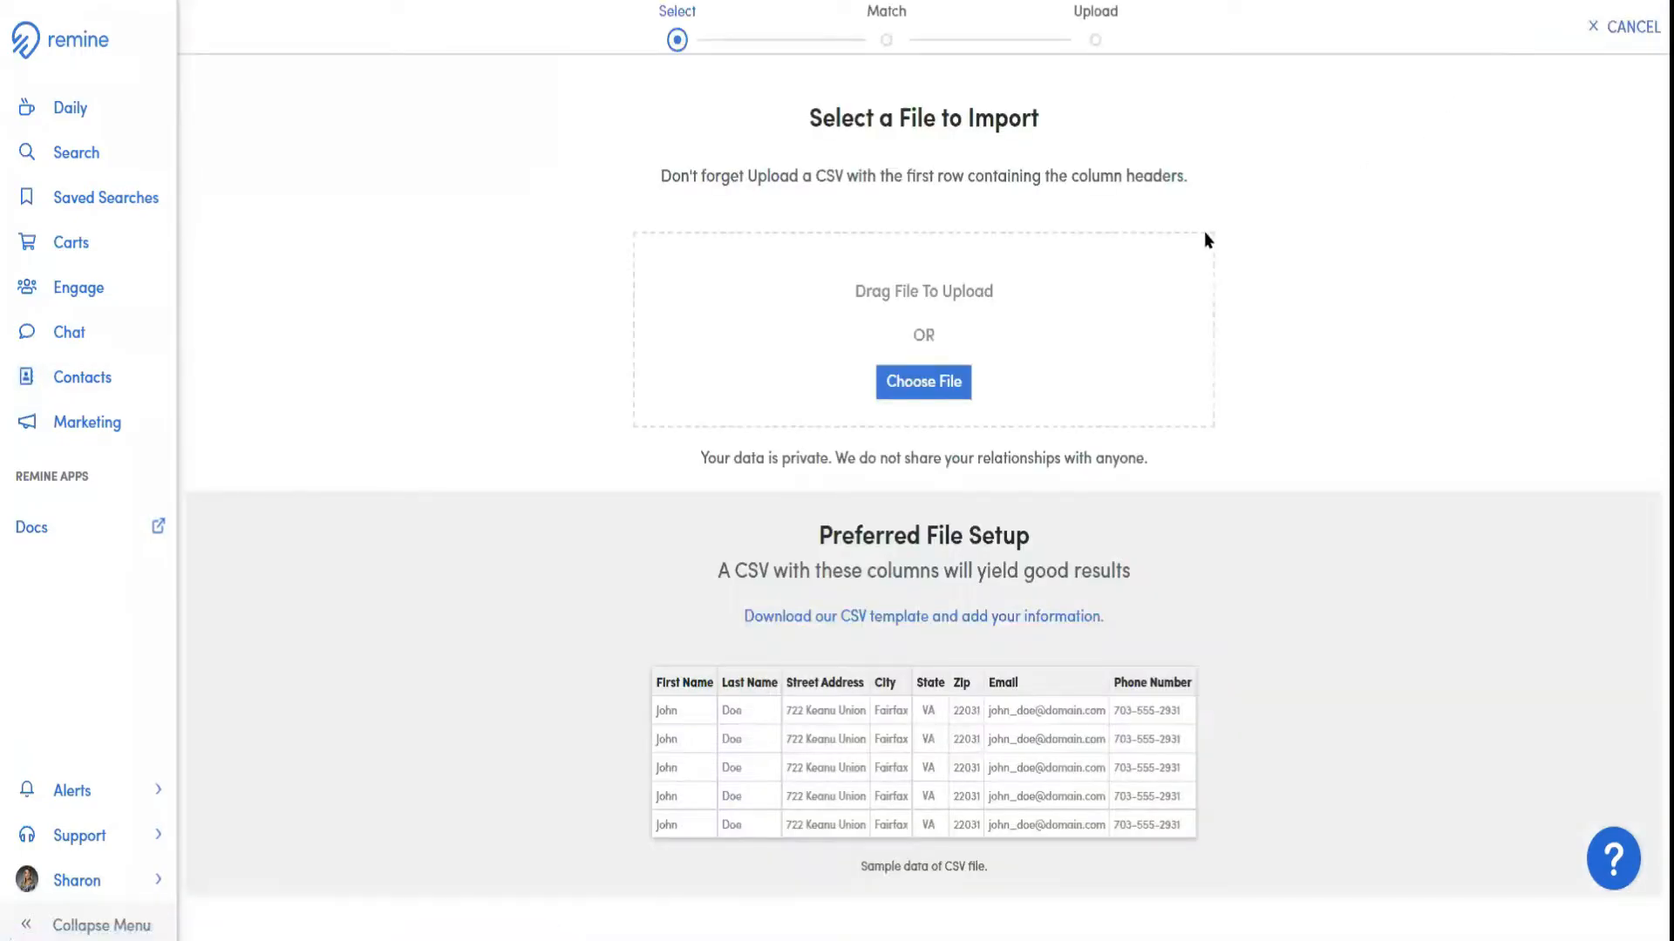
left_click(855, 619)
left_click(97, 381)
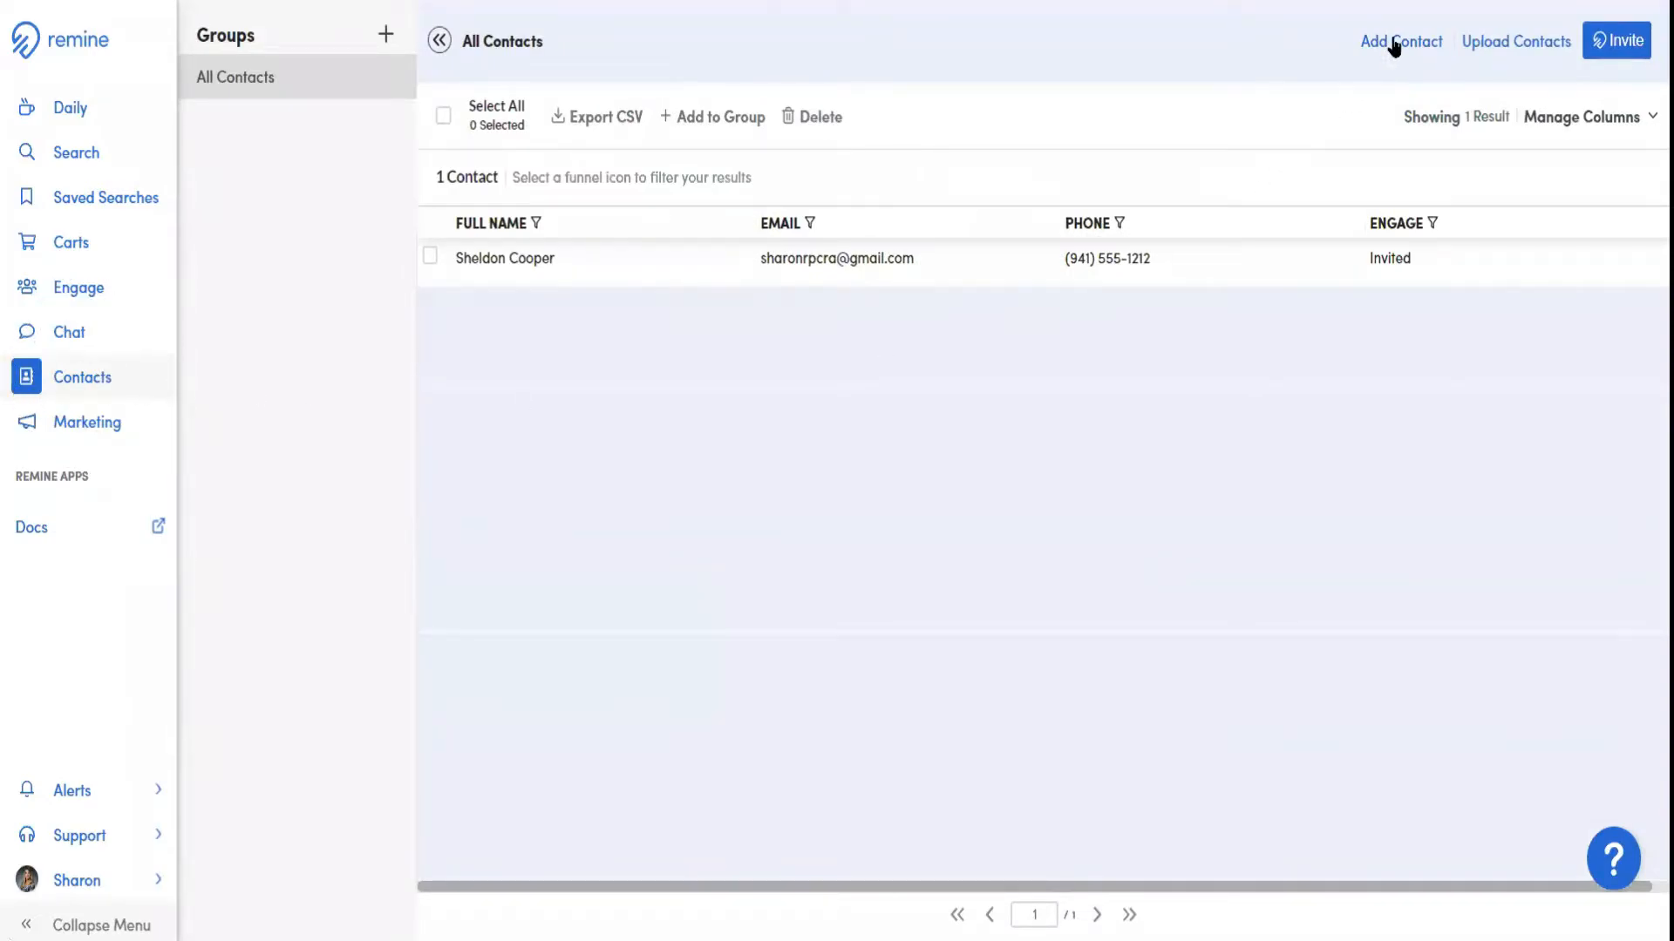
Review the fields and group option of the Add Contact form, then close it without adding a contact
left_click(1394, 47)
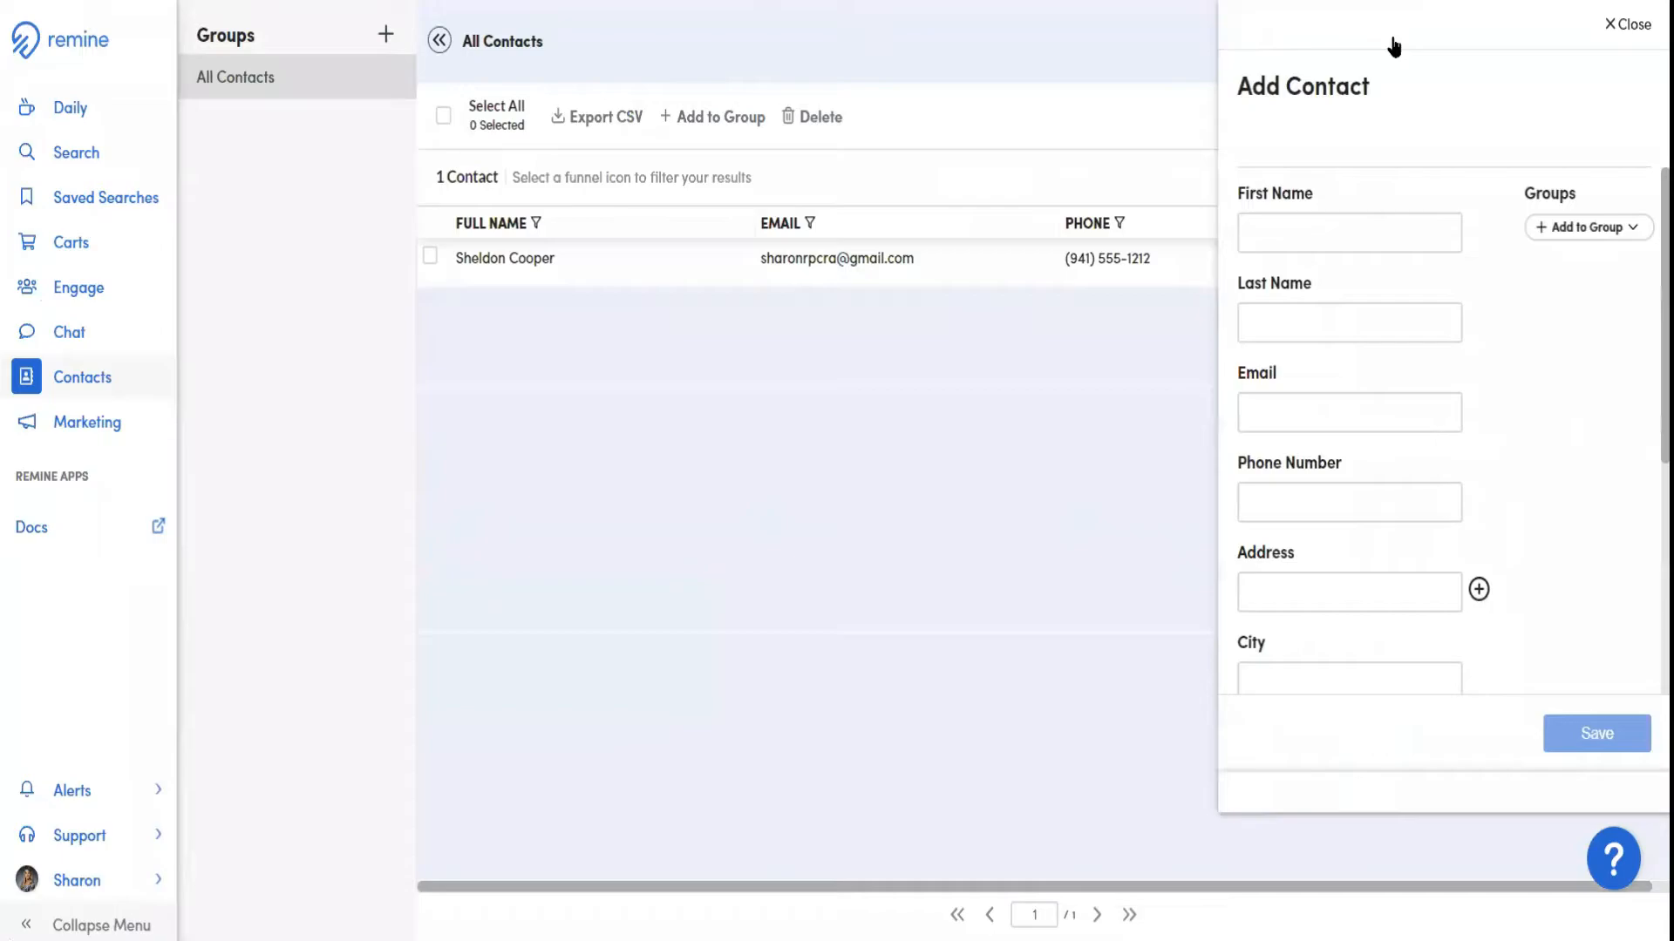
scroll(1404, 362, "down", 5)
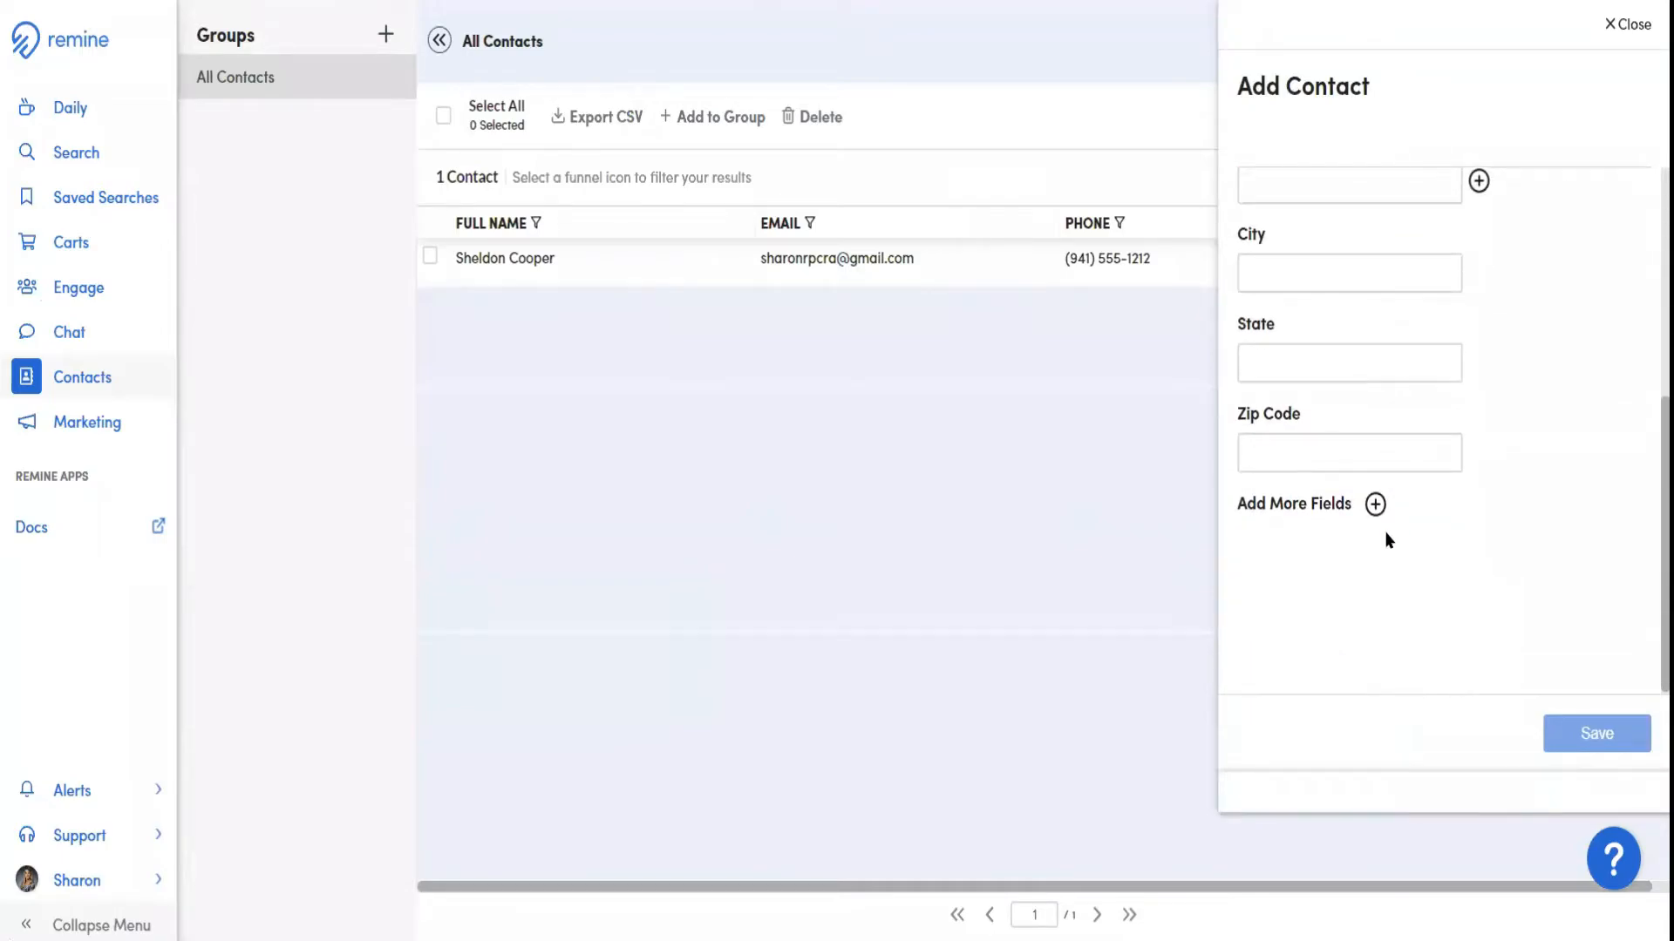
scroll(1387, 540, "up", 5)
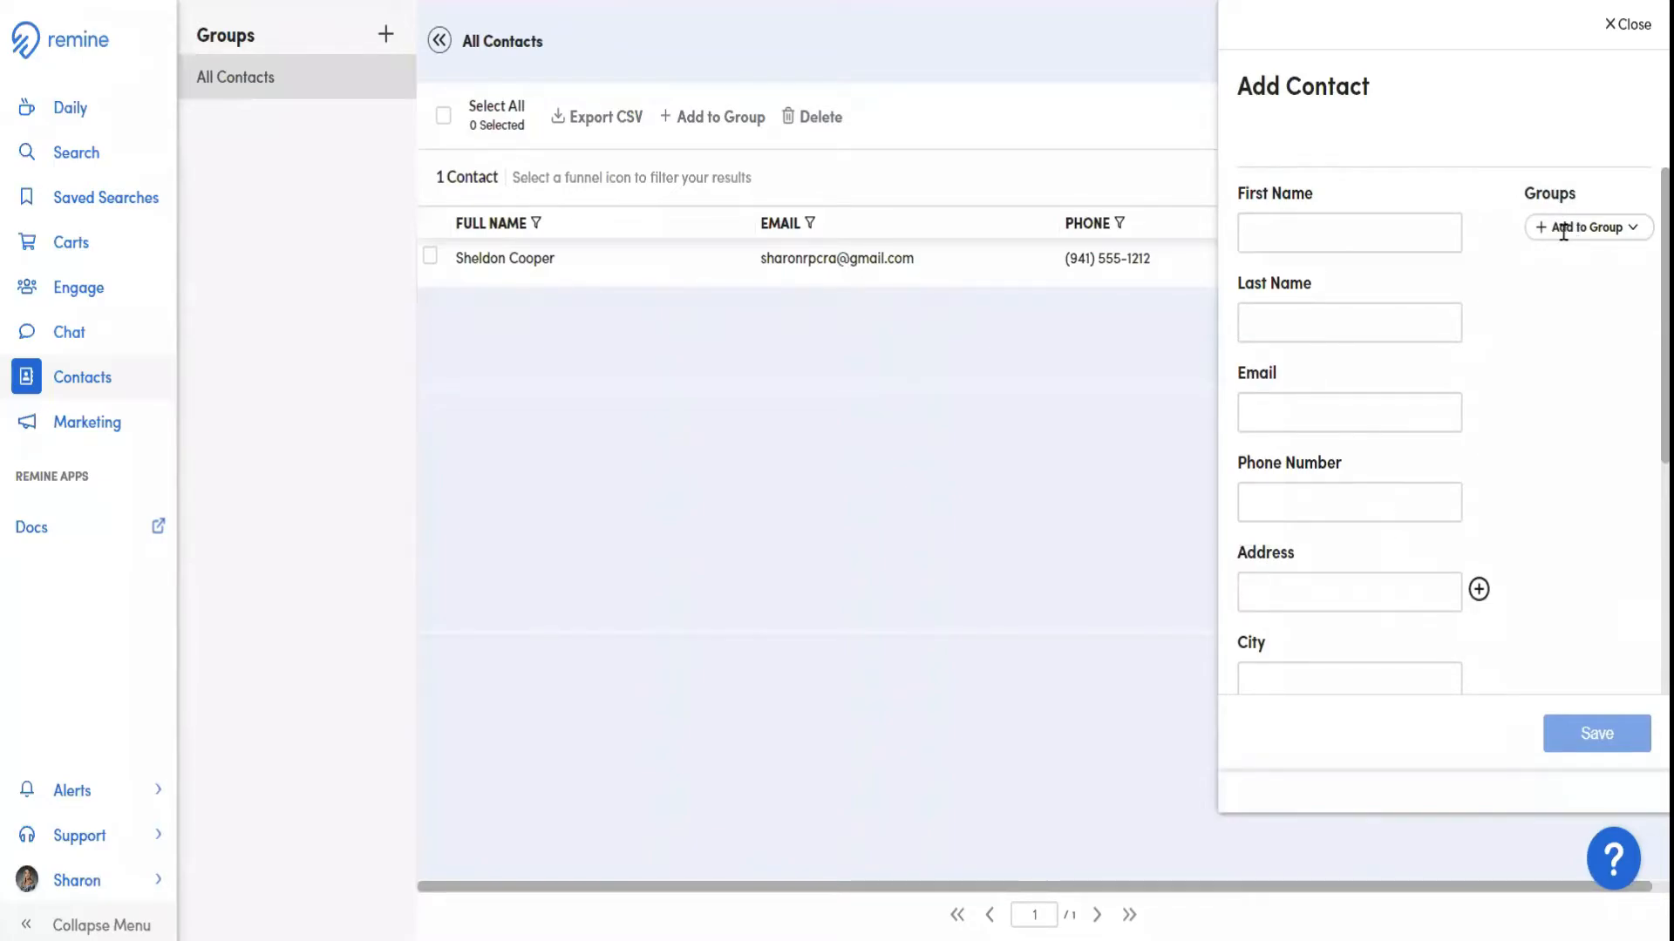
left_click(1629, 25)
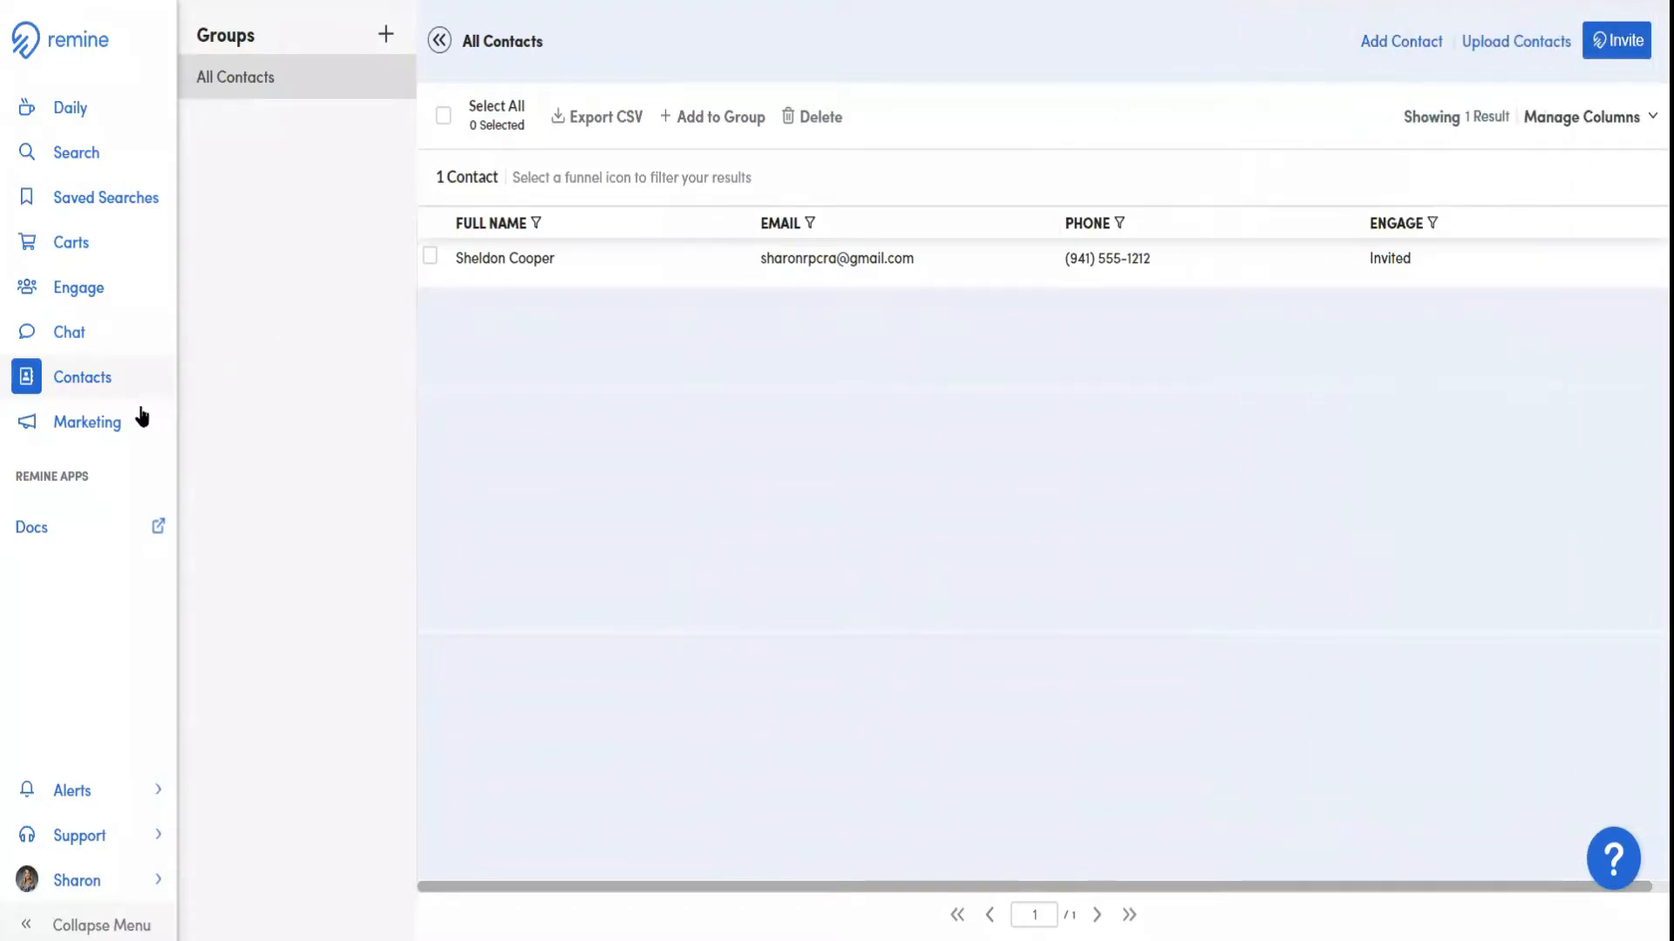
Look over the Marketing page, then return to Daily and open the help's list of self-guided tours
left_click(102, 426)
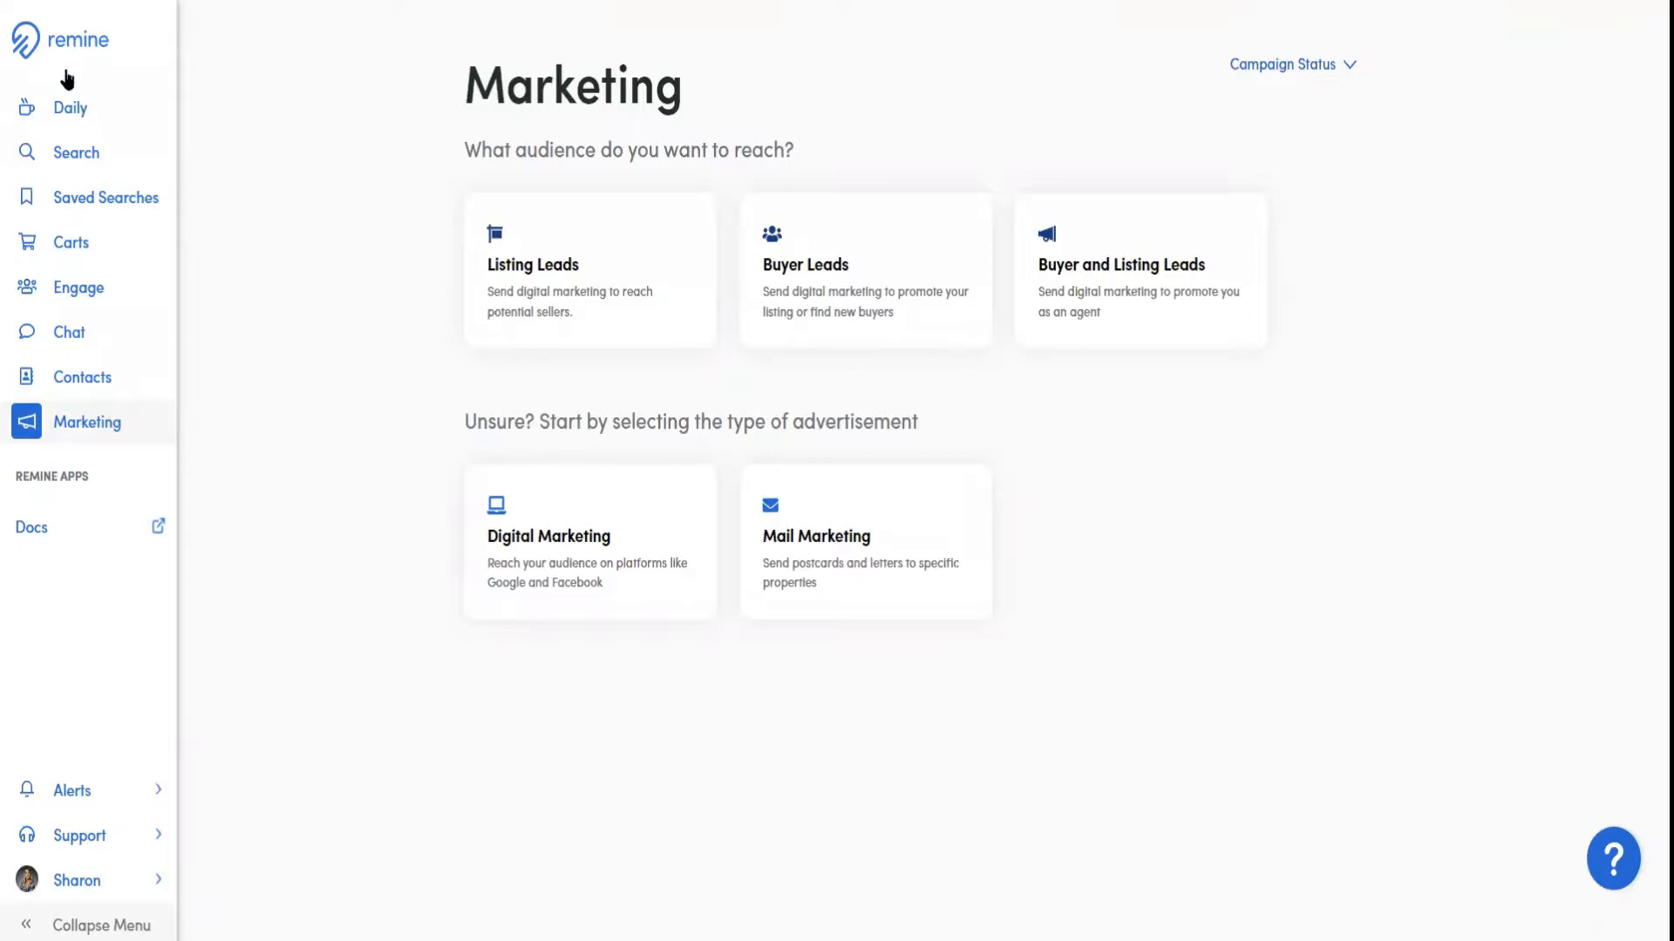
left_click(67, 113)
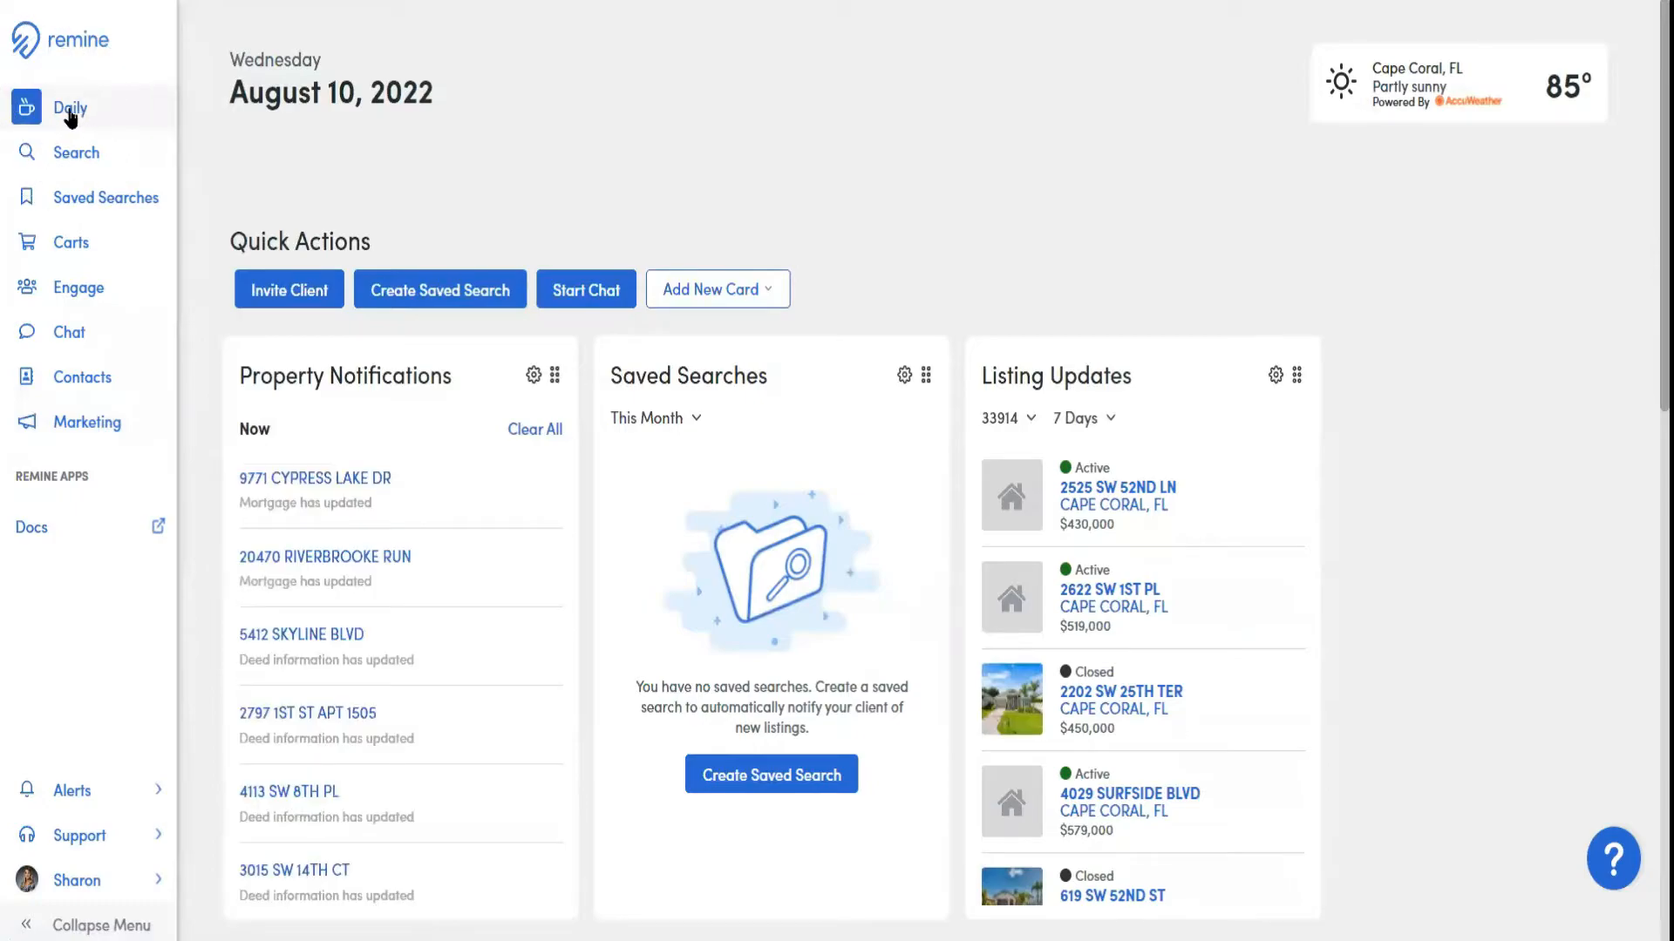
left_click(1614, 869)
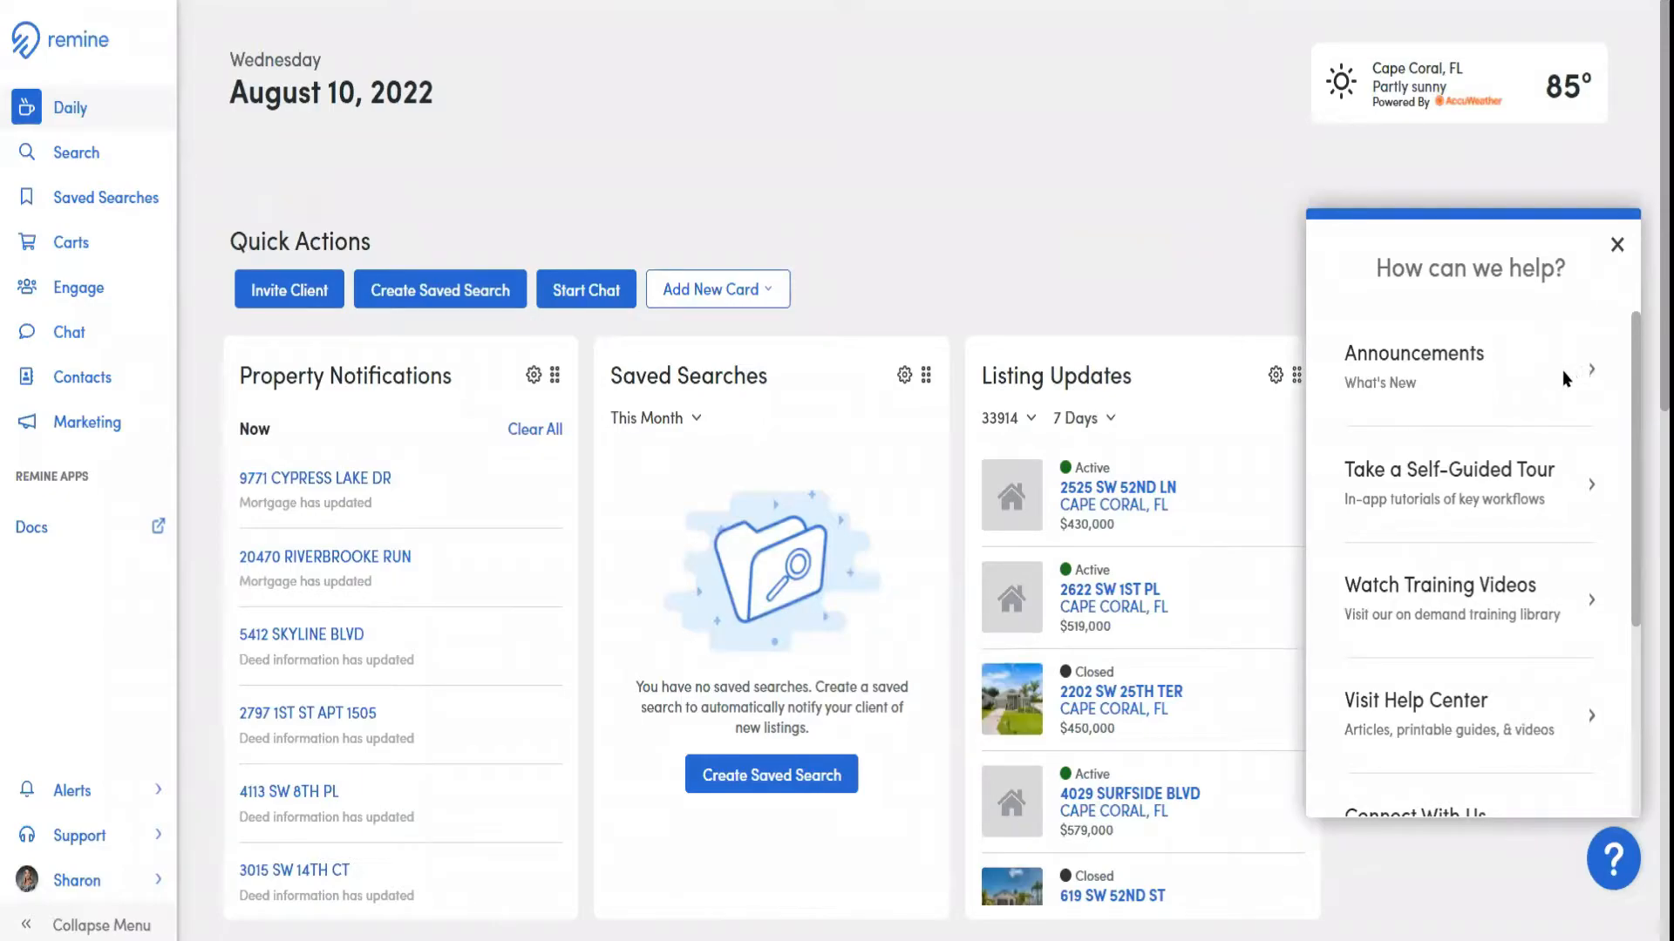
left_click(1590, 490)
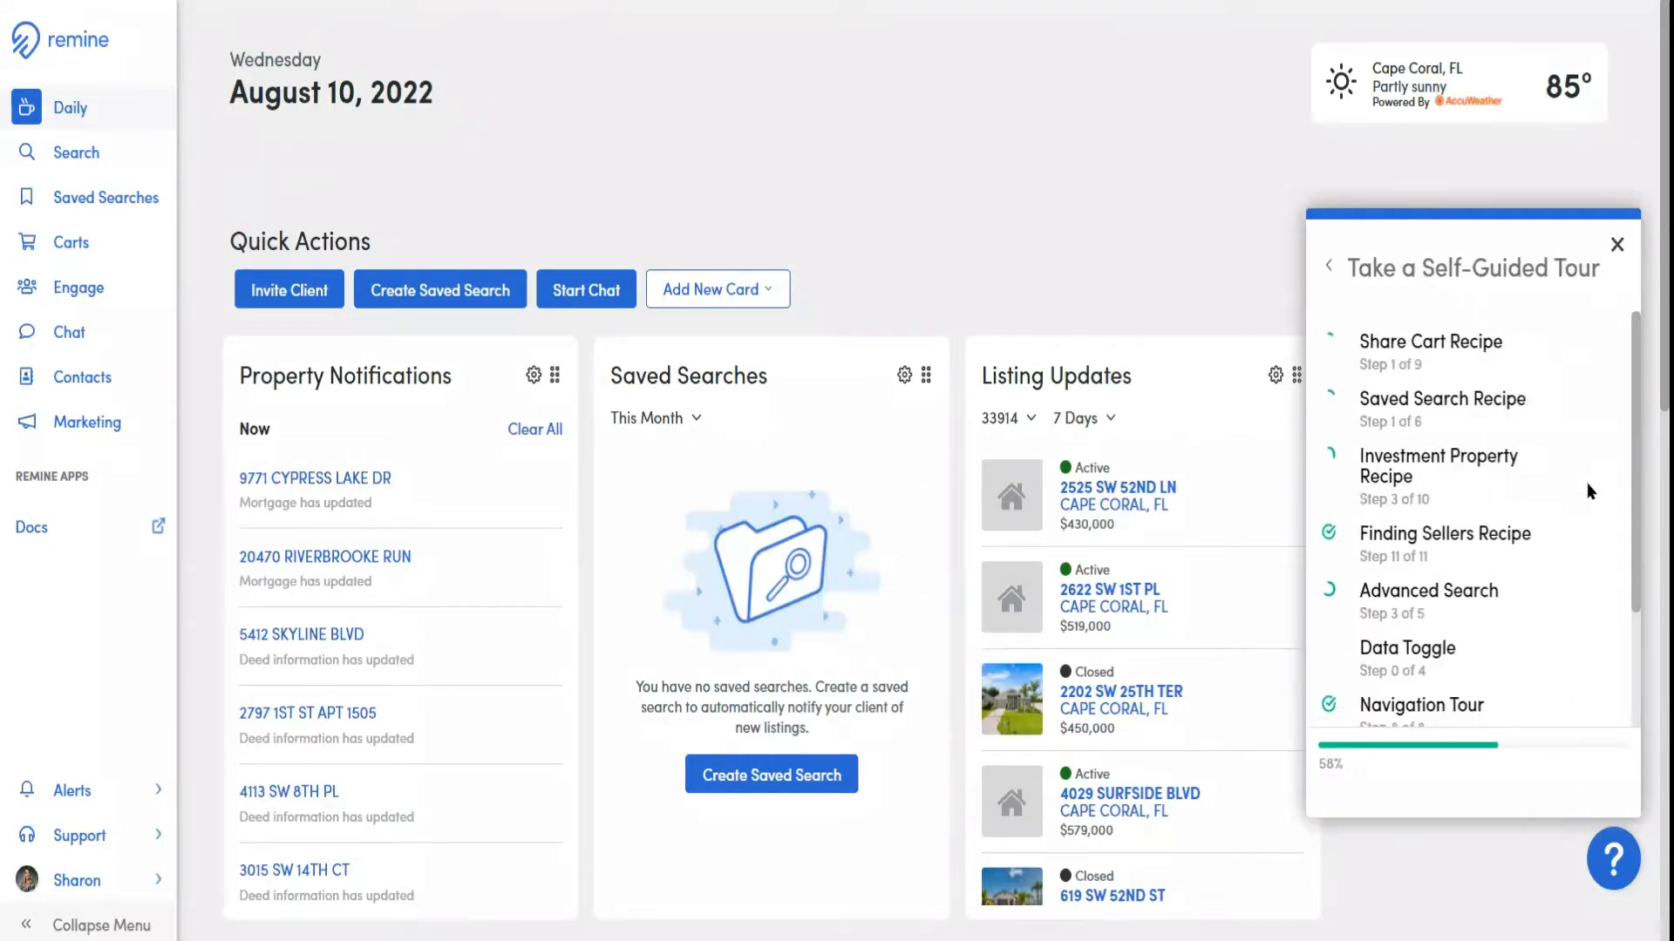
Browse the self-guided tours, start the Finding Sellers Recipe, follow it to the Select a Search Area stage, and close it
scroll(1482, 410, "down", 3)
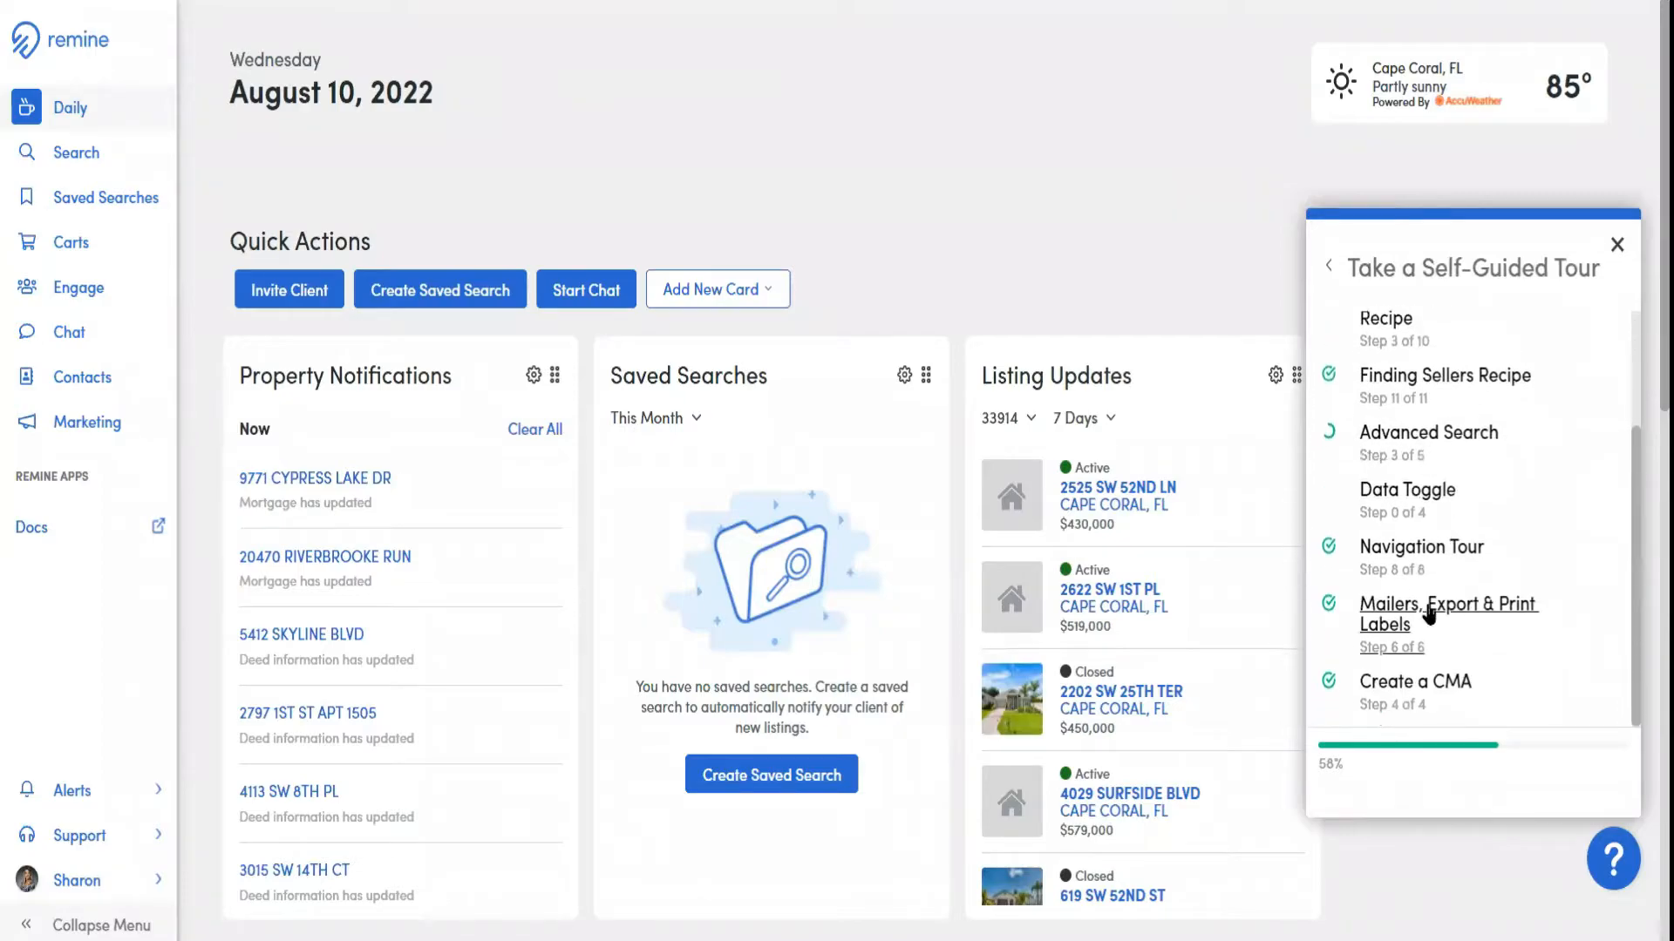
scroll(1426, 483, "up", 3)
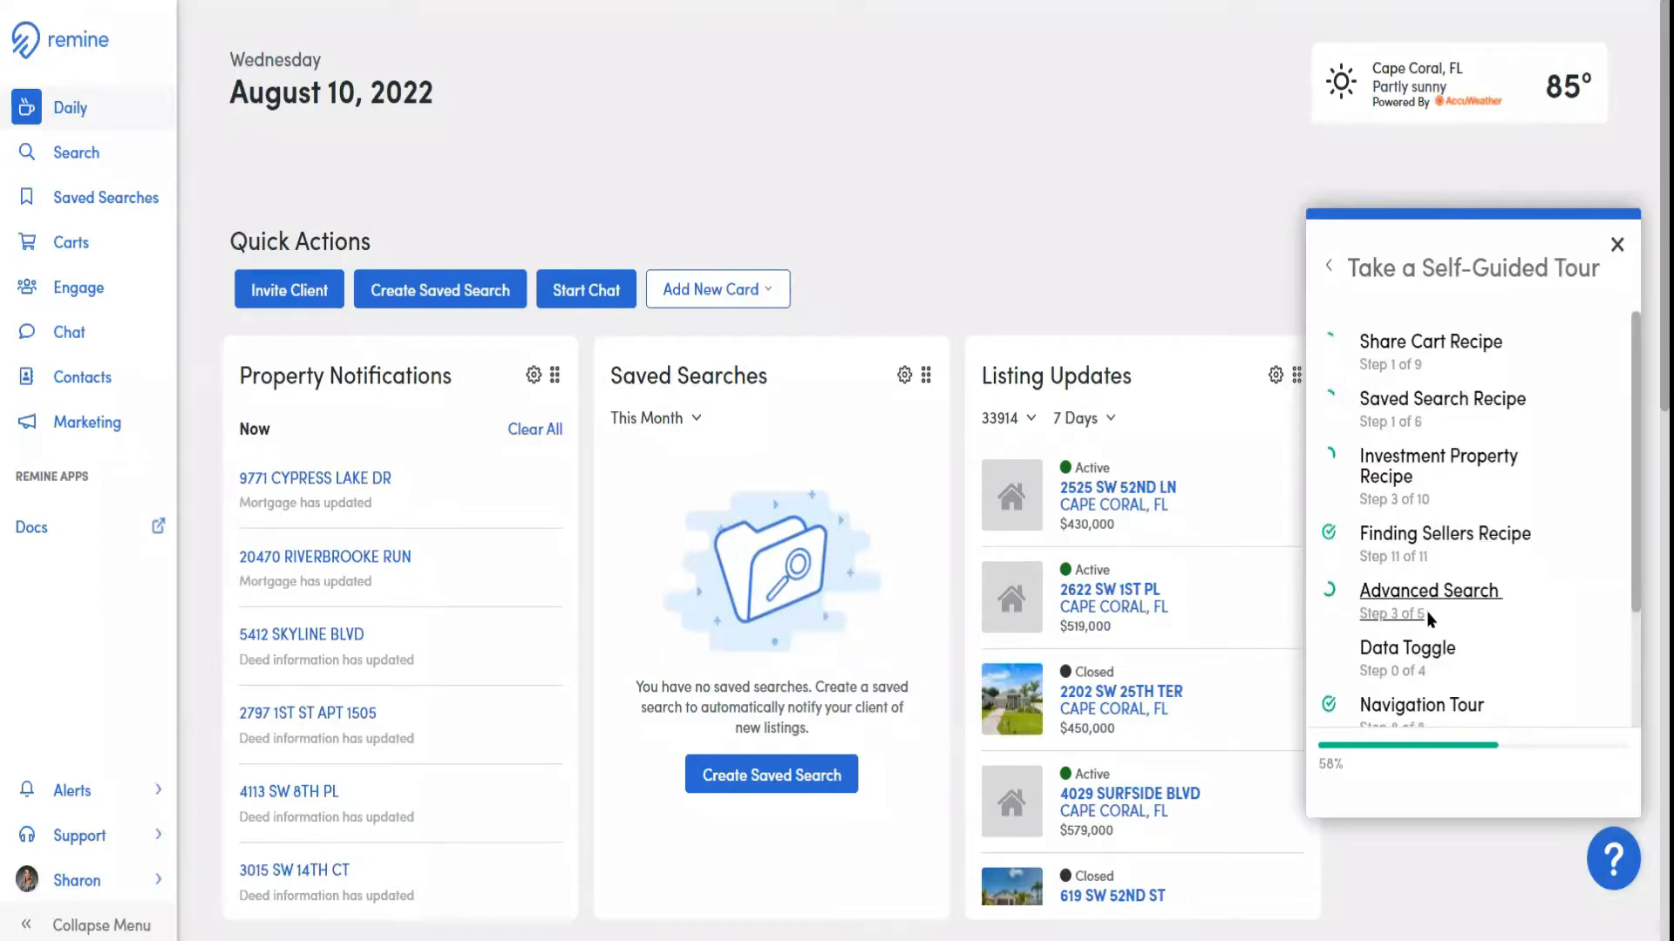
left_click(1409, 545)
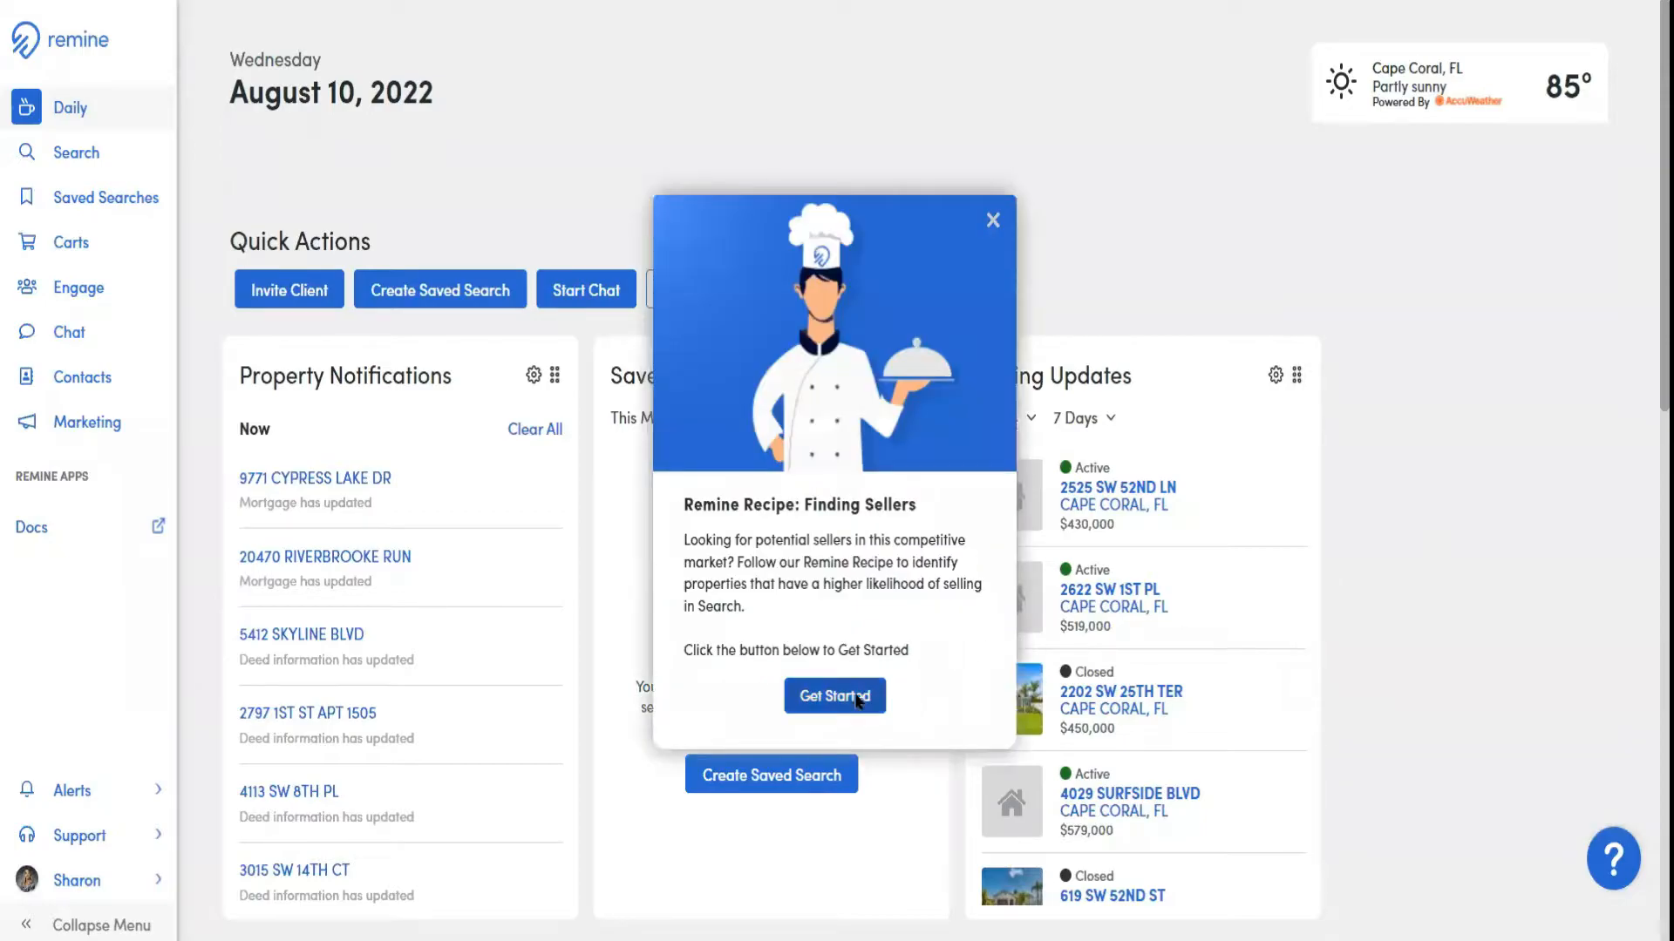
left_click(835, 694)
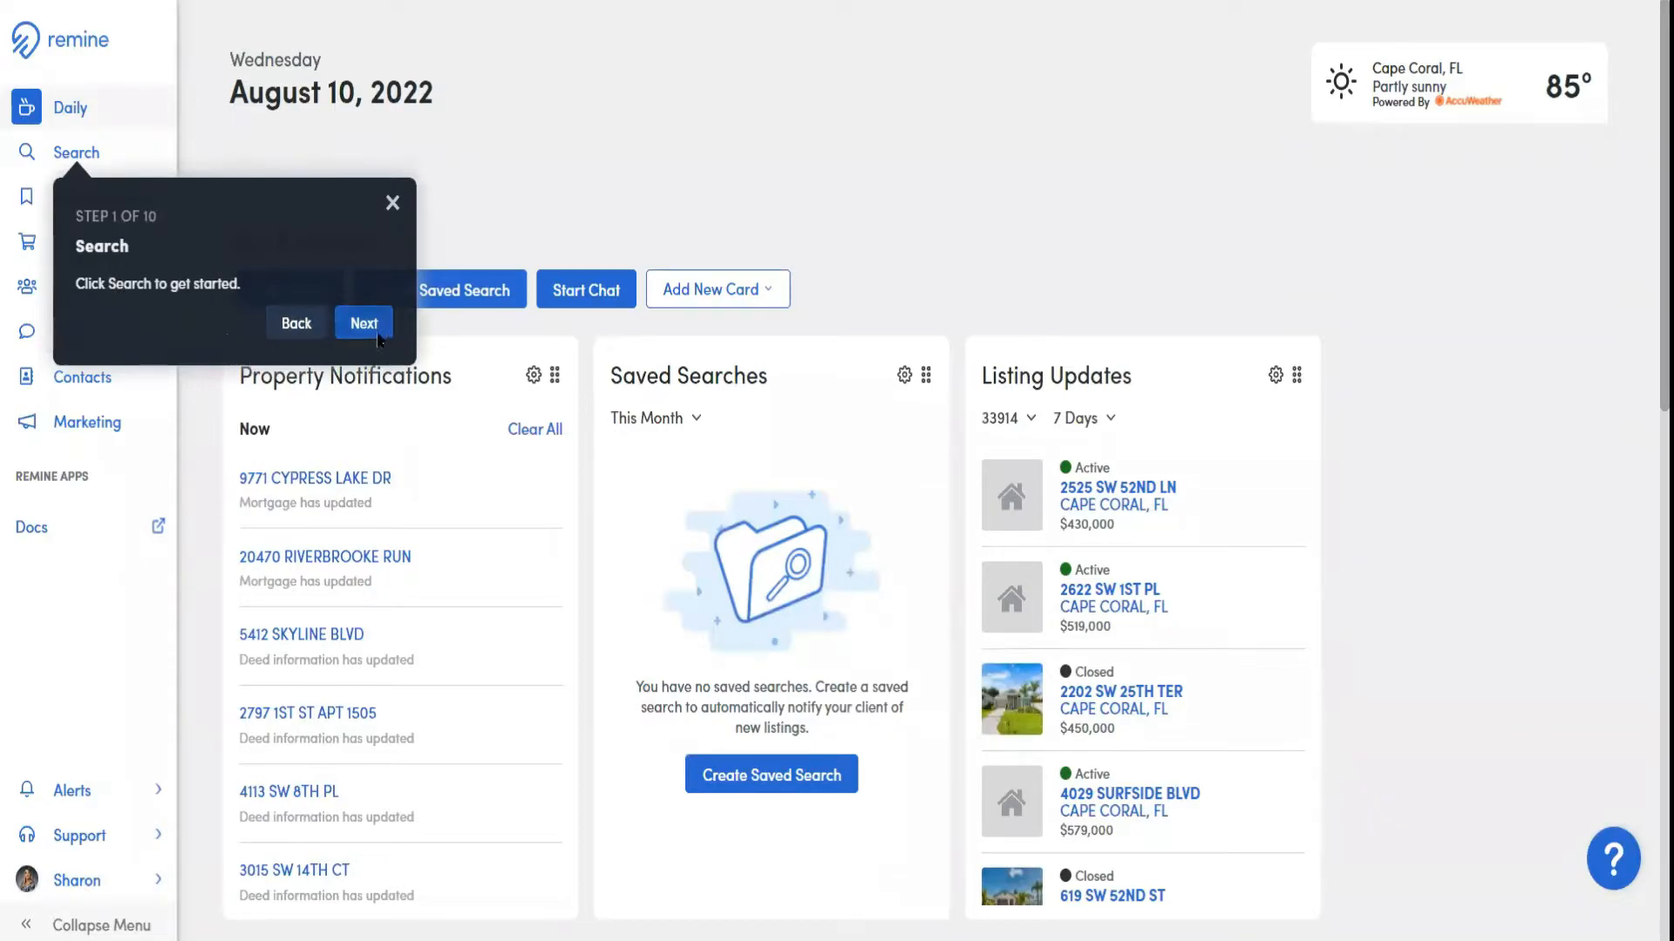
left_click(91, 157)
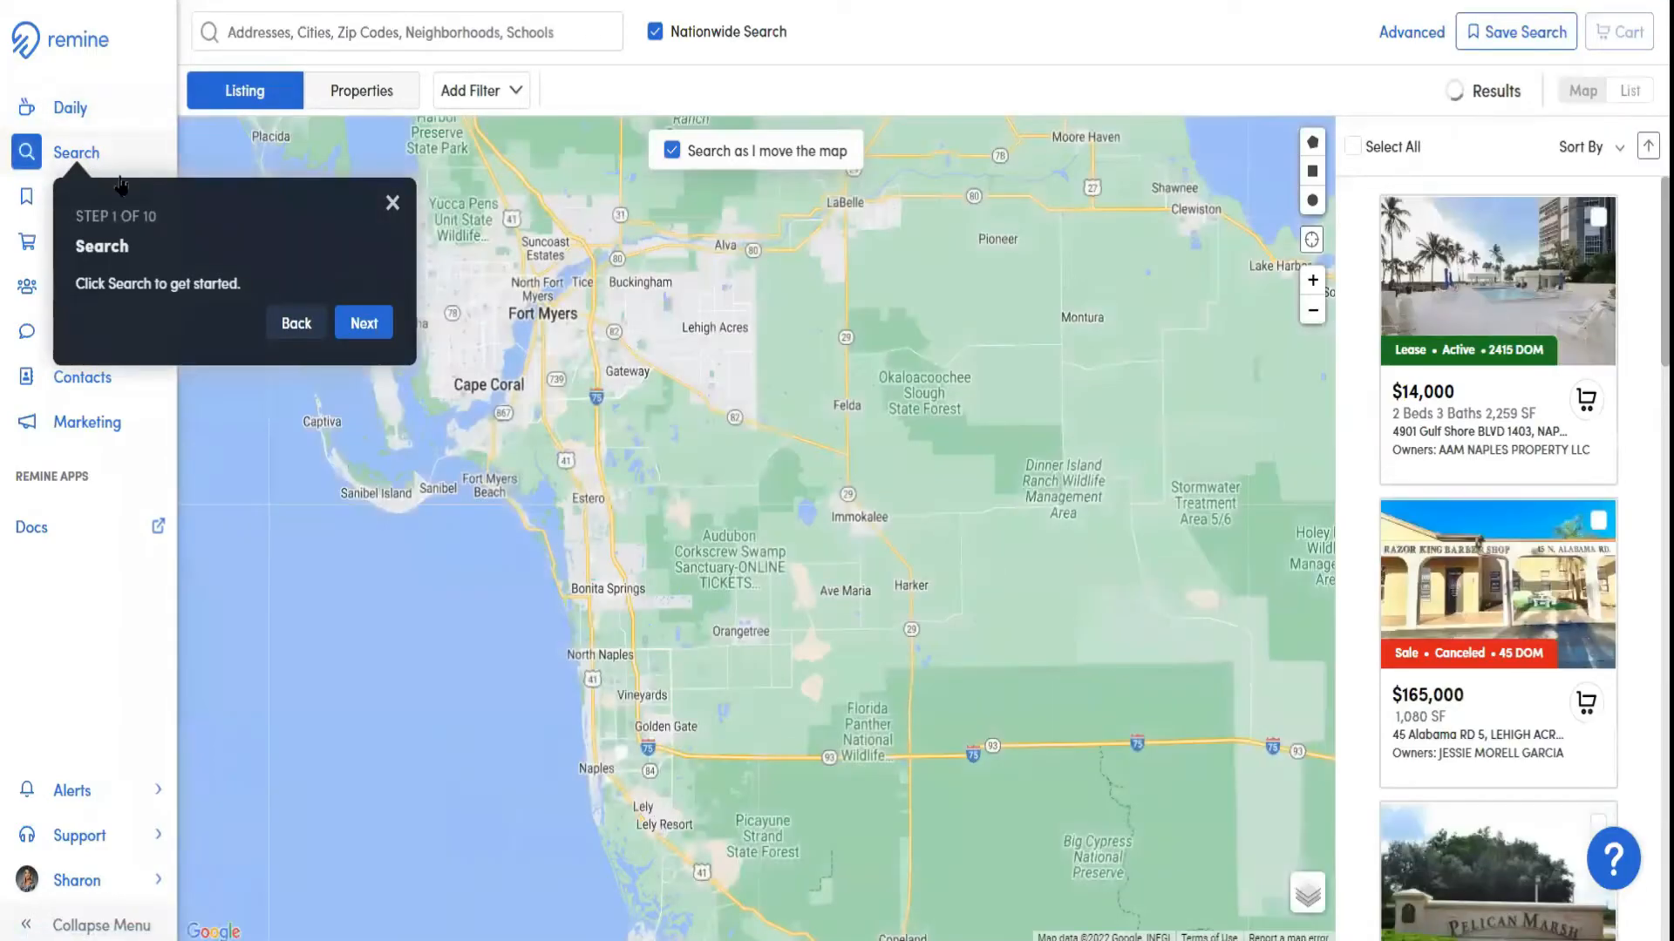
left_click(365, 326)
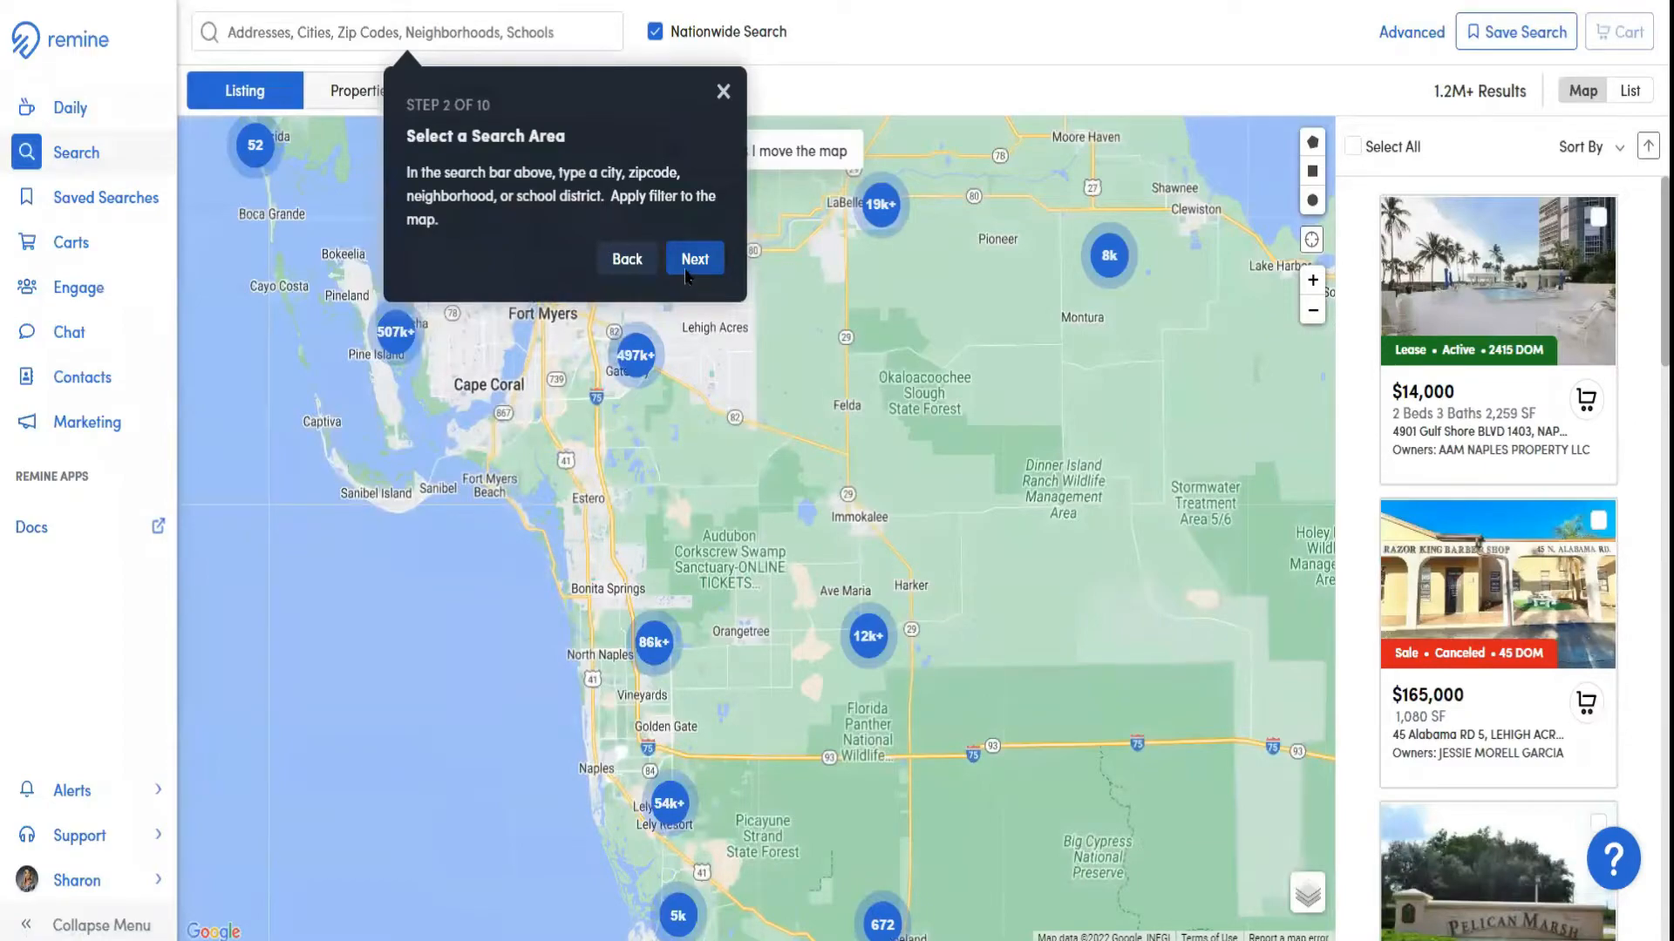
left_click(724, 93)
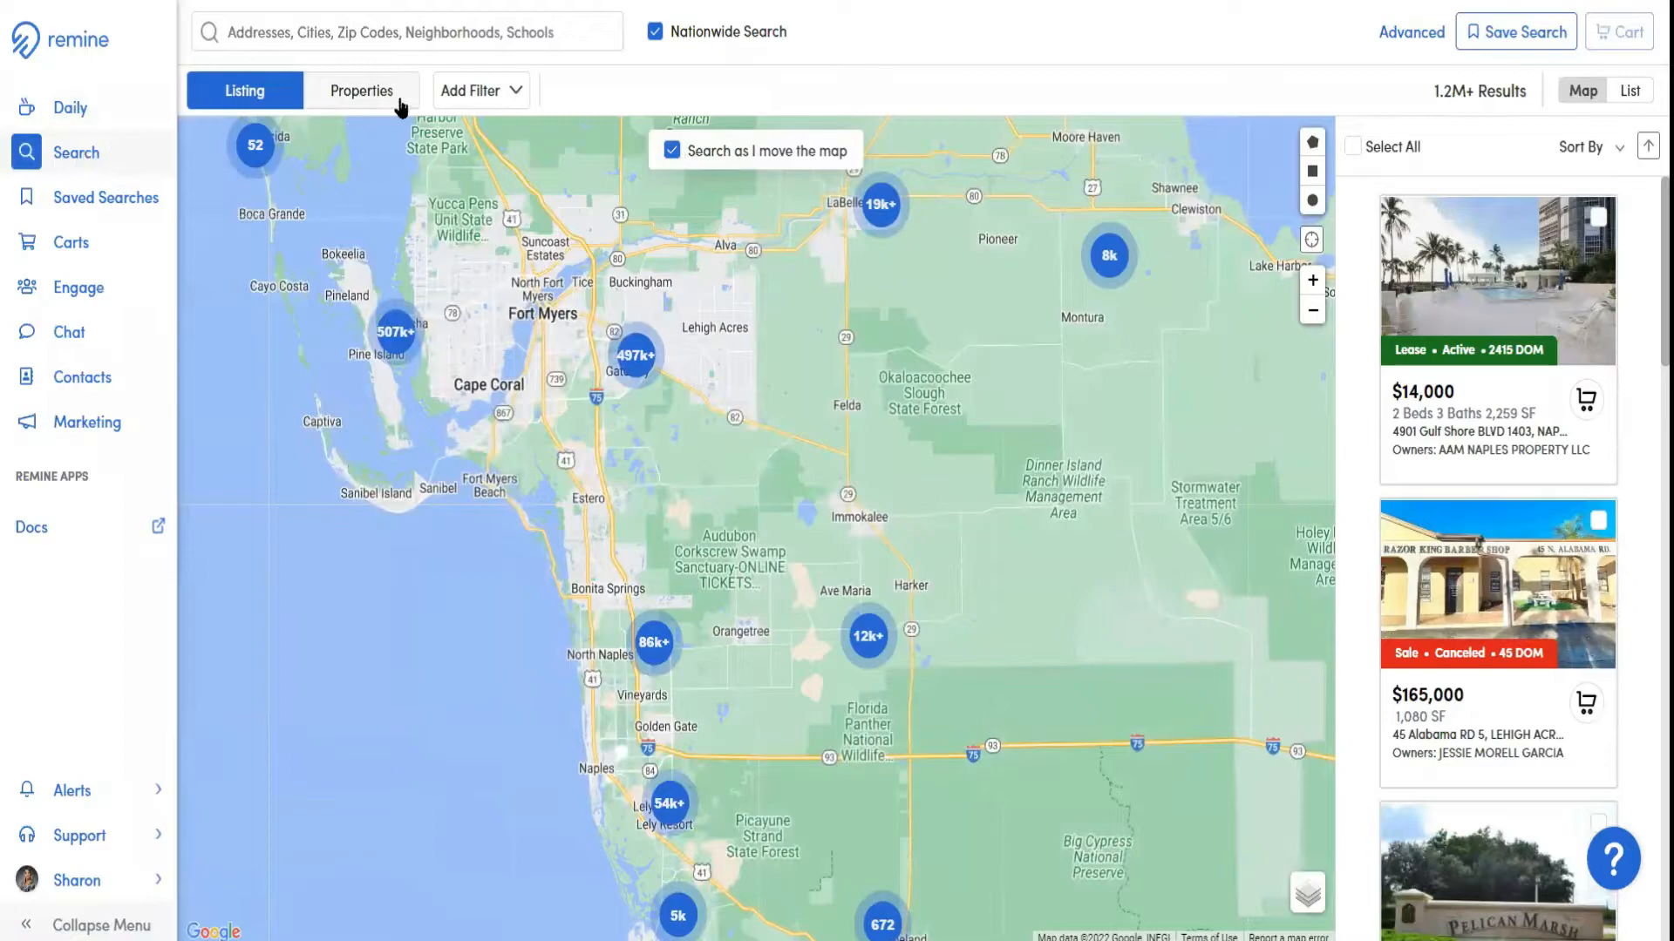
Switch the search to Properties and search places for "Fiddlesticks"
left_click(362, 96)
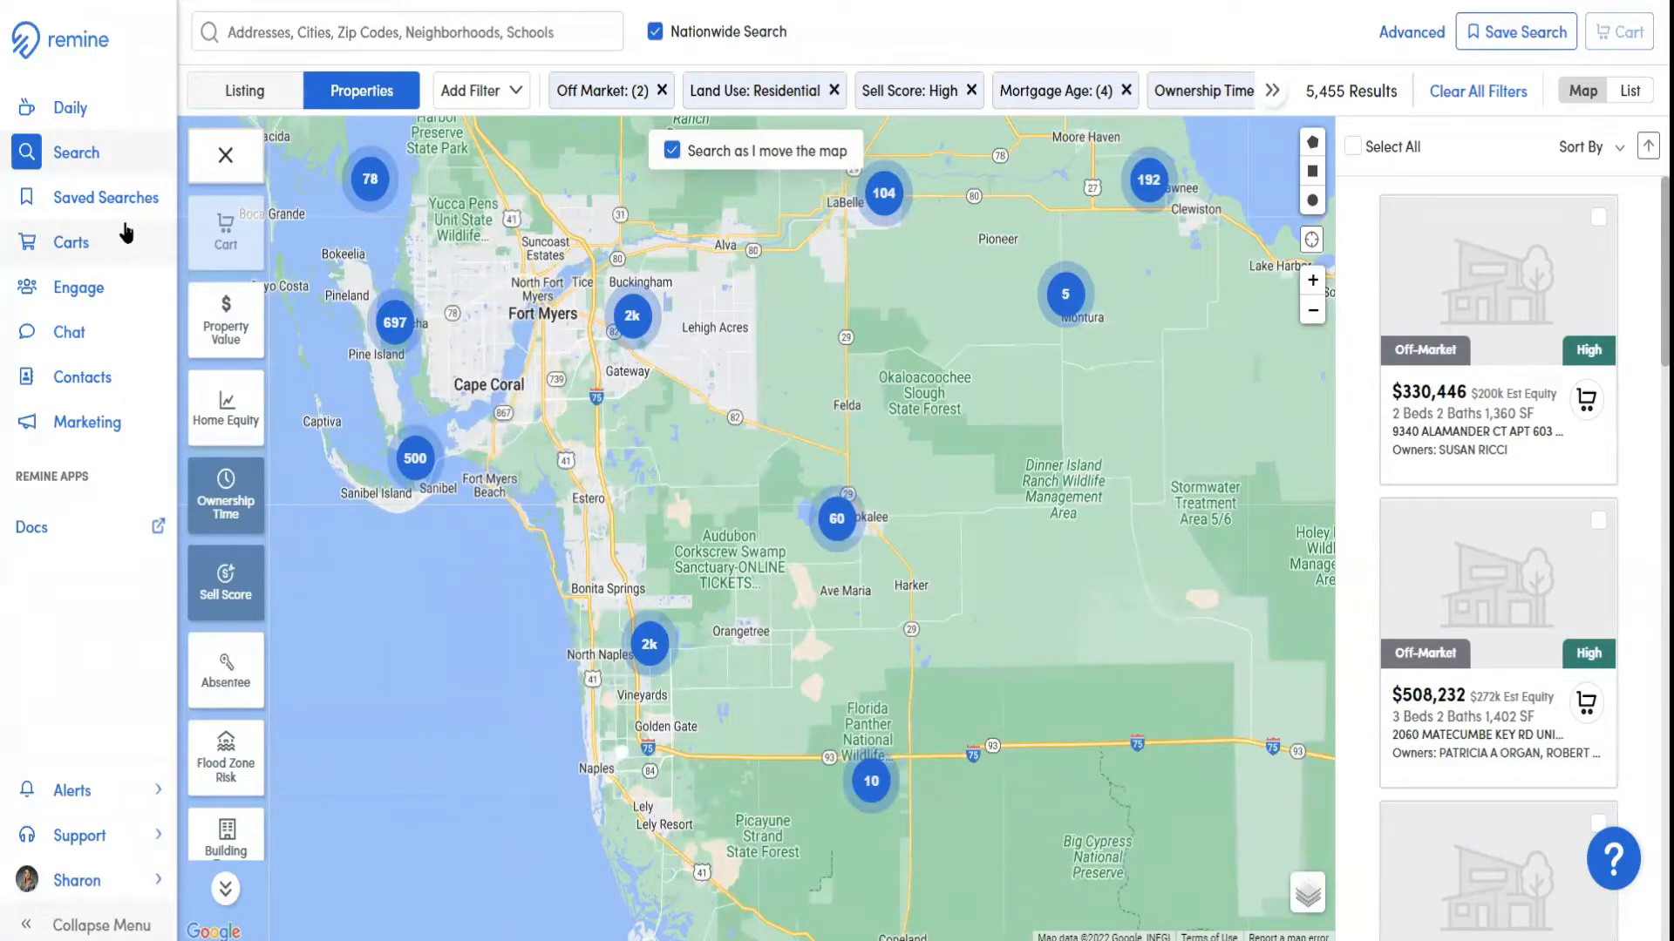
left_click(63, 154)
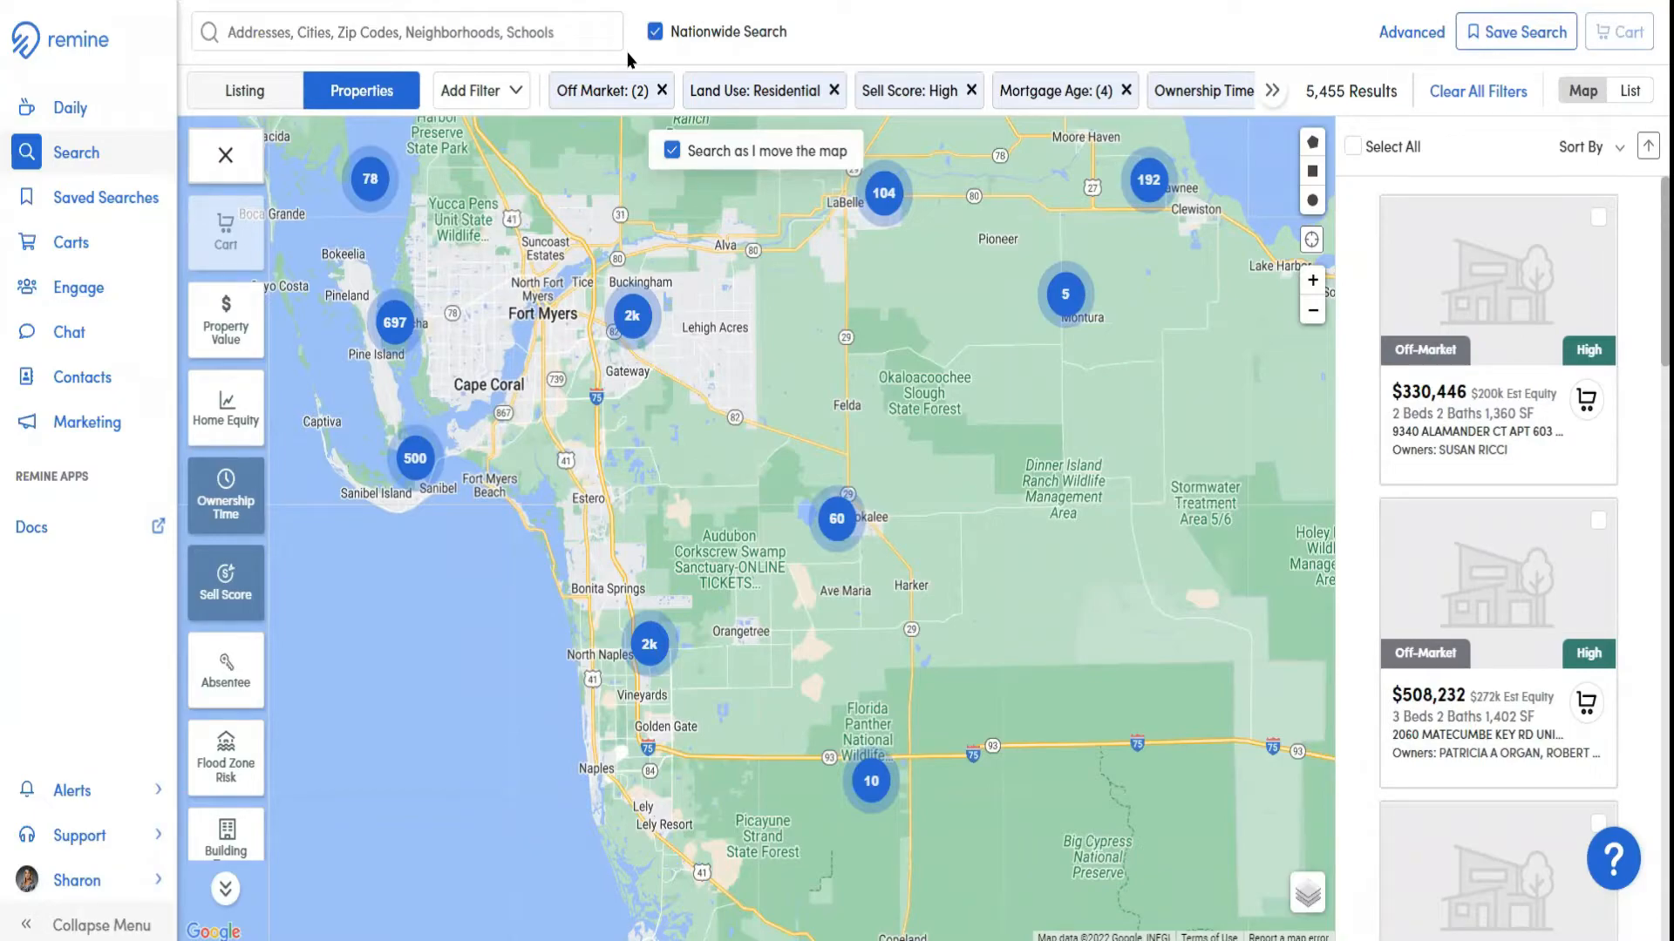
left_click(249, 29)
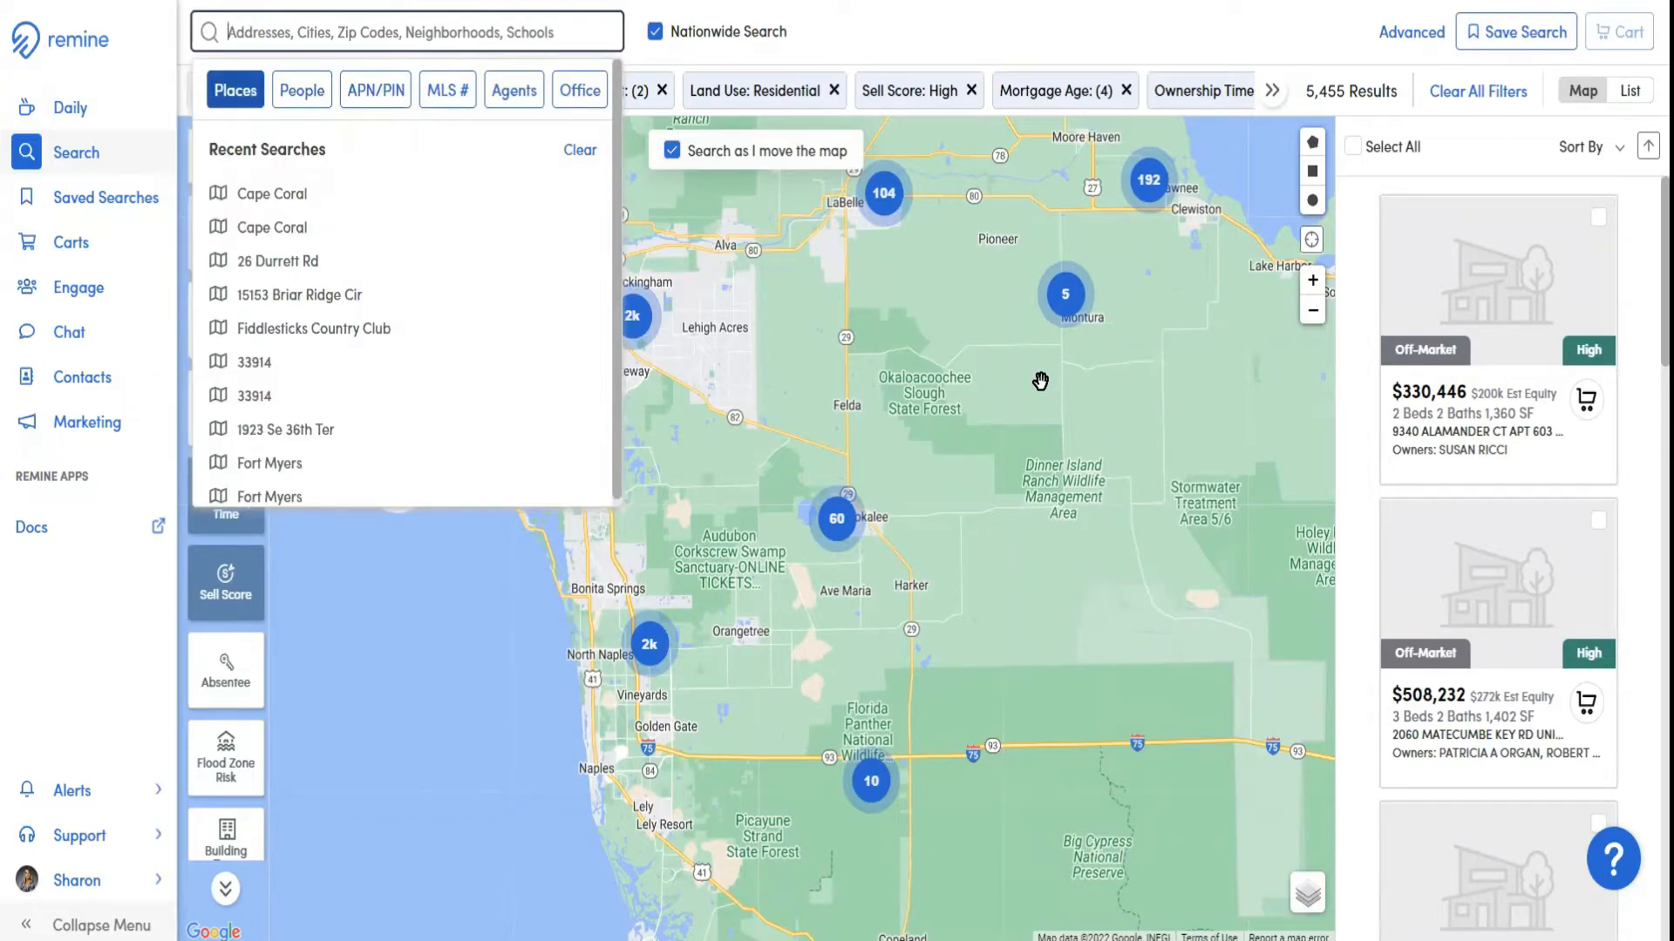
type("Fidd")
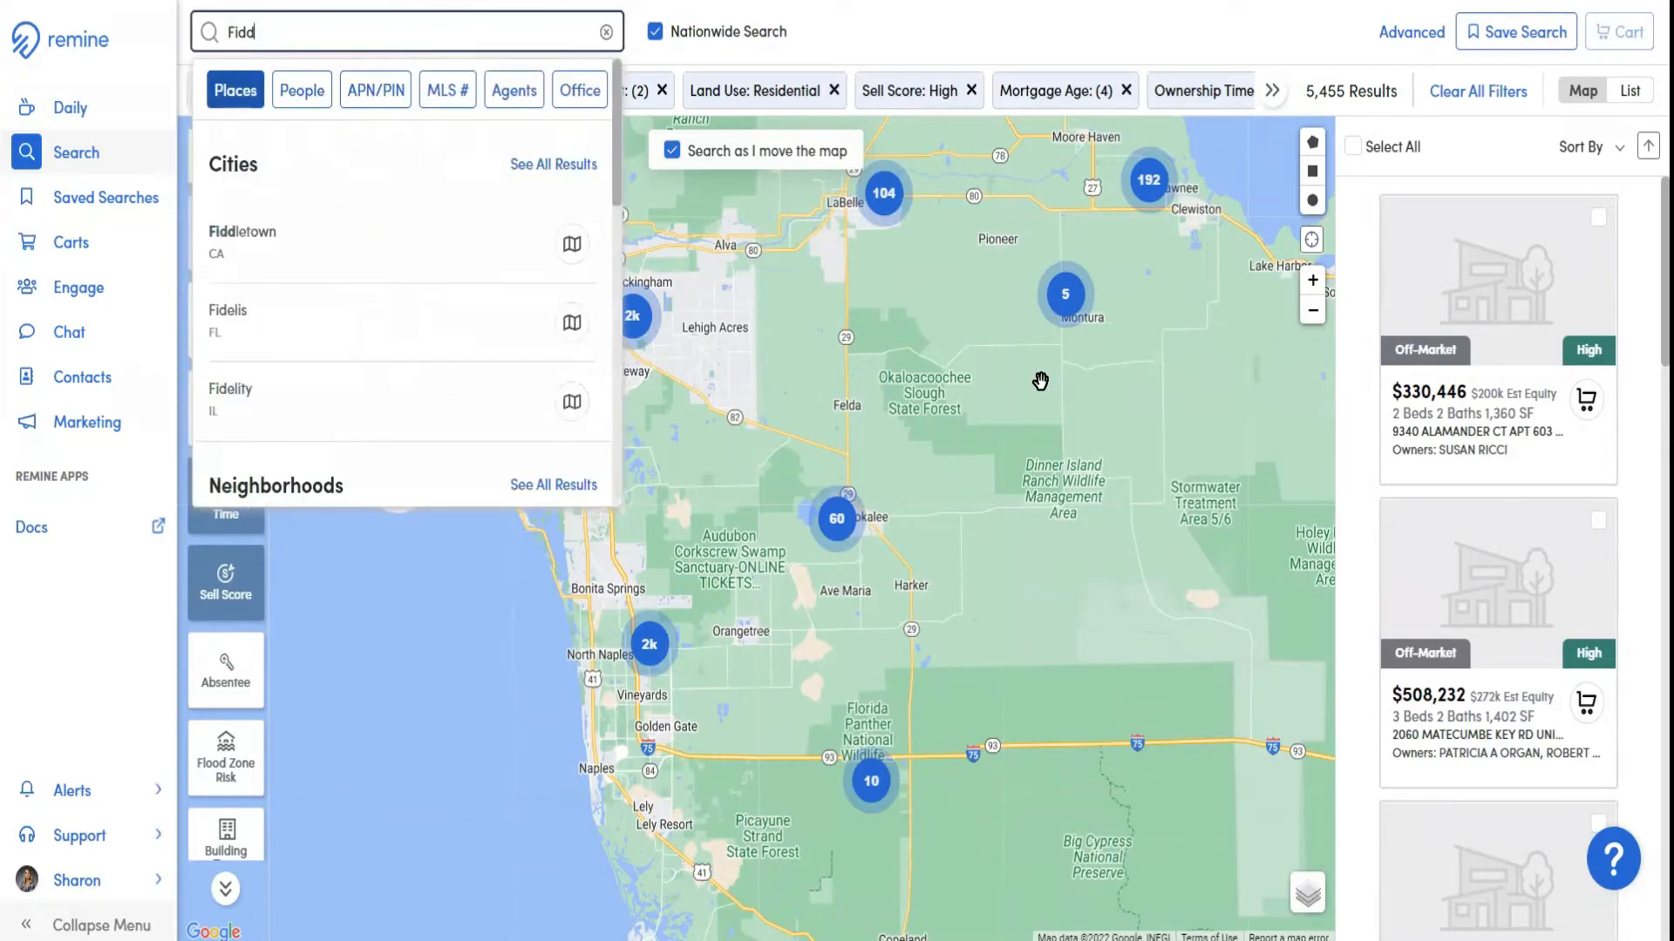
type("lest")
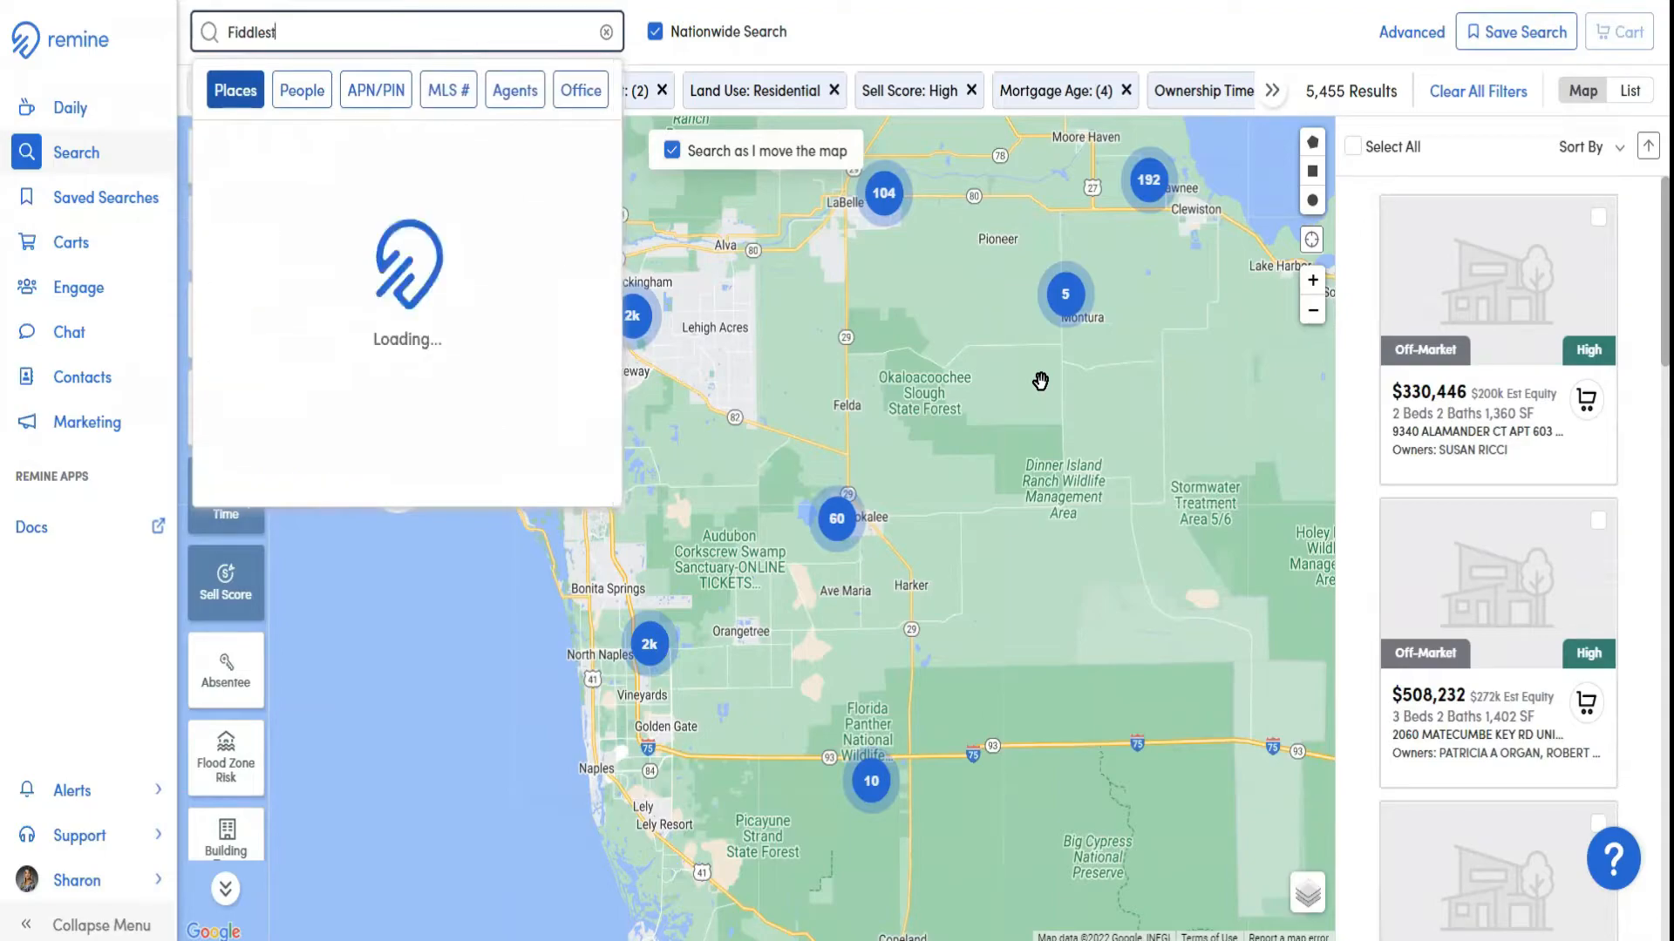
type("icks")
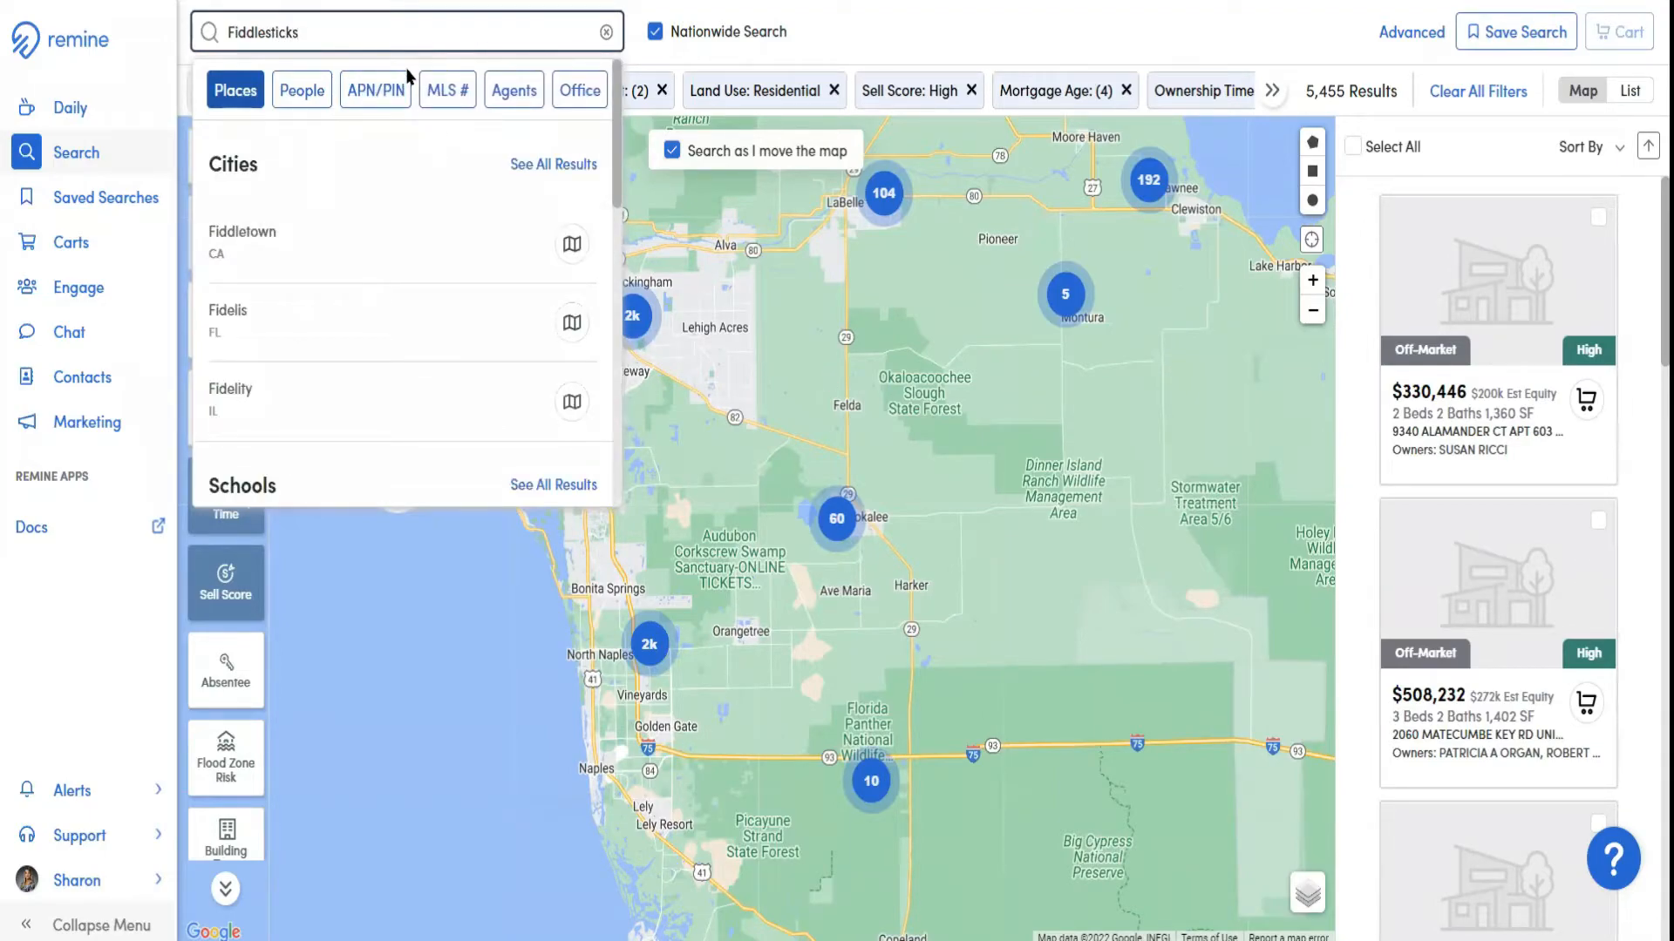
Find the Fiddlesticks Country Club neighborhood in the Cape Coral, FL metro area among the suggestions and apply it to the map
scroll(377, 224, "down", 3)
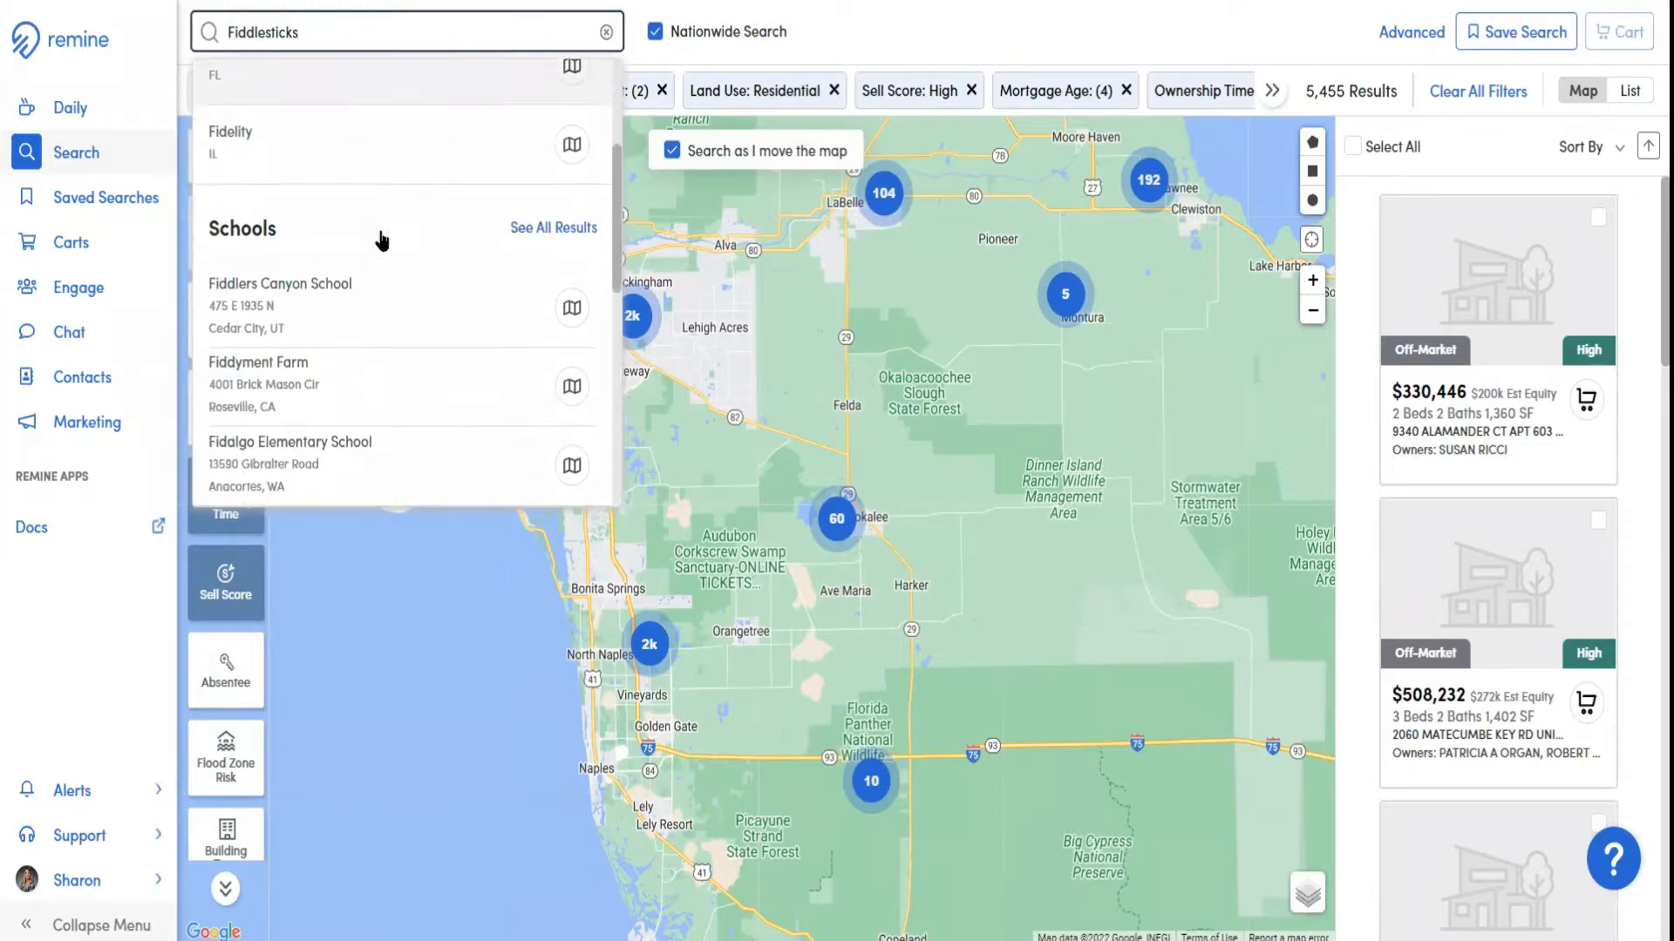
scroll(379, 237, "down", 3)
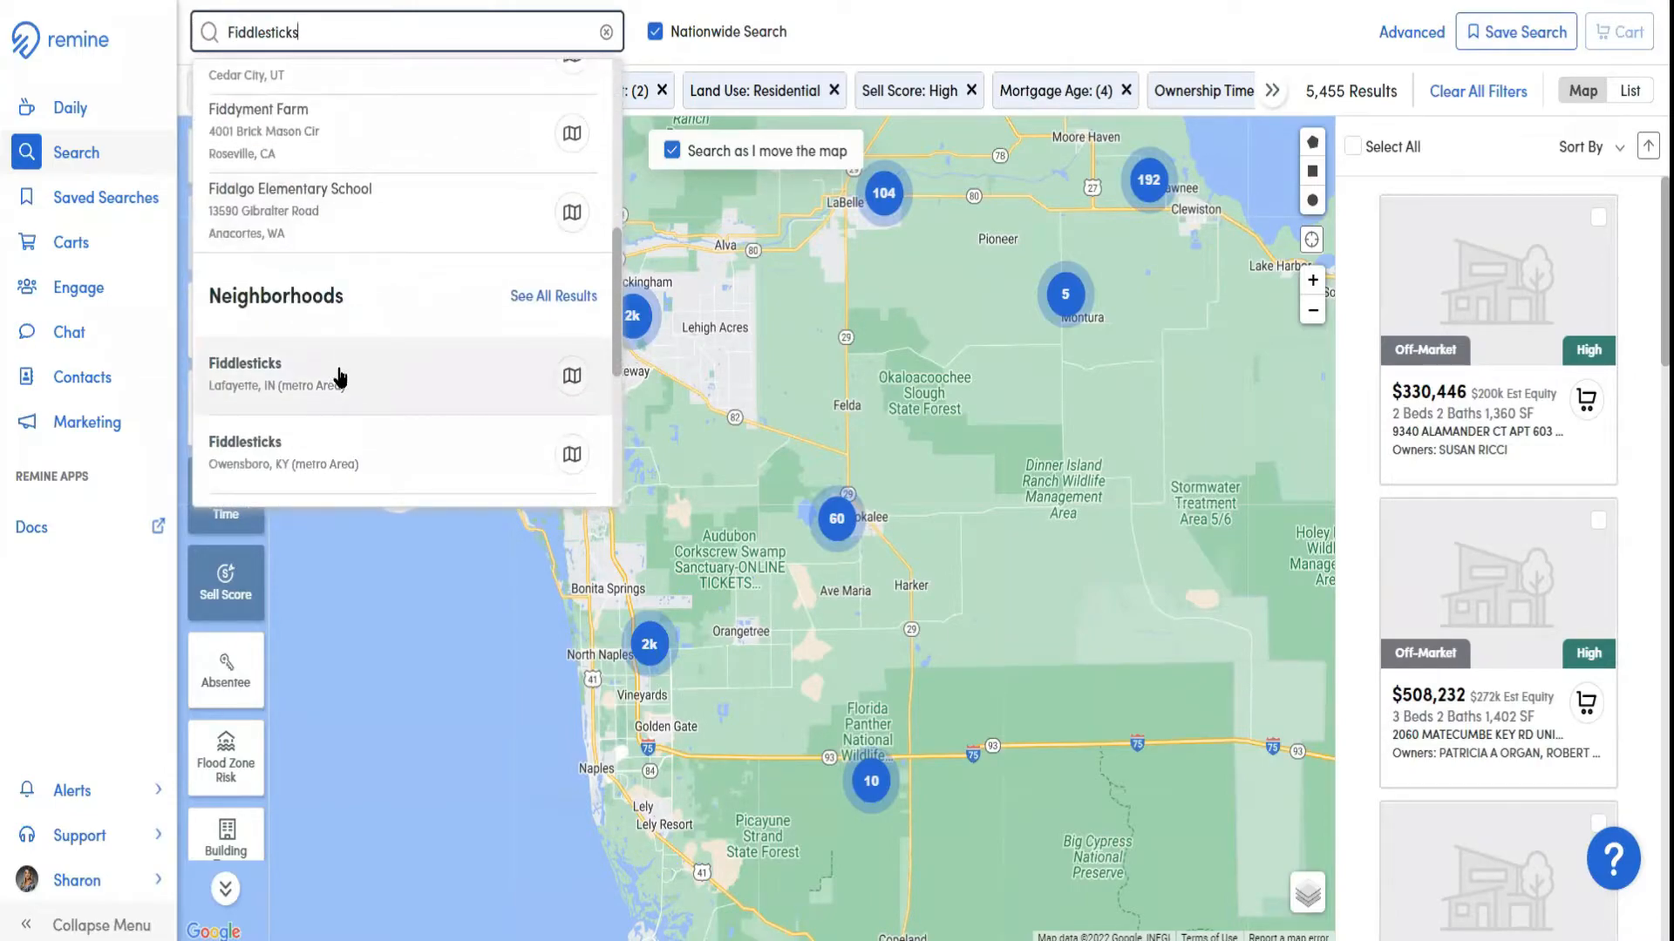
scroll(339, 383, "down", 2)
scroll(339, 438, "down", 1)
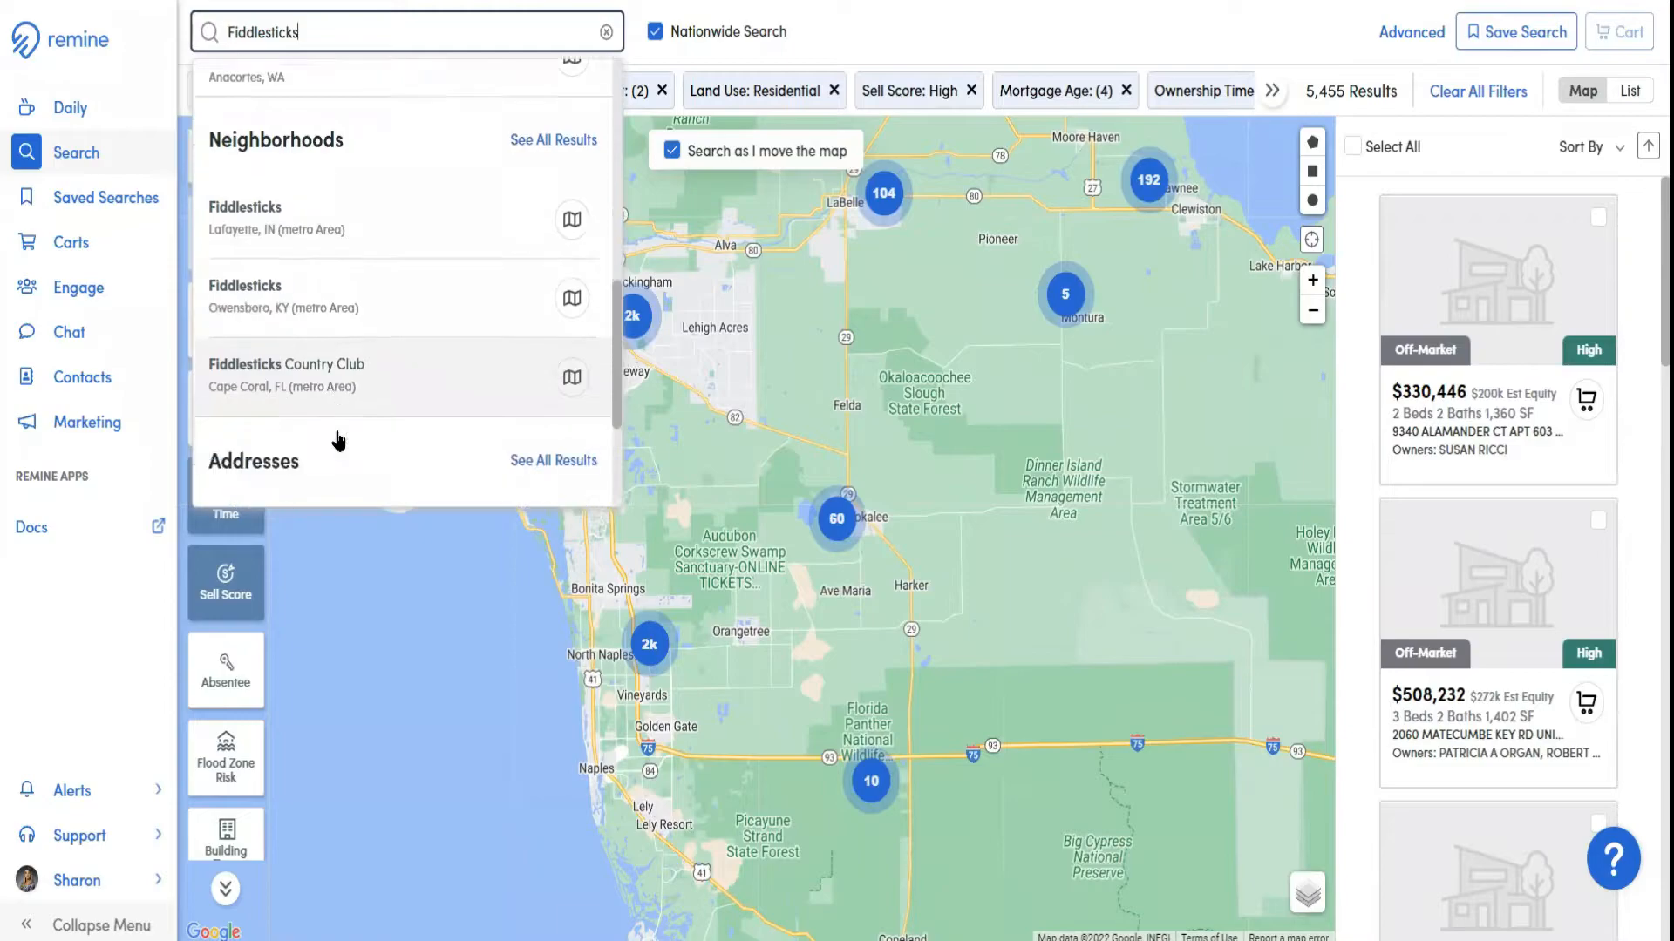
scroll(338, 441, "down", 1)
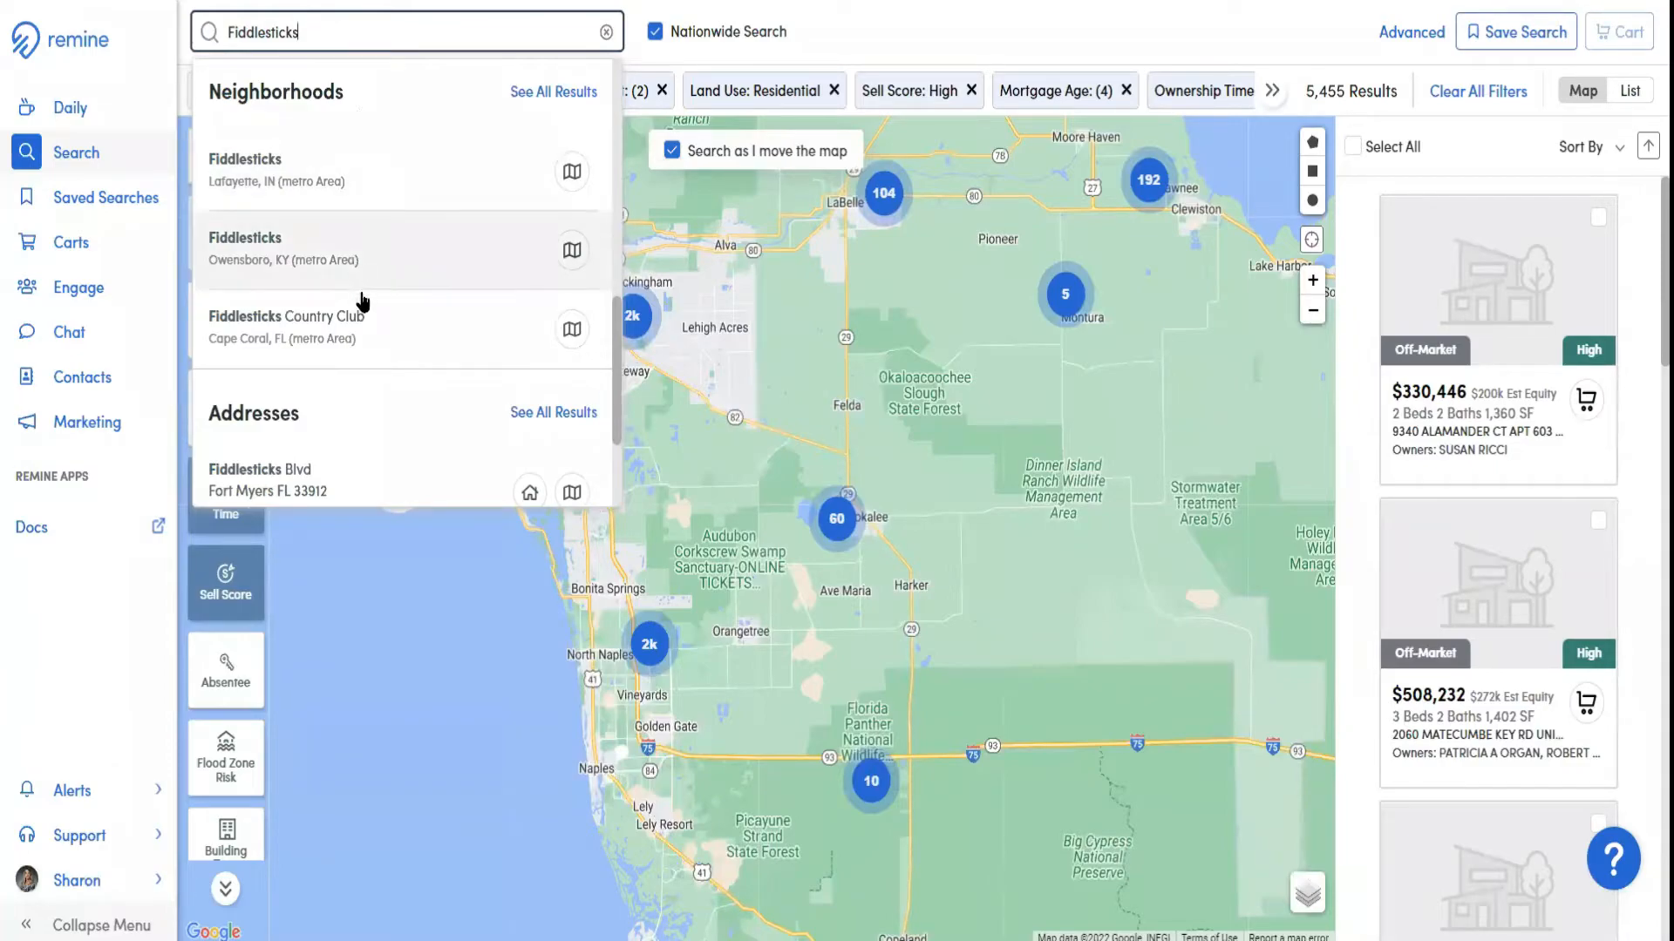
scroll(615, 384, "up", 2)
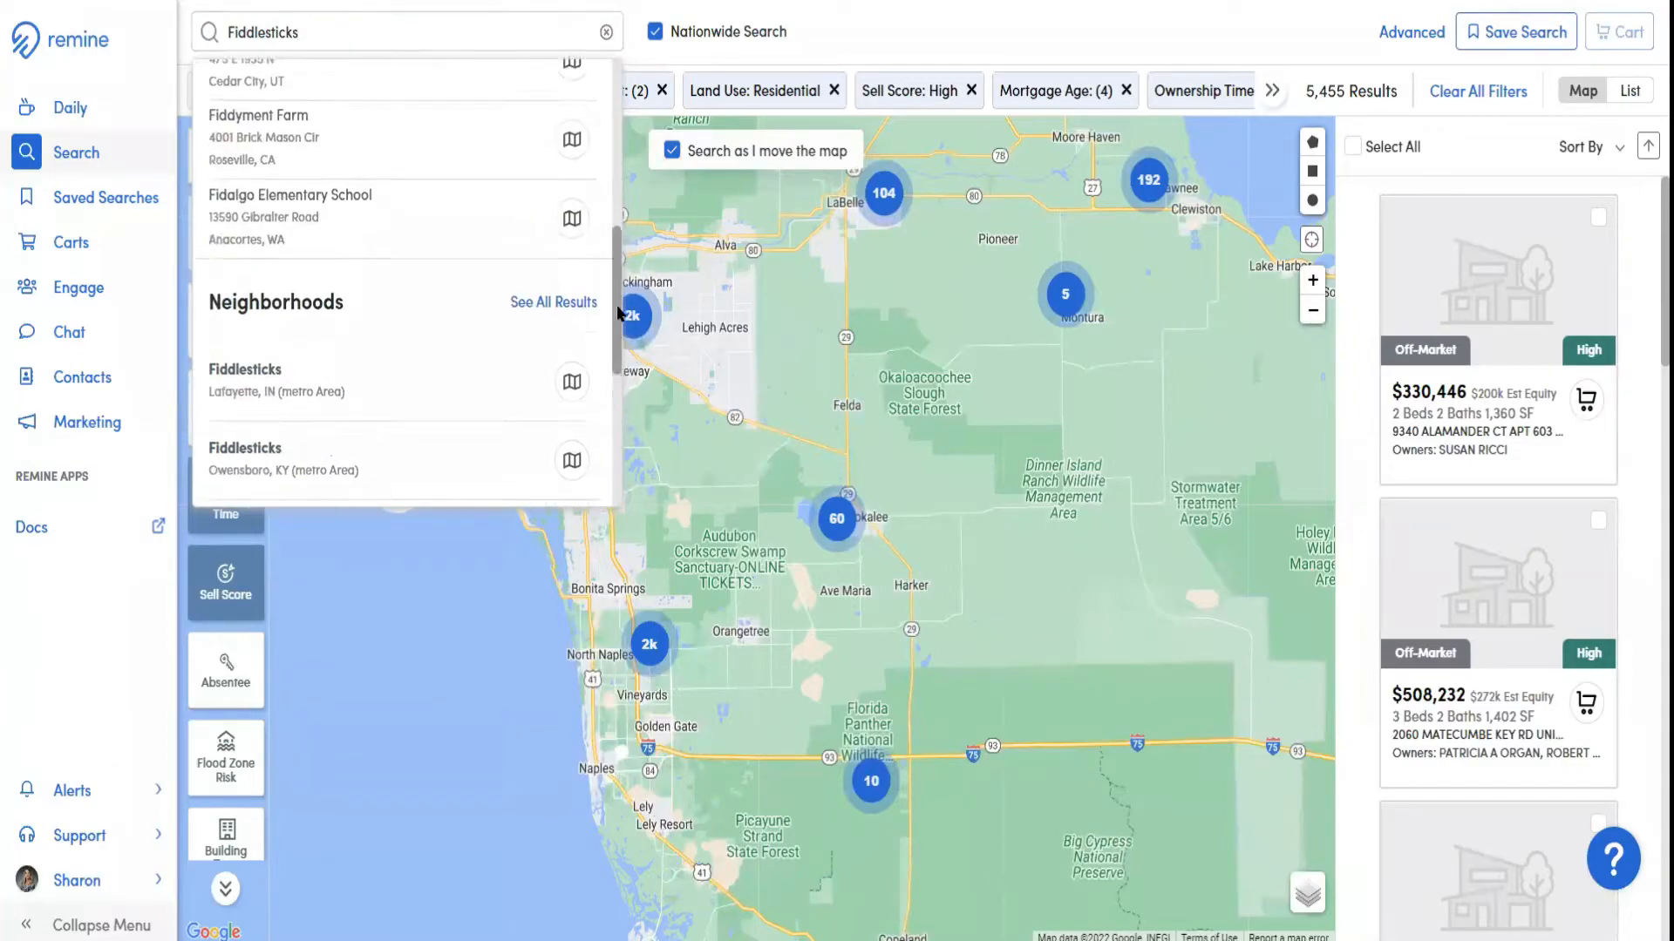
scroll(615, 383, "down", 1)
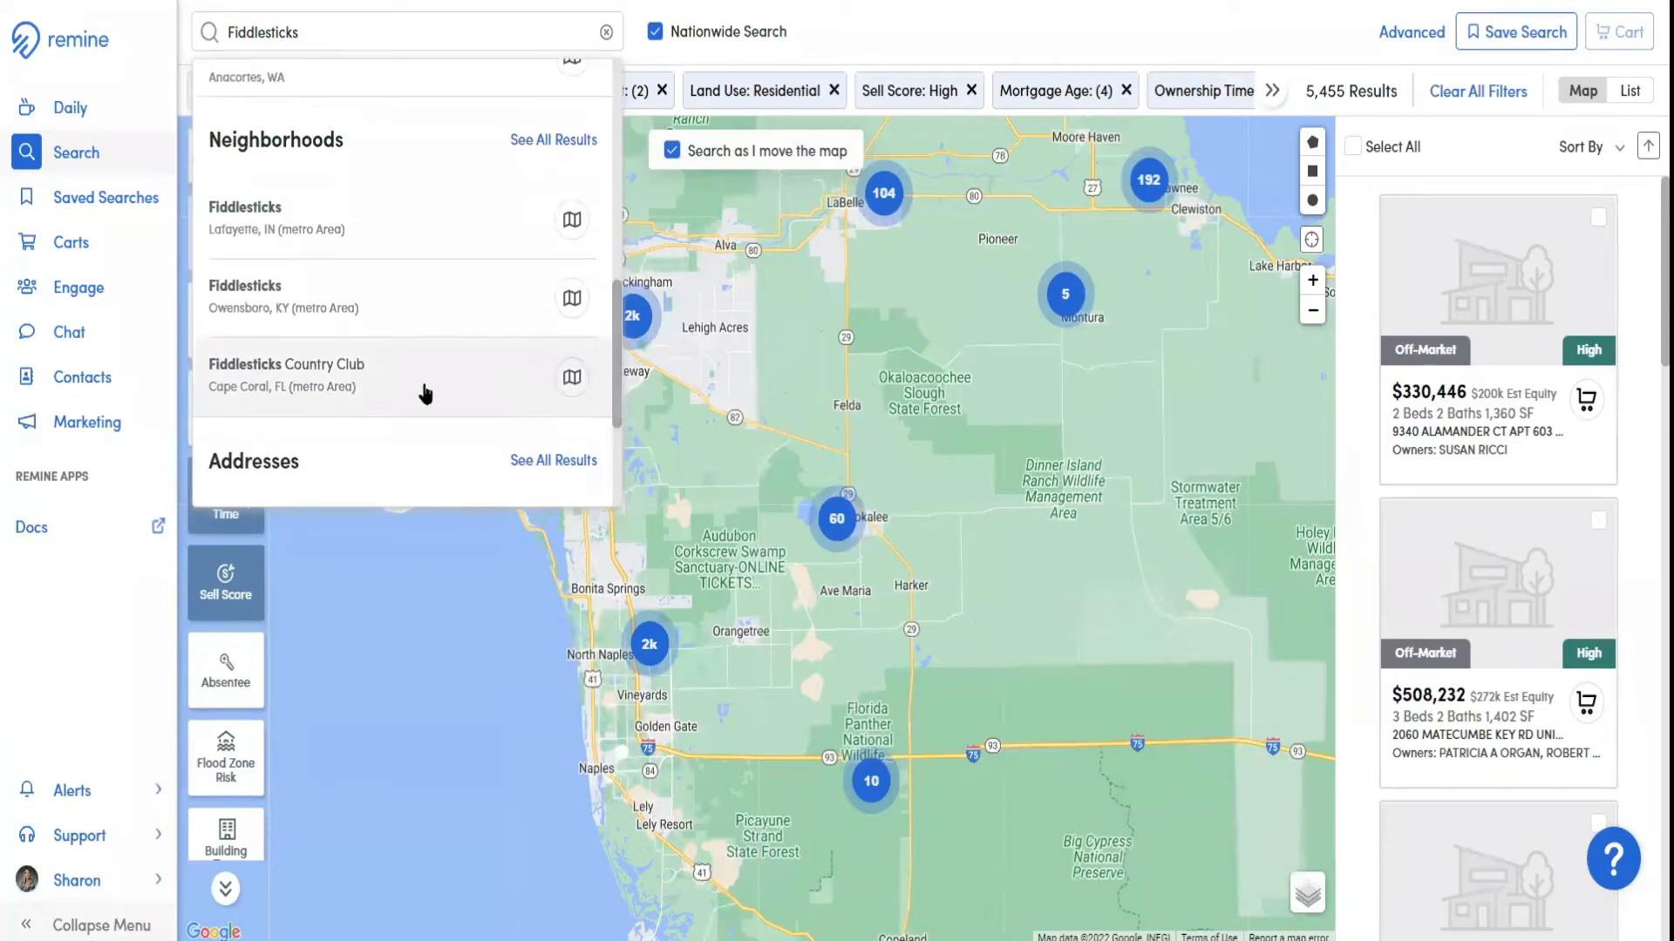
left_click(342, 366)
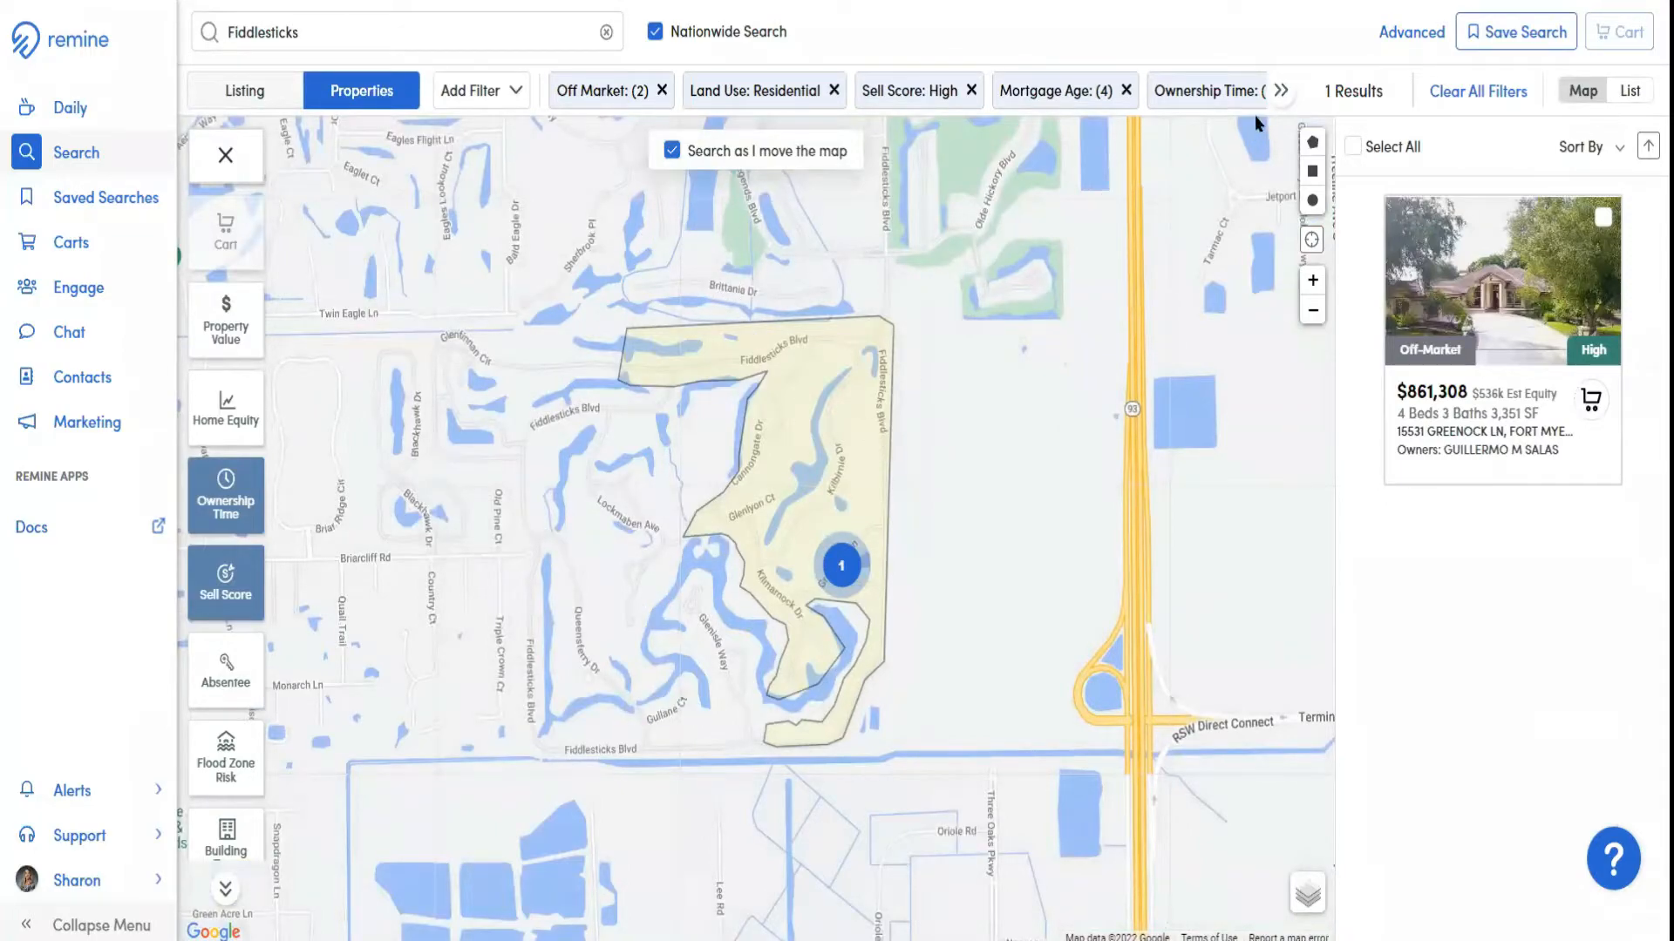
Remove the Mortgage Age, Ownership Time, Sell Score, Neighborhoods, Land Use and Off Market filters from the property search
left_click(1126, 91)
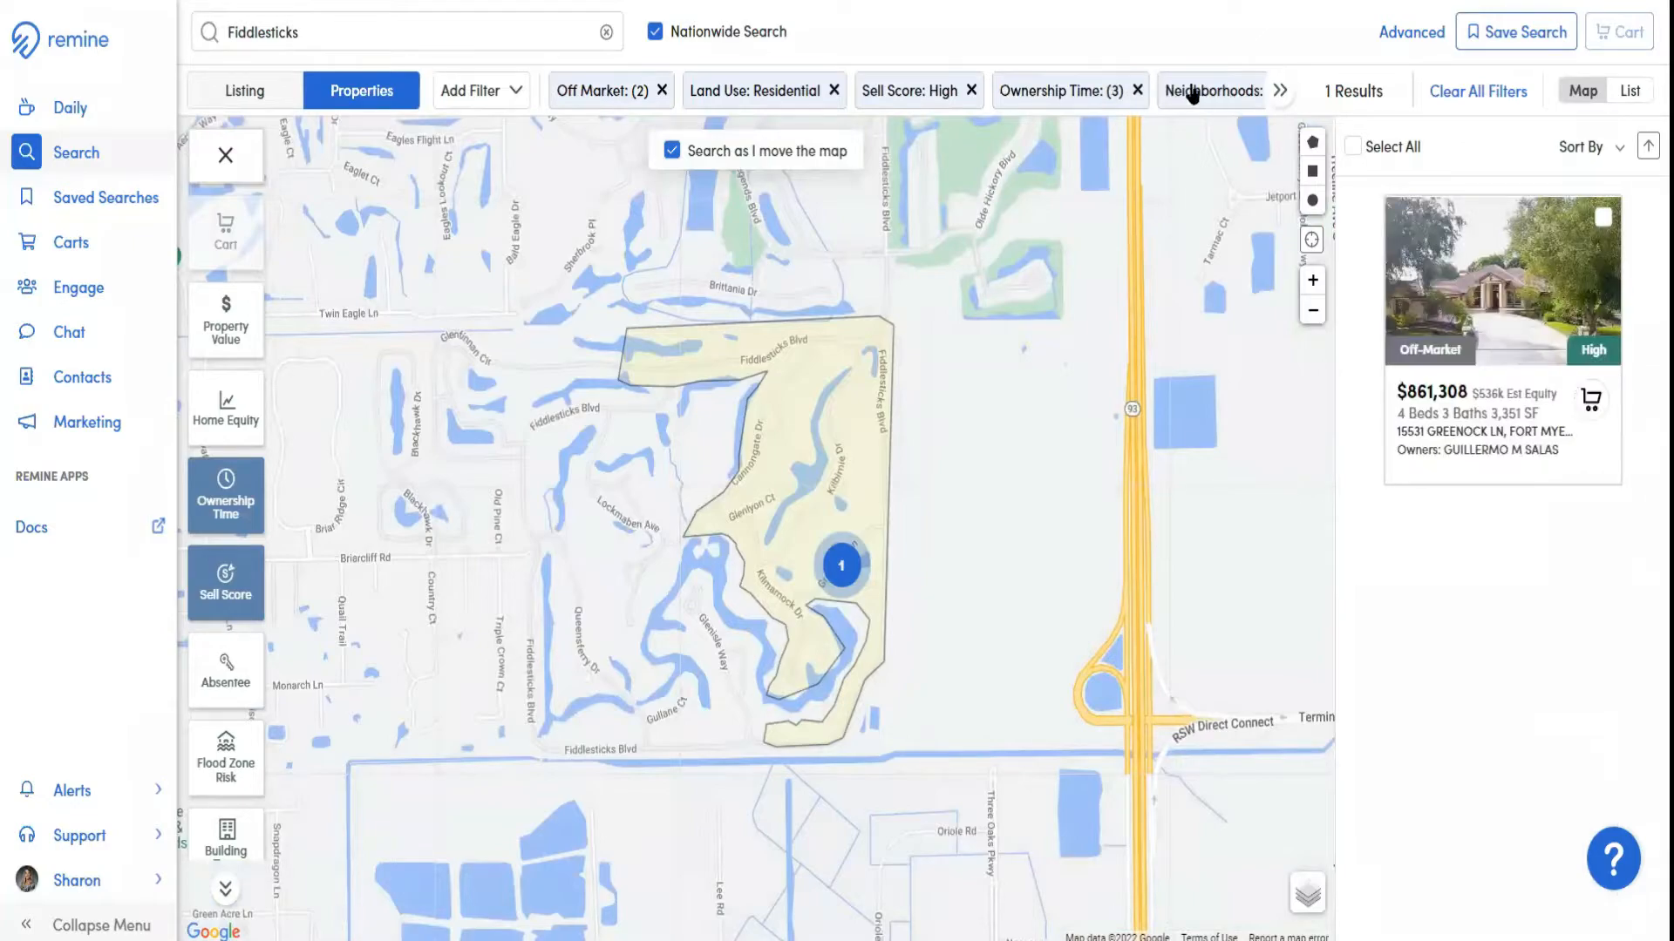
left_click(1135, 91)
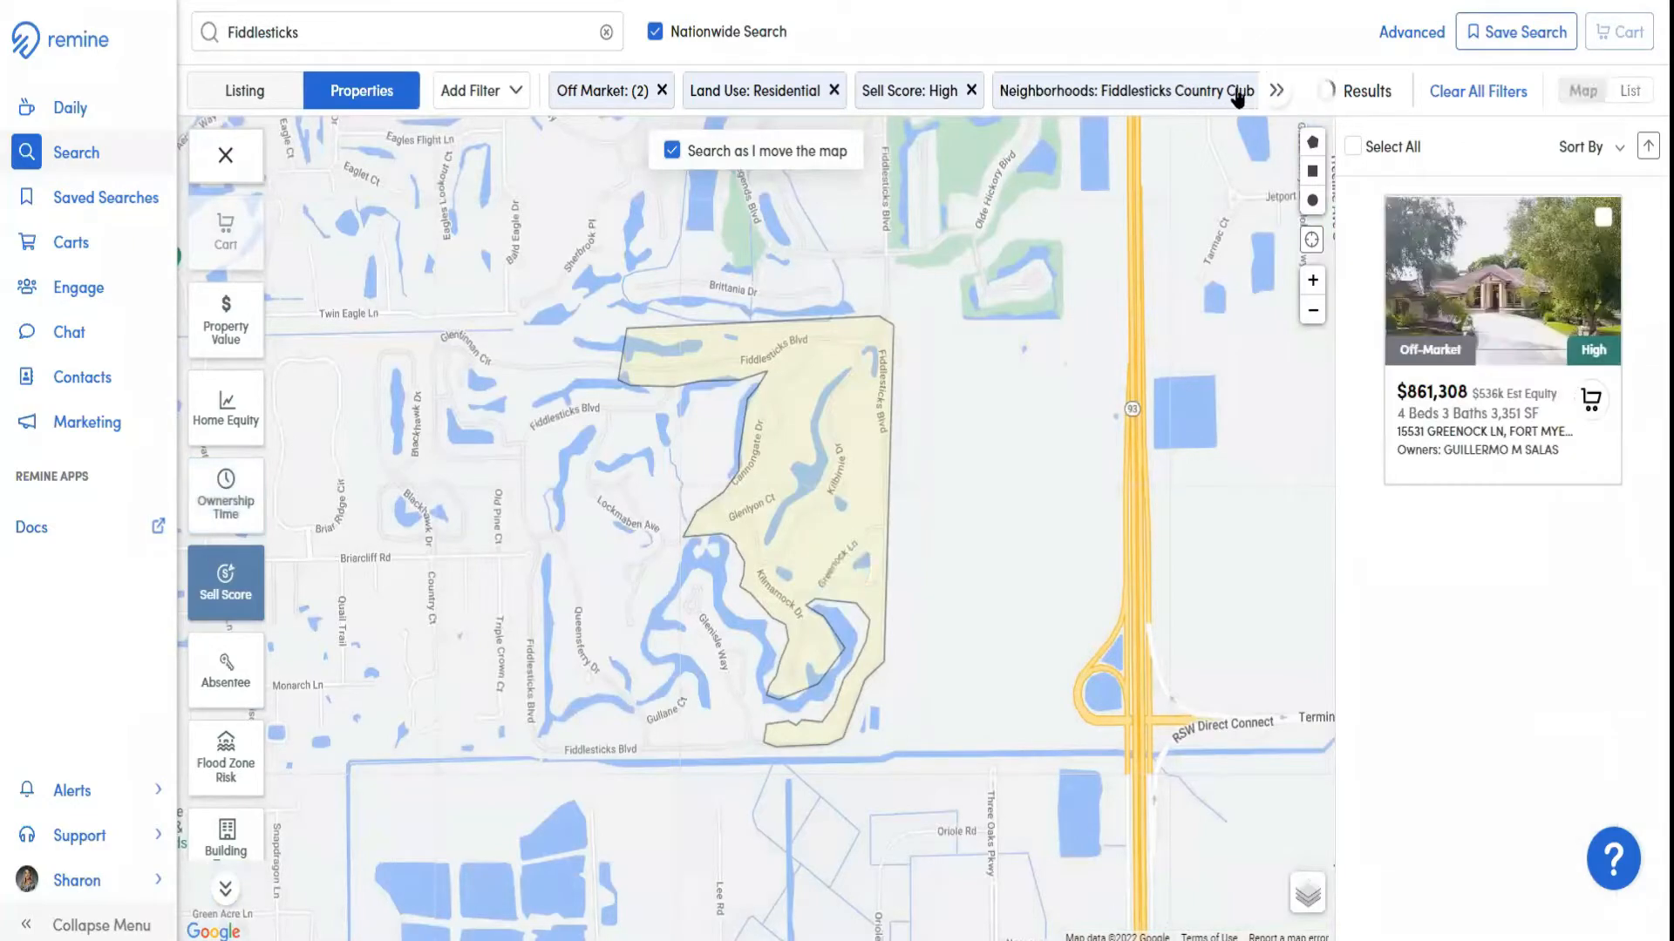
left_click(971, 91)
left_click(1131, 91)
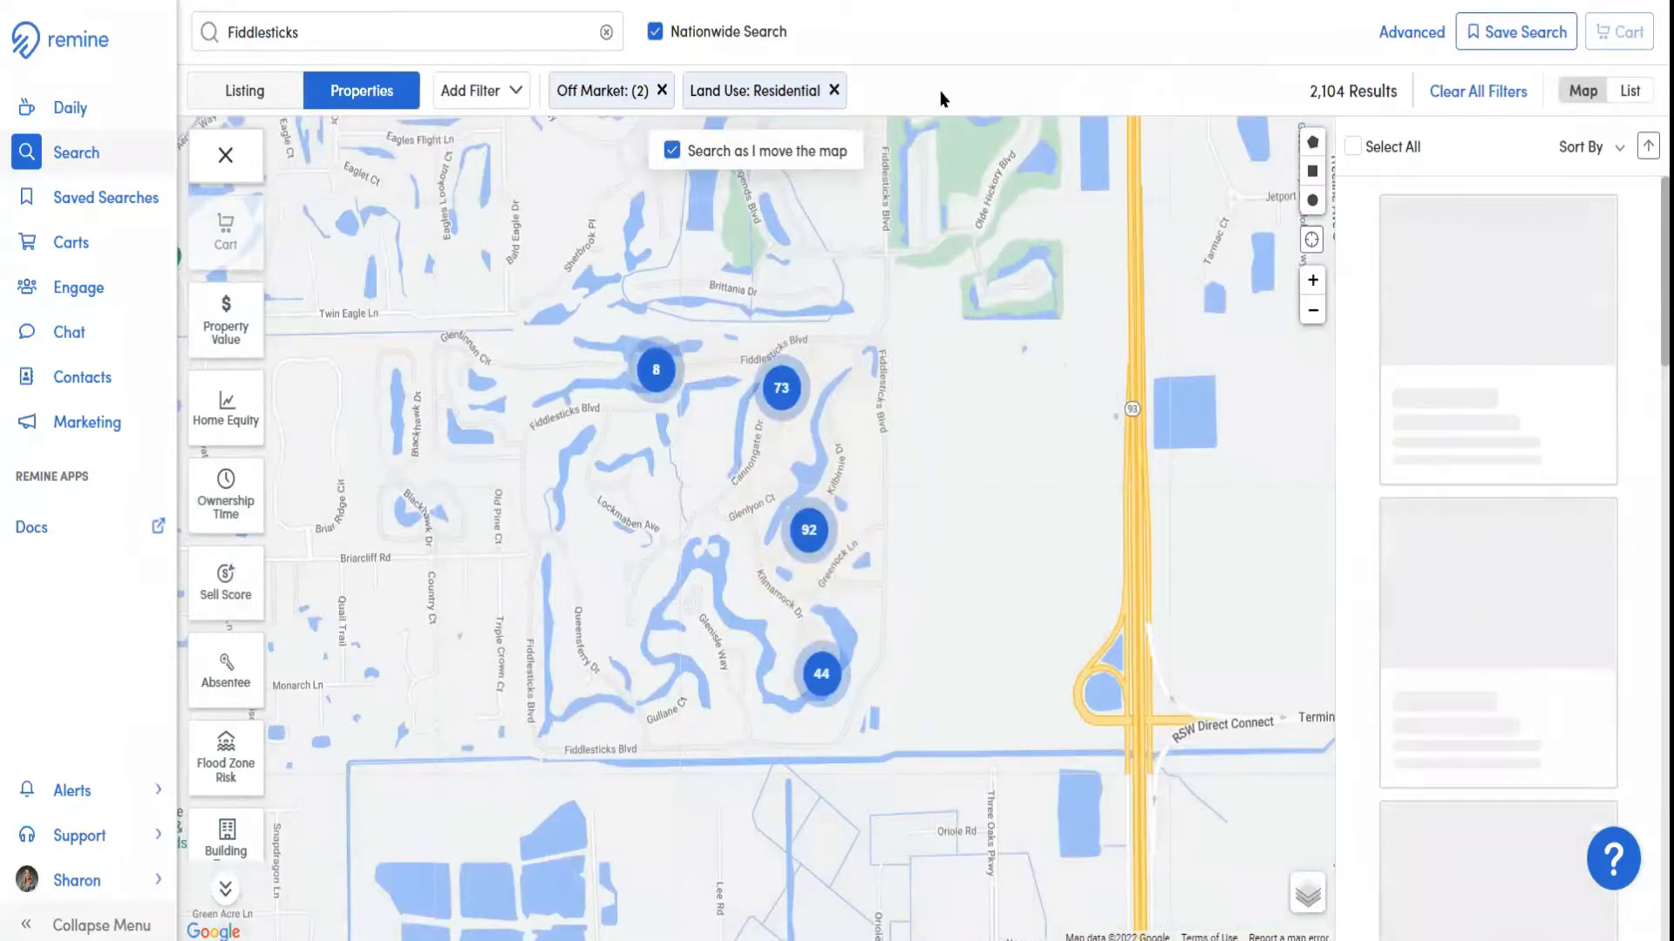
left_click(834, 91)
left_click(663, 91)
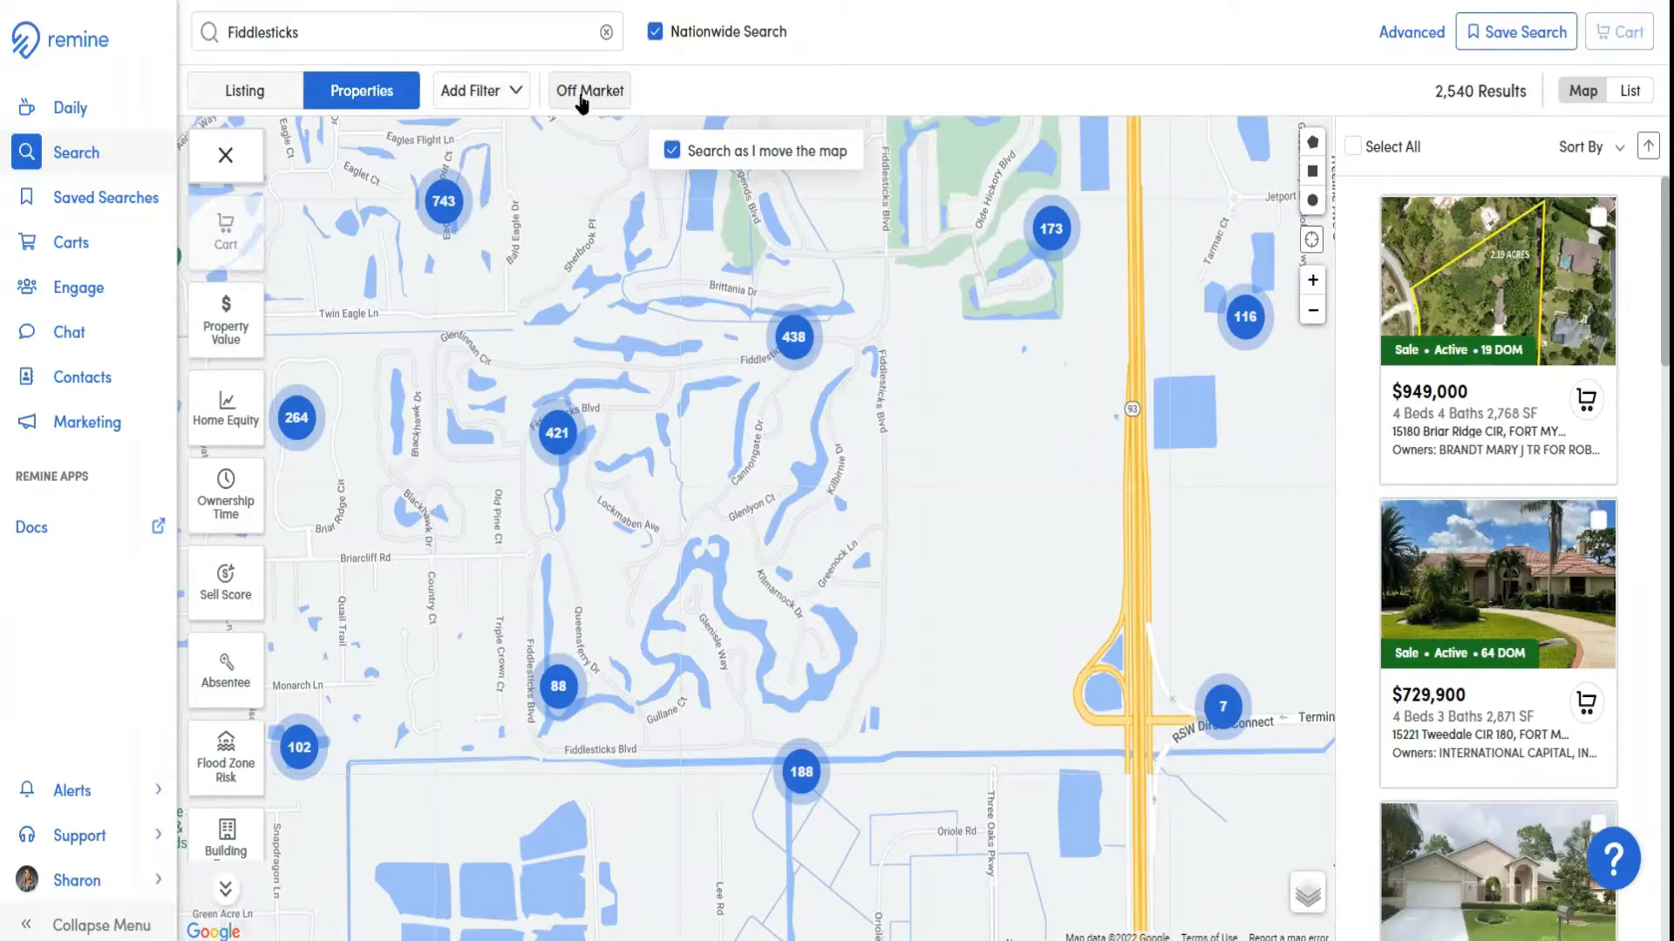
Look through the residential filters available to add, unpin and re-pin Off Market, and close the list
left_click(517, 97)
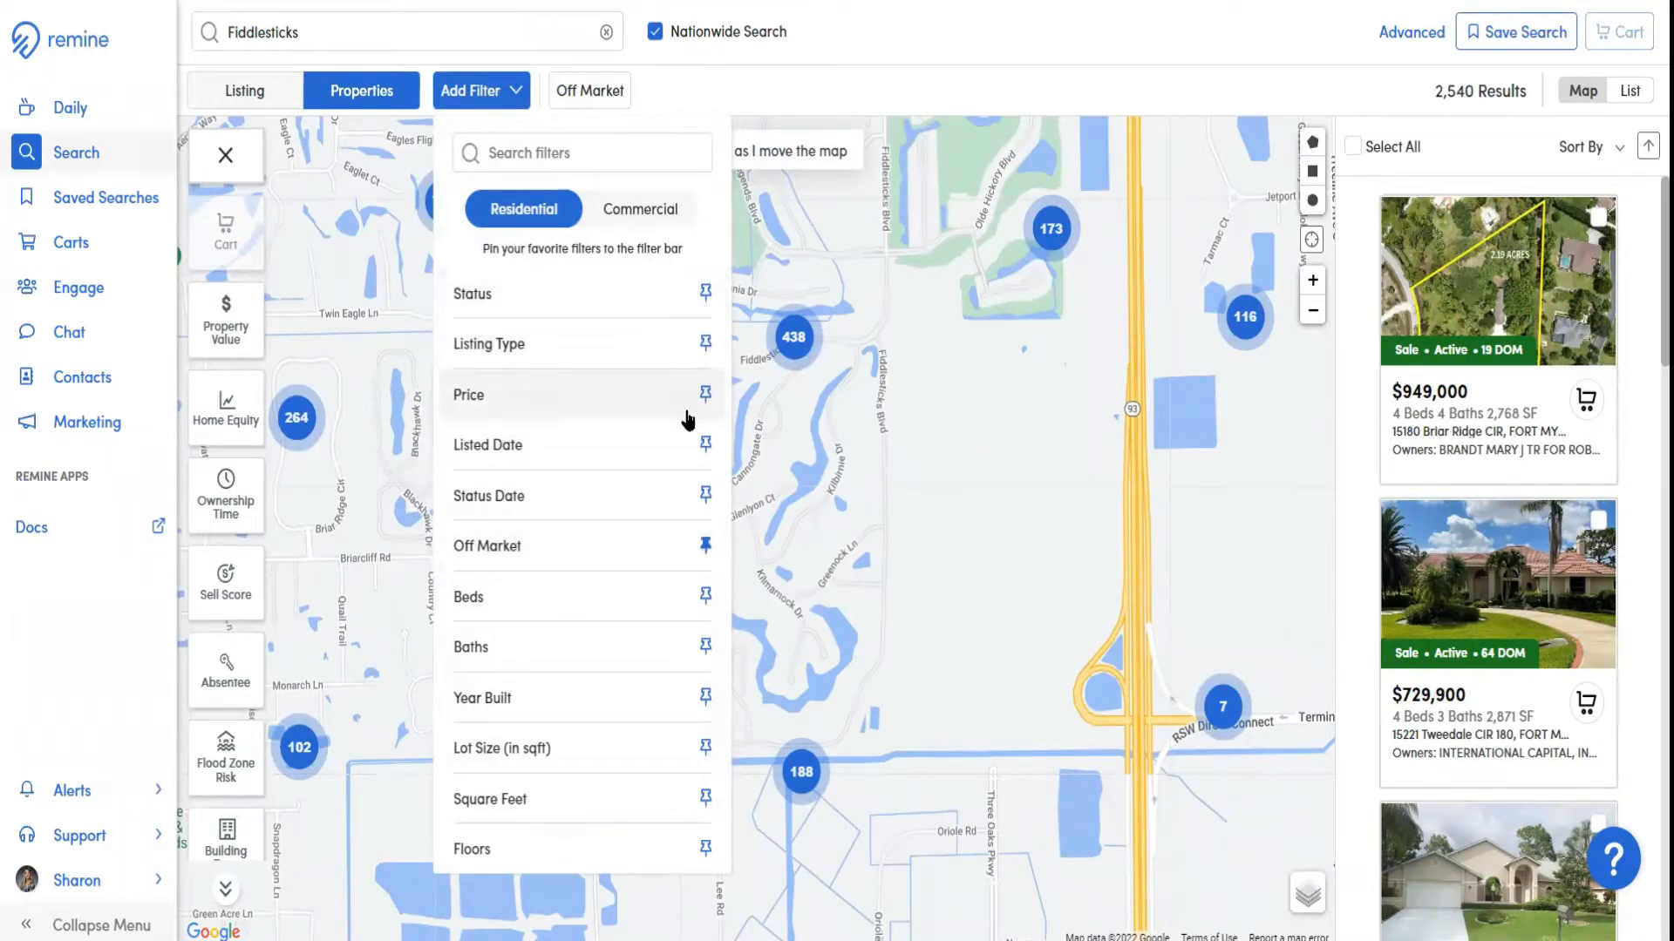
scroll(695, 627, "down", 3)
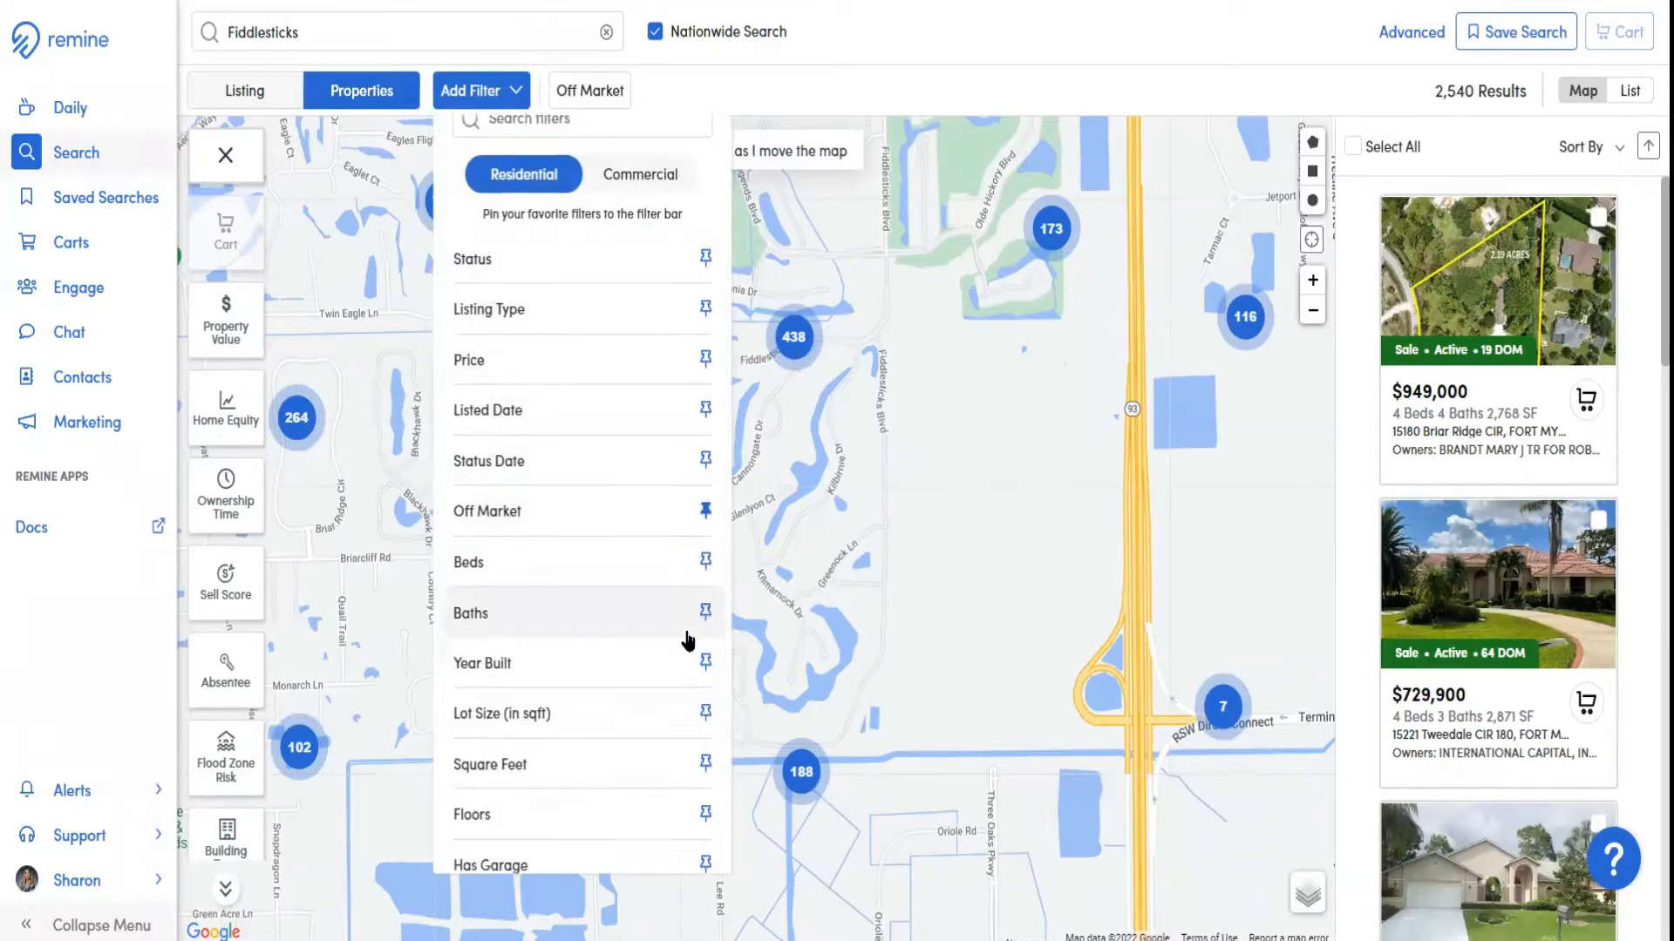
scroll(688, 643, "up", 3)
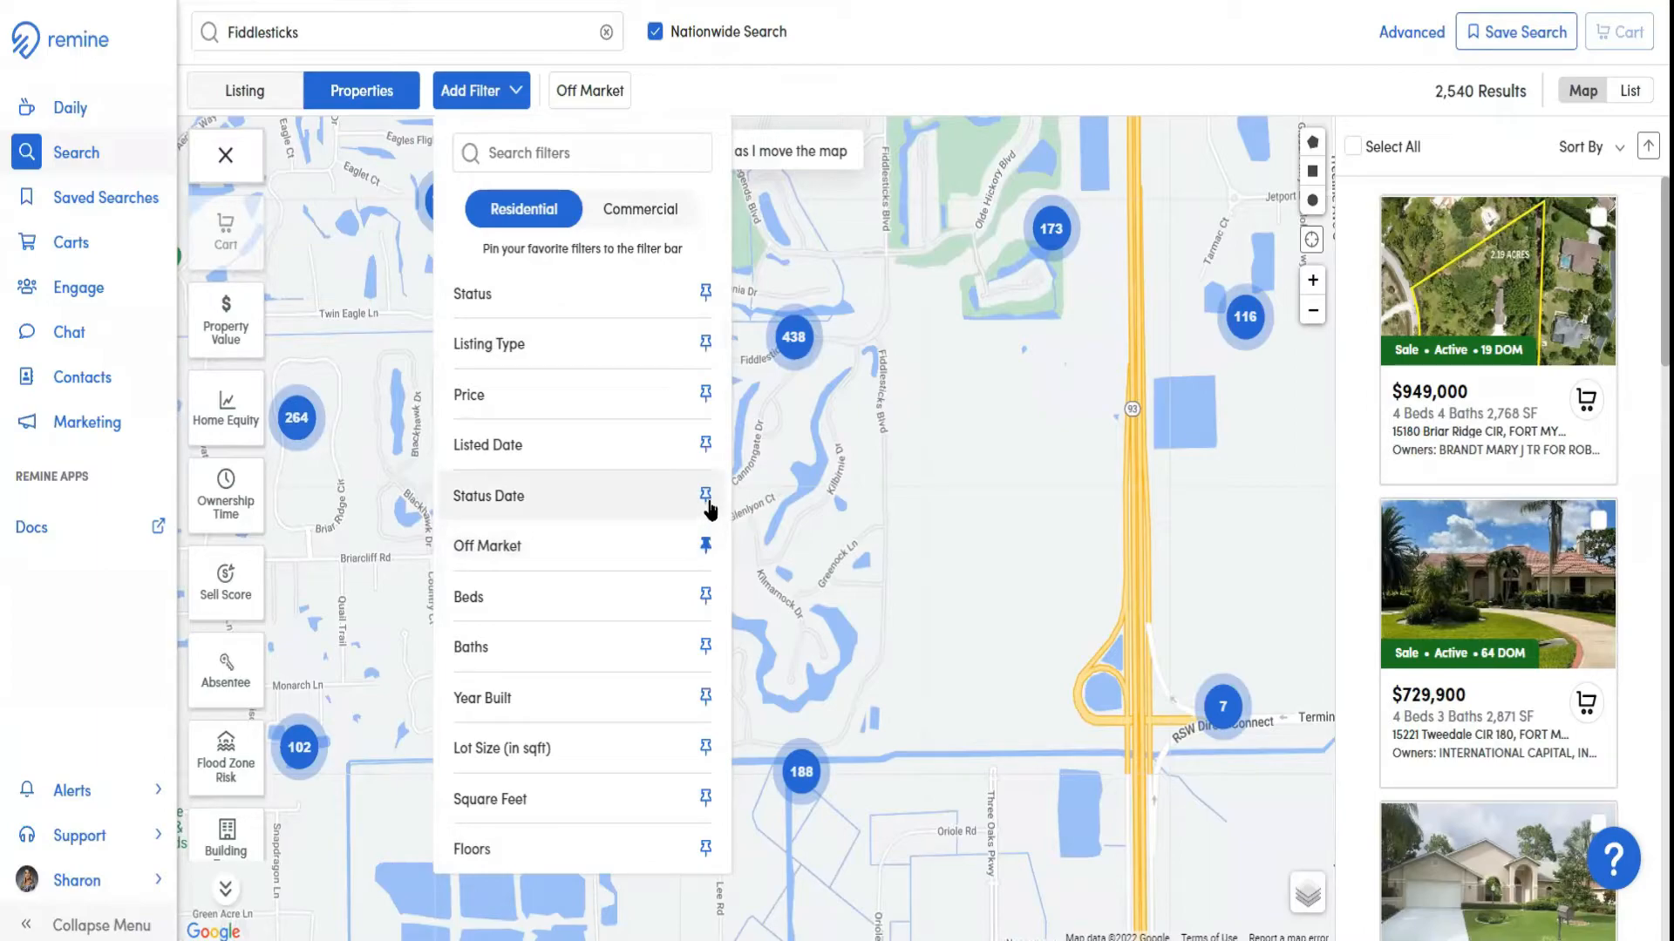
left_click(706, 546)
left_click(706, 549)
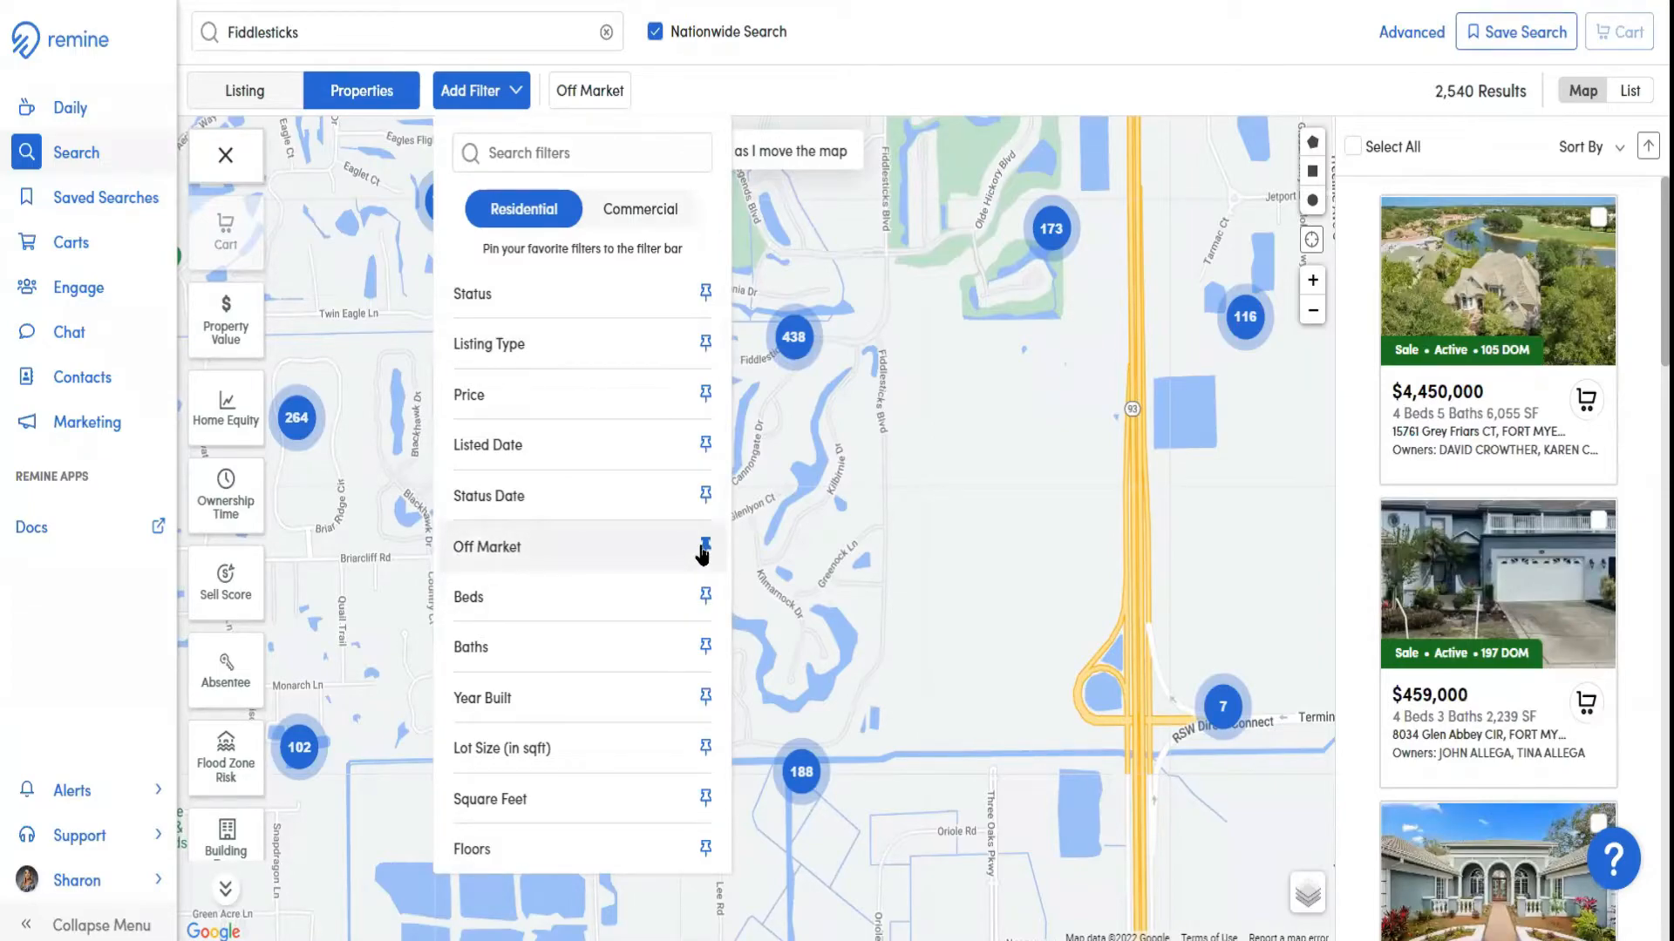
left_click(726, 96)
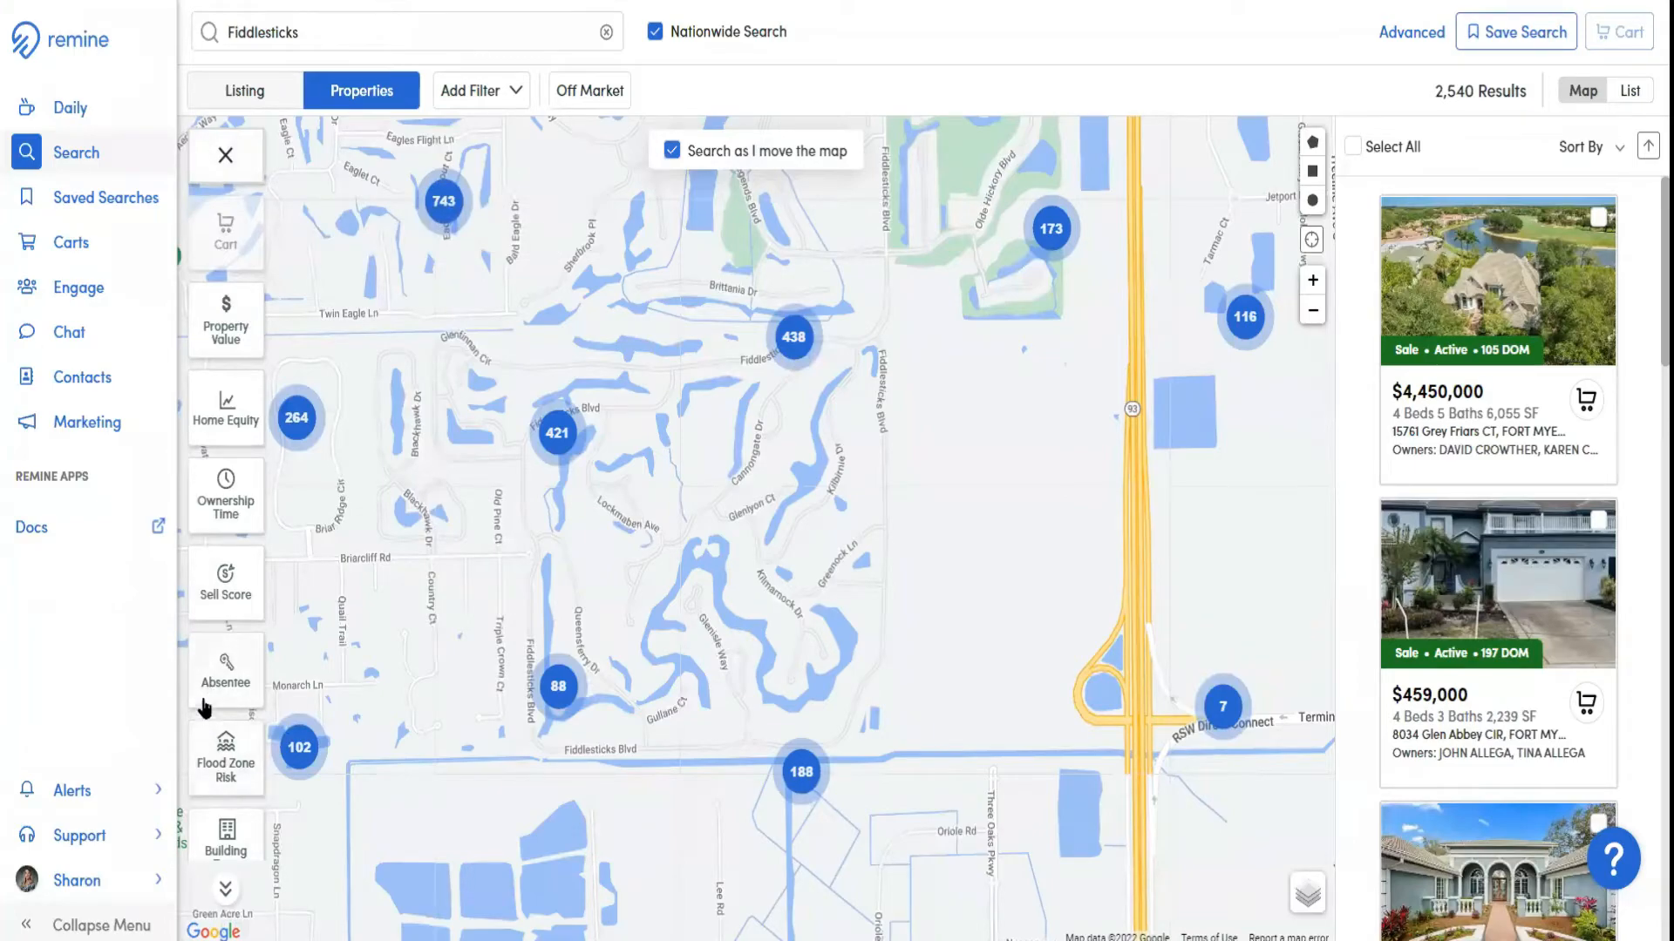
Look through the Property Value and Home Equity ranges, and open the Ownership Time layer
left_click(227, 330)
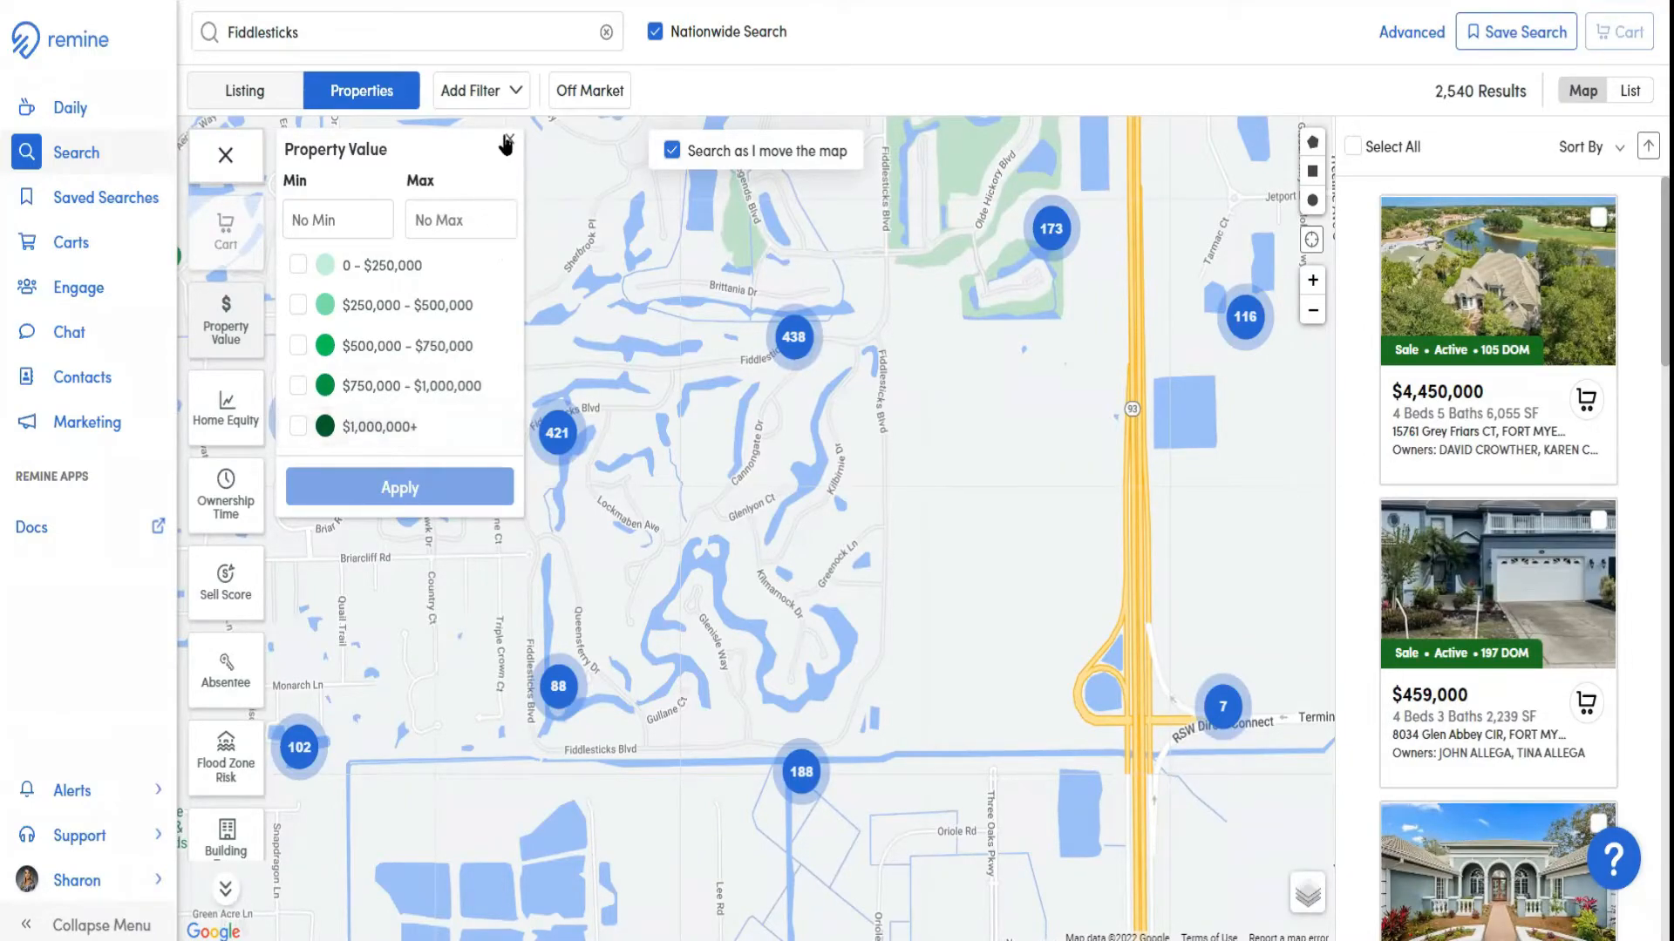
left_click(508, 133)
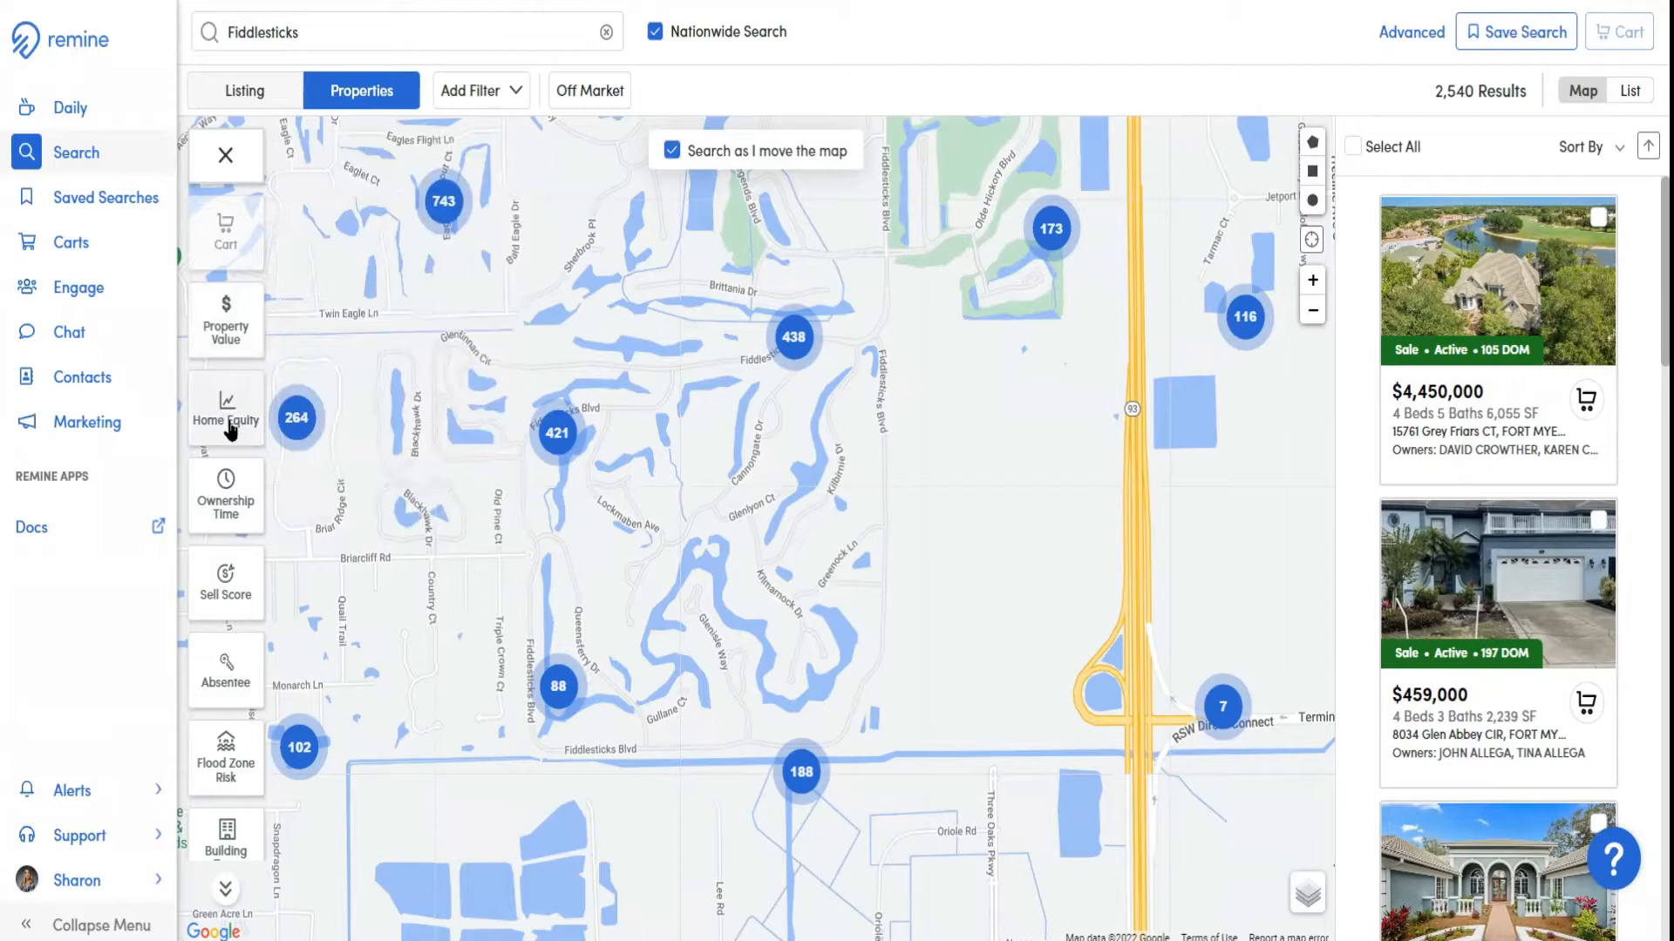
left_click(227, 422)
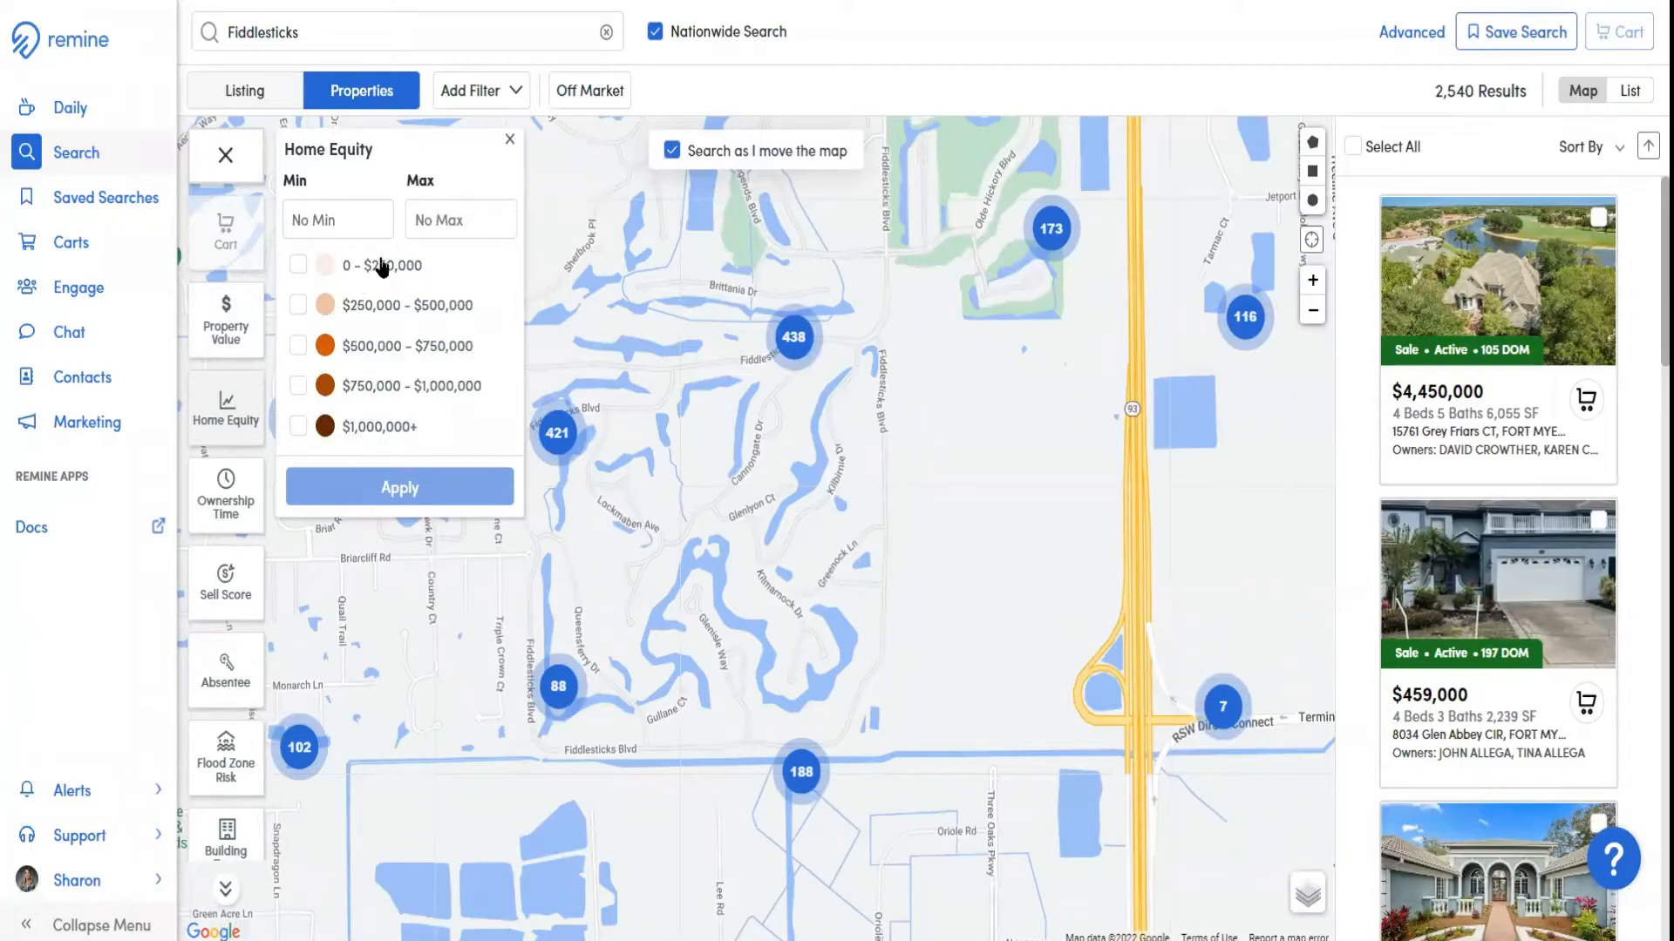
left_click(509, 143)
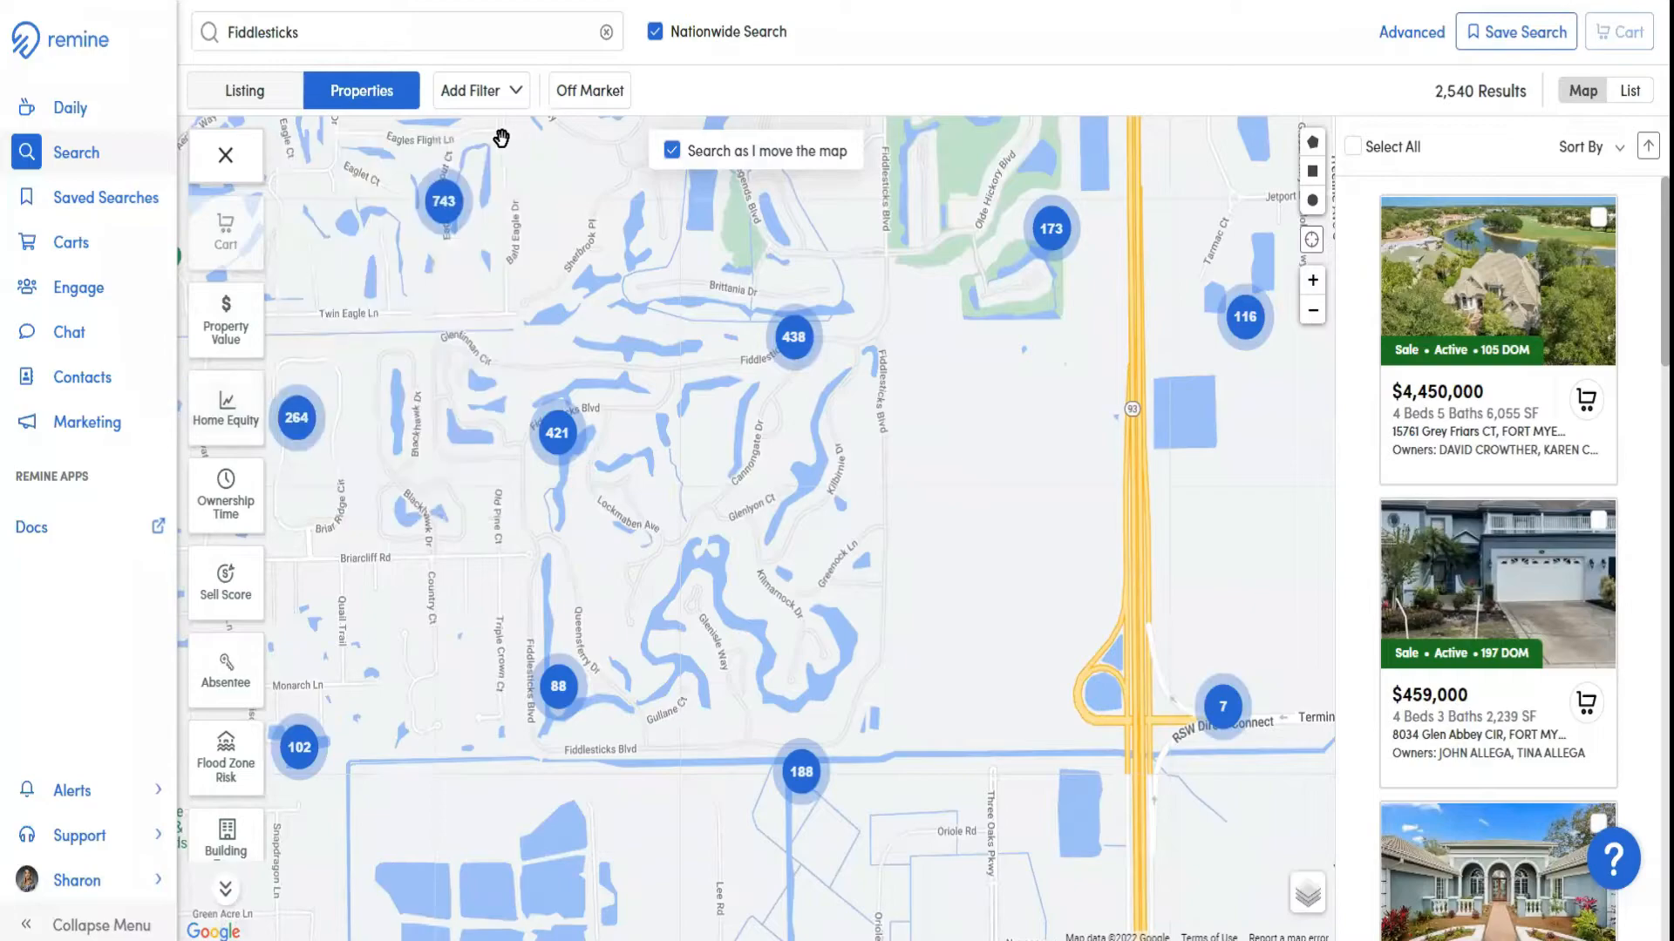
scroll(242, 403, "down", 1)
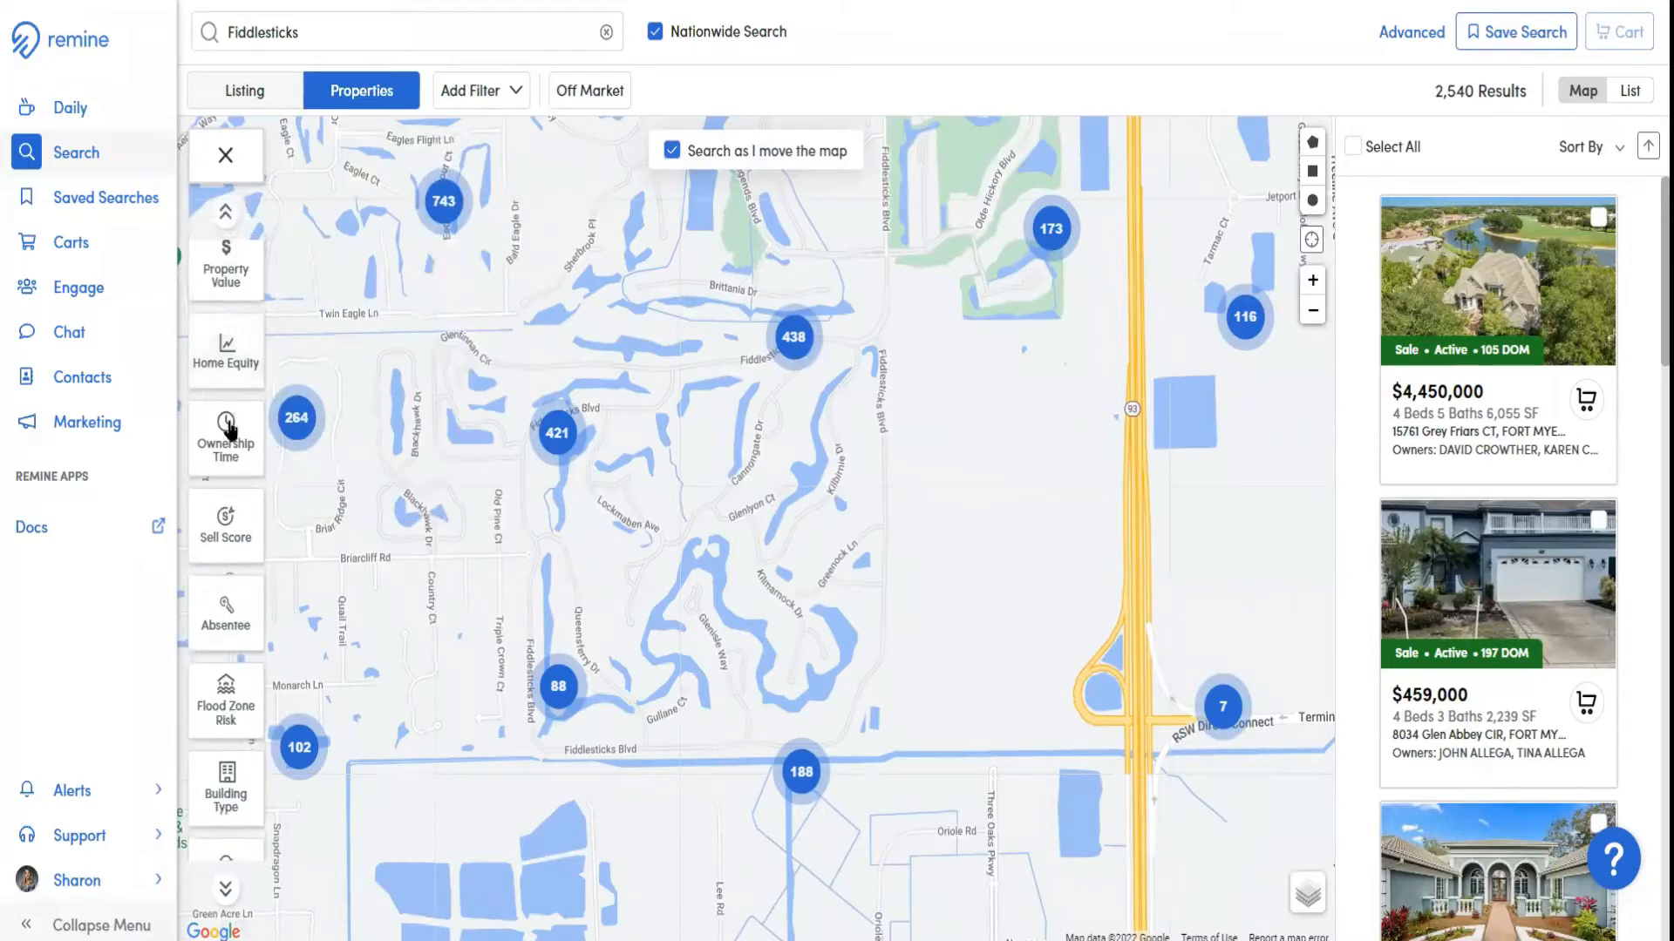
left_click(212, 445)
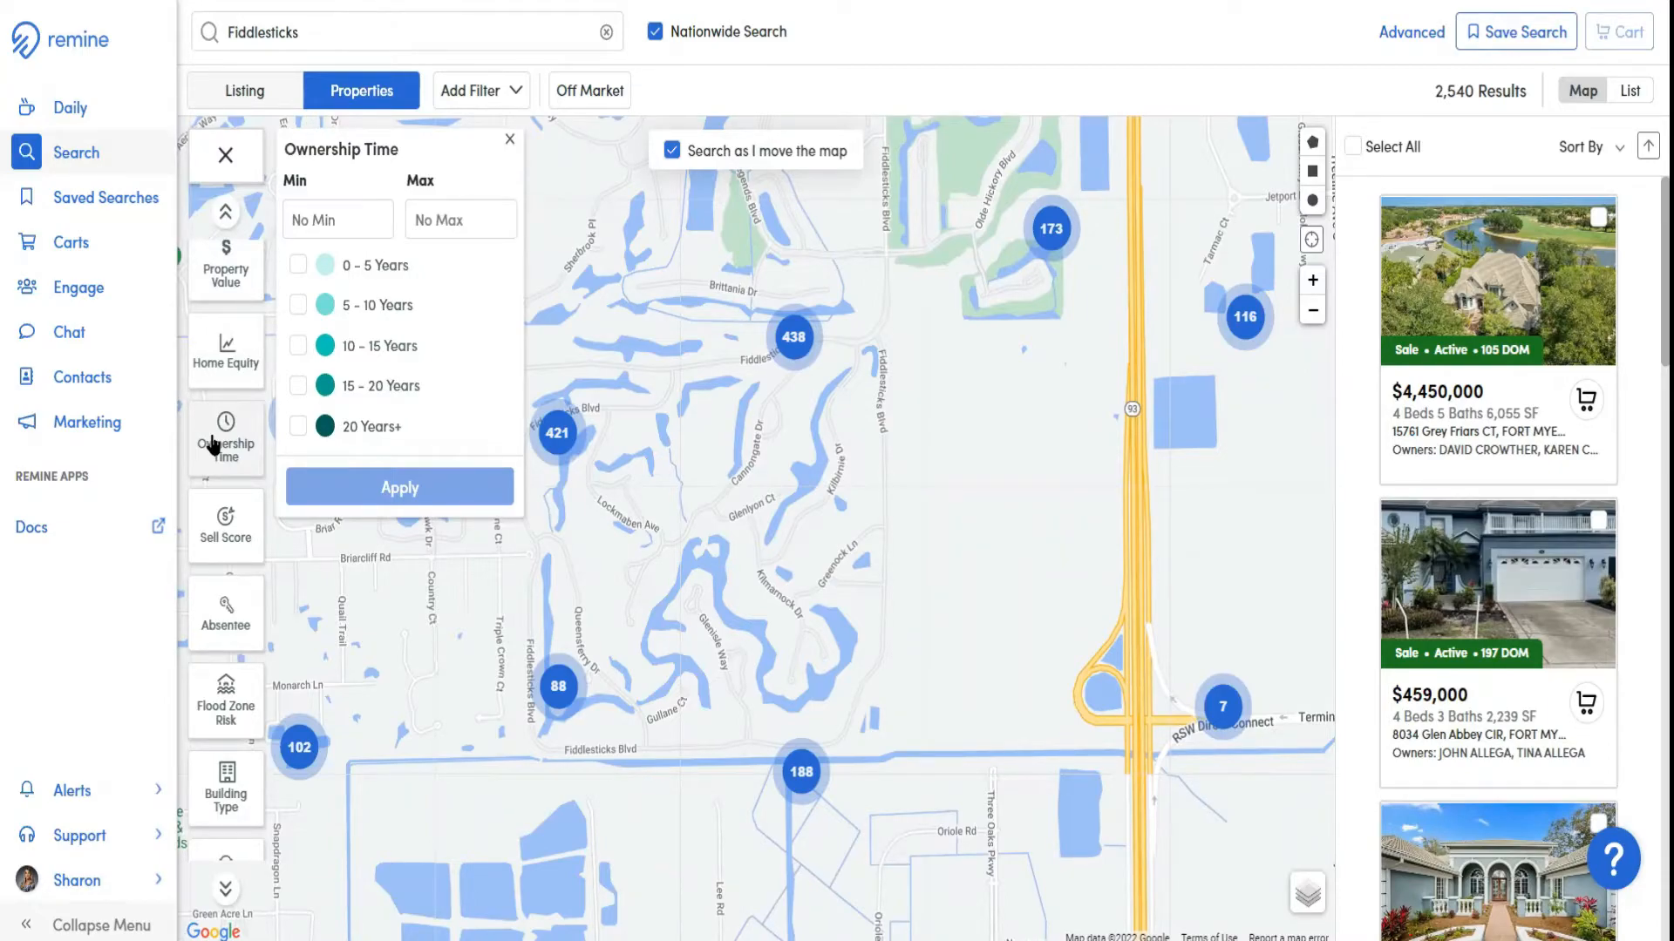
Try the 15 – 20 Years and 20 Years+ ownership ranges and the custom limits, and clear the selected ranges
left_click(298, 388)
left_click(298, 427)
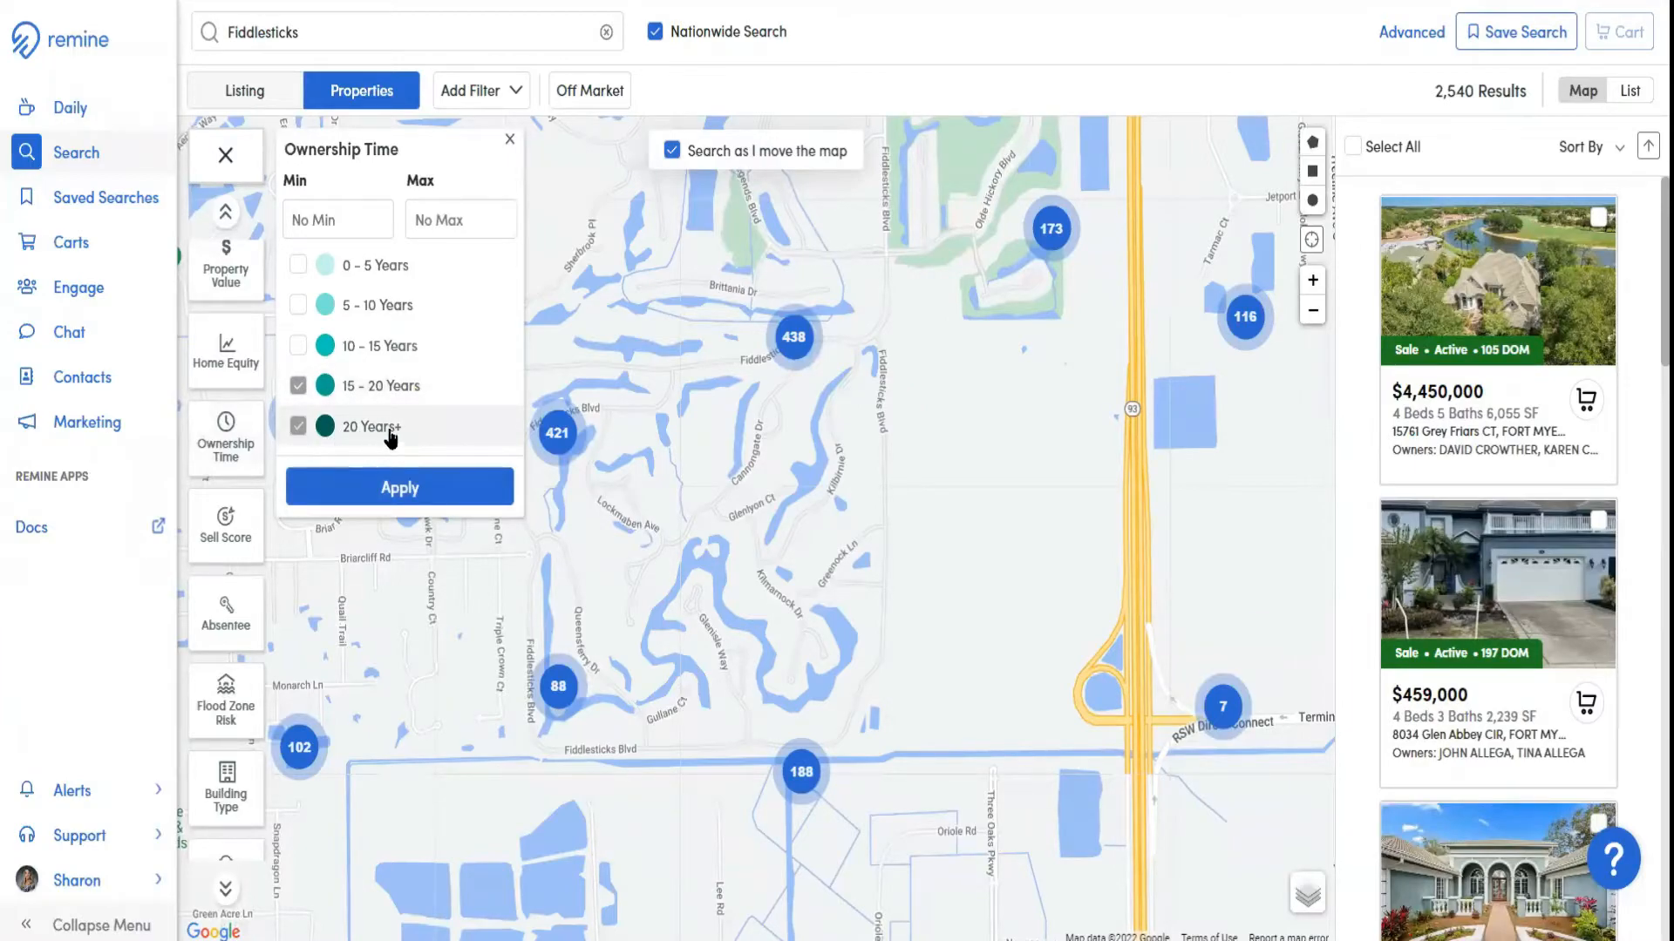
left_click(298, 386)
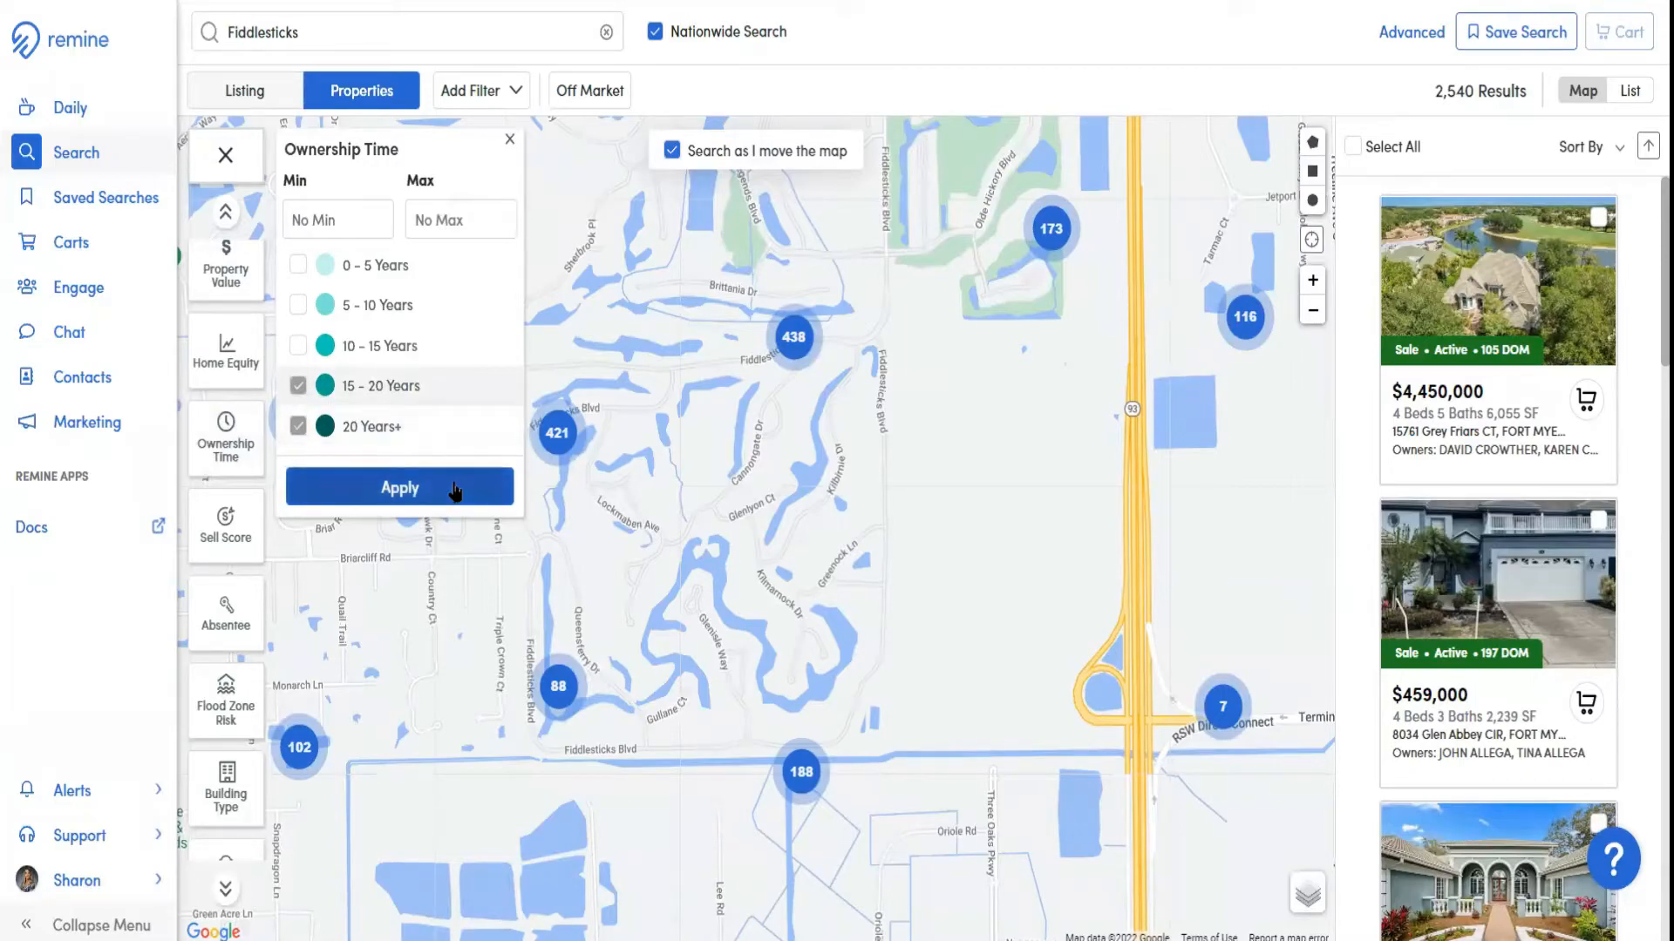
left_click(296, 386)
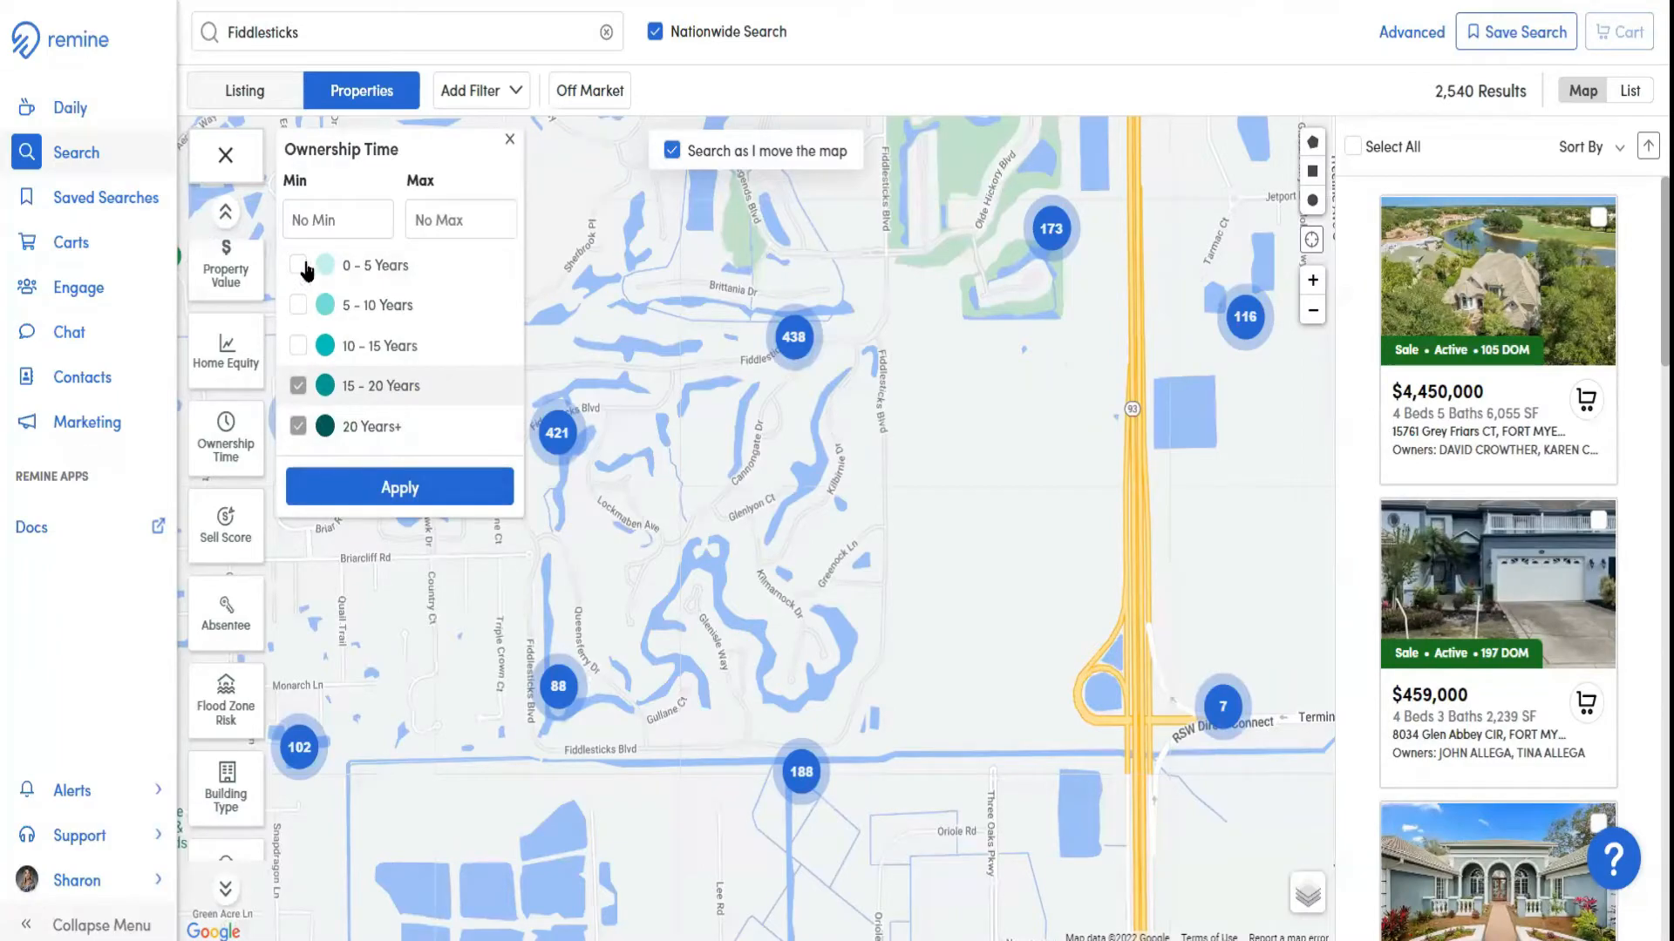
left_click(326, 220)
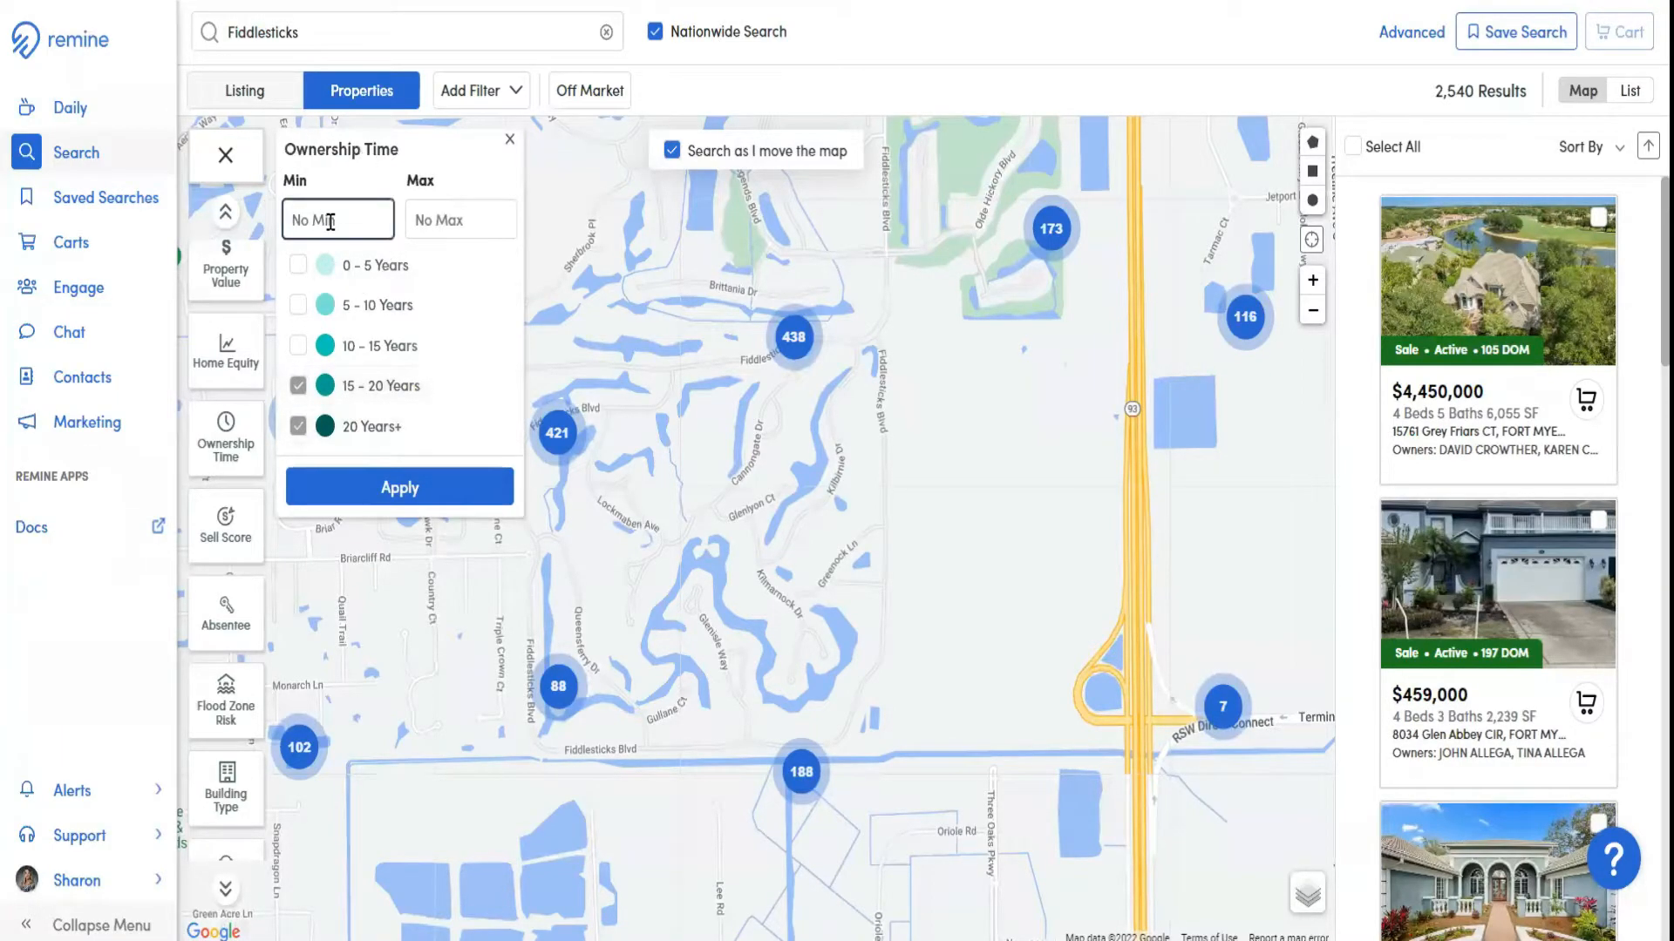
left_click(424, 220)
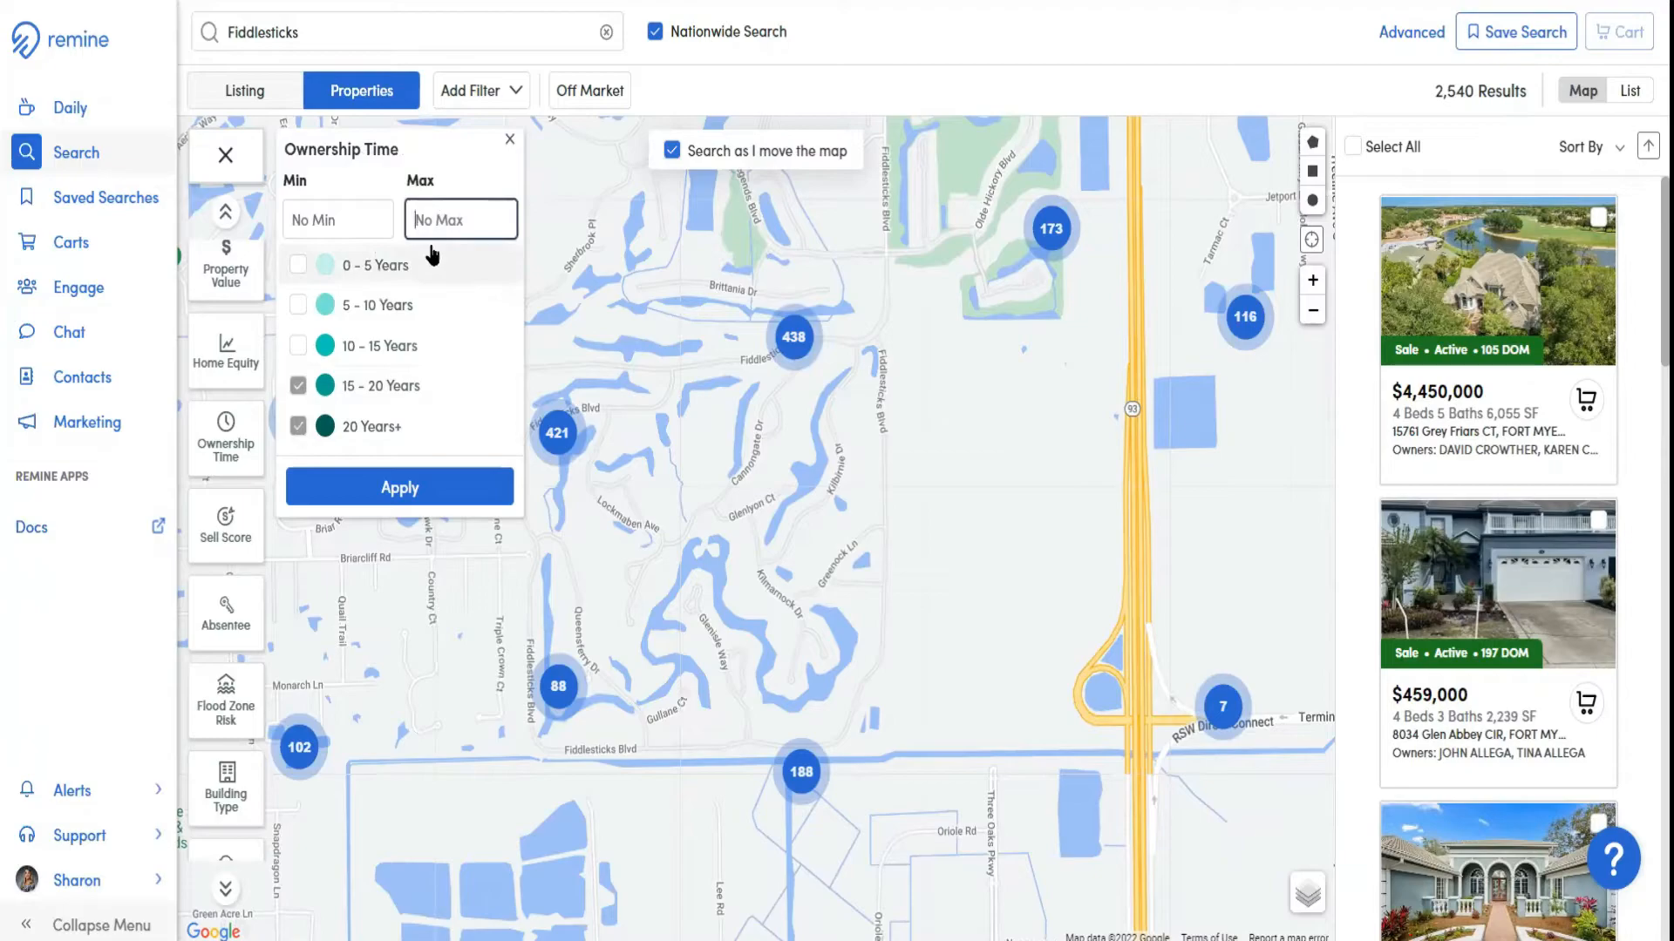
left_click(327, 221)
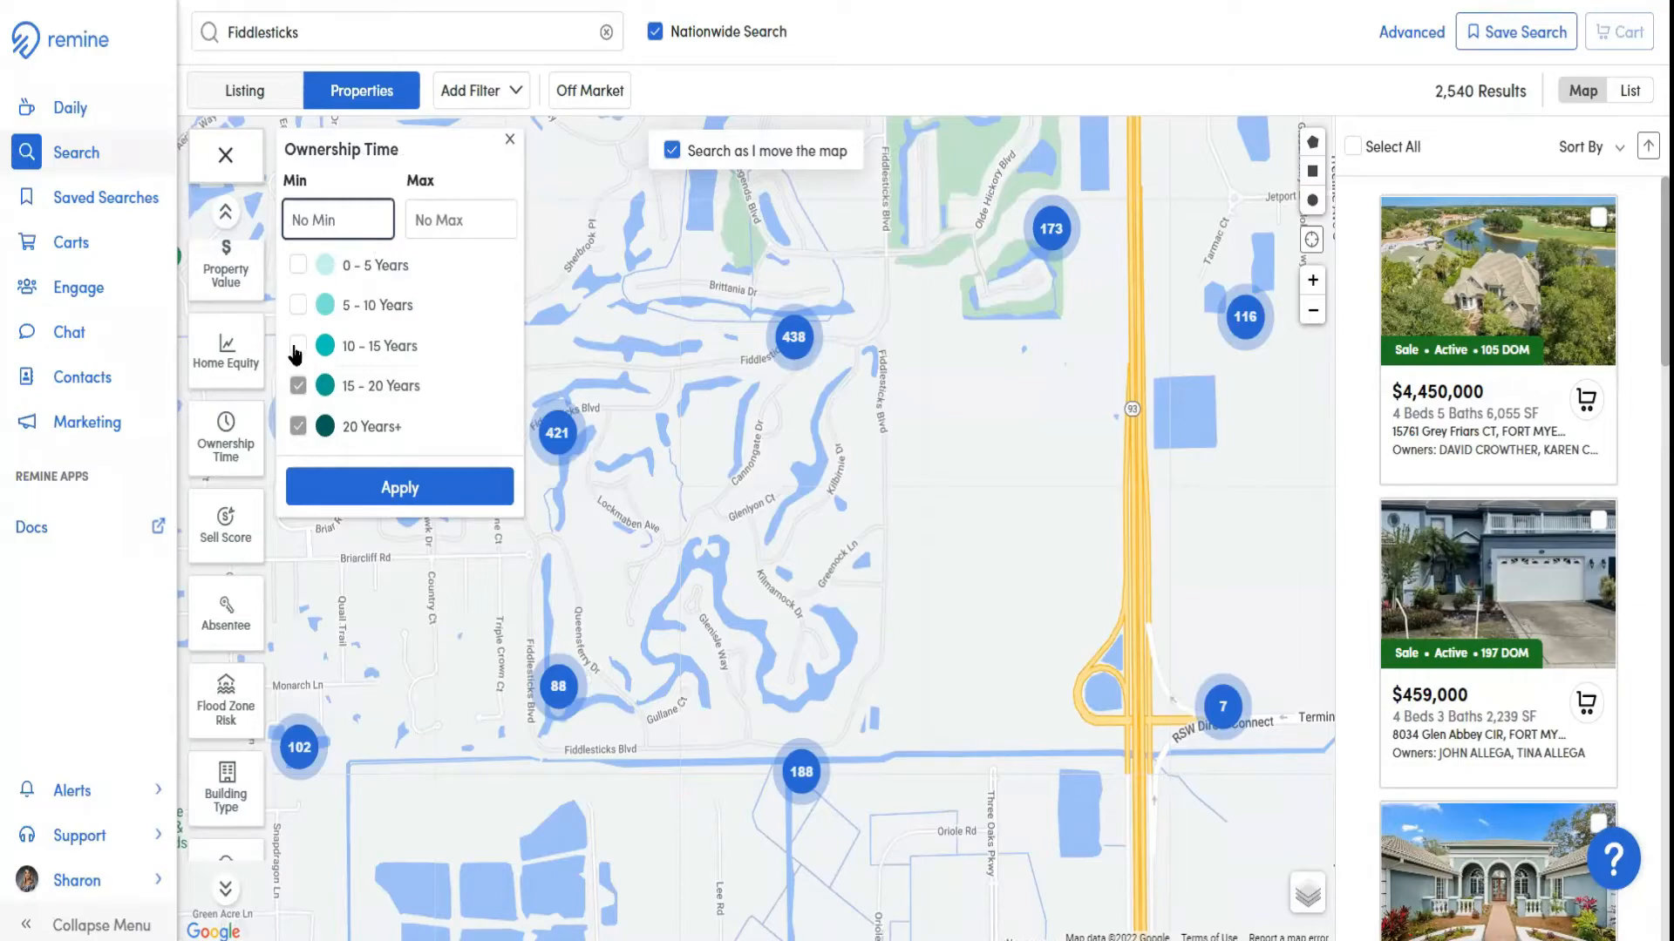
left_click(297, 385)
left_click(297, 425)
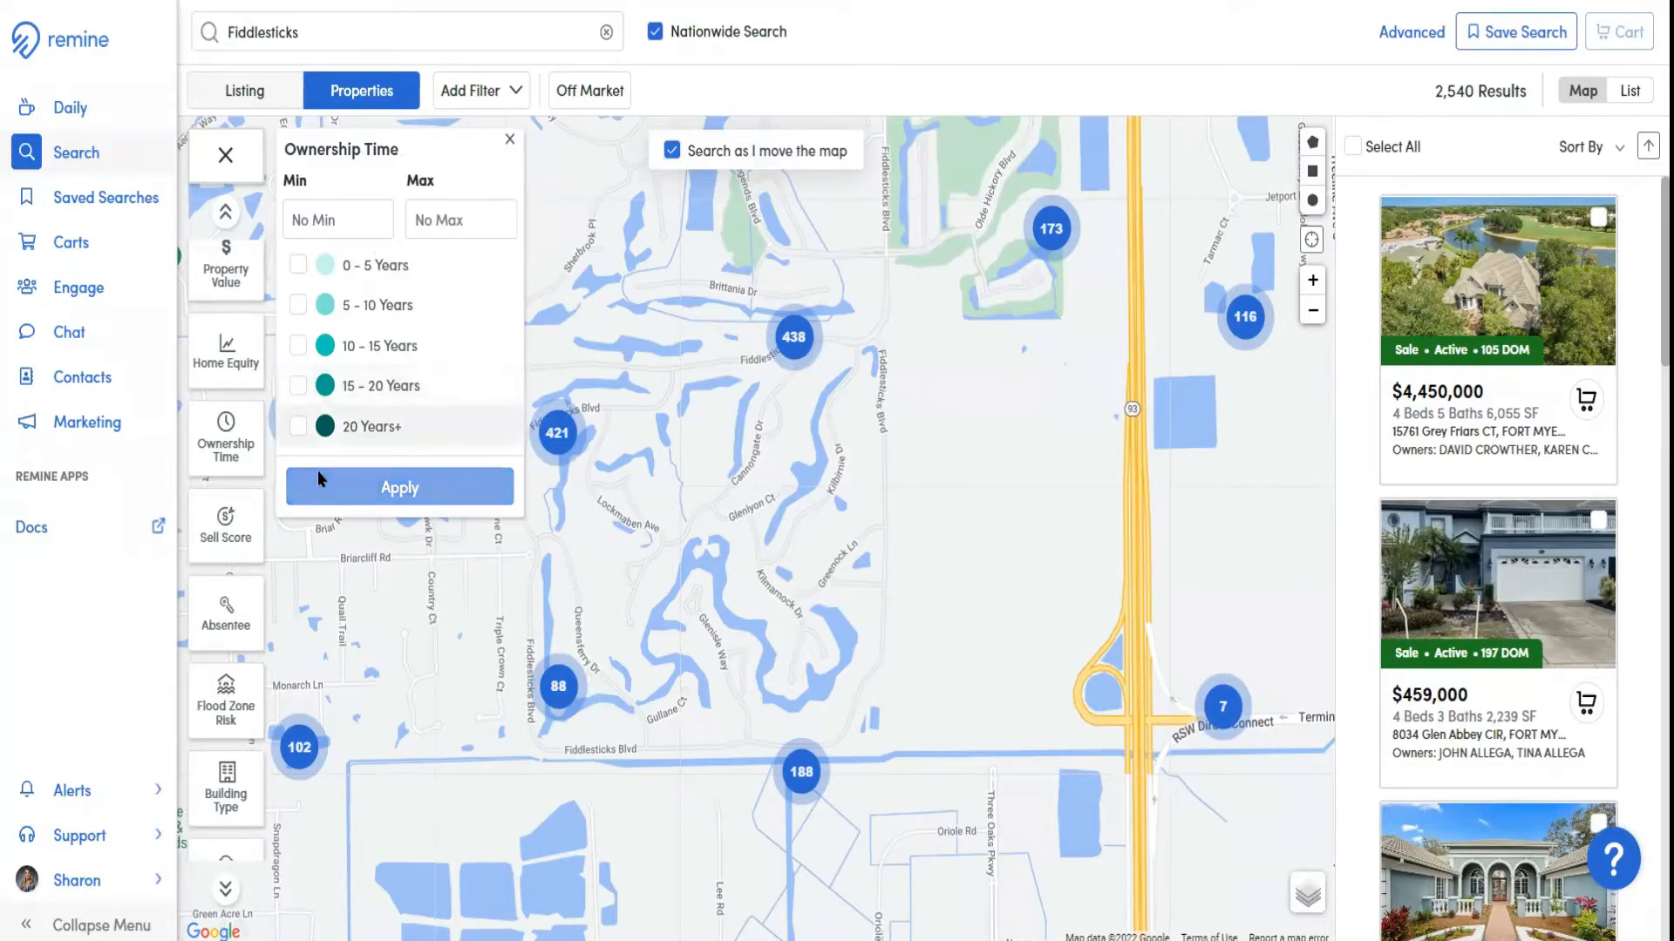
Try a custom minimum ownership time of 7 years and clear it
left_click(316, 222)
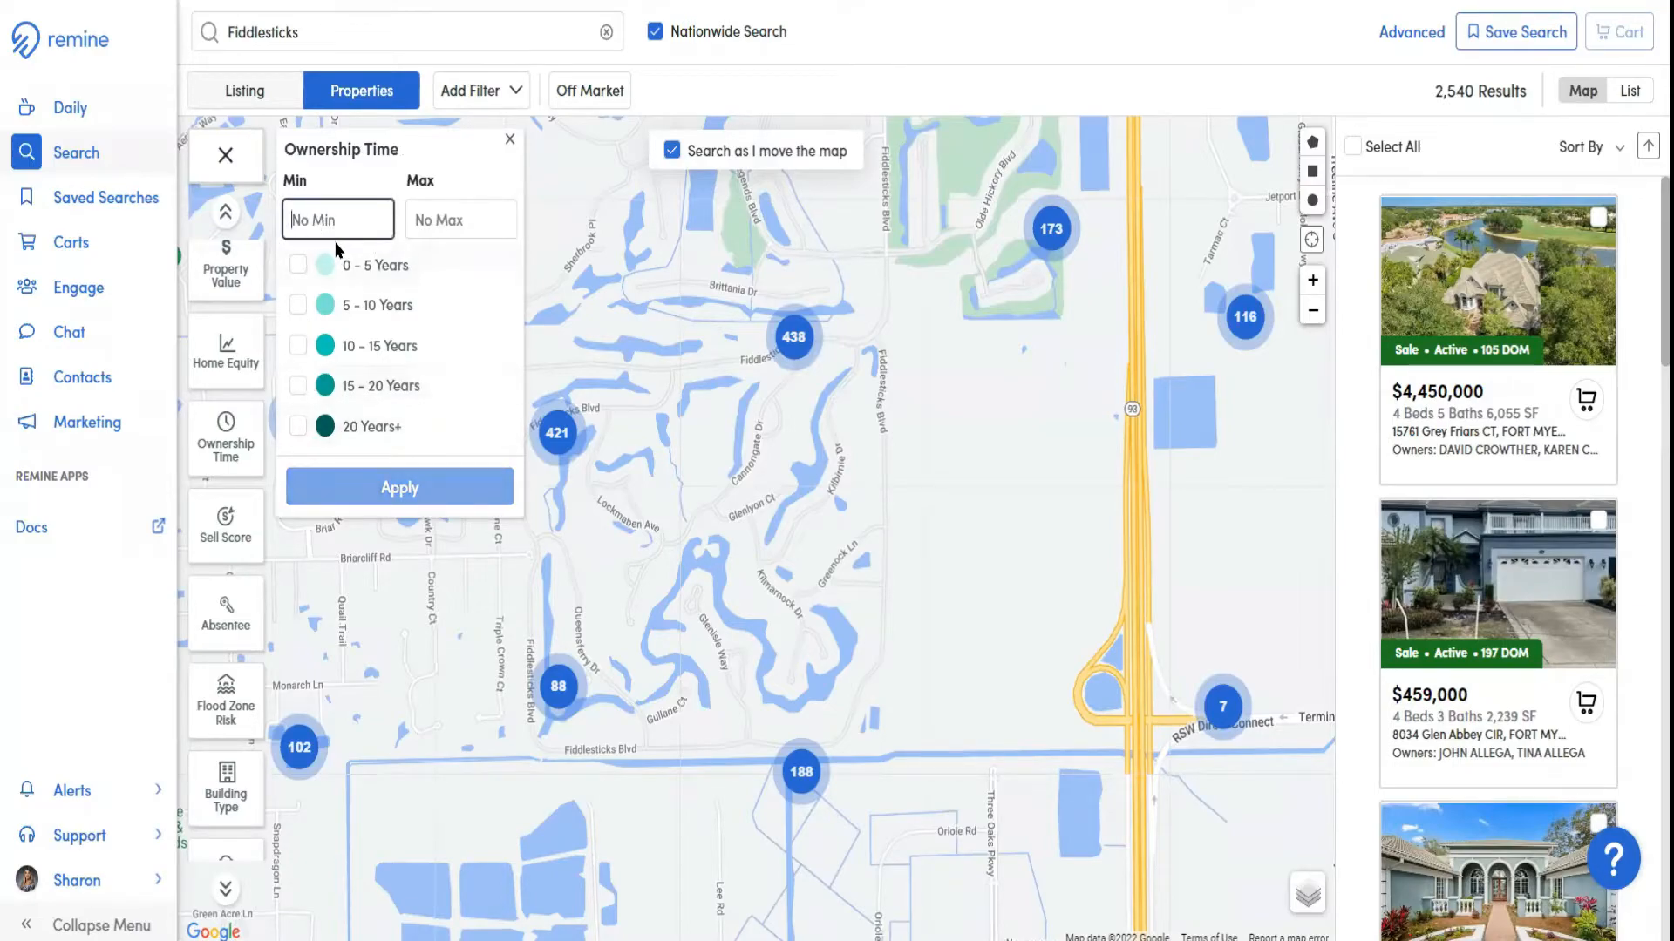
type("7")
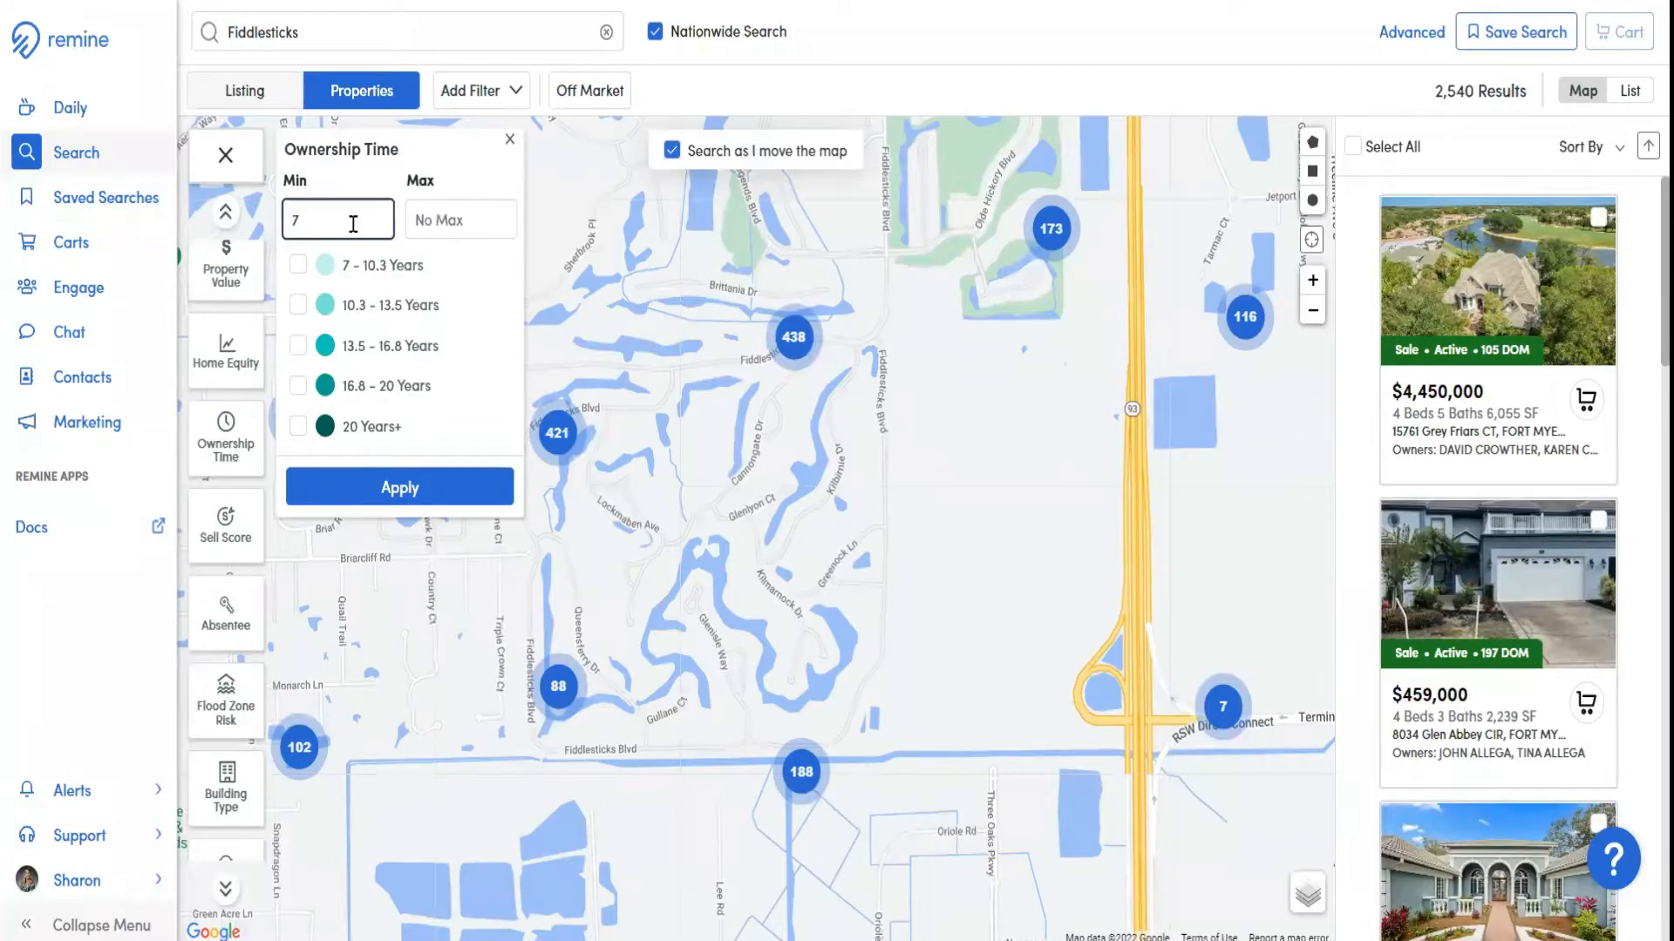
left_click_drag(338, 225, 225, 231)
key("BackSpace")
Filter the properties to ownership times of 15 – 20 Years and 20 Years+
left_click(297, 385)
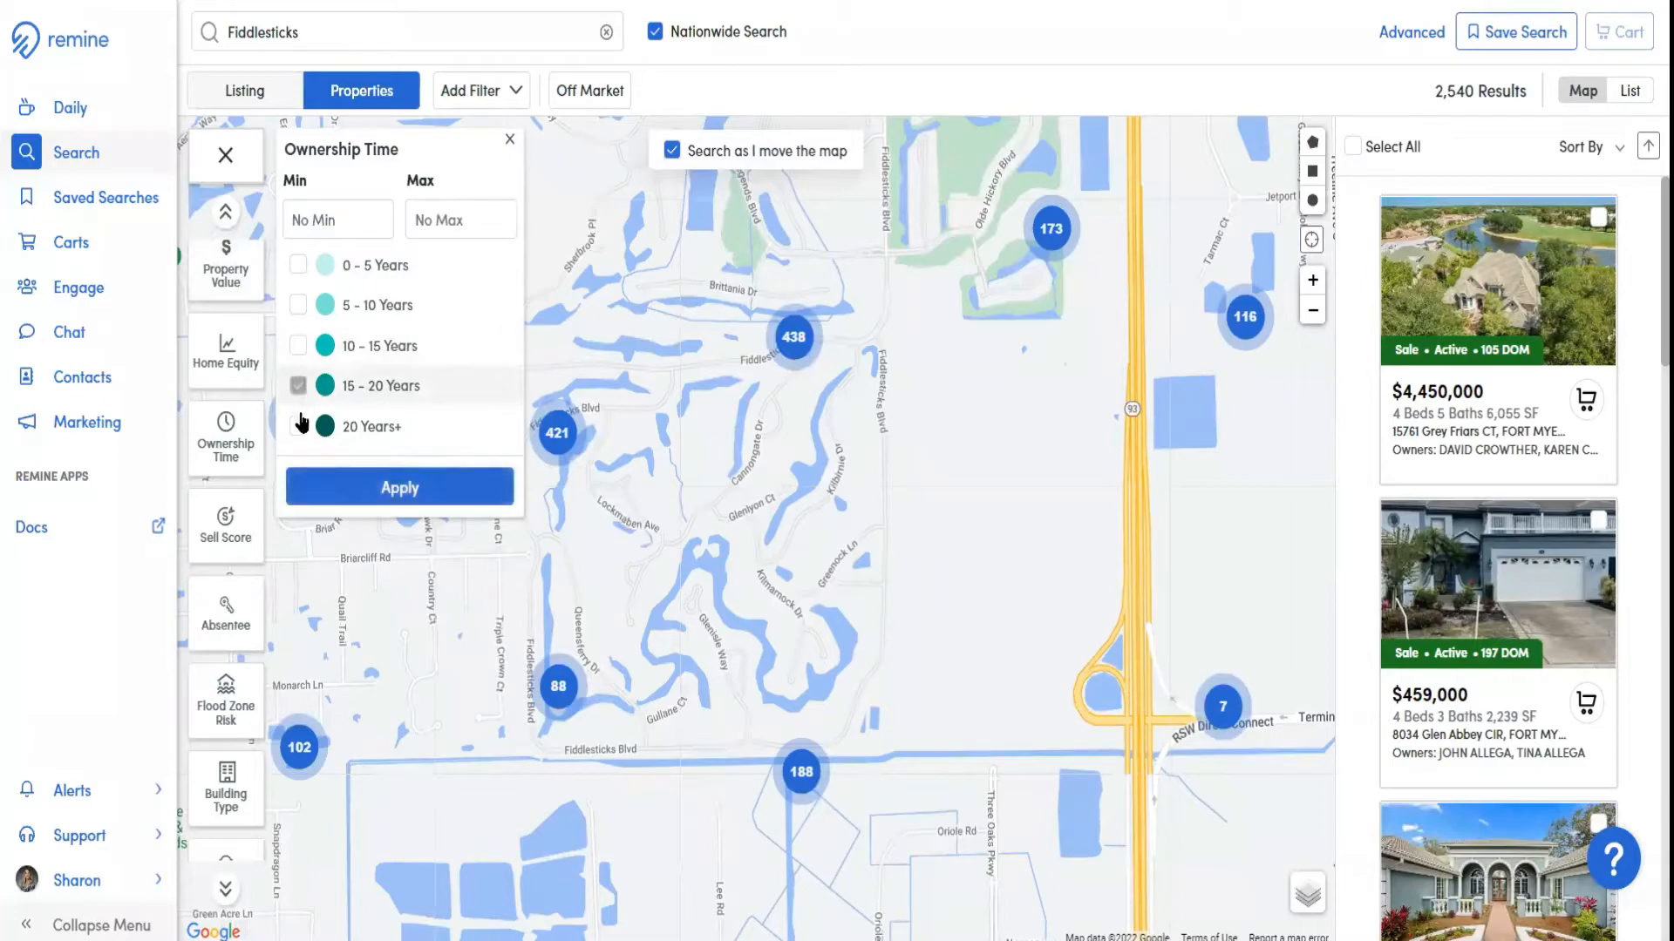
left_click(298, 425)
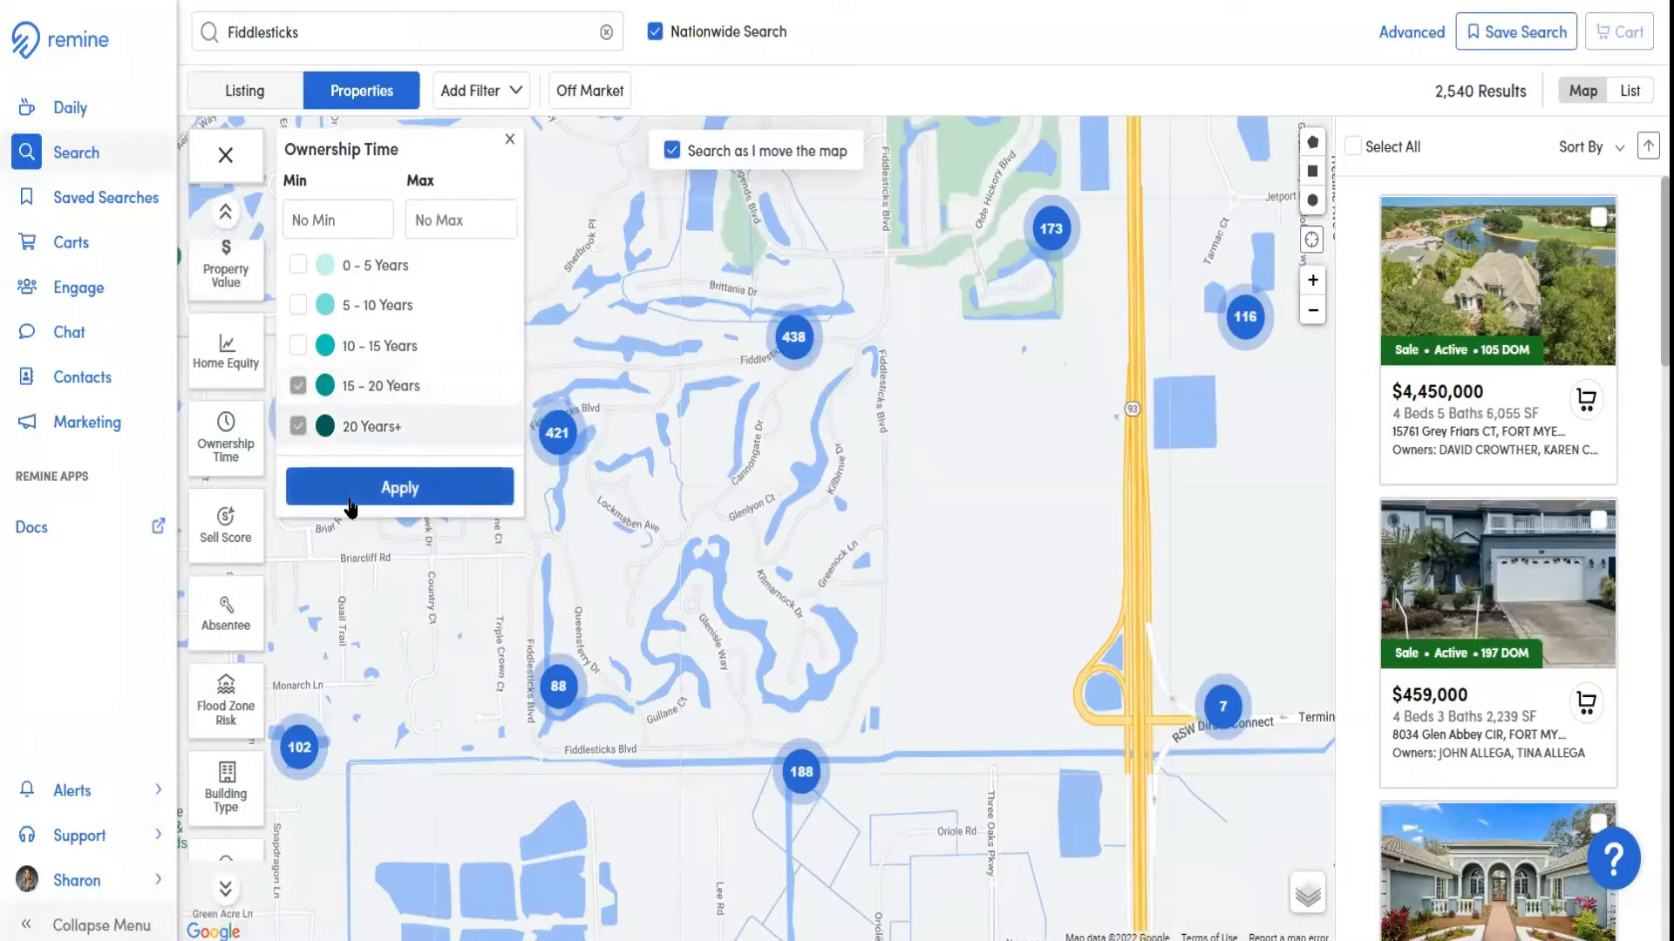
left_click(354, 497)
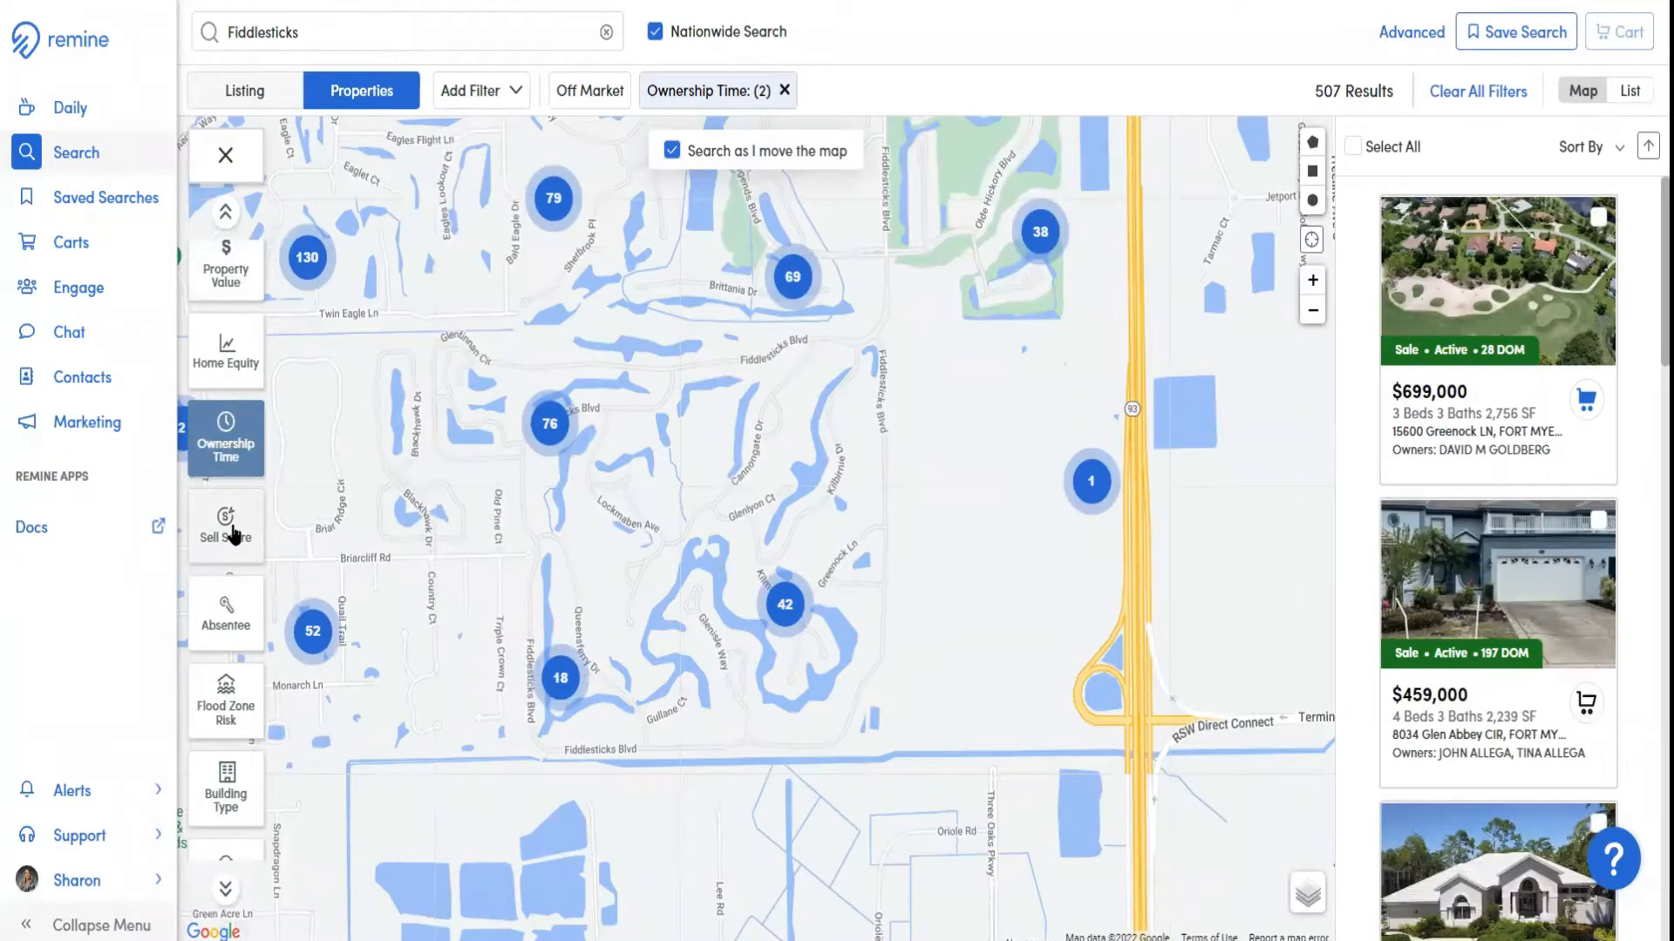
Filter the properties to those with a High or Medium Sell Score
left_click(233, 534)
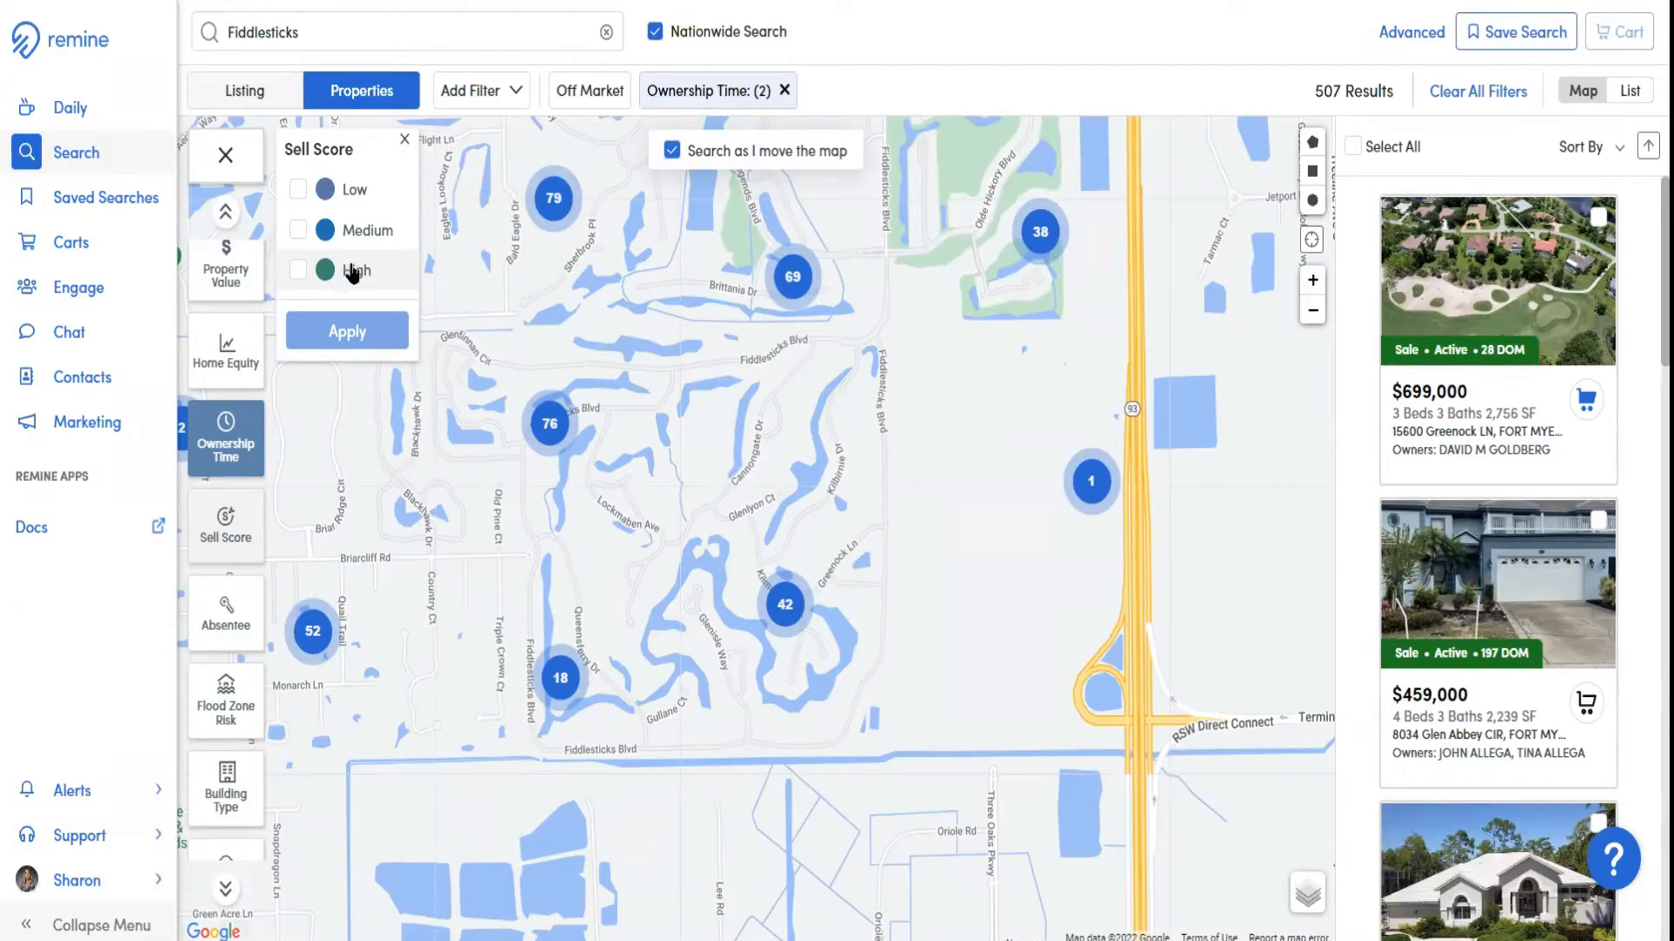
left_click(298, 272)
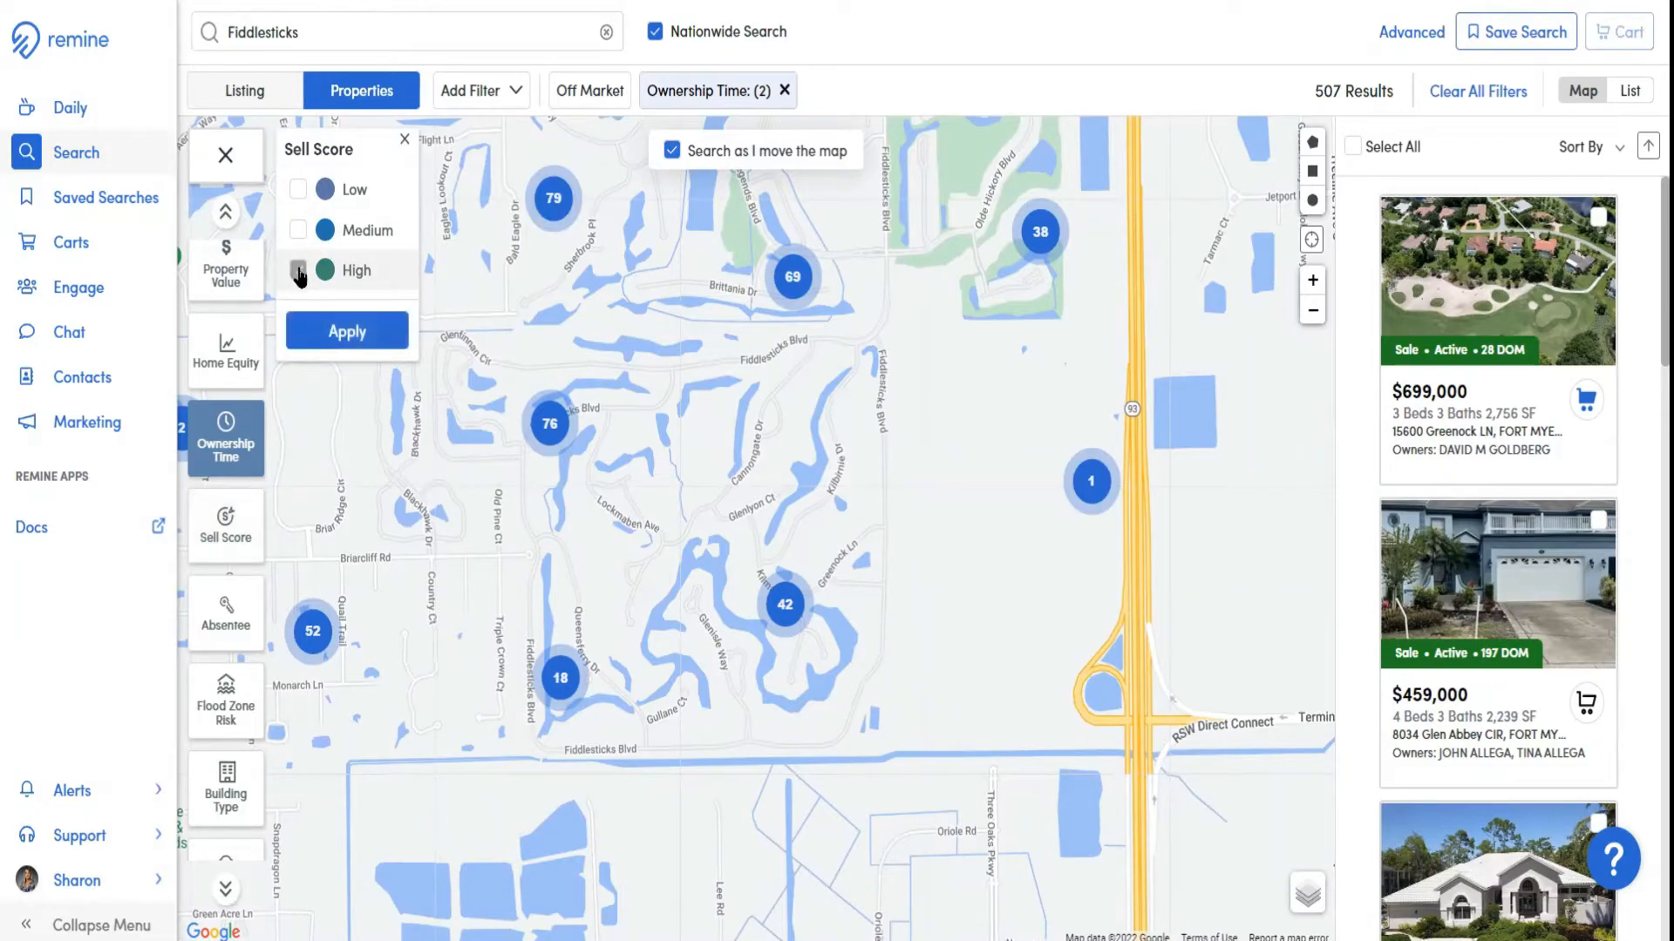
left_click(297, 230)
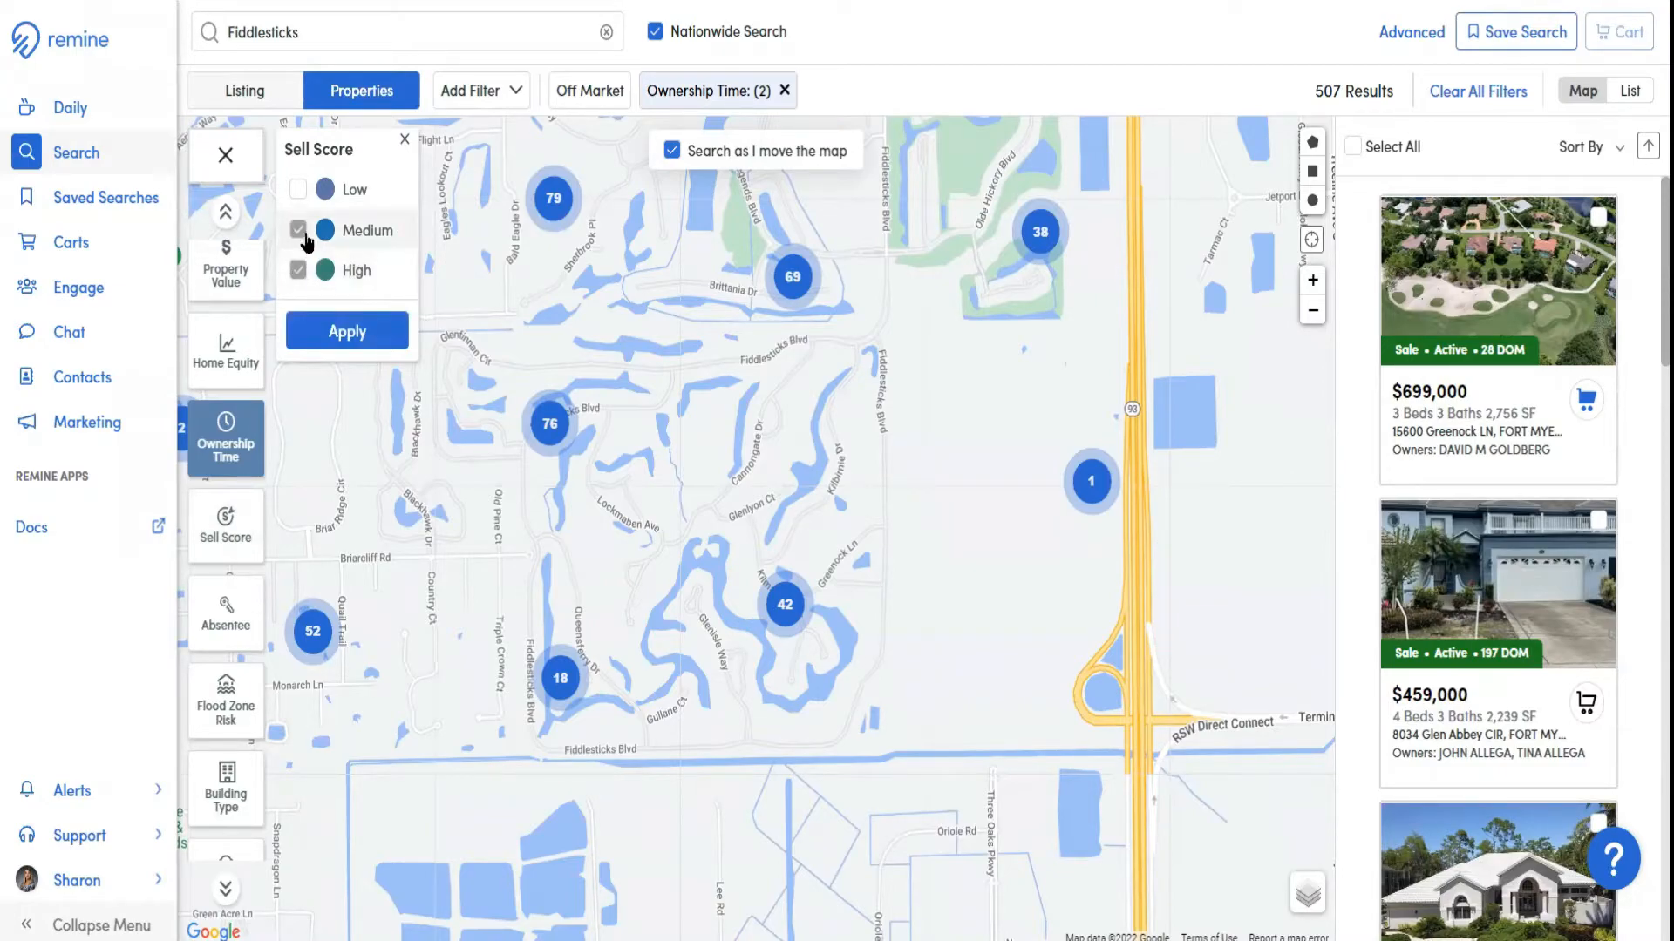
left_click(333, 325)
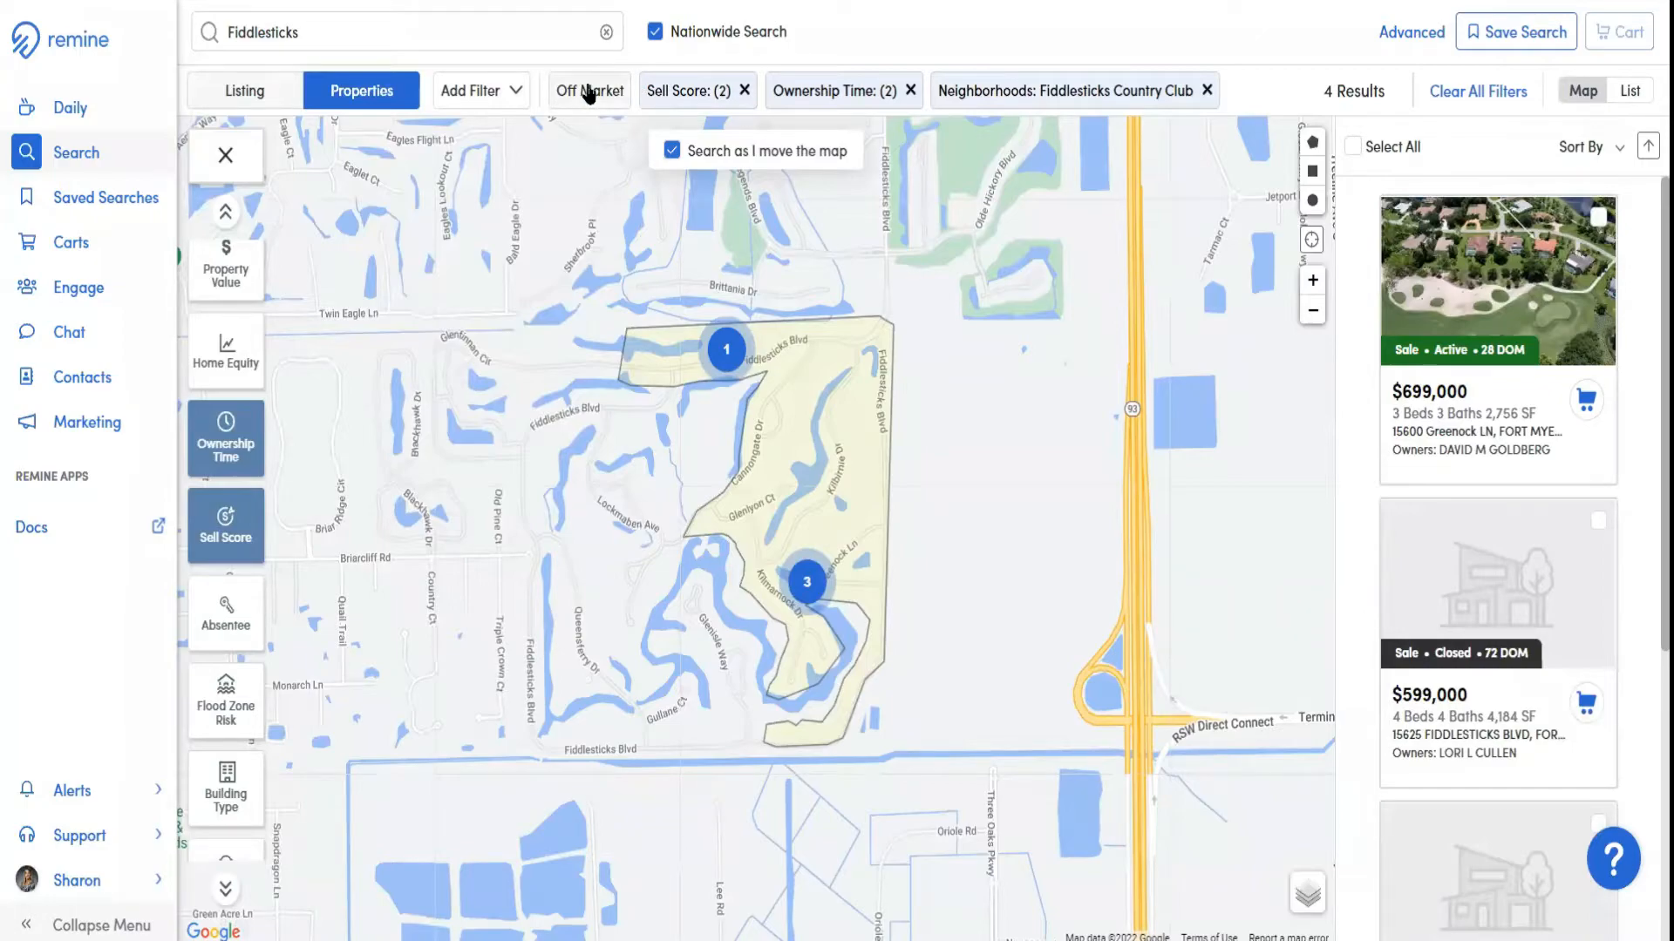
Apply the Absentee layer with only Owner Occupant selected
left_click(224, 608)
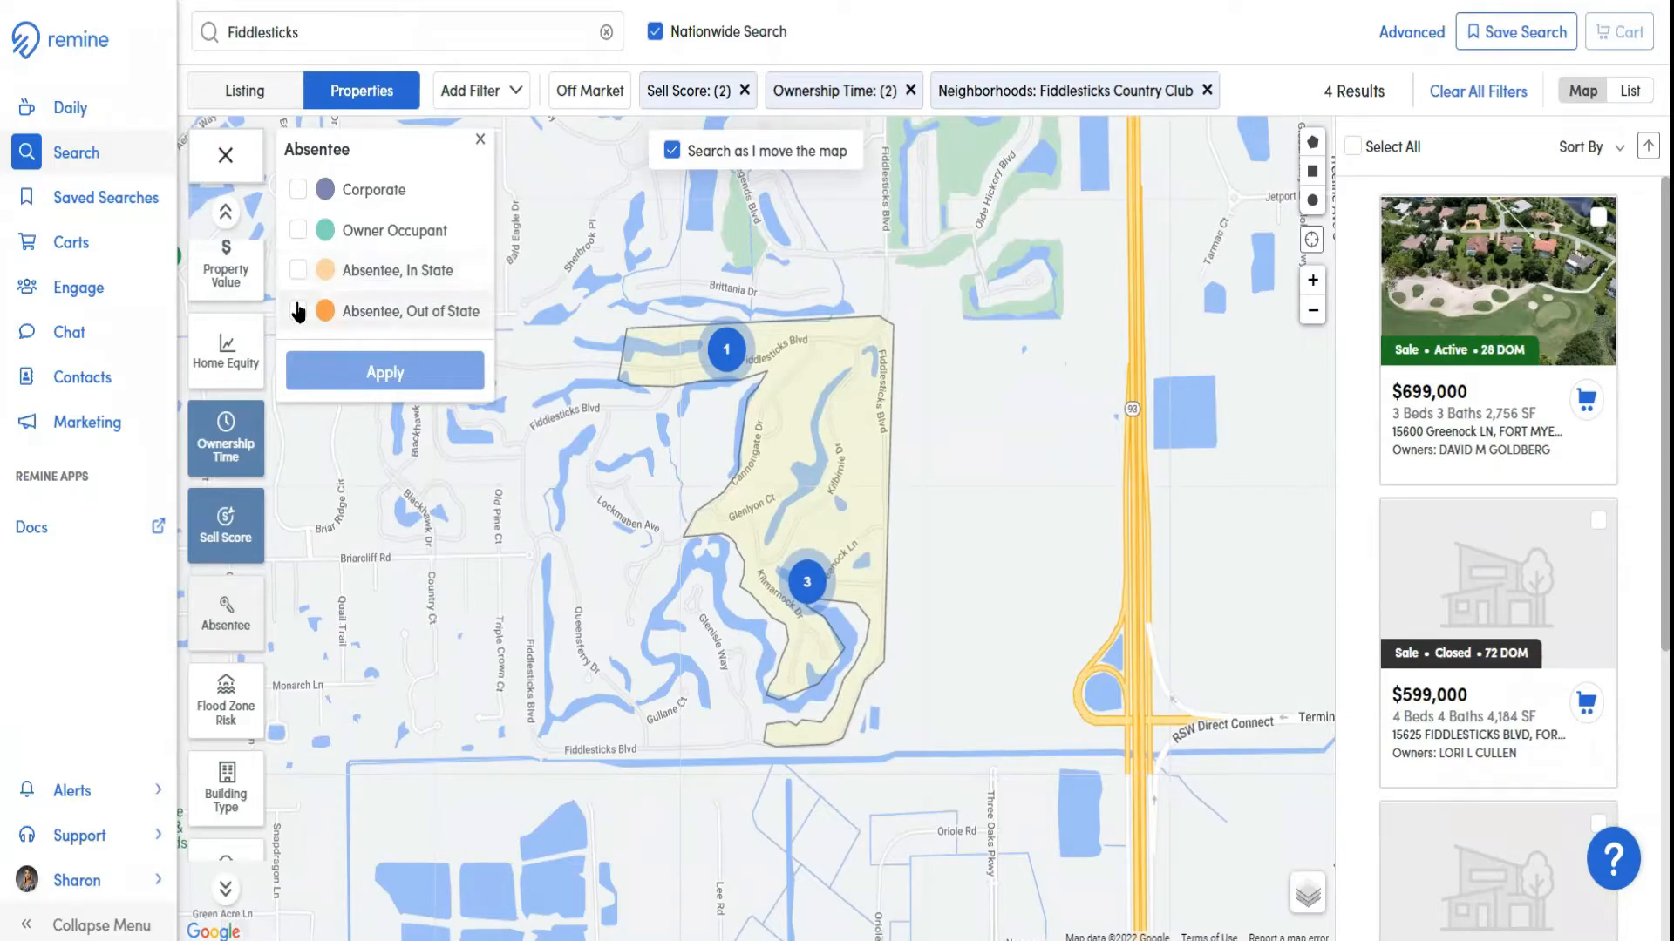
left_click(298, 231)
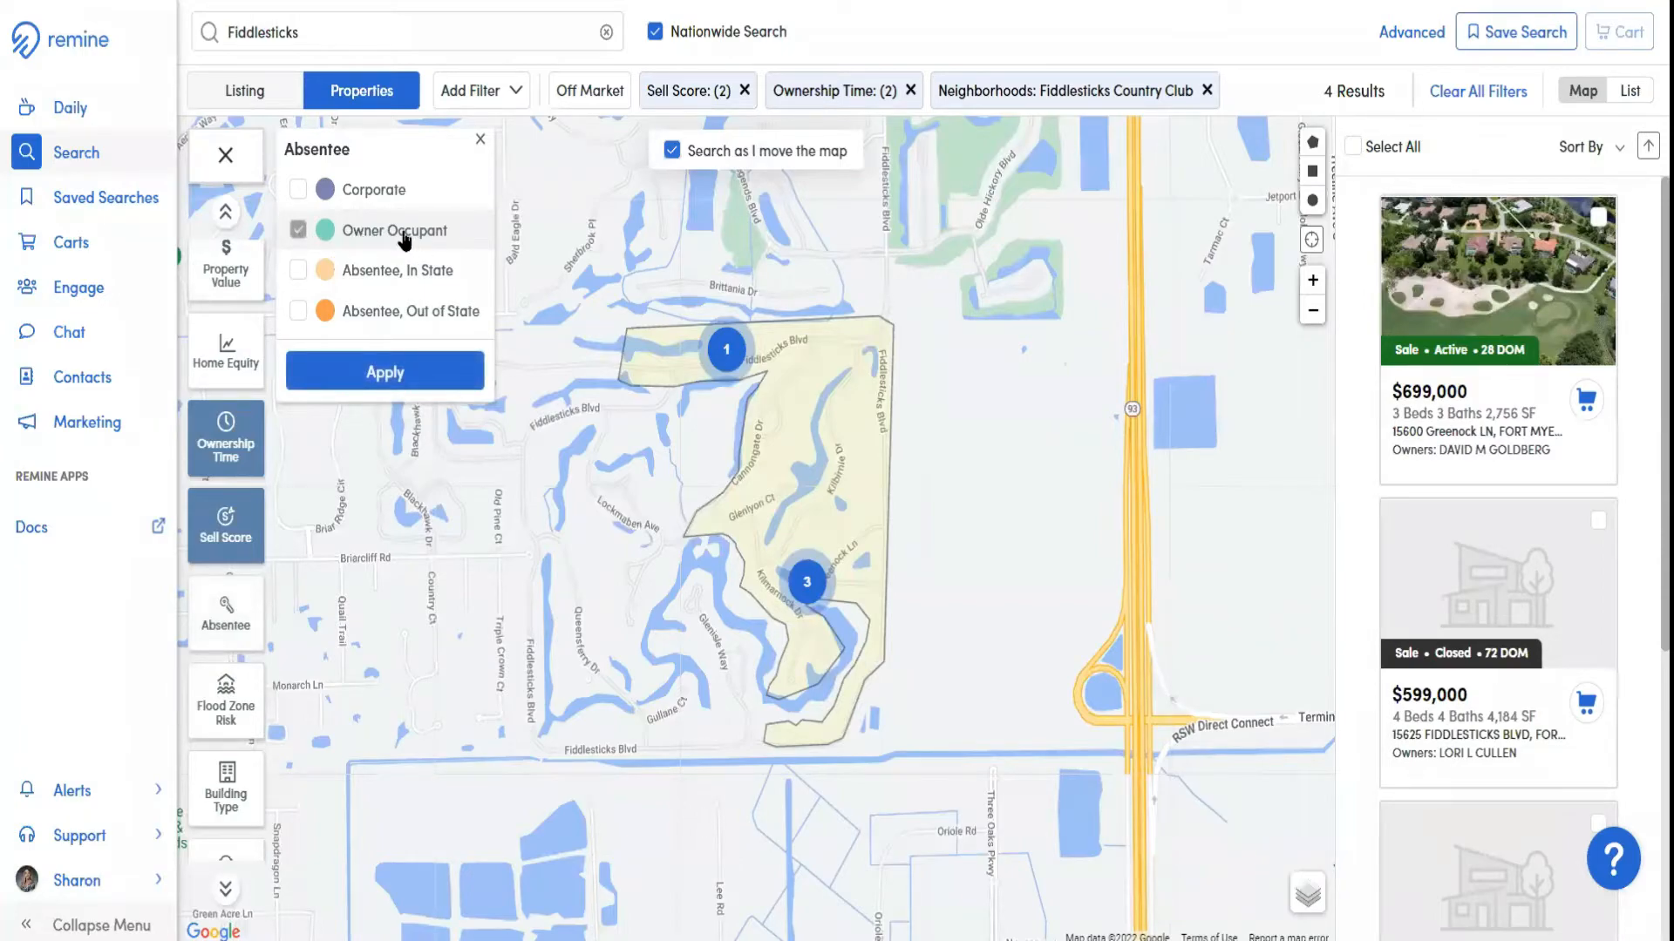
left_click(373, 377)
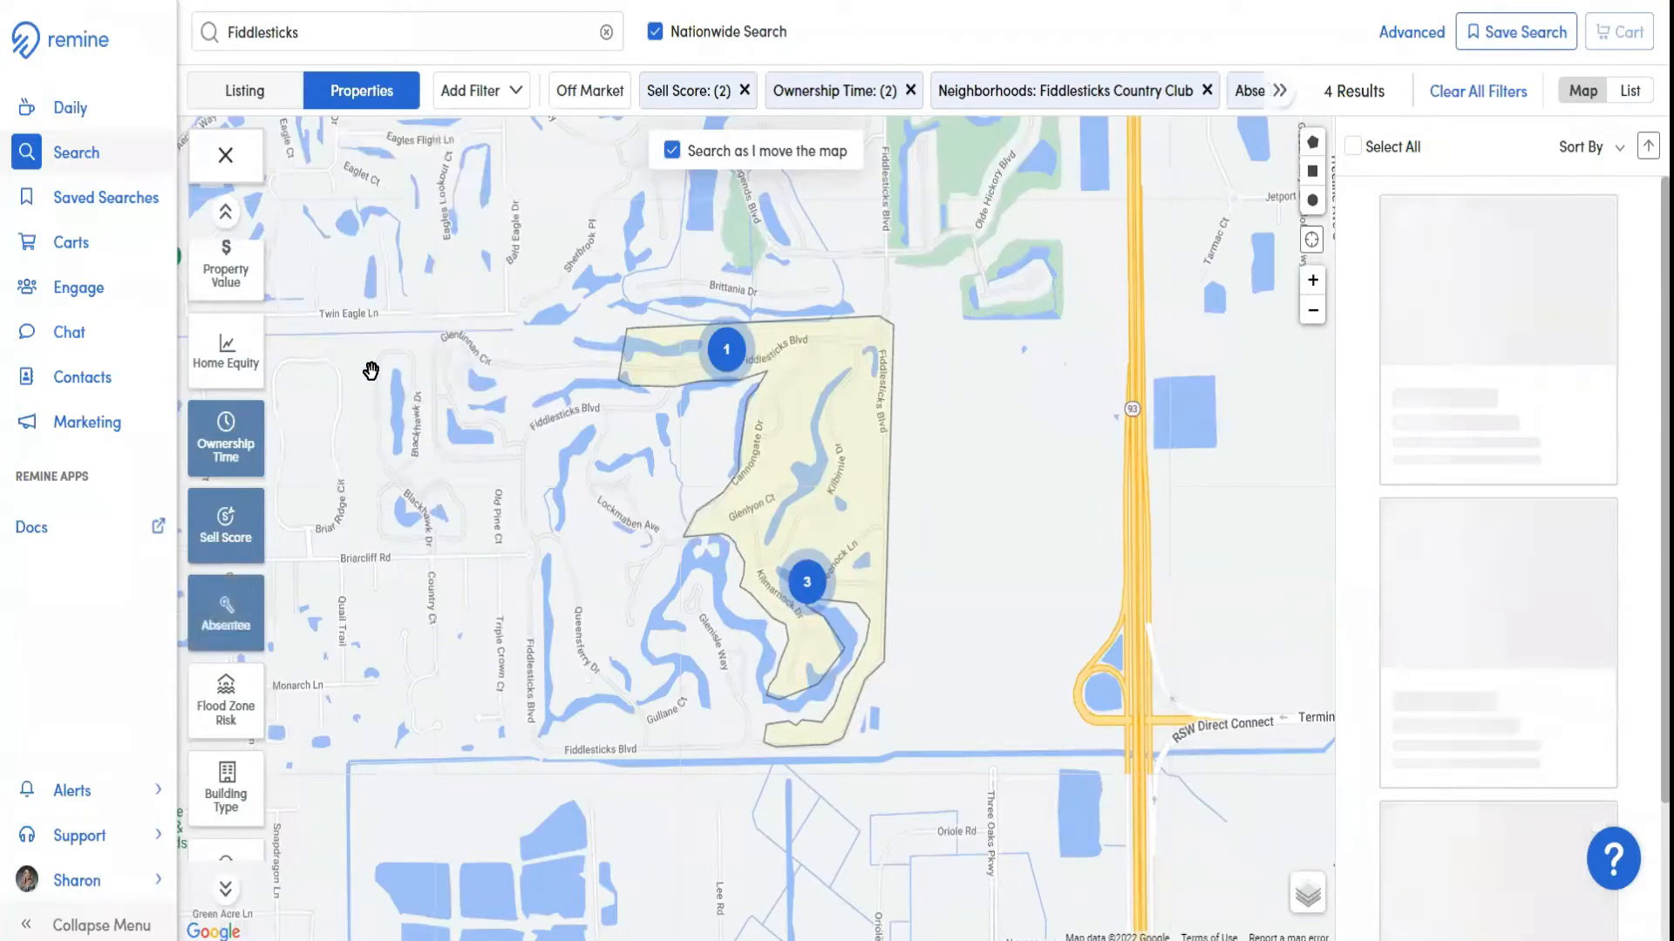
Look at the Flood Zone Risk options, turn the flood boundaries on and off, and close the layer
scroll(296, 392, "down", 1)
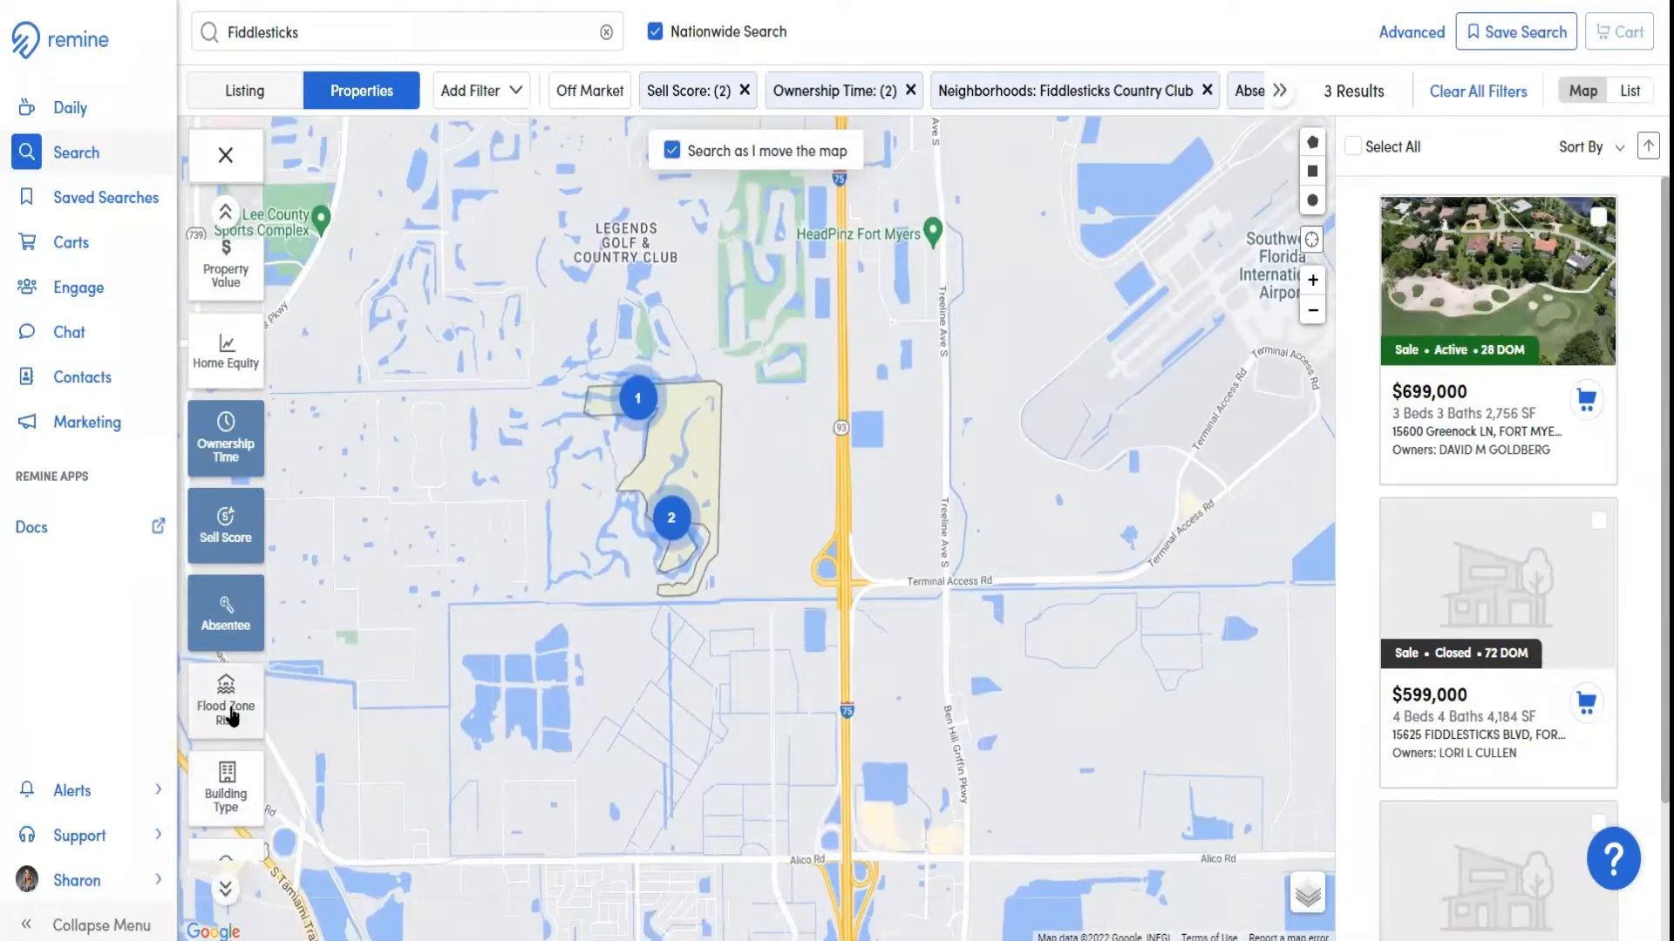
left_click(229, 711)
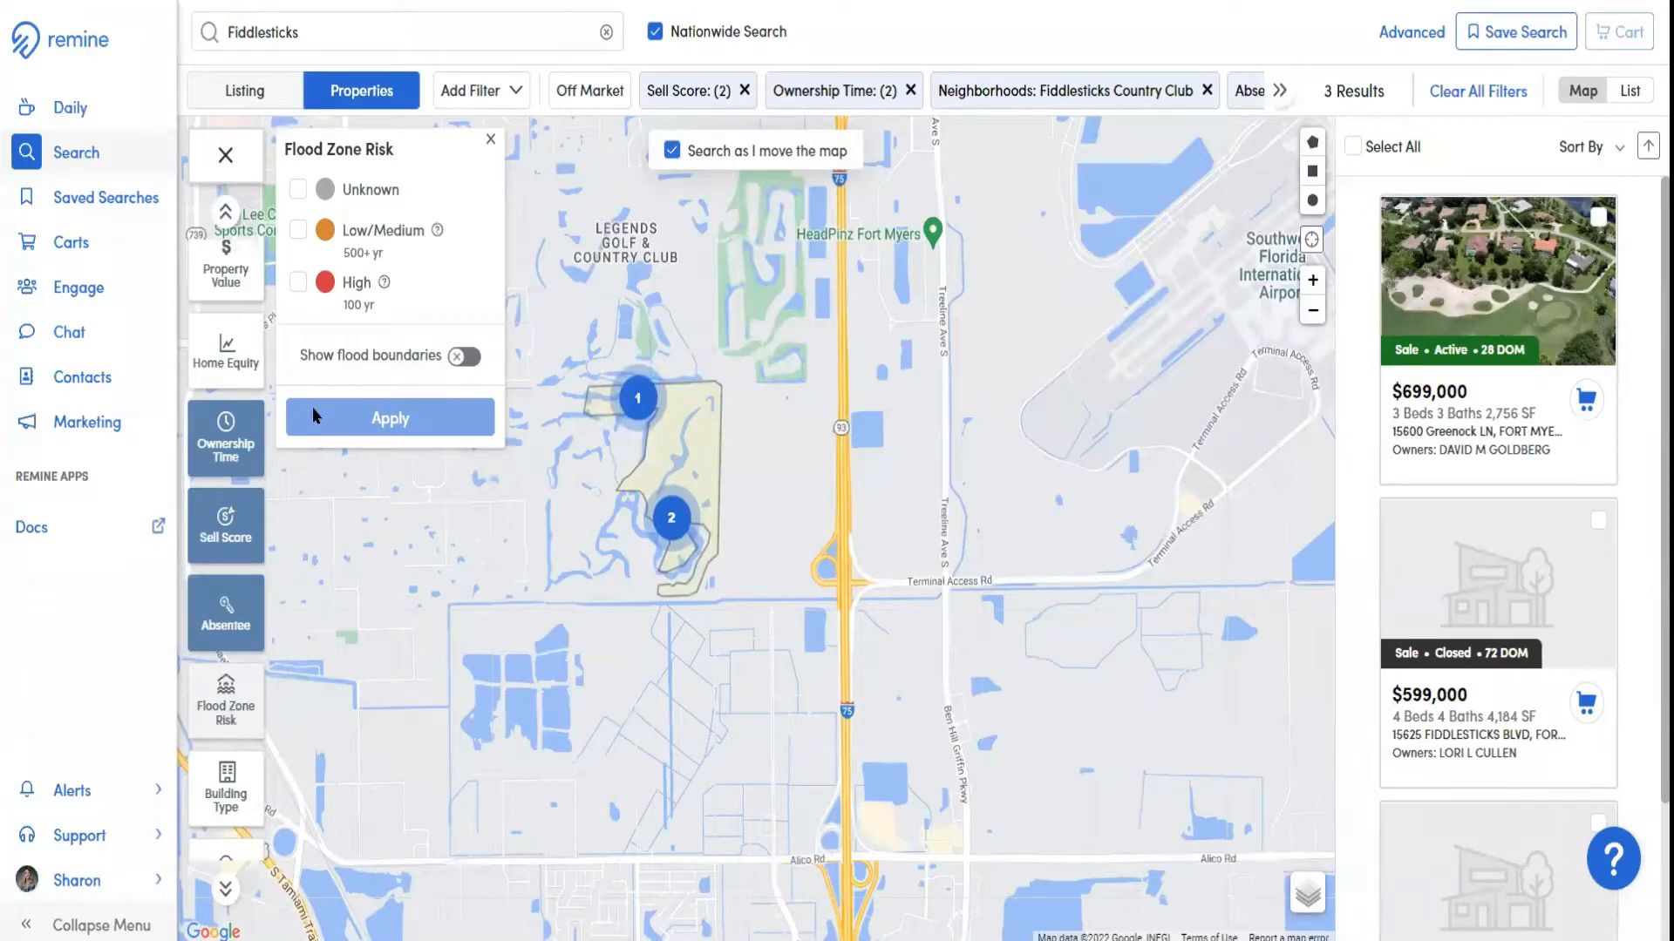
left_click(464, 361)
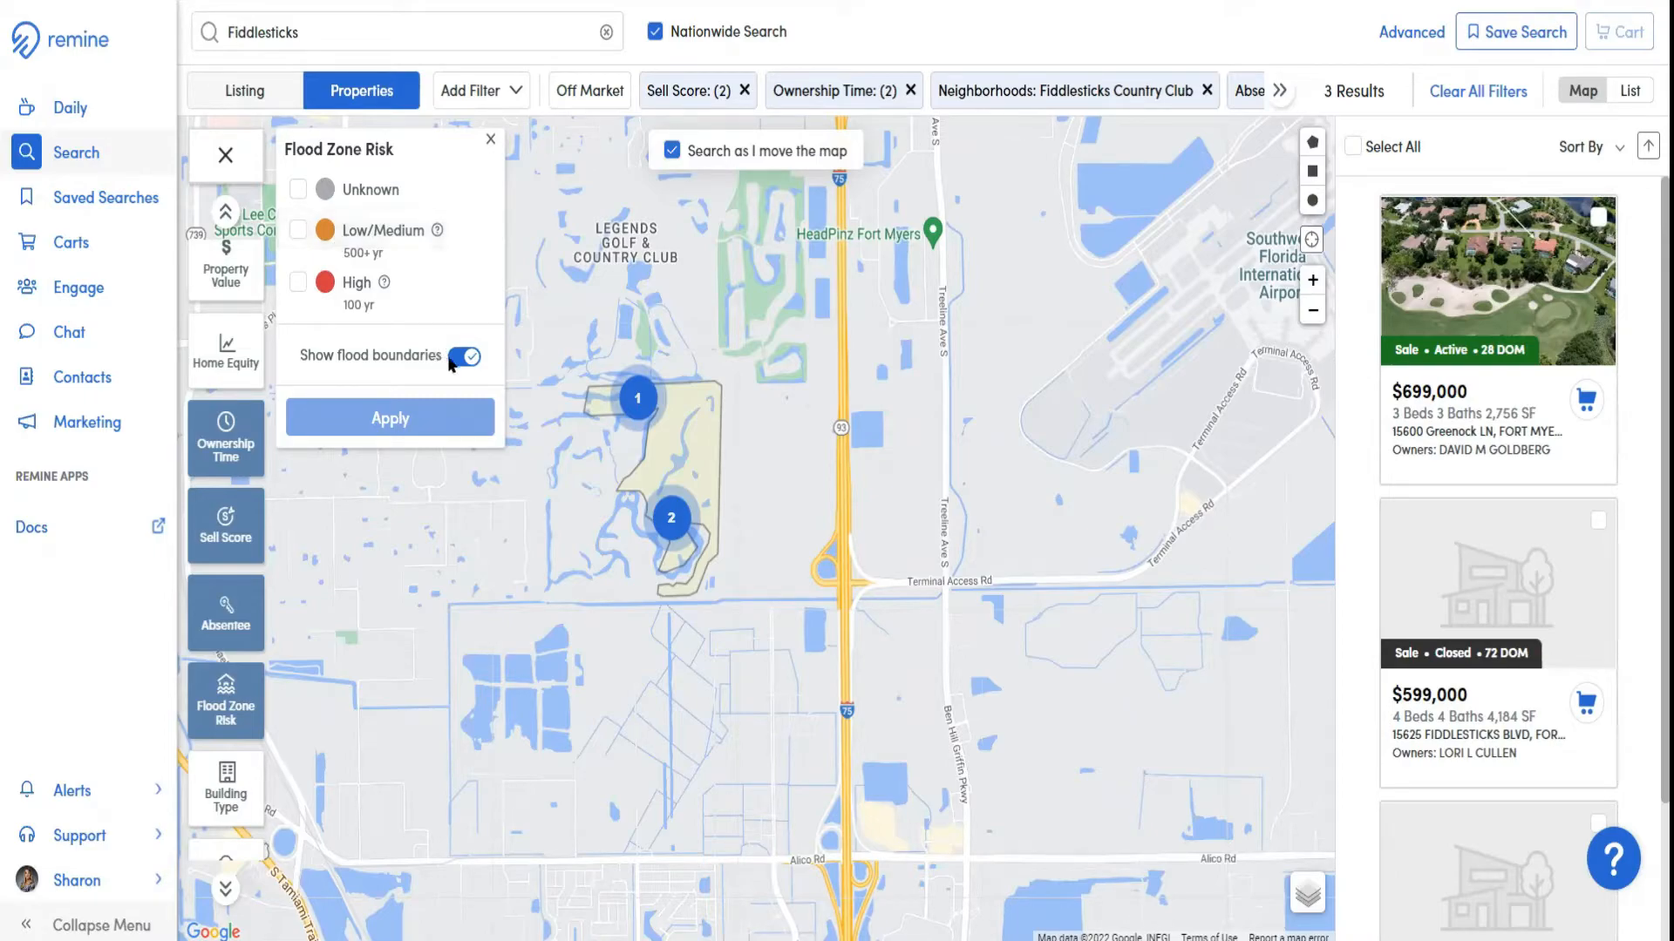
left_click(462, 358)
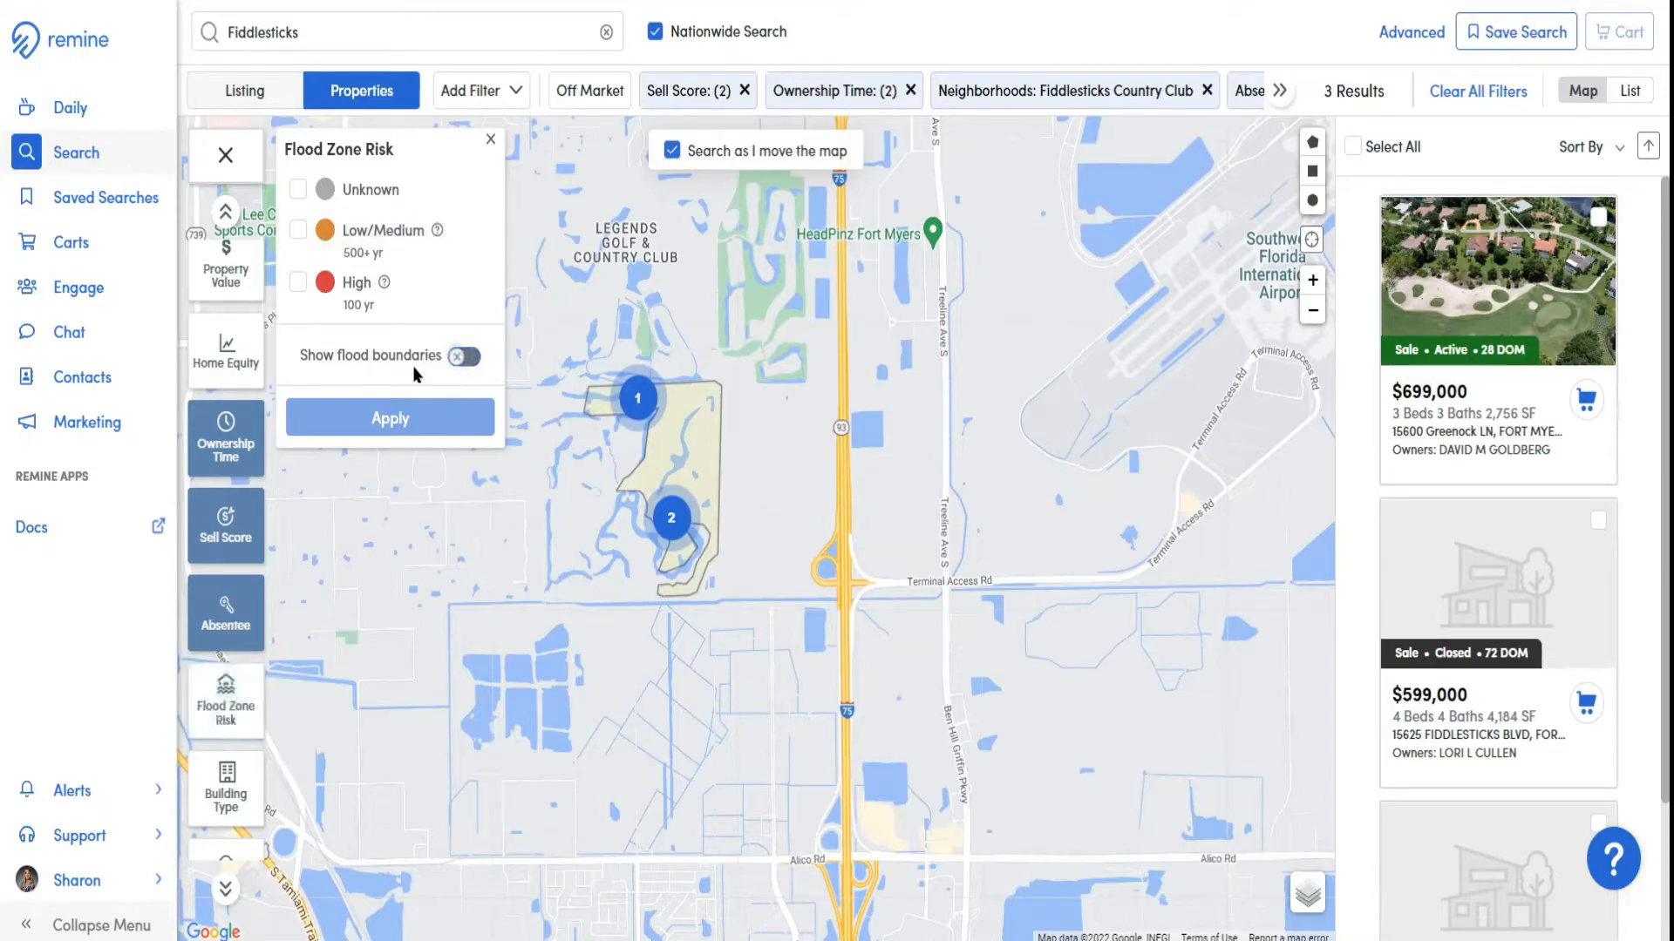
left_click(490, 139)
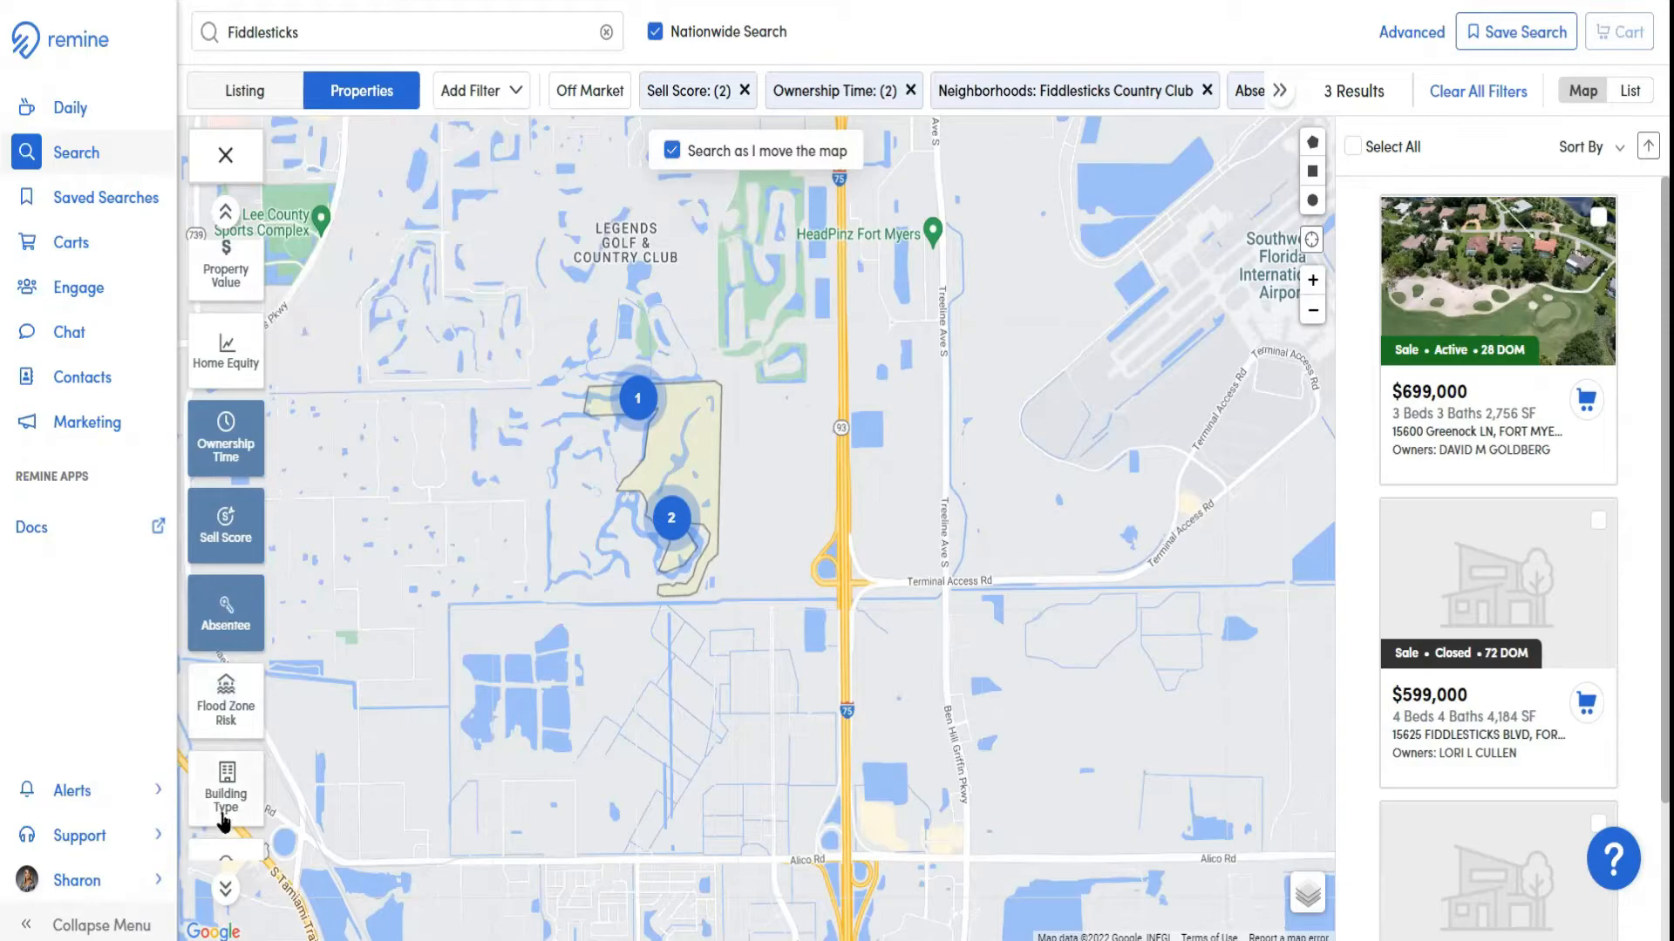
Filter the properties to the Single-Family building type
left_click(229, 898)
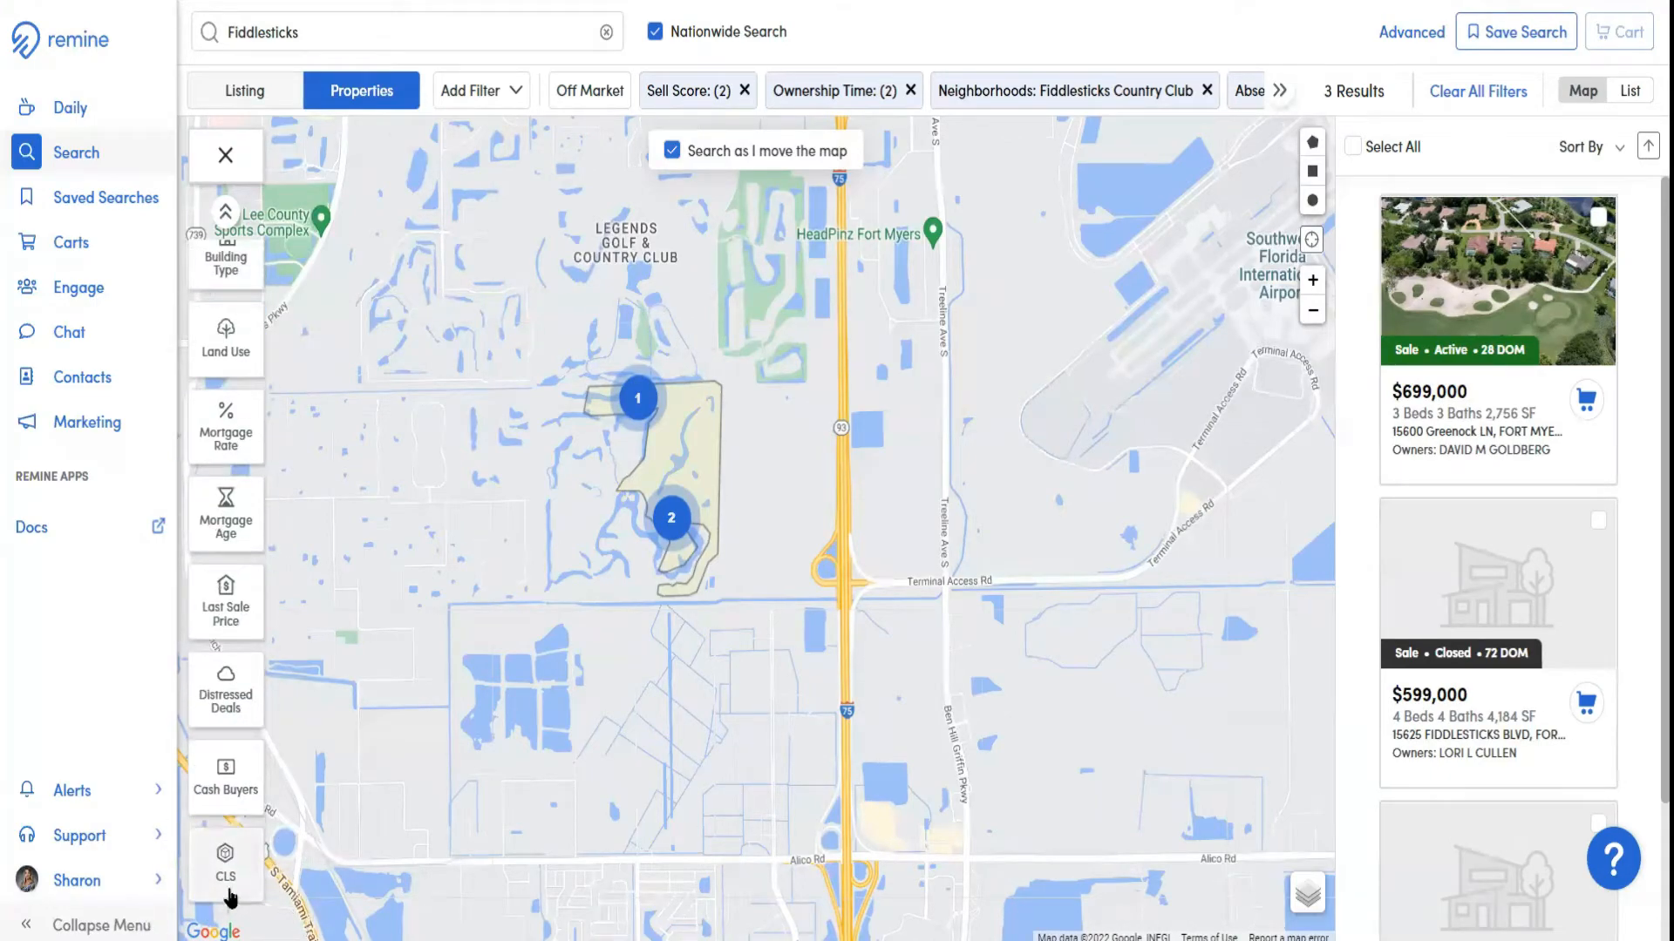
left_click(231, 264)
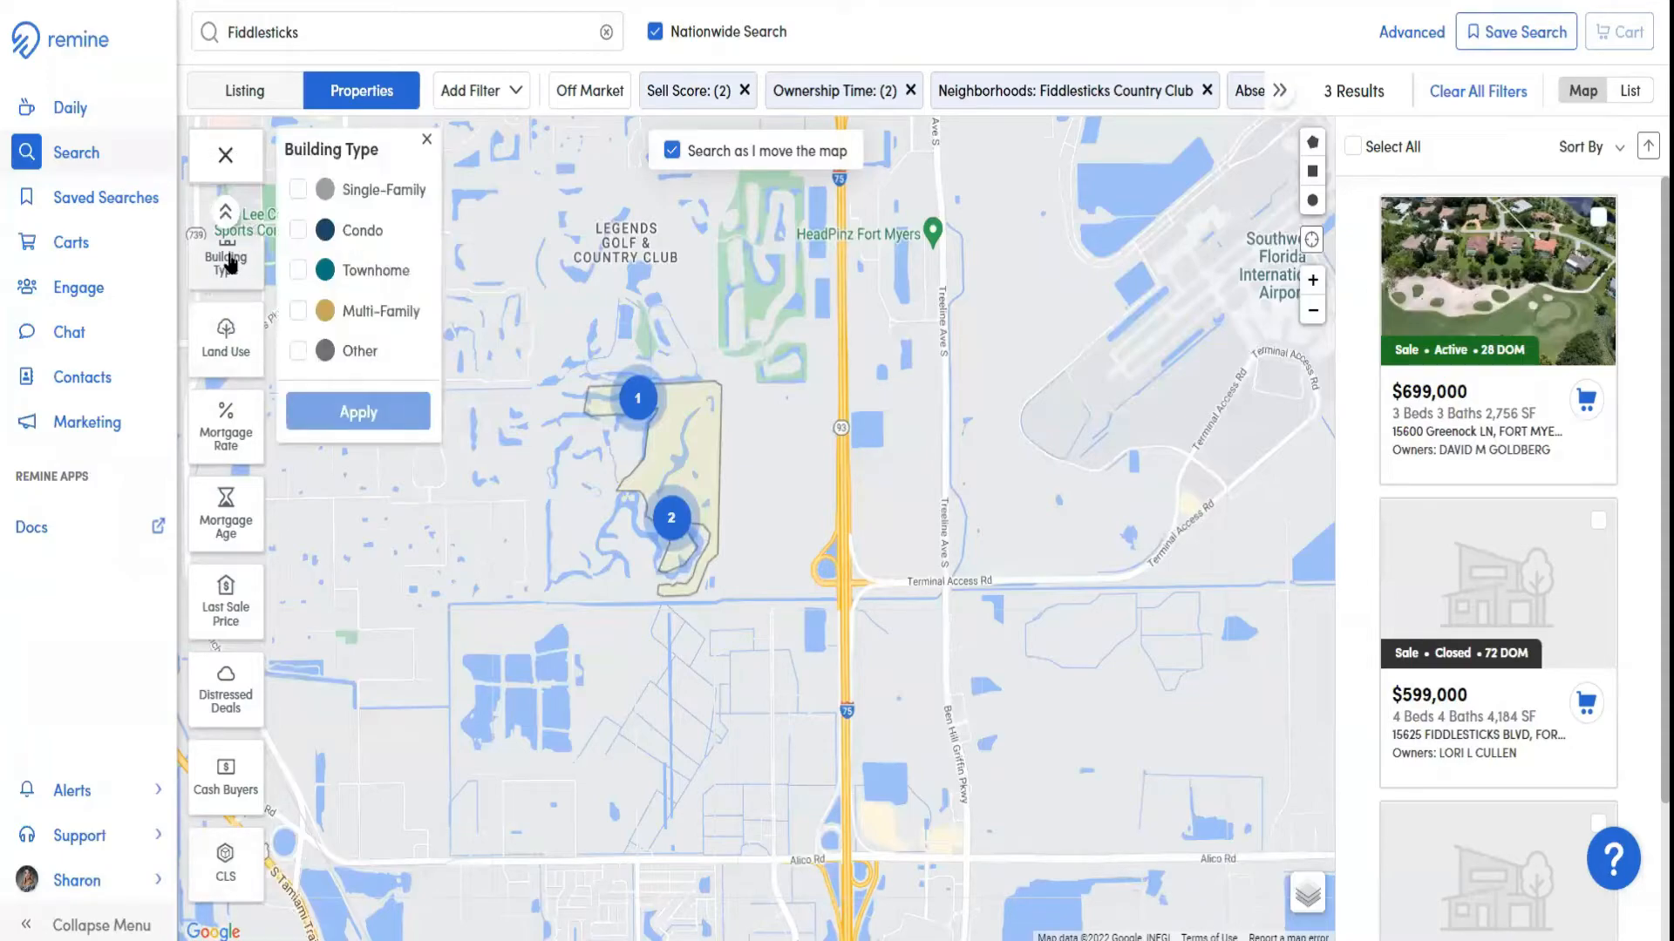
left_click(298, 192)
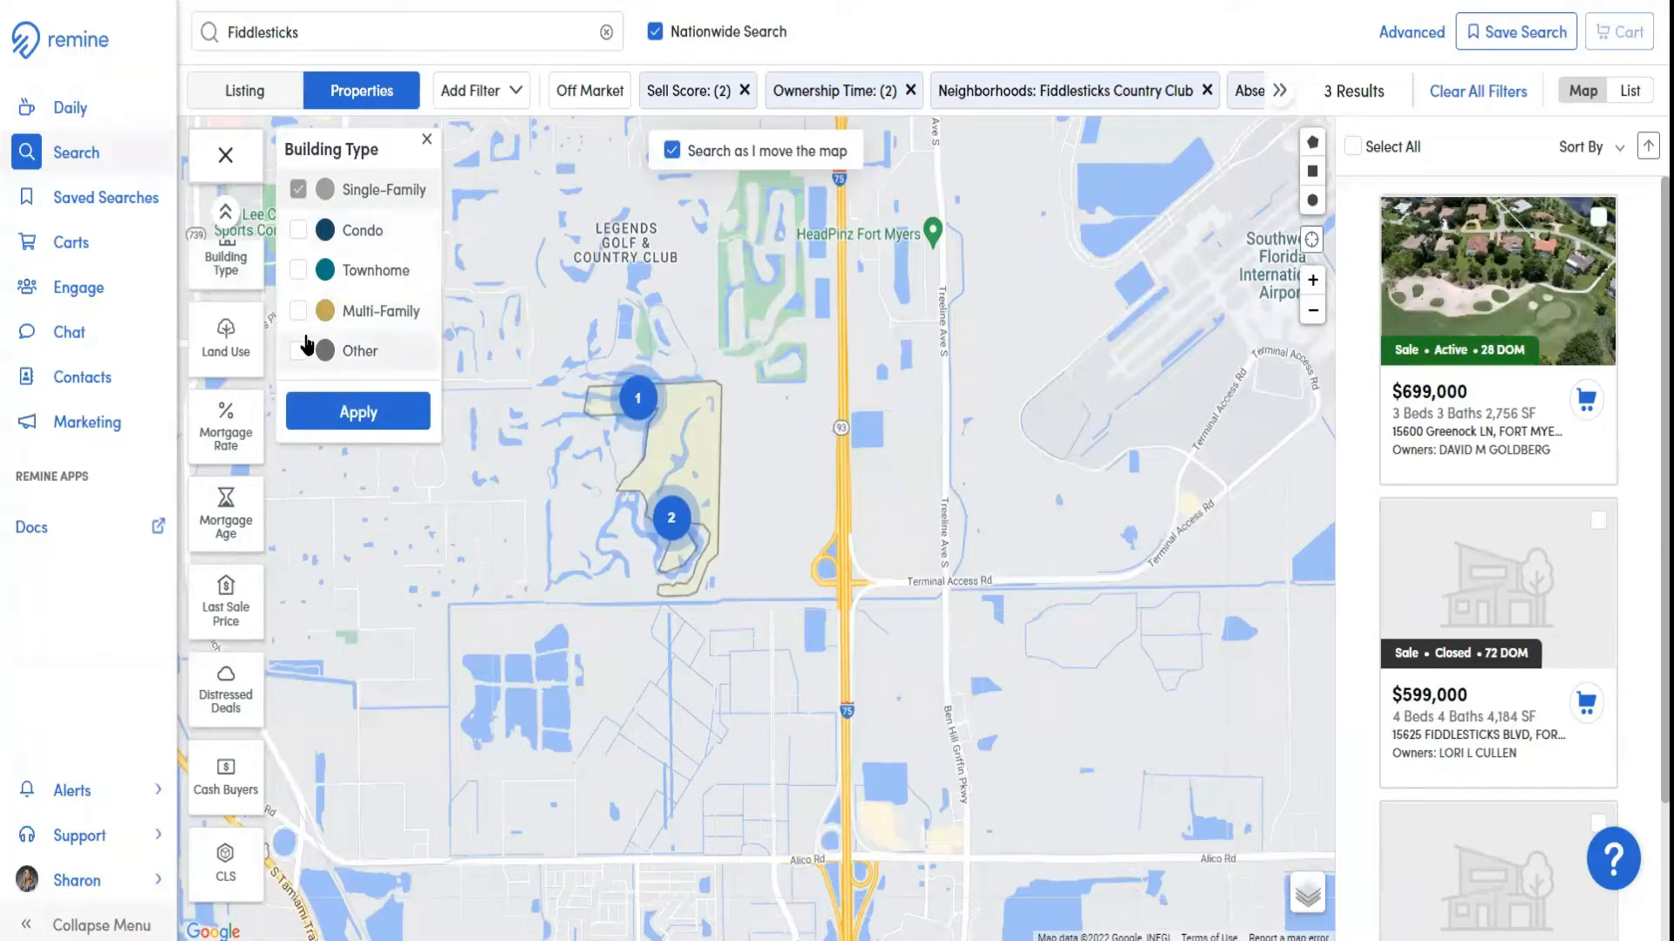
left_click(358, 412)
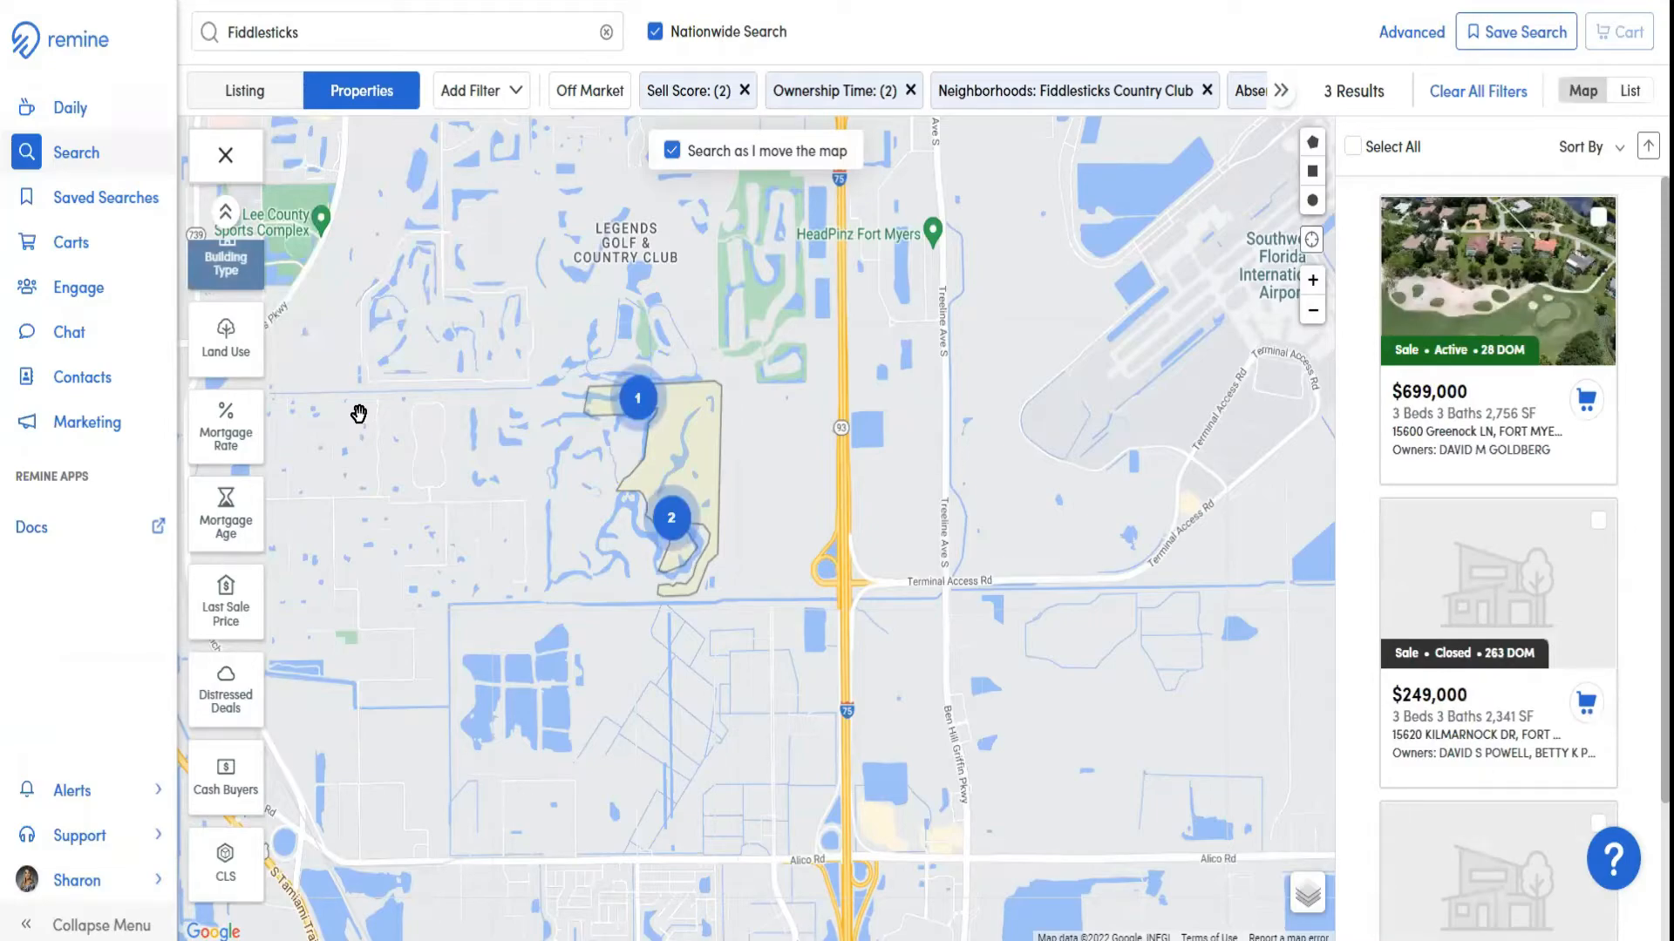
Look through the options of the Land Use, Mortgage Rate and Mortgage Age layers without applying any
left_click(229, 354)
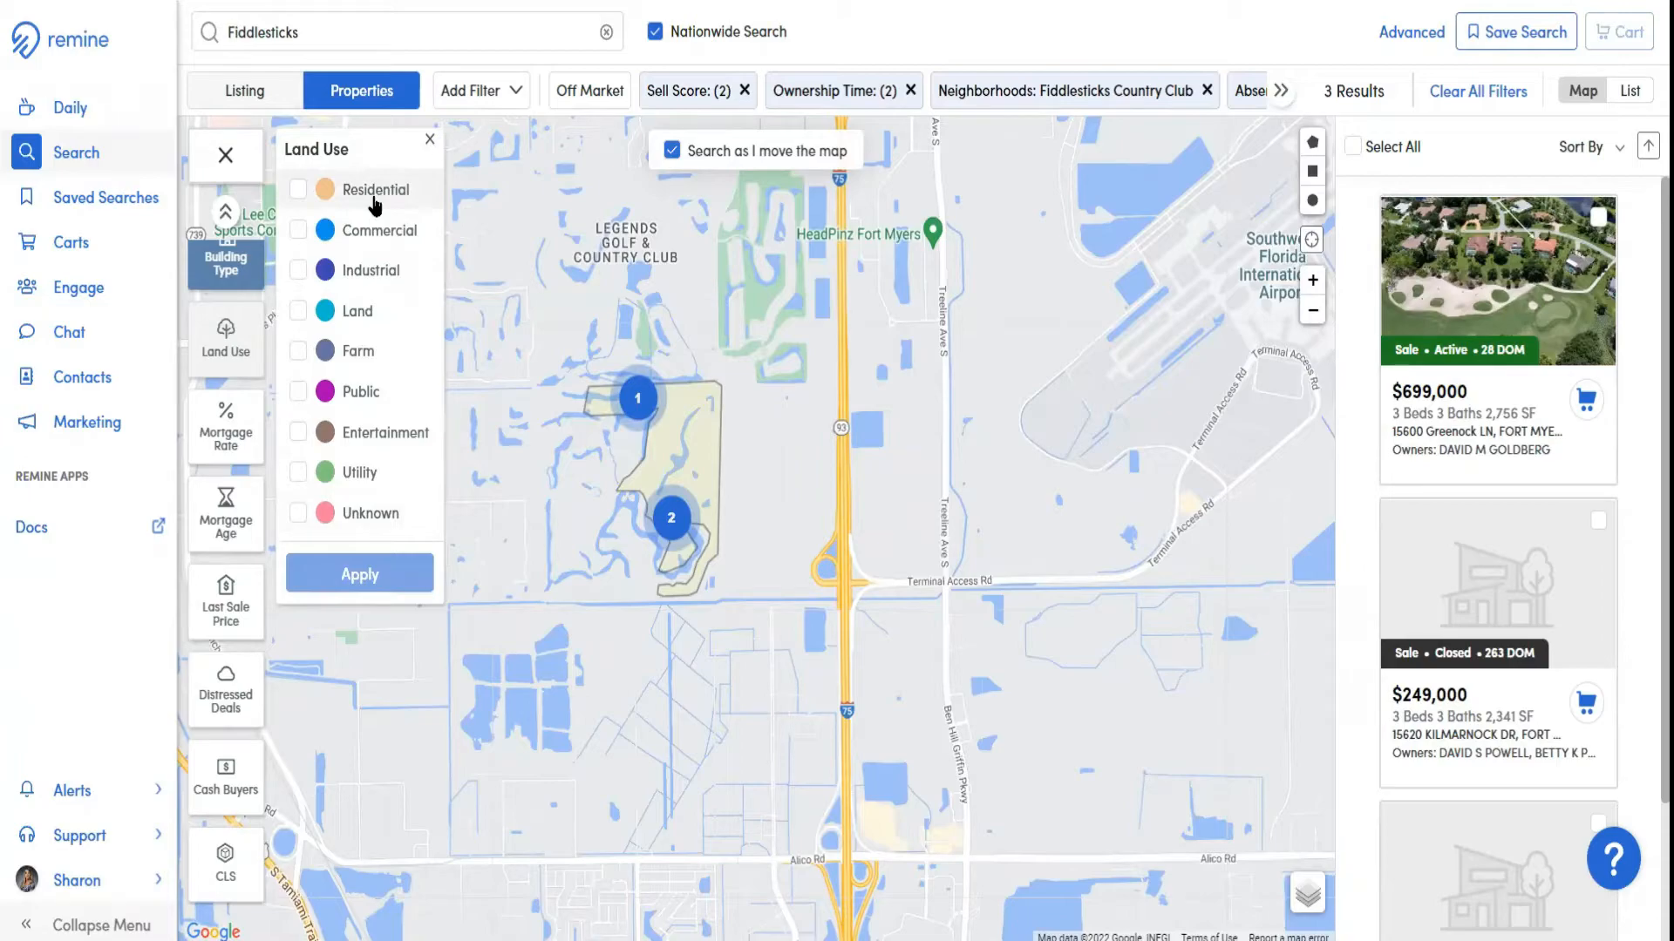
left_click(430, 144)
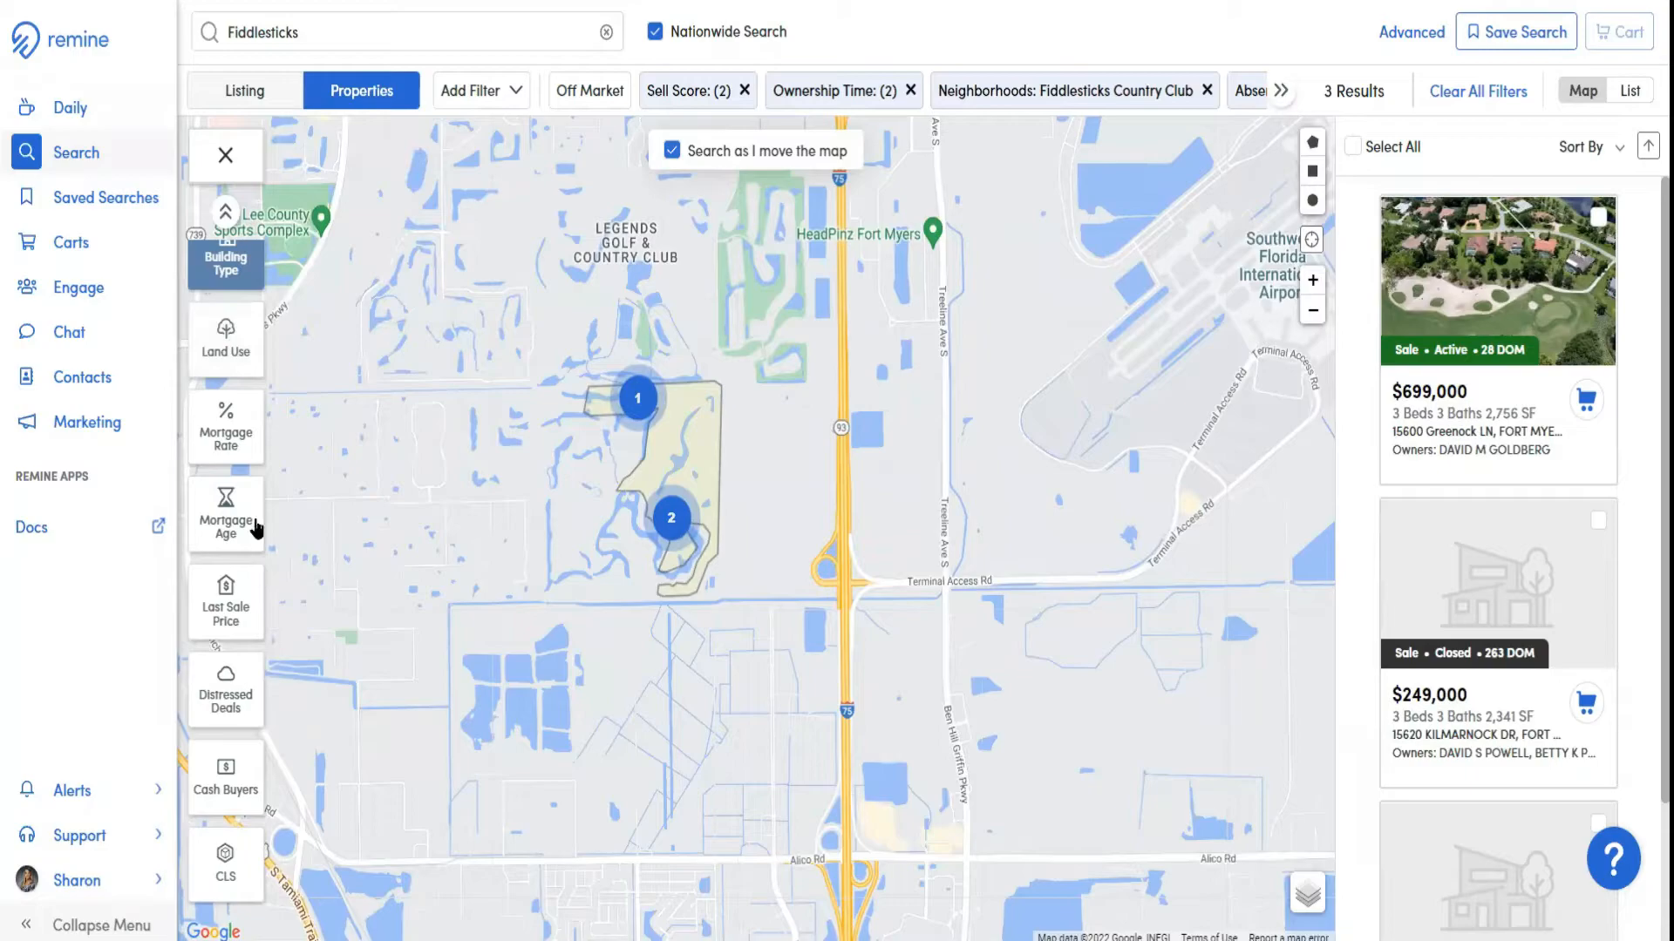
left_click(224, 433)
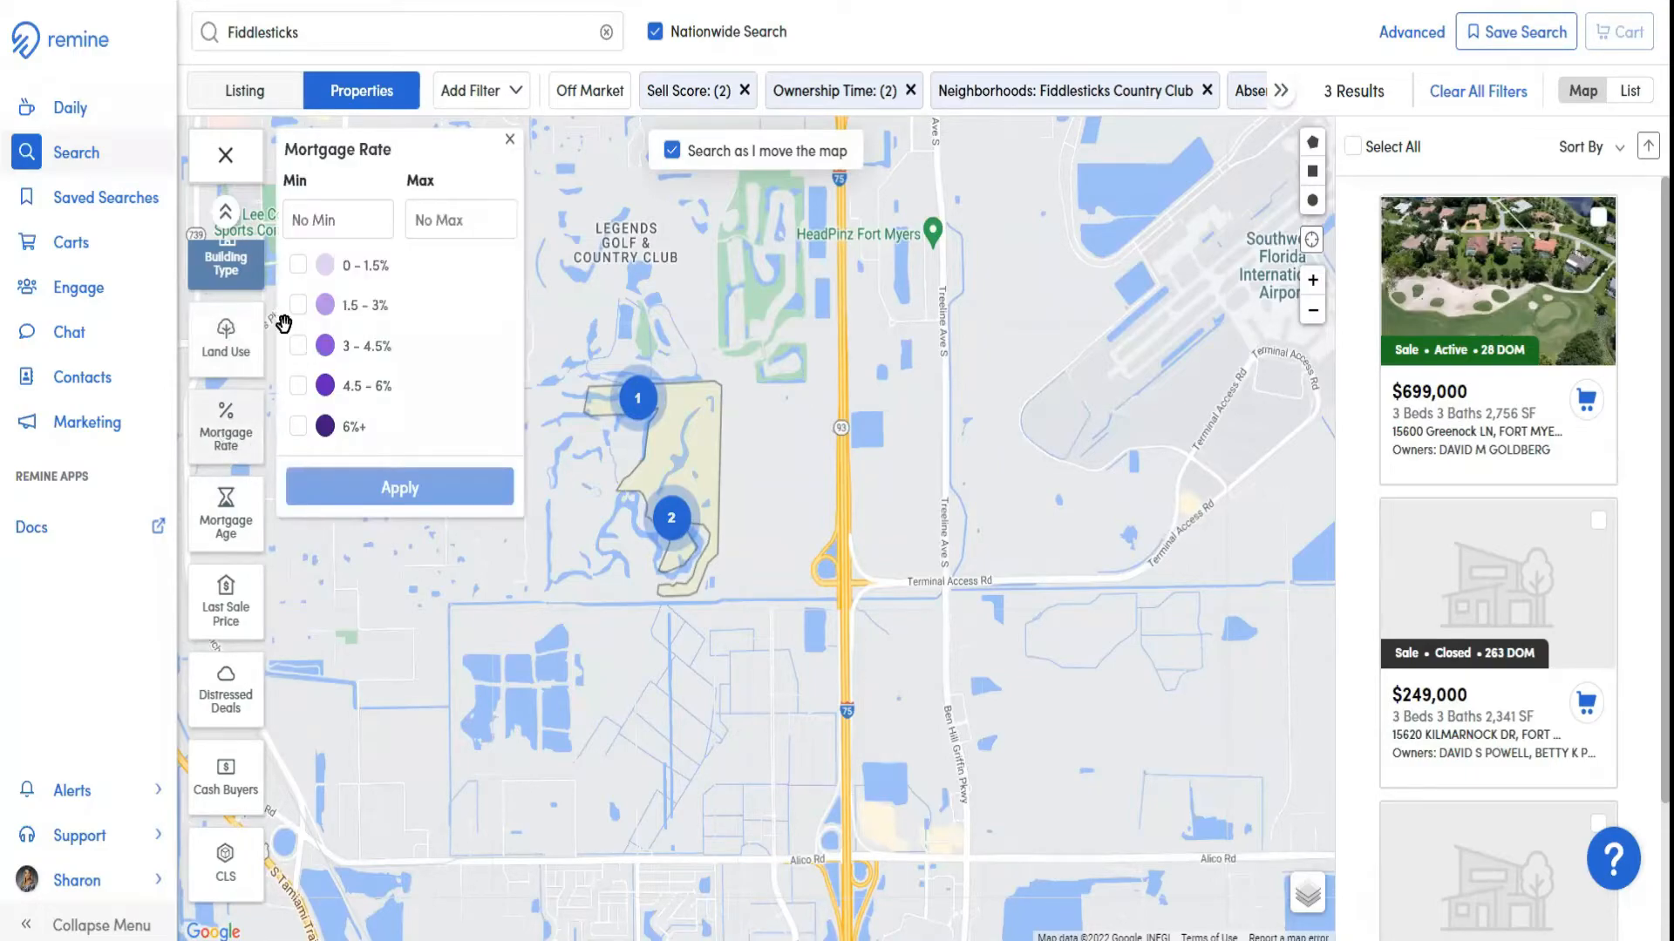
left_click(510, 141)
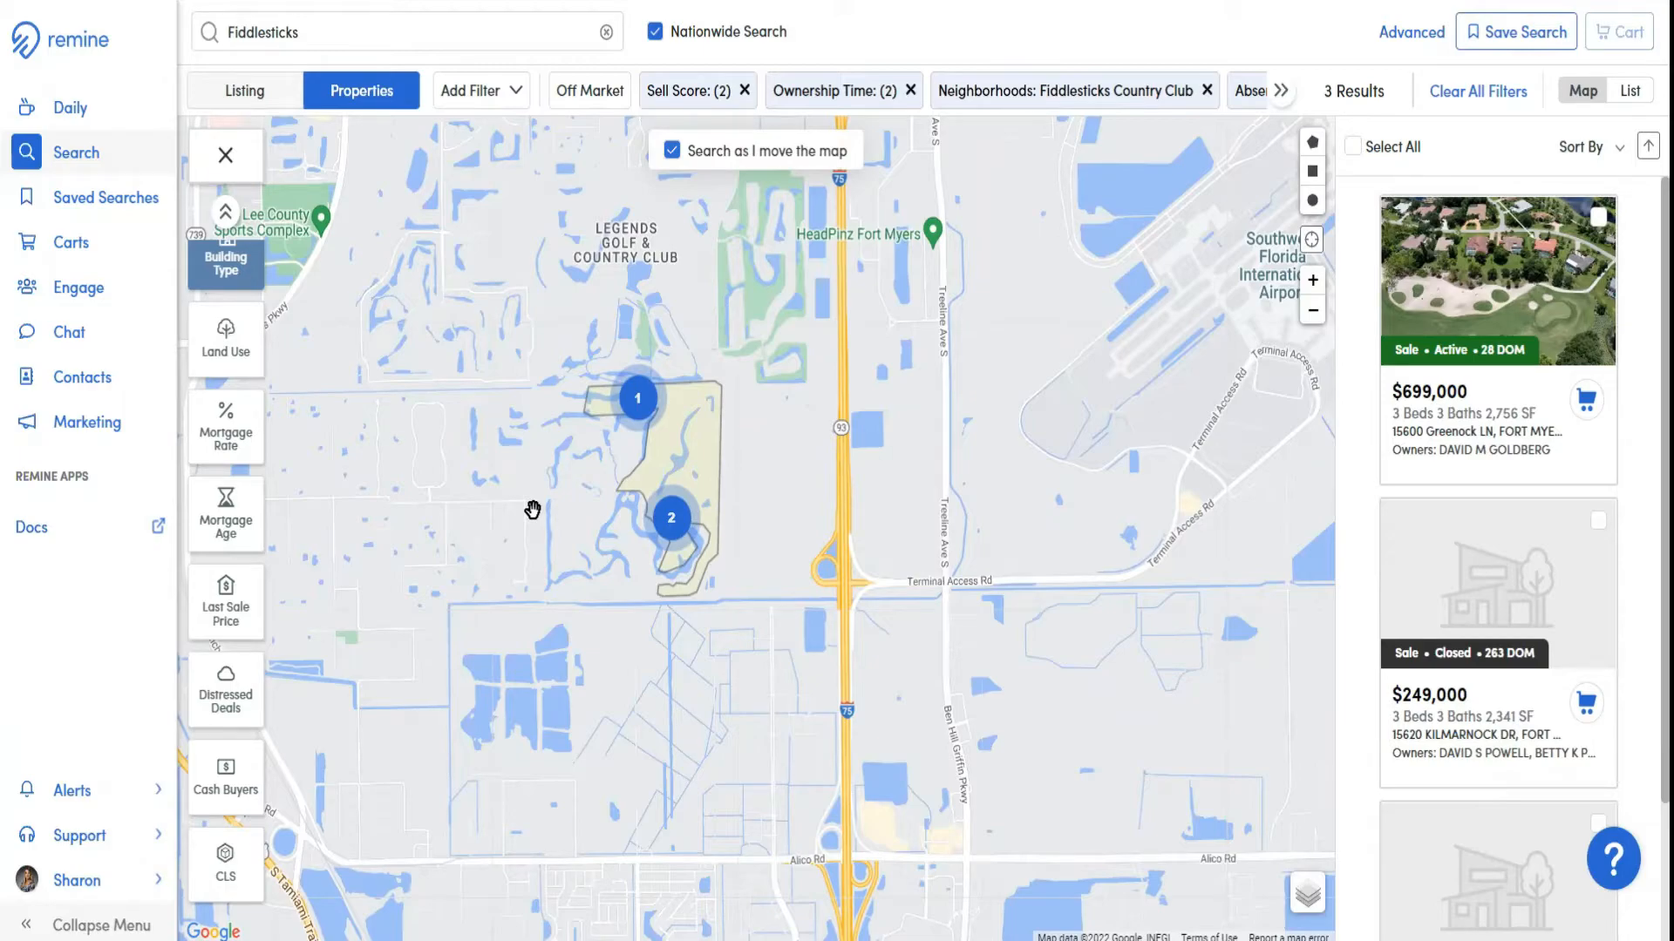
left_click(232, 534)
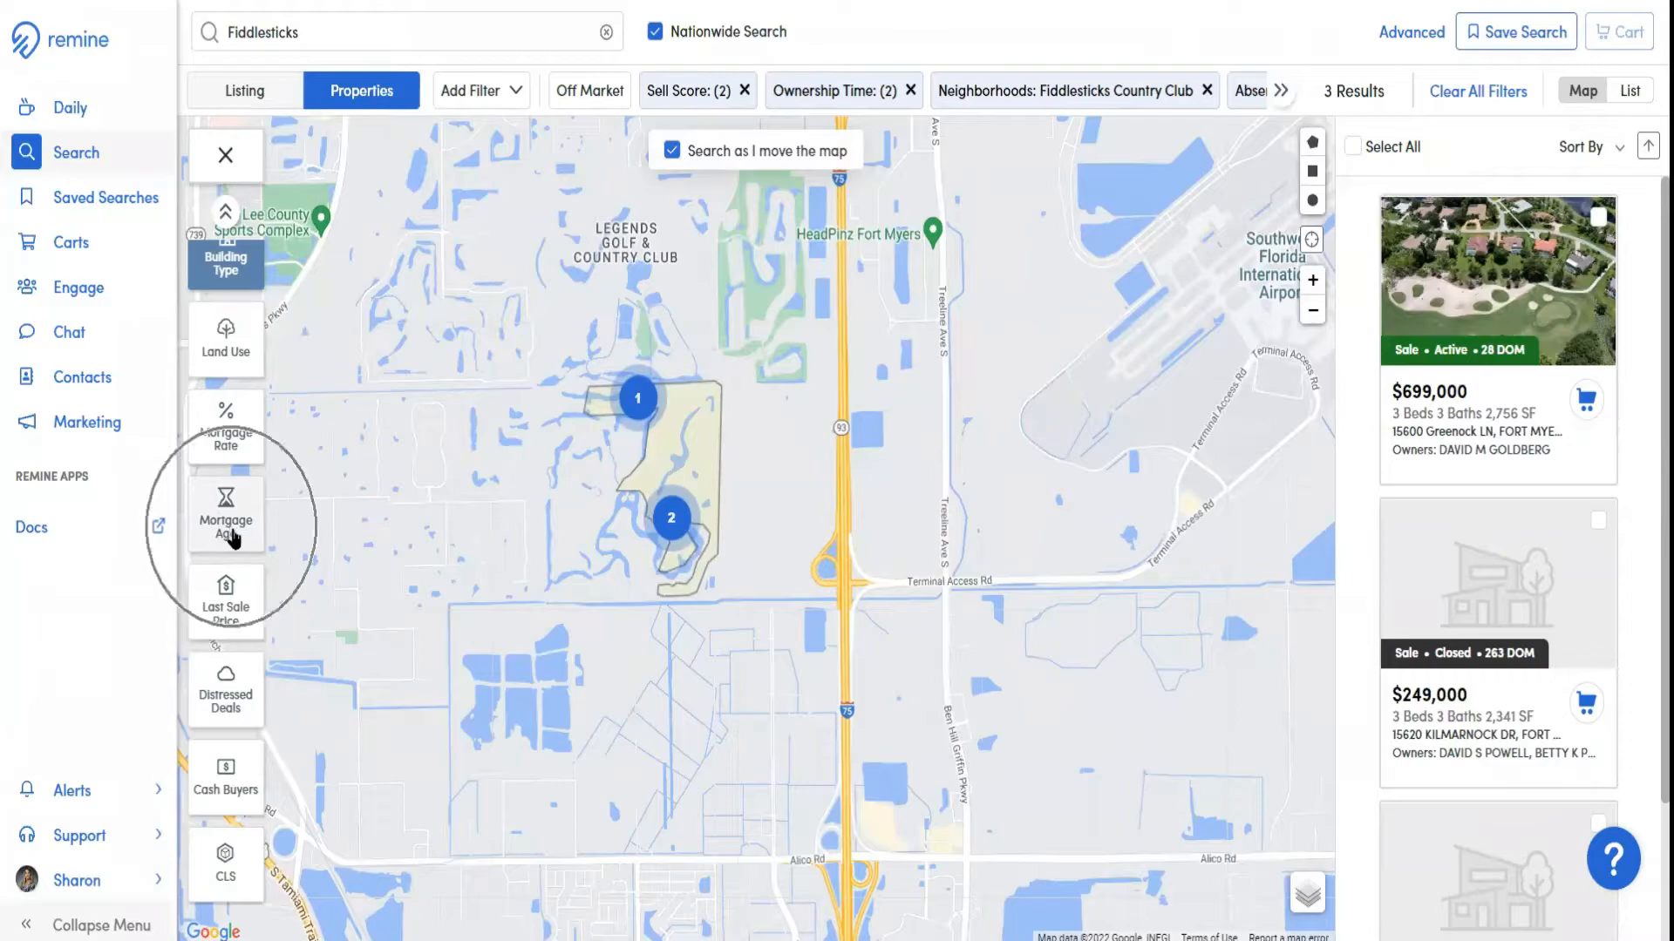
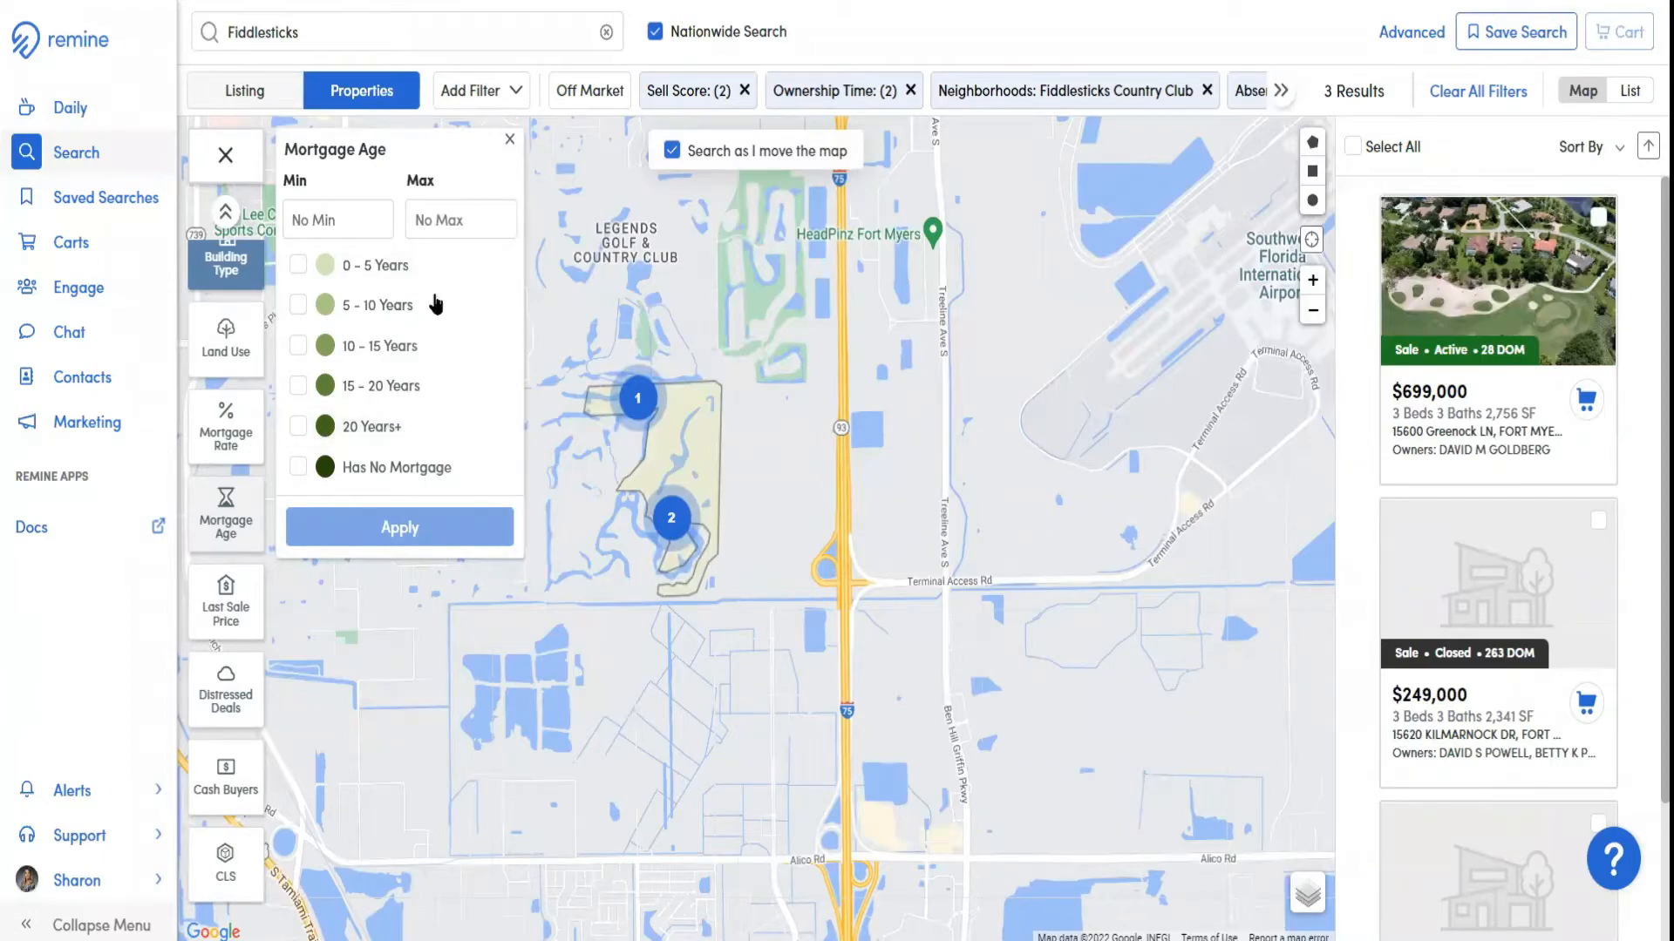
Look through the Last Sale Price and Distressed Deals layer options without applying any, and browse the property results
left_click(510, 142)
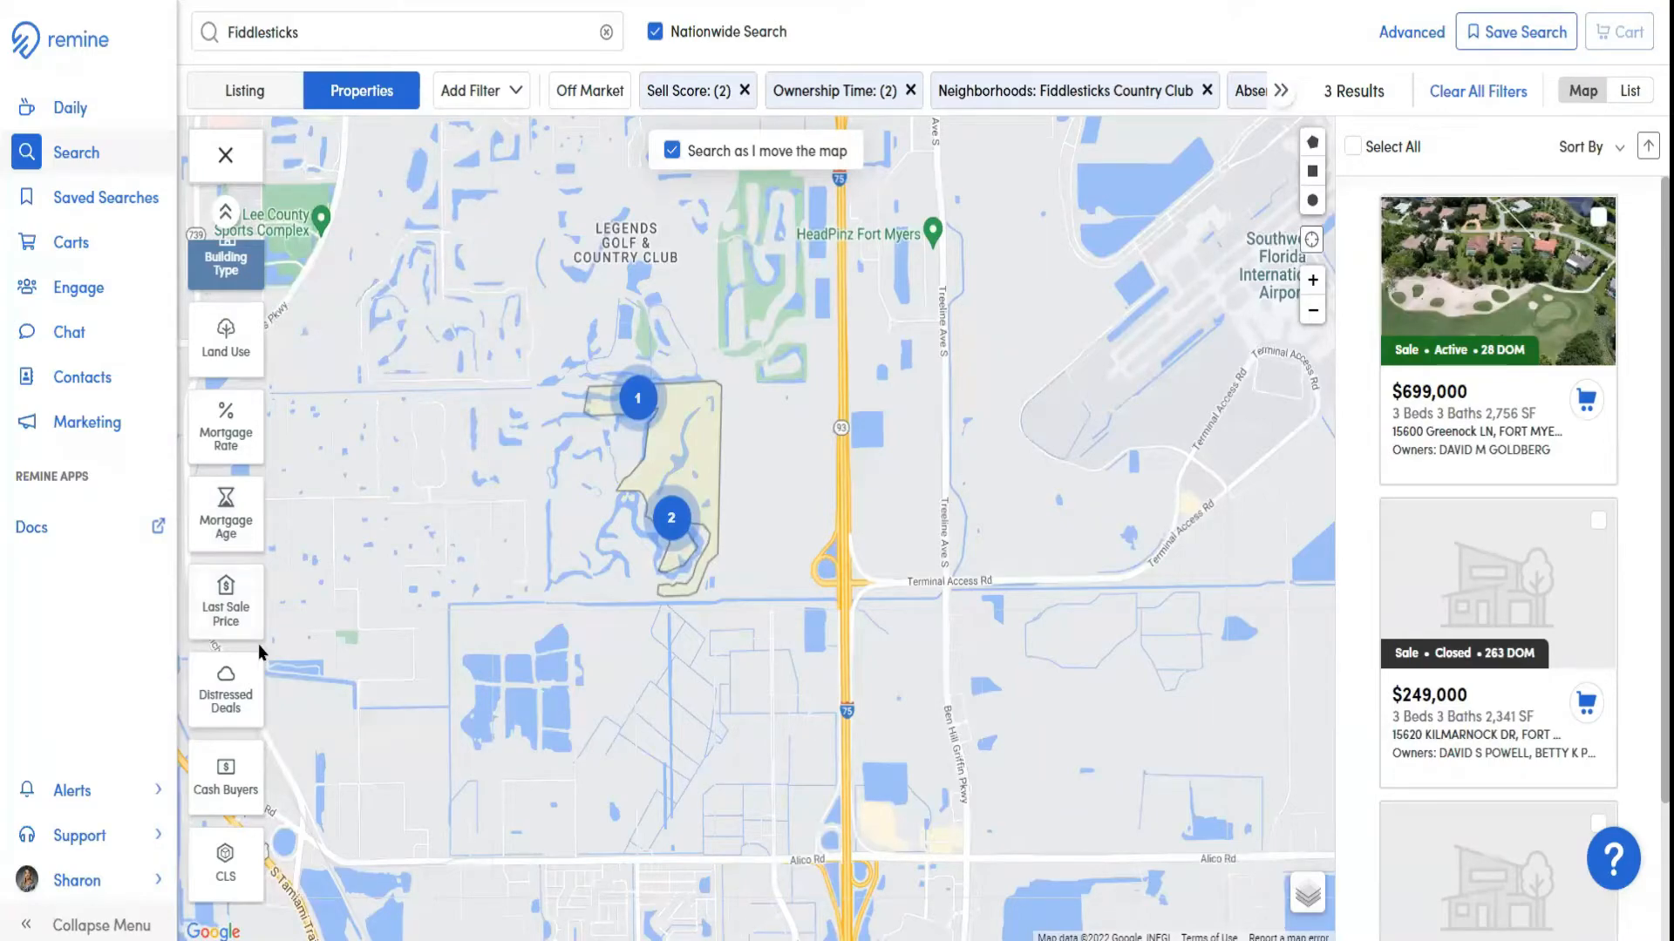
left_click(230, 615)
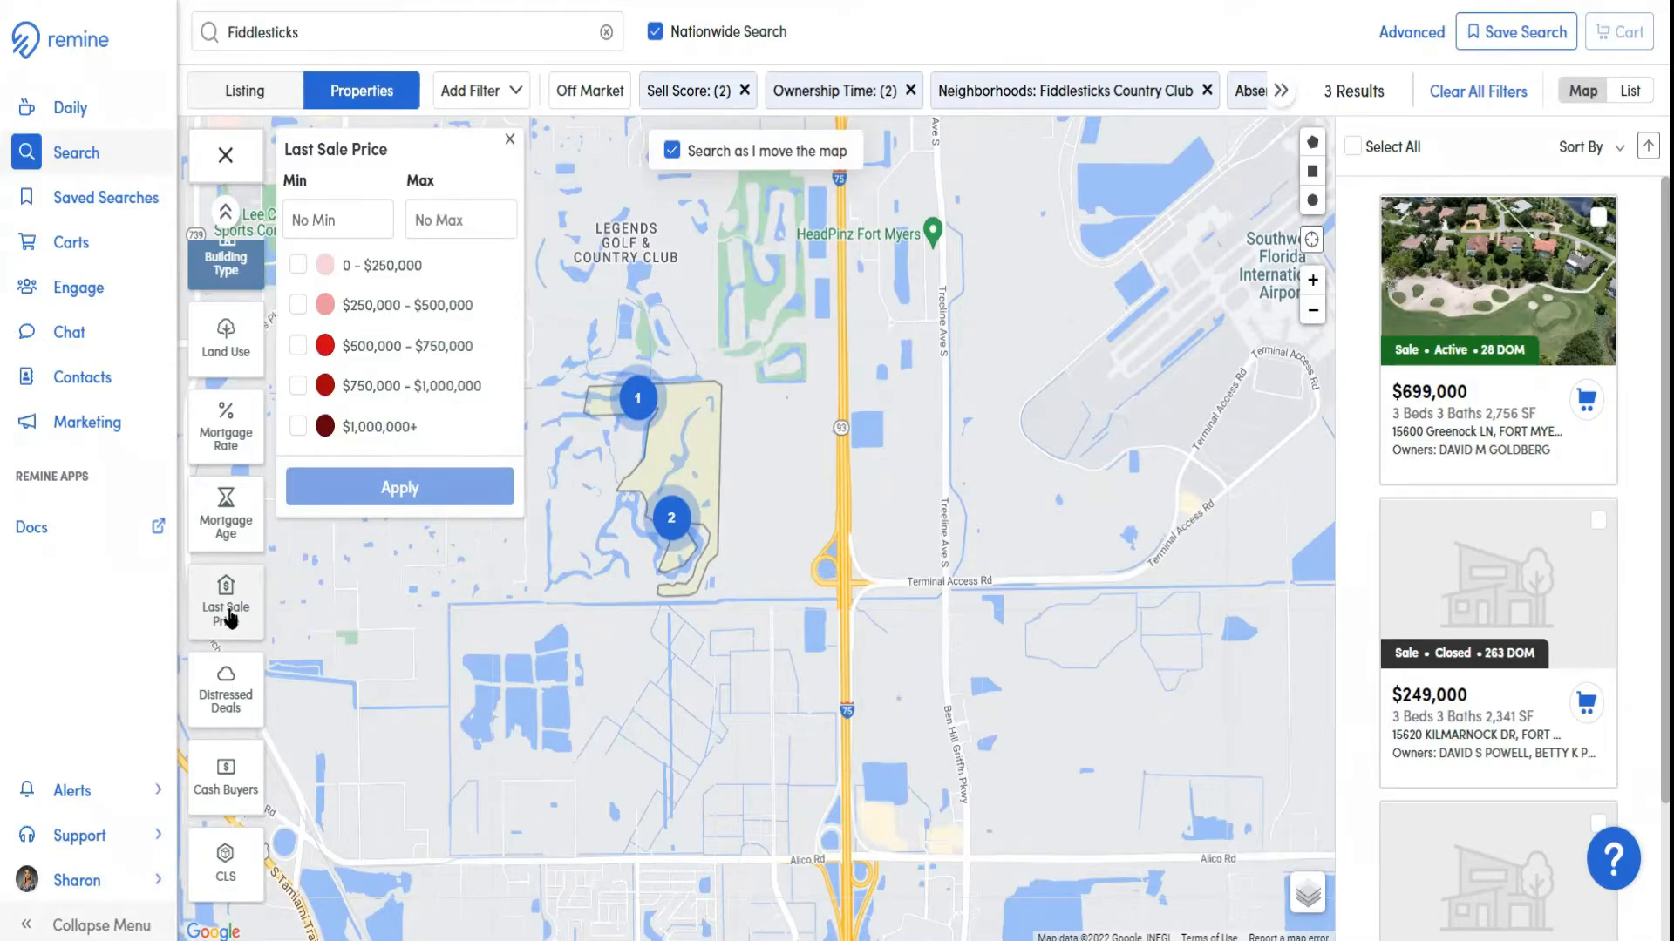
left_click(511, 140)
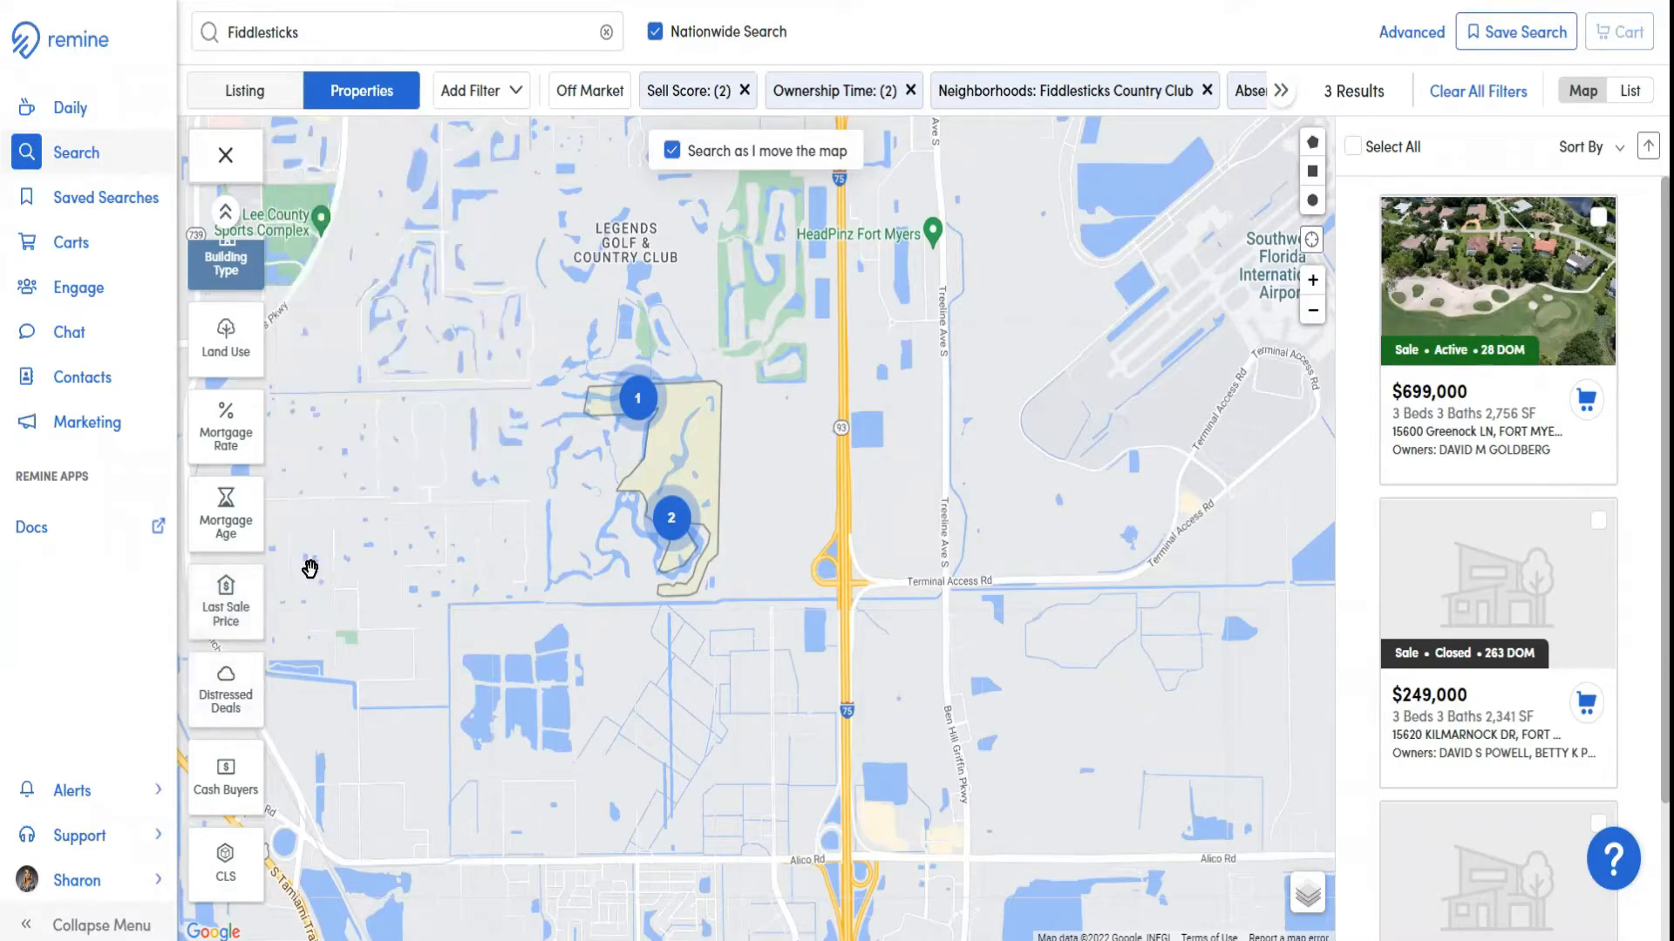
left_click(228, 700)
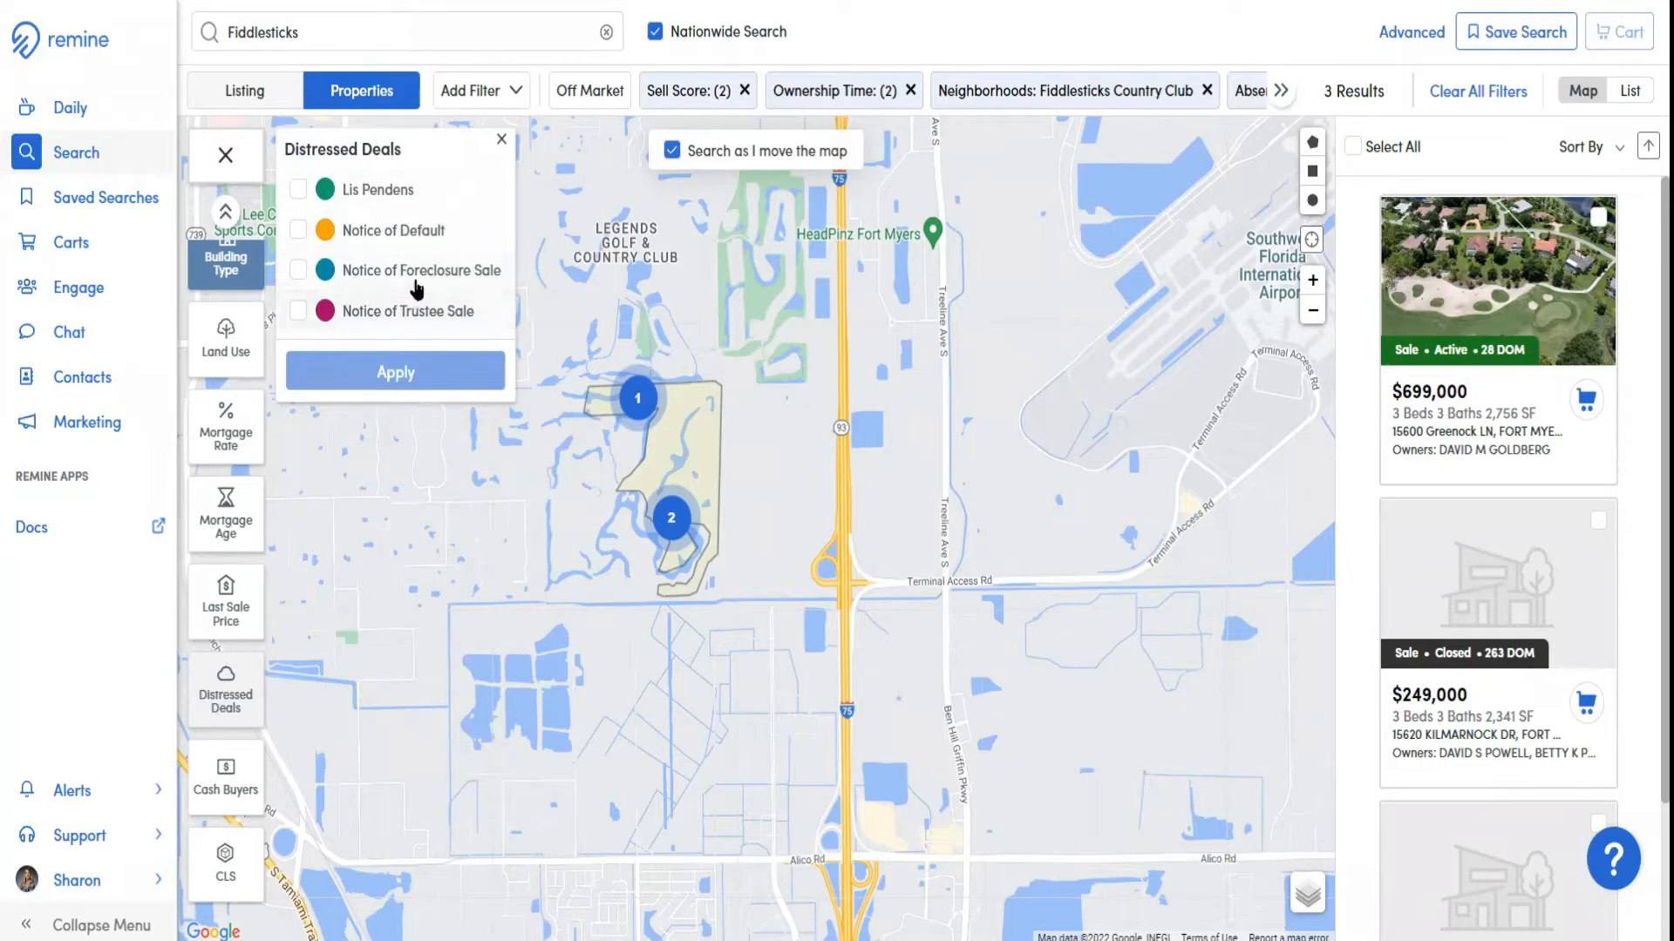
left_click(502, 142)
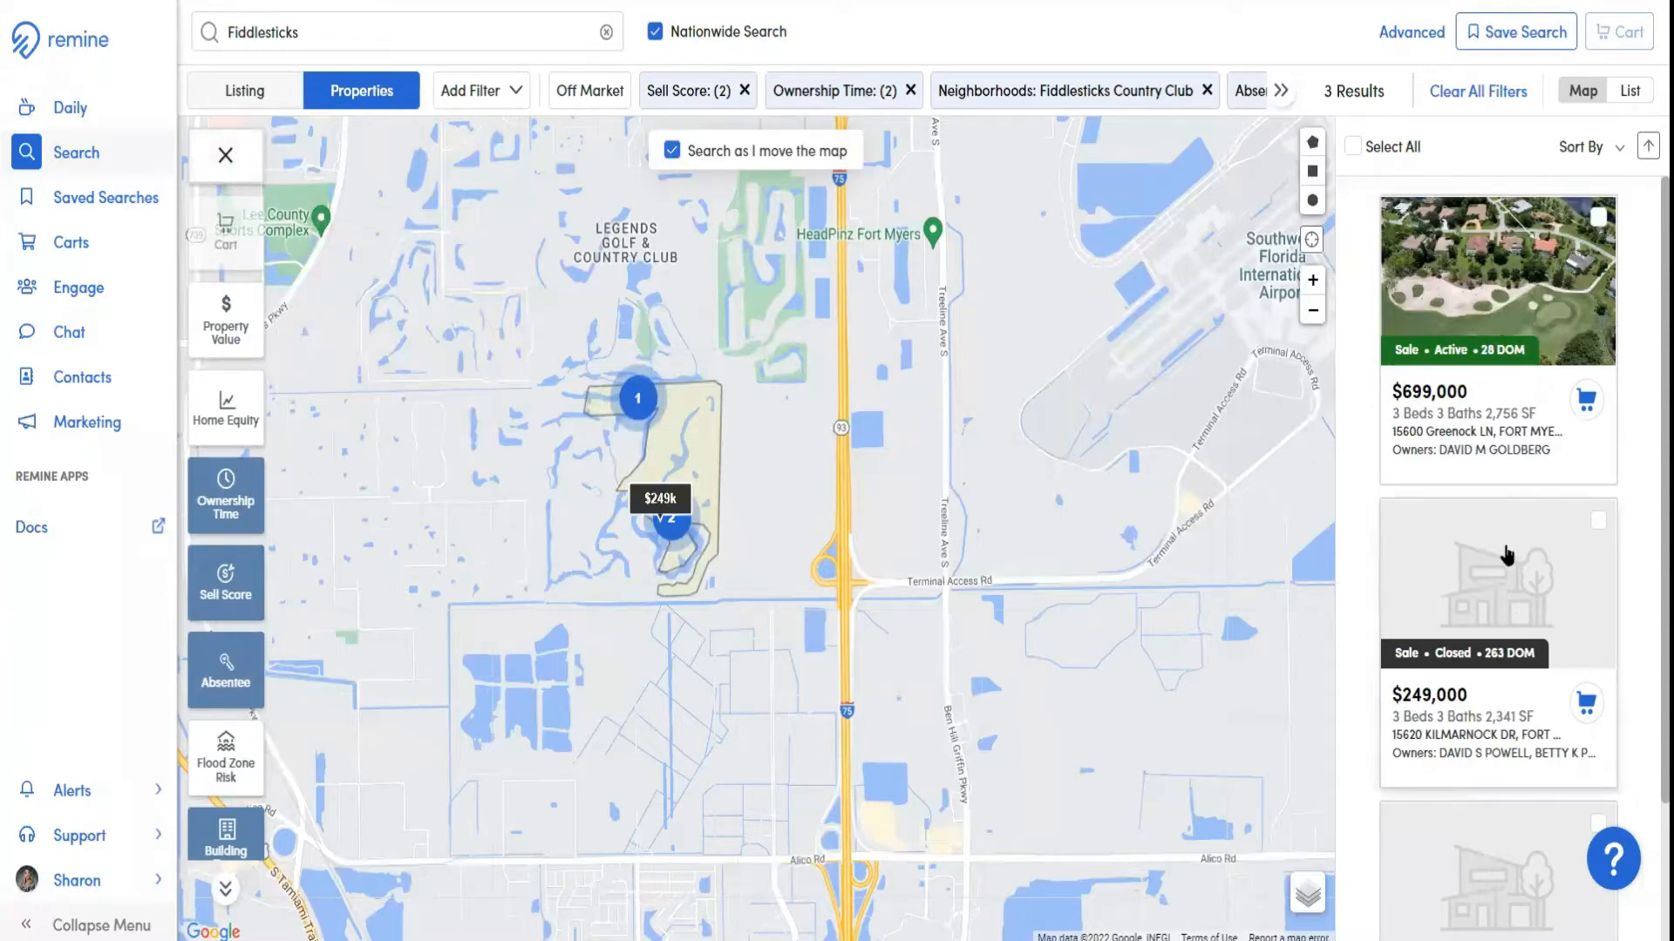
scroll(1490, 698, "down", 2)
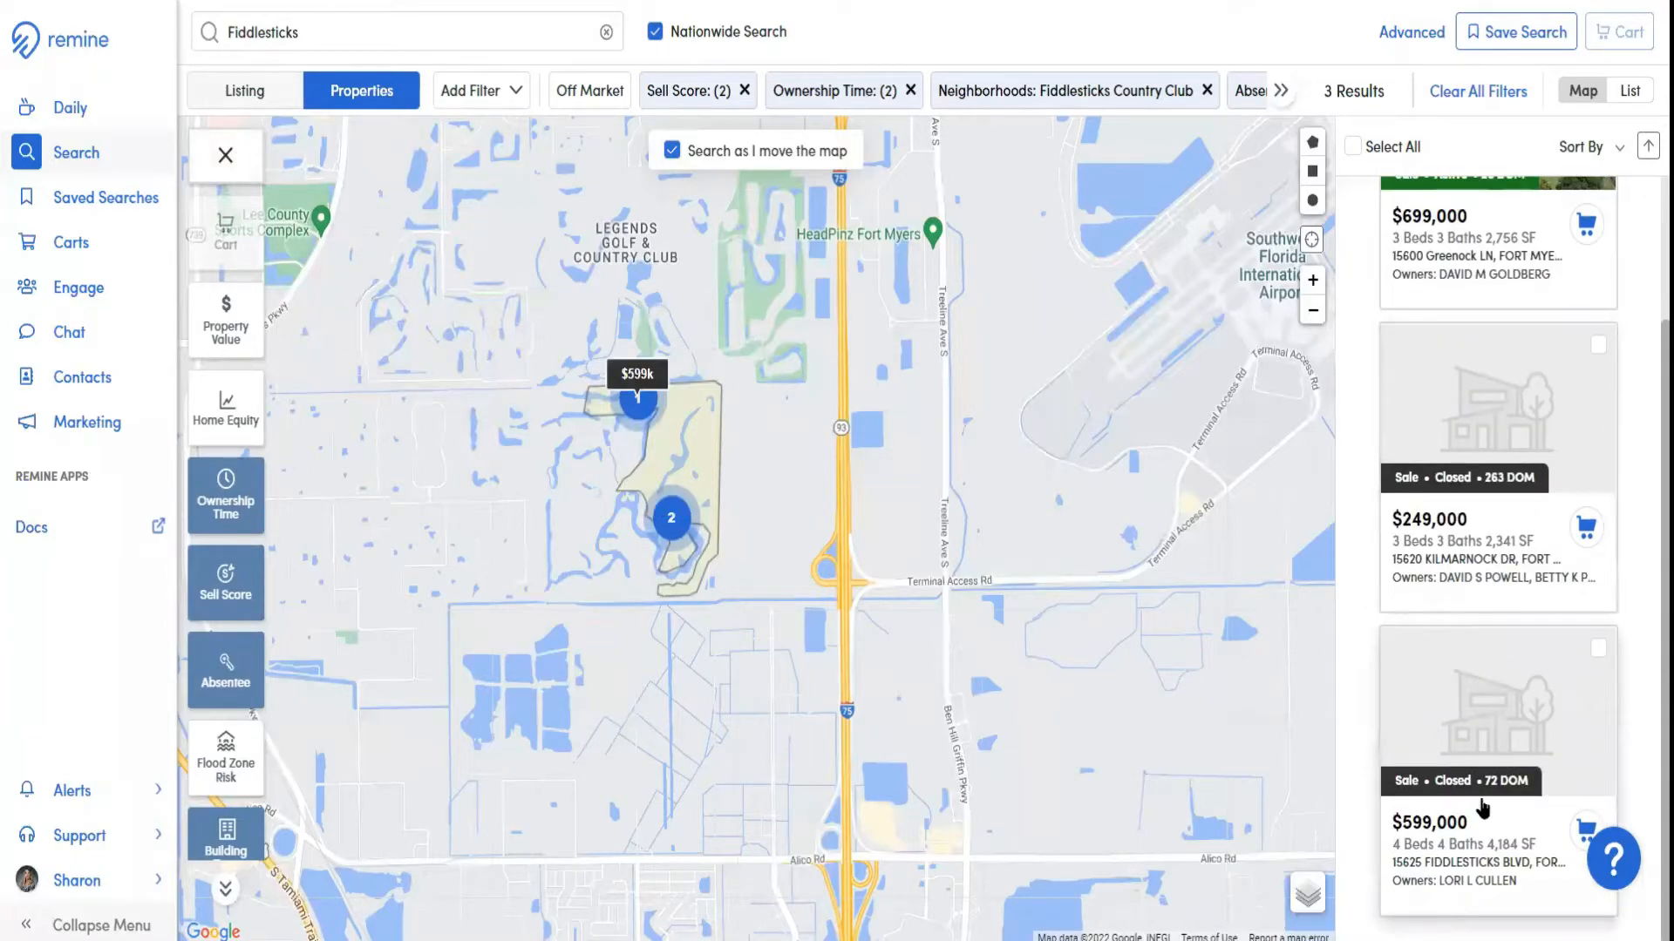
scroll(1480, 777, "up", 2)
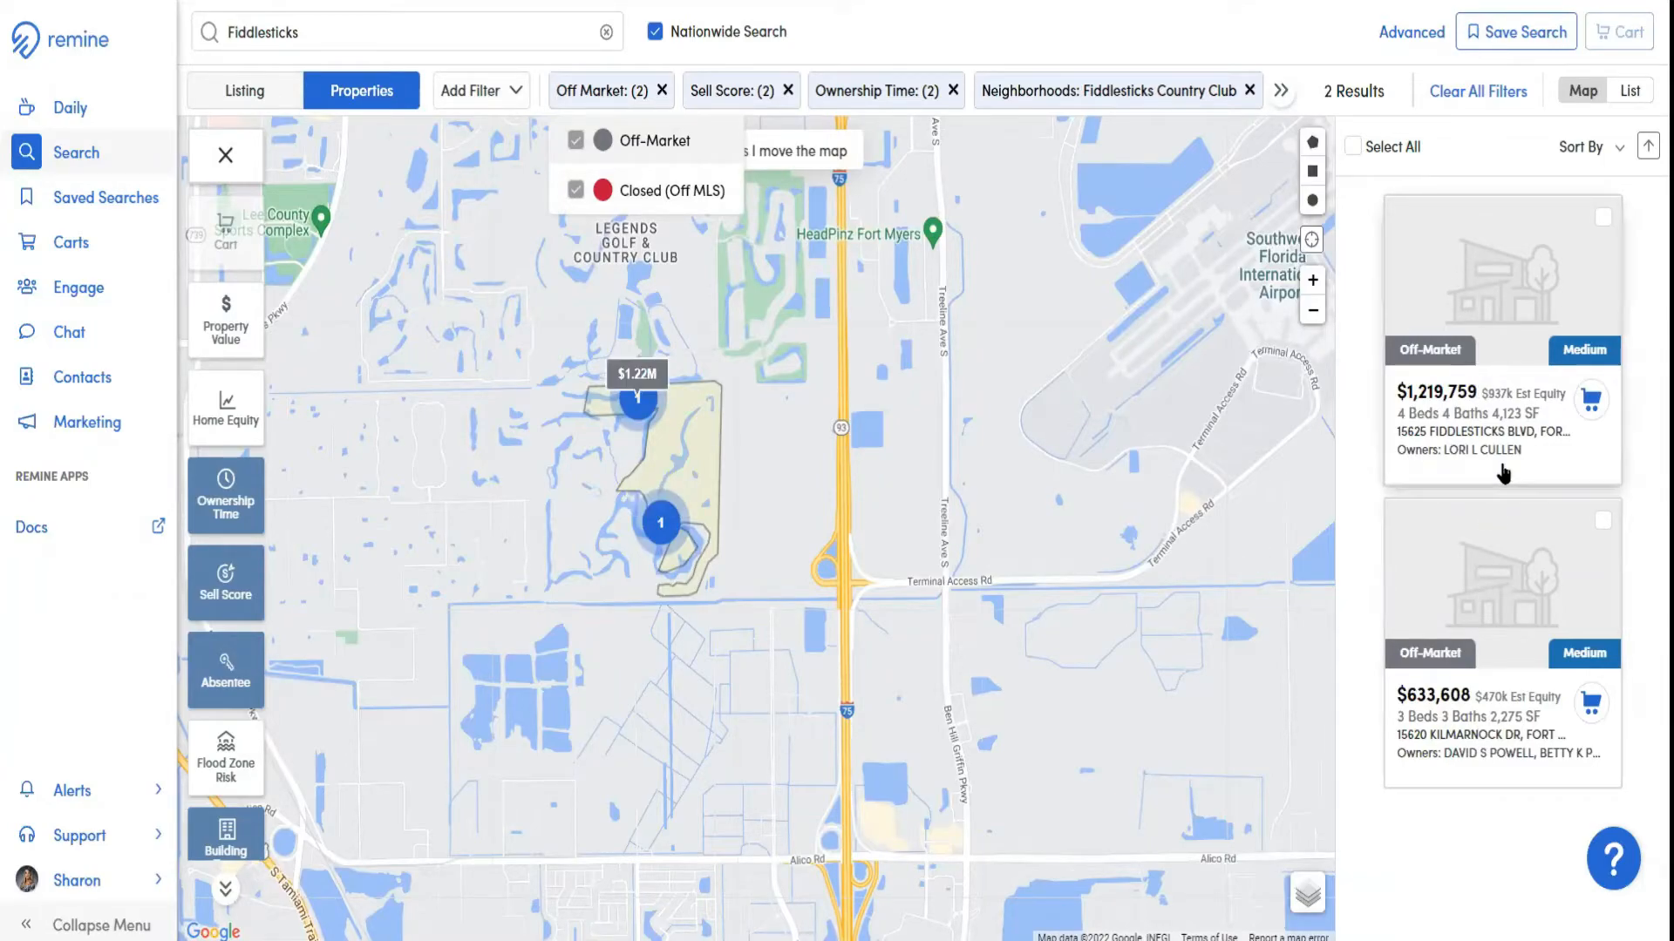
Add the 5 - 10 Years and 10 - 15 Years ranges to the Ownership Time layer and apply it
left_click(235, 493)
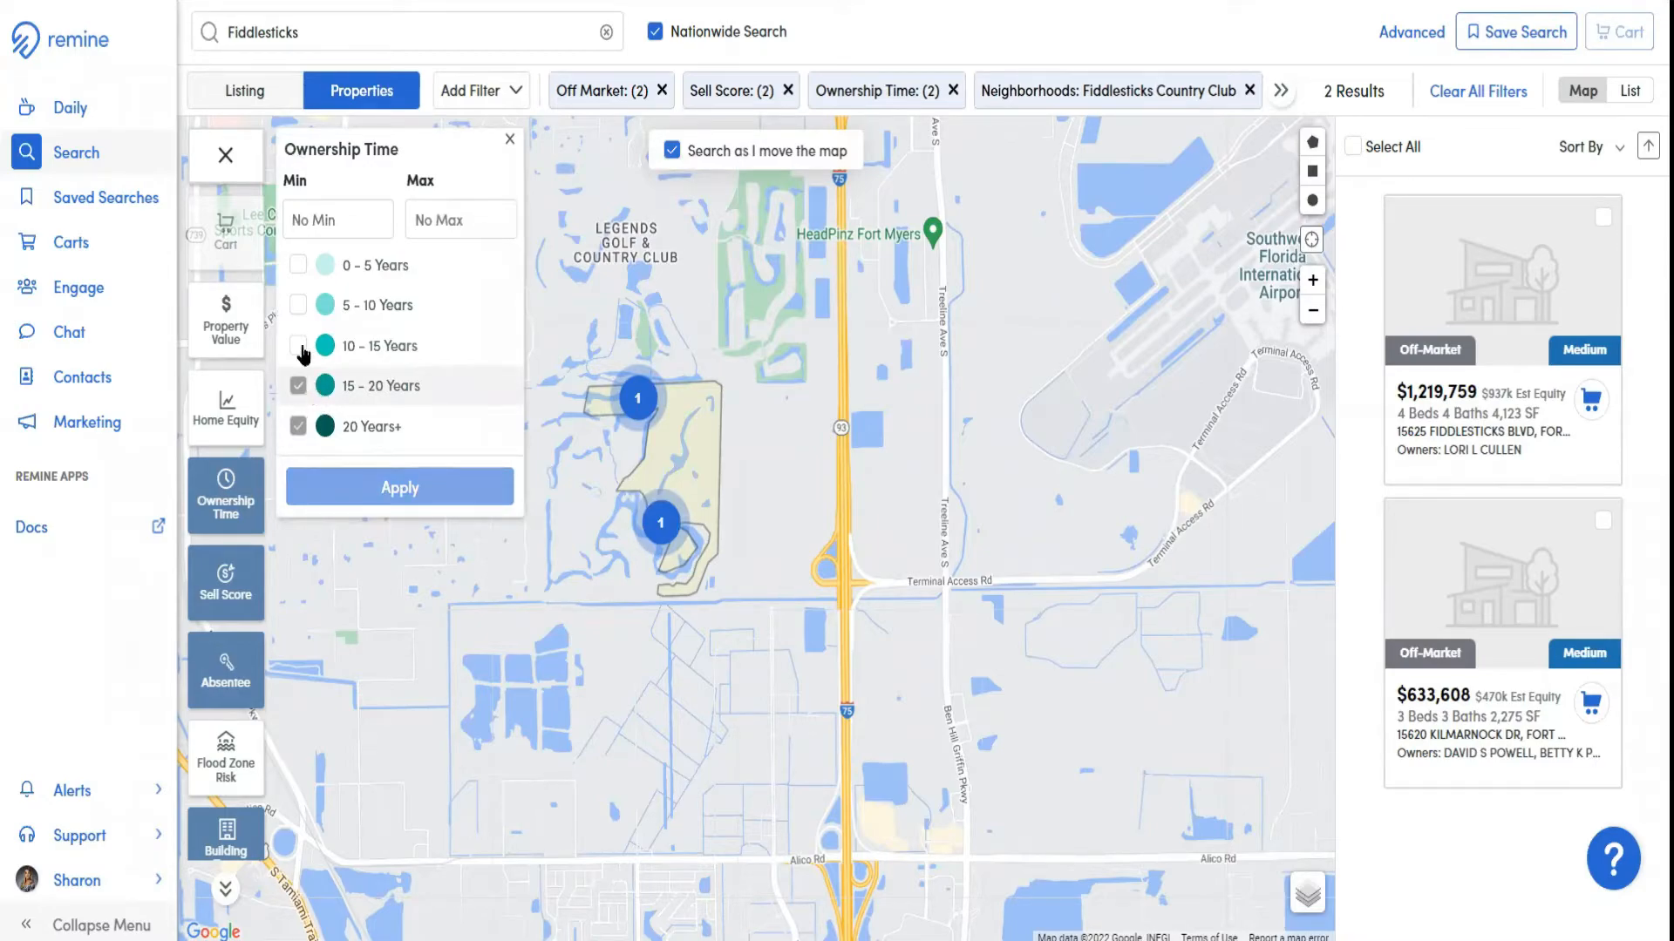
left_click(298, 305)
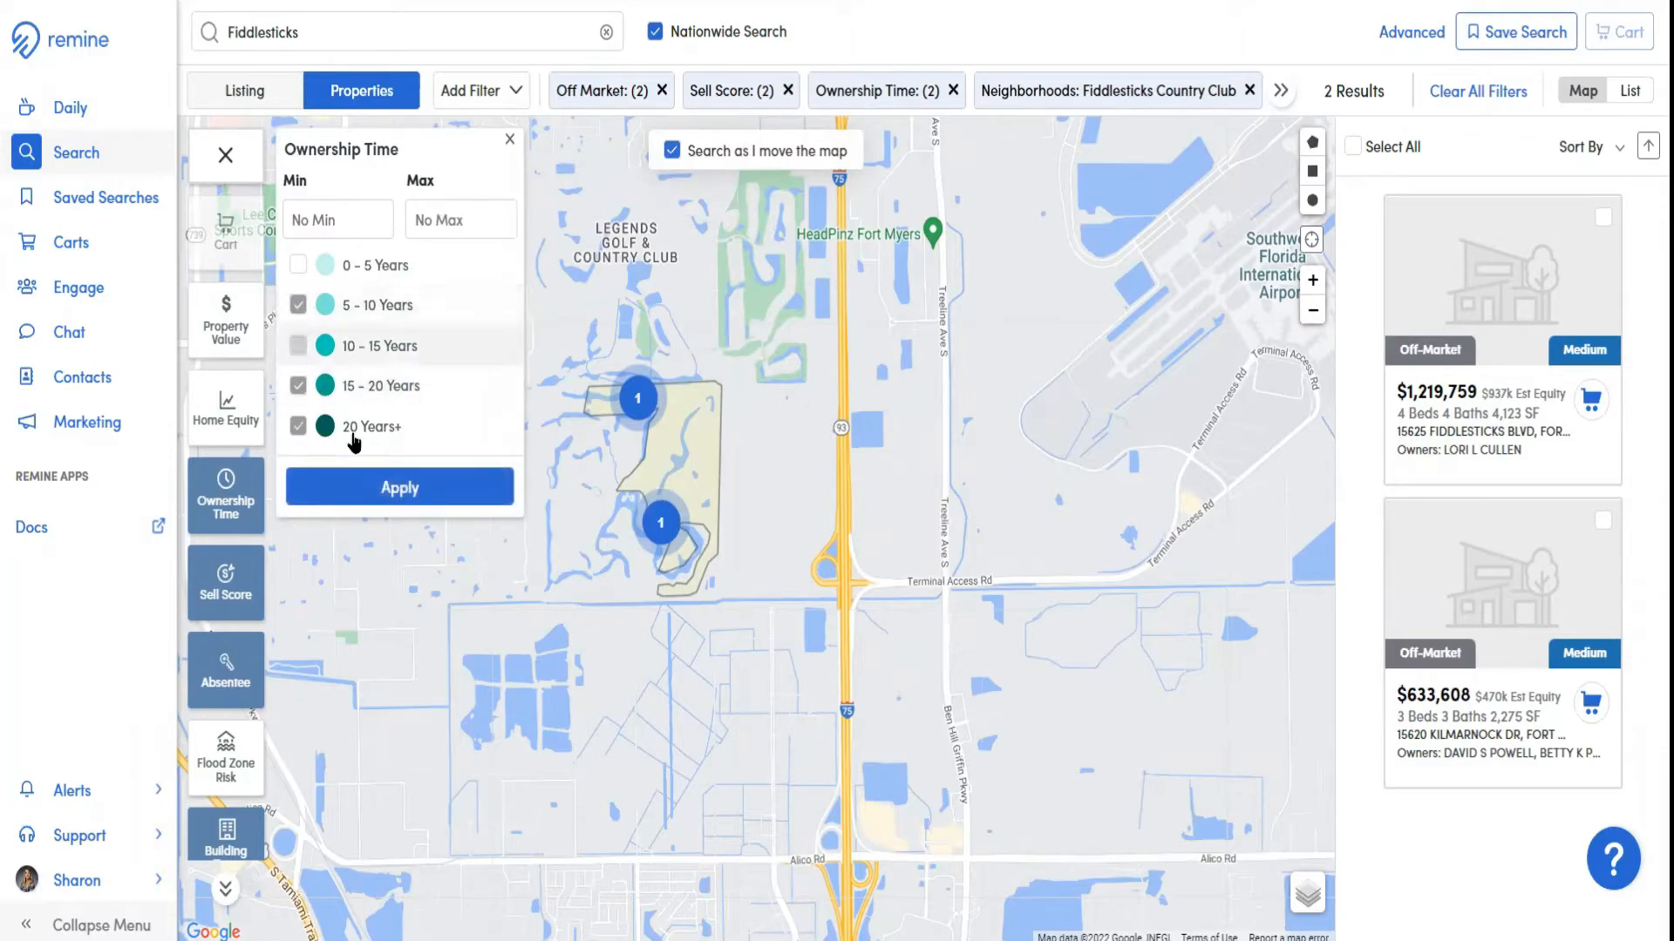
left_click(298, 346)
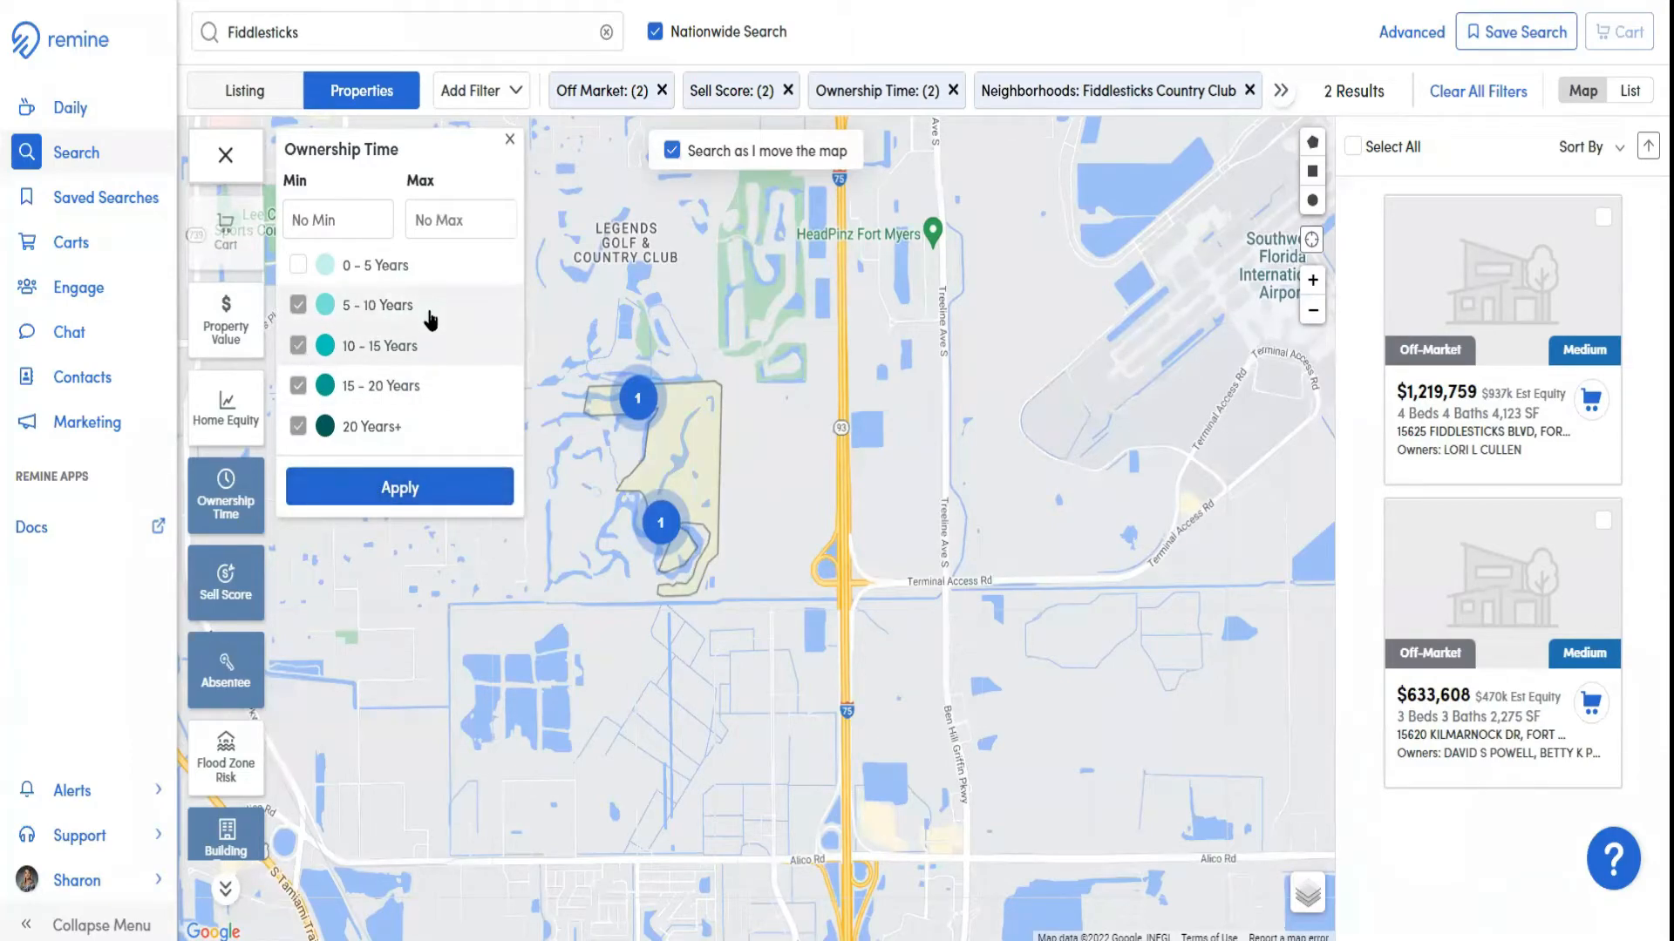
left_click(406, 491)
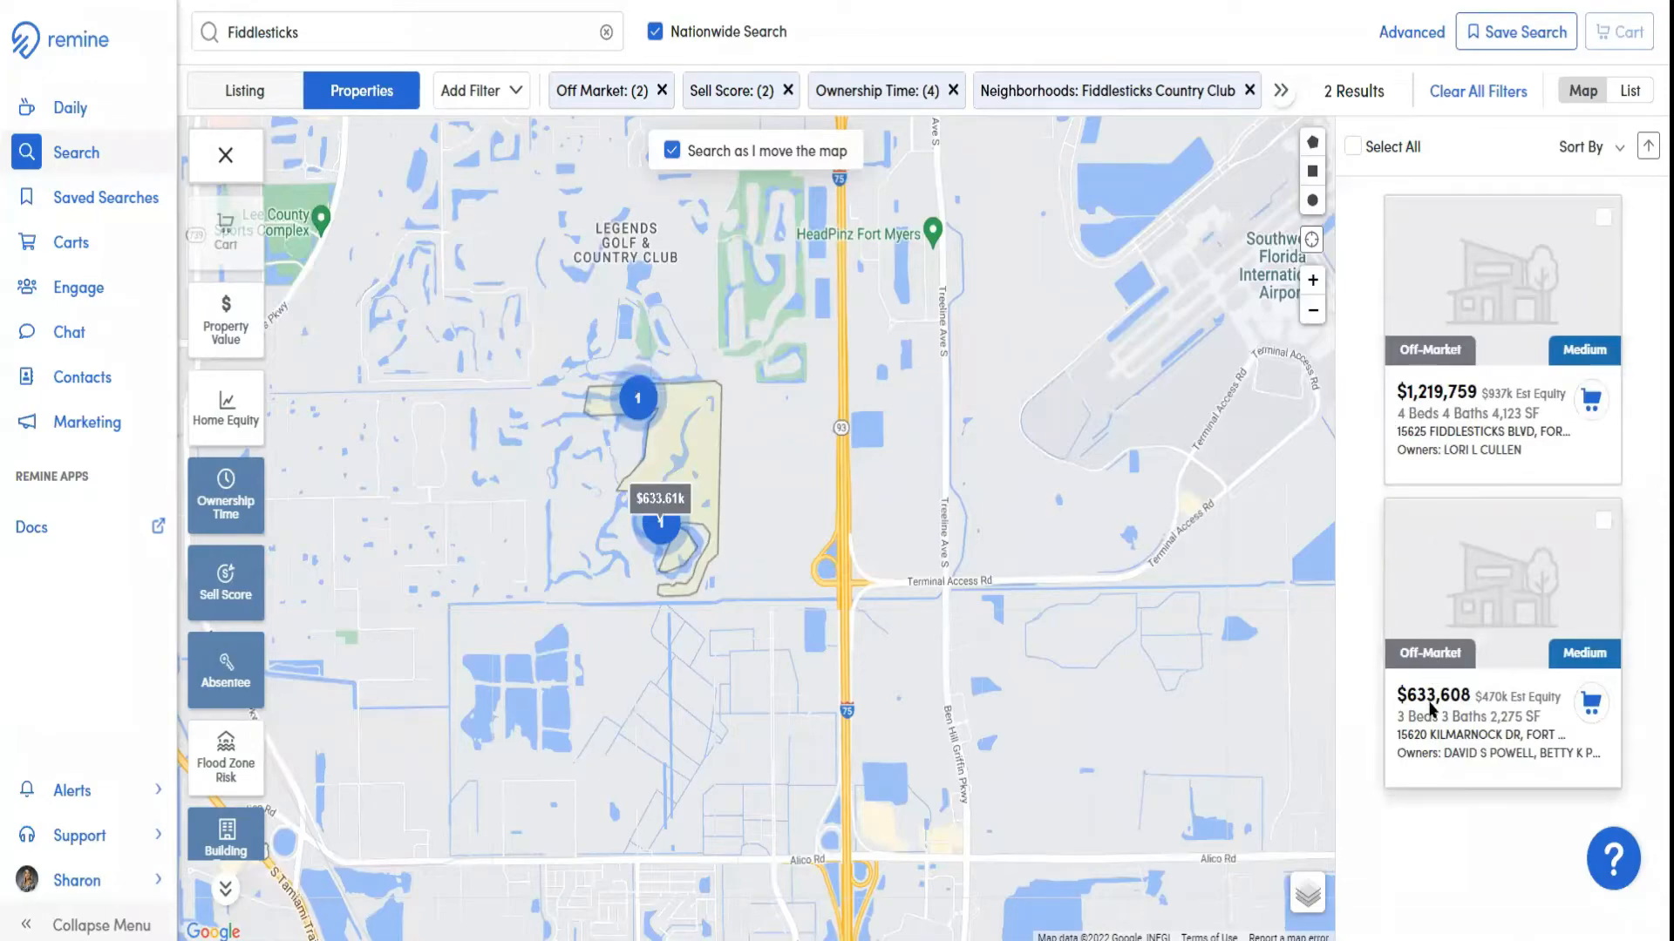
Open the details of the off-market property valued at $1,219,759 and examine its Public Record, maps and key stats
left_click(1511, 348)
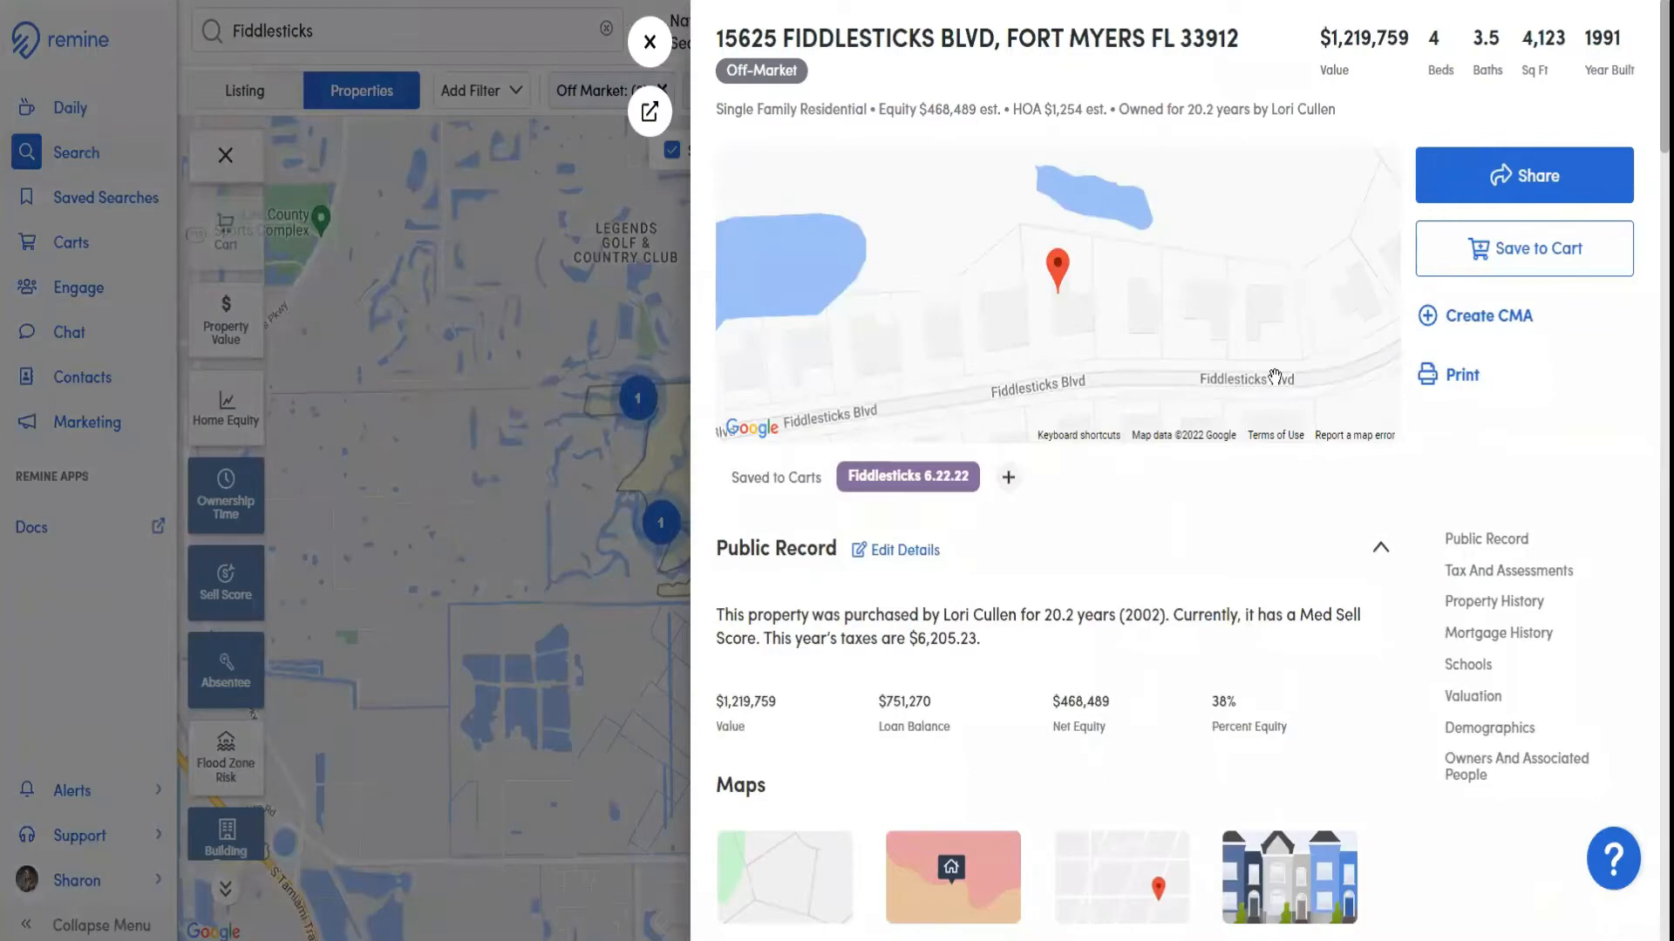
left_click(650, 43)
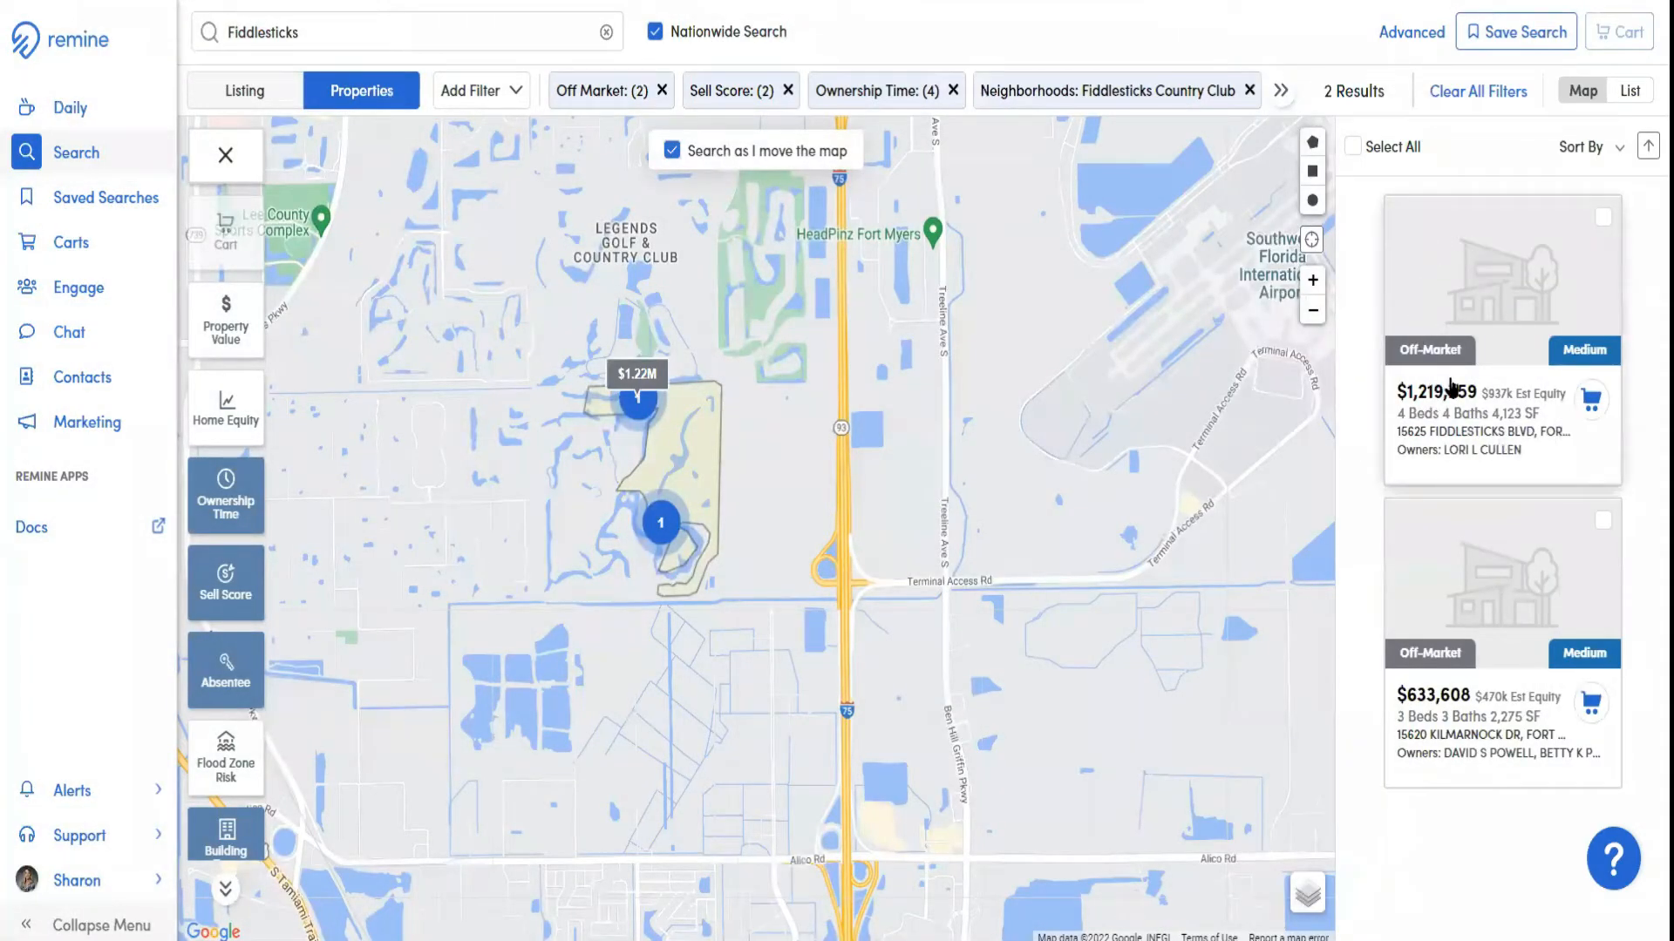
left_click(1500, 296)
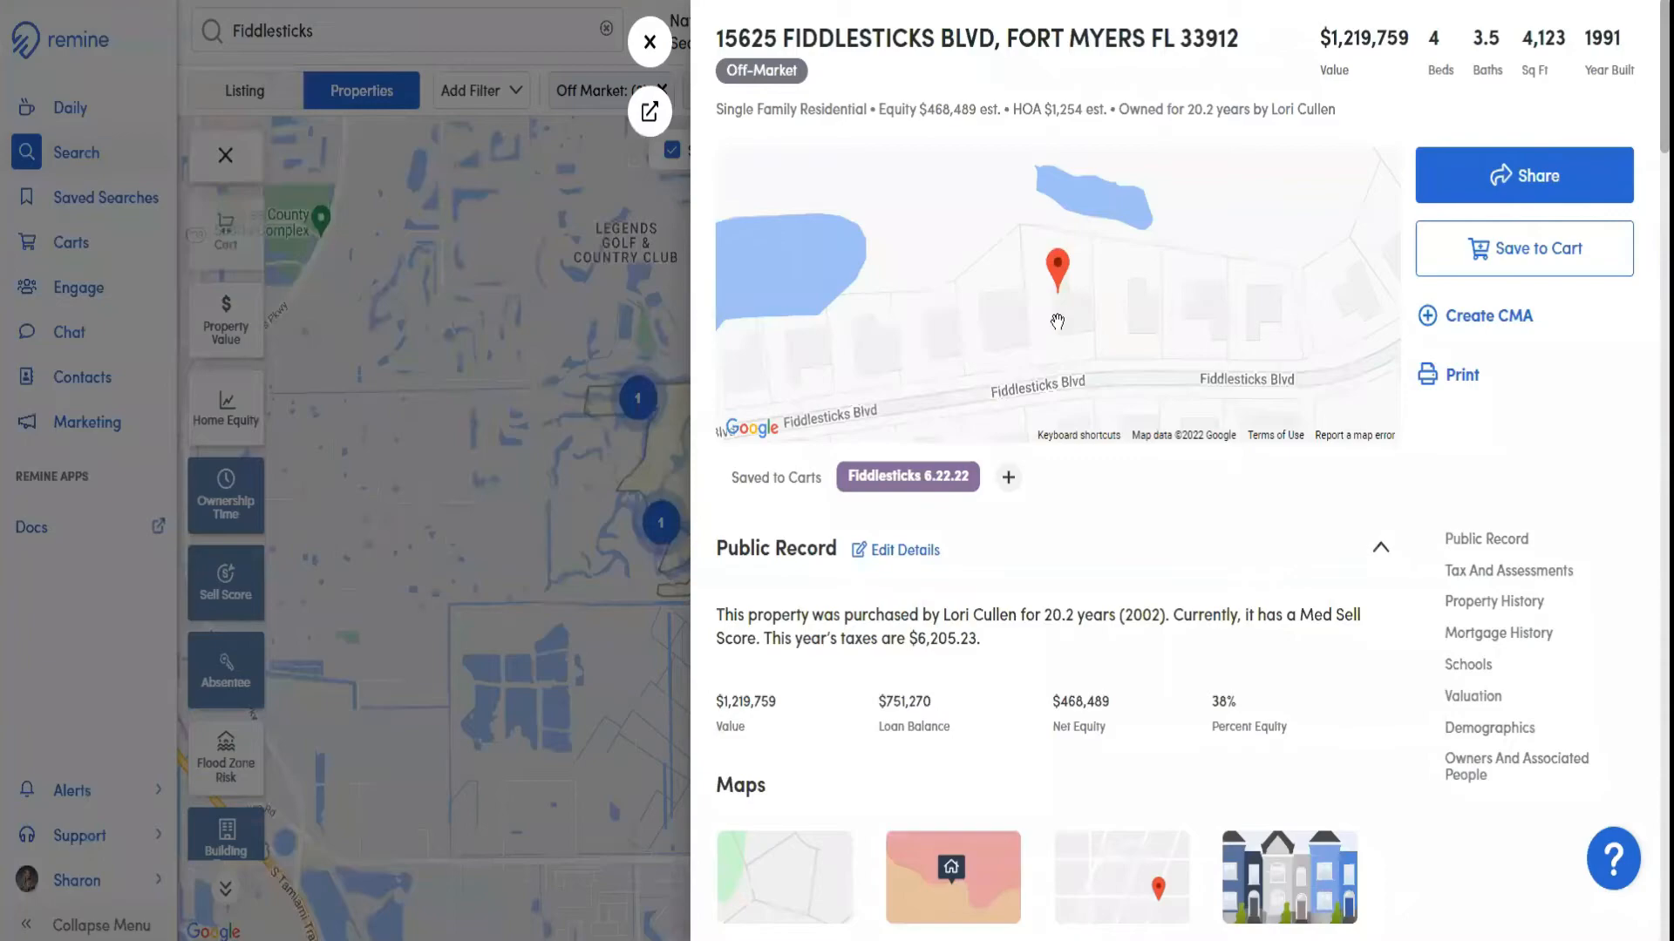
scroll(1181, 485, "down", 1)
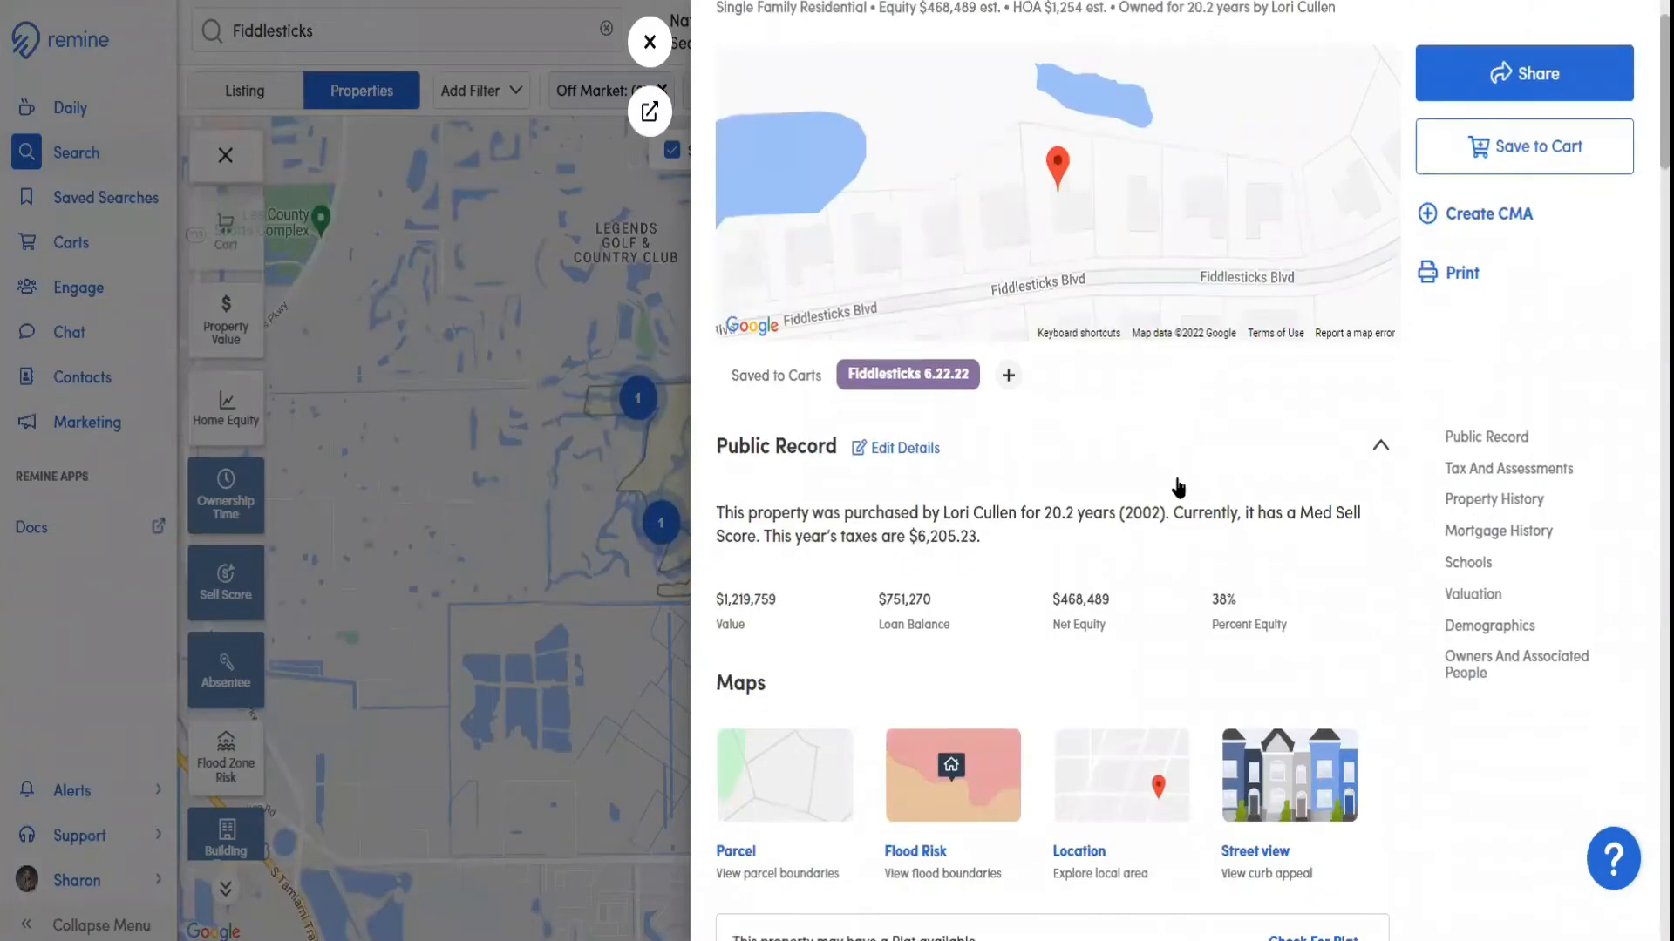
scroll(1031, 442, "down", 2)
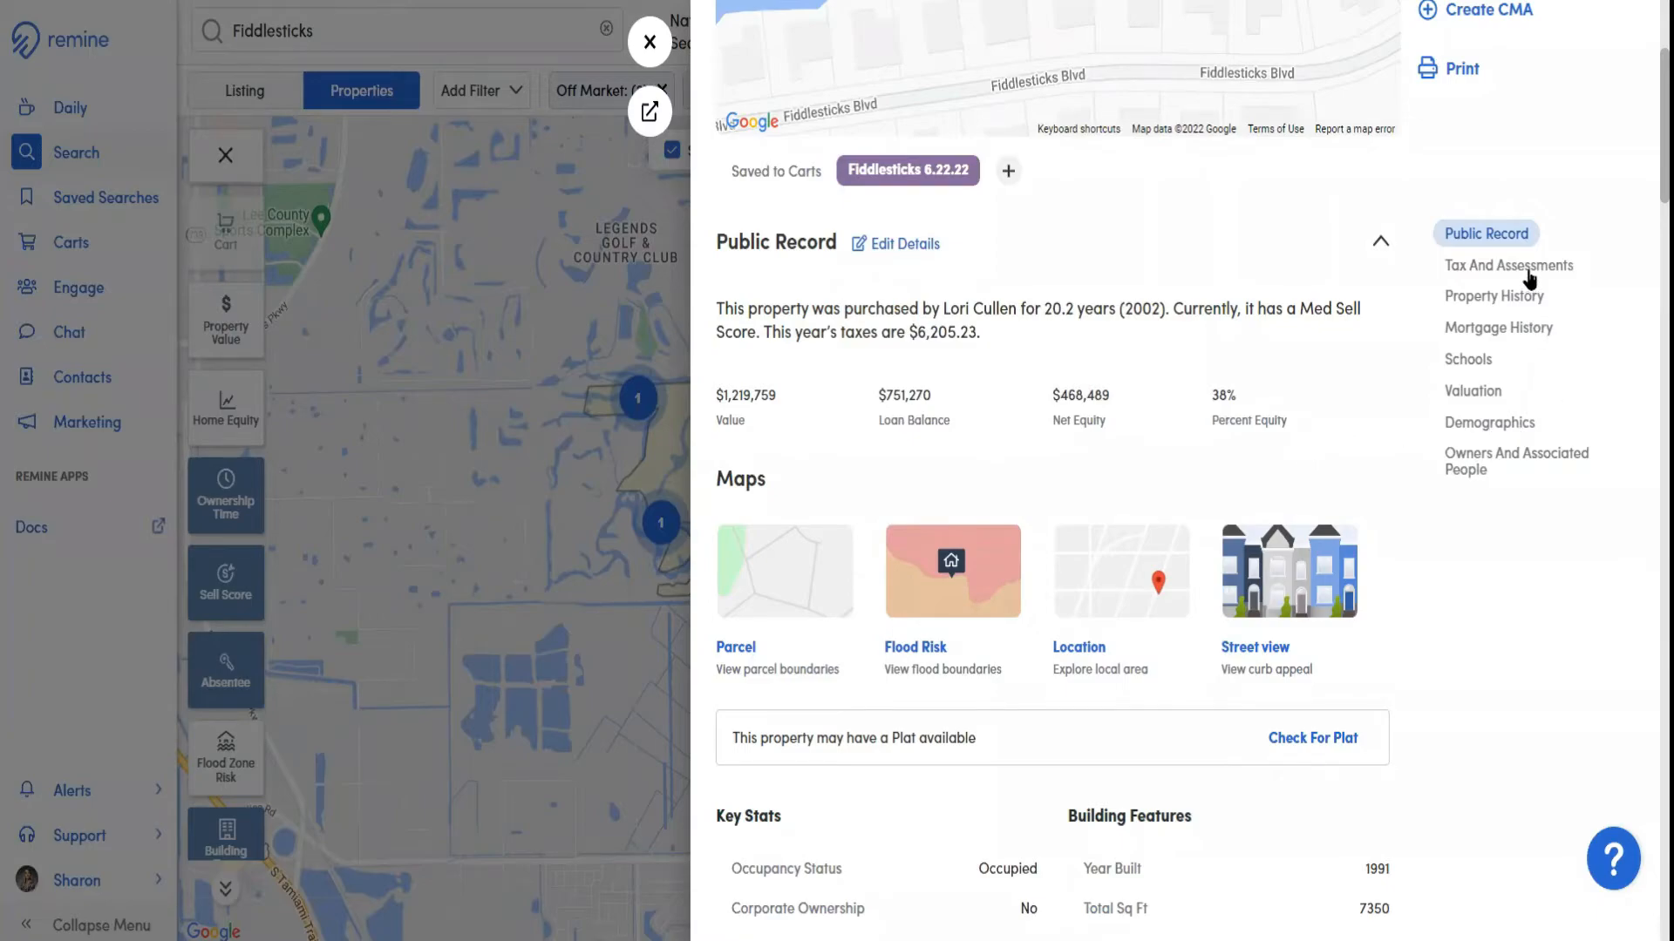
scroll(1255, 309, "down", 5)
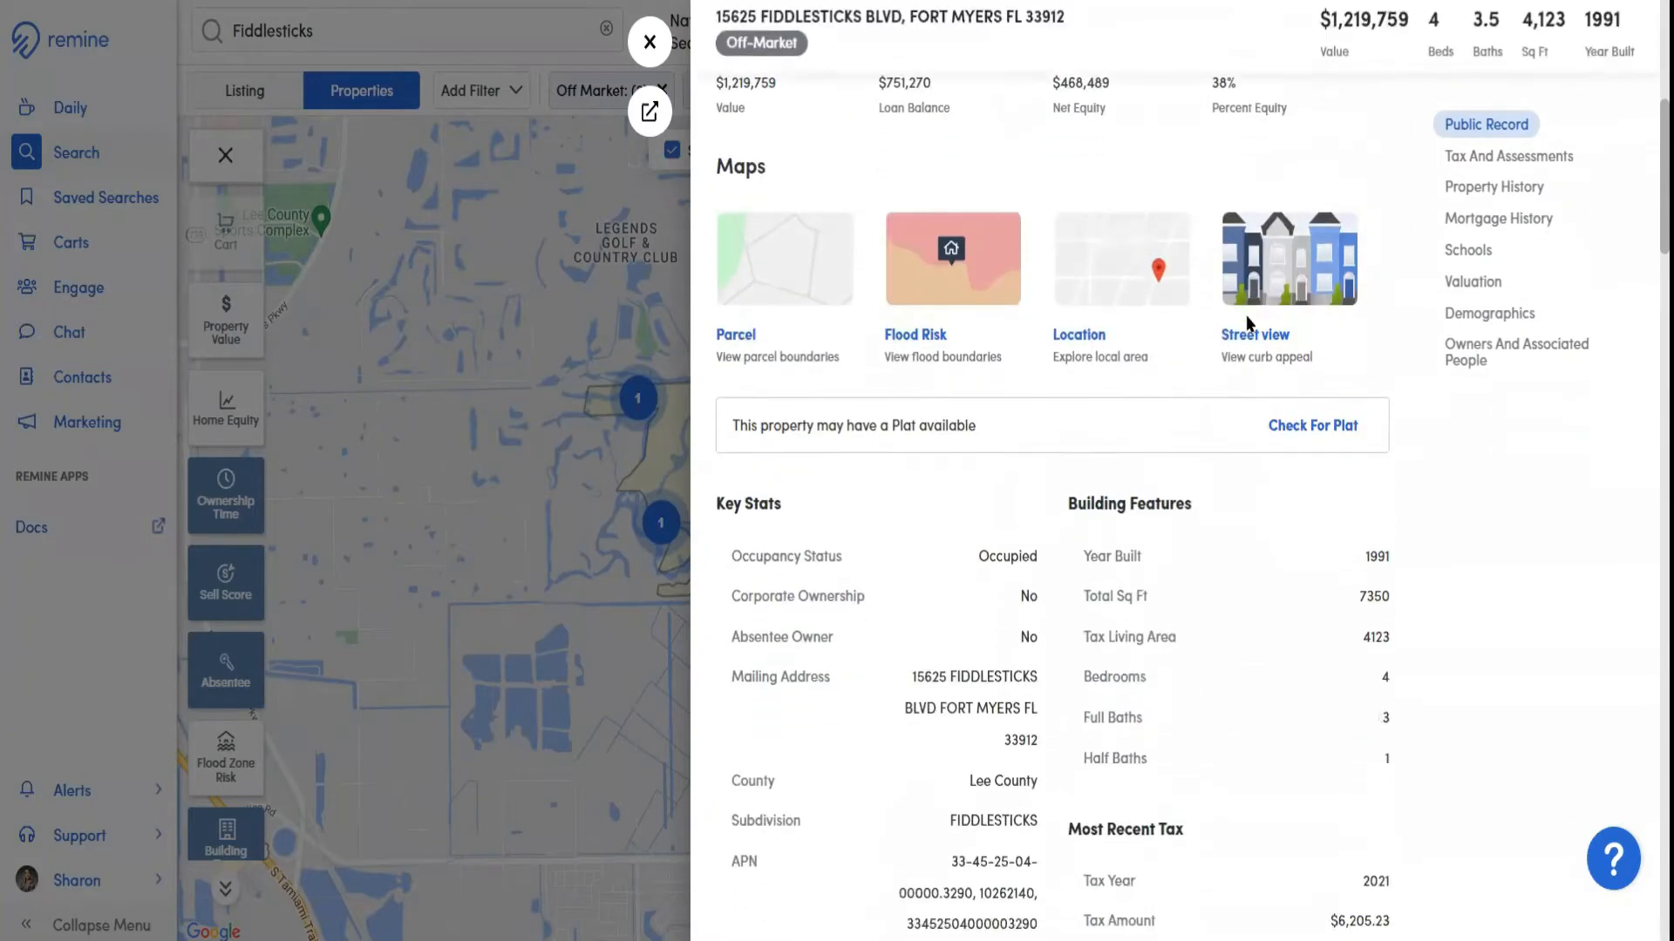
scroll(1246, 318, "up", 4)
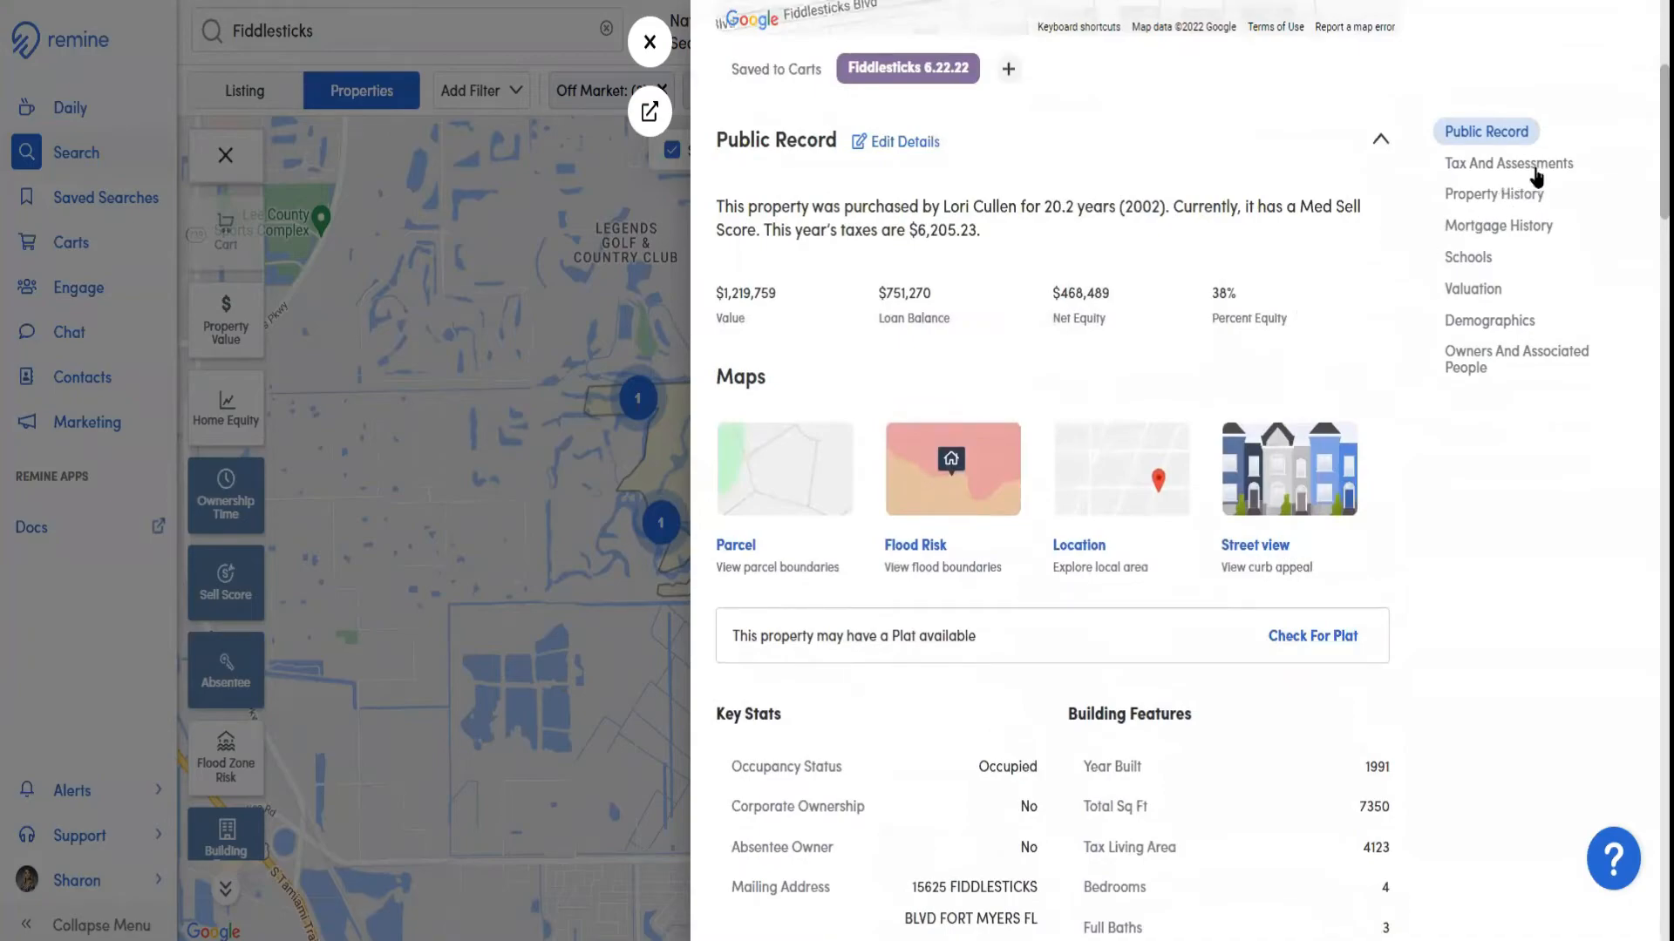
key("ctrl")
key("ctrl")
key("ctrl")
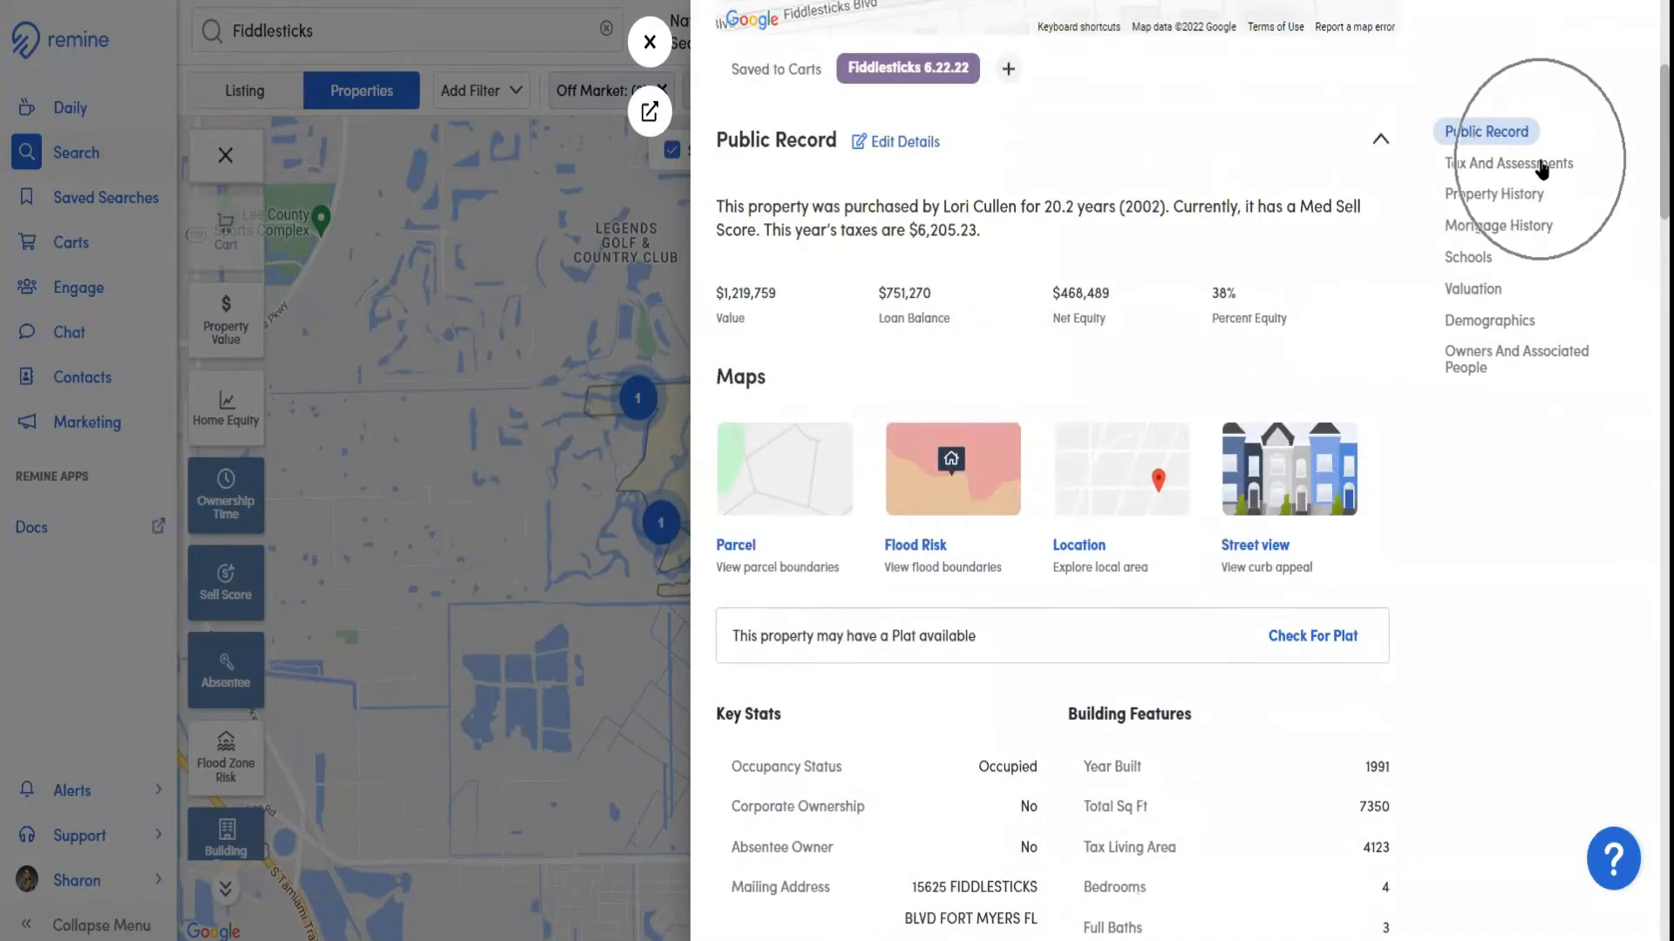
Examine the property's Tax And Assessments, Property History, Mortgage History and Demographics sections
left_click(1541, 163)
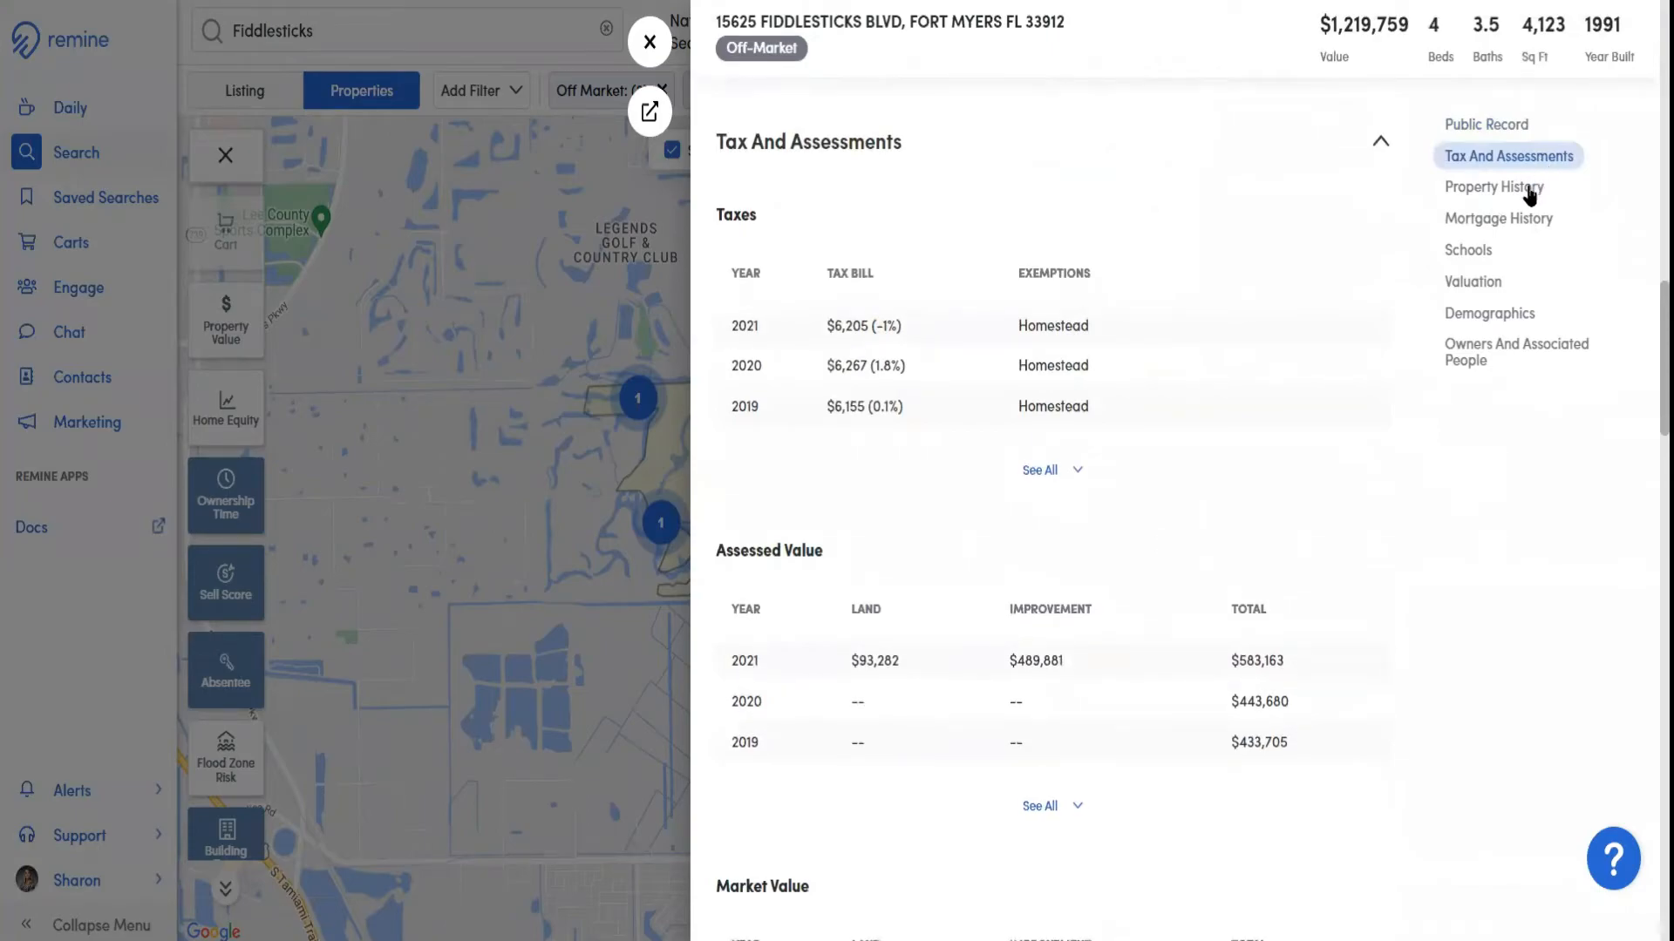
left_click(1529, 194)
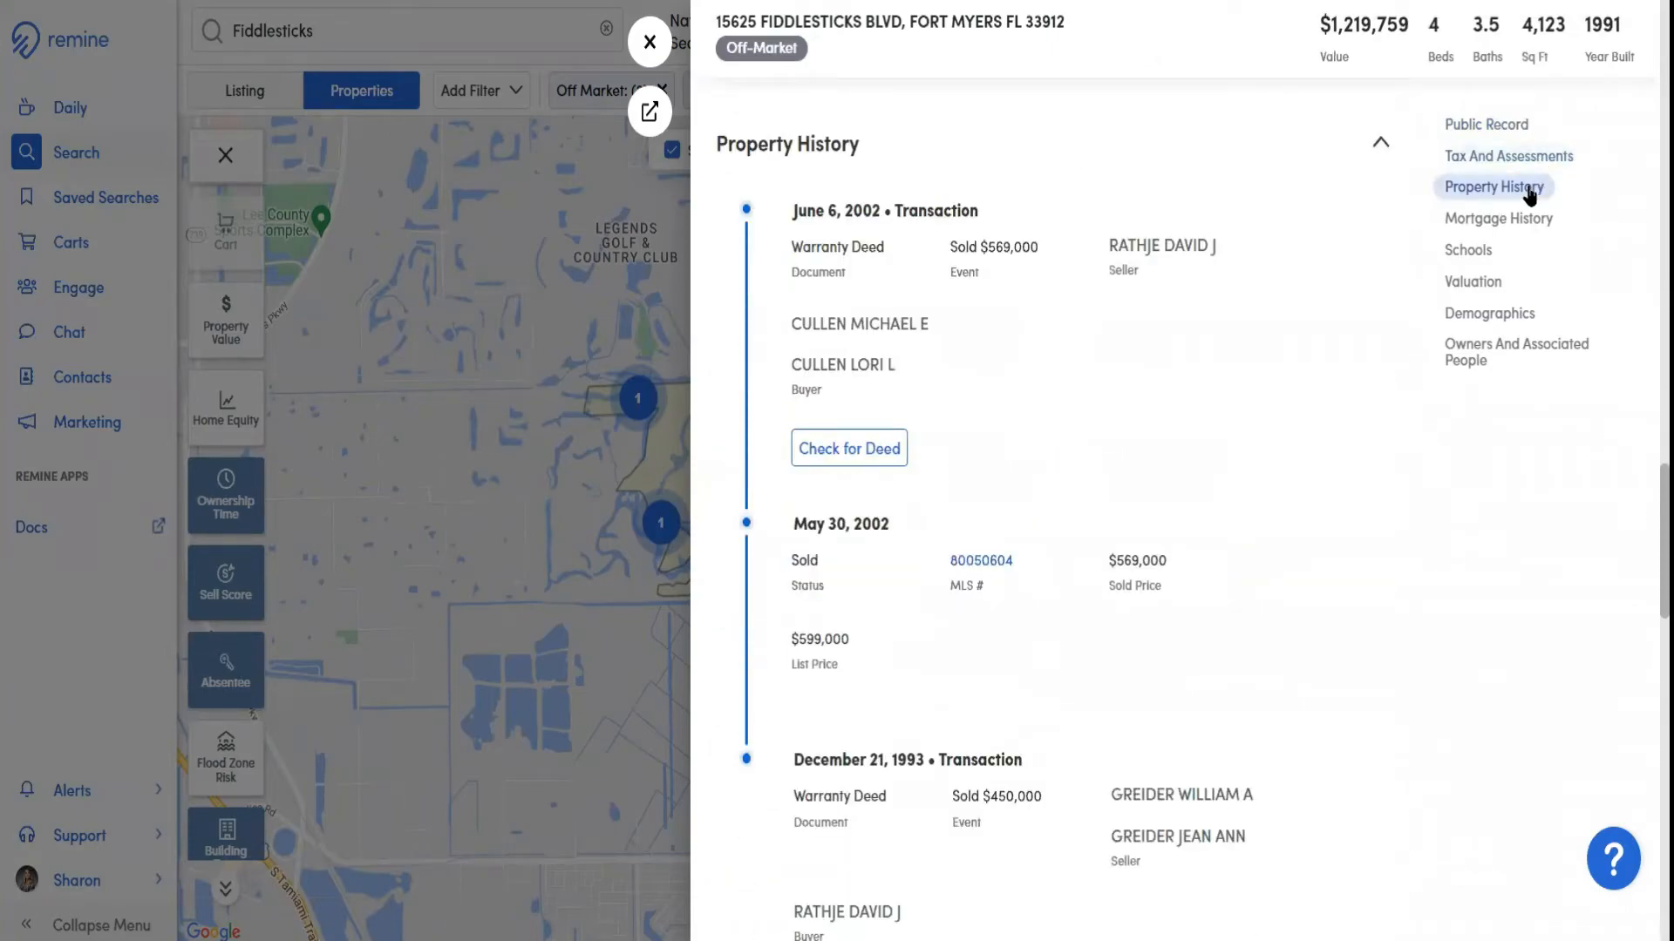
left_click(1521, 225)
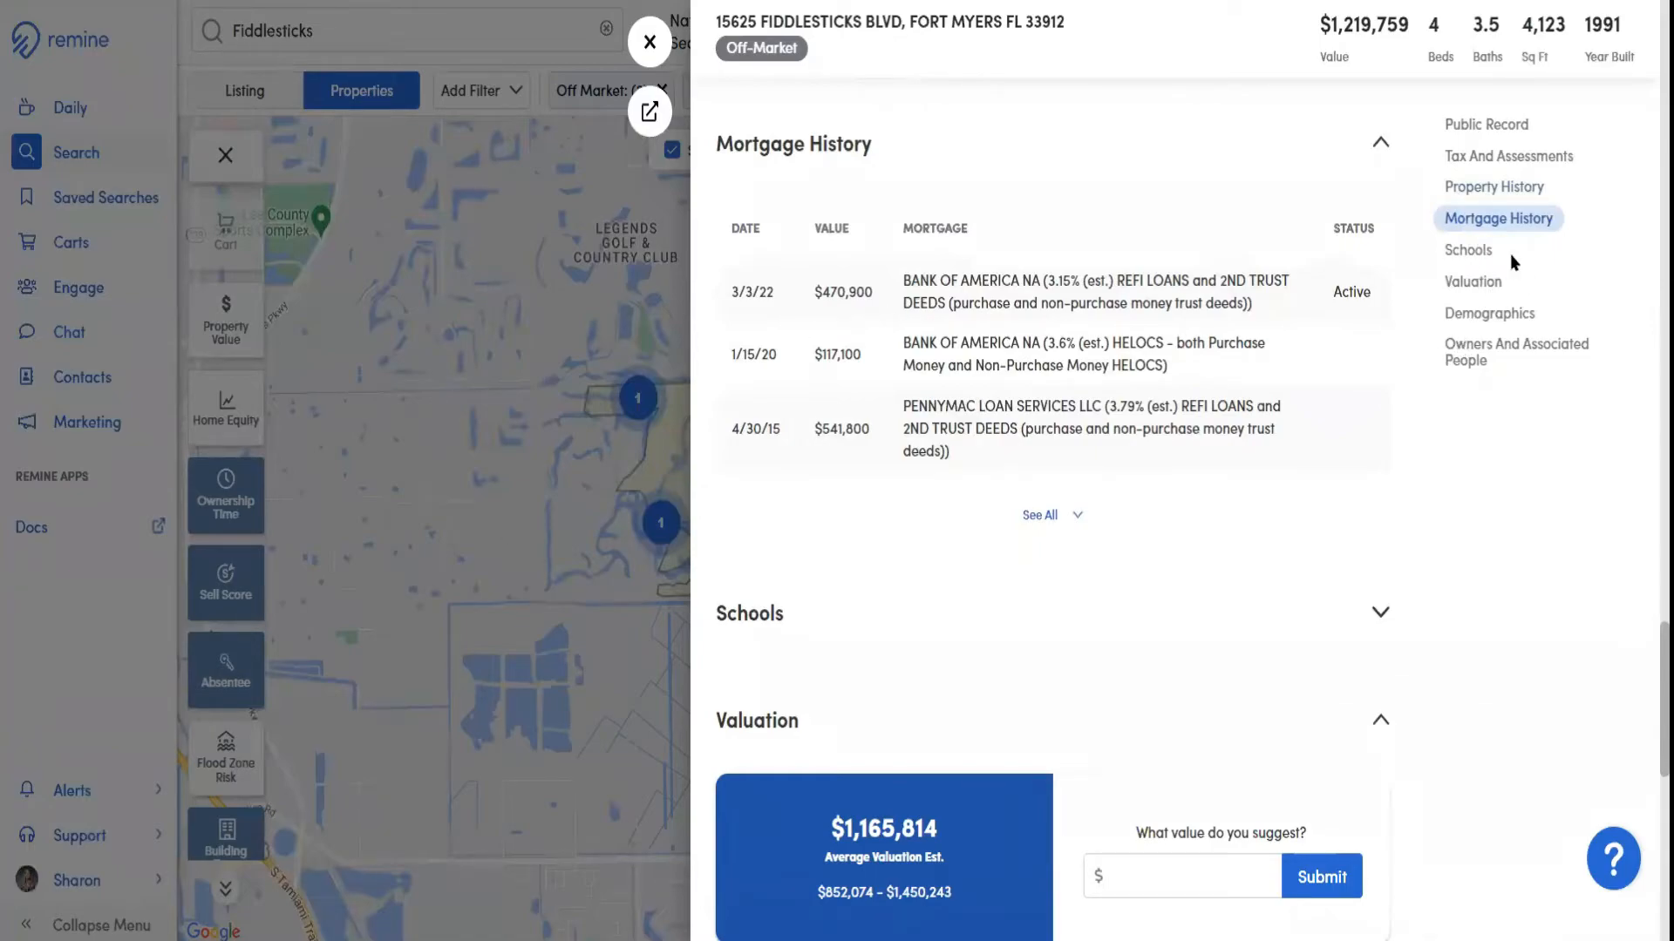
left_click(1485, 313)
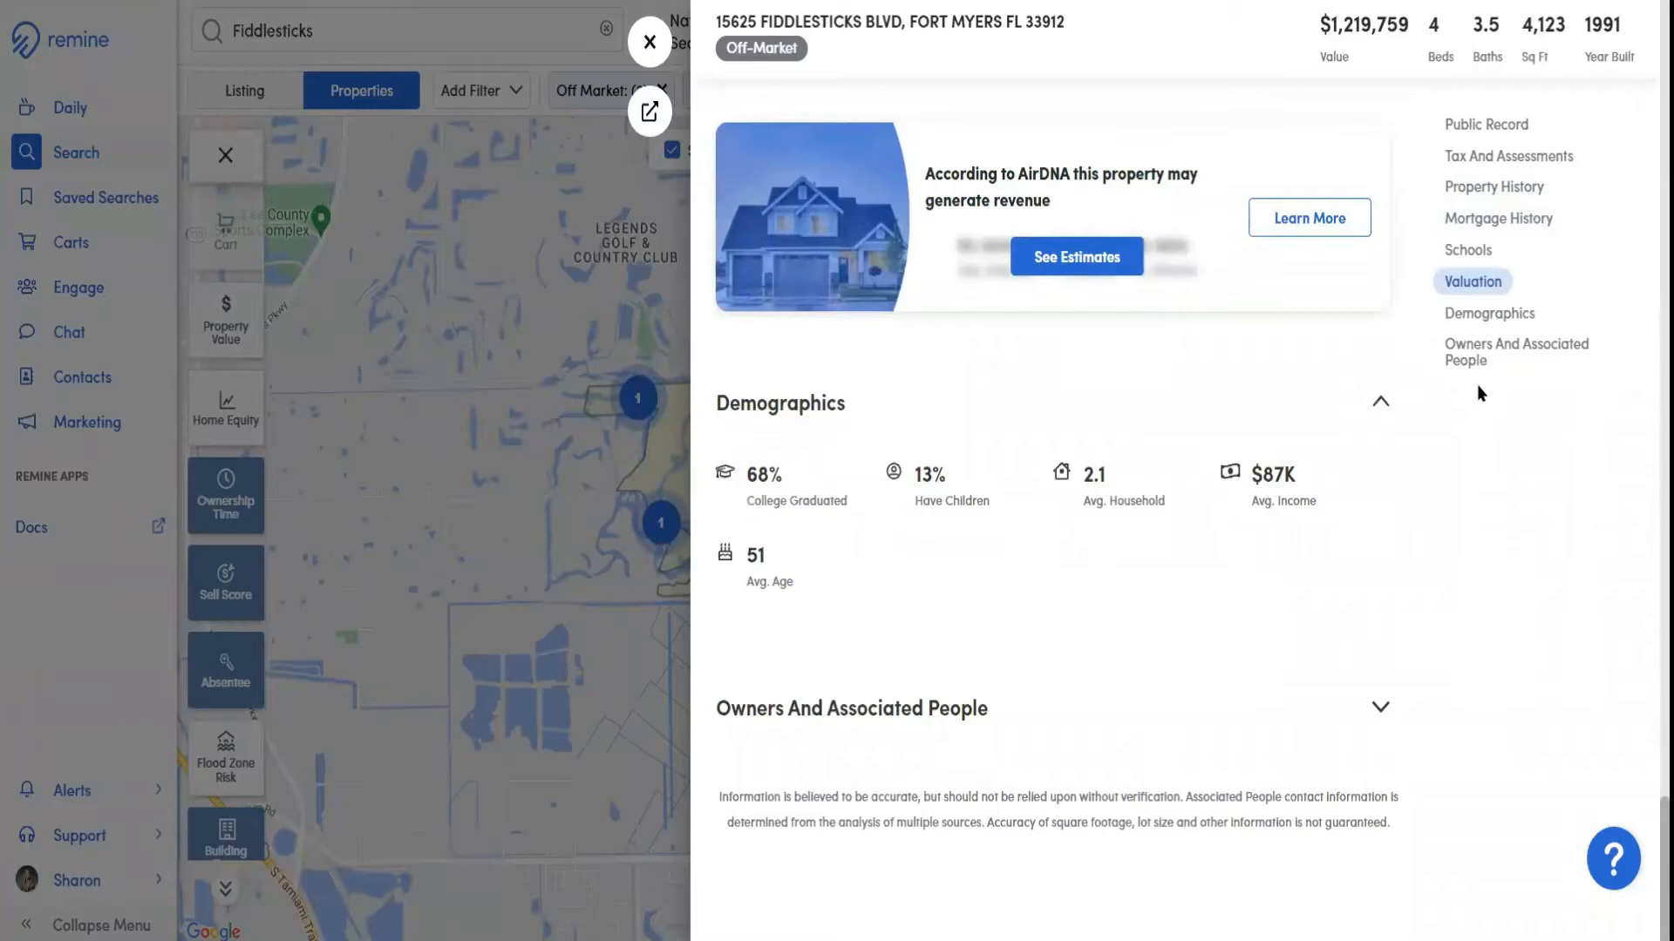
Examine the property's Owners And Associated People section, including the owner and associated people cards
left_click(1473, 364)
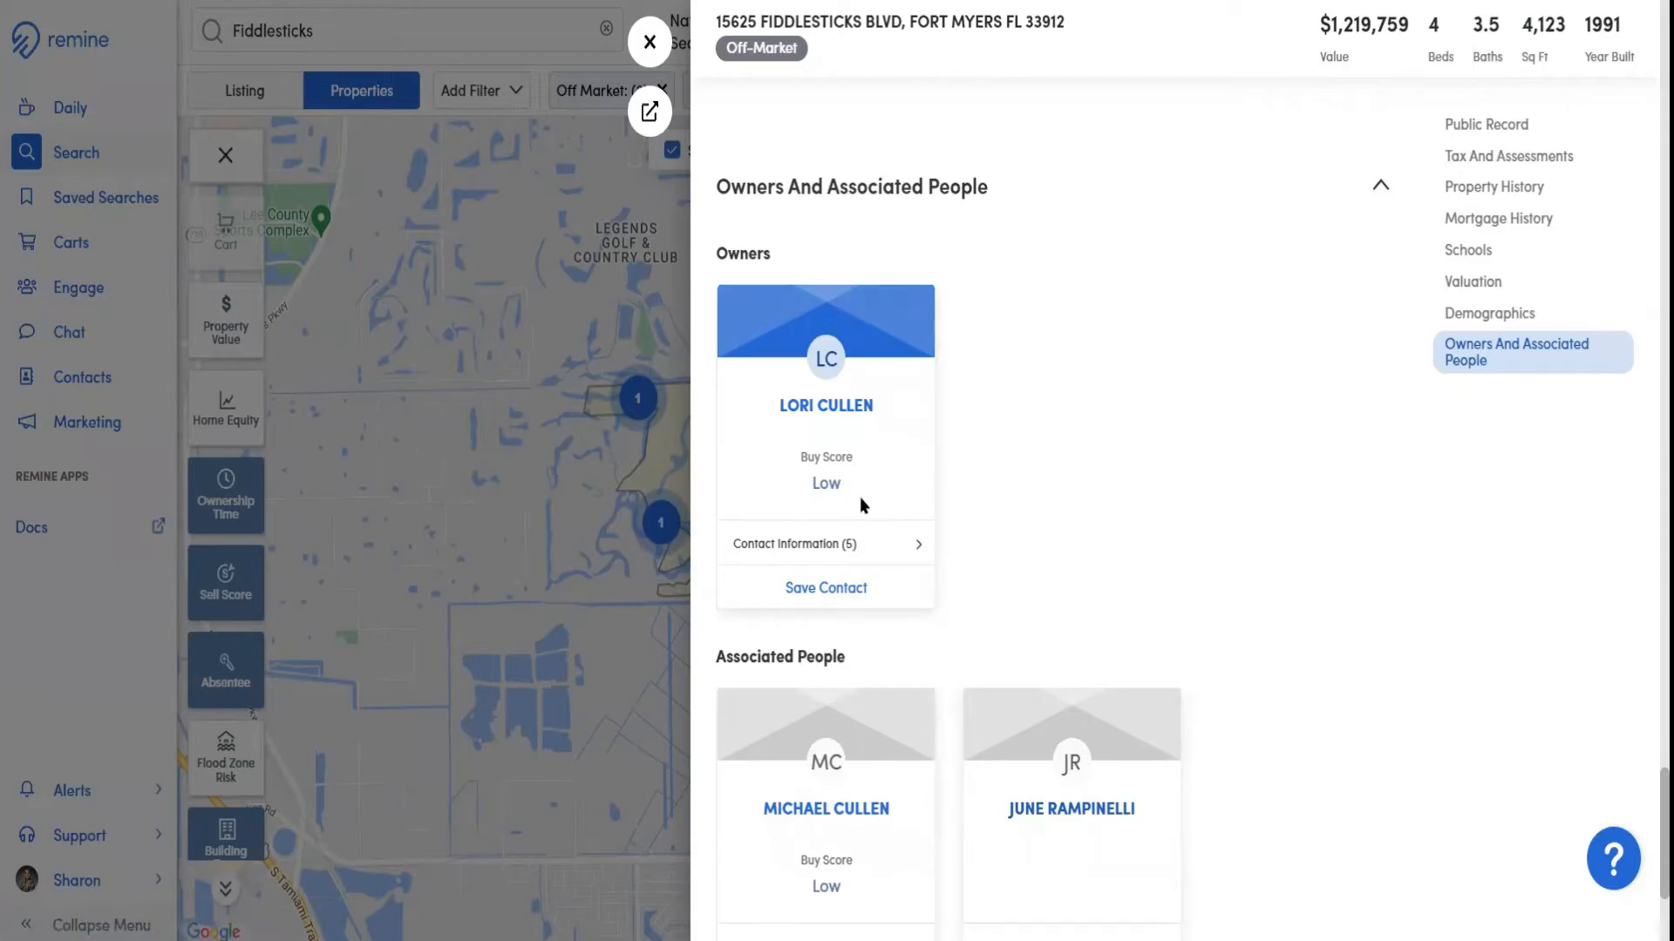
scroll(859, 497, "down", 2)
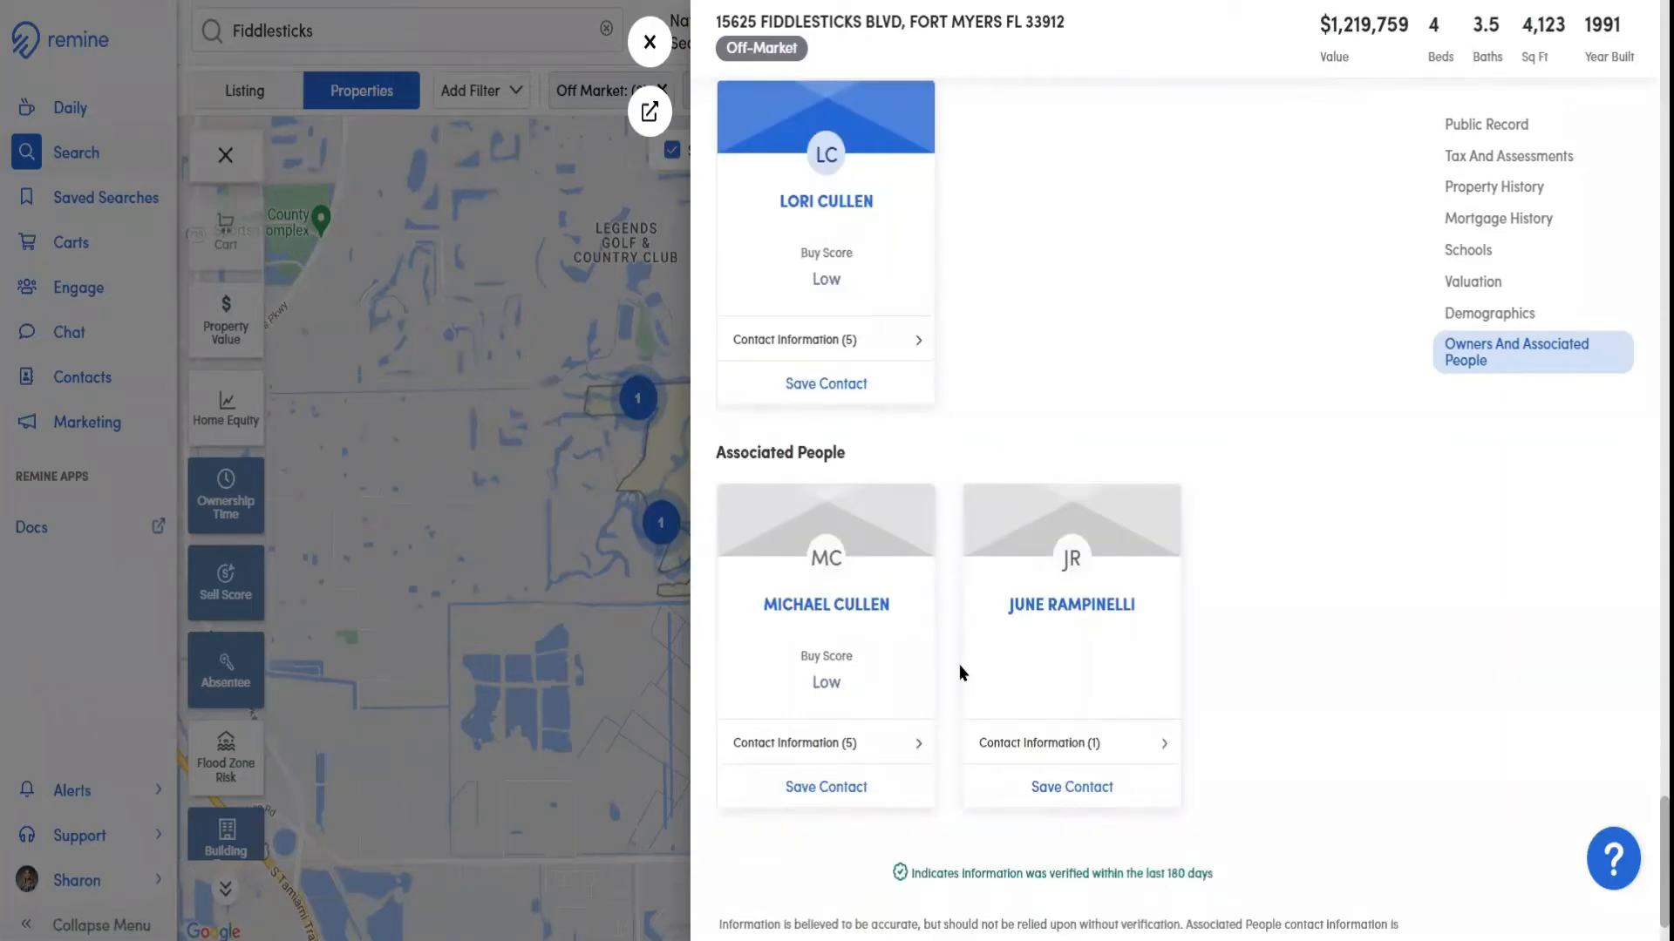
scroll(956, 664, "up", 1)
left_click(872, 443)
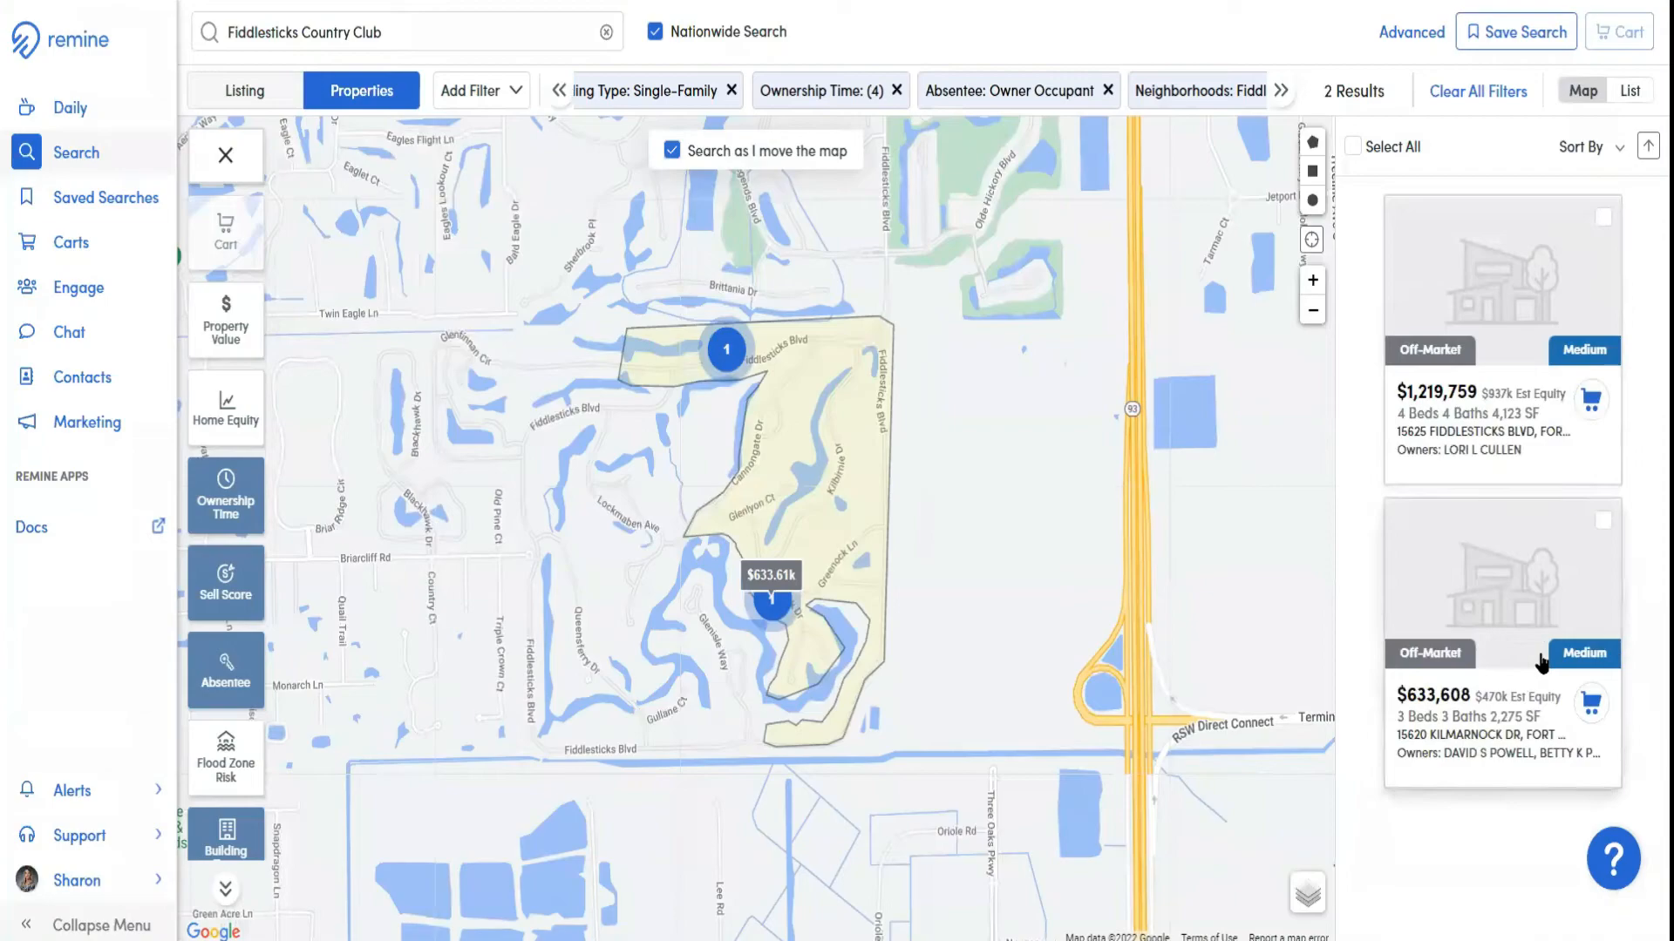
Remove the Medium and High selections from the Sell Score layer and apply the change
left_click(225, 579)
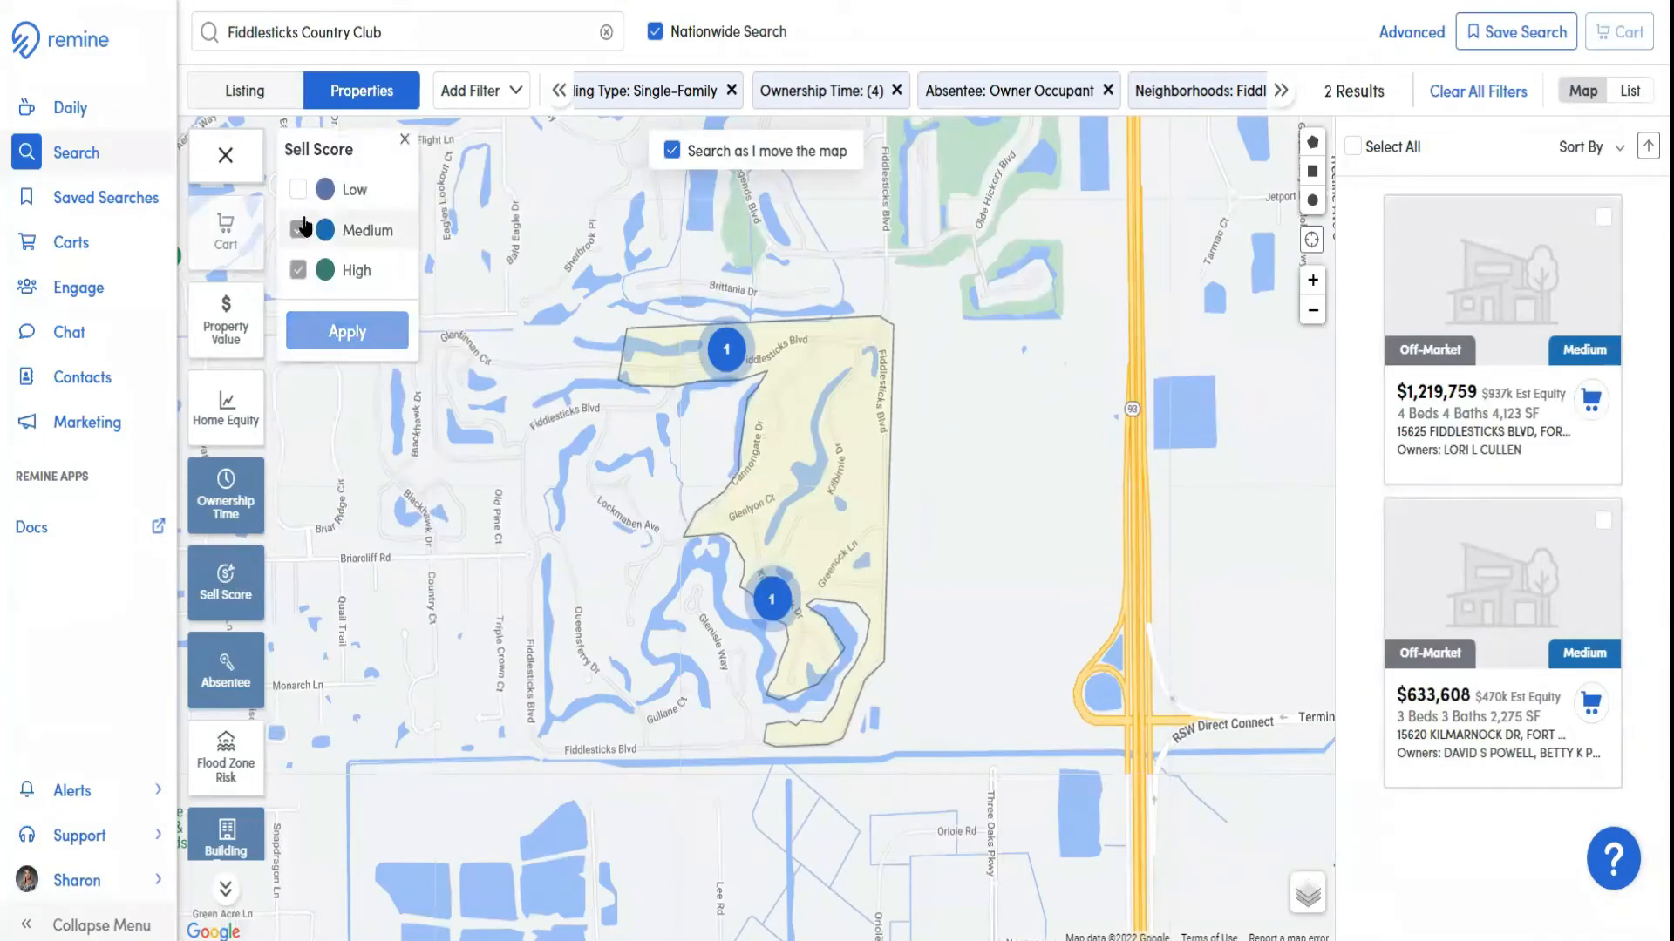
left_click(298, 271)
left_click(315, 329)
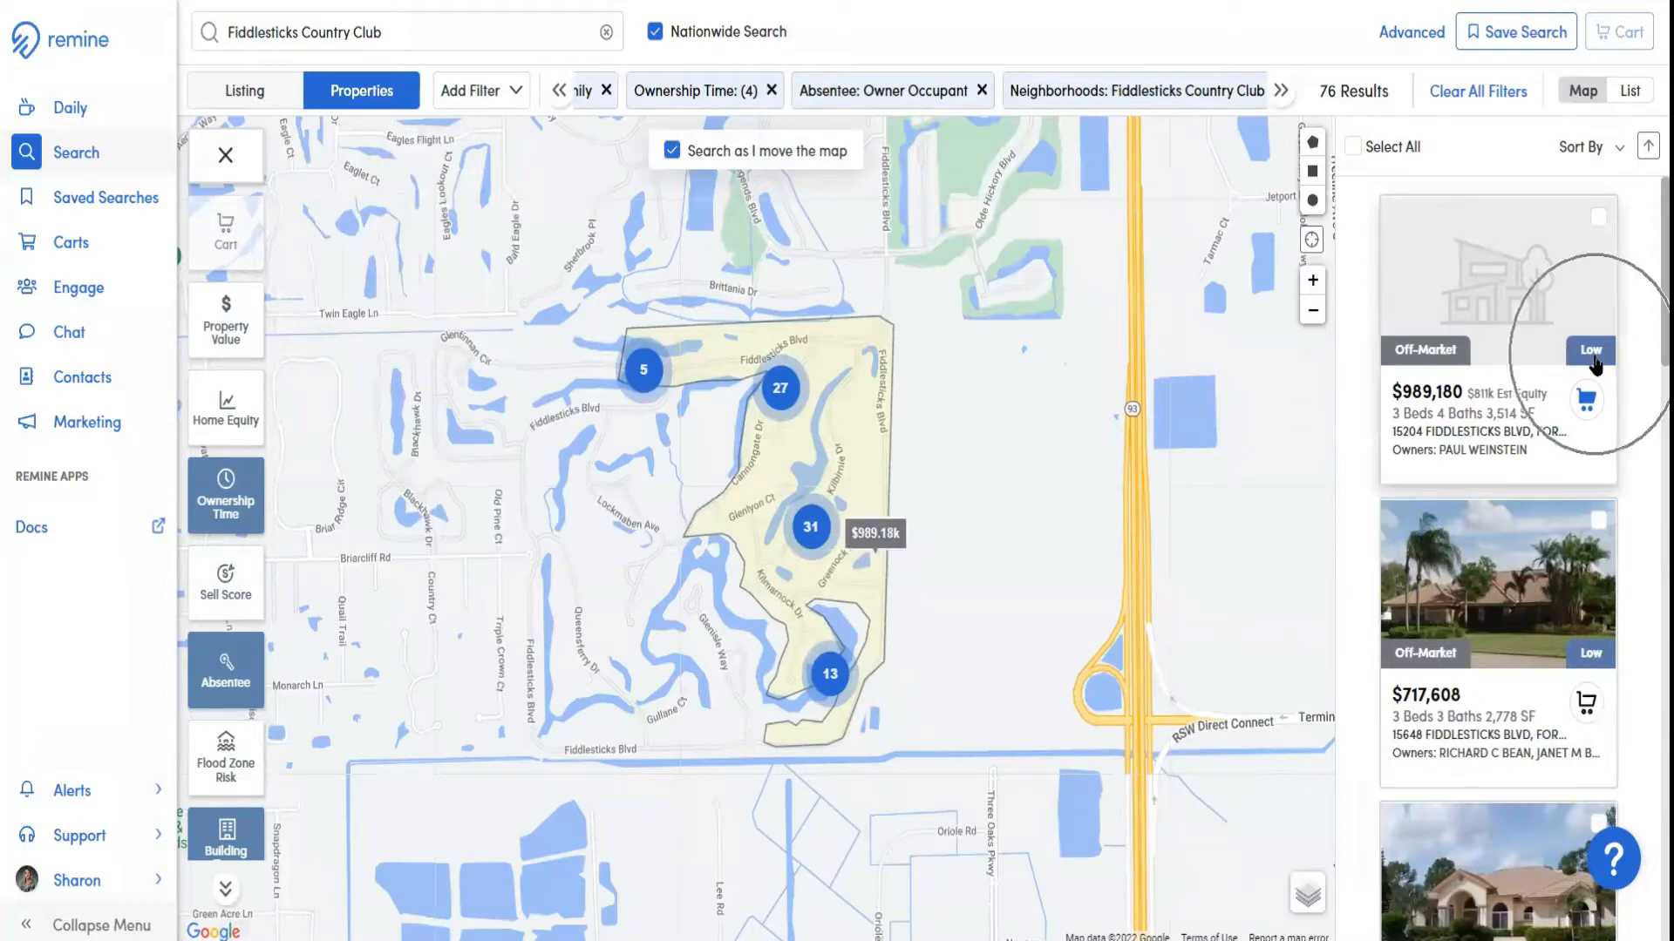
Browse the property results, view the details of the $717,608 property, and return to the results
scroll(1552, 392, "down", 3)
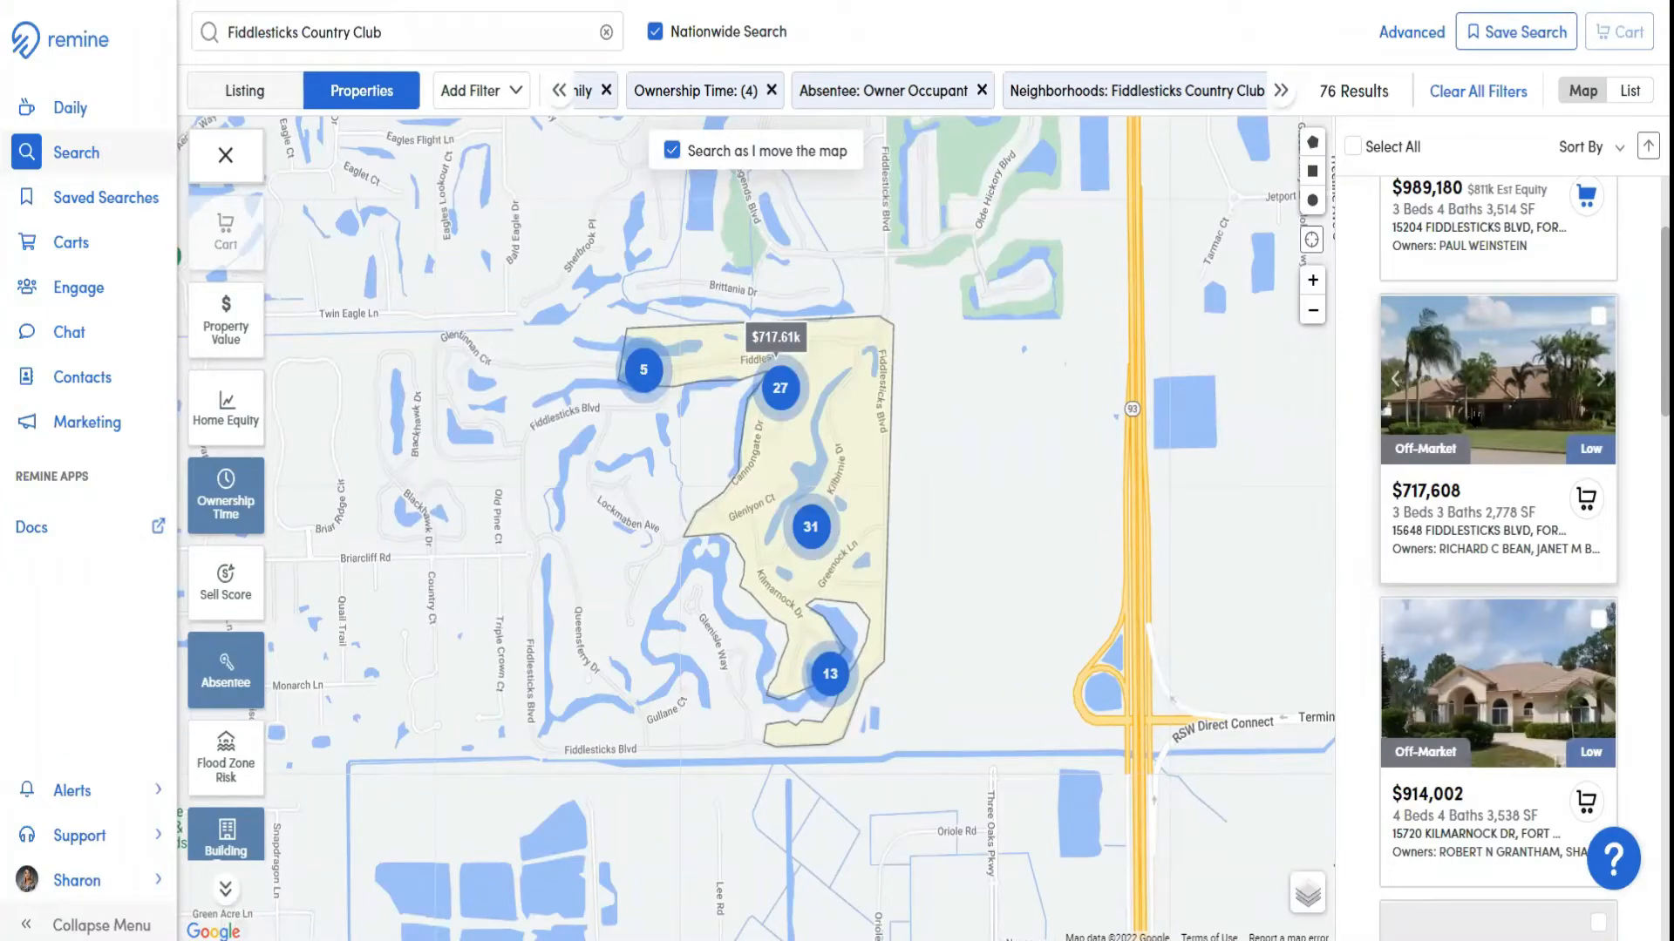
scroll(1476, 415, "up", 2)
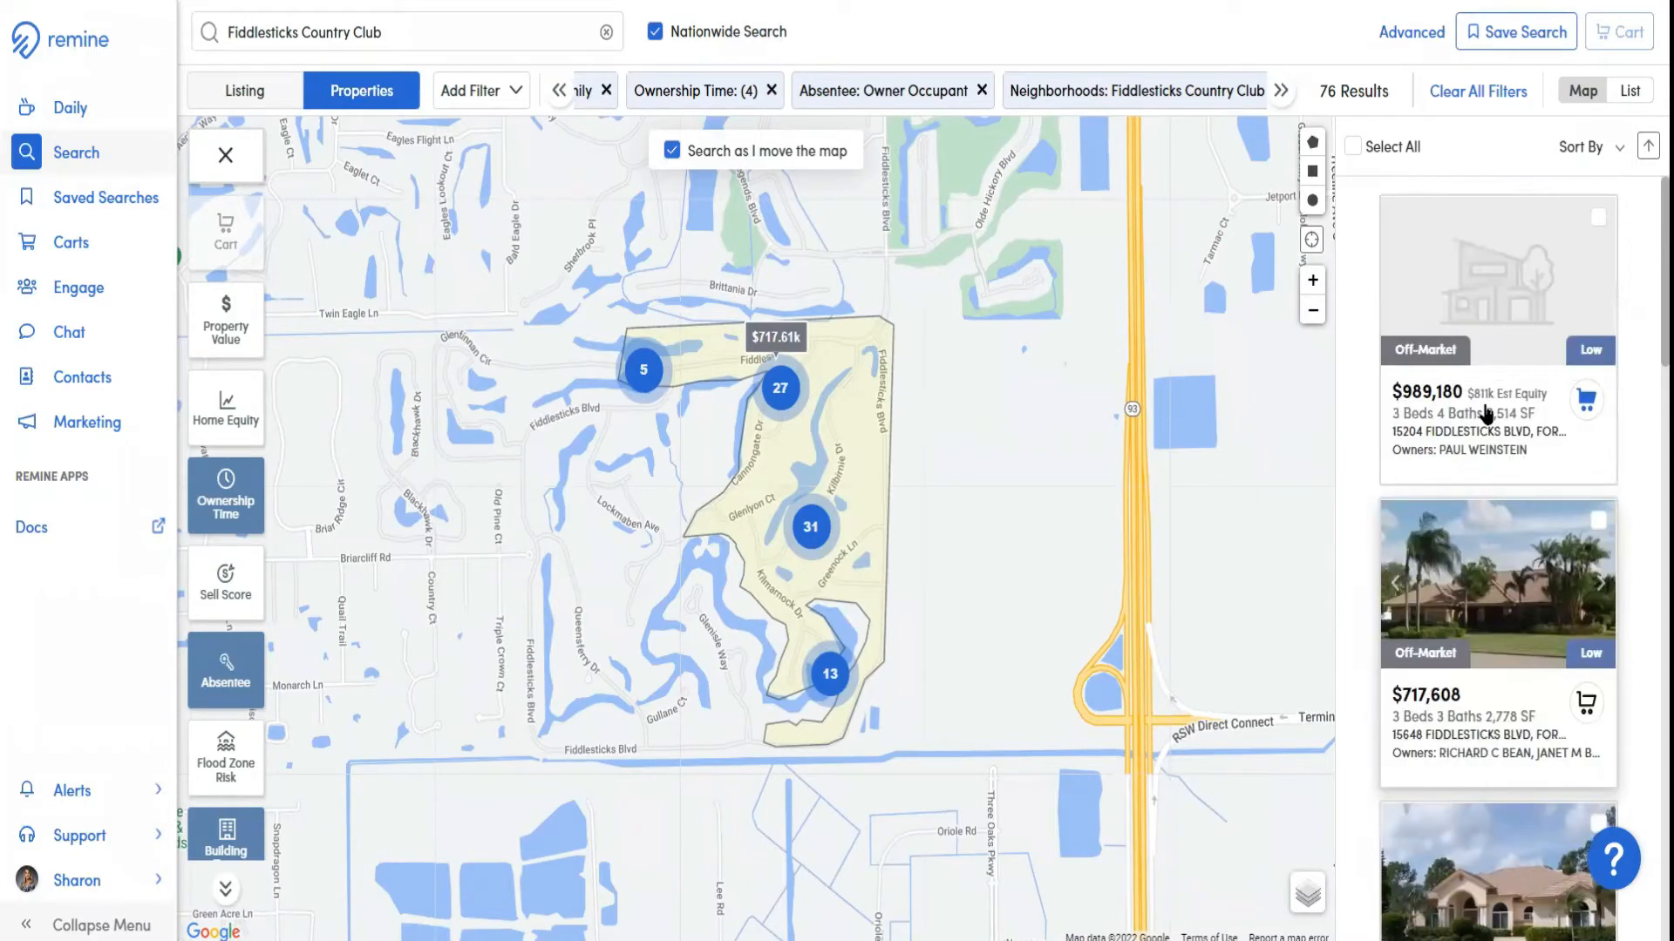
left_click(1478, 568)
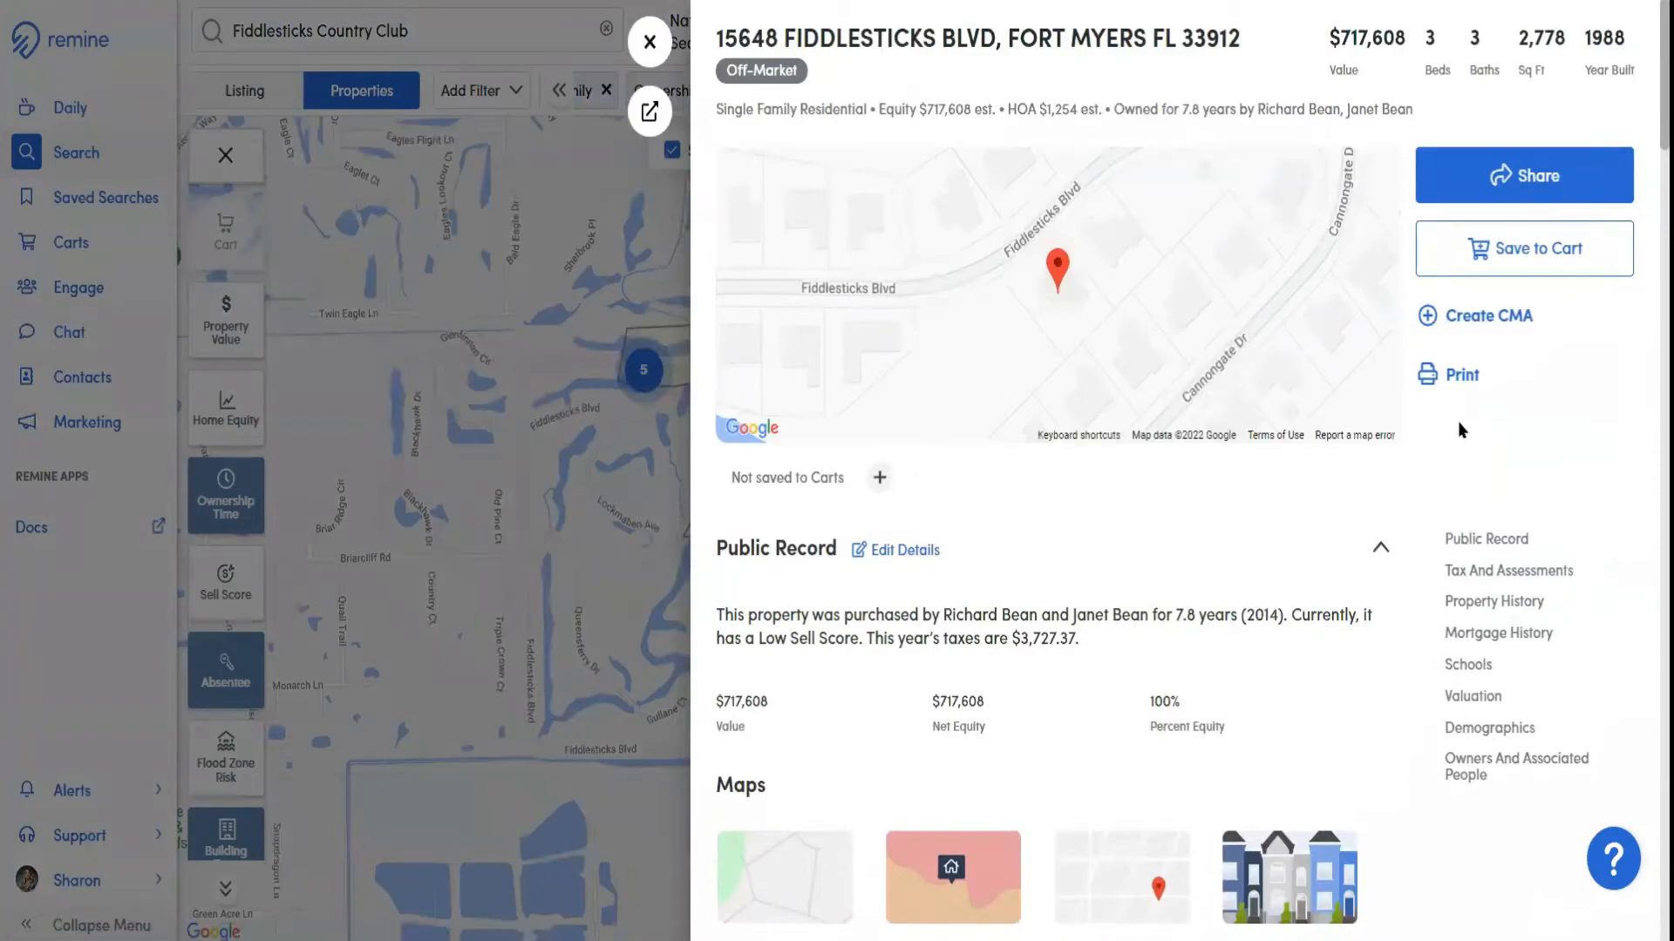
left_click(650, 43)
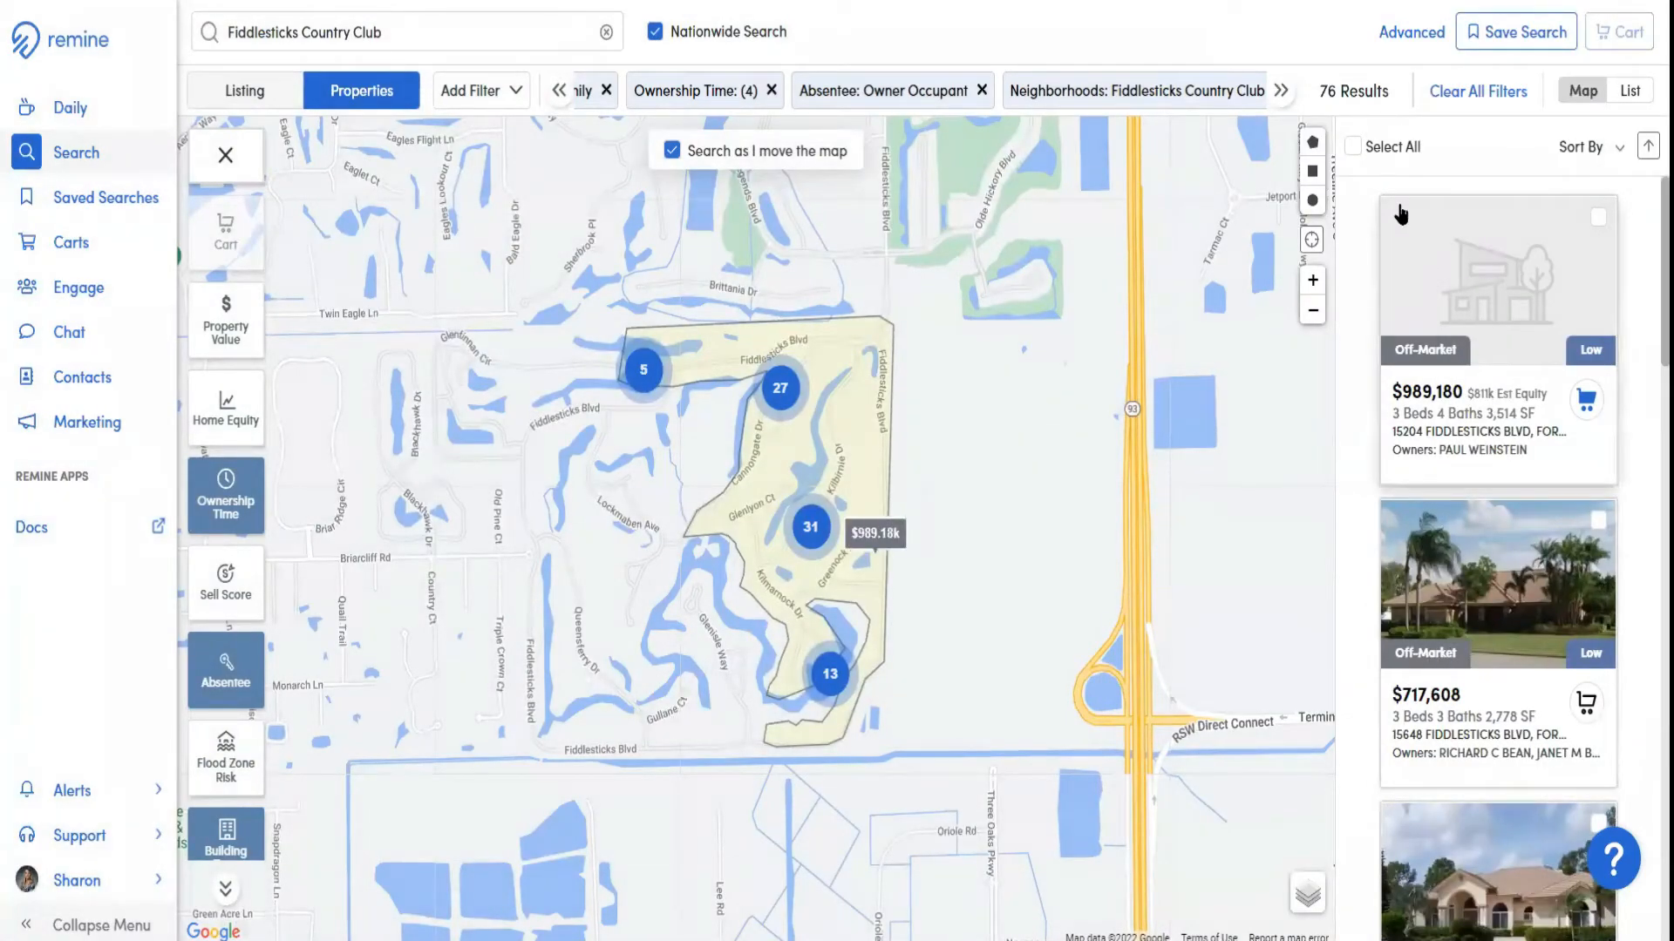
Select the first three properties in the results, valued at $989,180, $717,608 and $914,002
left_click(1598, 520)
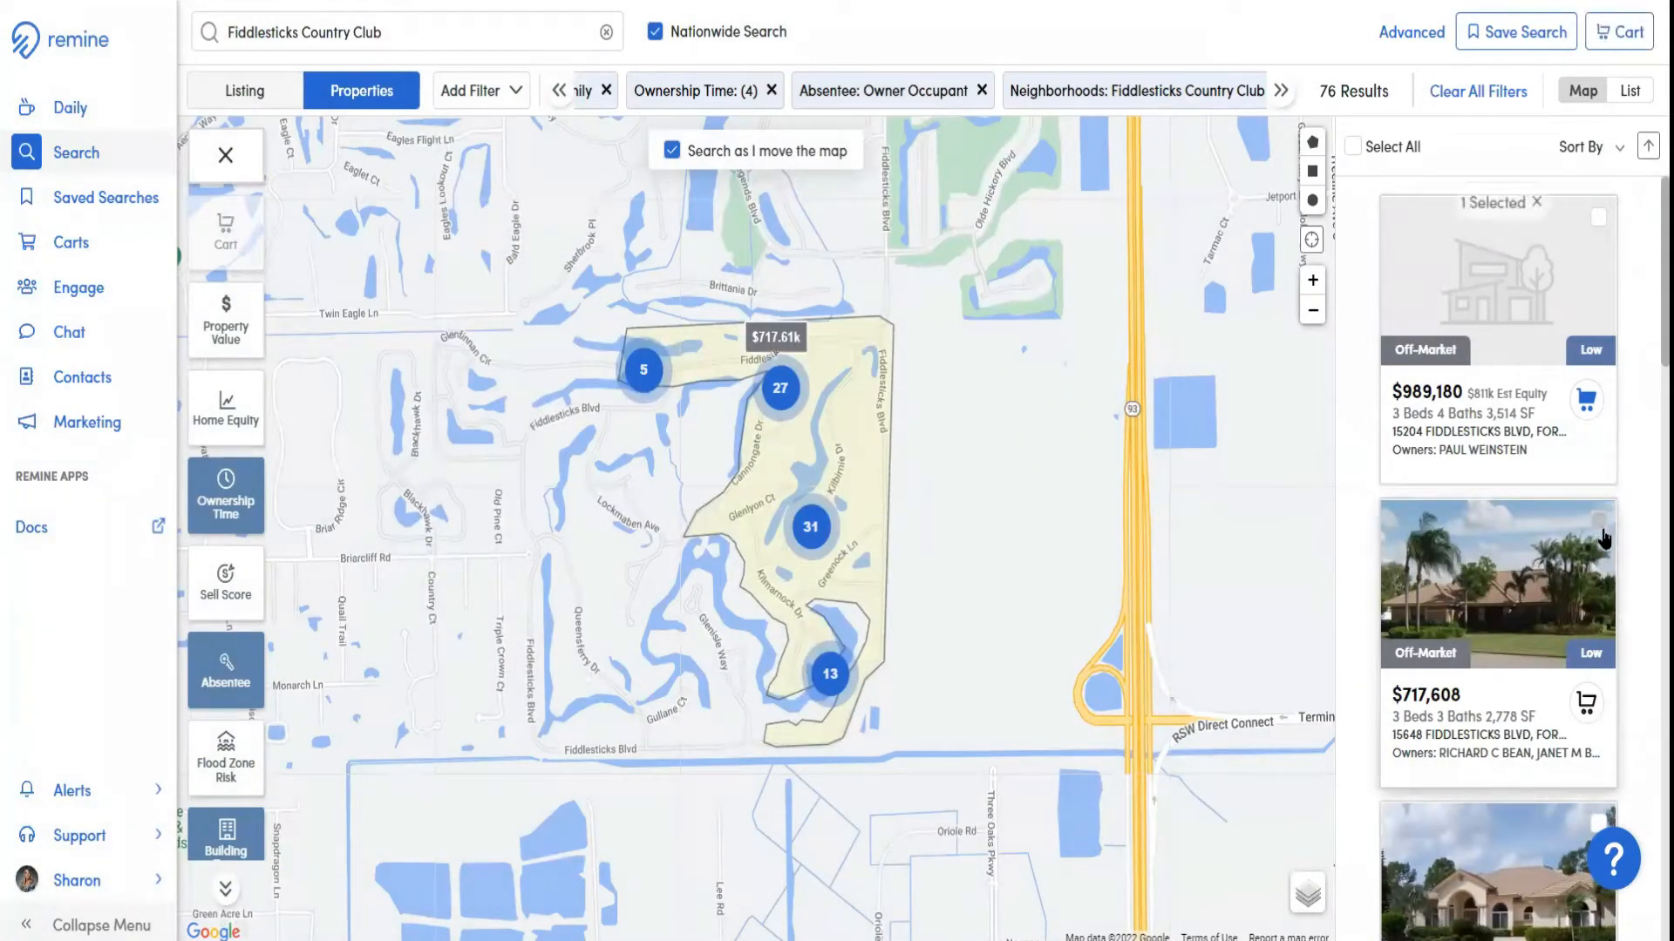
left_click(1597, 218)
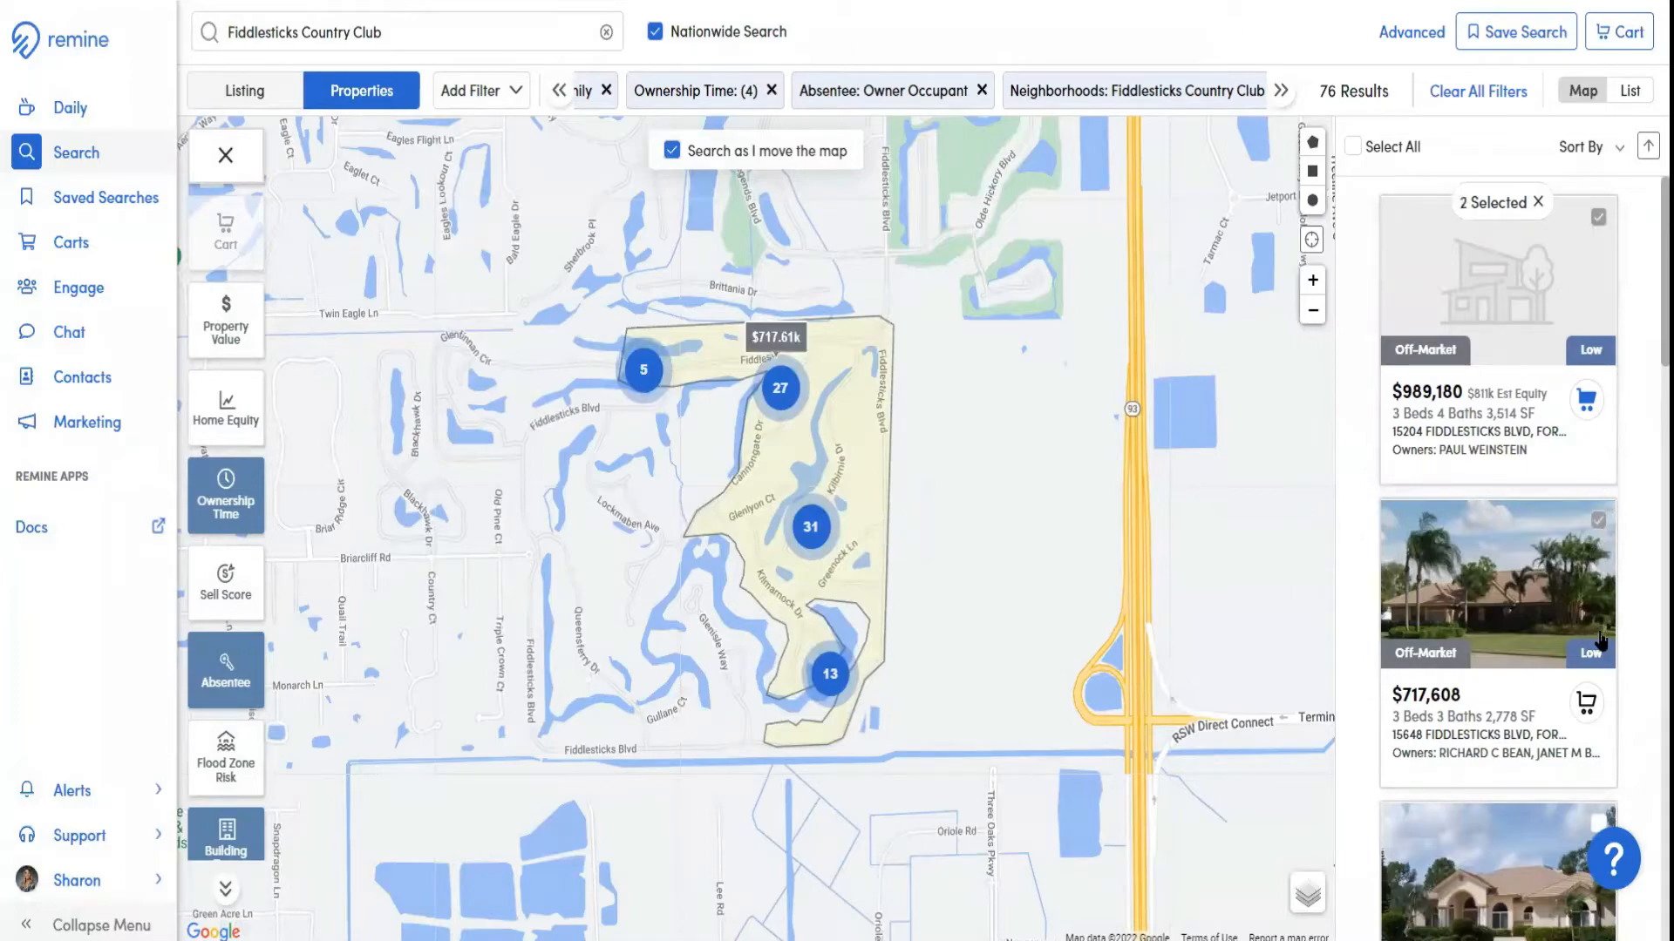
scroll(1599, 533, "down", 3)
left_click(1598, 521)
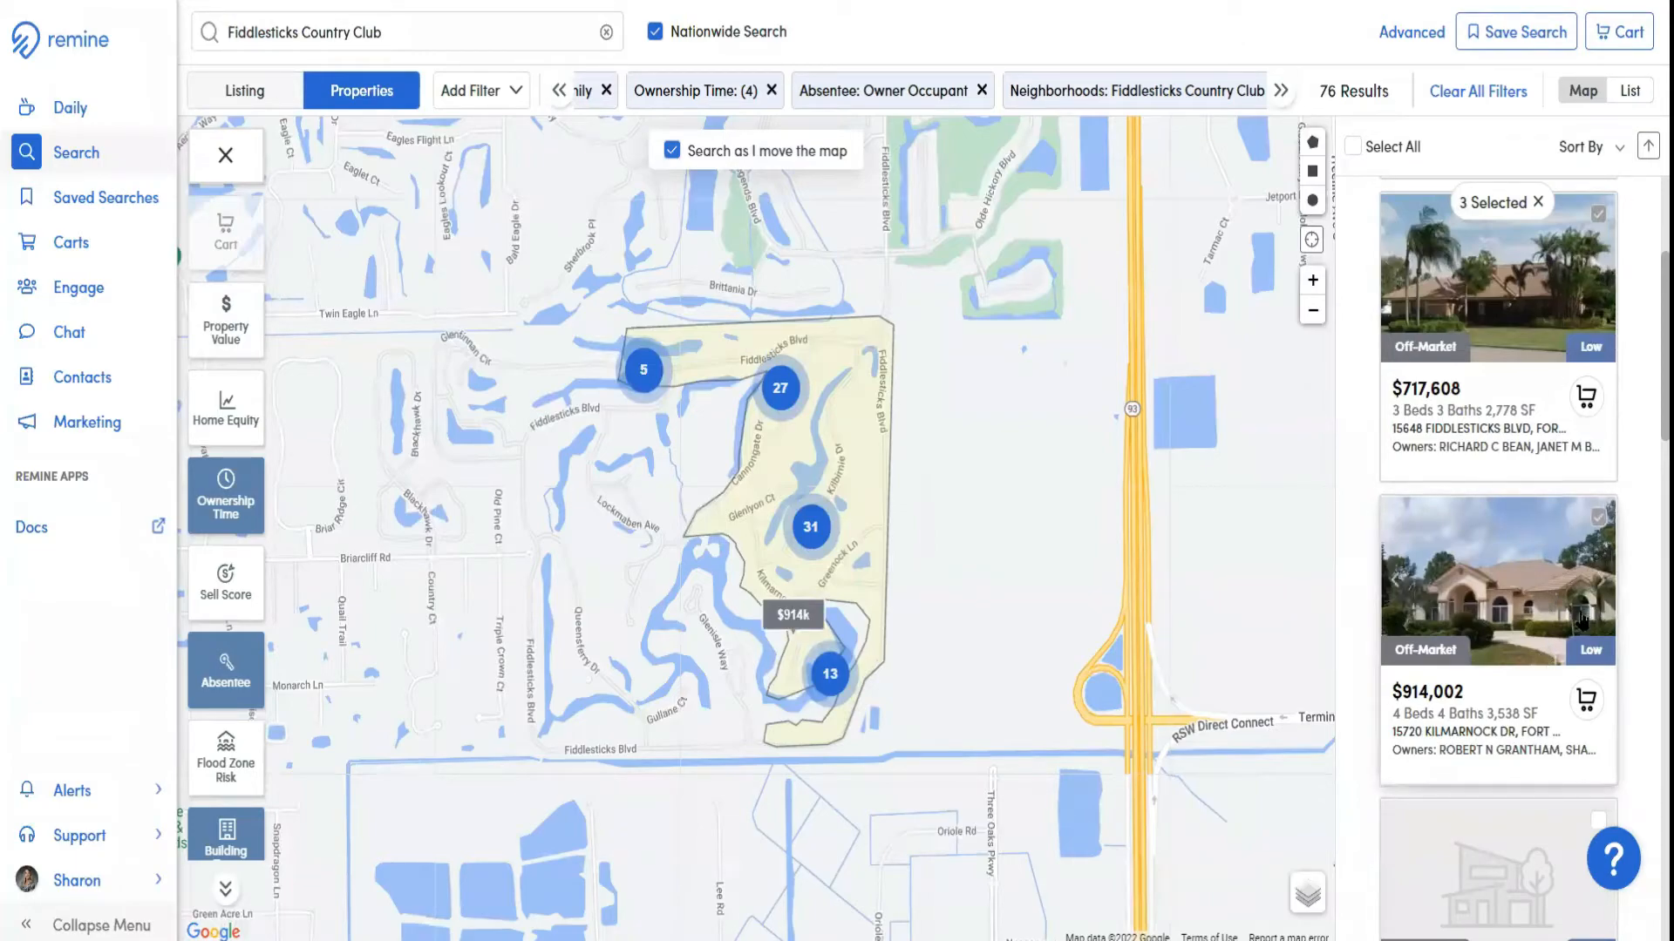
Select all properties in the search results and add them to a new cart named Test 8.10
scroll(1582, 618, "up", 3)
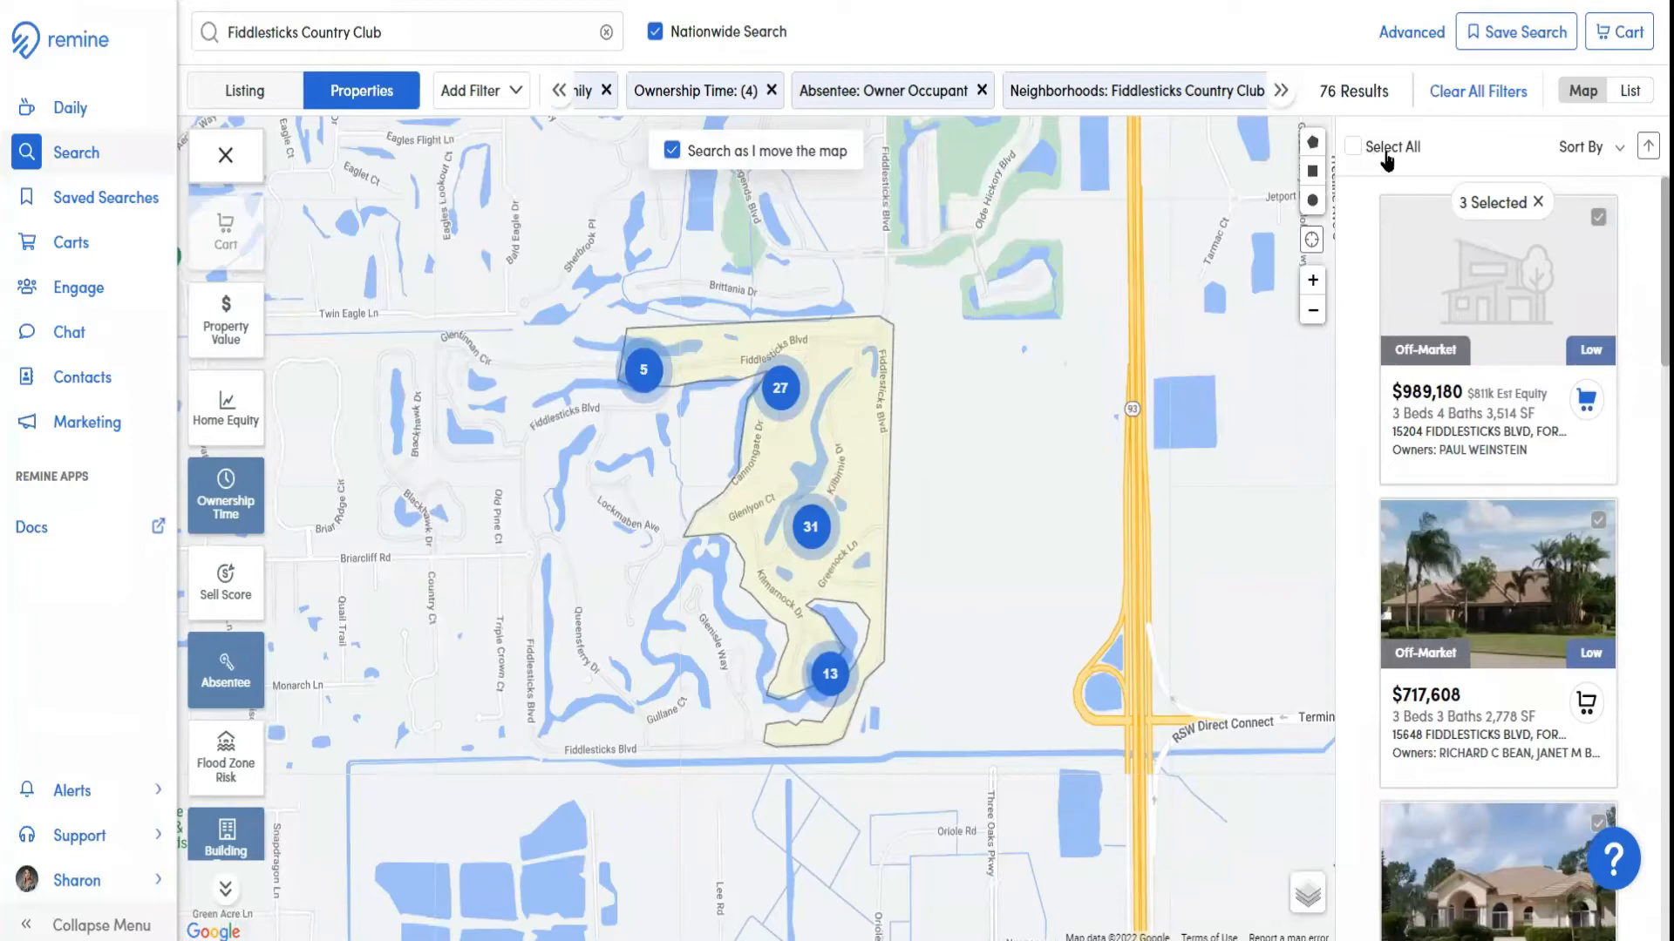
left_click(1355, 149)
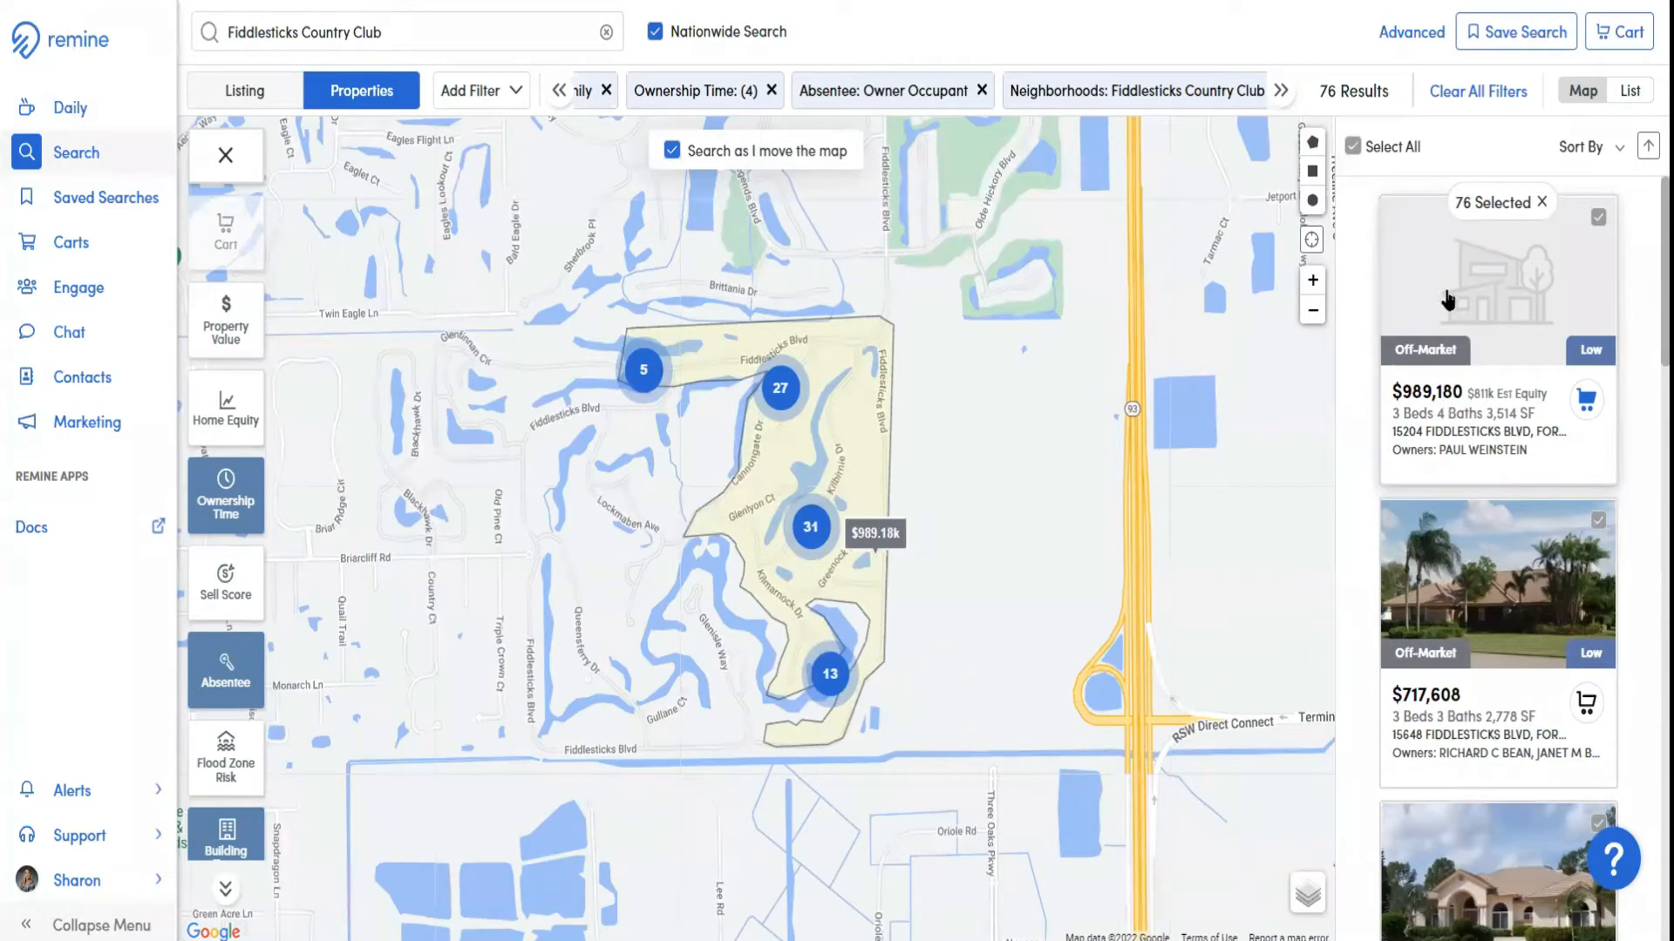
left_click(1618, 37)
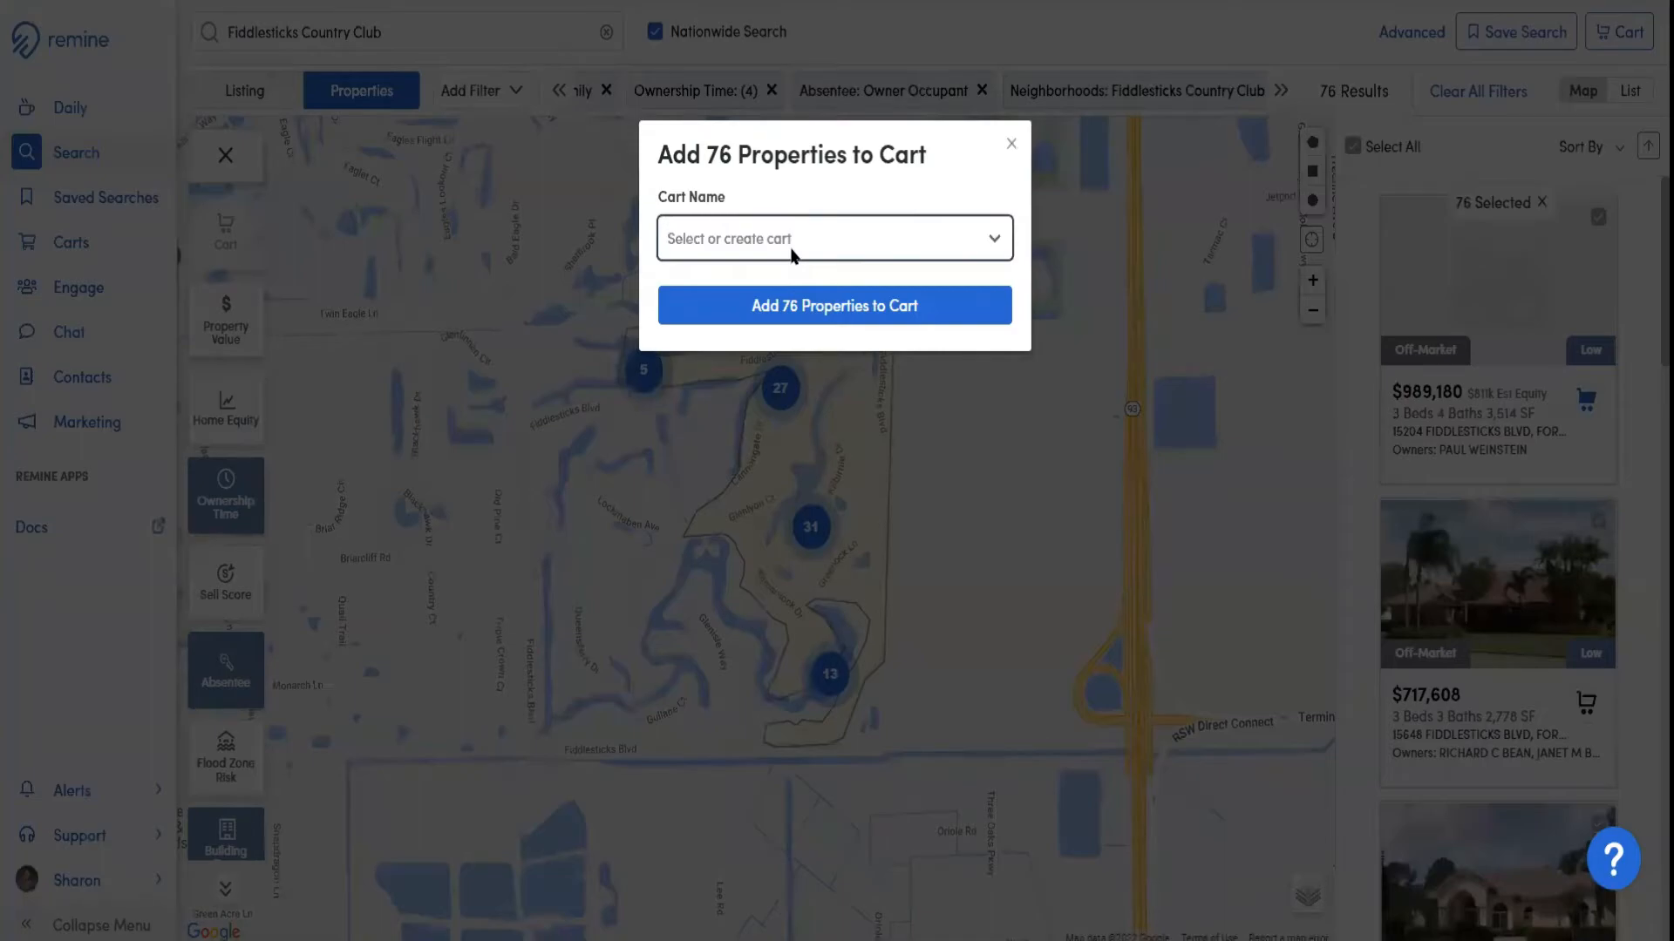
type("Test 8.10")
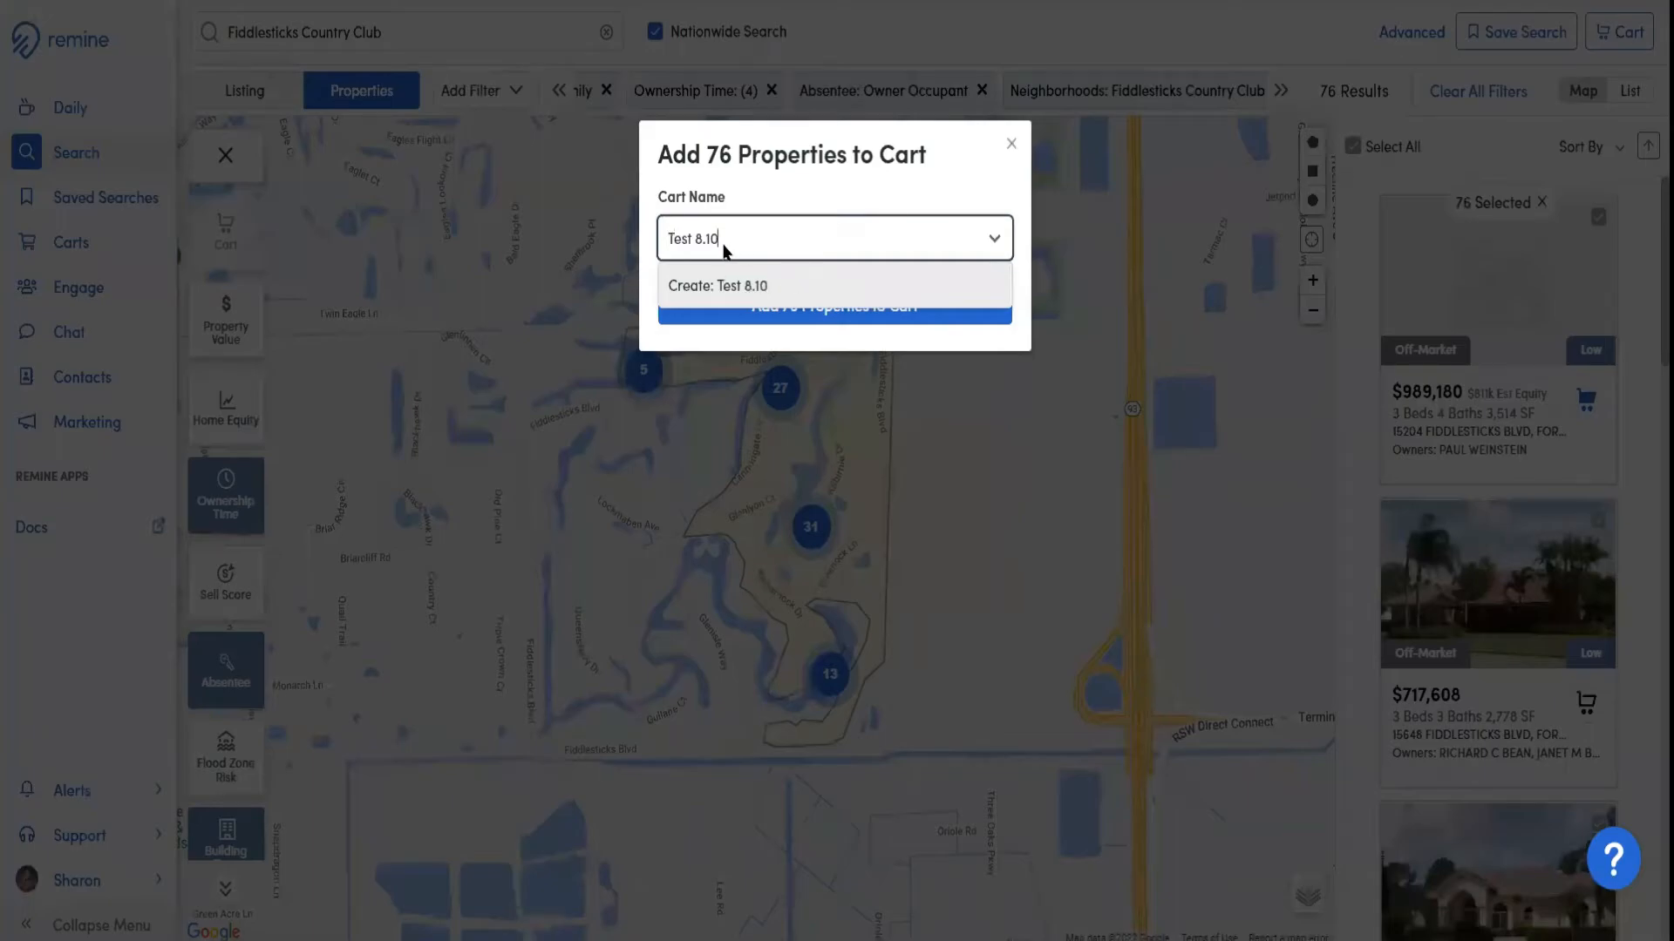
left_click(737, 287)
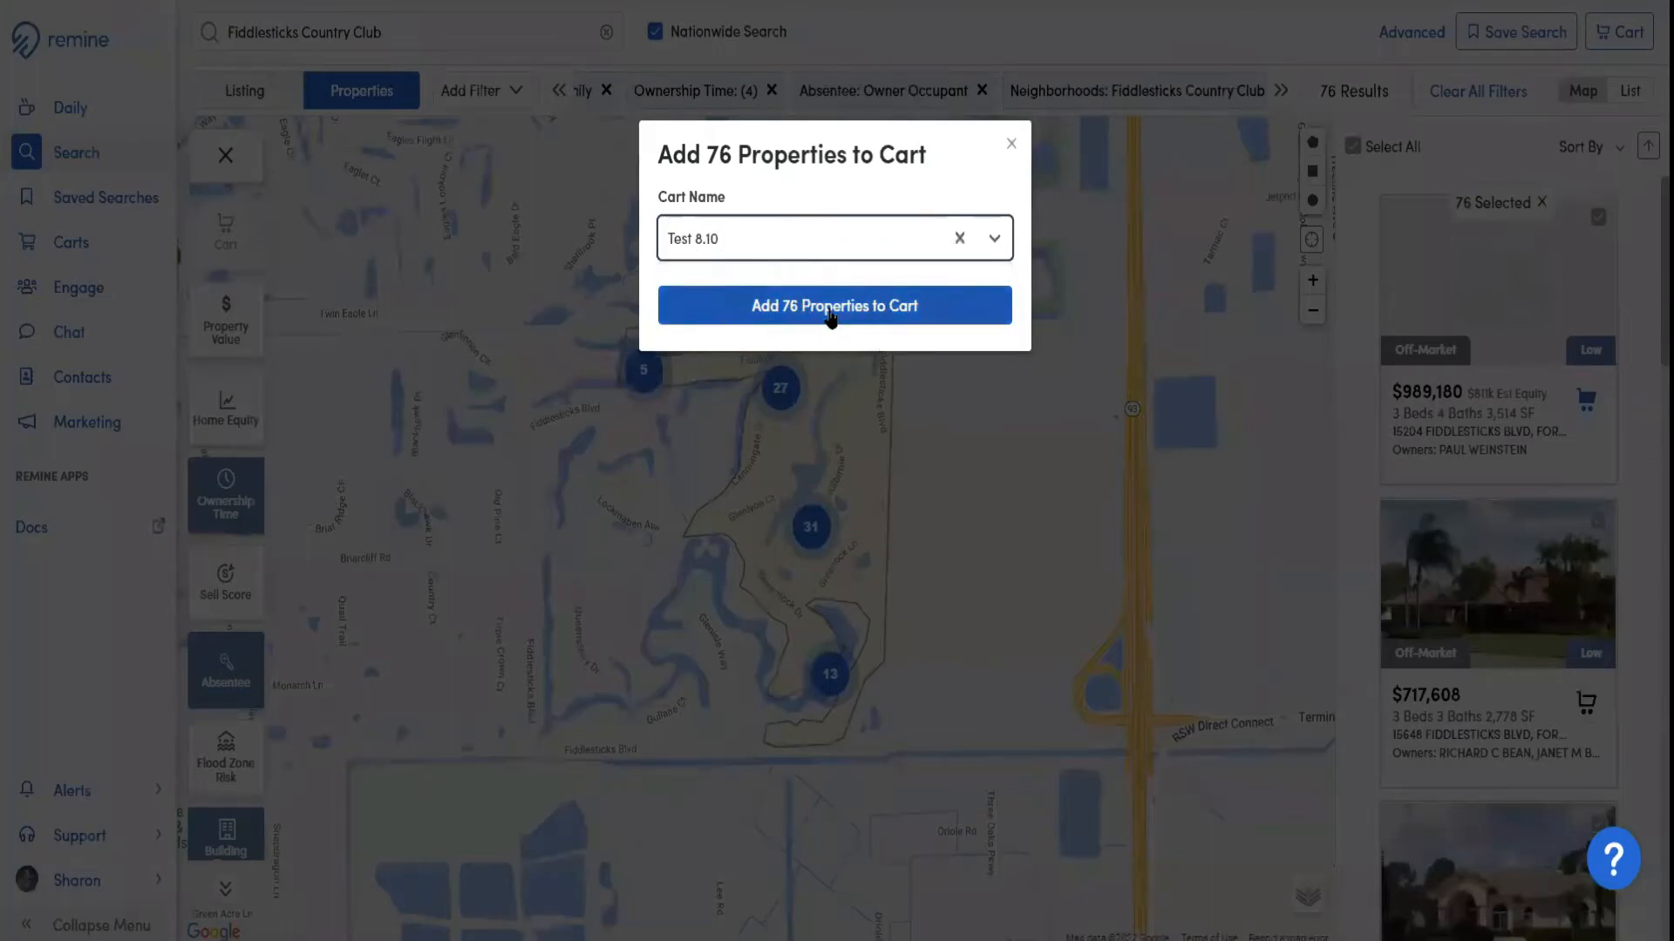
left_click(829, 316)
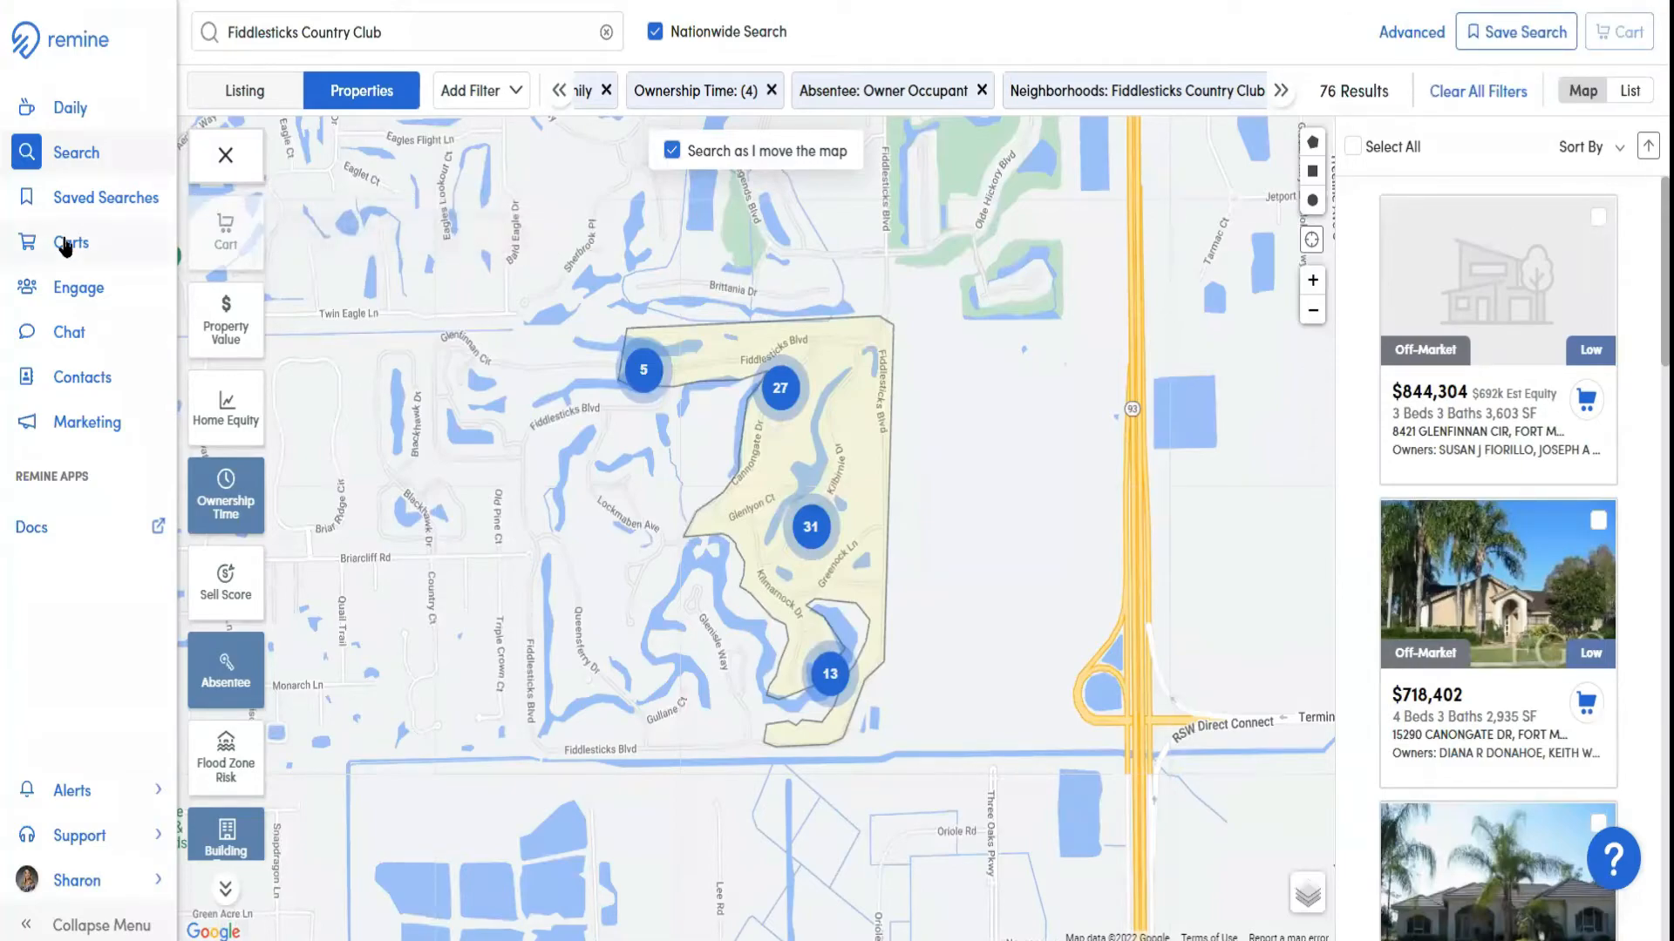
Go to the saved carts and open the Test 8.10 cart to show its property list
key("ctrl")
key("ctrl")
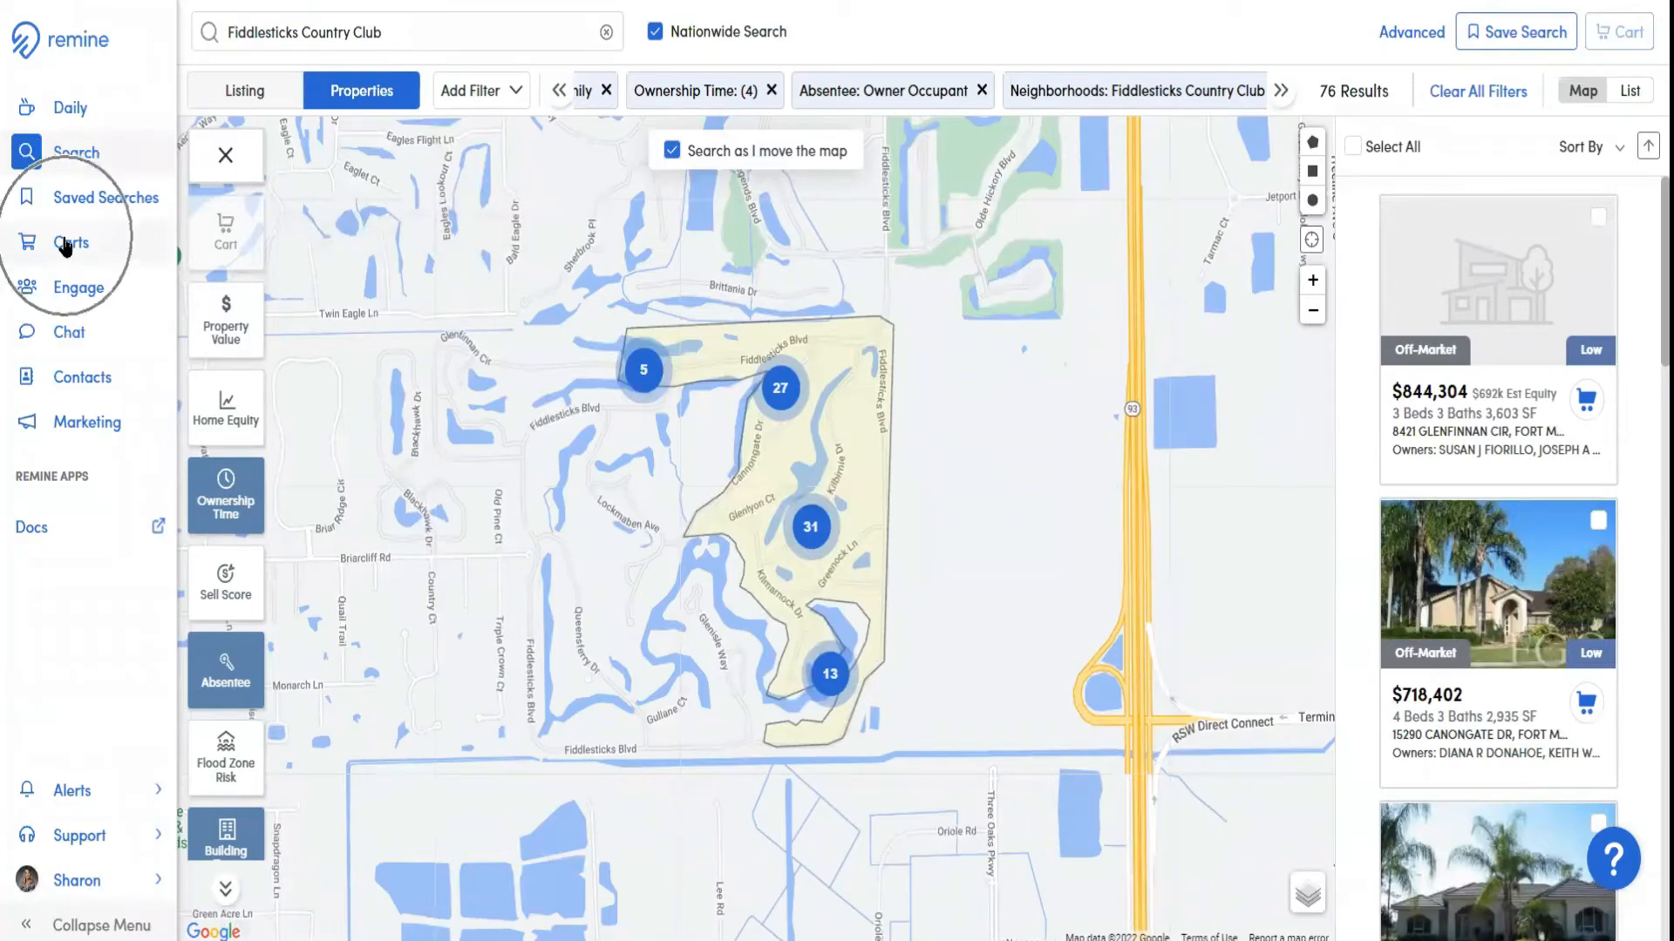
left_click(66, 246)
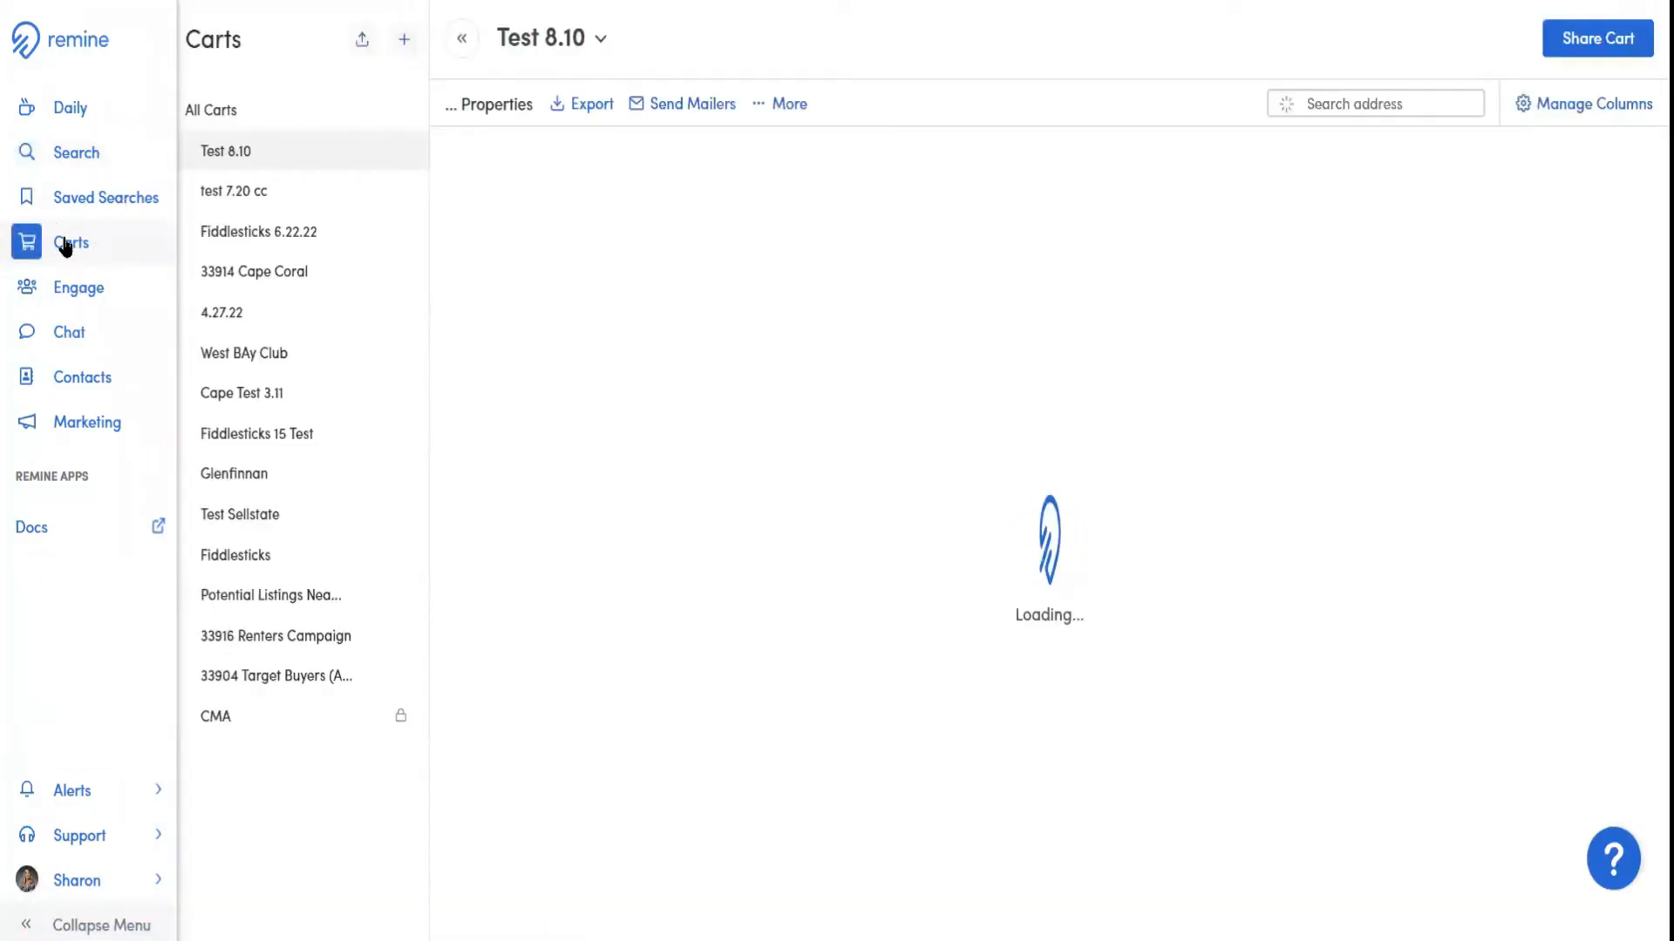
left_click(275, 166)
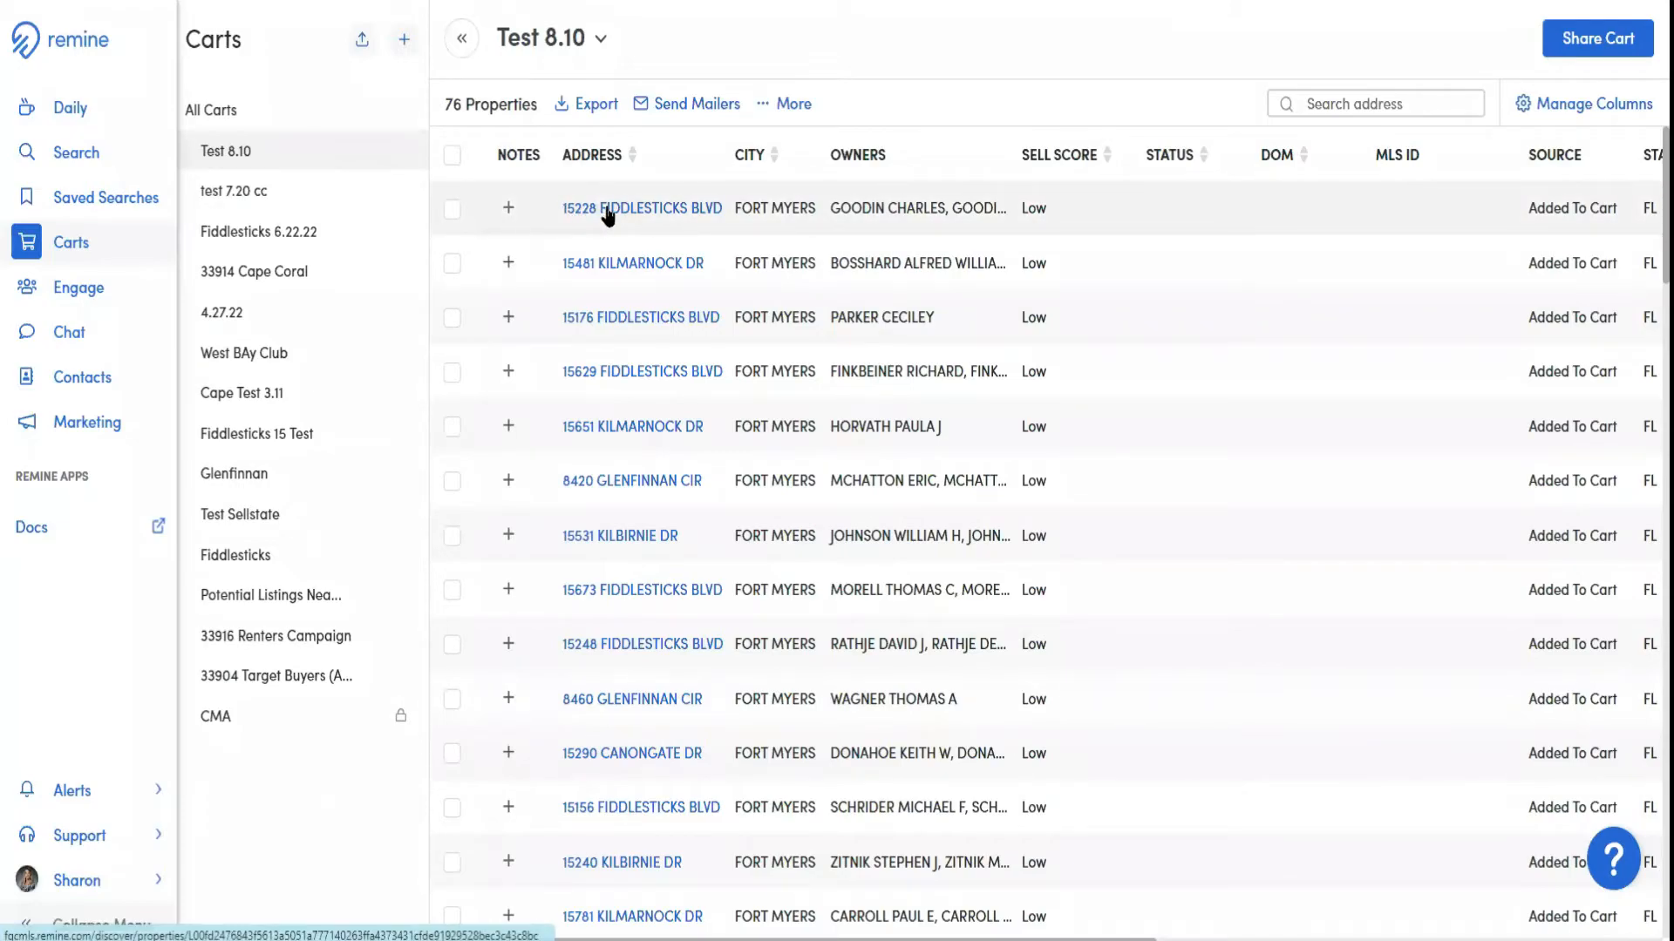
left_click(625, 319)
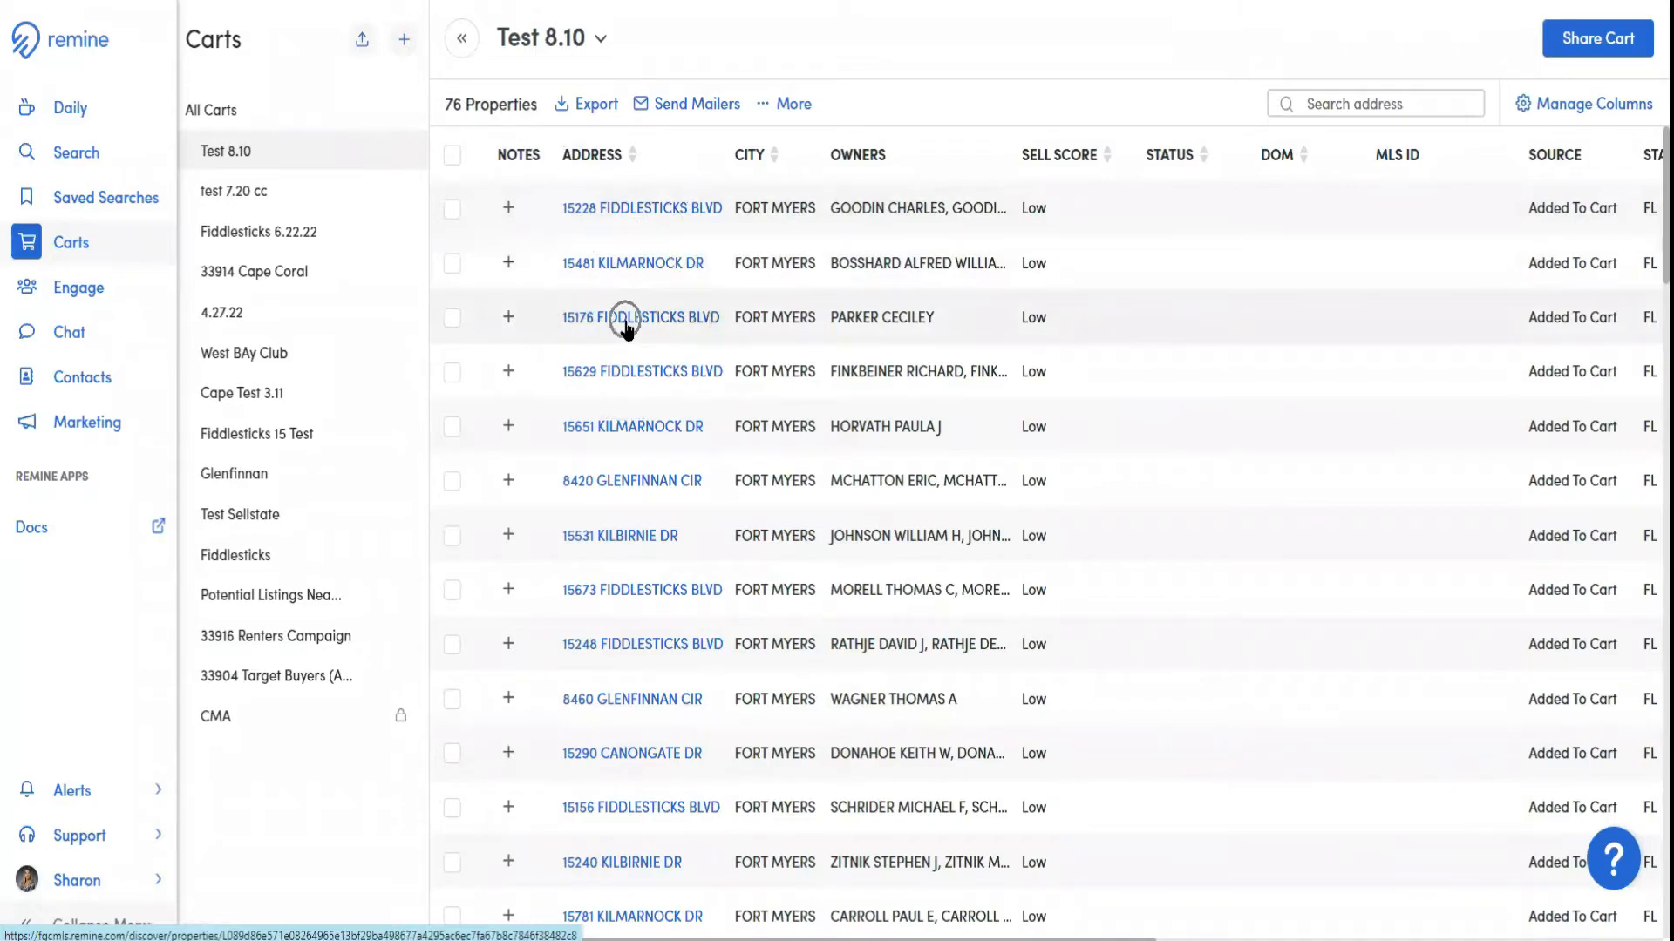
Select every property in the Test 8.10 cart
left_click(451, 154)
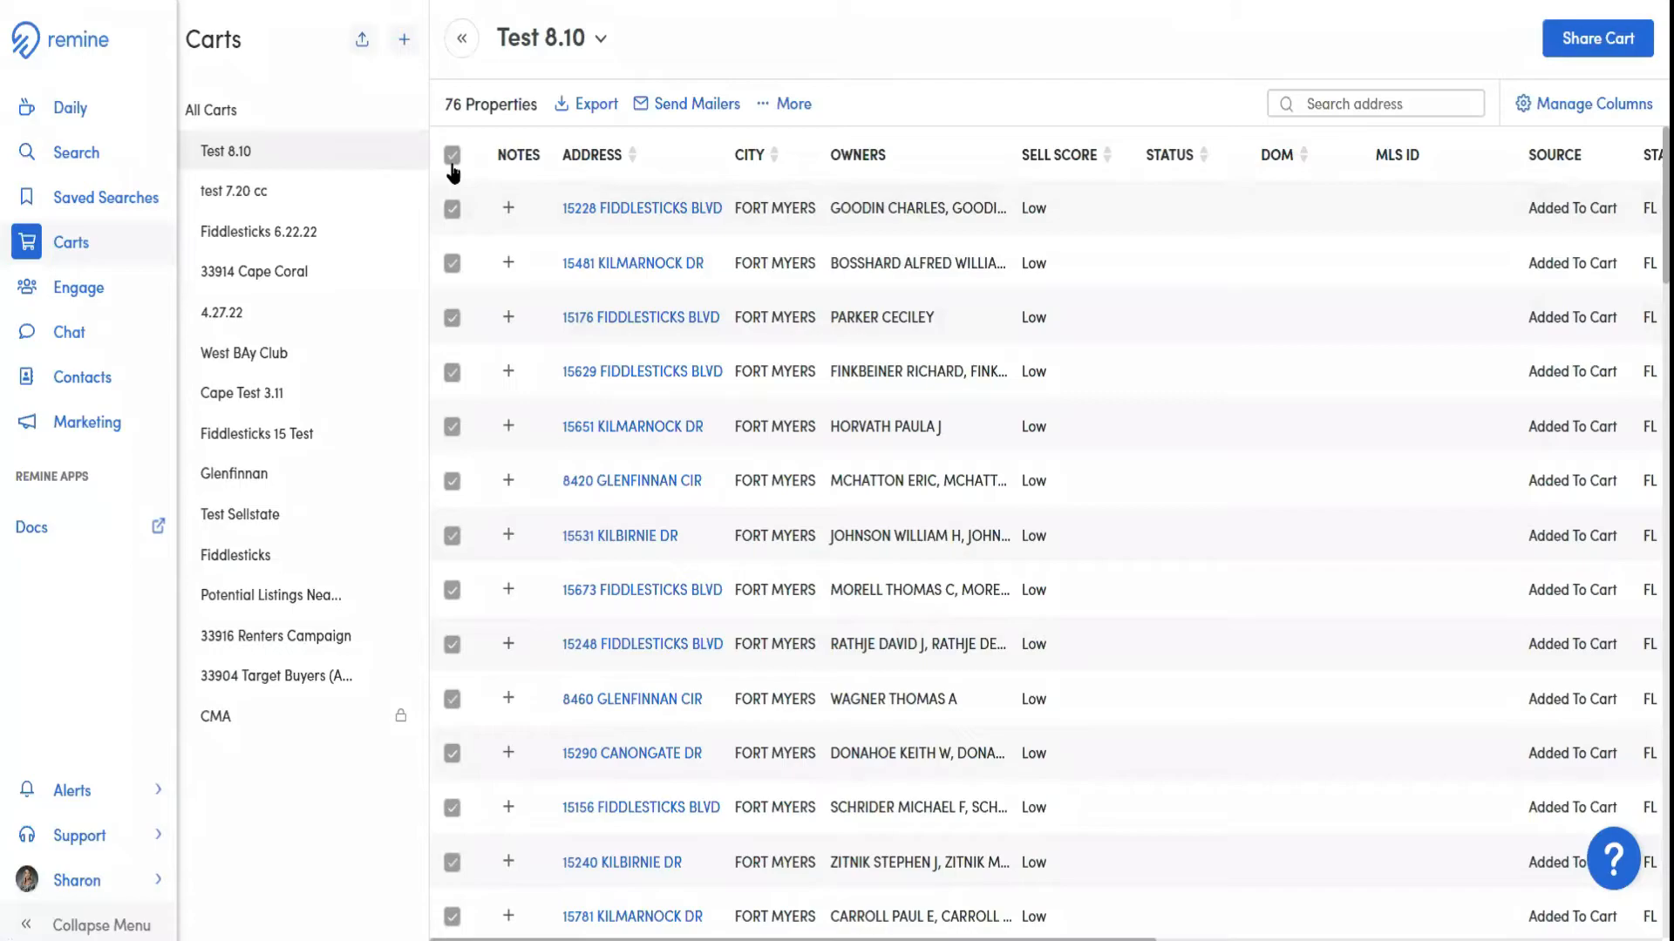
left_click(451, 157)
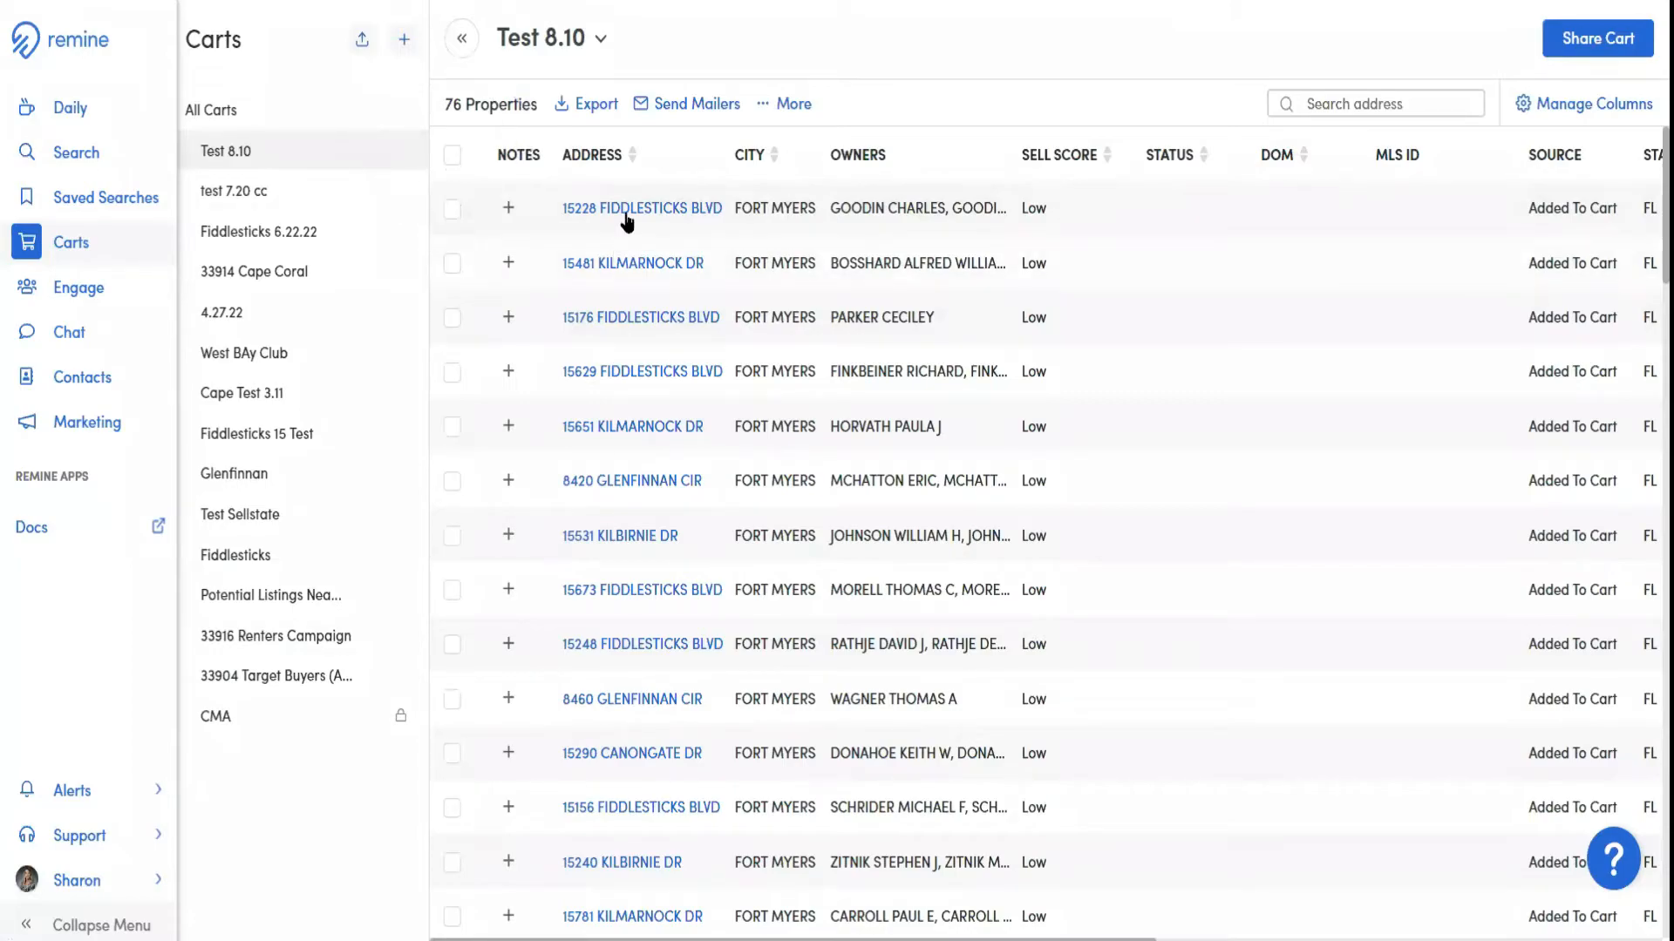
left_click(626, 218)
left_click(451, 209)
left_click(452, 157)
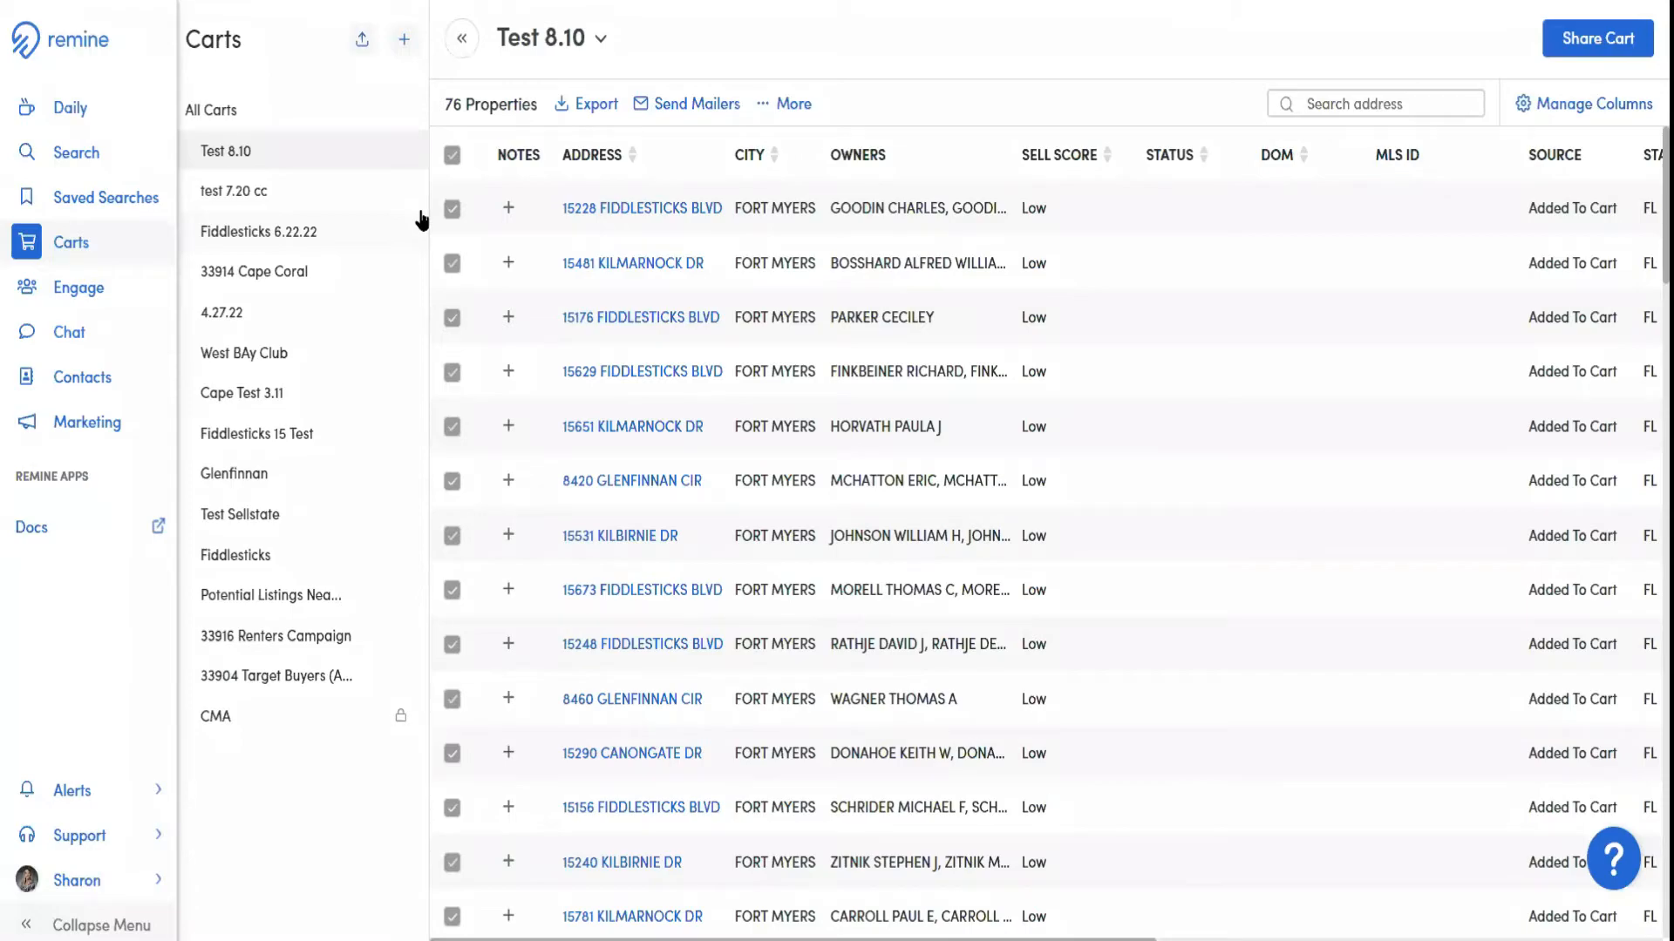
Start a CSV export of the selected cart properties and name the file Test 8.10
left_click(587, 107)
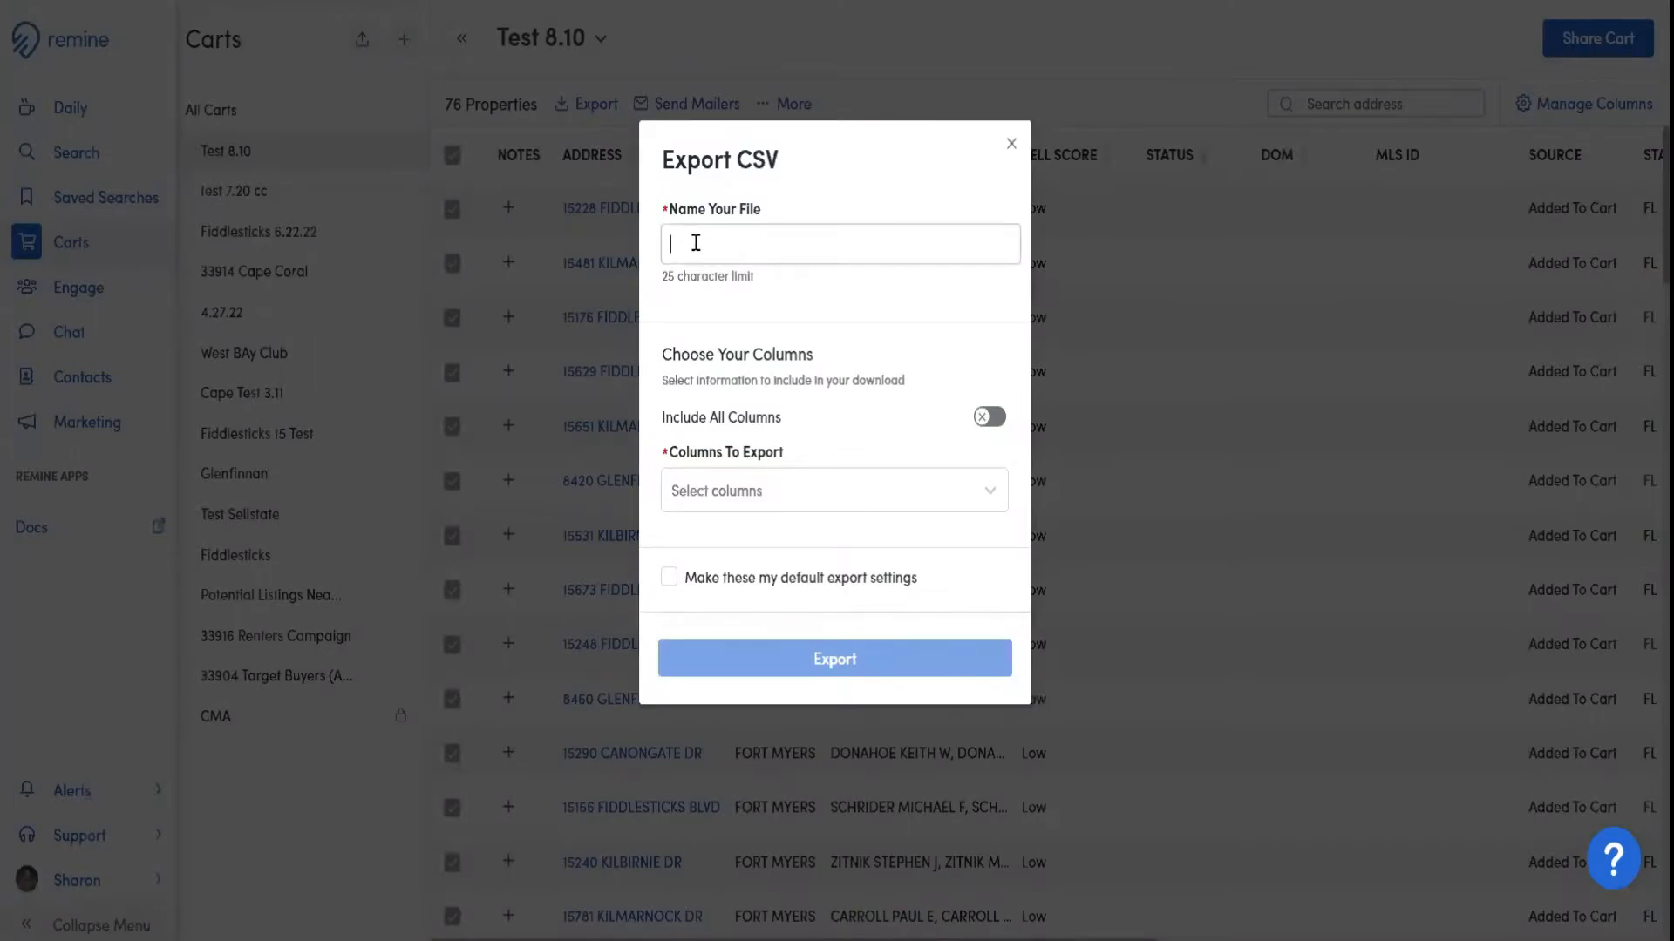
left_click(721, 259)
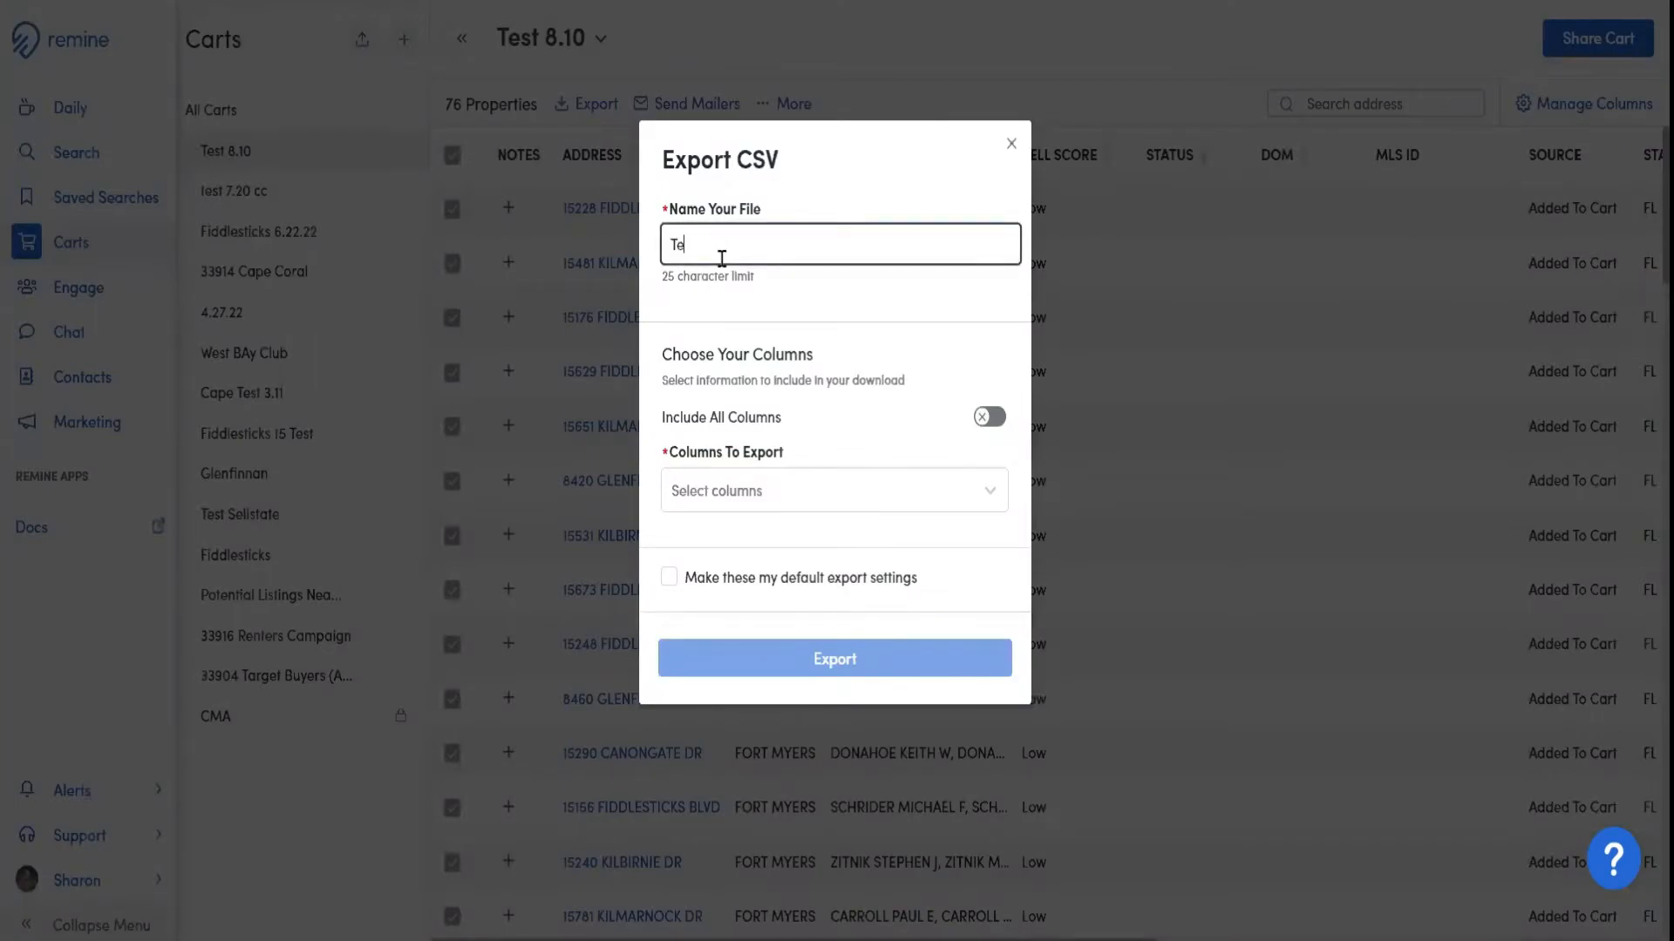
type("st")
key("BackSpace")
key("BackSpace")
key("BackSpace")
key("BackSpace")
type(".10")
left_click(795, 326)
Leave Include All Columns off and choose Property Address Information, Owner Information and Mailing Address Information as the columns to export
left_click(992, 419)
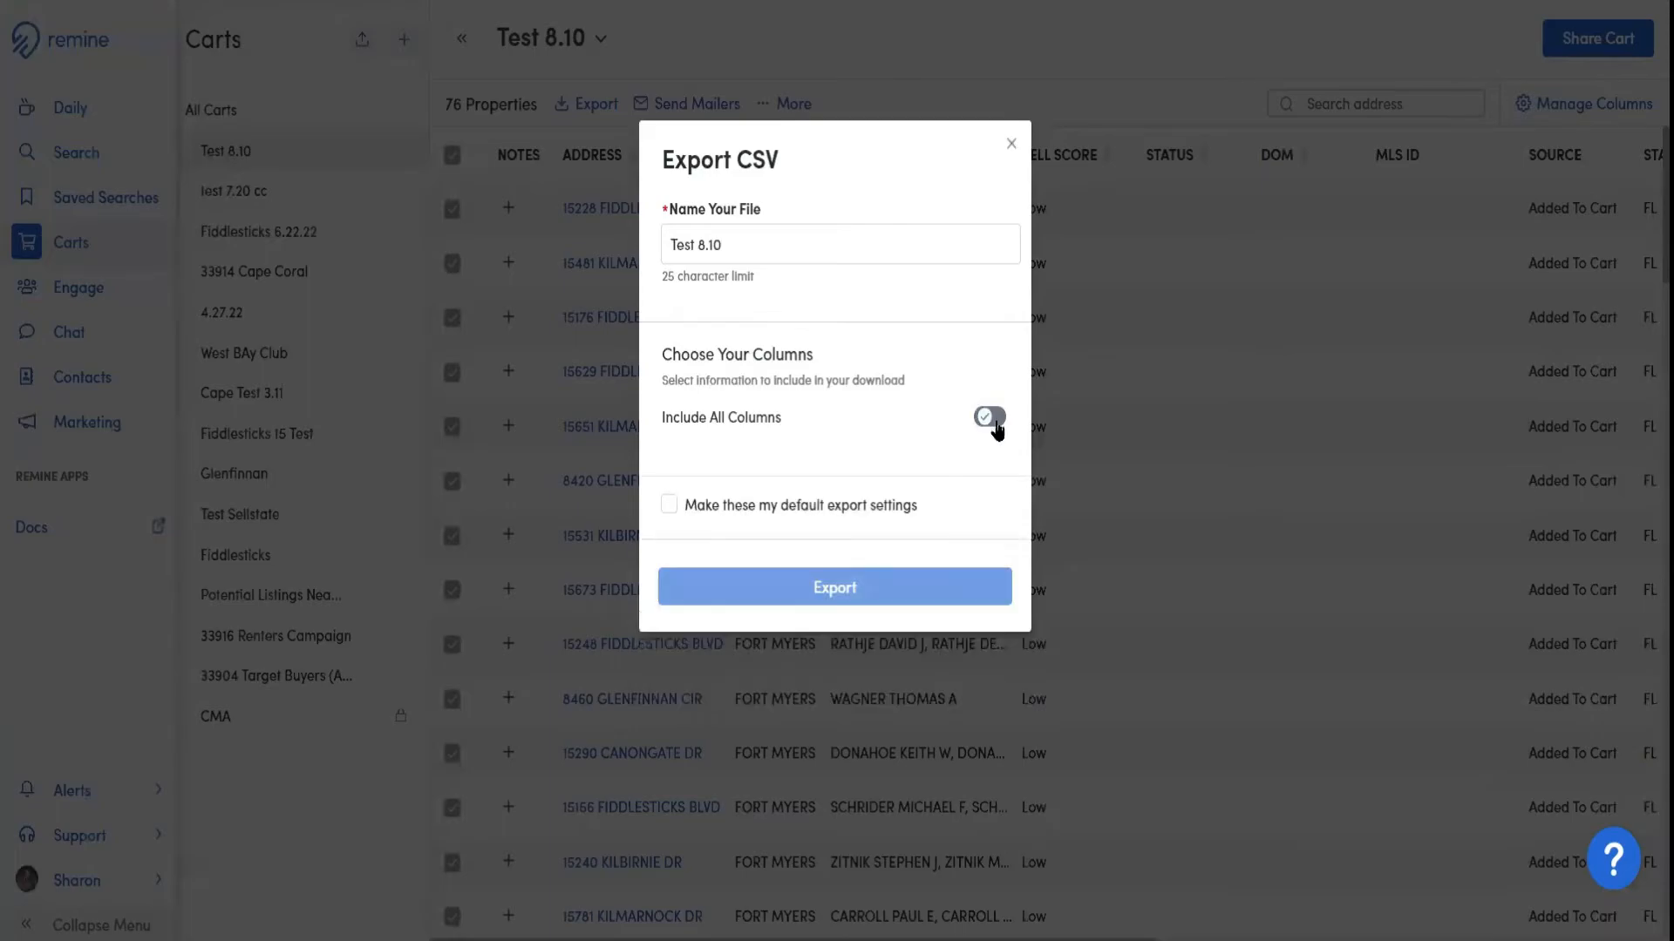
left_click(994, 421)
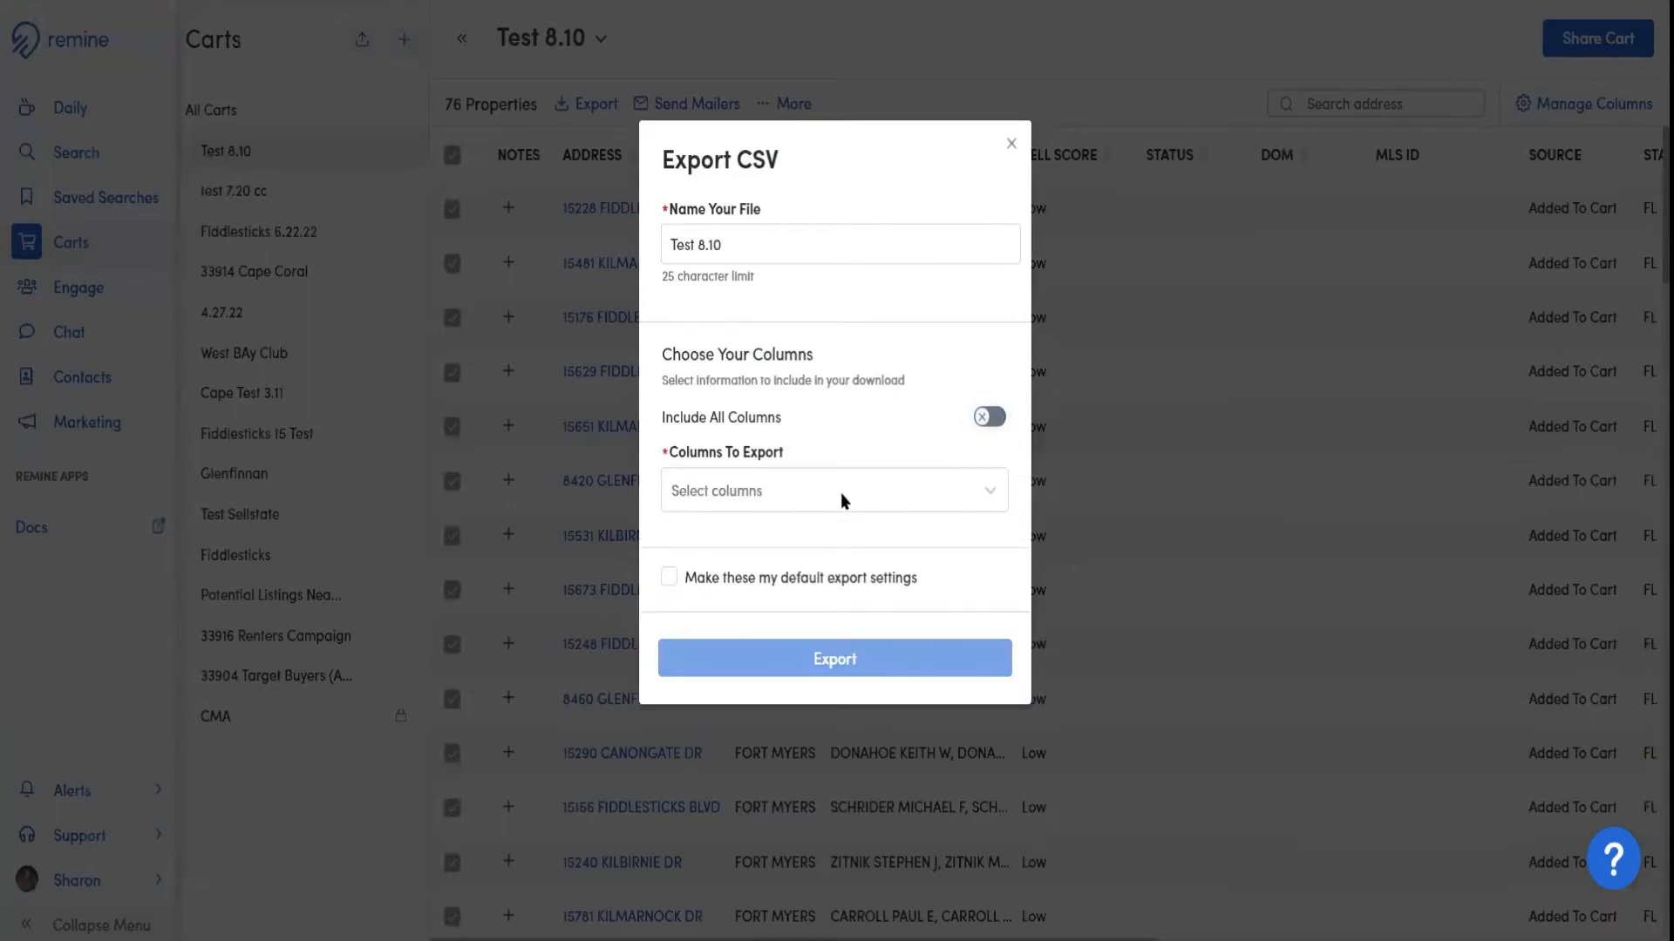
left_click(815, 506)
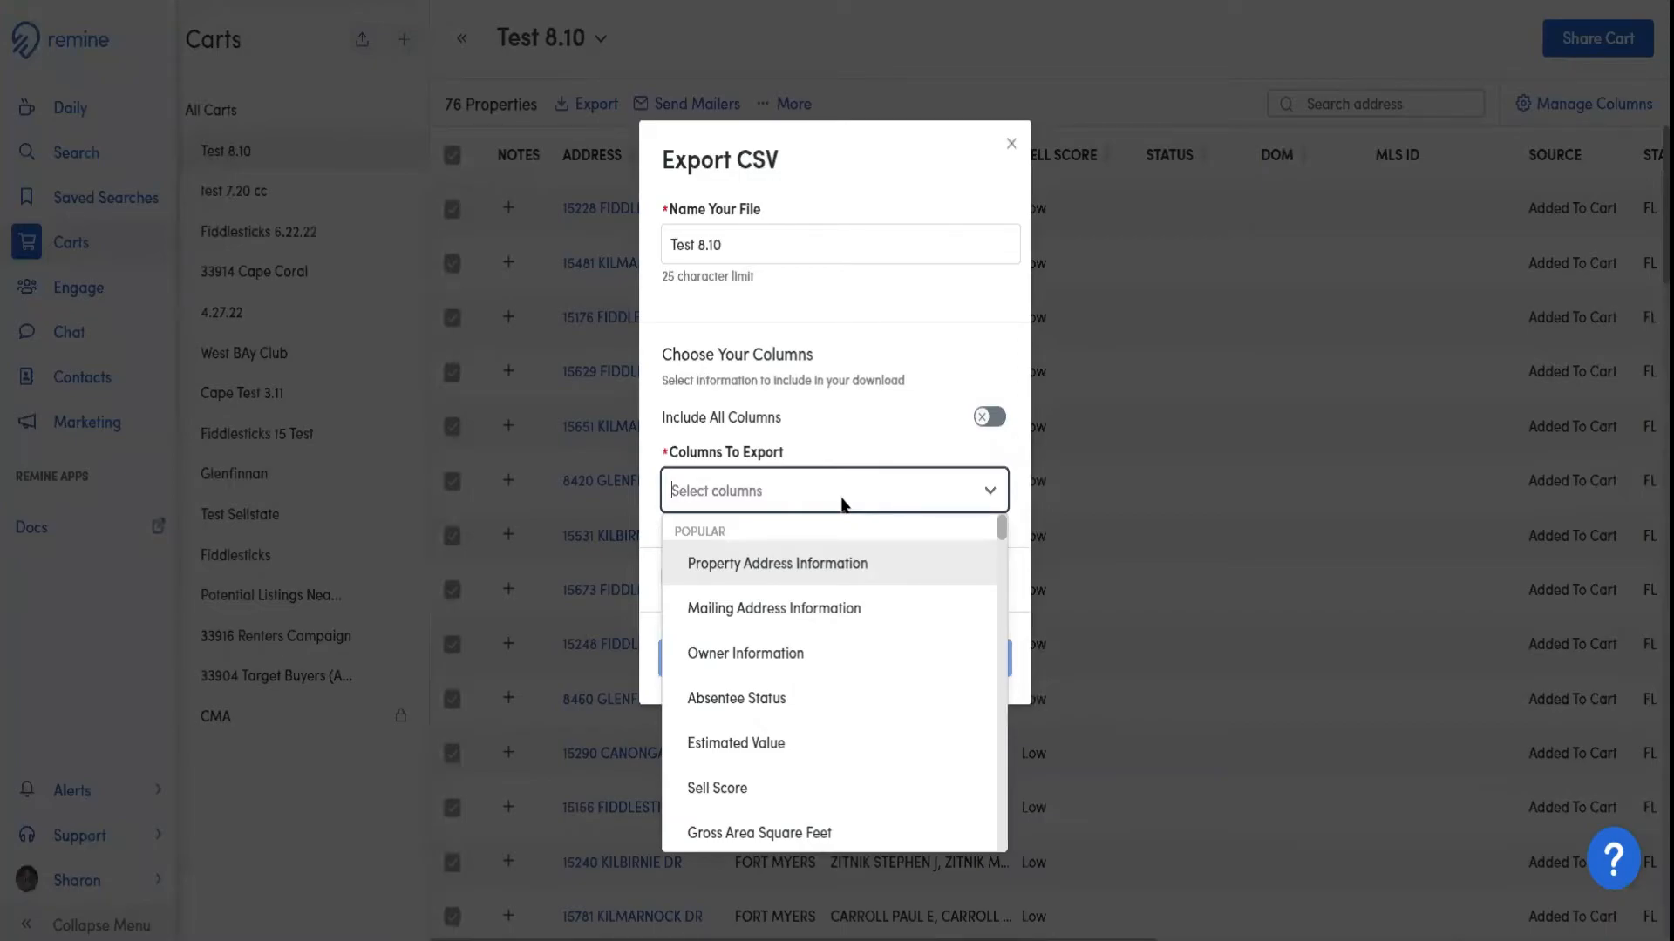
left_click(828, 573)
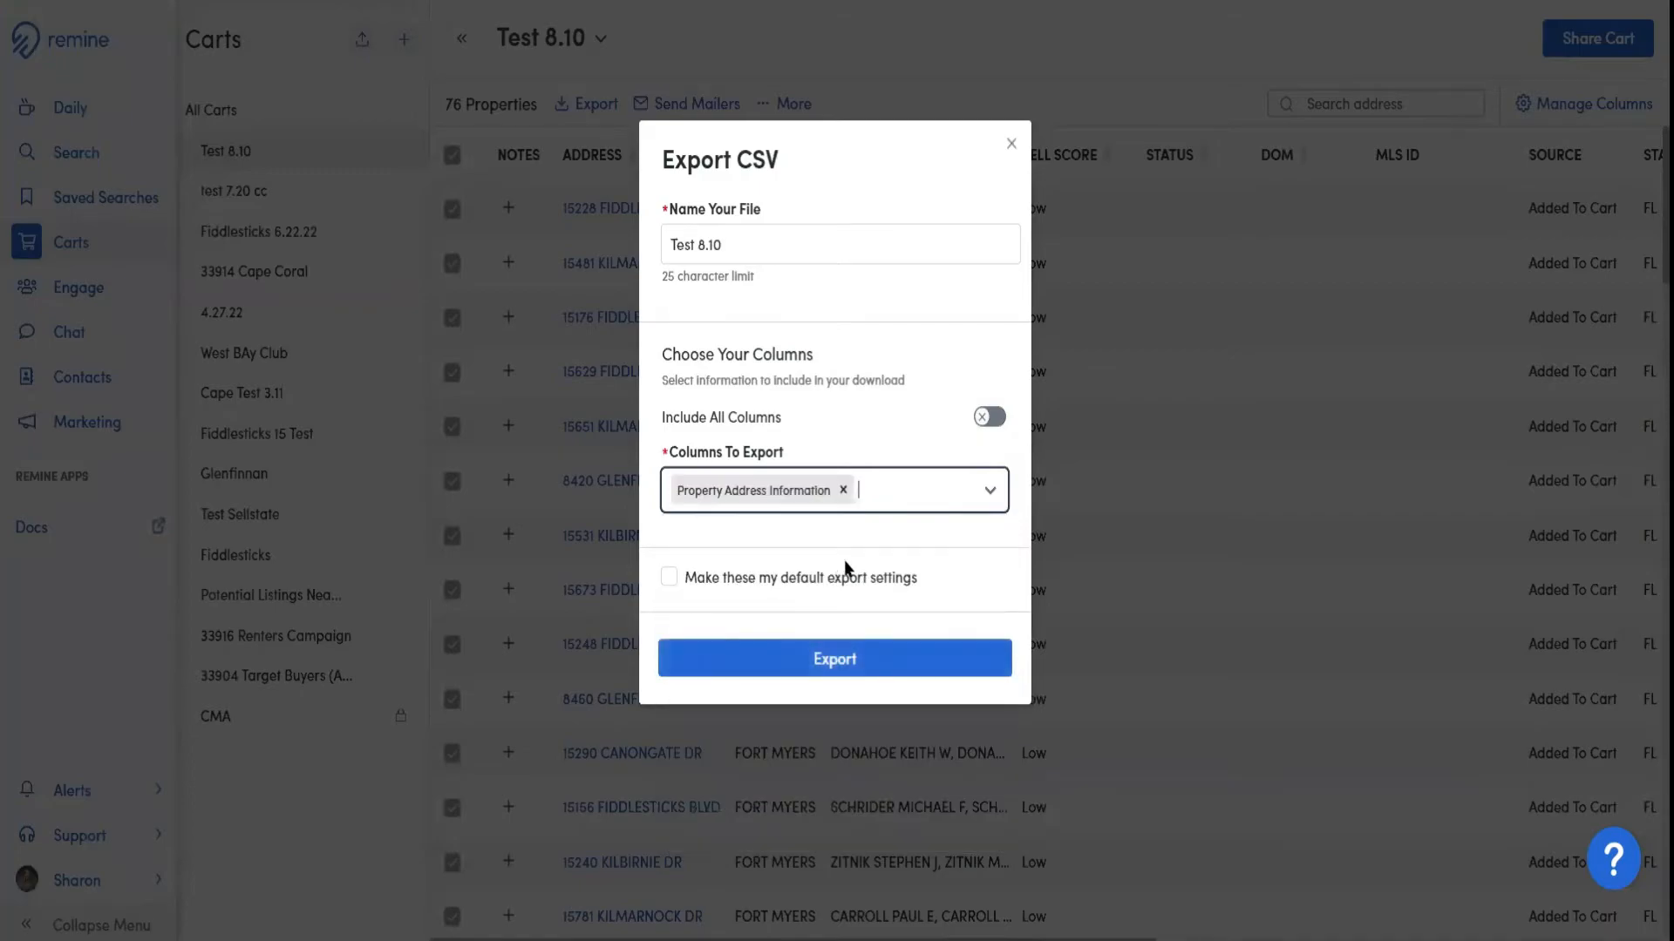
left_click(957, 515)
left_click(804, 605)
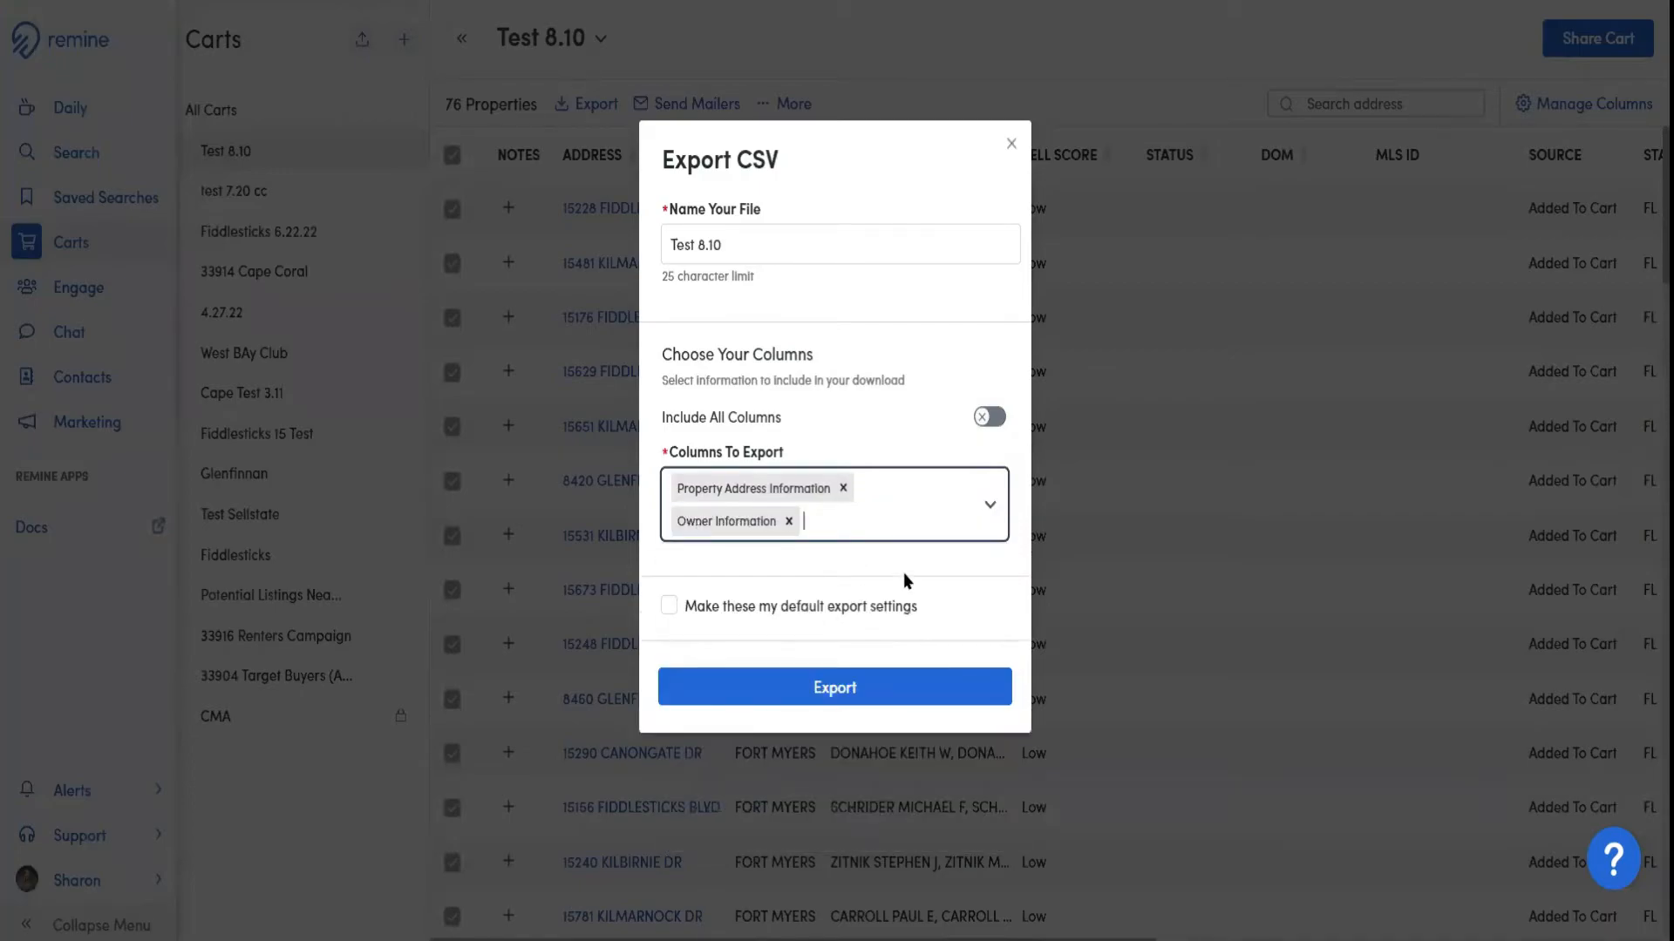
left_click(990, 514)
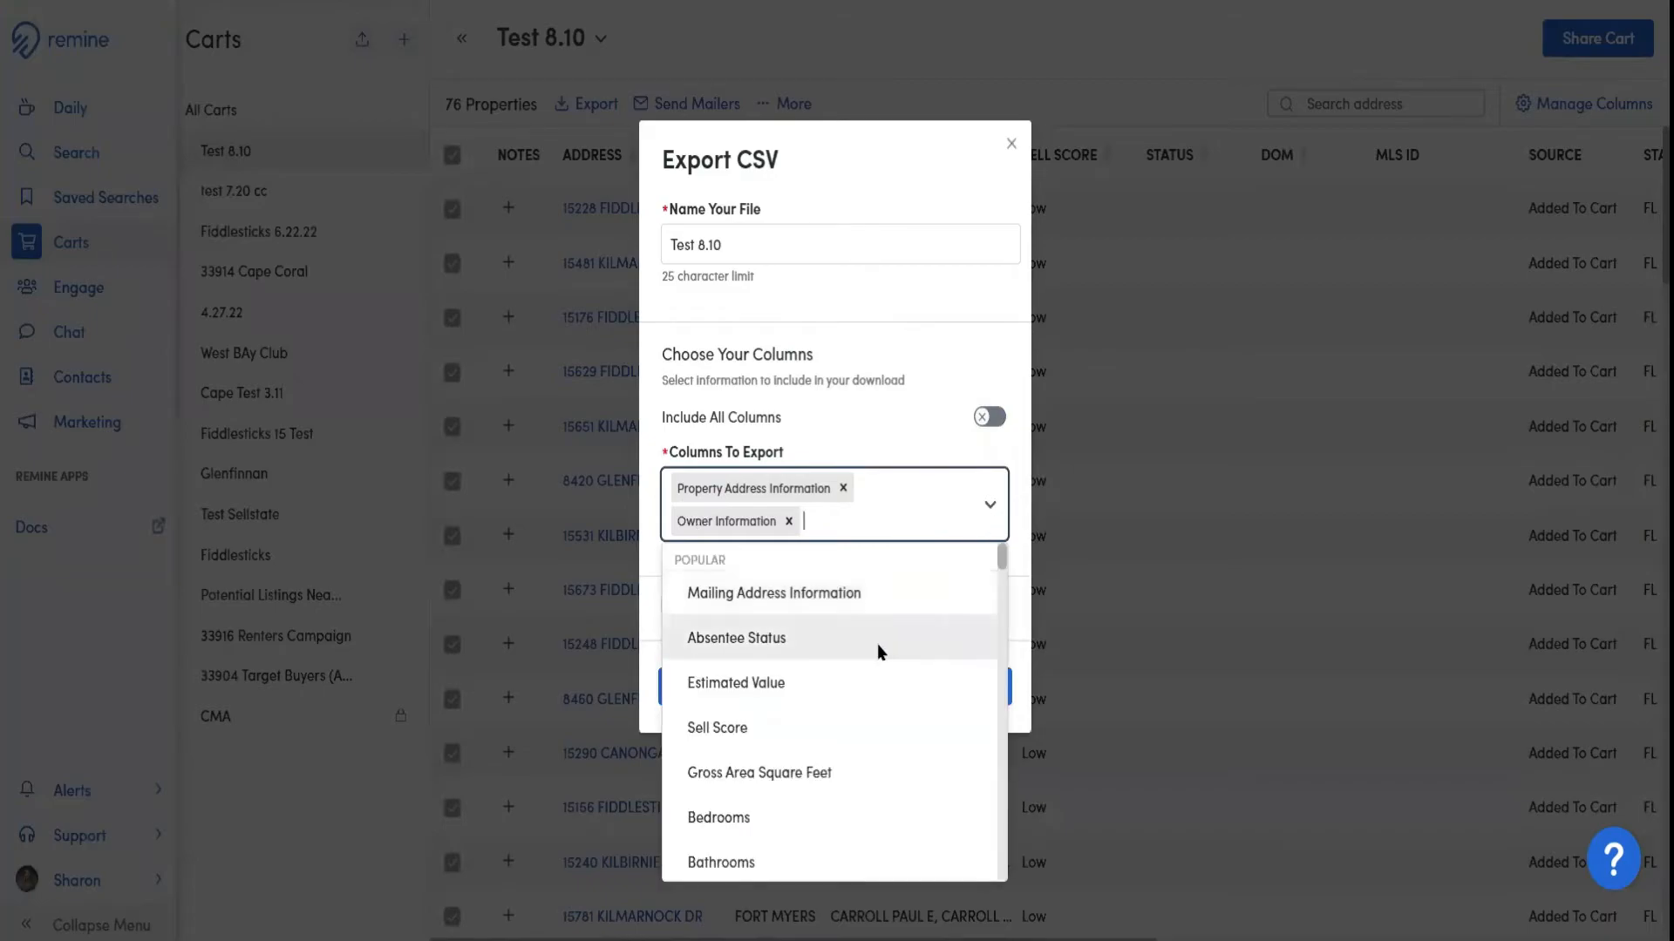
scroll(839, 690, "down", 5)
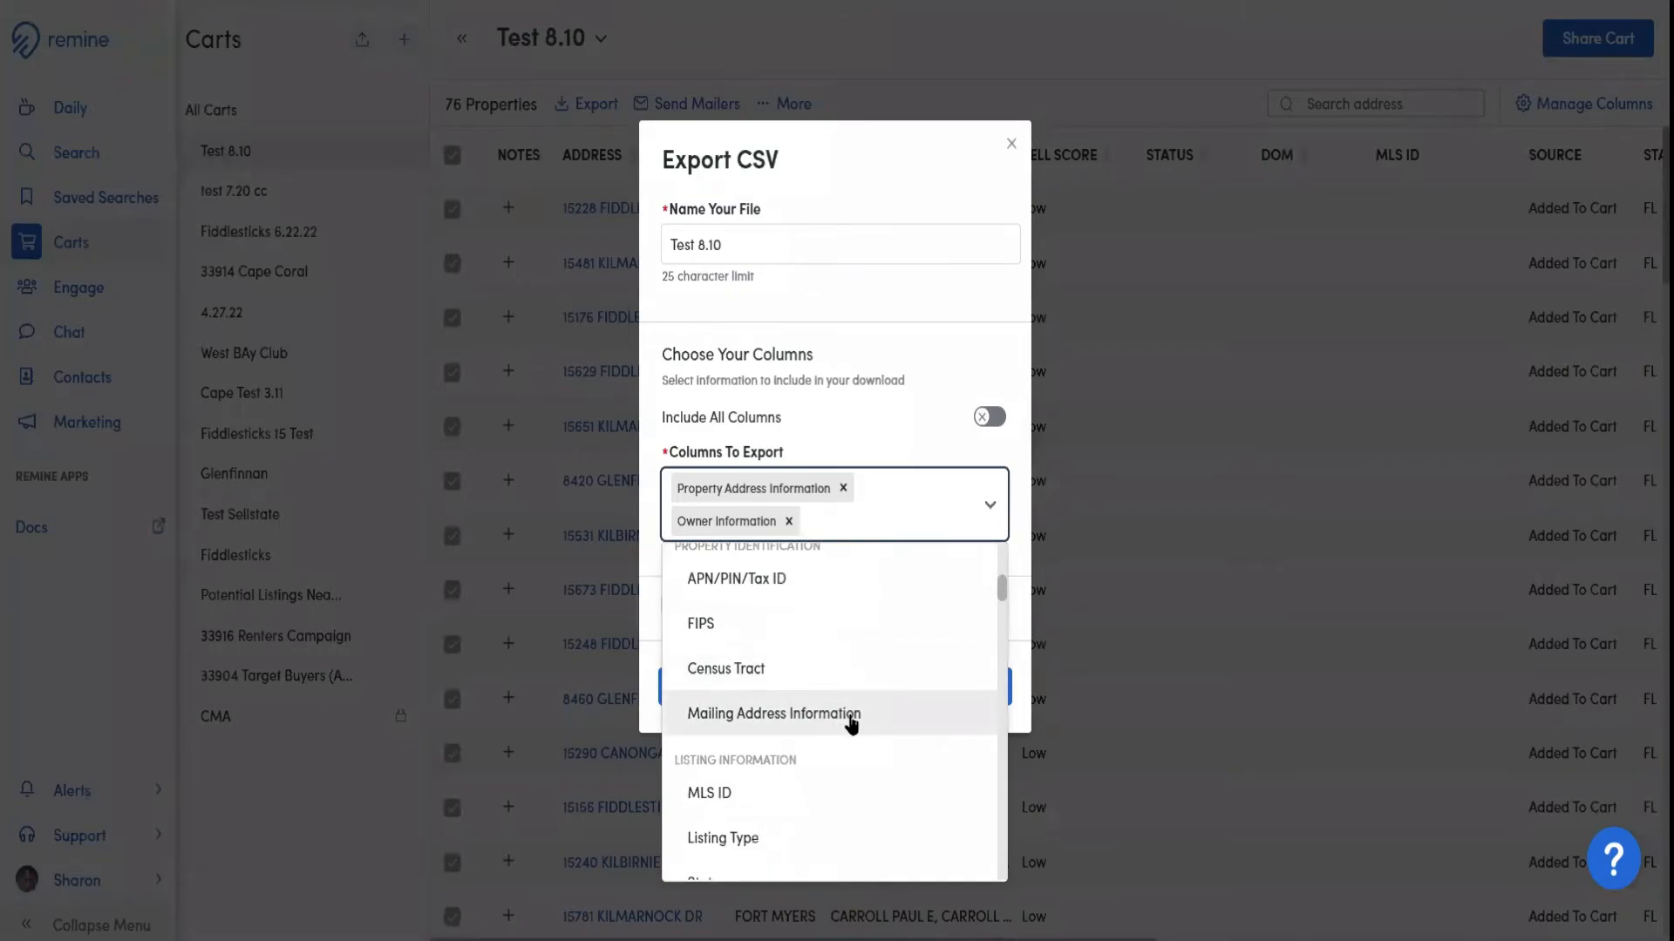
left_click(851, 723)
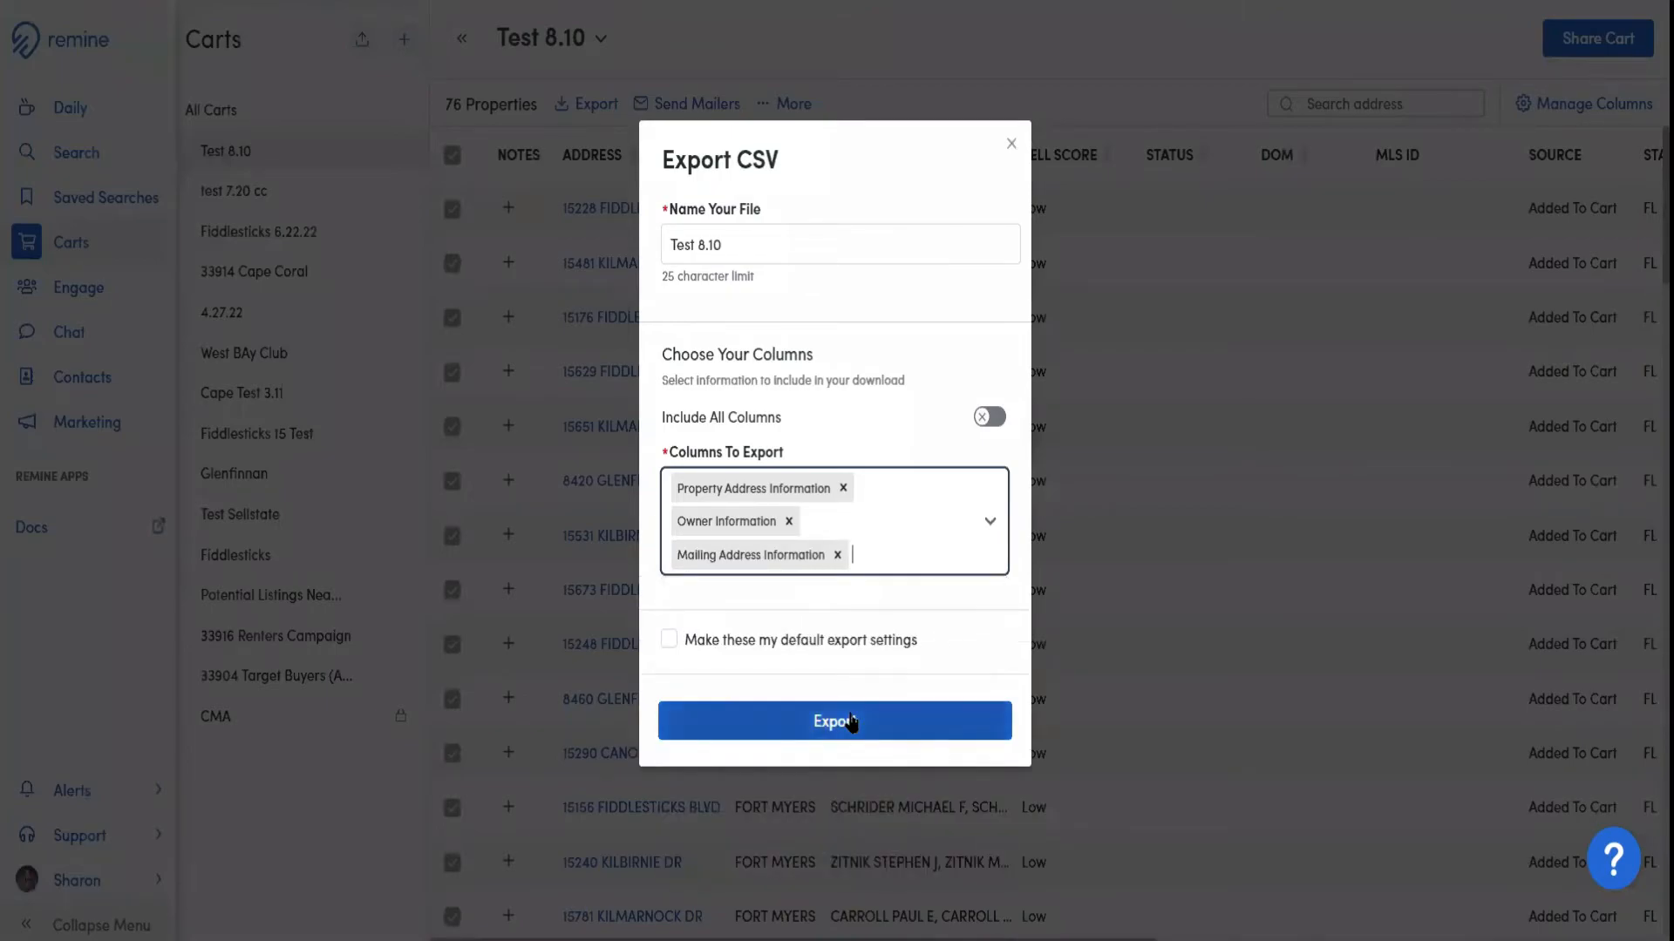
Examine the other available export columns, from listing and tax information to building characteristics and distressed information
left_click(986, 525)
scroll(889, 701, "down", 2)
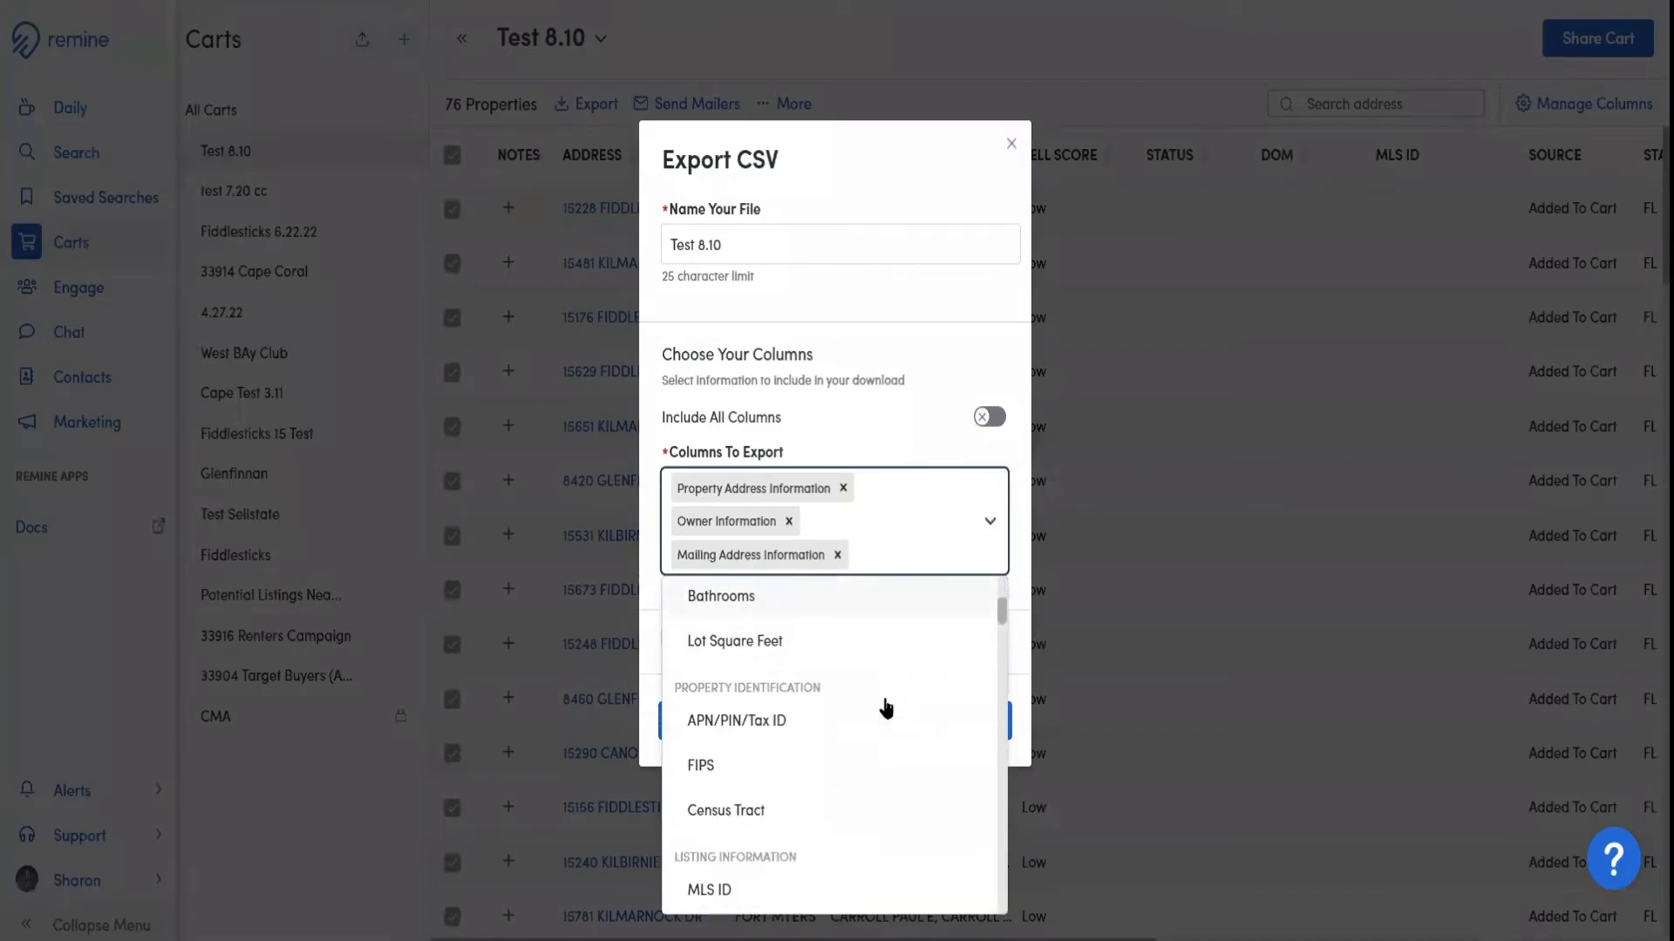
scroll(886, 708, "down", 2)
scroll(872, 711, "down", 2)
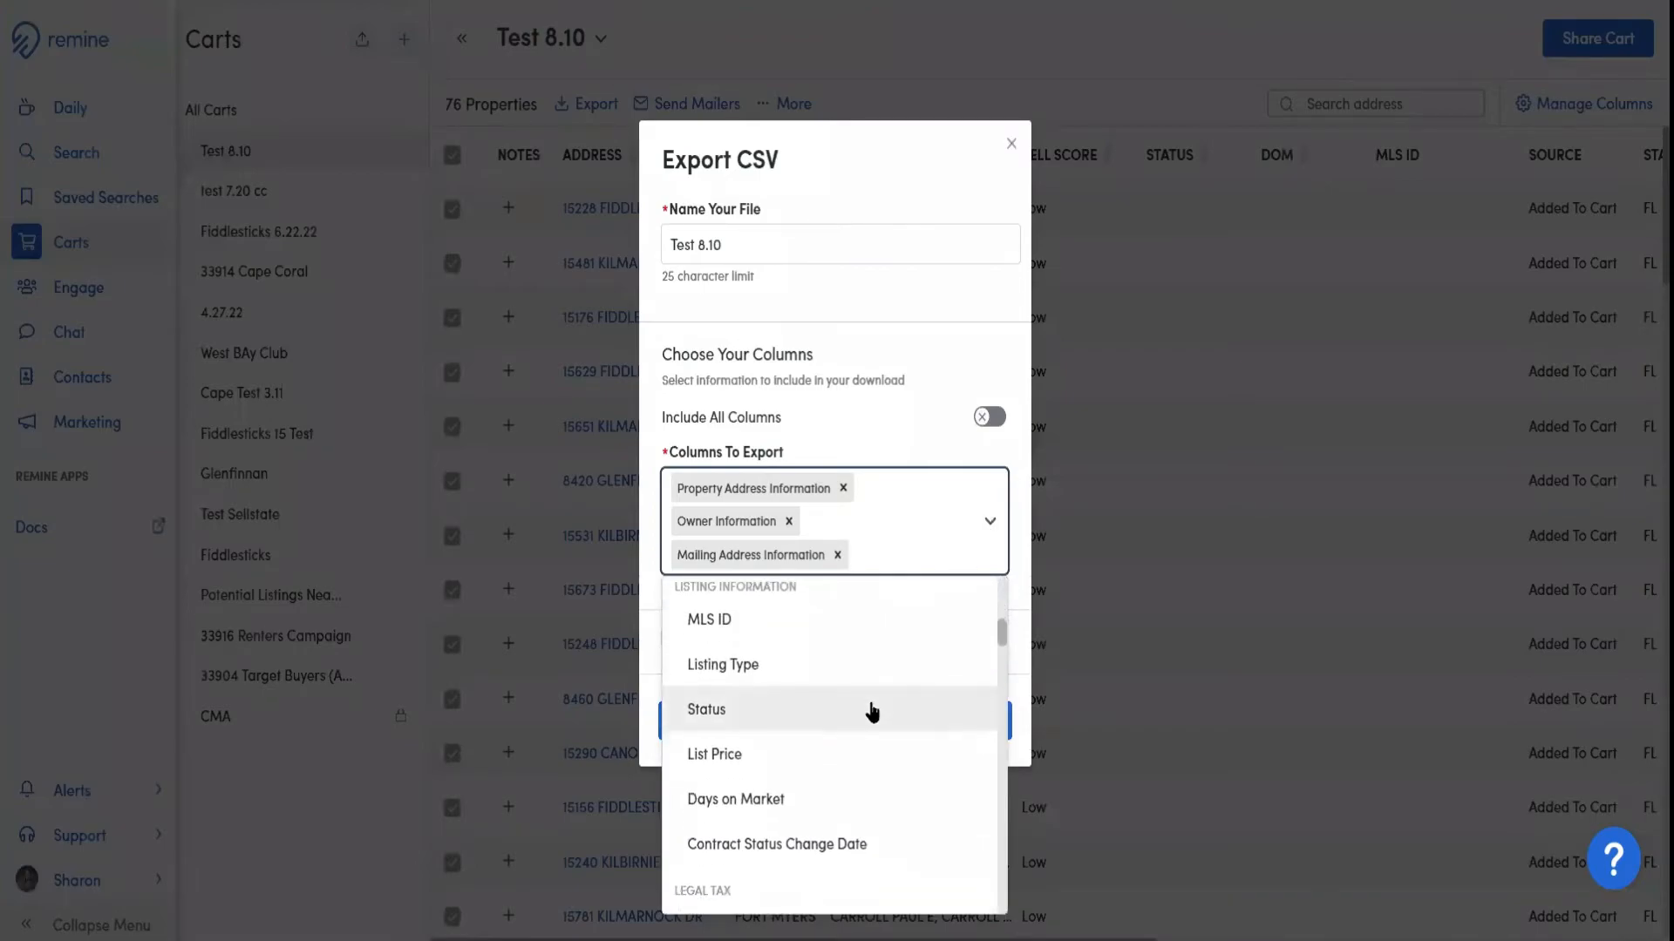
scroll(871, 713, "down", 3)
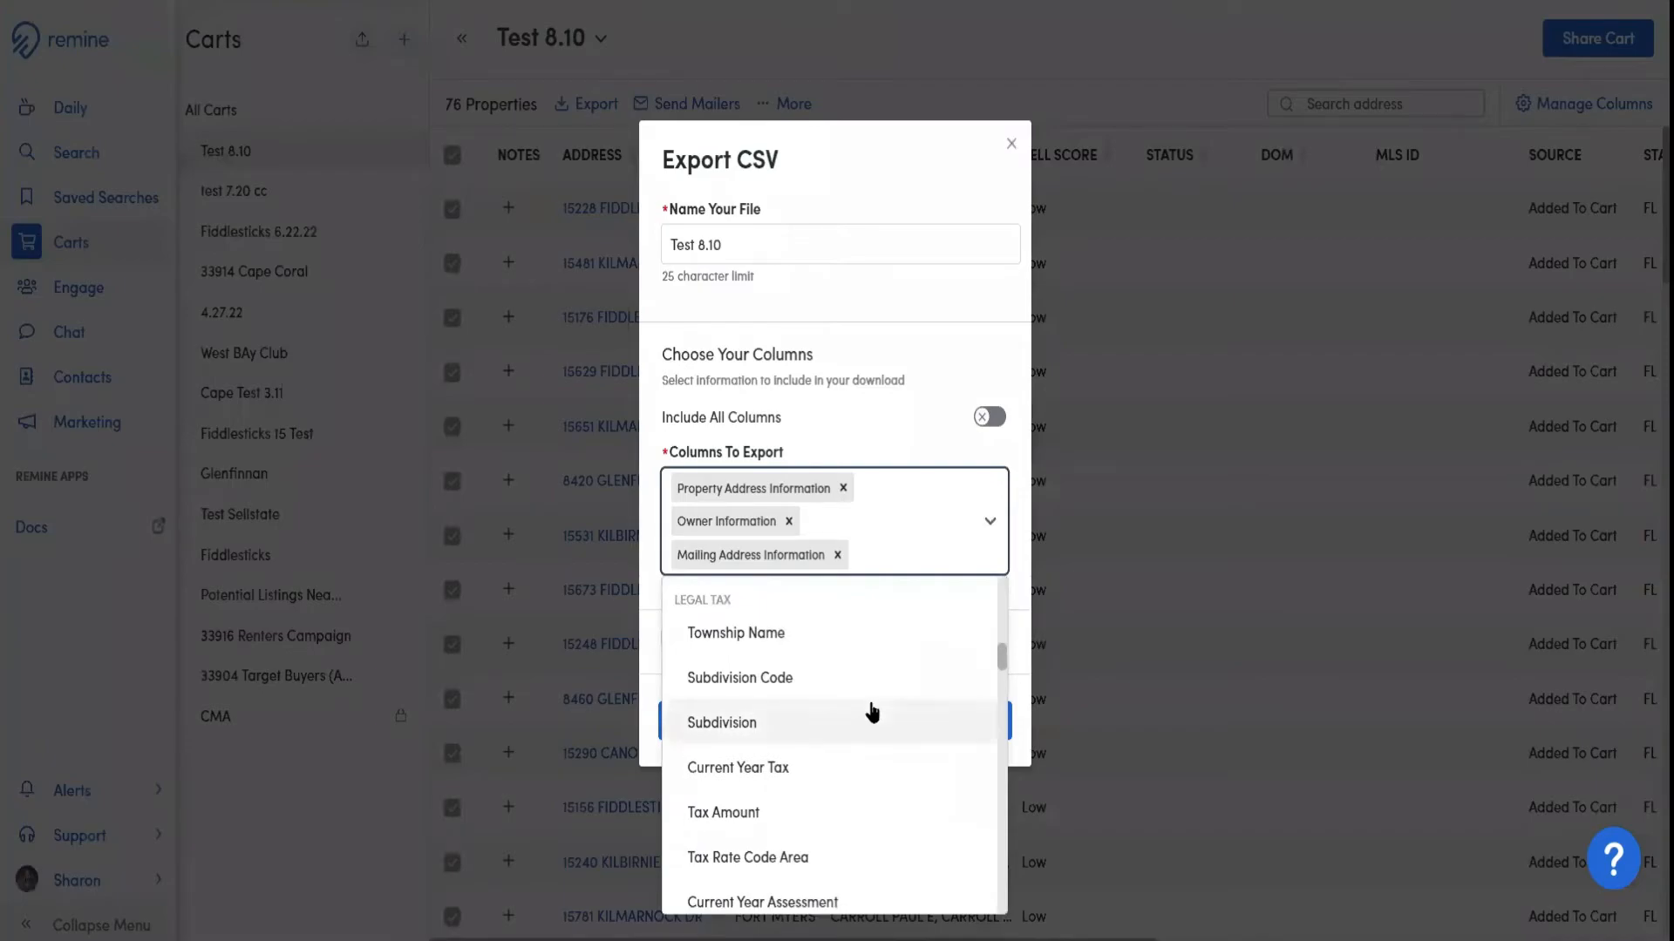
scroll(871, 712, "down", 5)
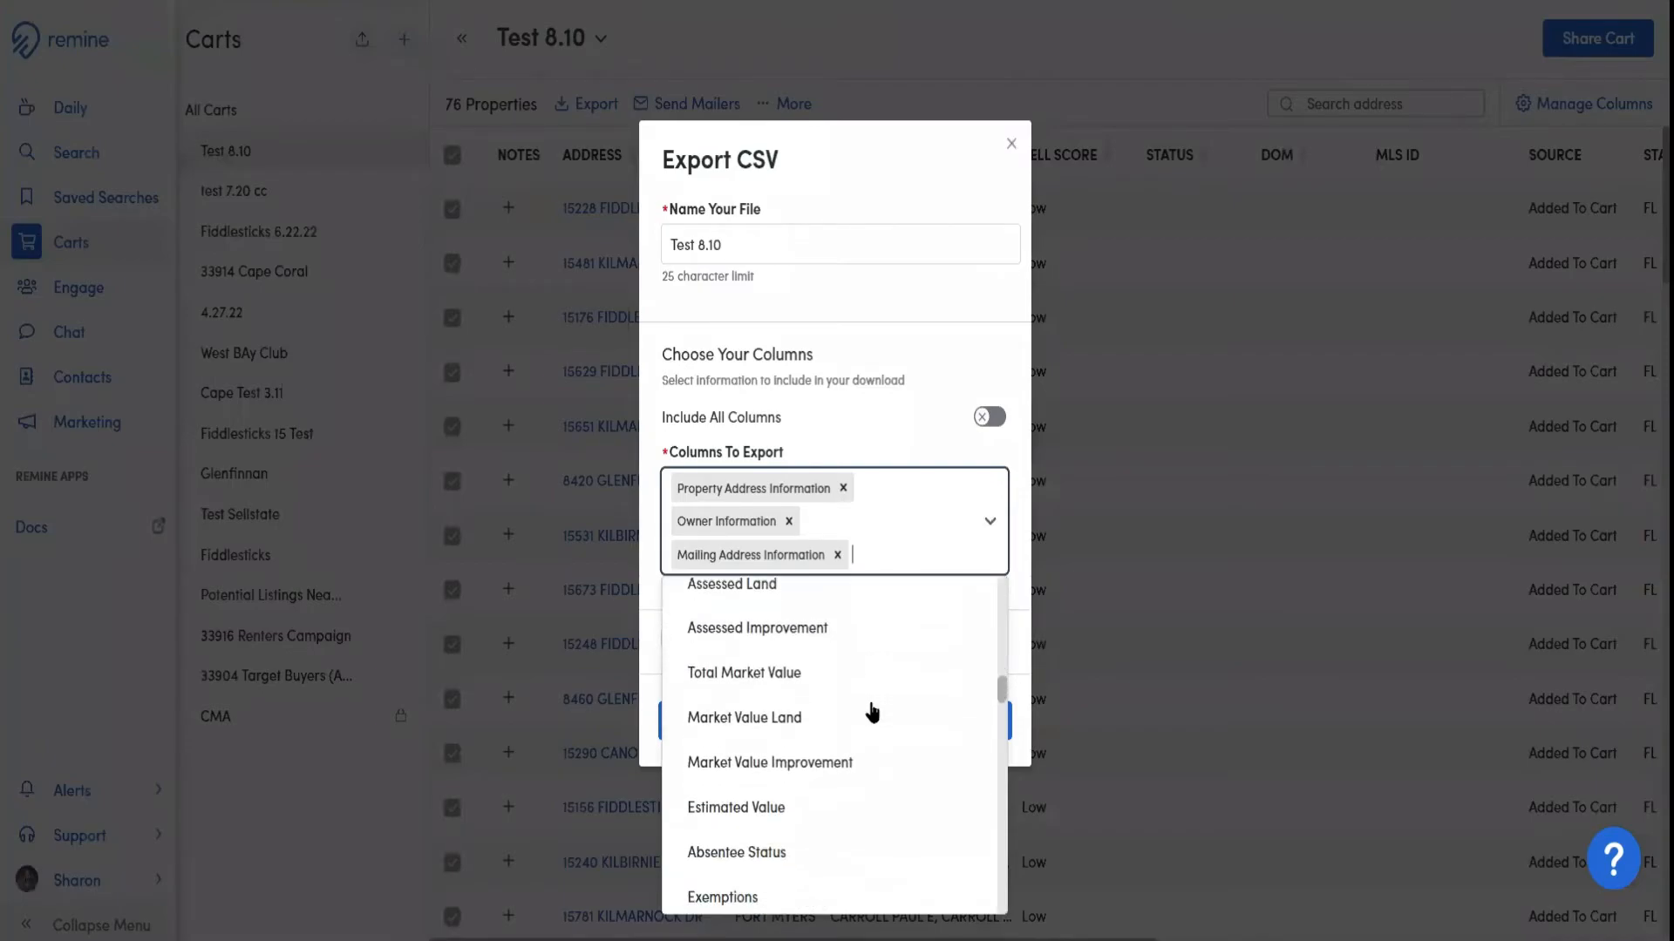
scroll(872, 712, "down", 5)
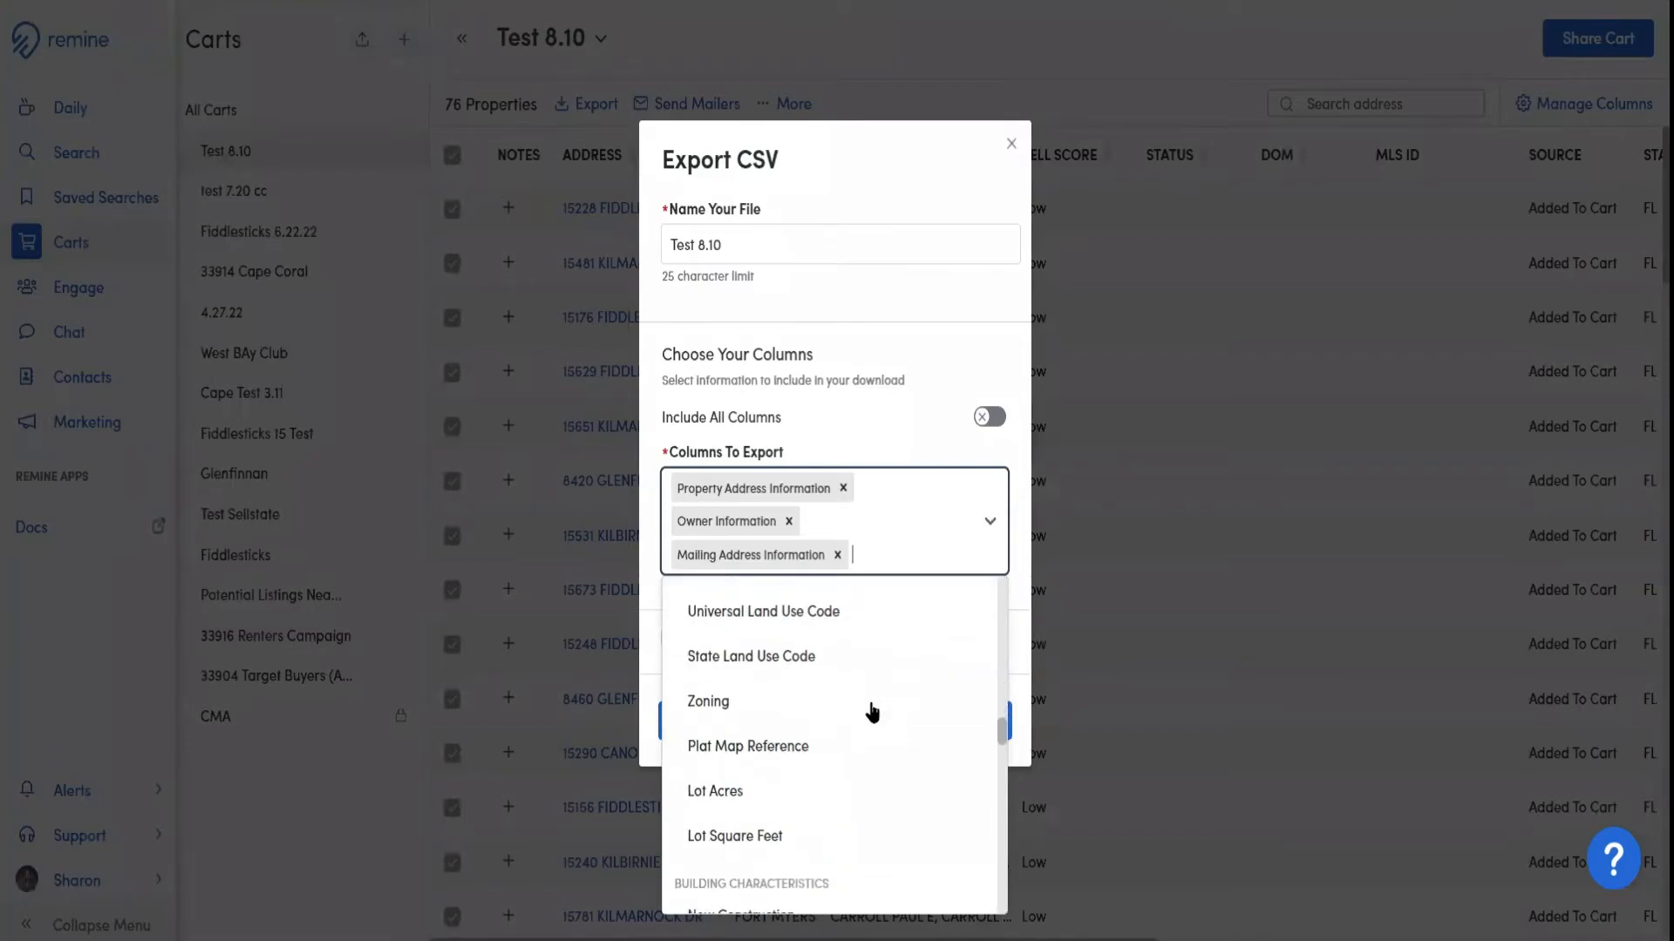
scroll(872, 712, "down", 5)
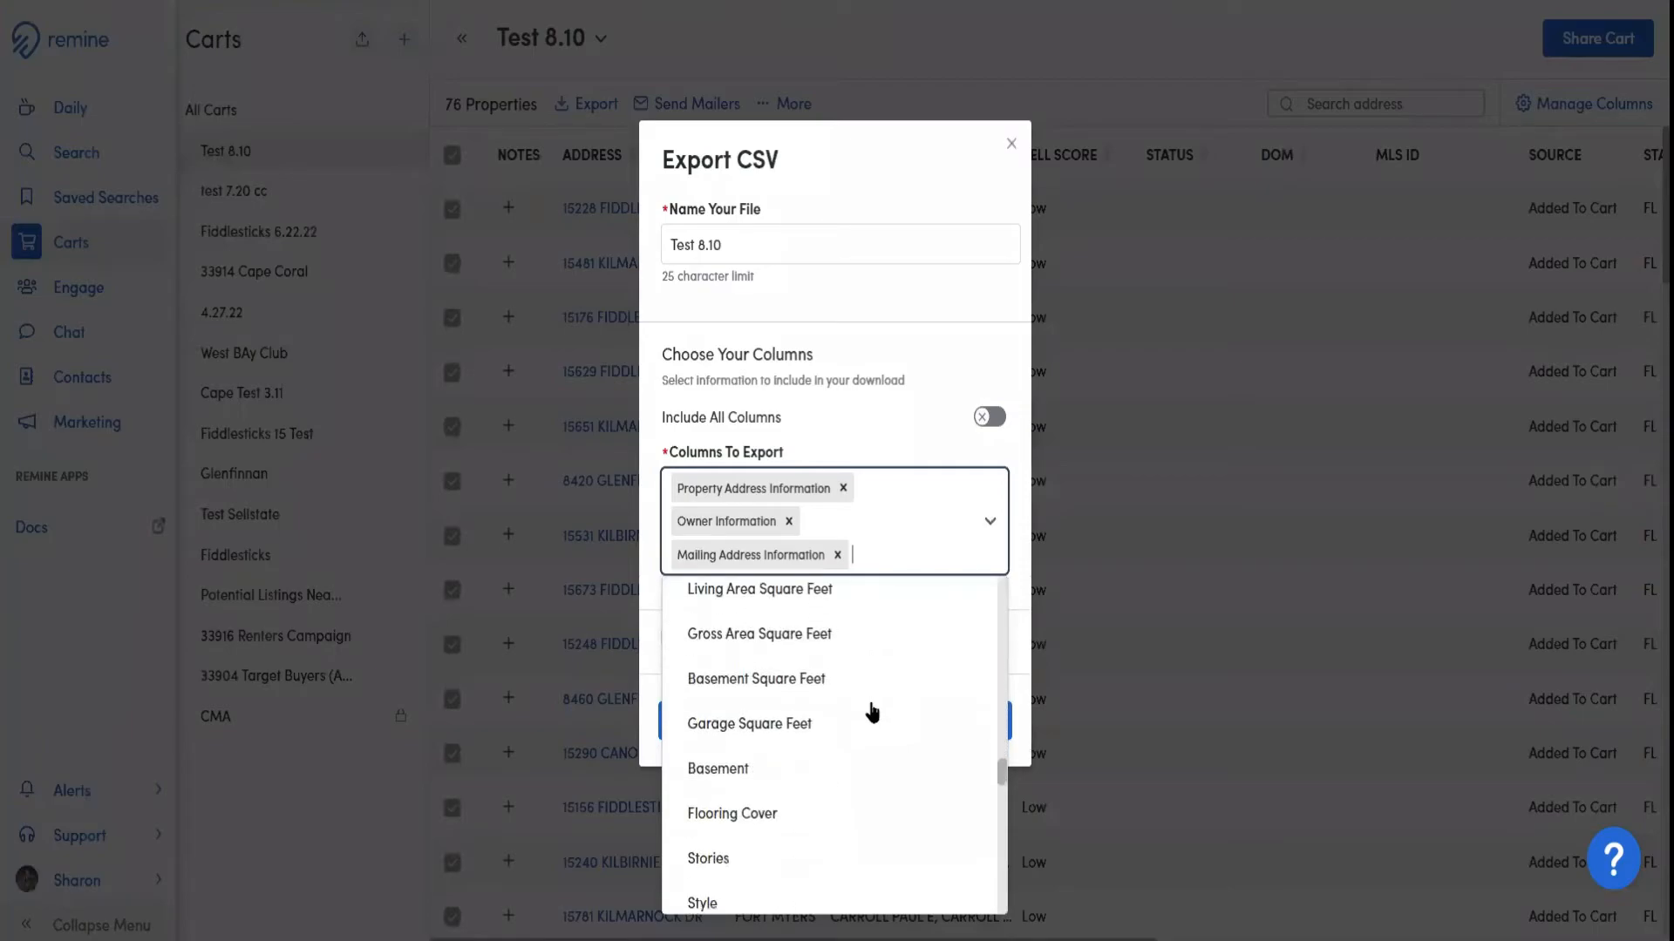
scroll(871, 713, "down", 5)
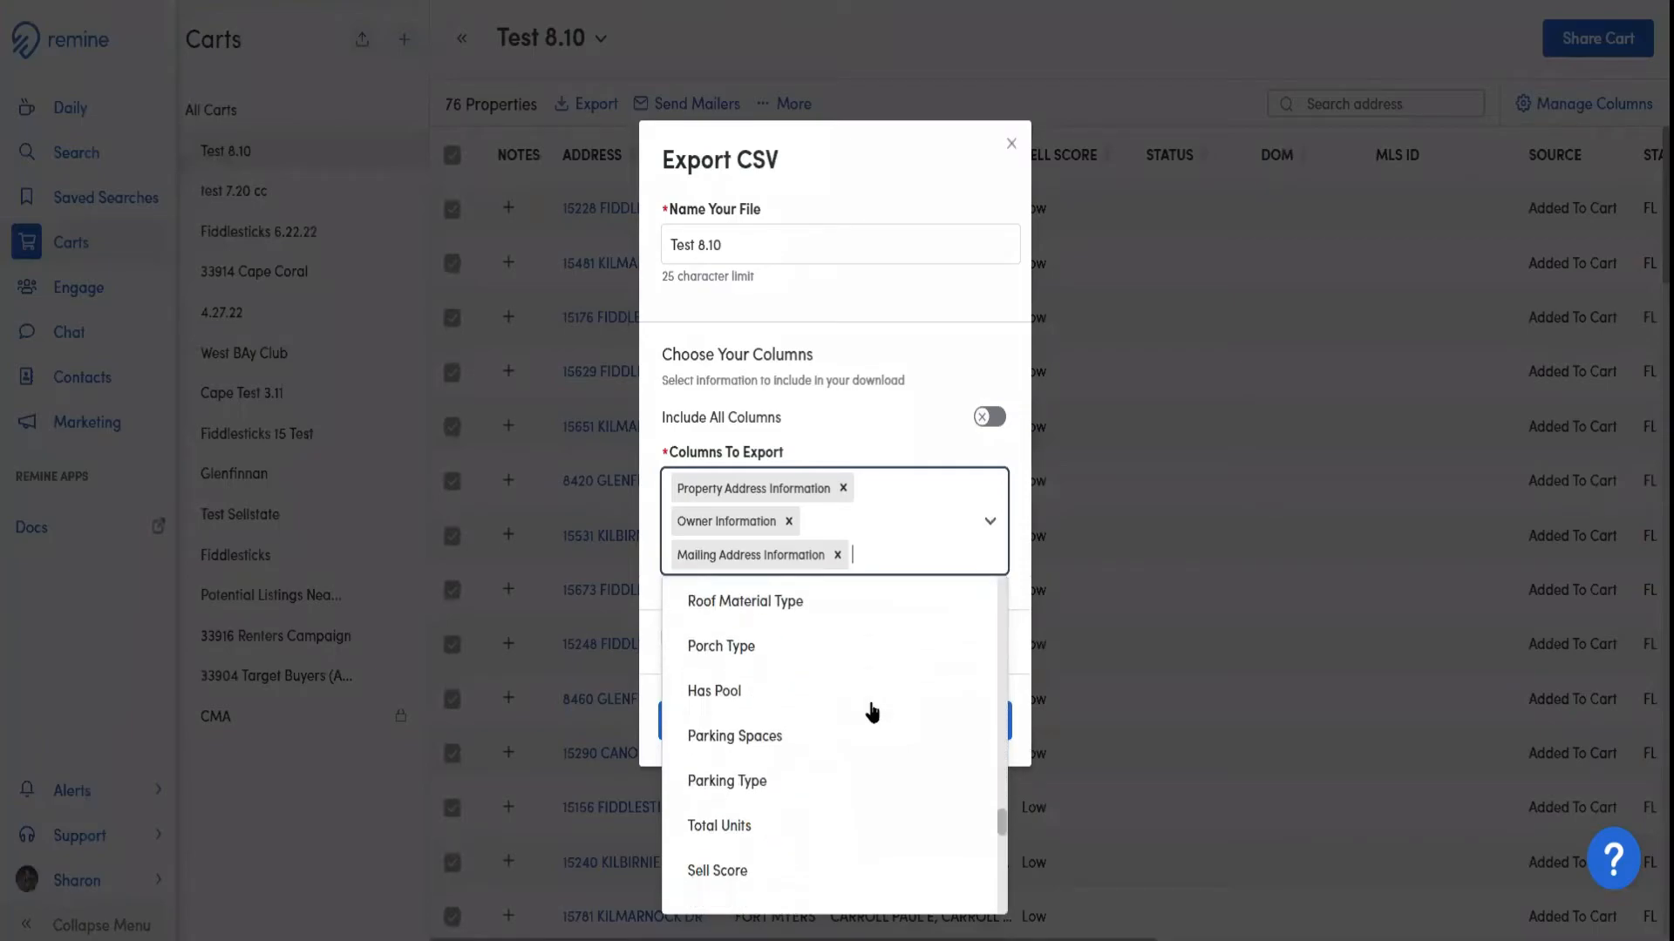
scroll(872, 713, "down", 3)
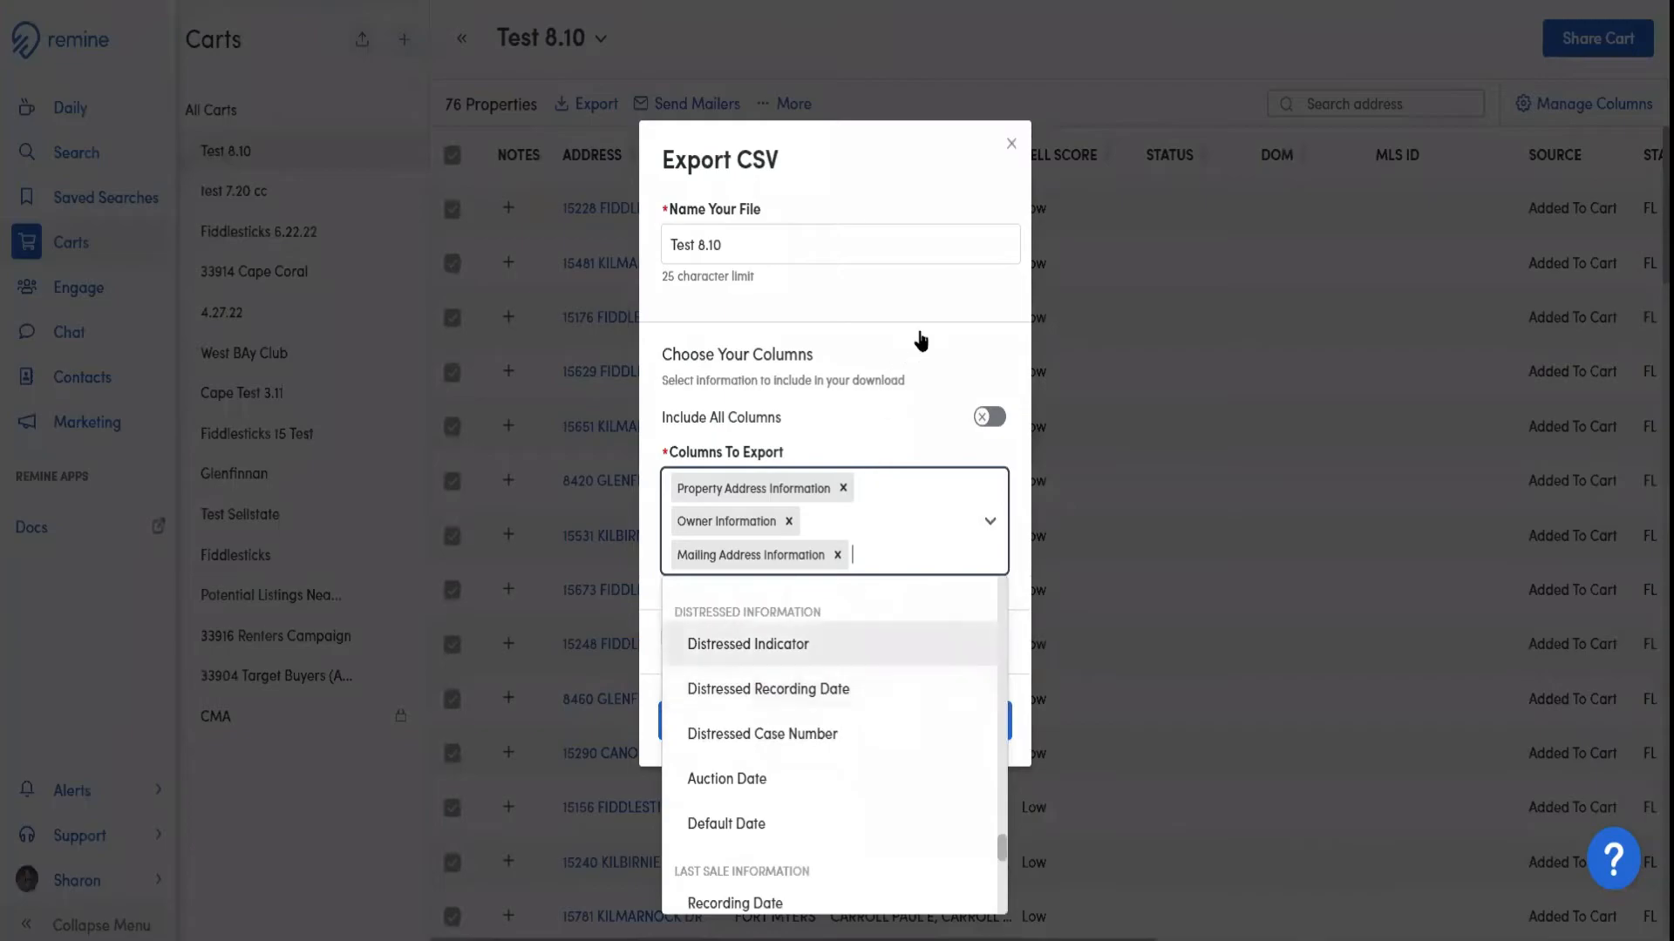
left_click(921, 341)
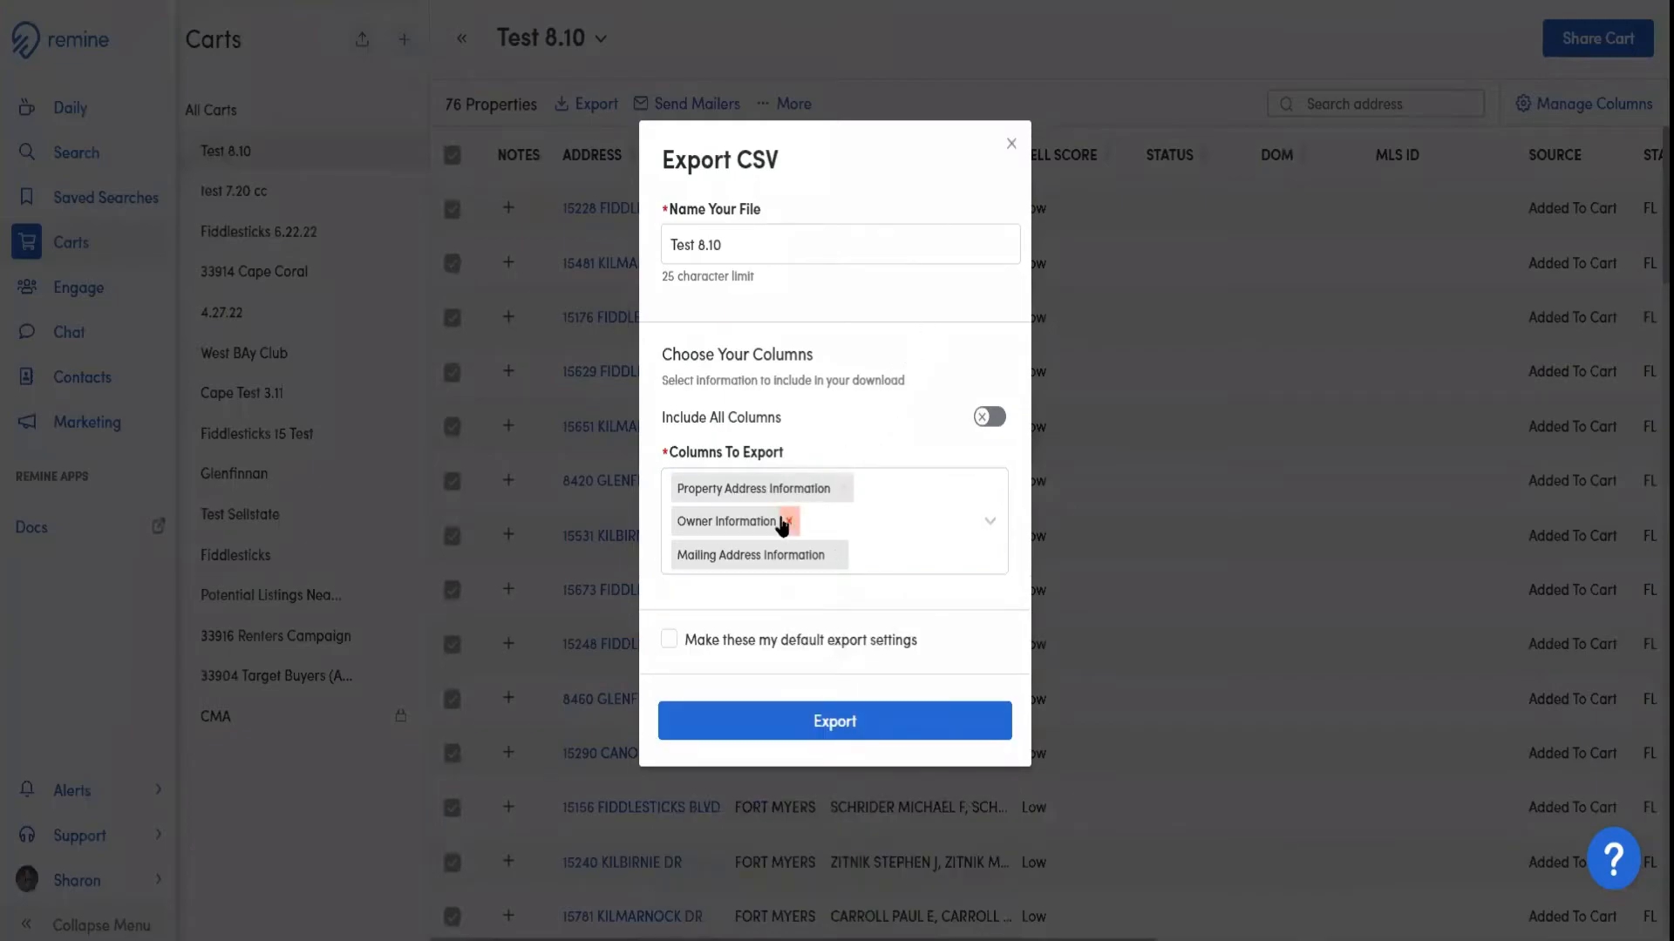
Export the cart properties to CSV with the three chosen columns, without making these the default export settings
left_click(767, 556)
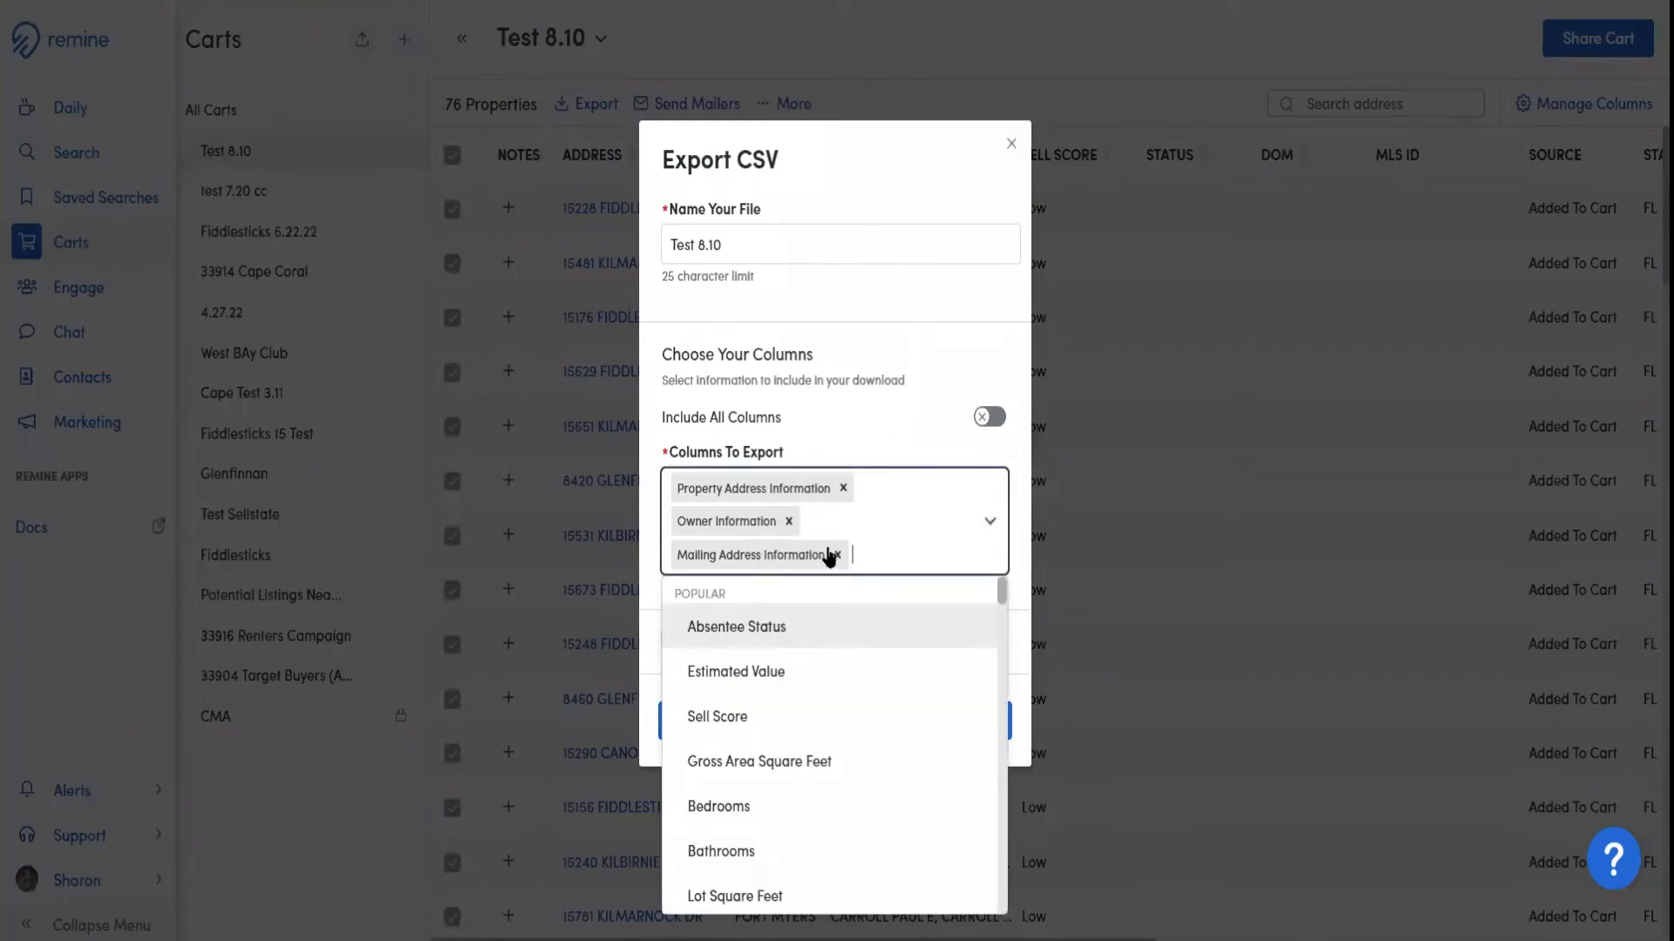
left_click(884, 446)
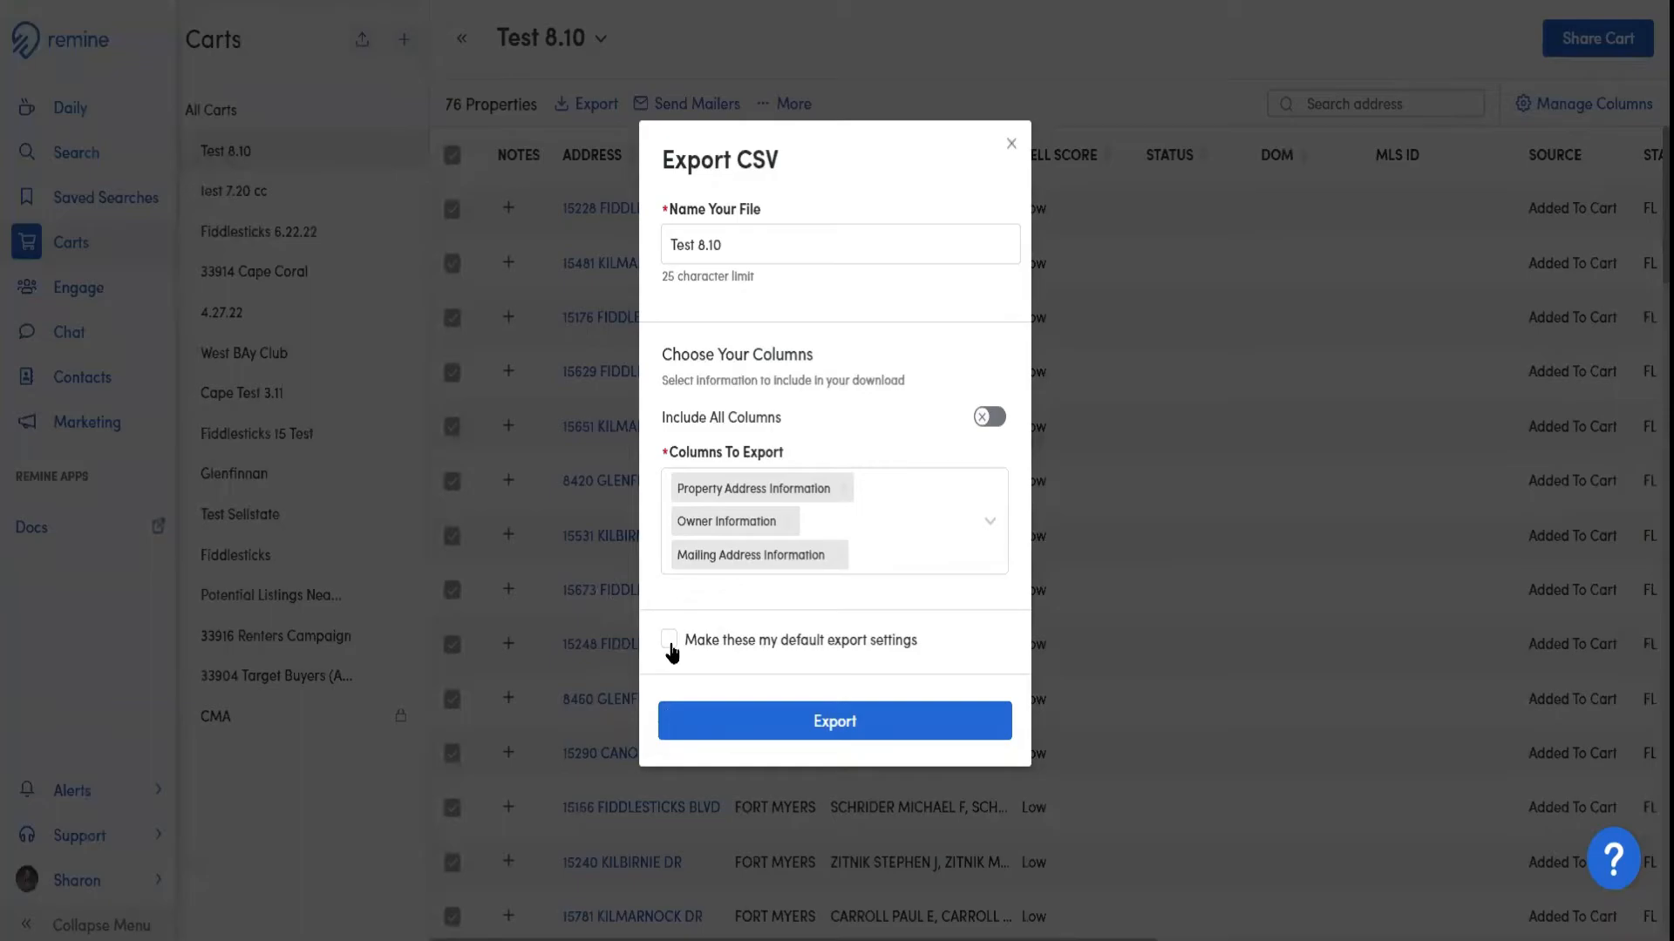
left_click(789, 731)
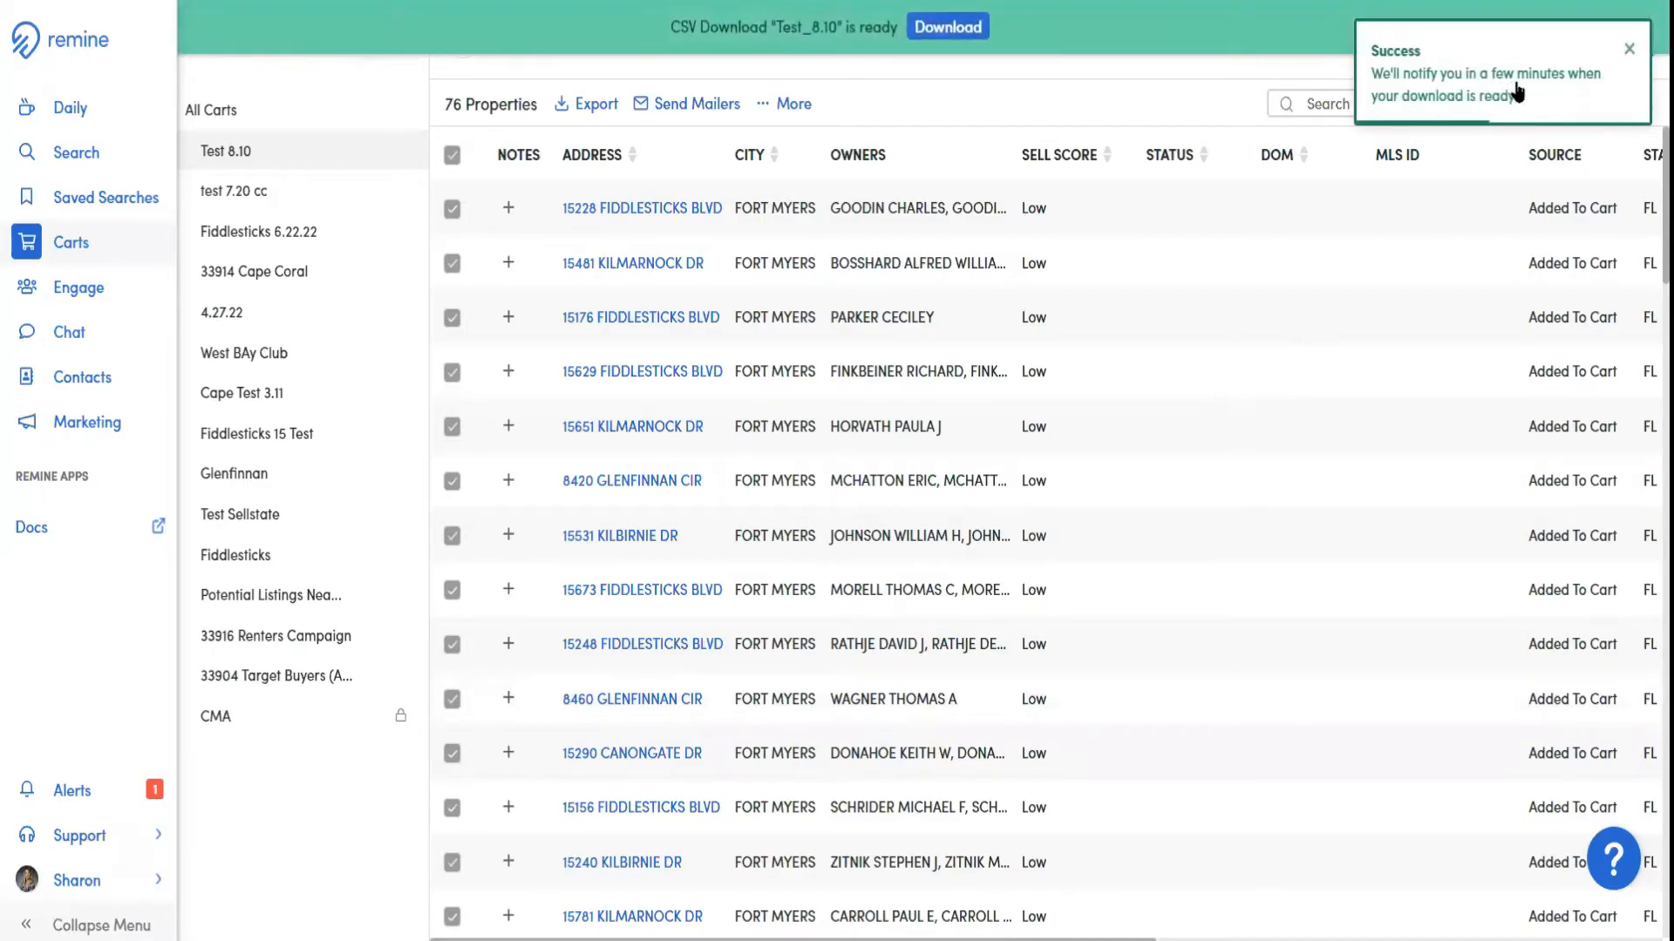
Download the finished CSV export Test_8.10 and open the file in Excel
left_click(946, 35)
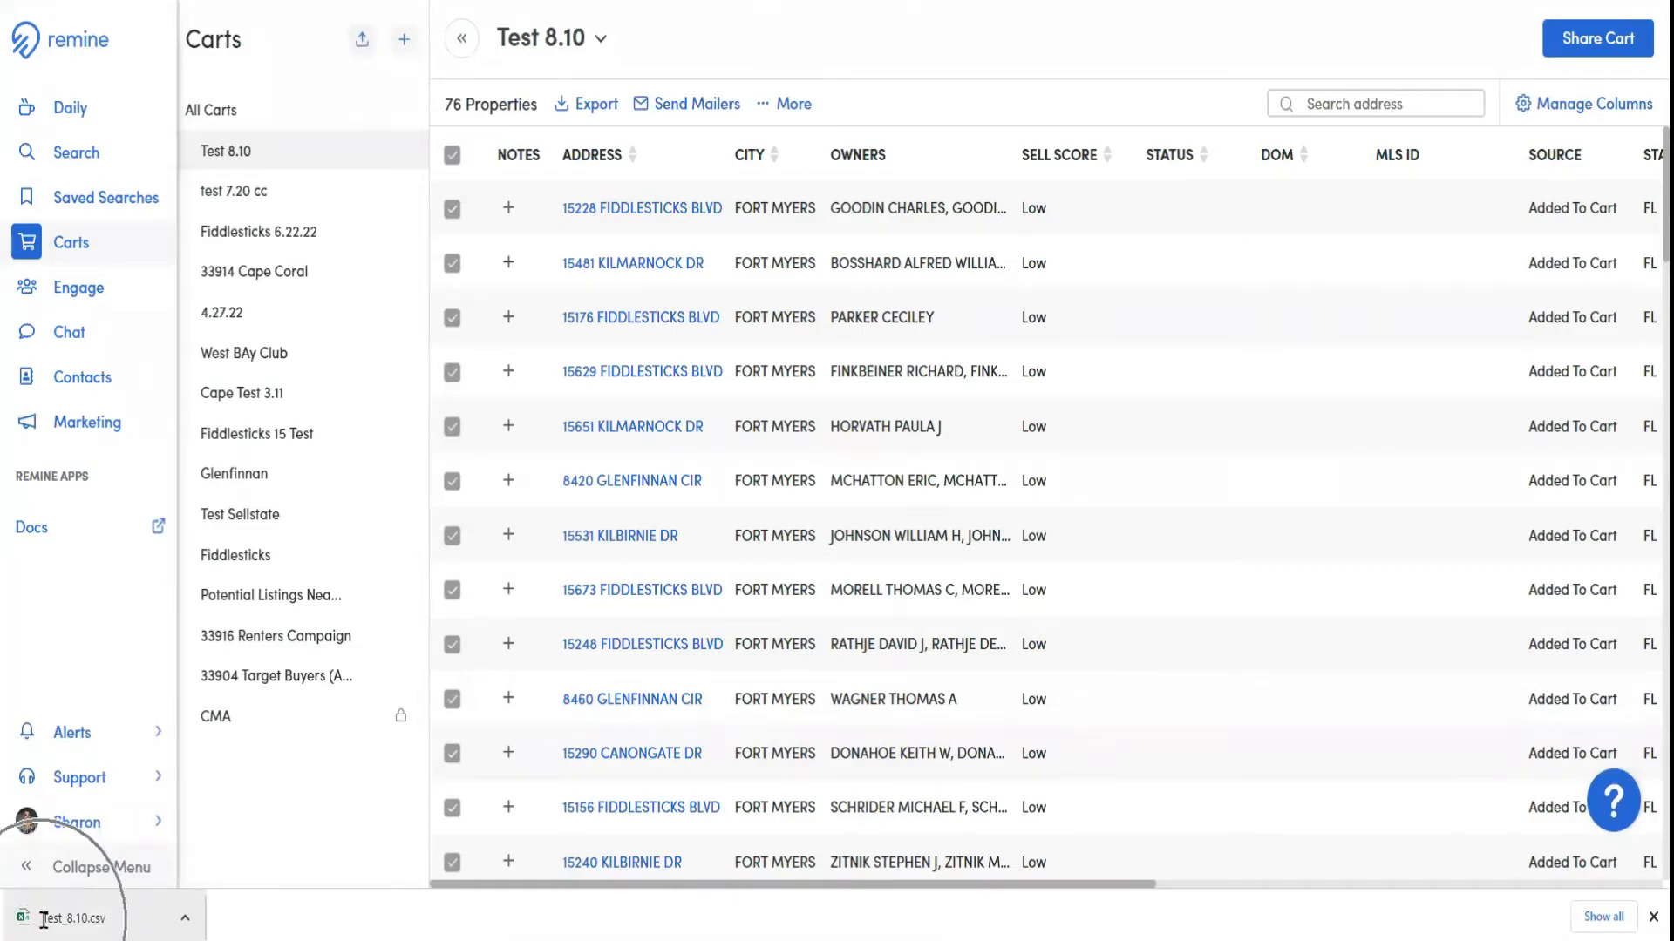
left_click(185, 918)
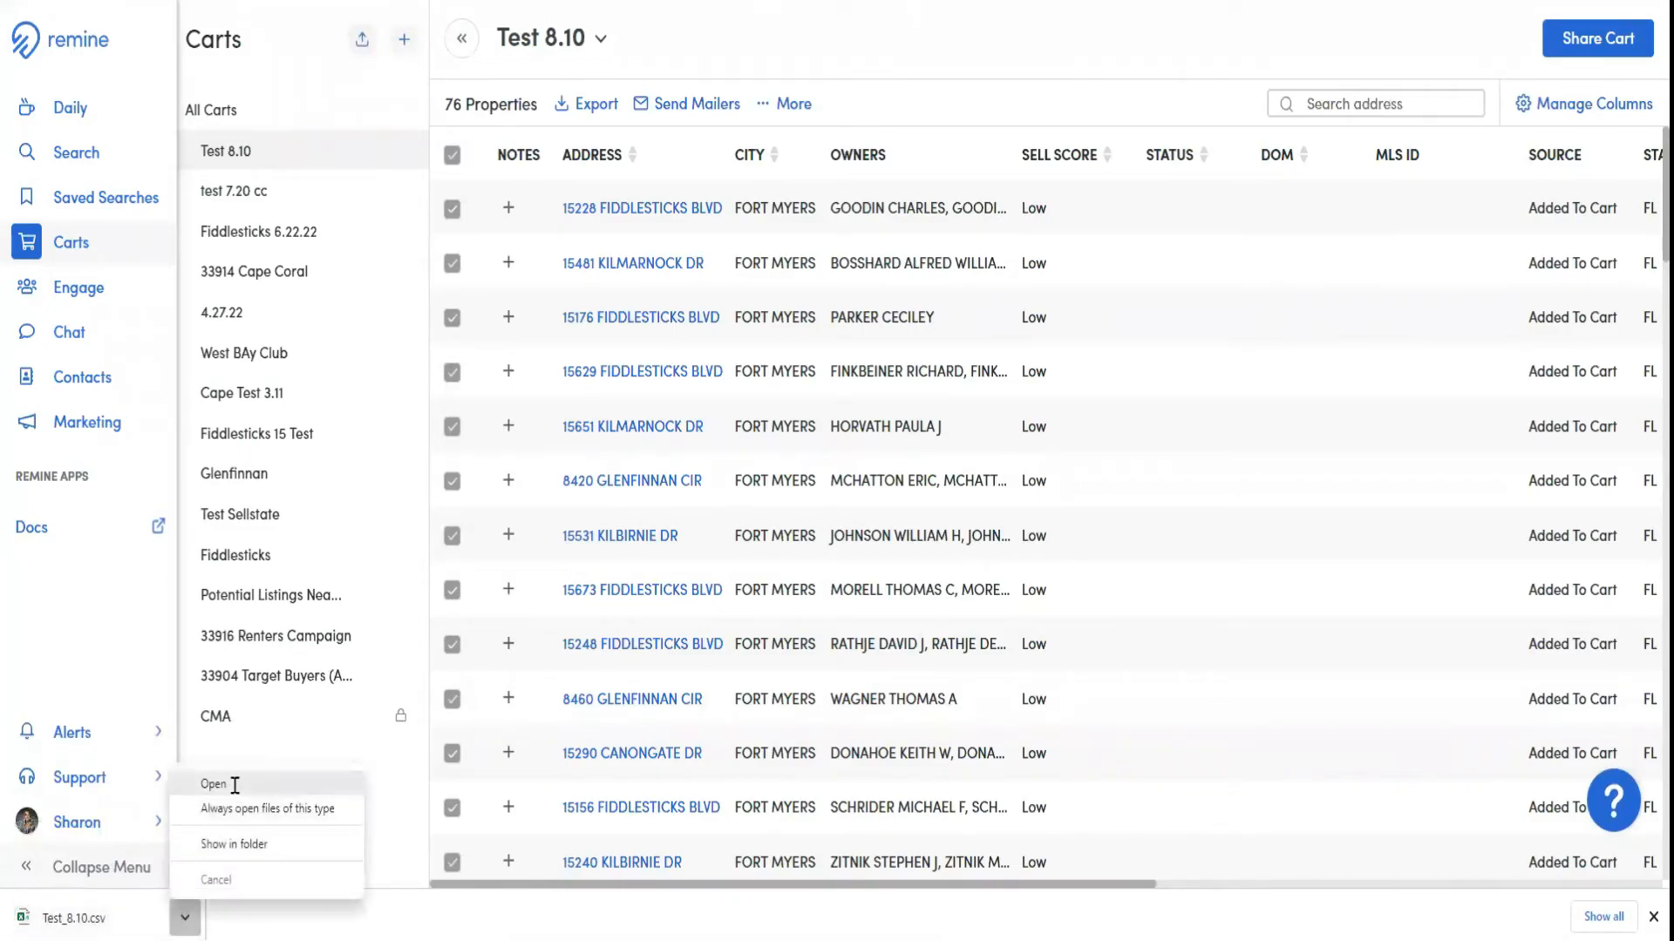
left_click(234, 784)
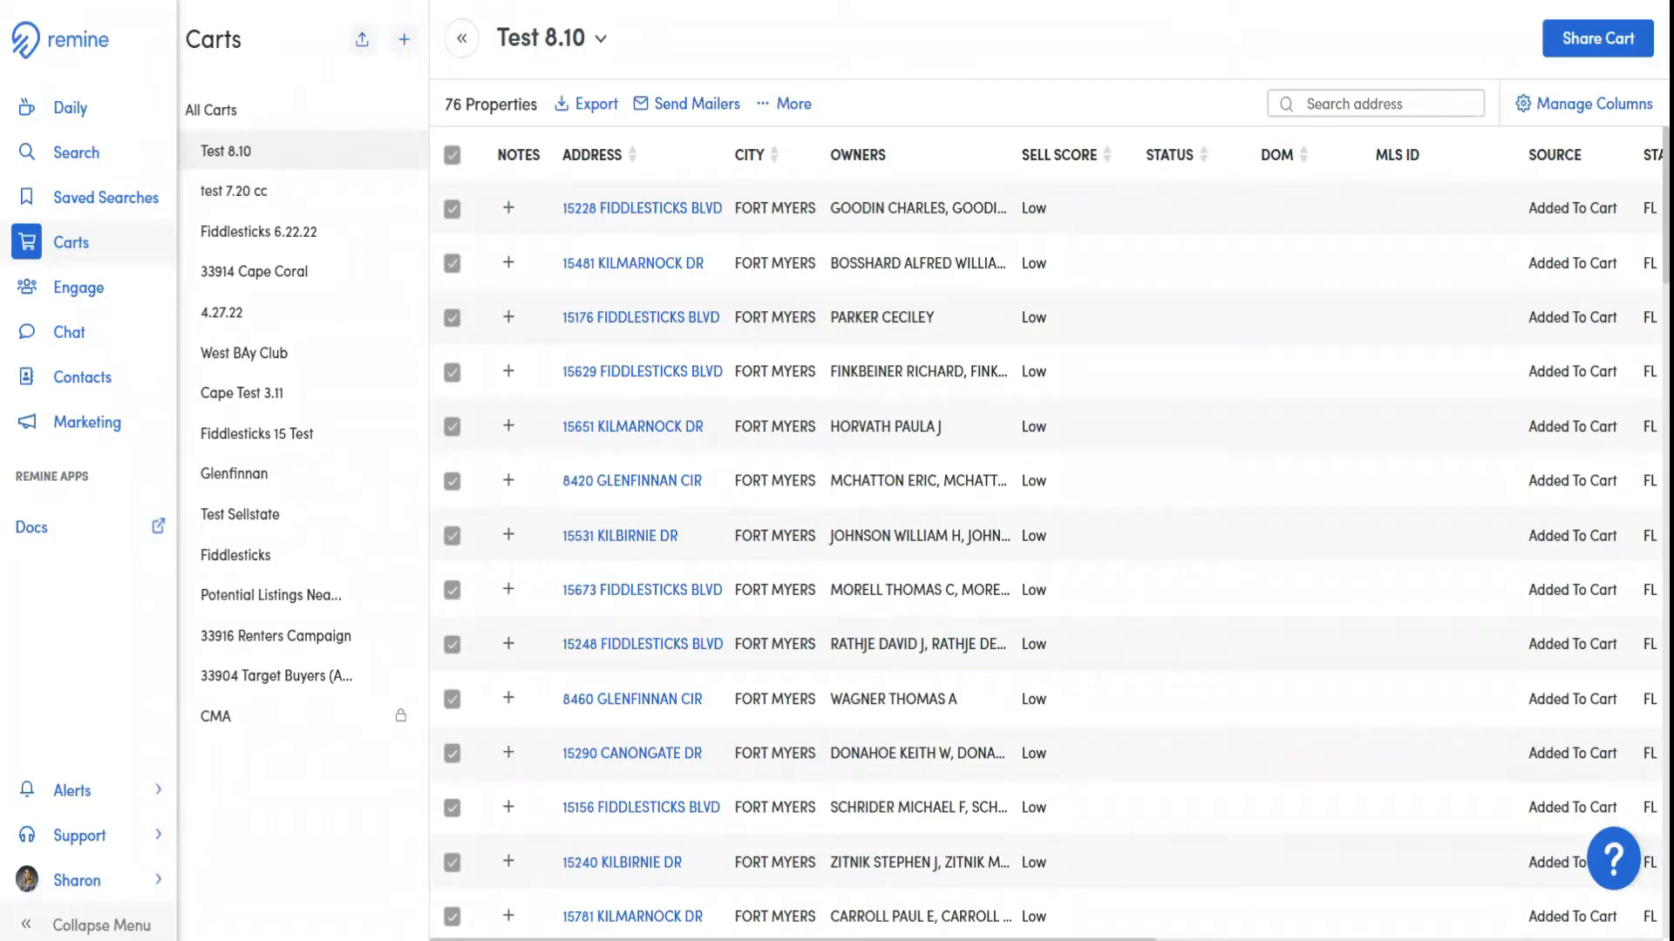
left_click(1269, 78)
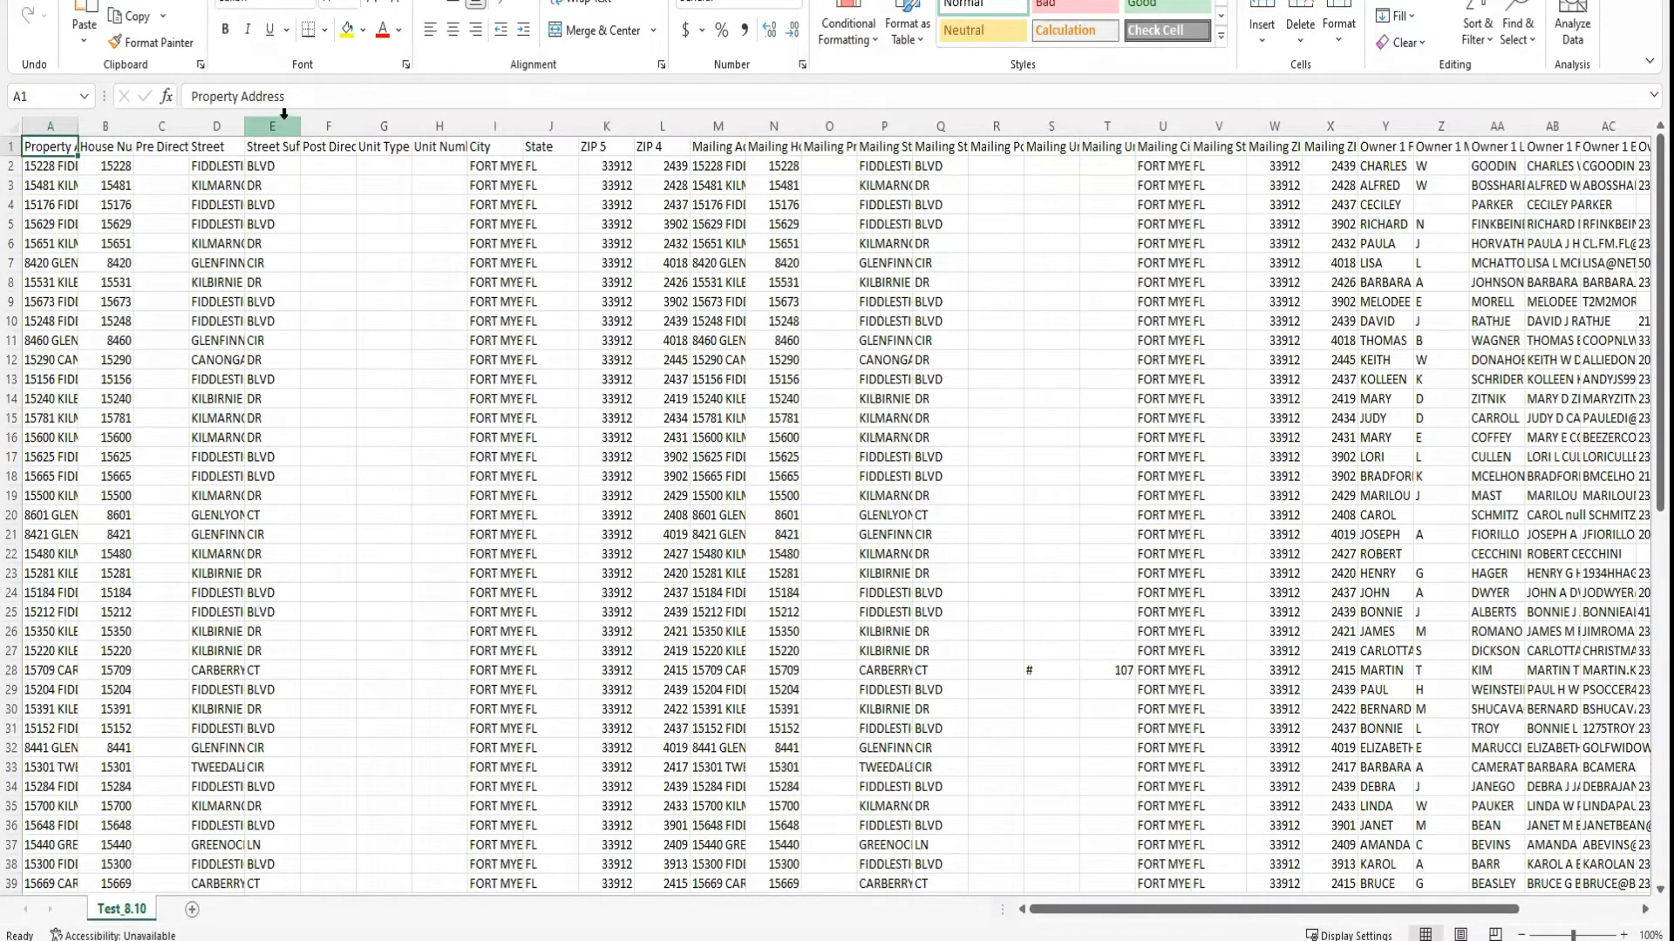
Try out deleting columns F to H, from Post Direction through the unit number, and close the workbook without saving
left_click_drag(320, 122, 434, 124)
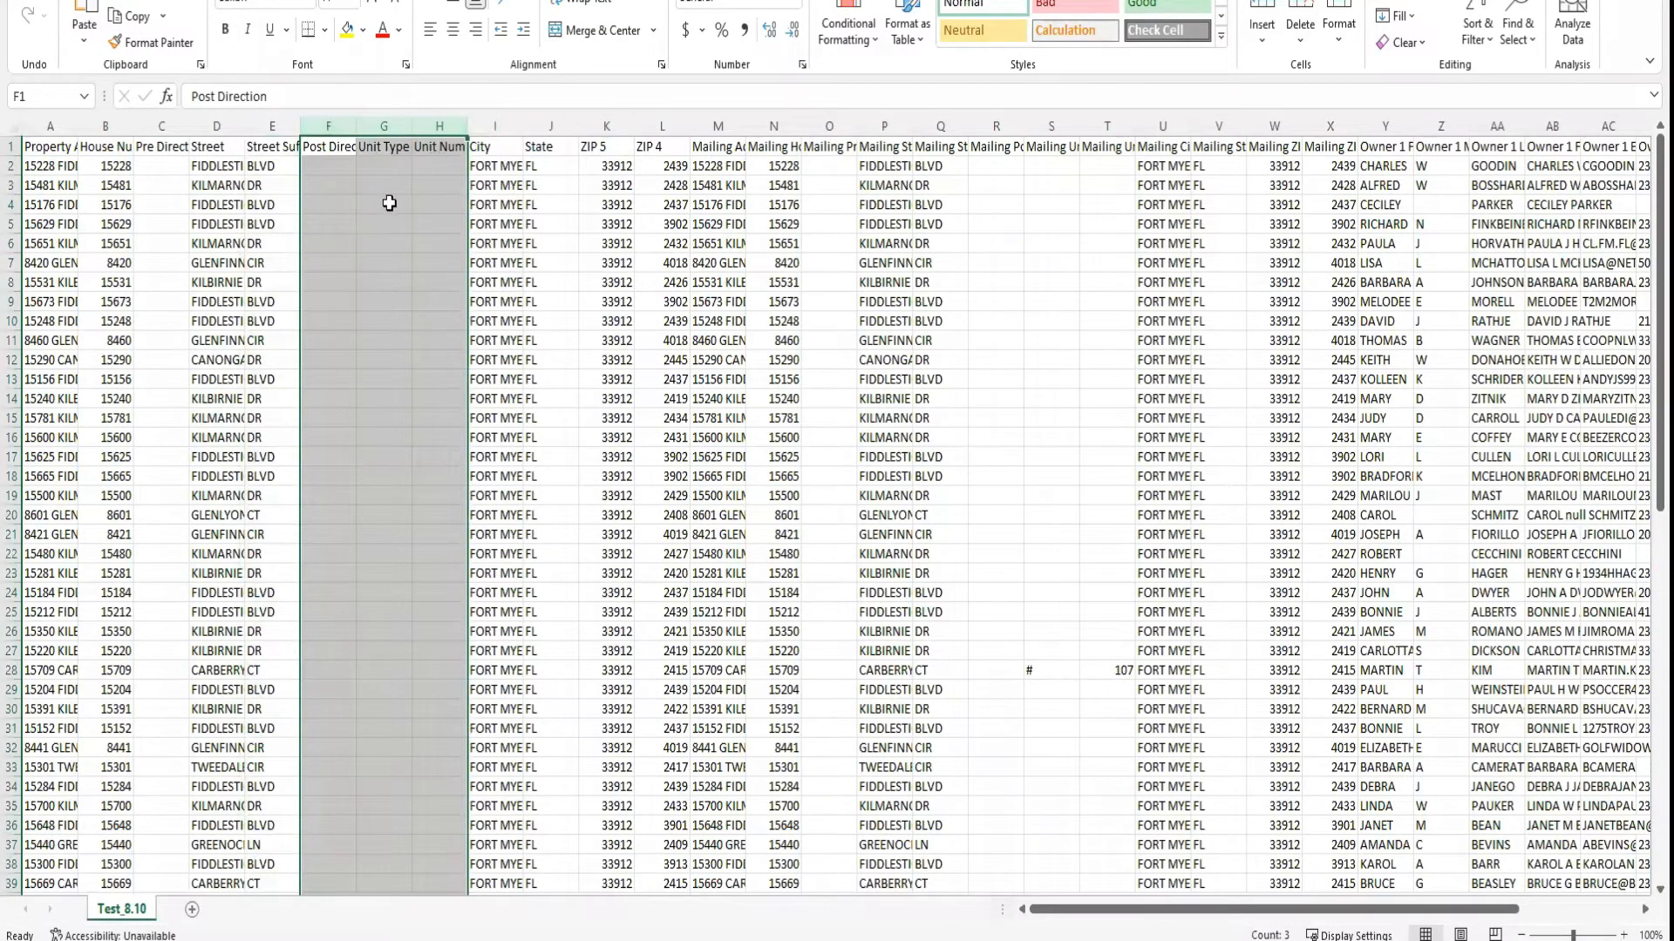
right_click(371, 121)
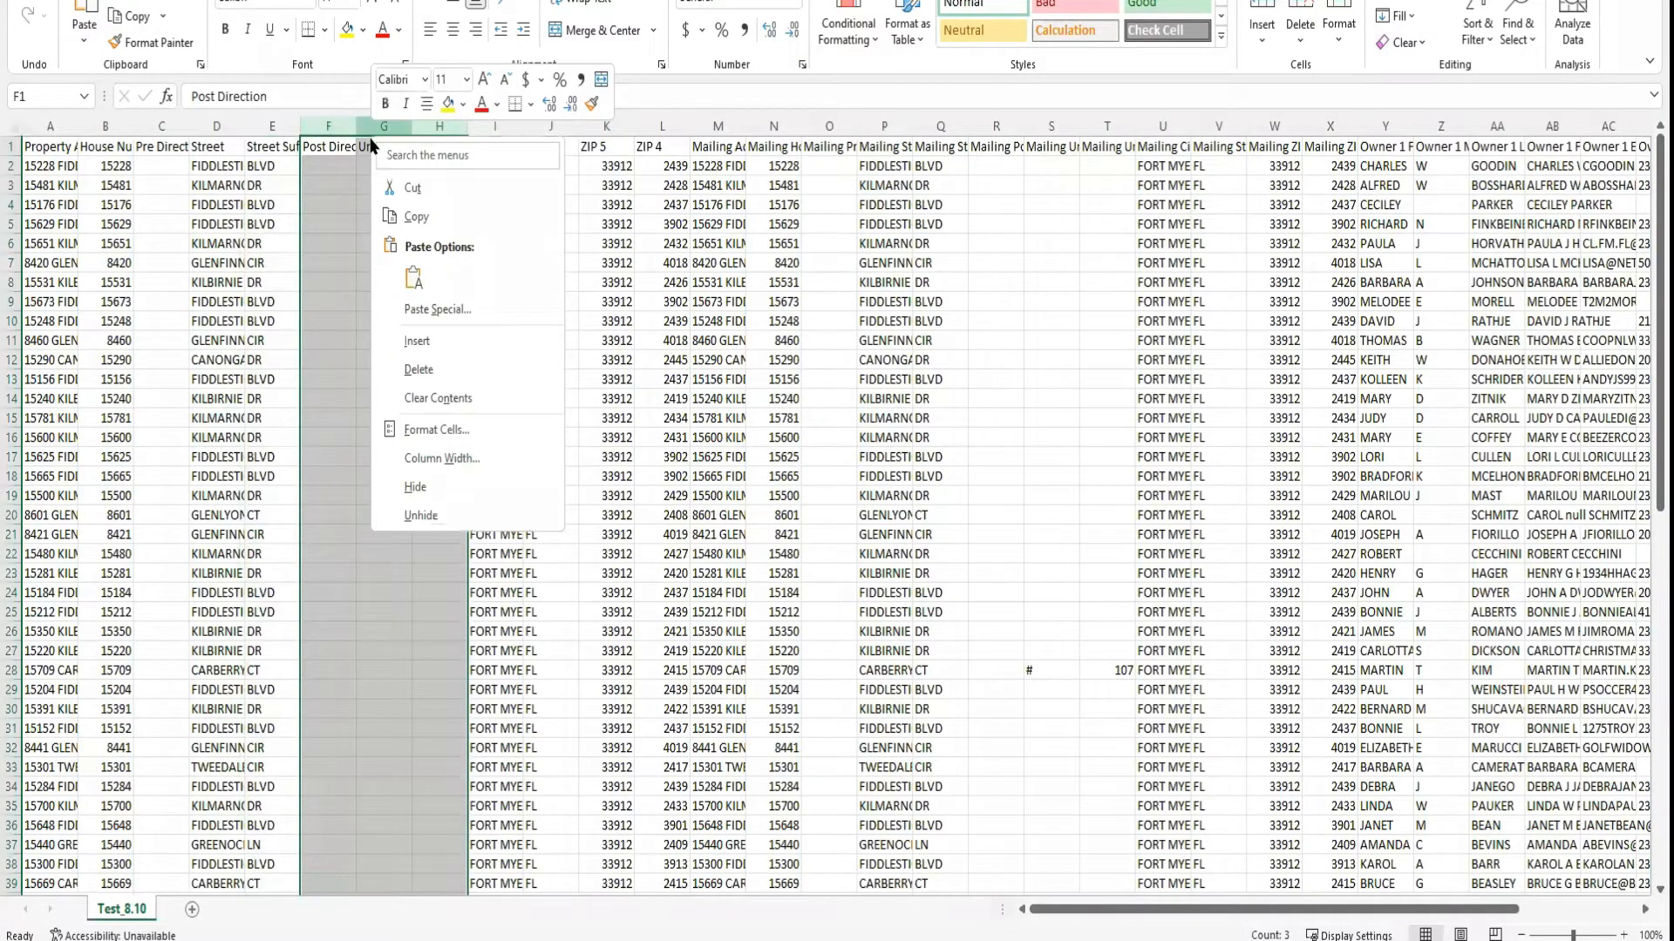
left_click(406, 366)
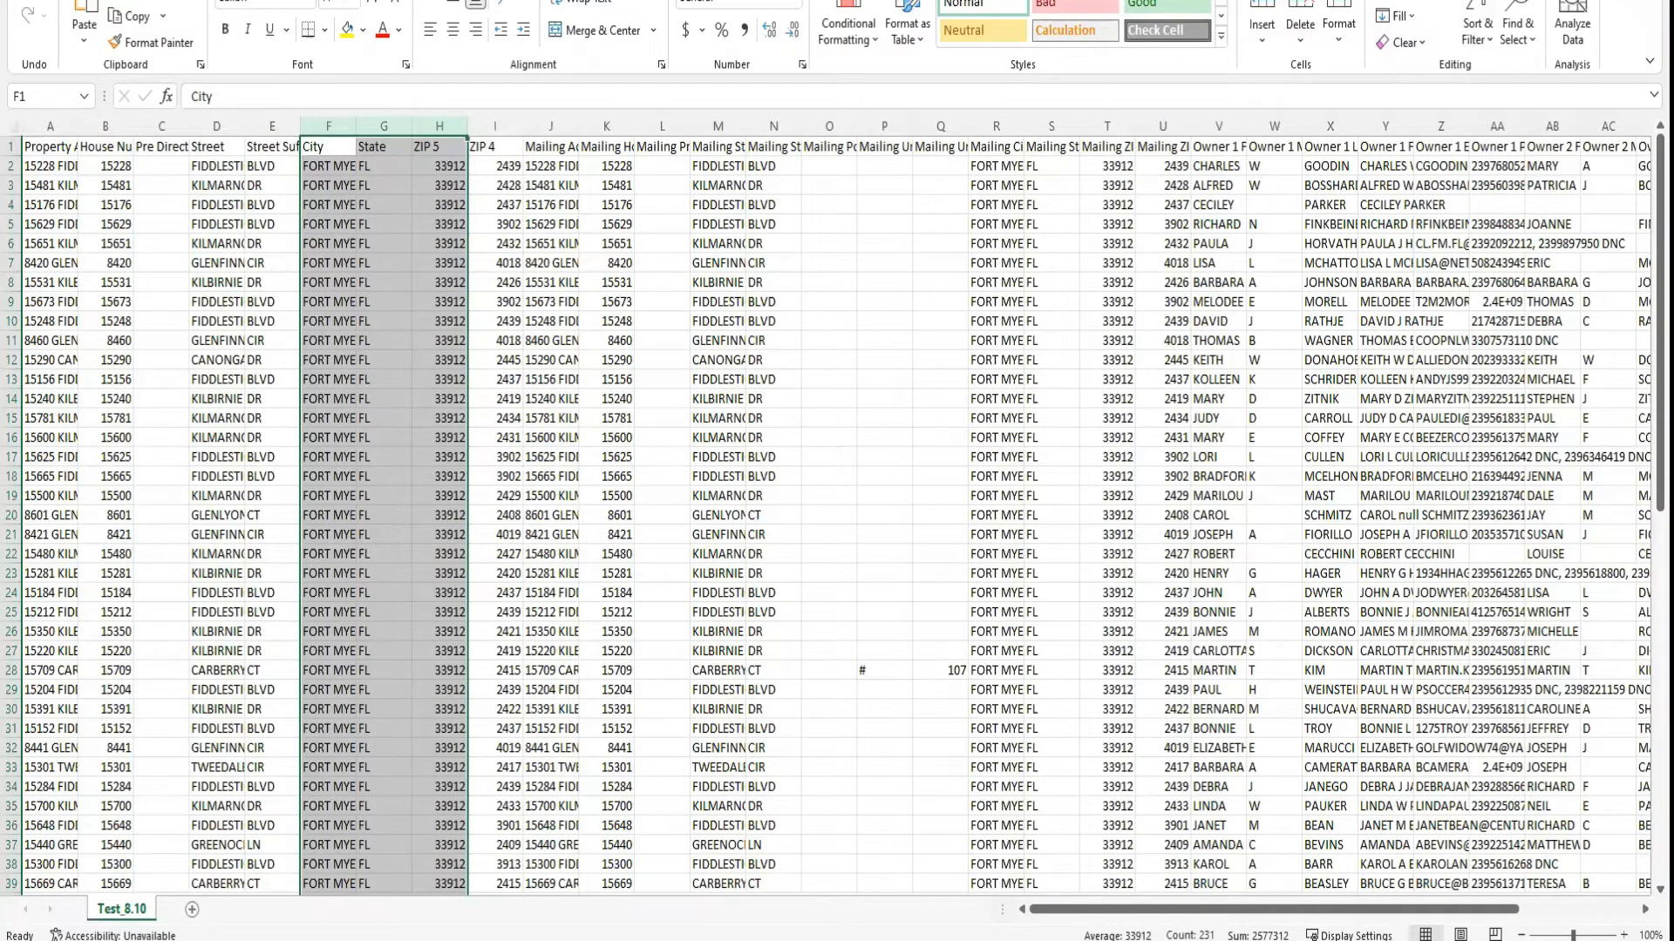
key("alt+F4")
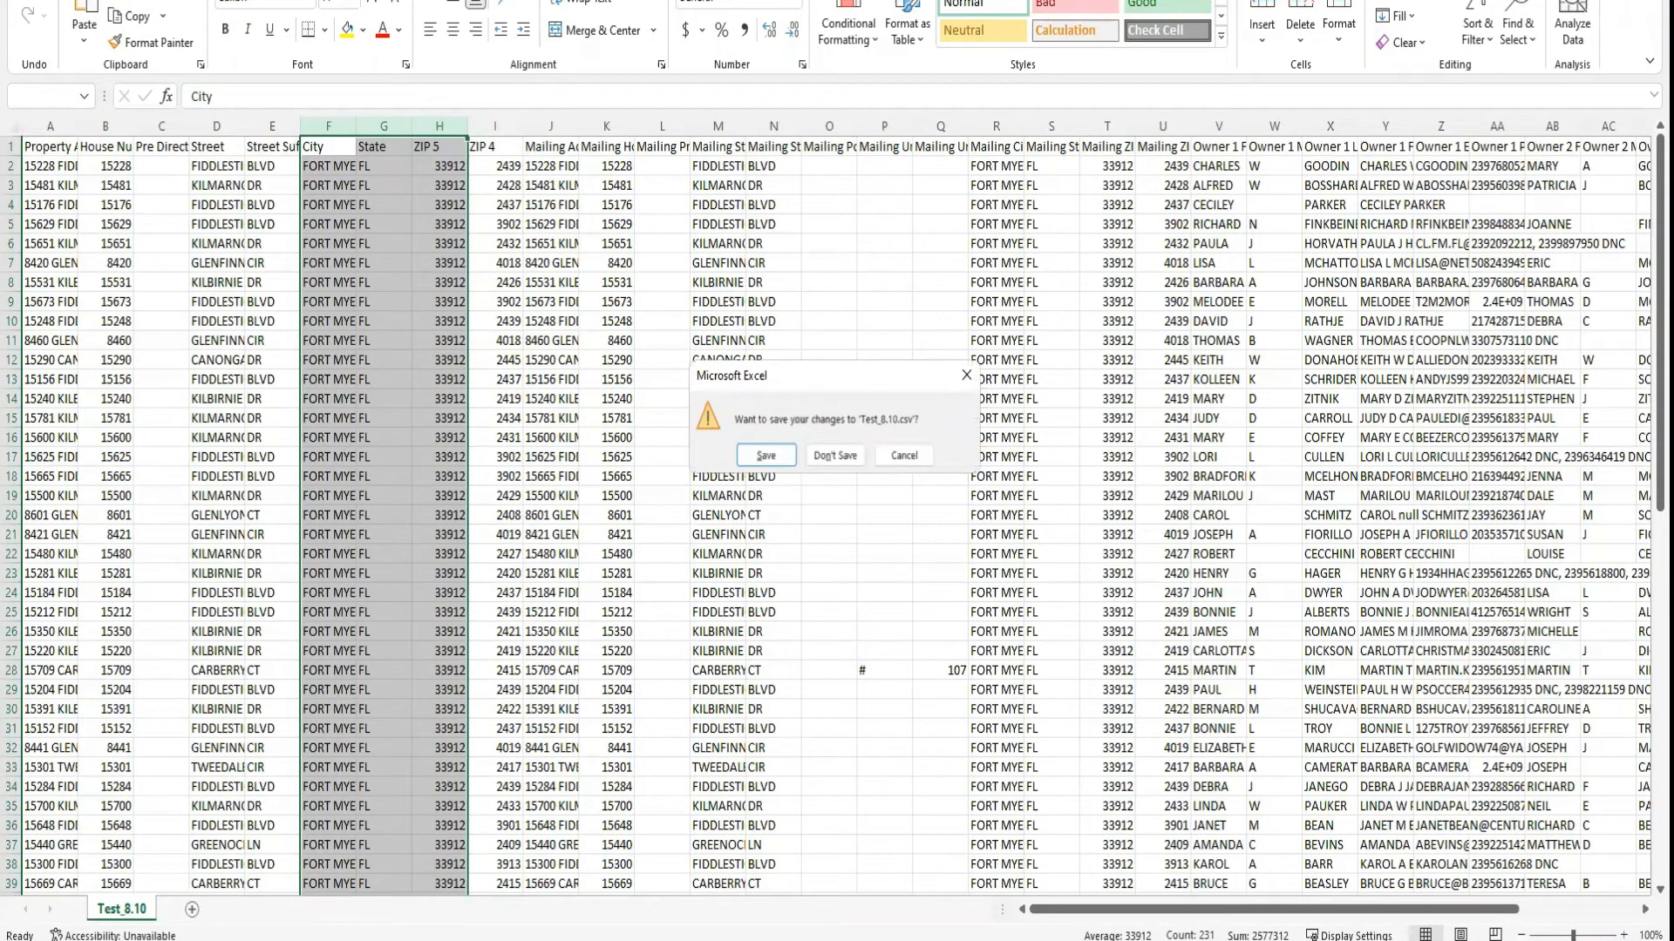
left_click(849, 449)
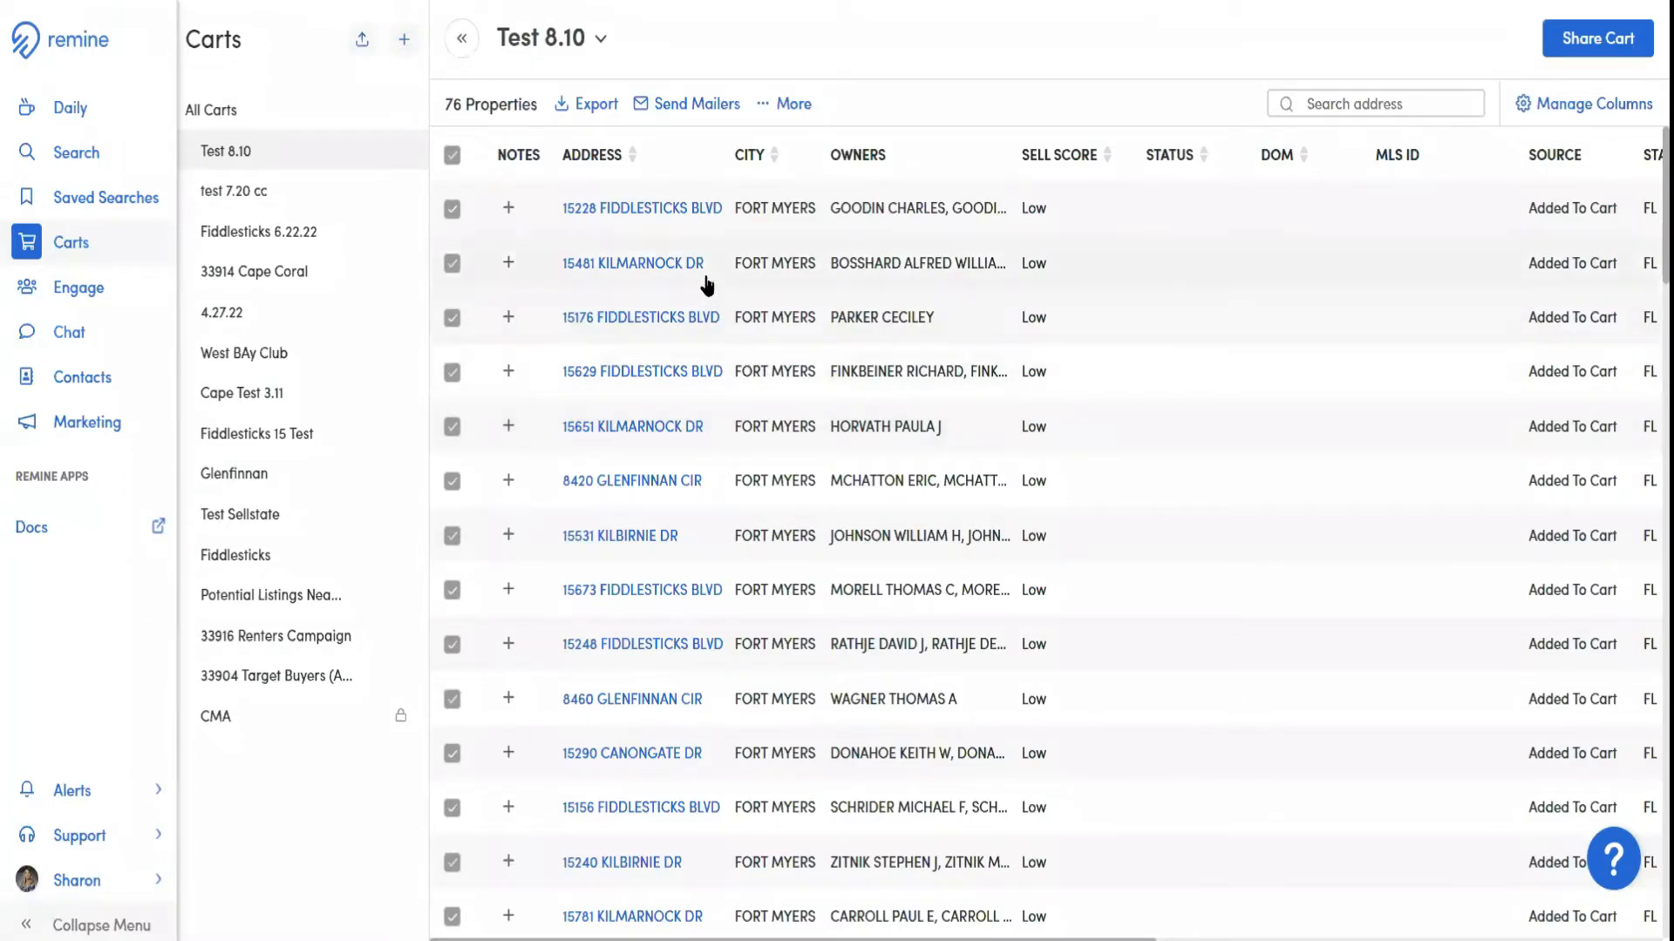
Send mailers to all properties in the cart by building a mailing campaign named Test 8.10
left_click(681, 105)
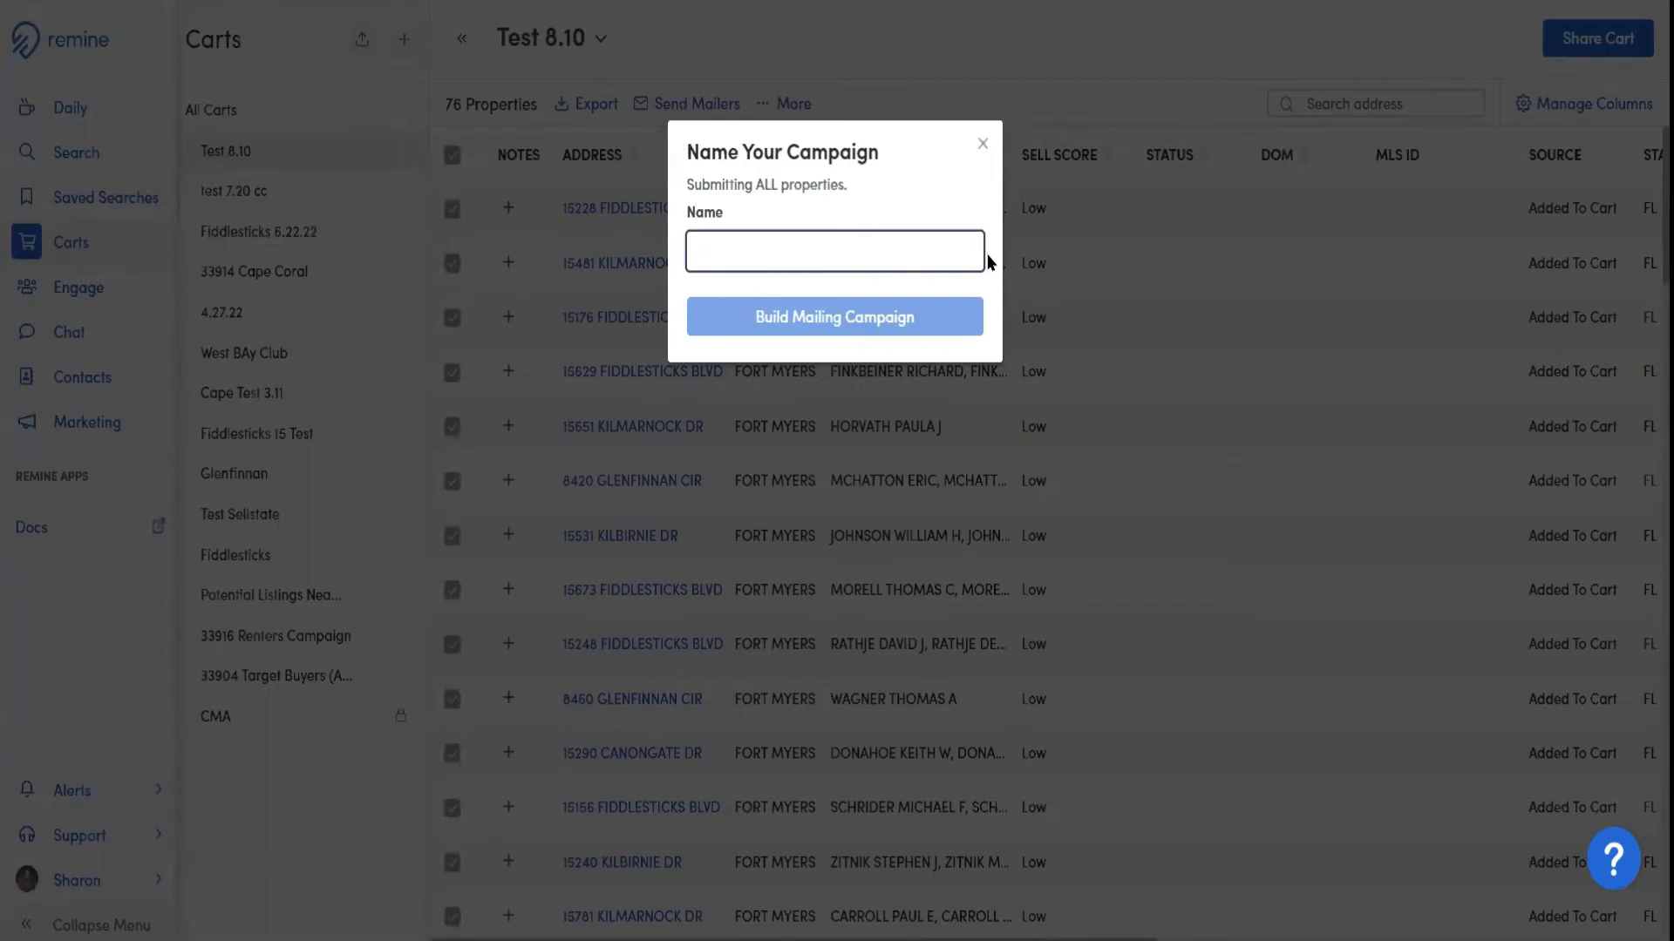
type("Tes")
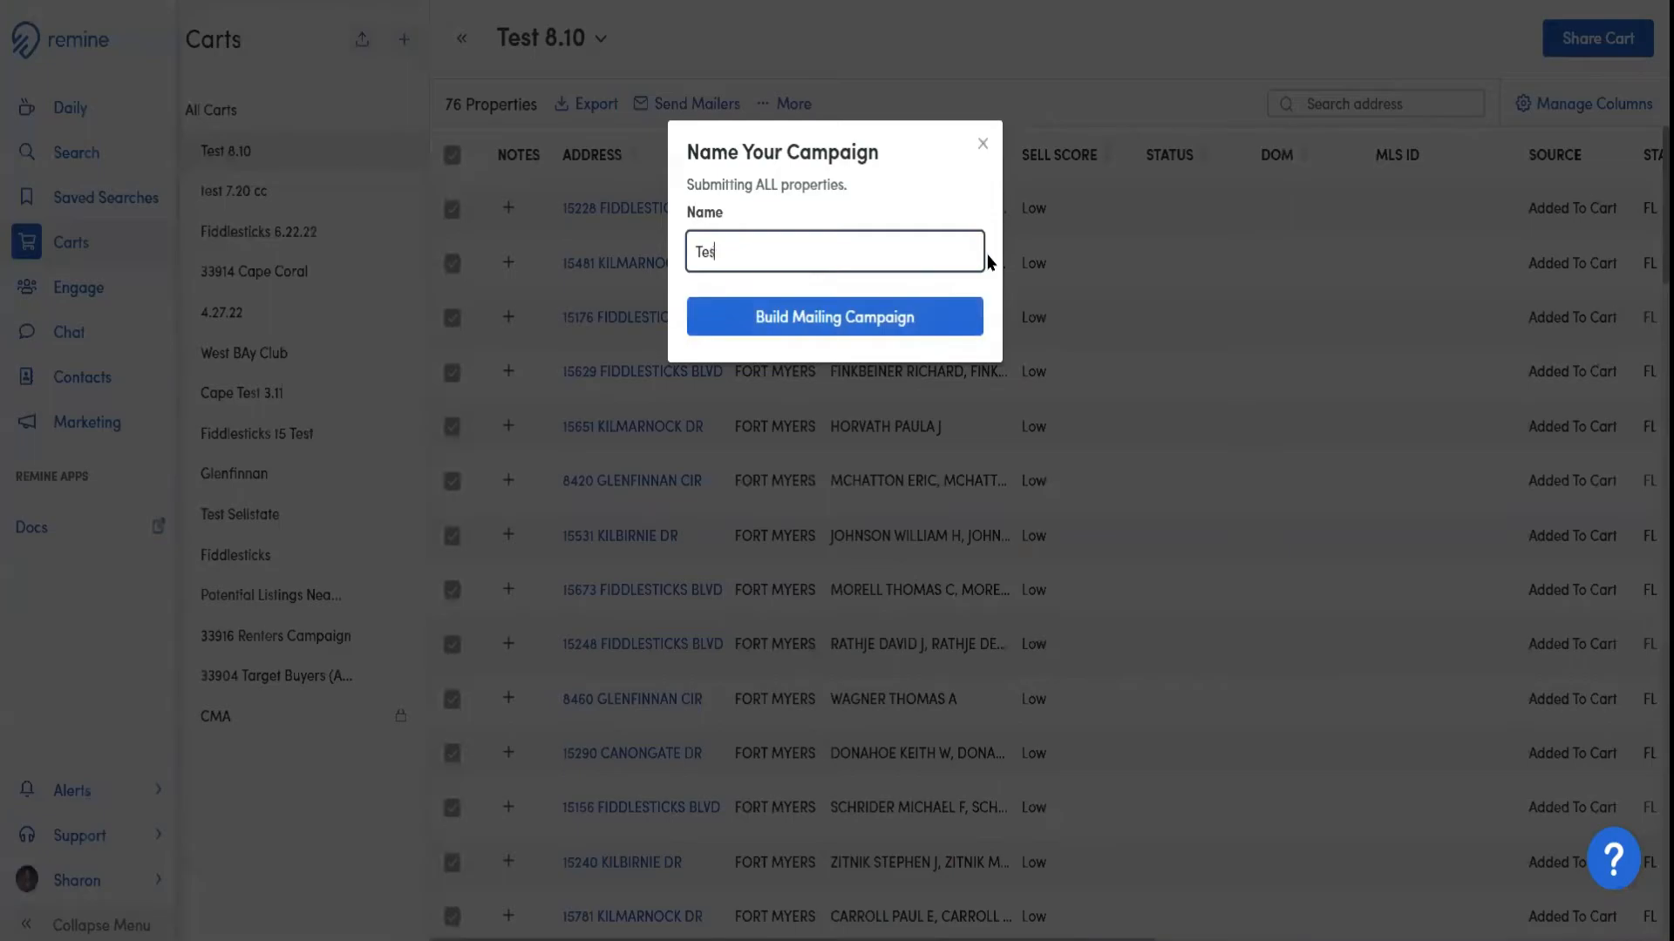
type("t 8.10")
left_click(876, 325)
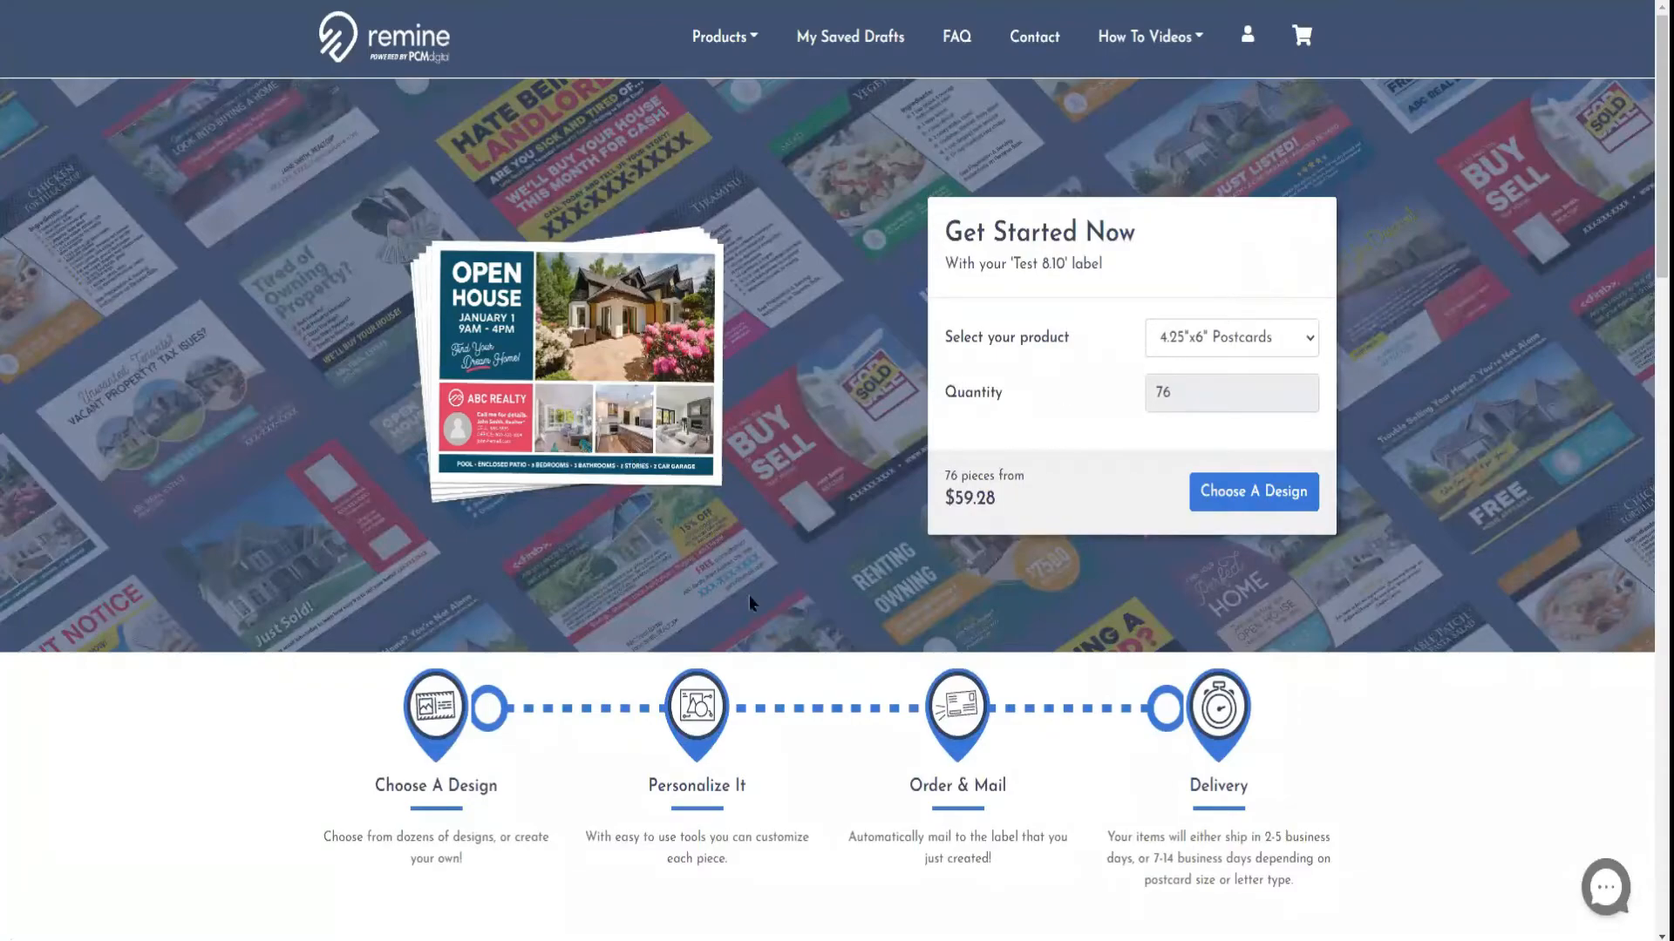
Examine the mailing process overview, the selectable postcard and letter formats, and the direct mail product types on the campaign page
scroll(750, 595, "down", 3)
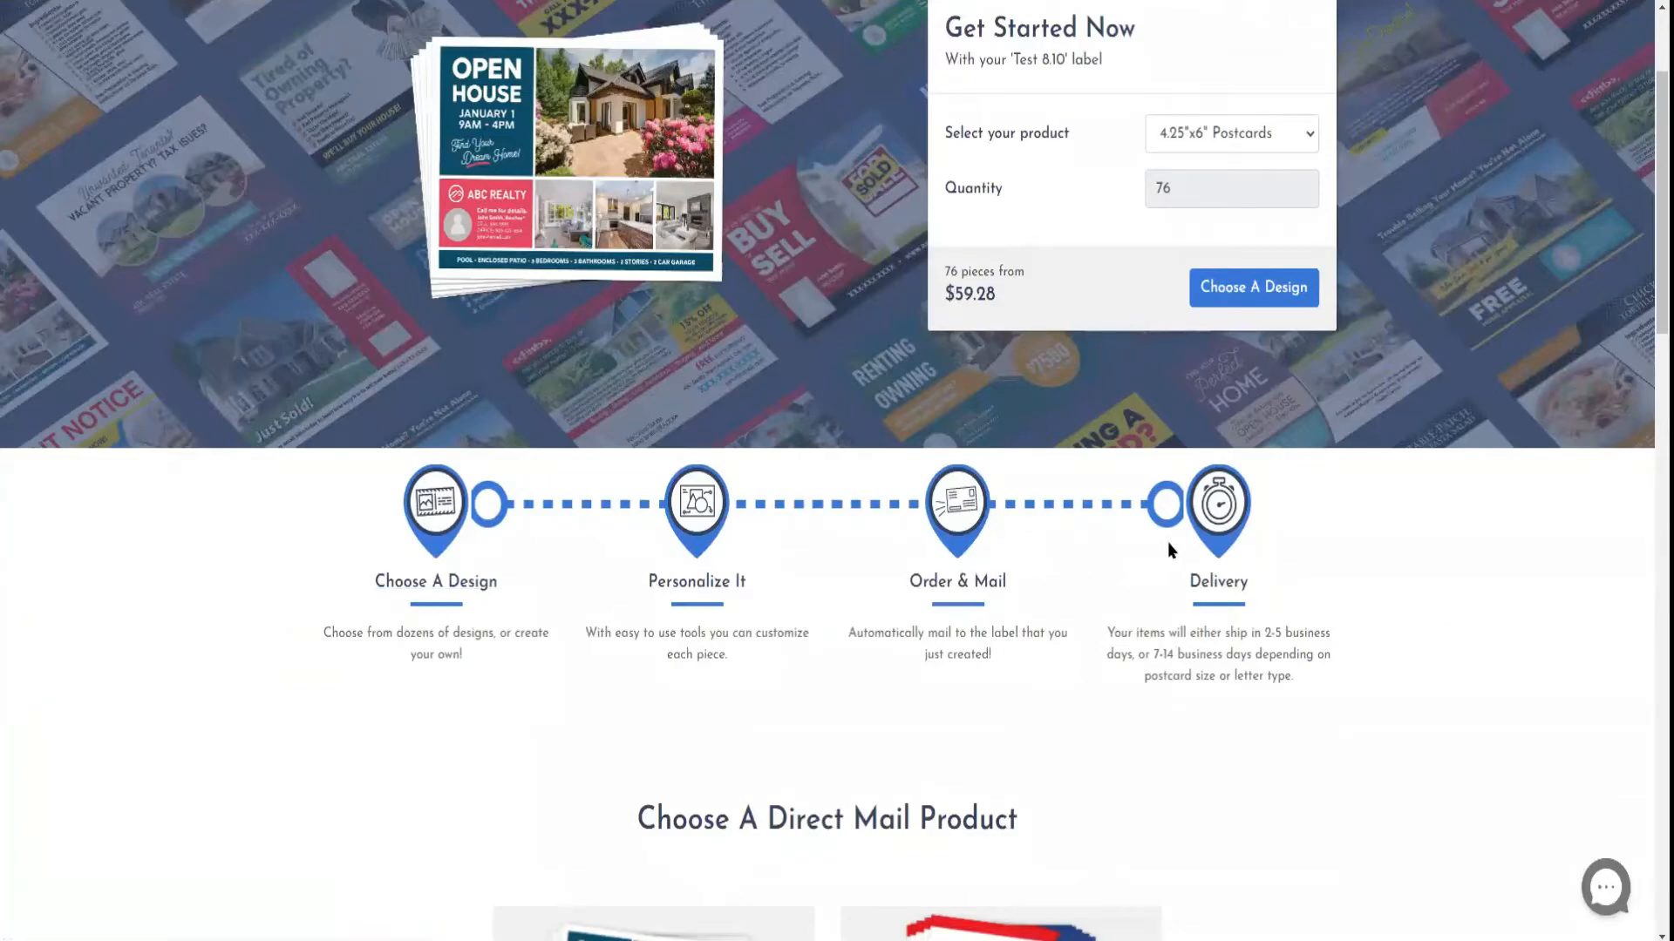
scroll(1169, 540, "up", 3)
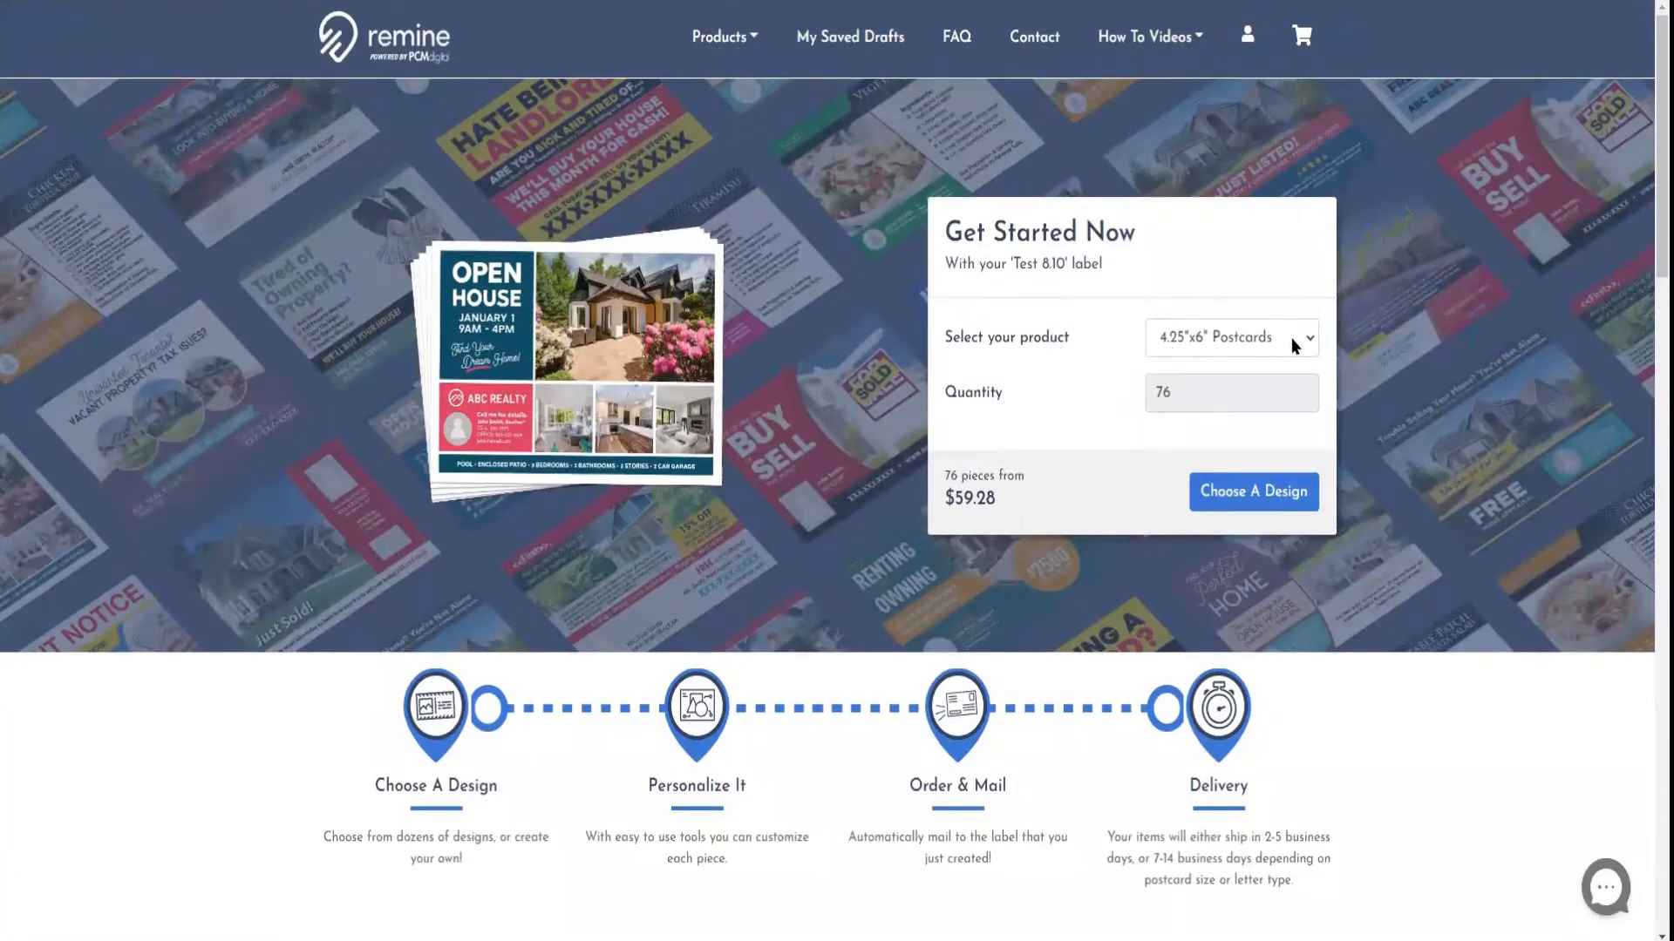
left_click(1293, 340)
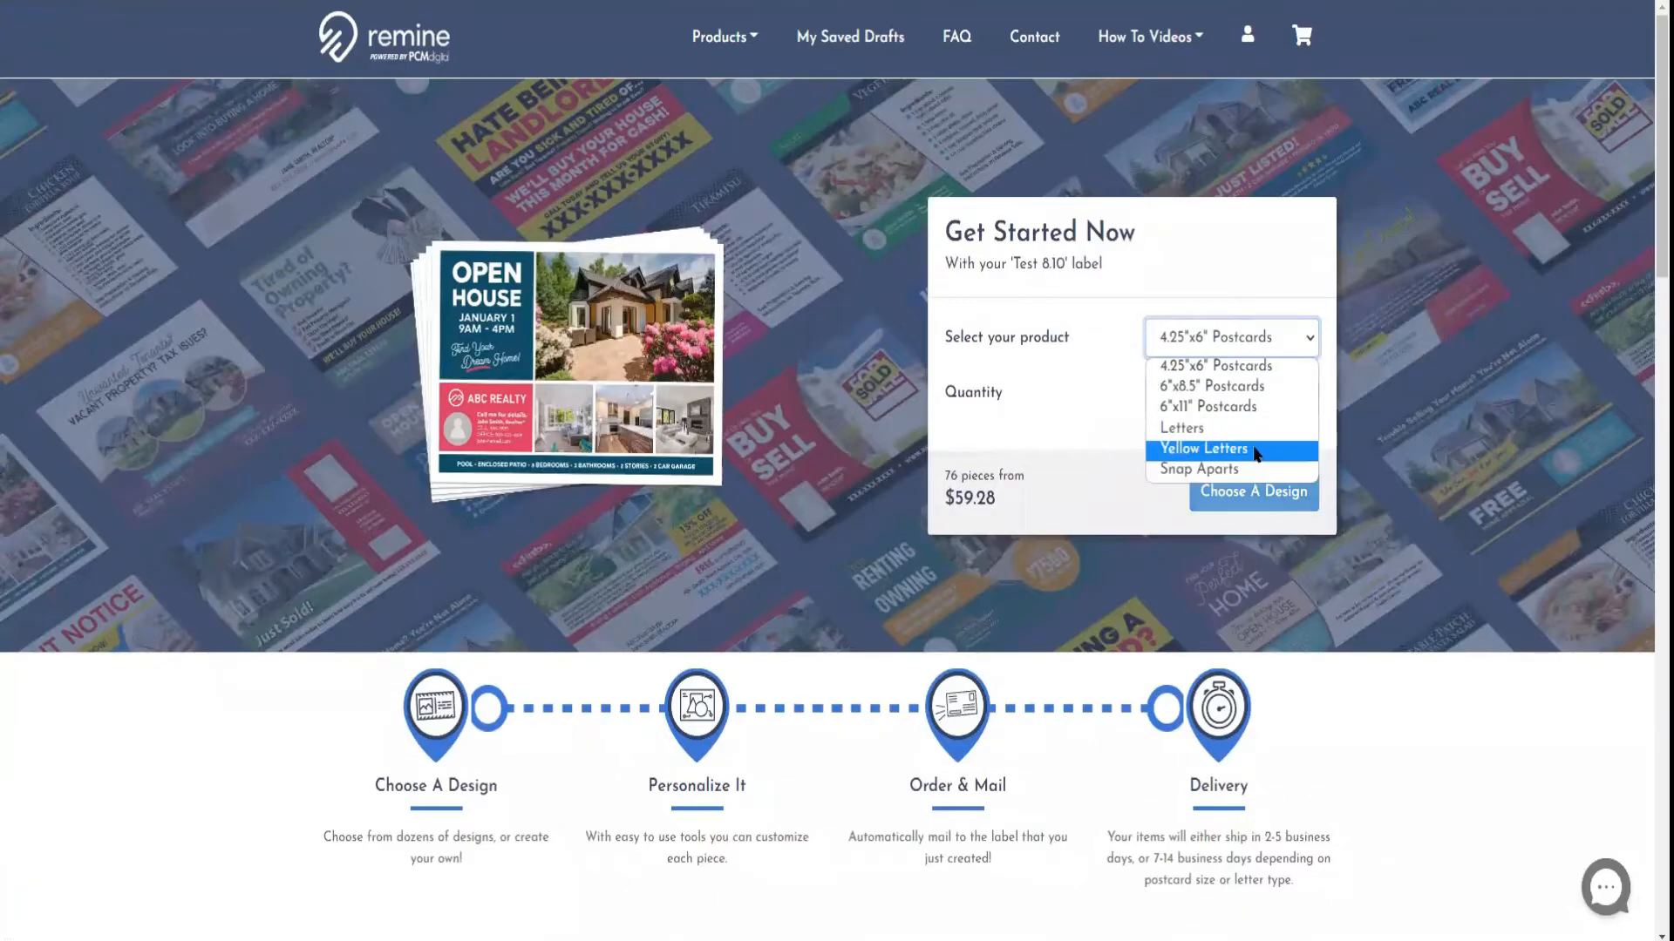
left_click(1349, 712)
scroll(1350, 712, "down", 8)
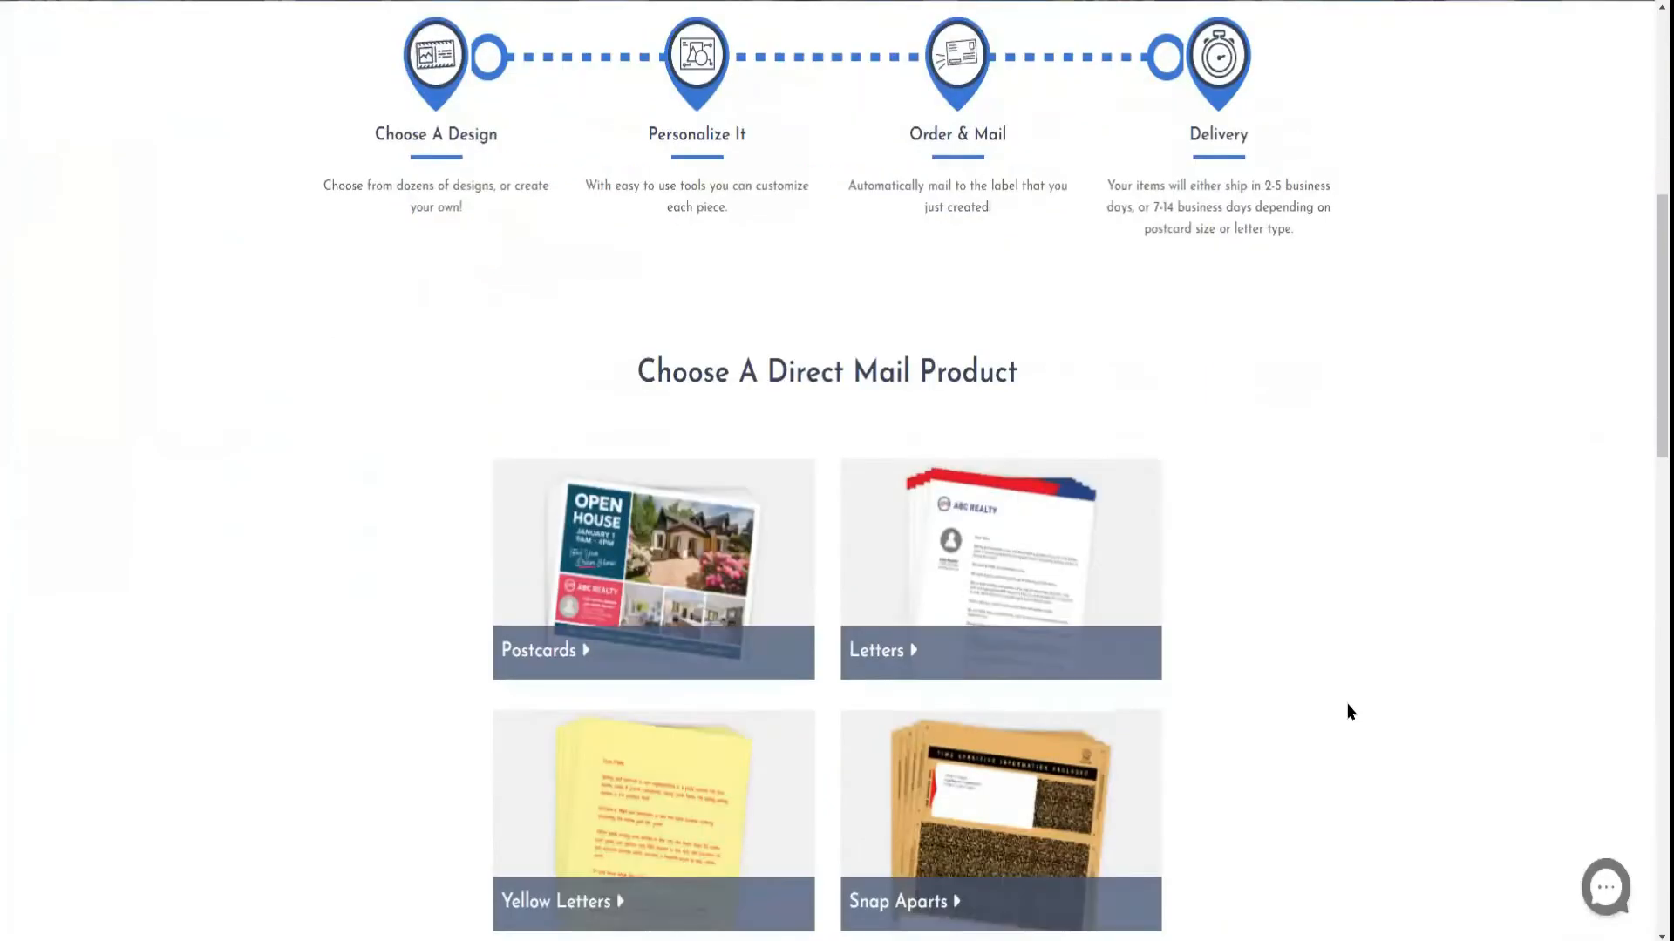
Browse the postcard design categories down to Upload your own artwork, return to the Remine cart and close the campaign dialog
left_click(639, 463)
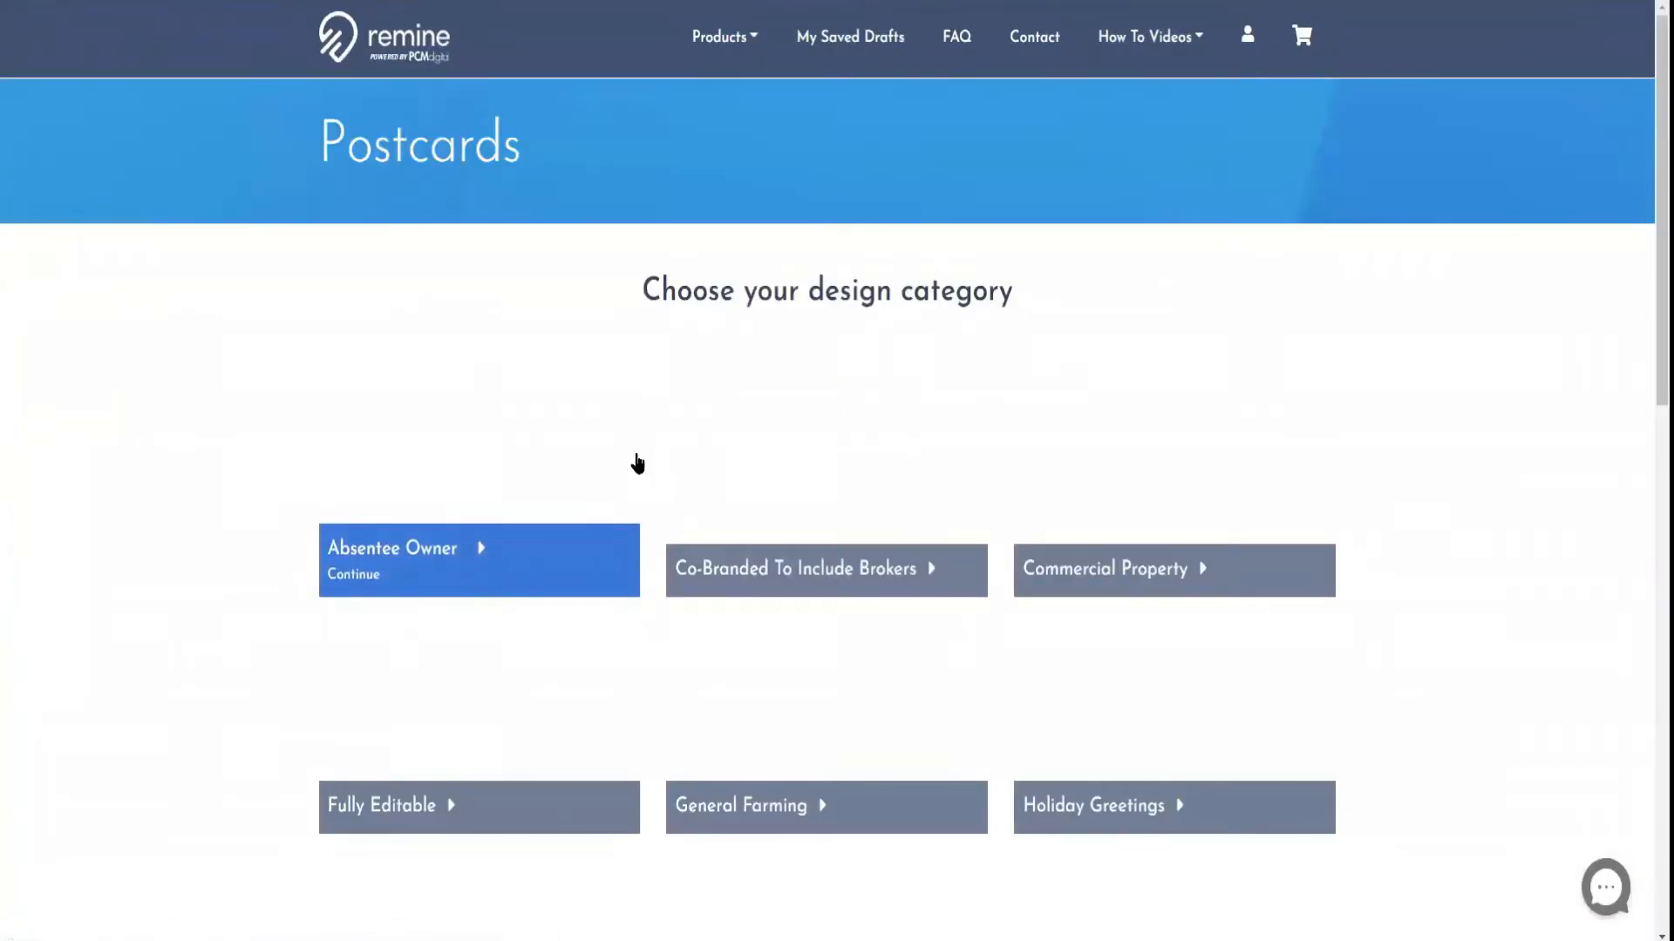
scroll(630, 453, "down", 3)
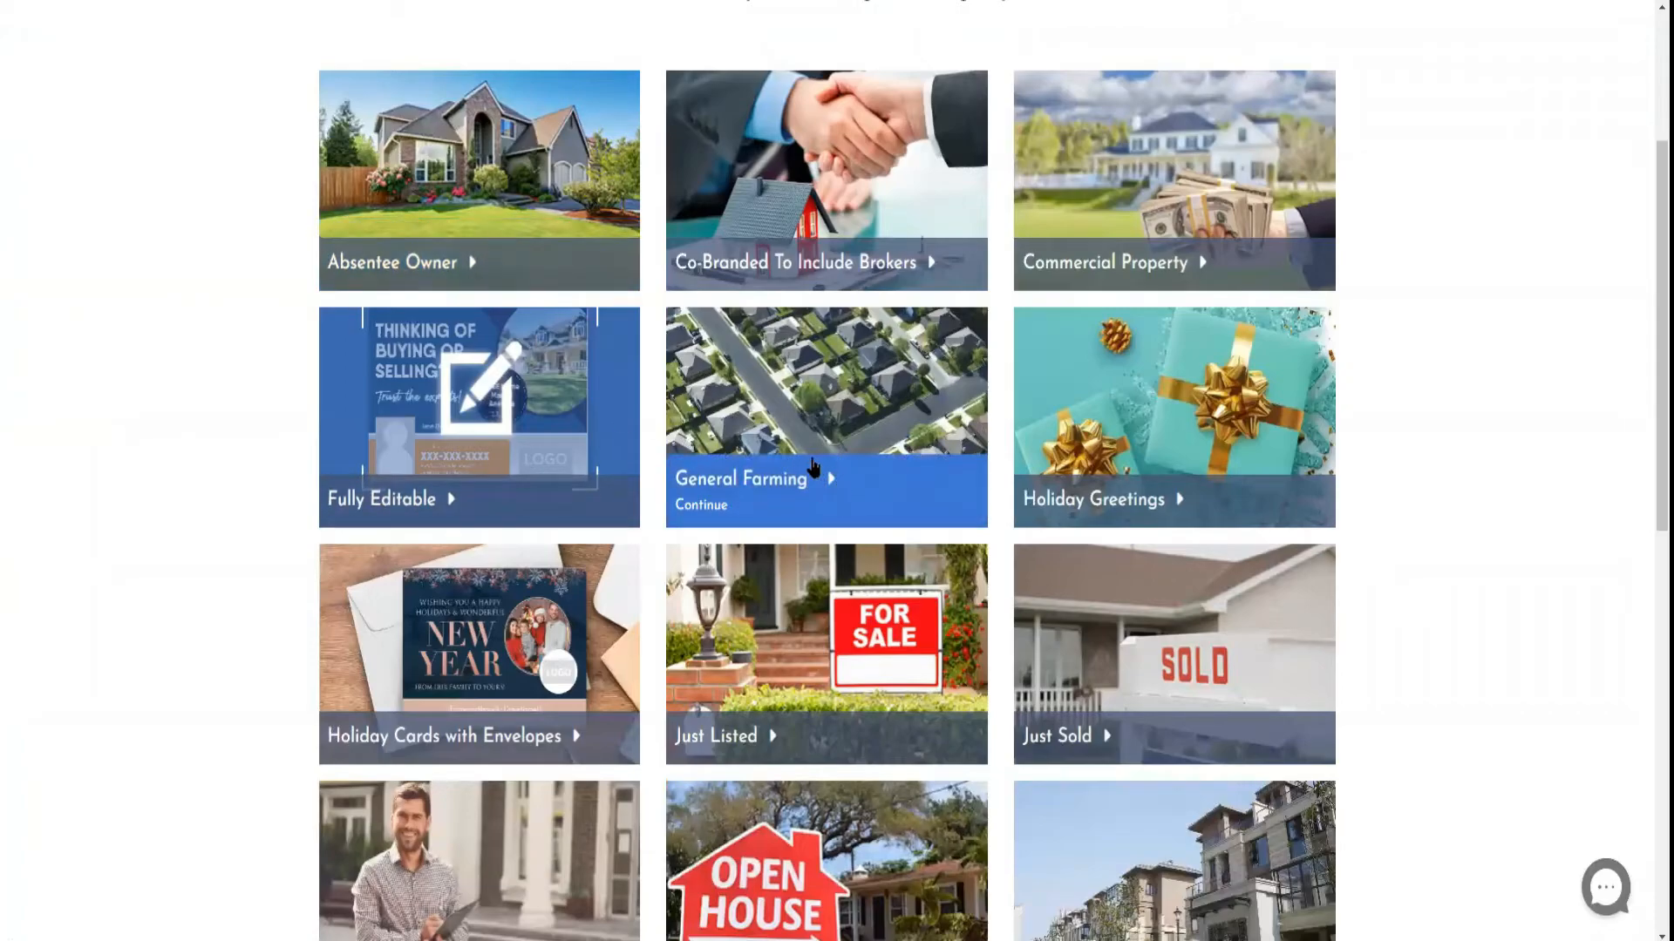
scroll(816, 462, "down", 2)
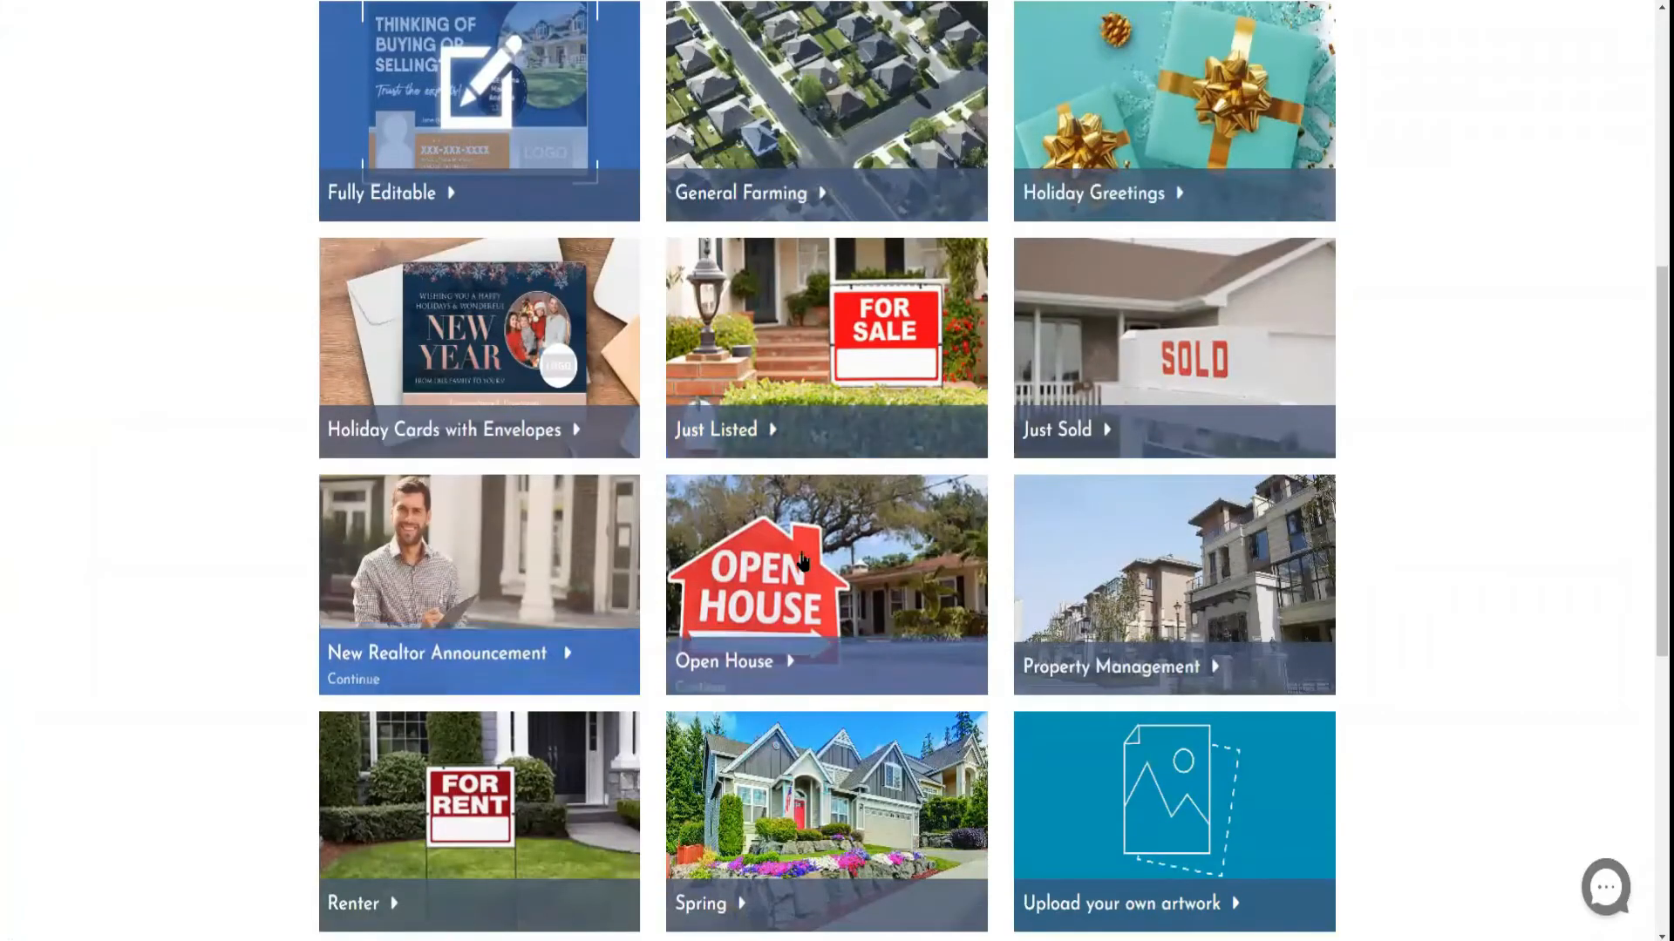
scroll(796, 609, "down", 1)
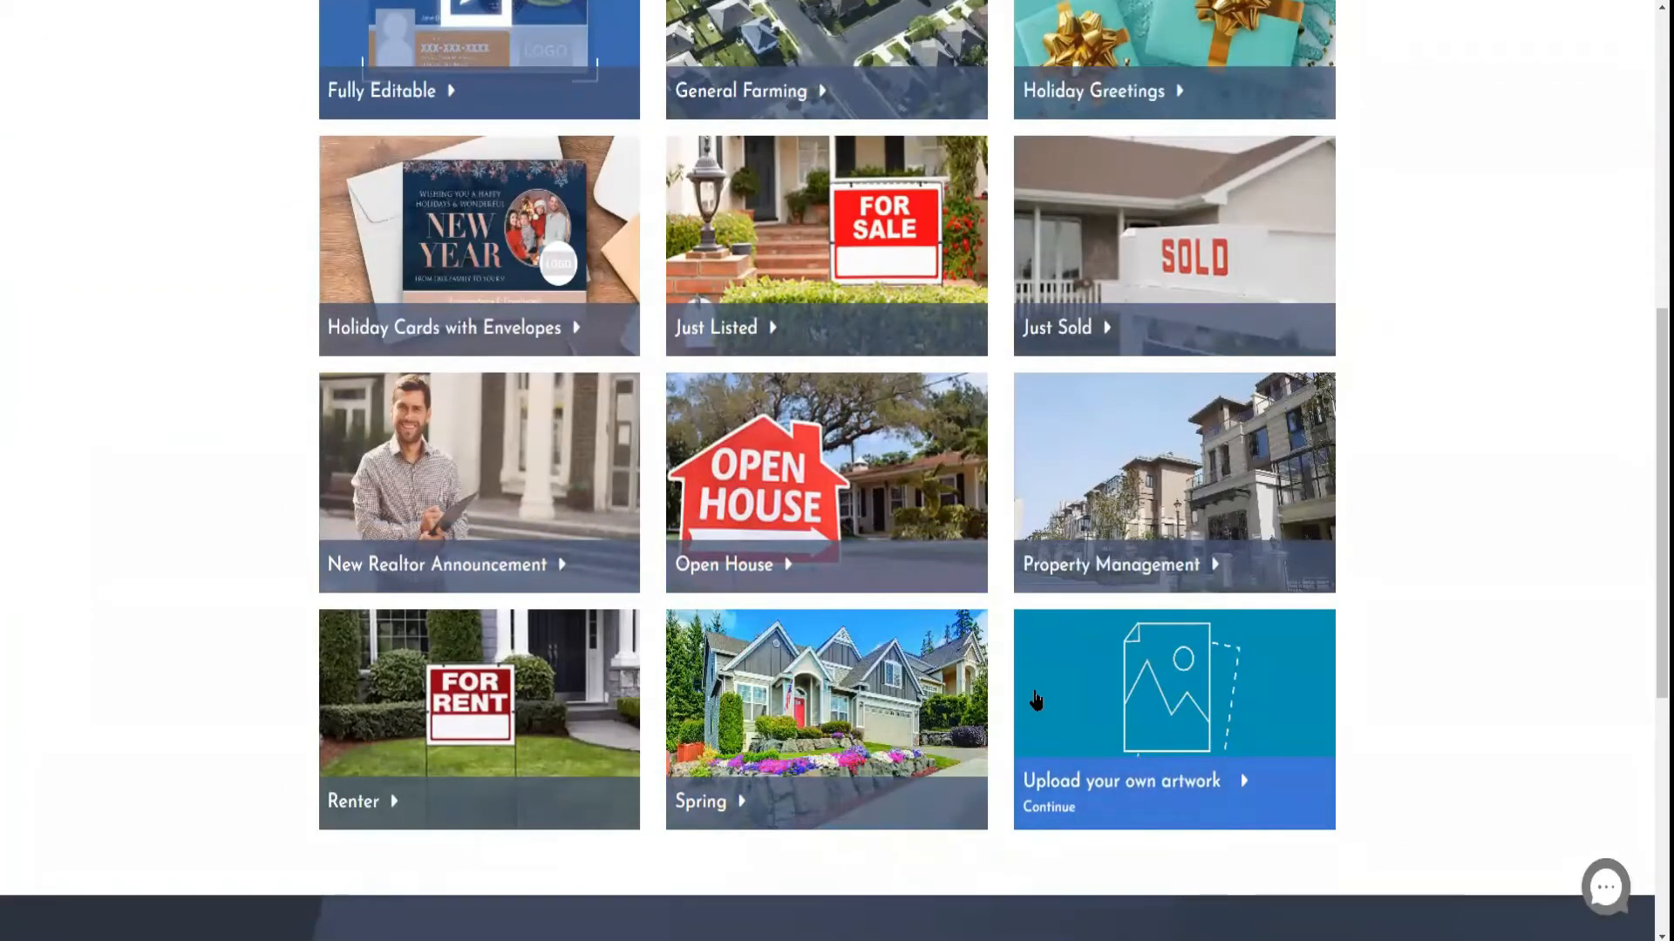
scroll(1035, 695, "up", 7)
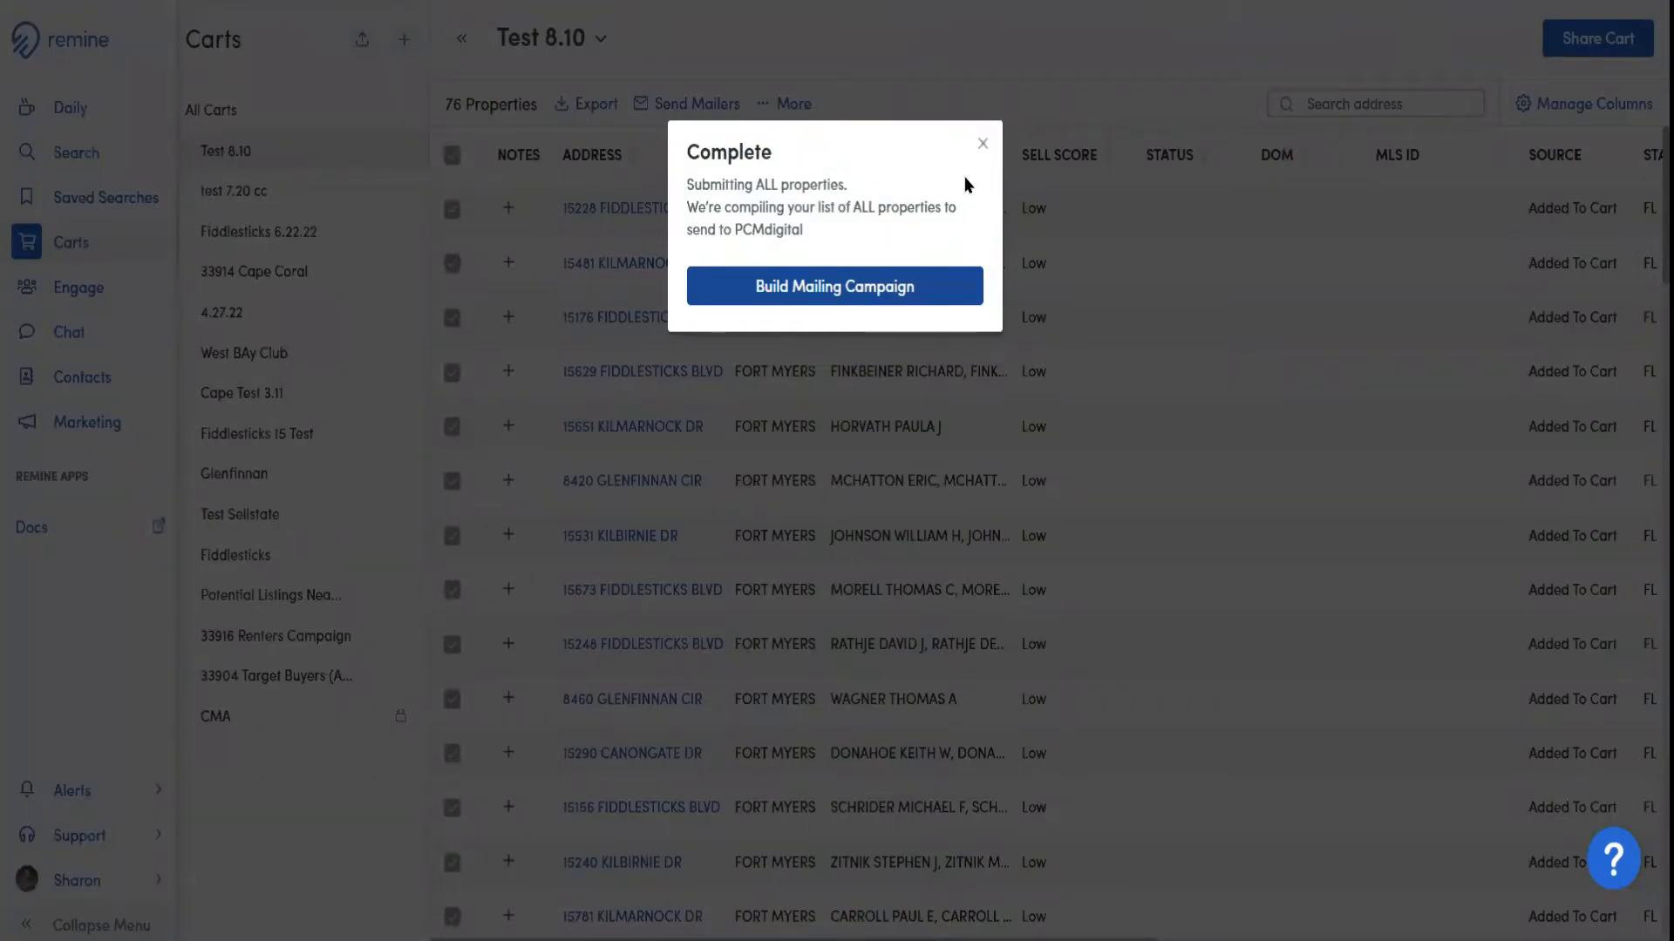
left_click(983, 145)
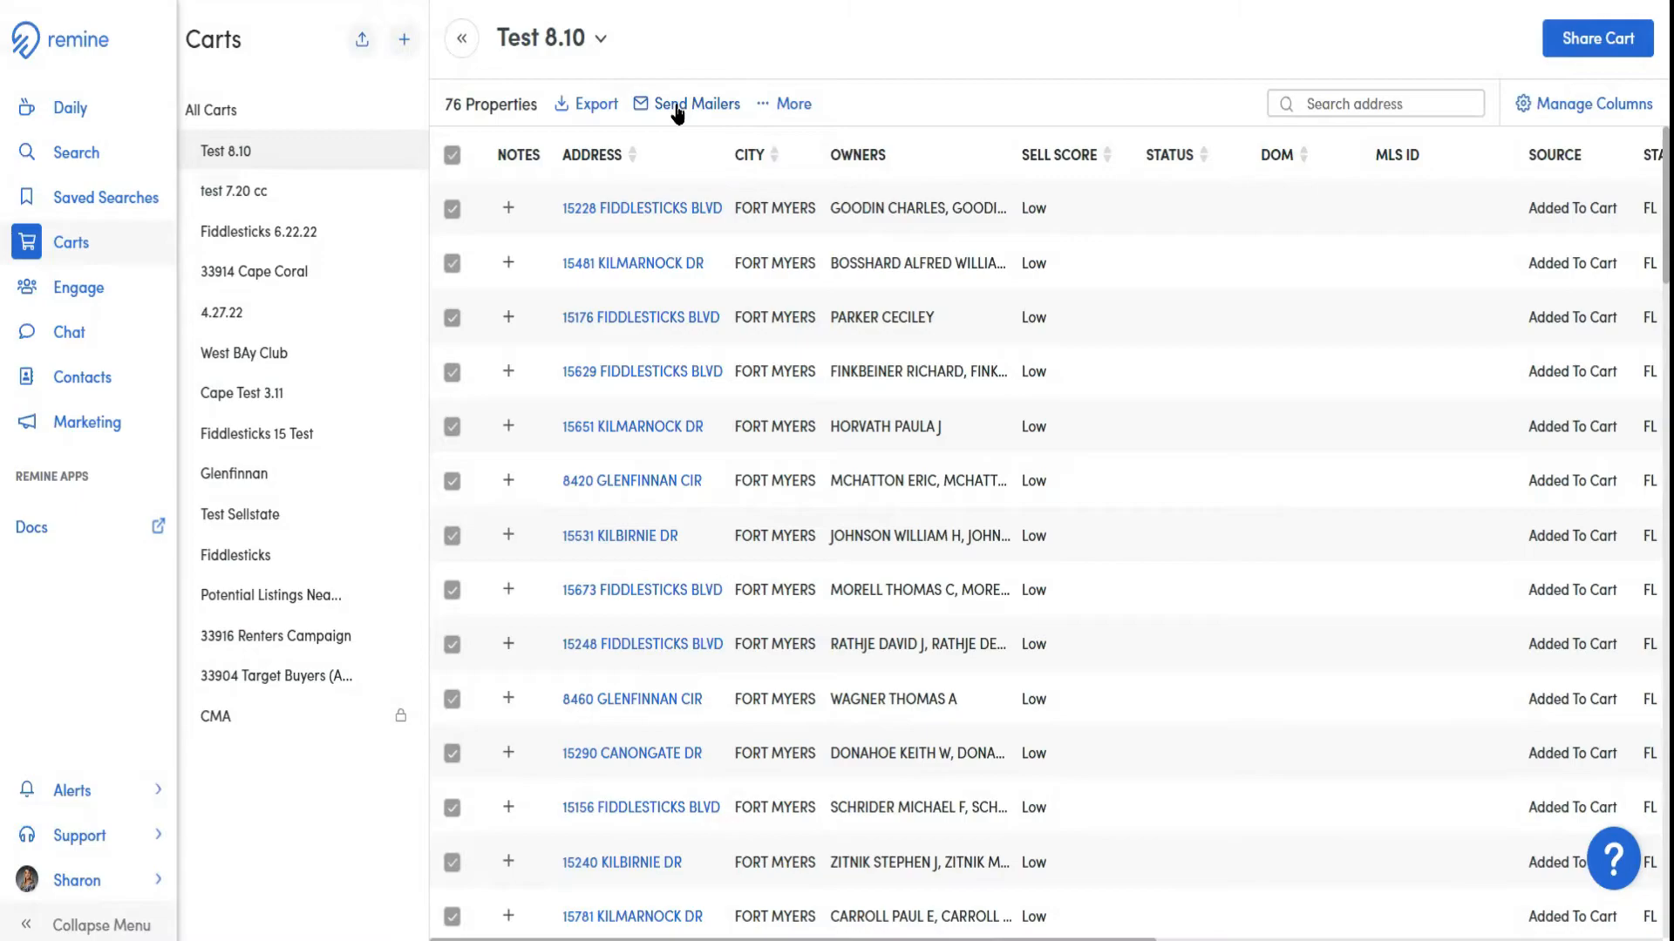
Start printing mailing labels for all cart properties and check the Recipient Name choices, keeping Property Owner(s)
left_click(789, 105)
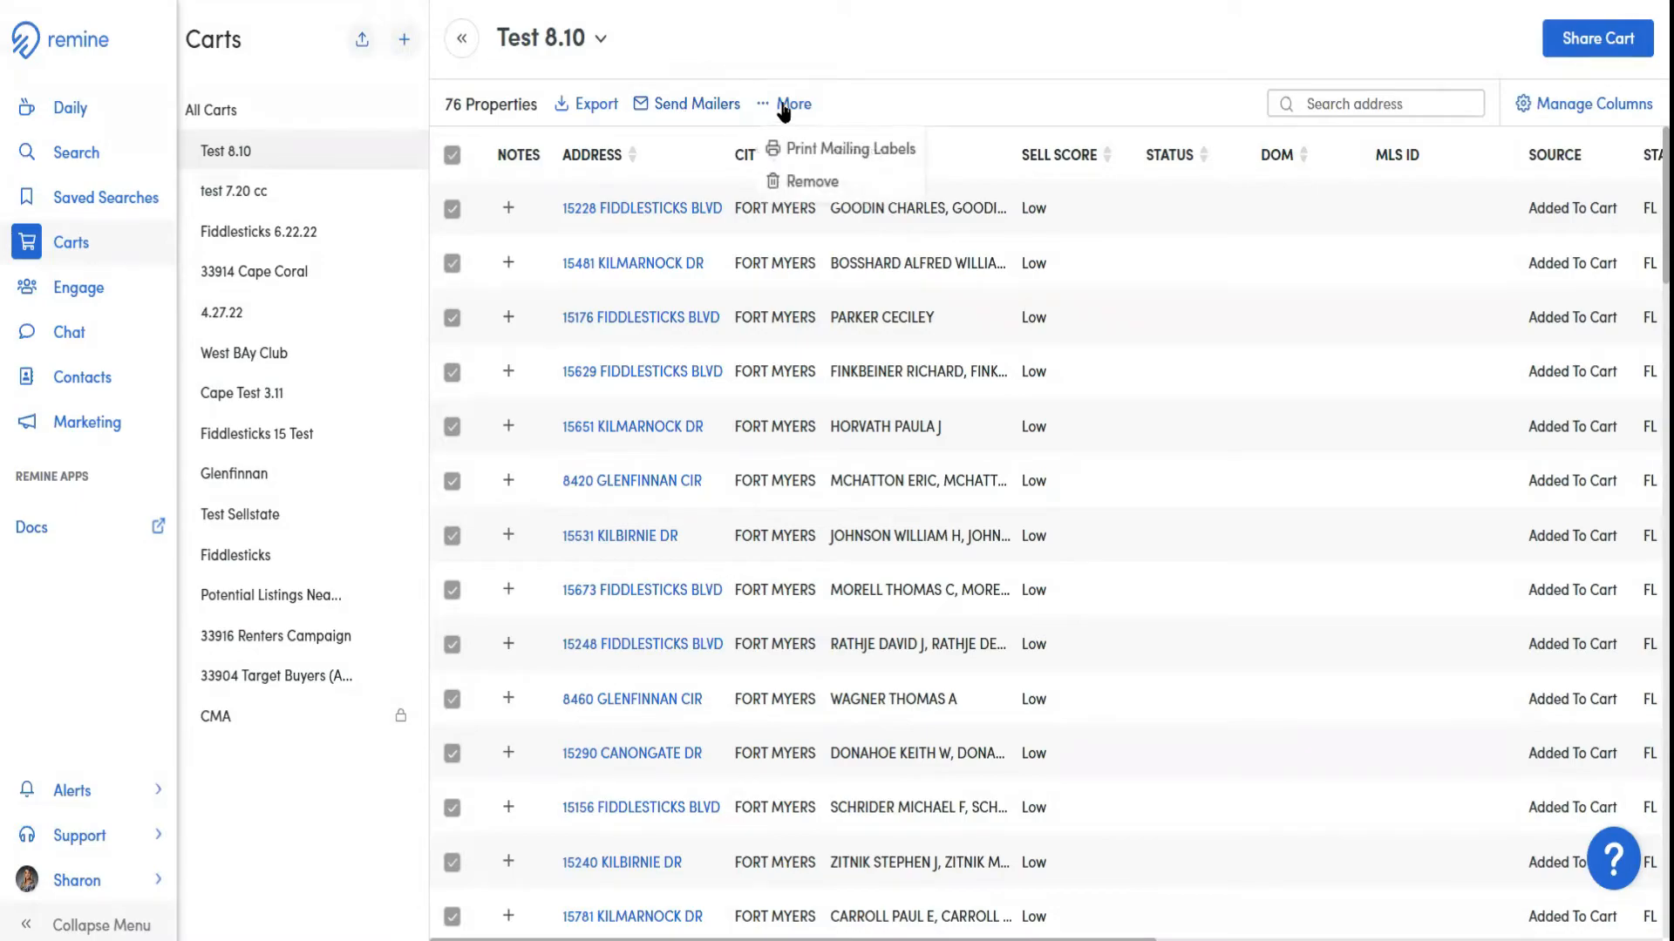
left_click(834, 157)
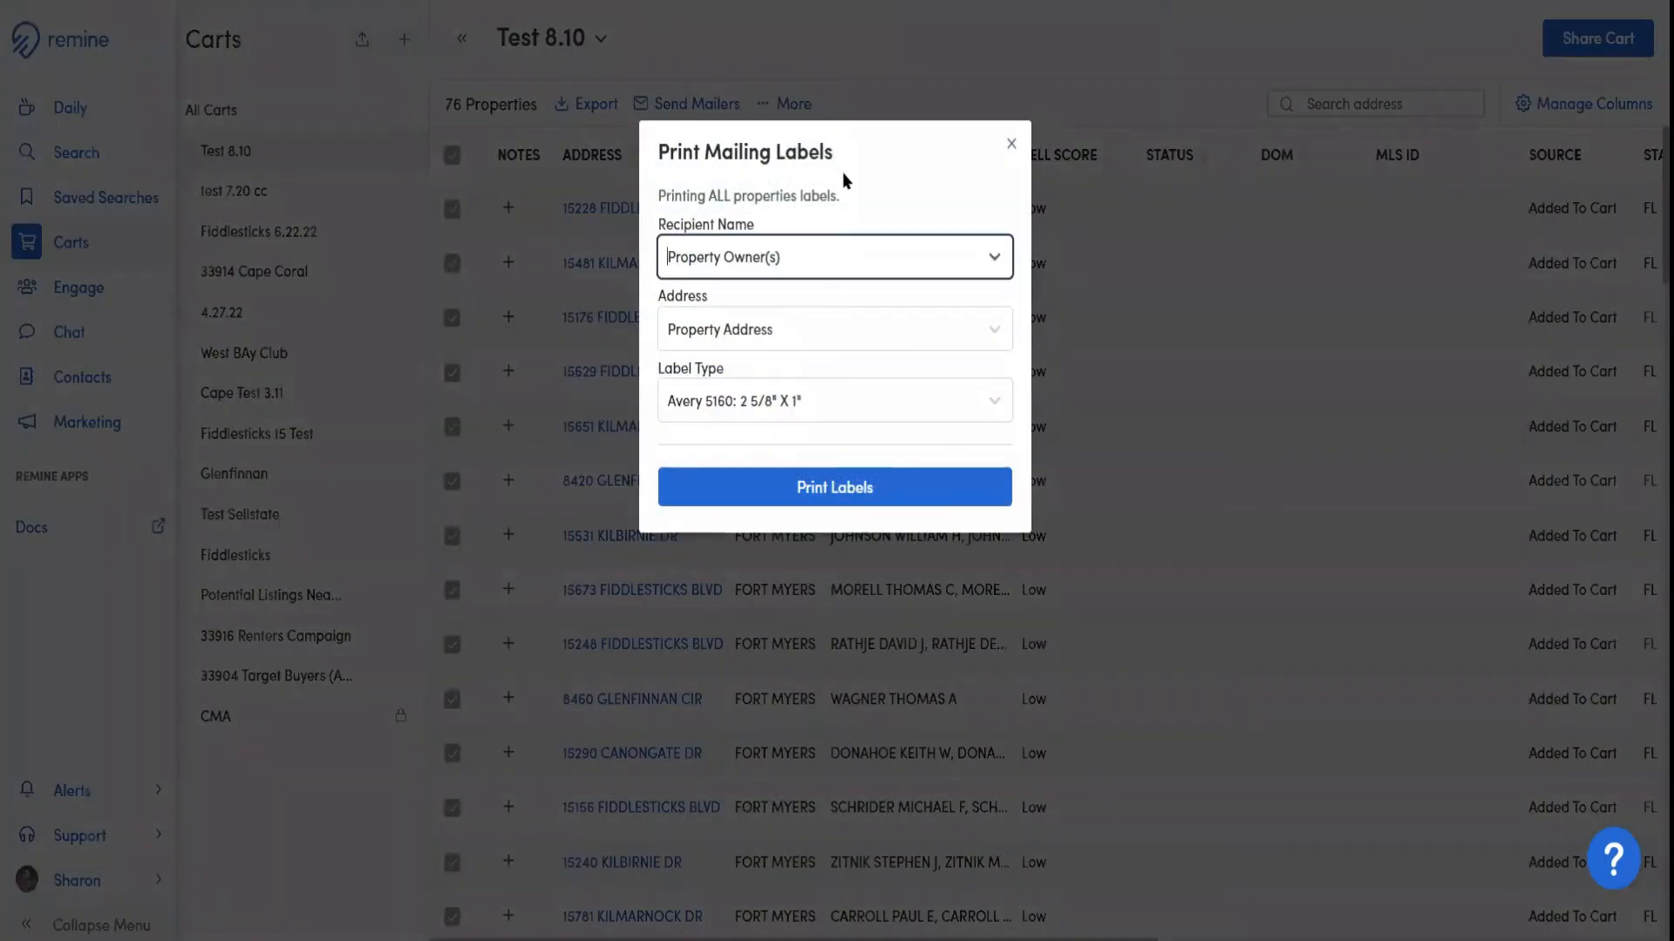
left_click(950, 256)
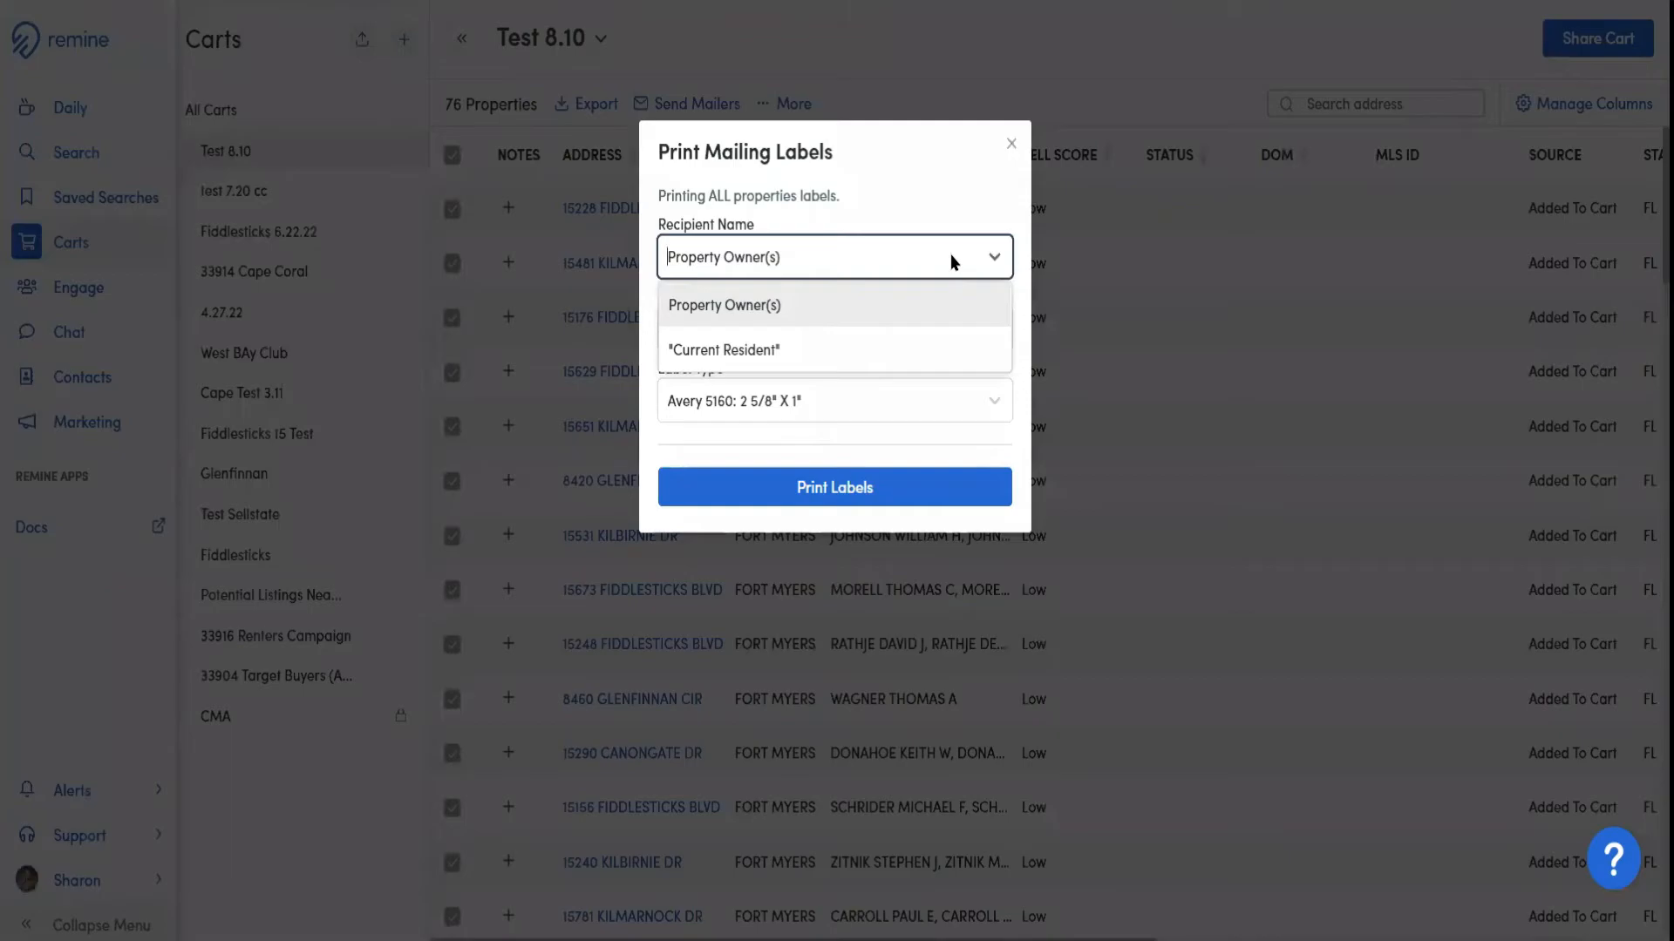
left_click(950, 258)
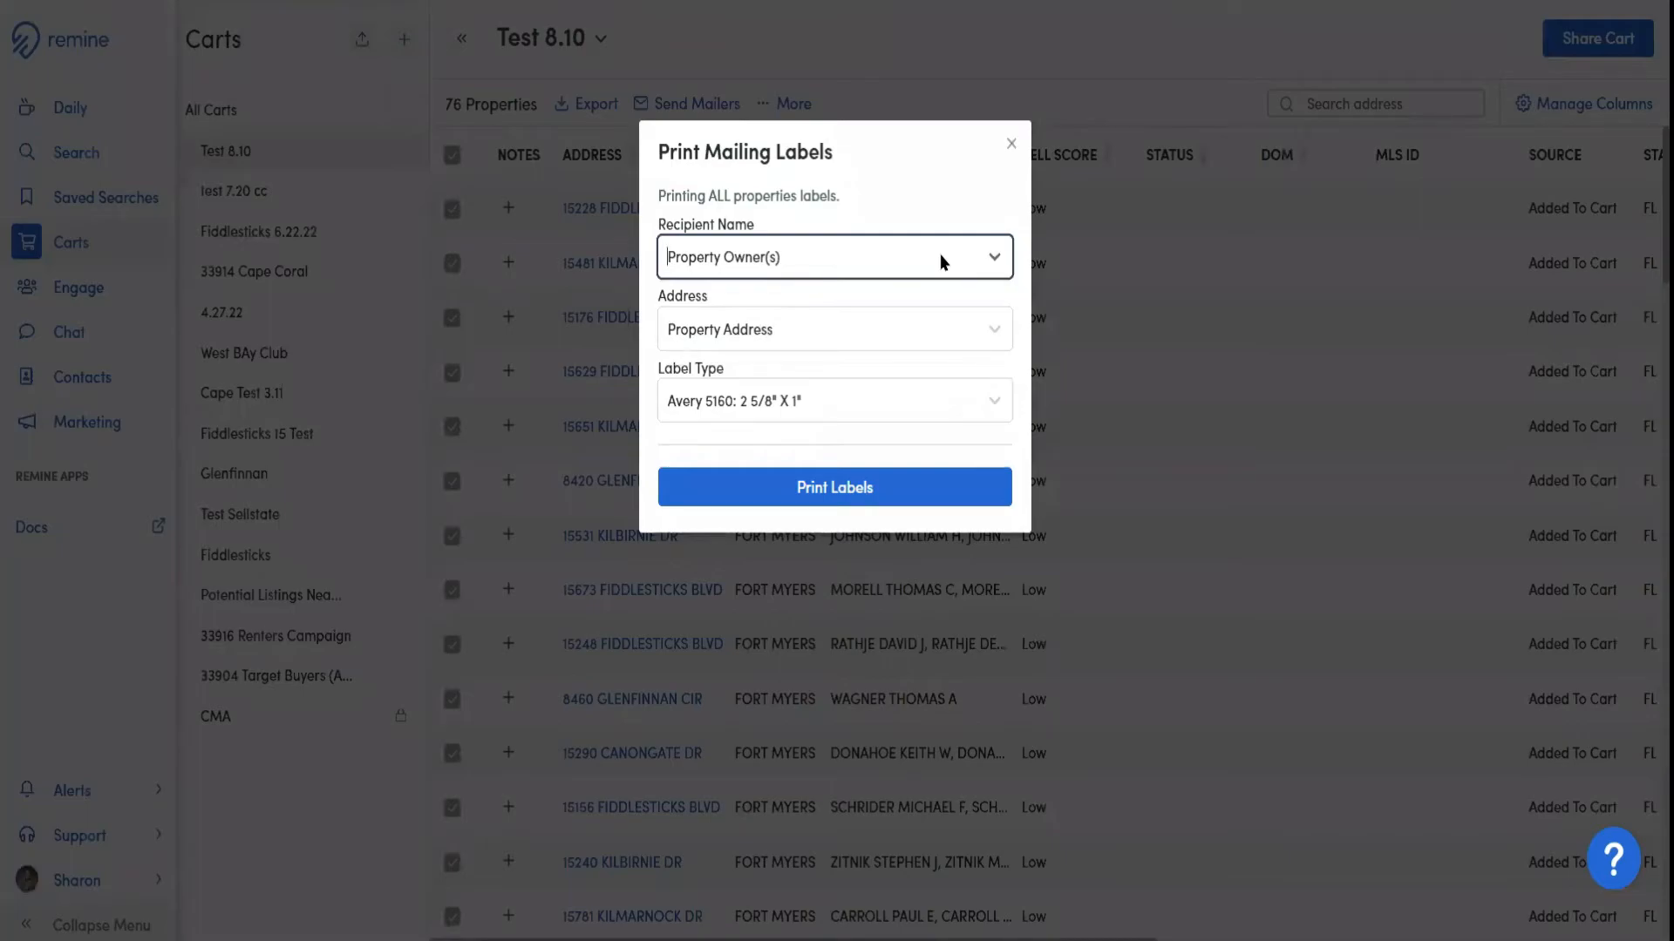
left_click(939, 256)
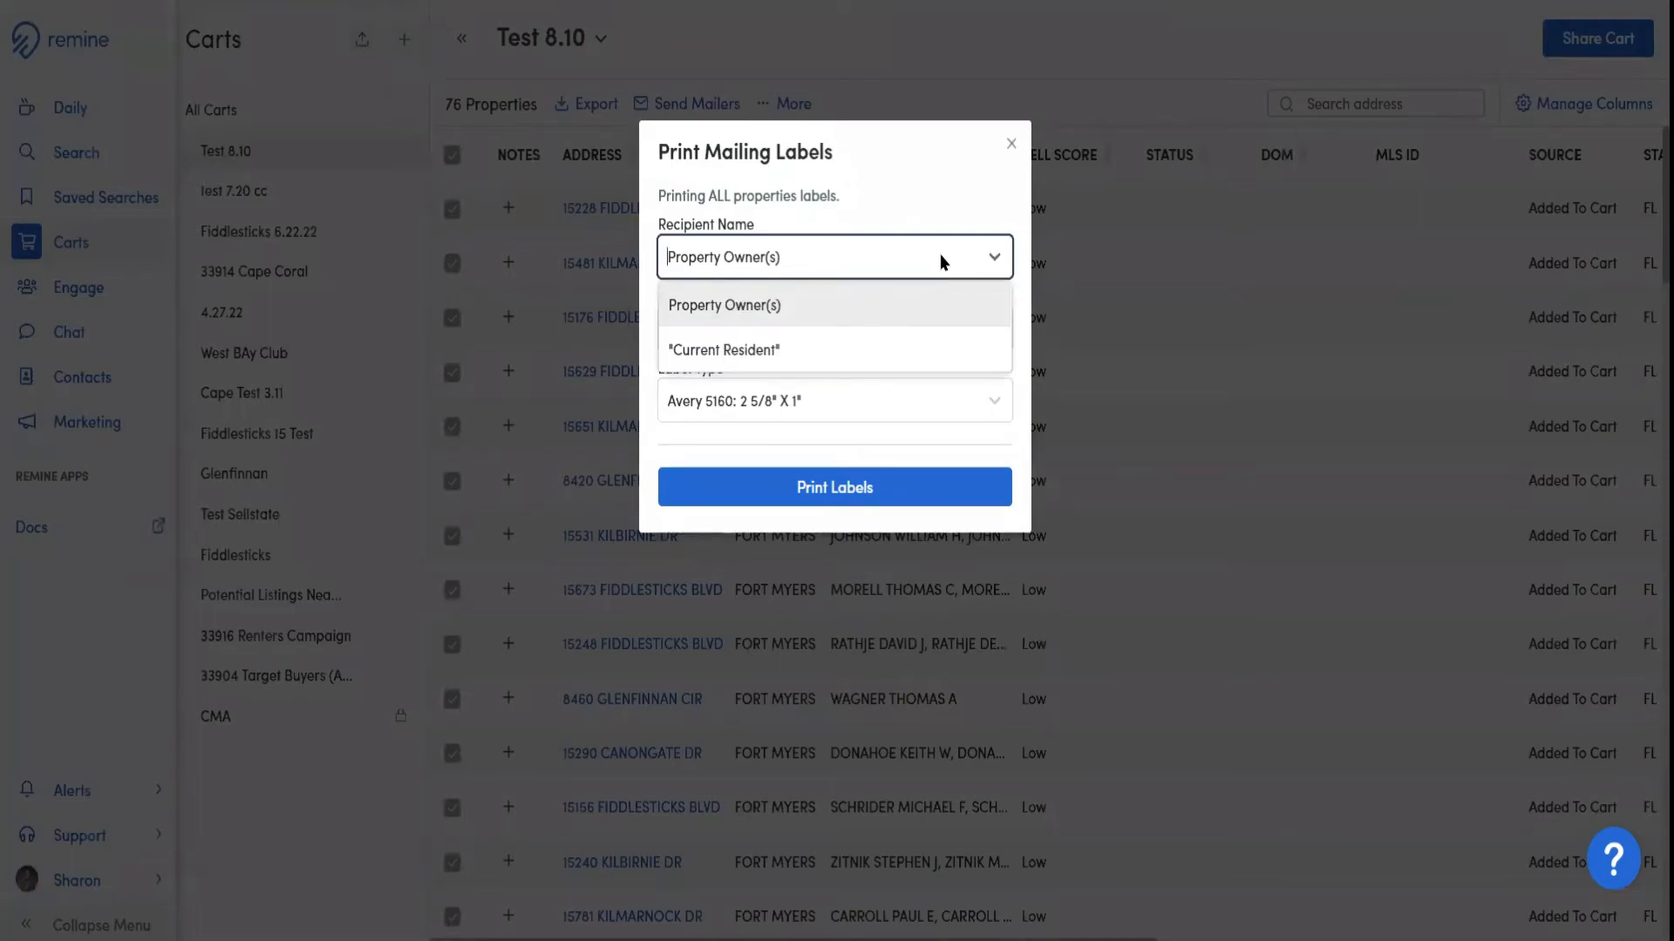
left_click(939, 253)
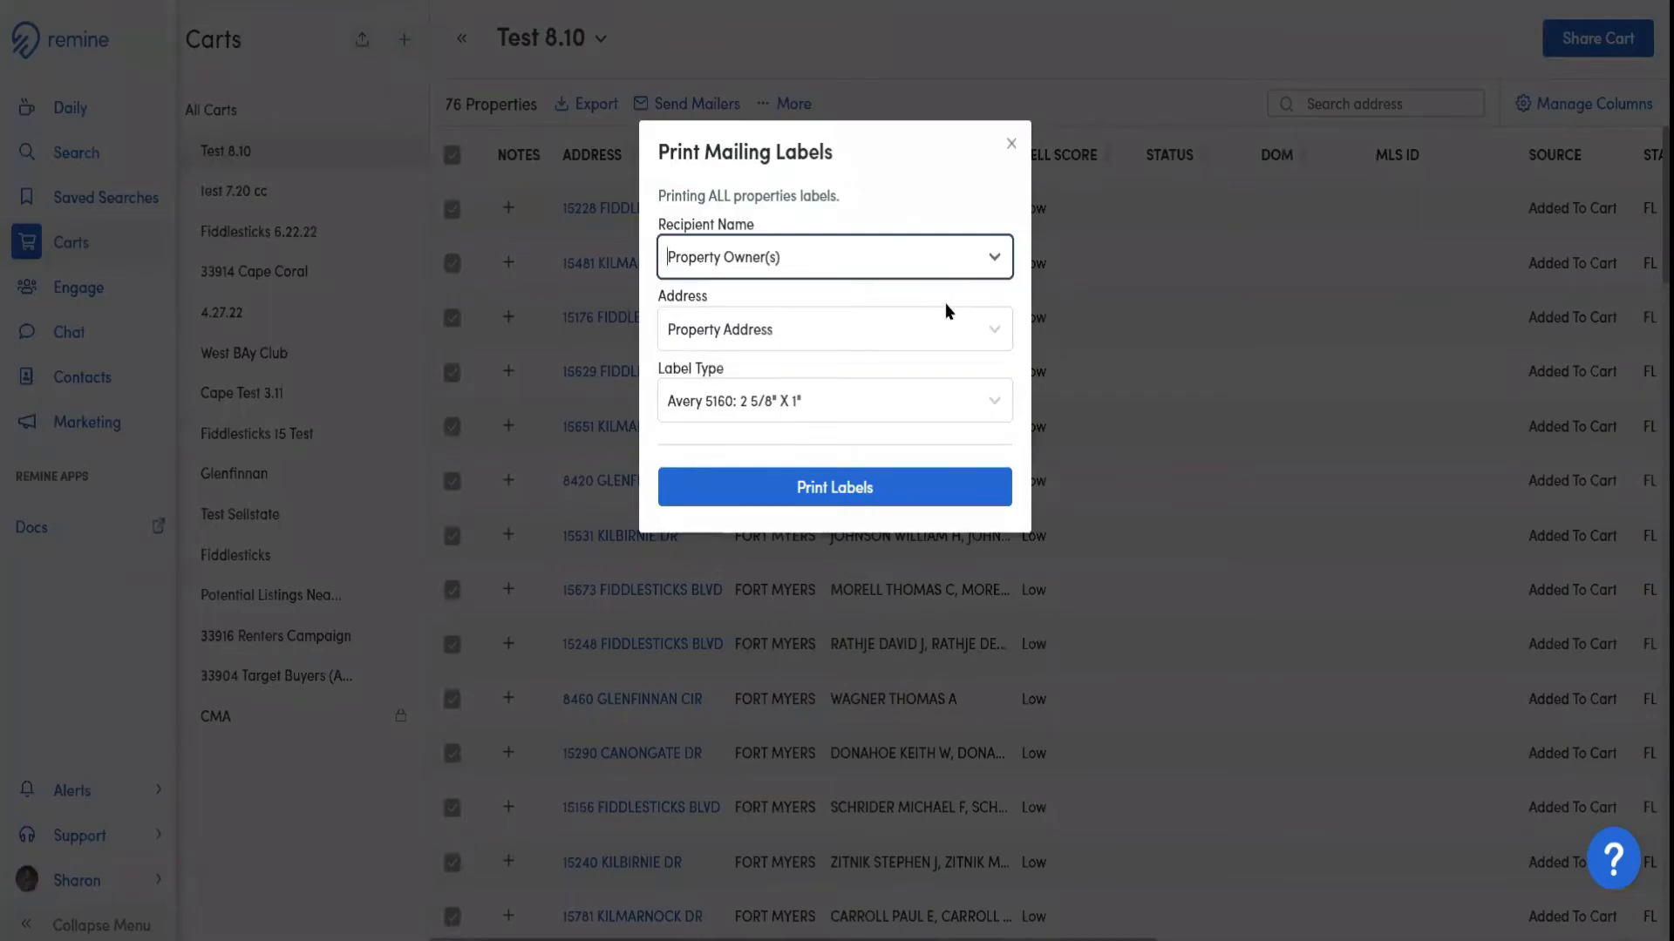
Review the address and label type choices, keeping Property Address and Avery 5160: 2 5/8" X 1"
left_click(957, 329)
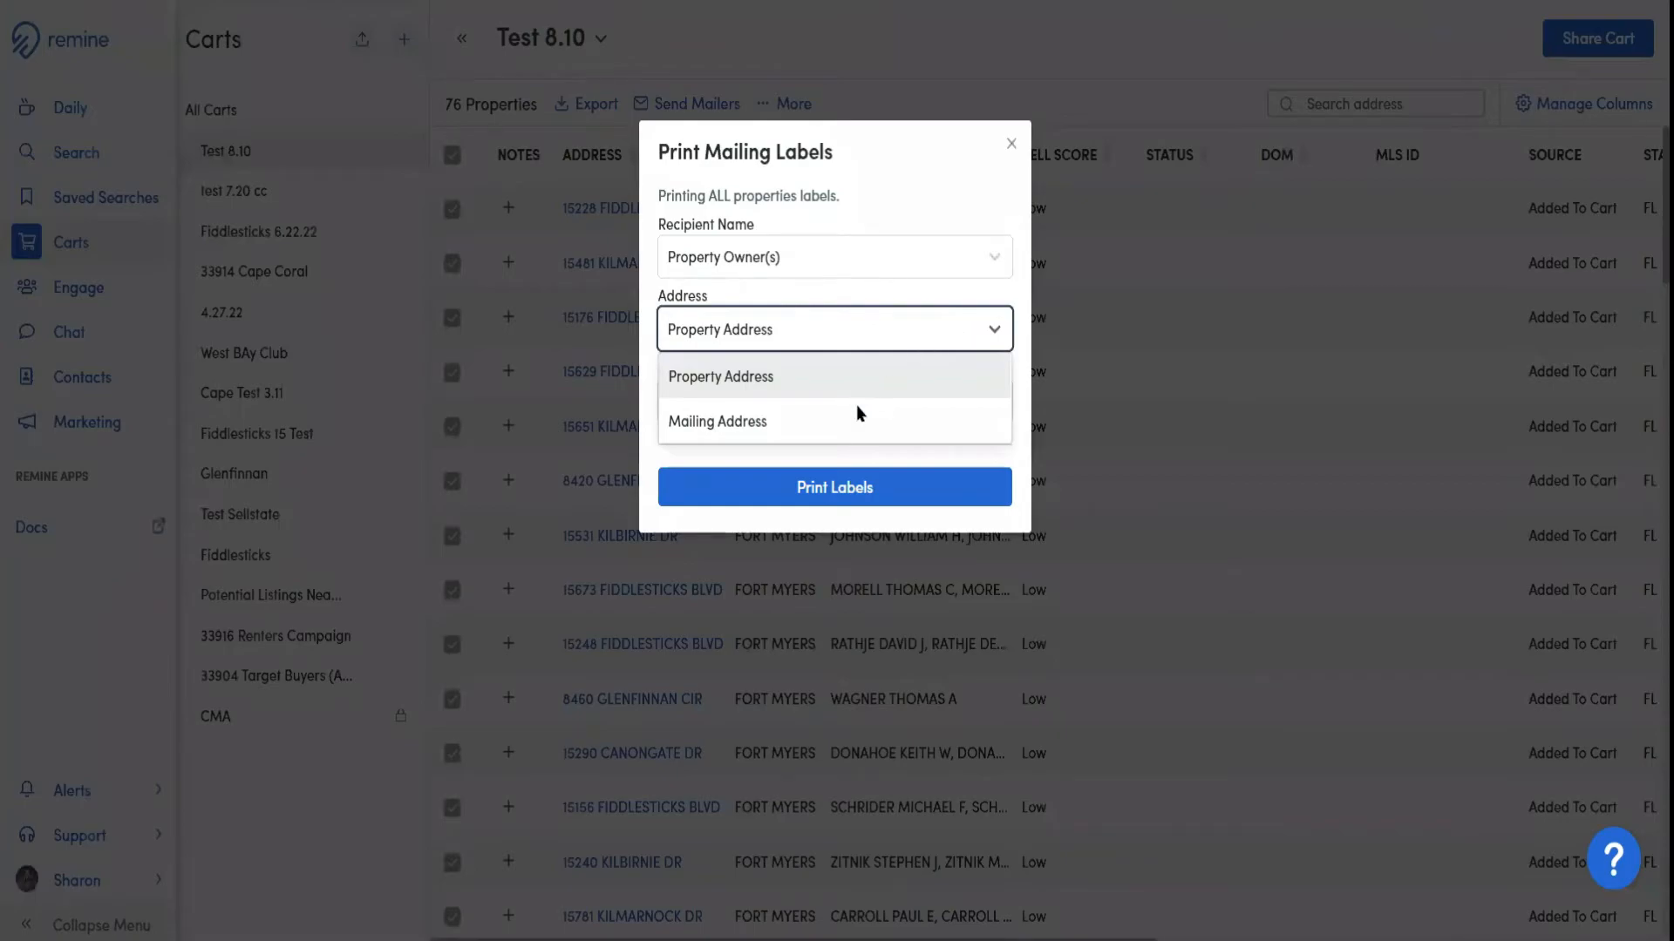
left_click(824, 318)
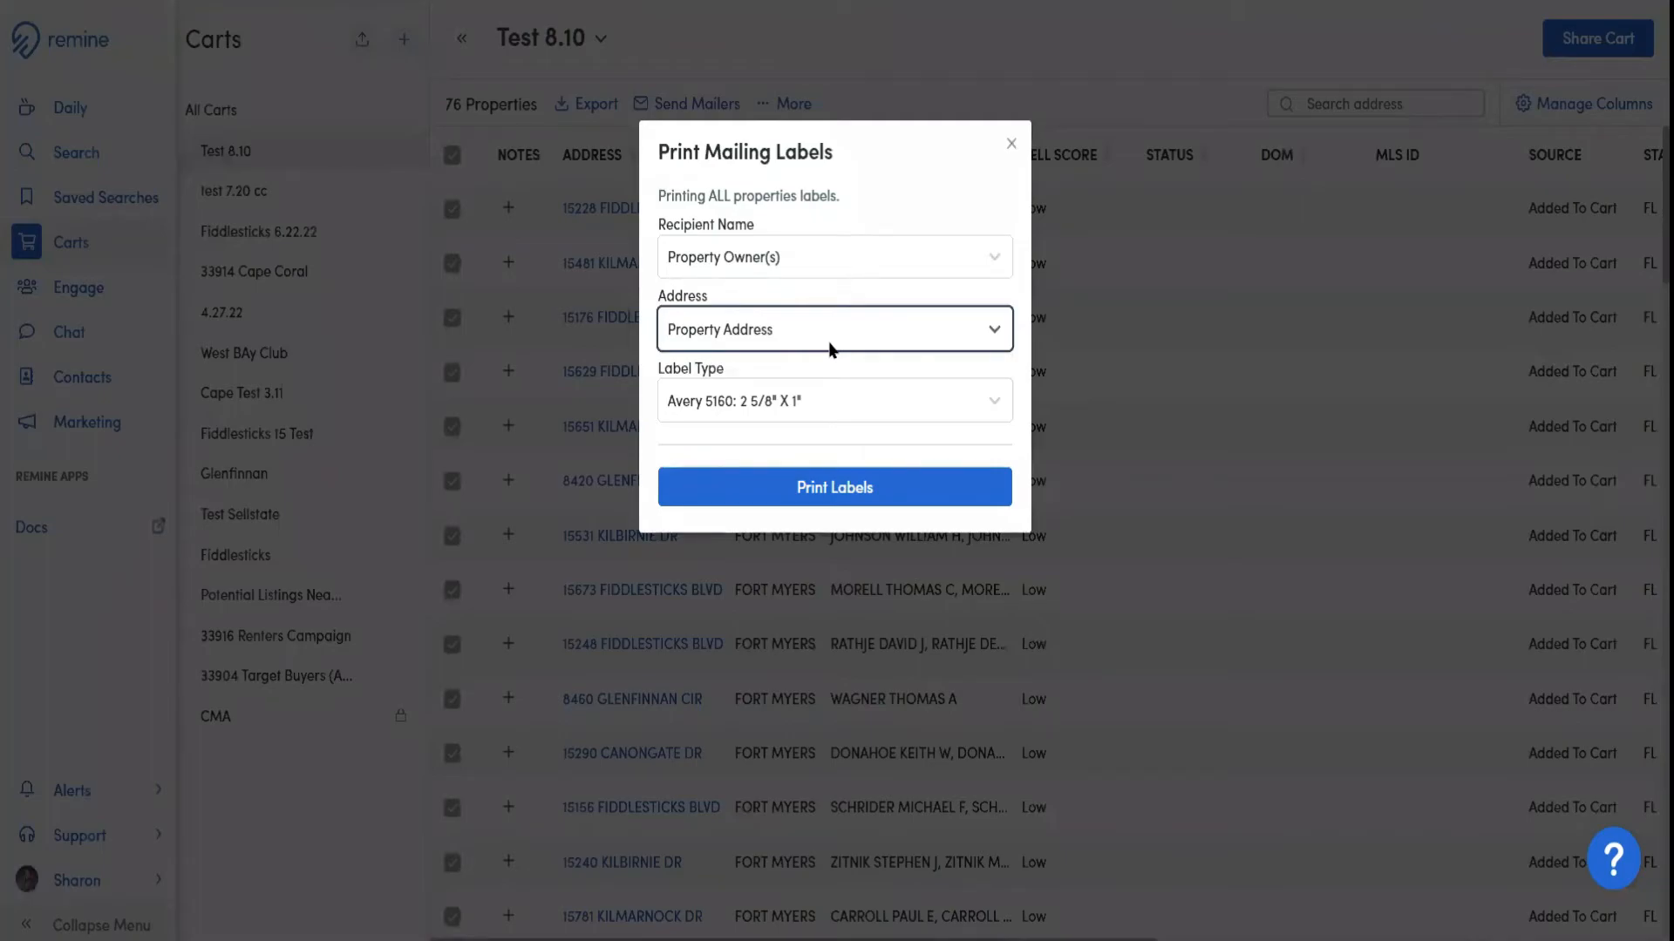
left_click(866, 409)
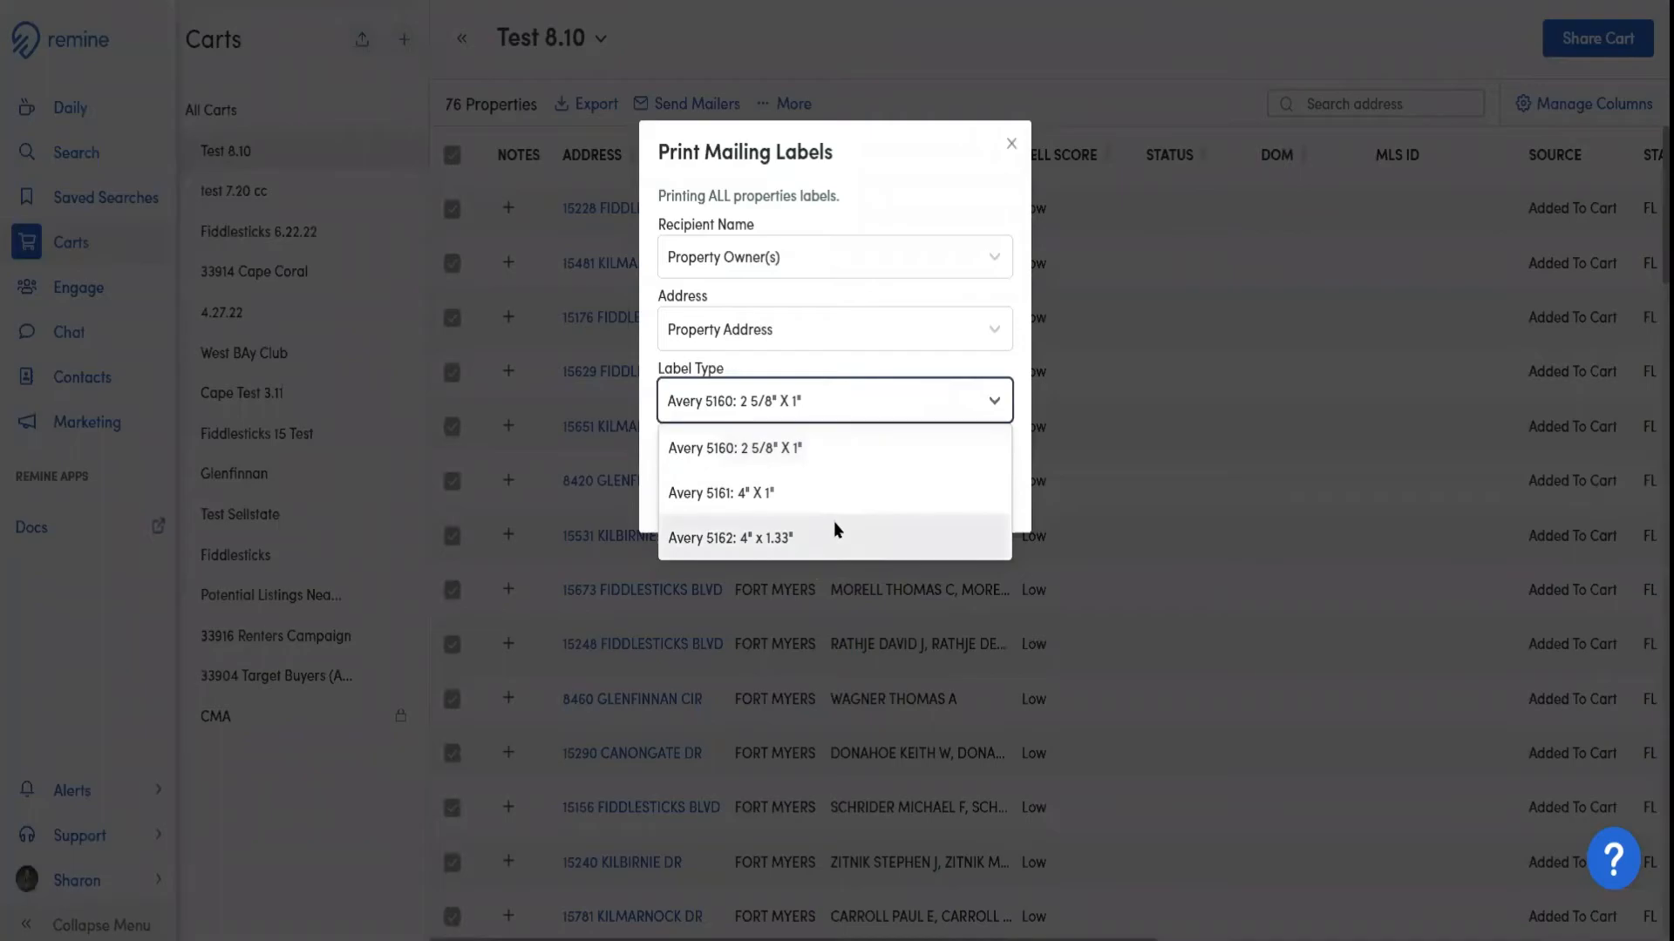
left_click(858, 414)
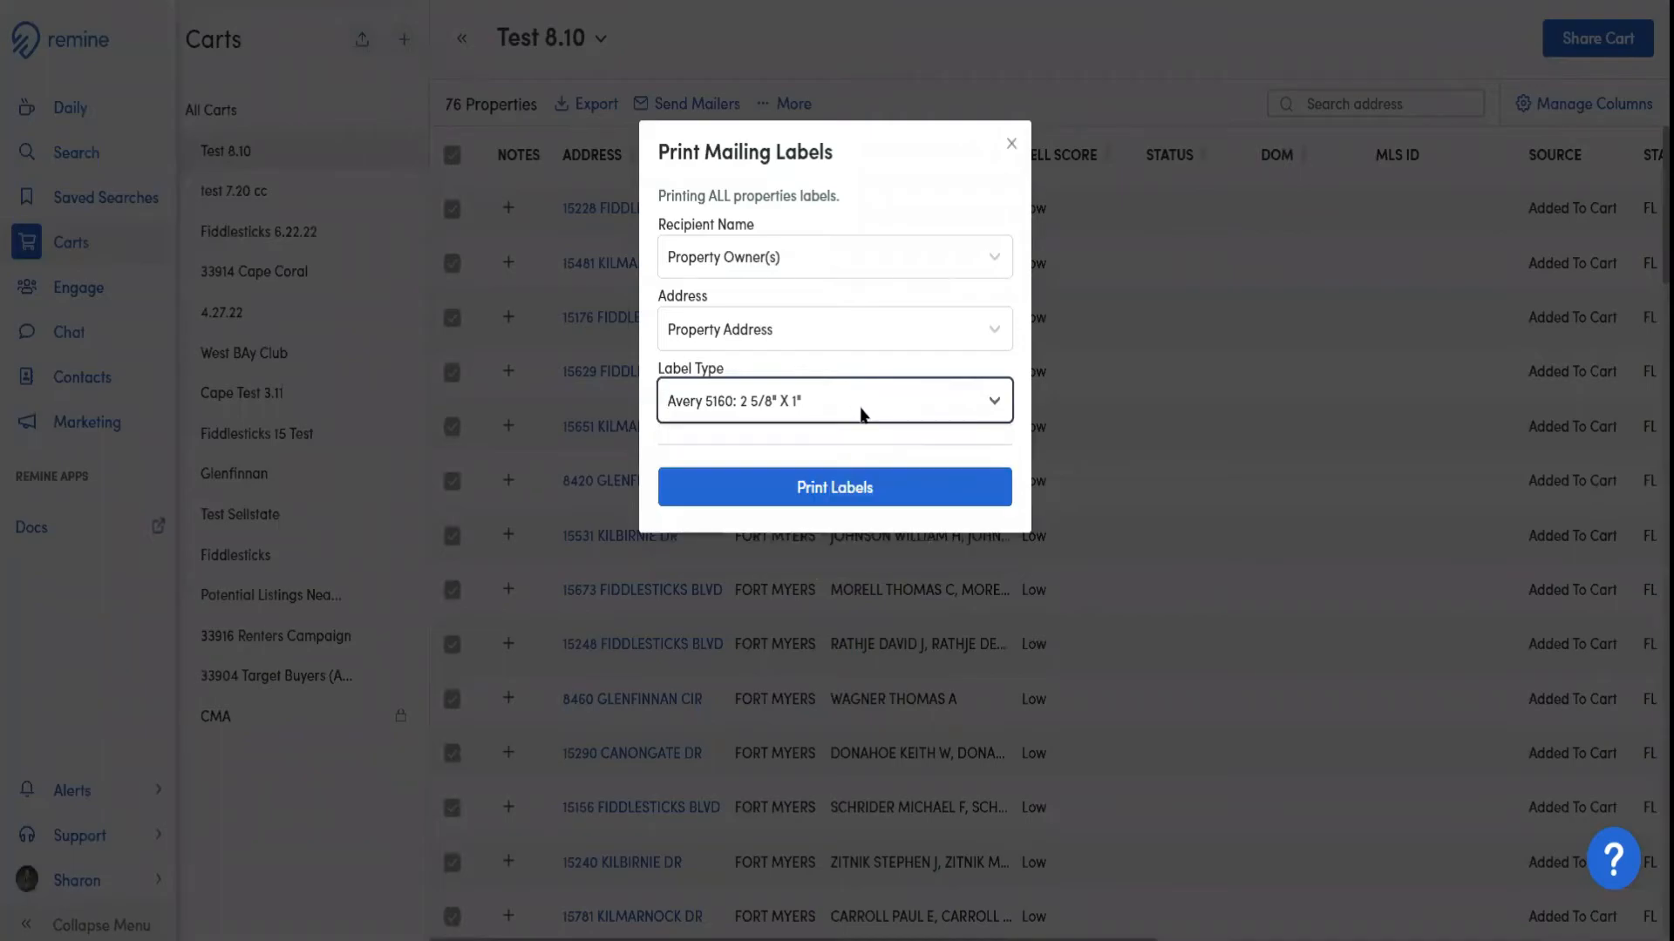
Generate the mailing labels as a PDF and open the downloaded labels.pdf in the browser
left_click(851, 493)
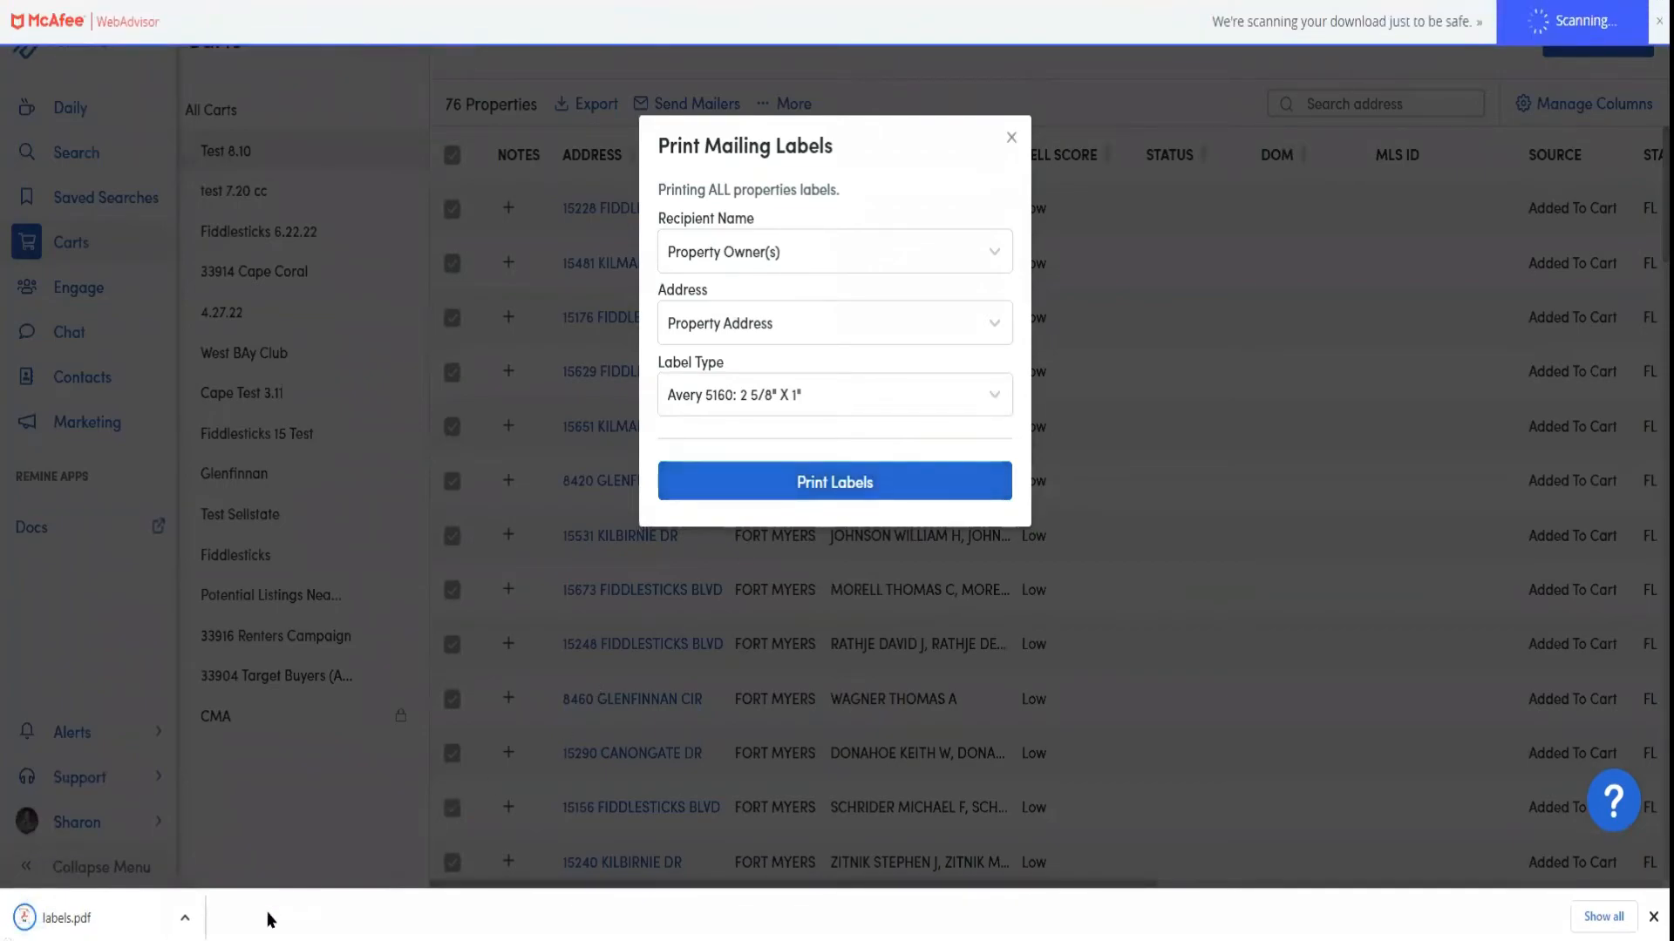
left_click(186, 922)
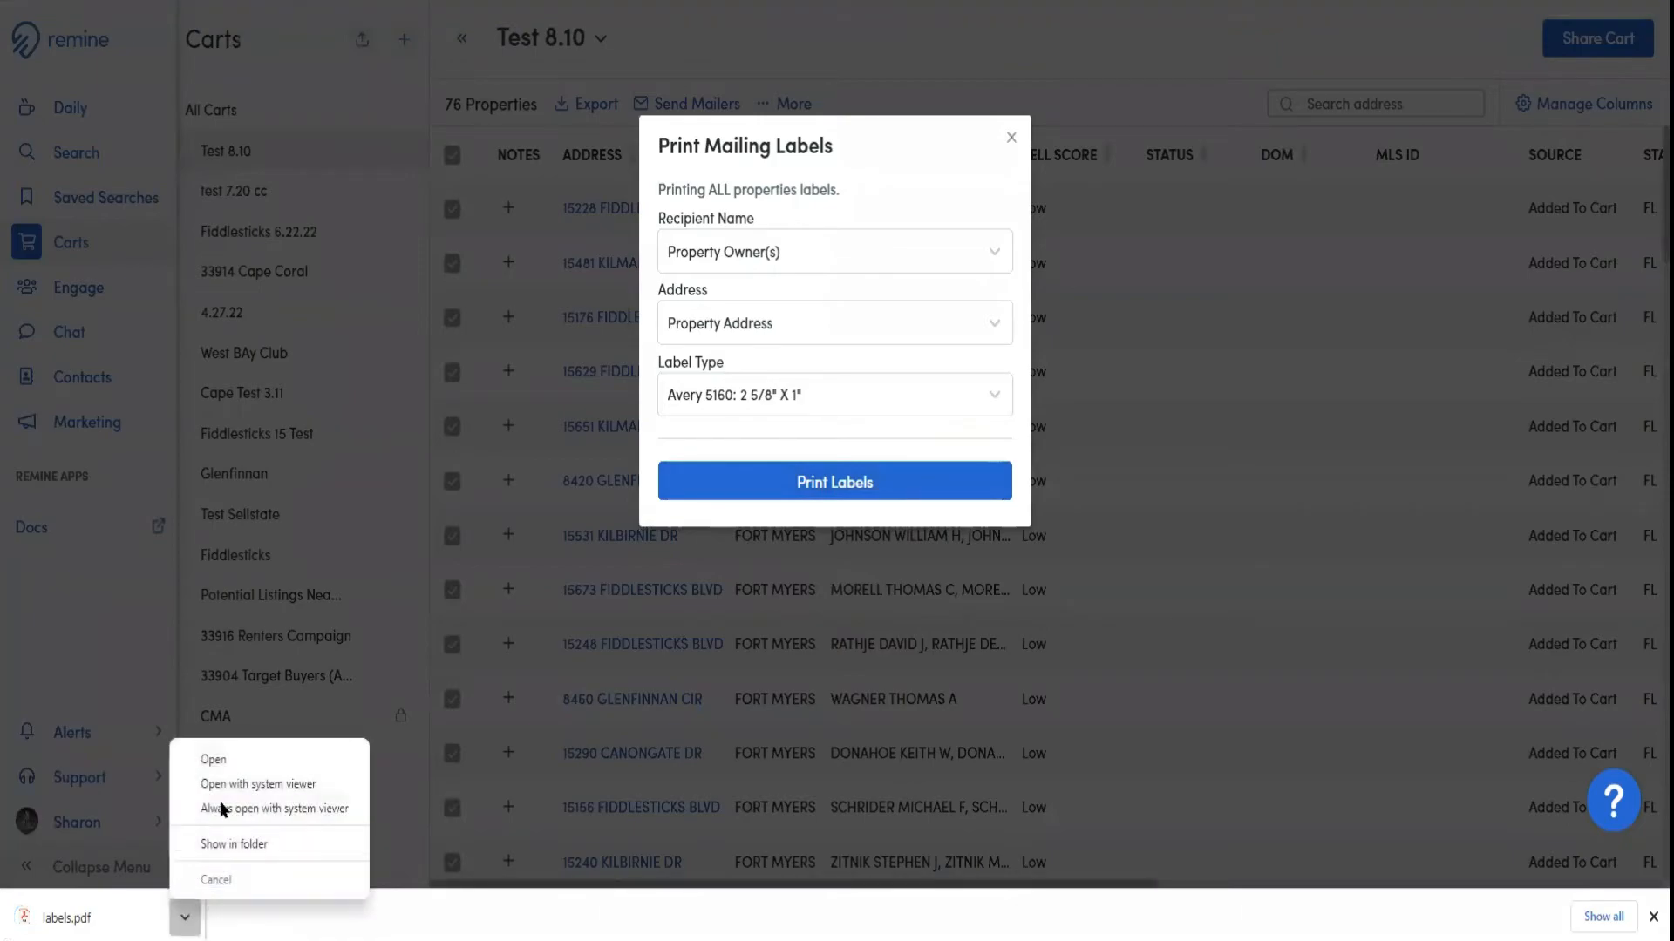
left_click(229, 764)
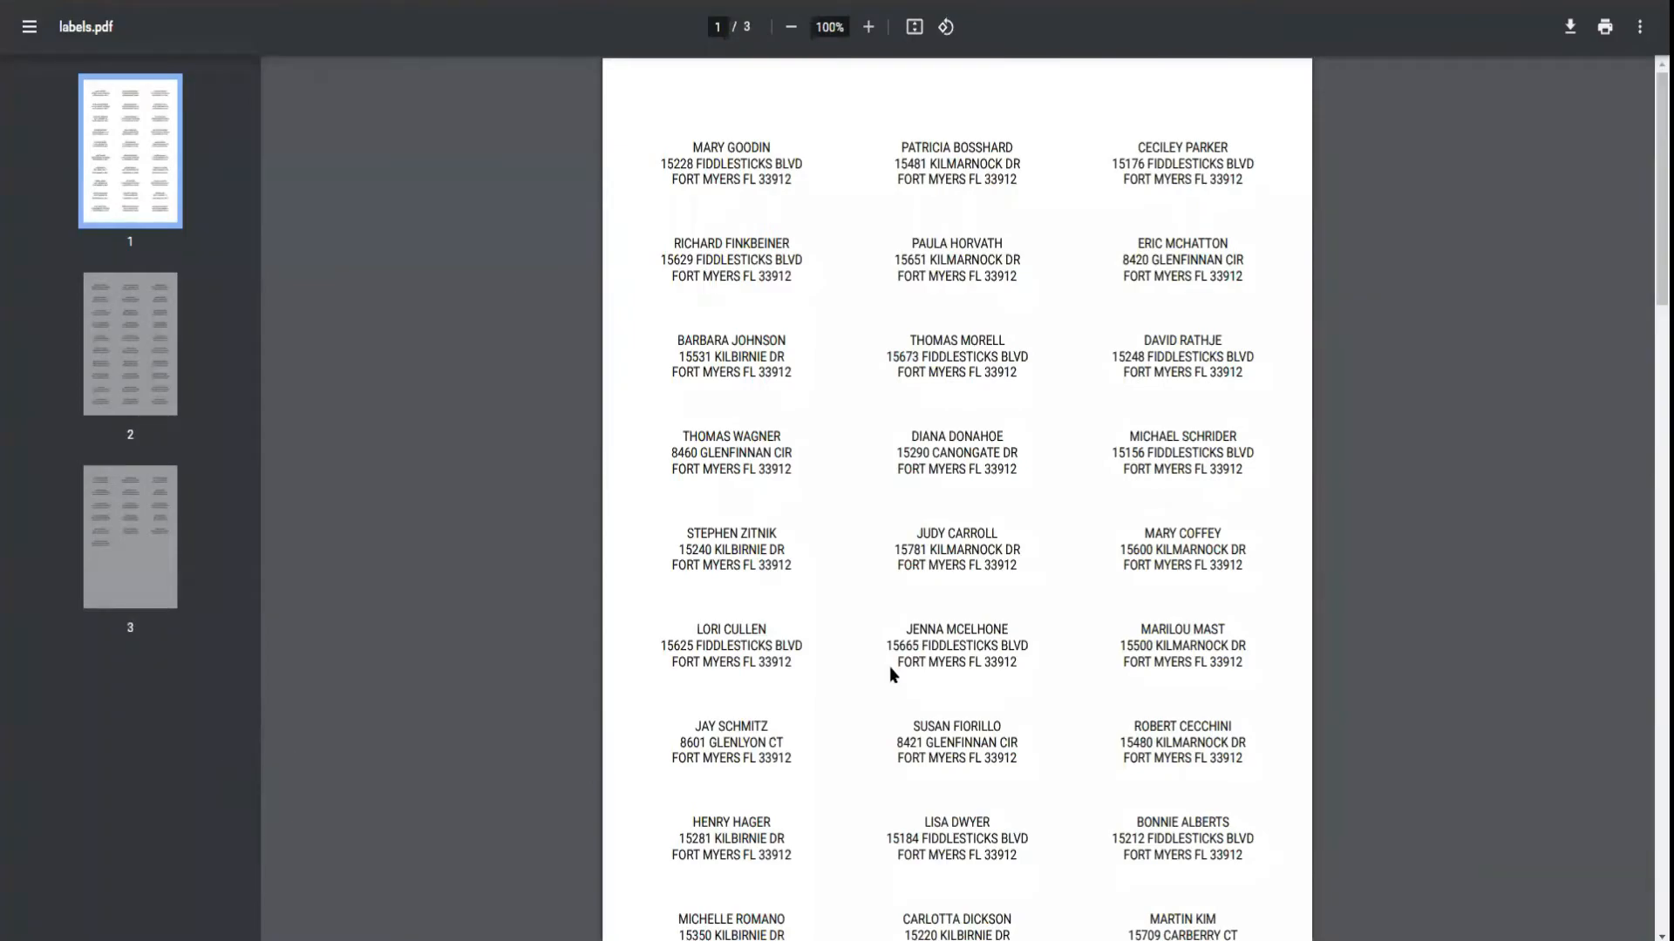
Check Save as PDF as a print destination for labels.pdf, cancel printing and return to the Test 8.10 cart
left_click(1604, 27)
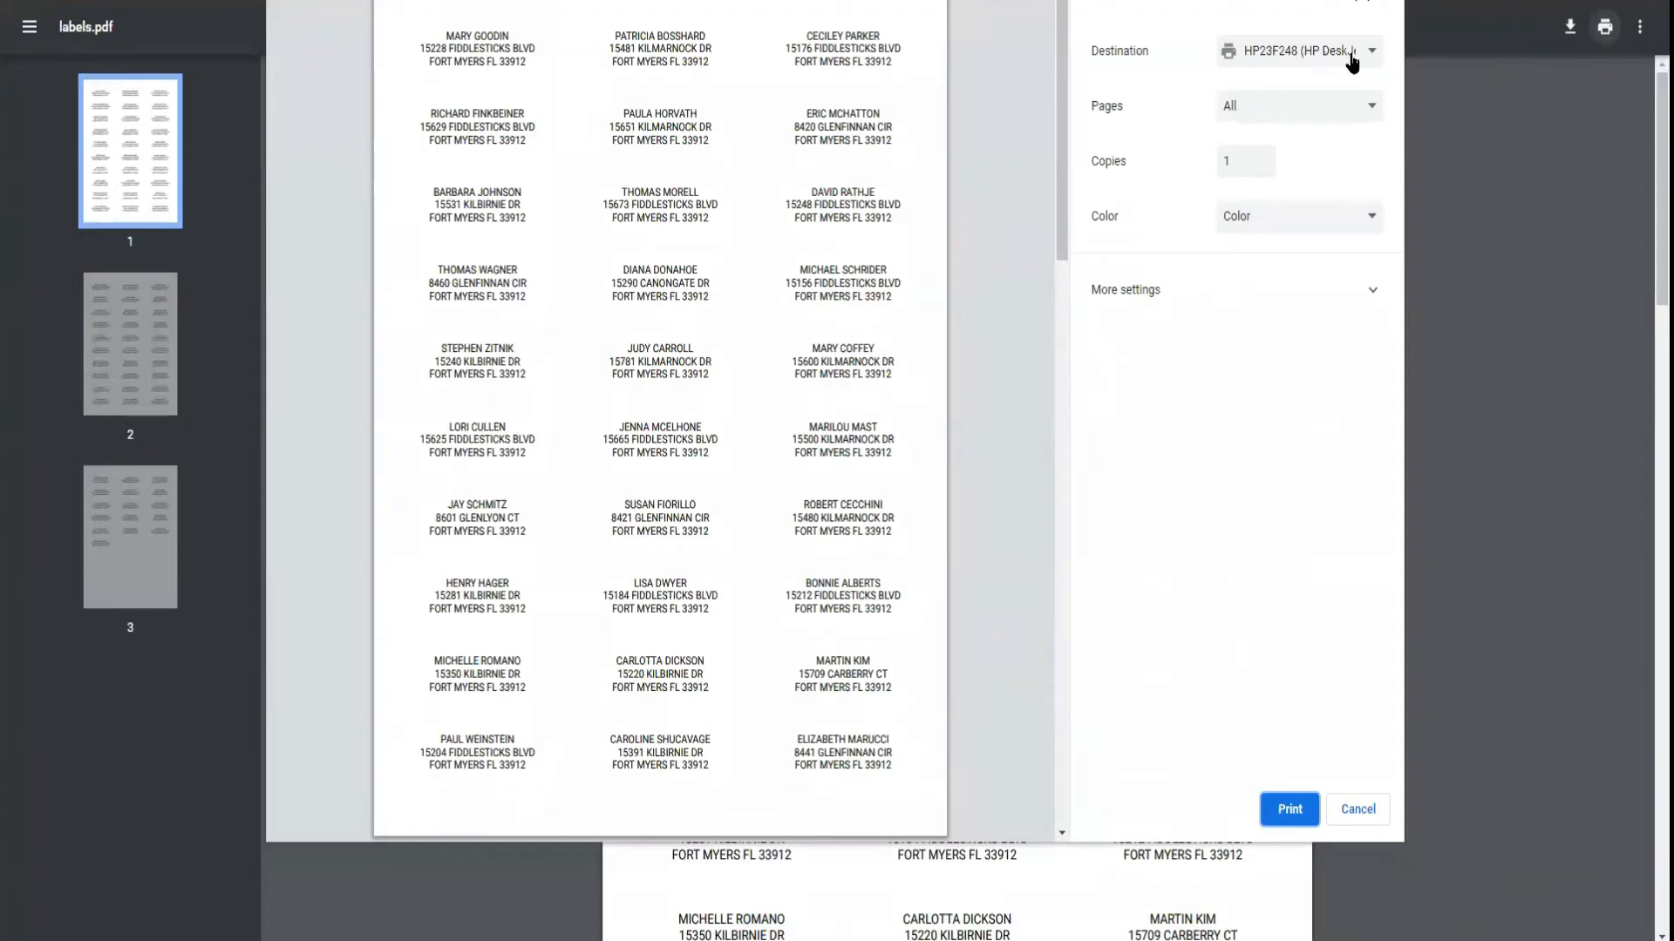
left_click(1351, 61)
left_click(1303, 97)
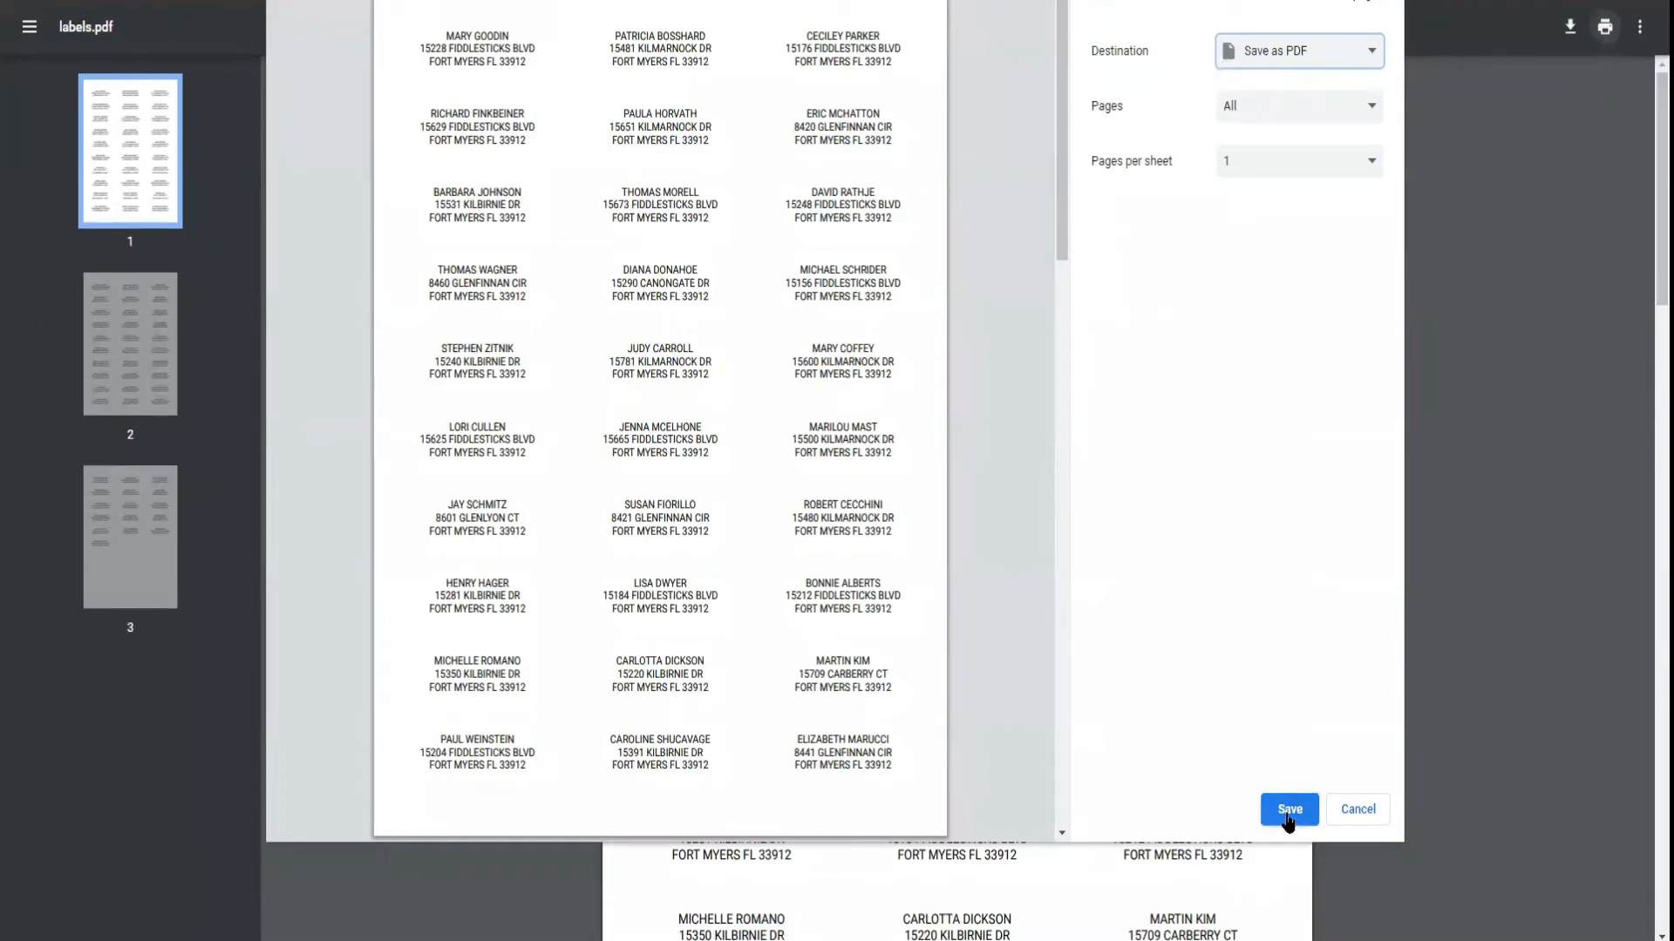
left_click(1364, 813)
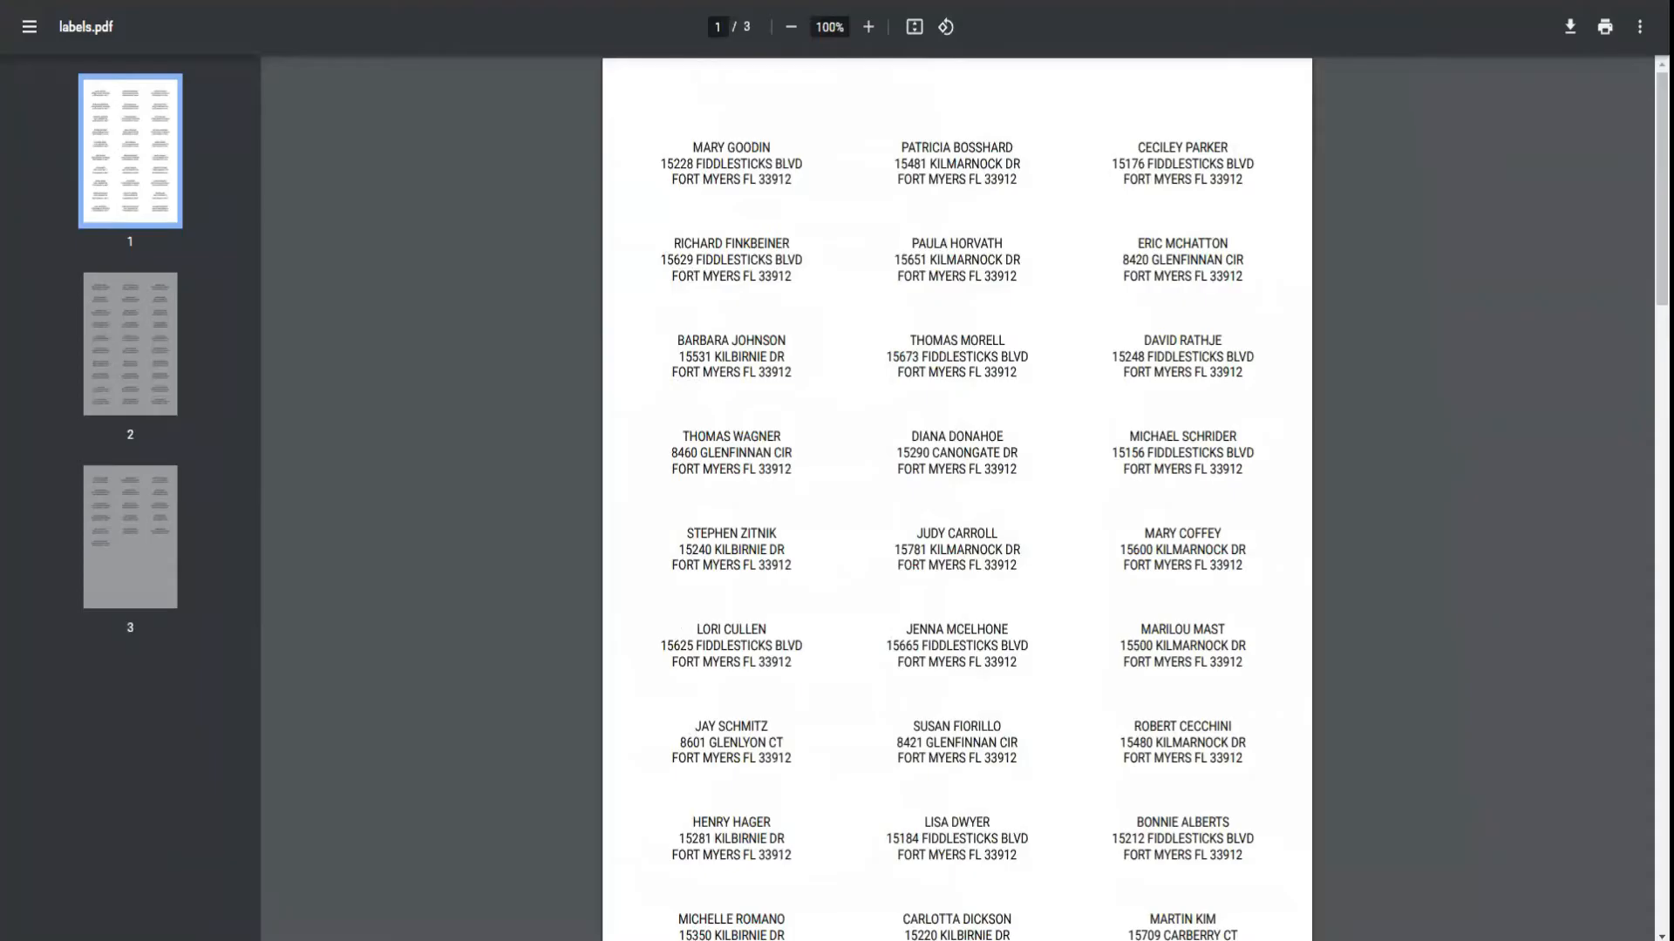
key("ctrl+w")
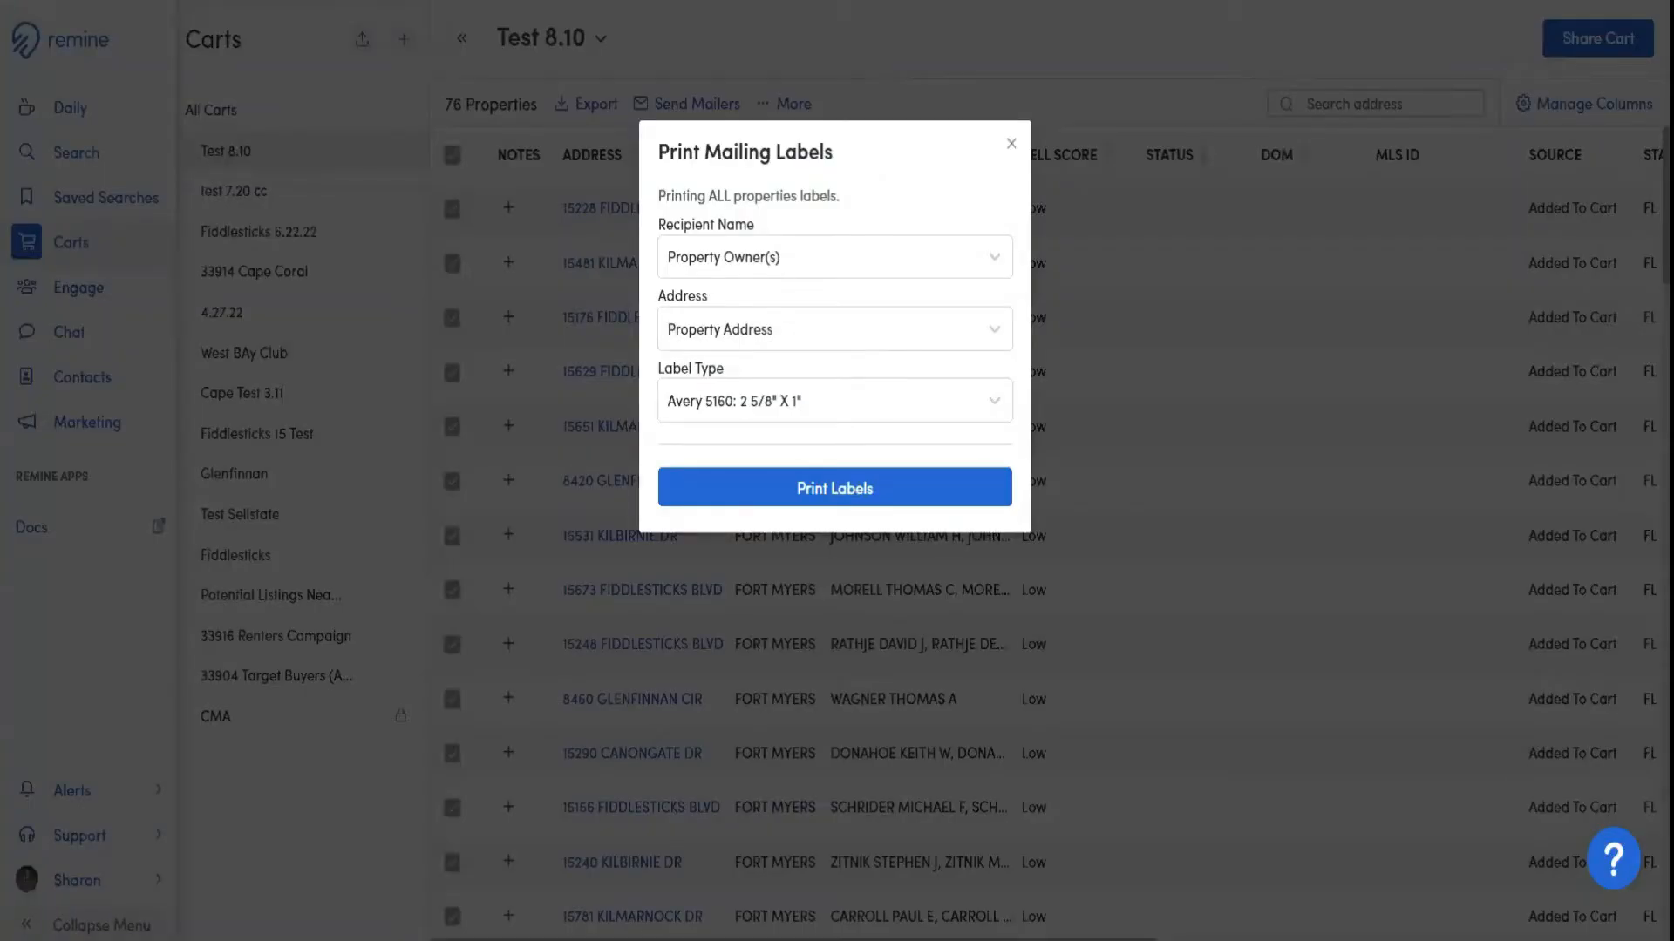
left_click(1011, 145)
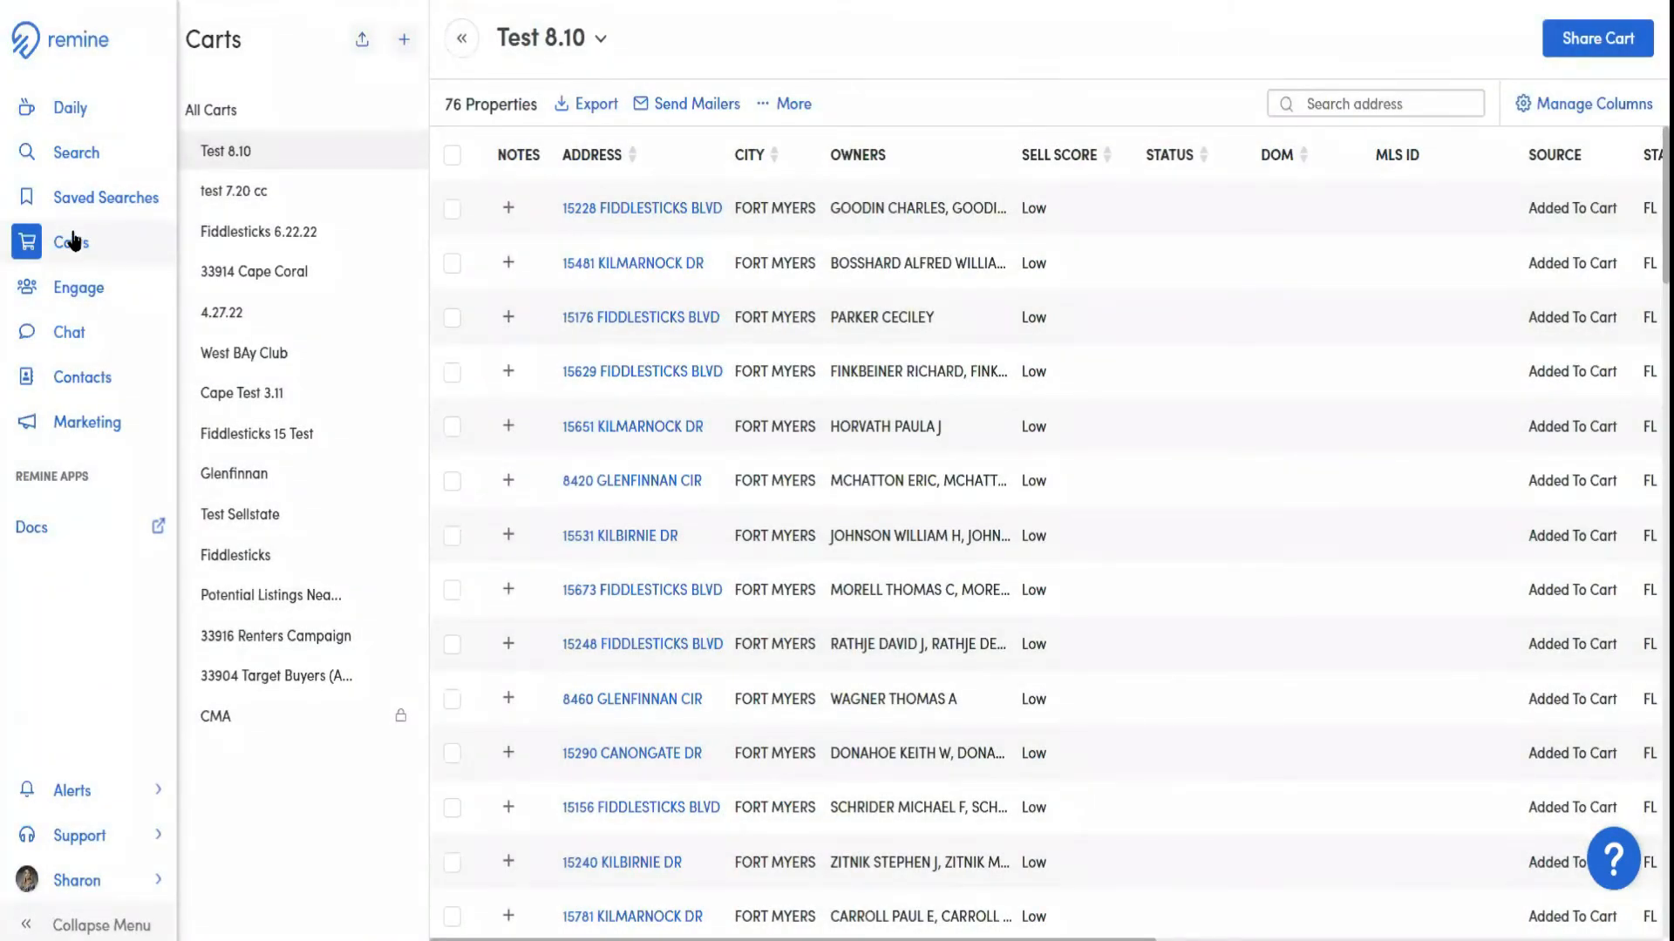
Return to the property search, look up Fiddlesticks Country Club and choose the Country Club, FL city result
left_click(72, 161)
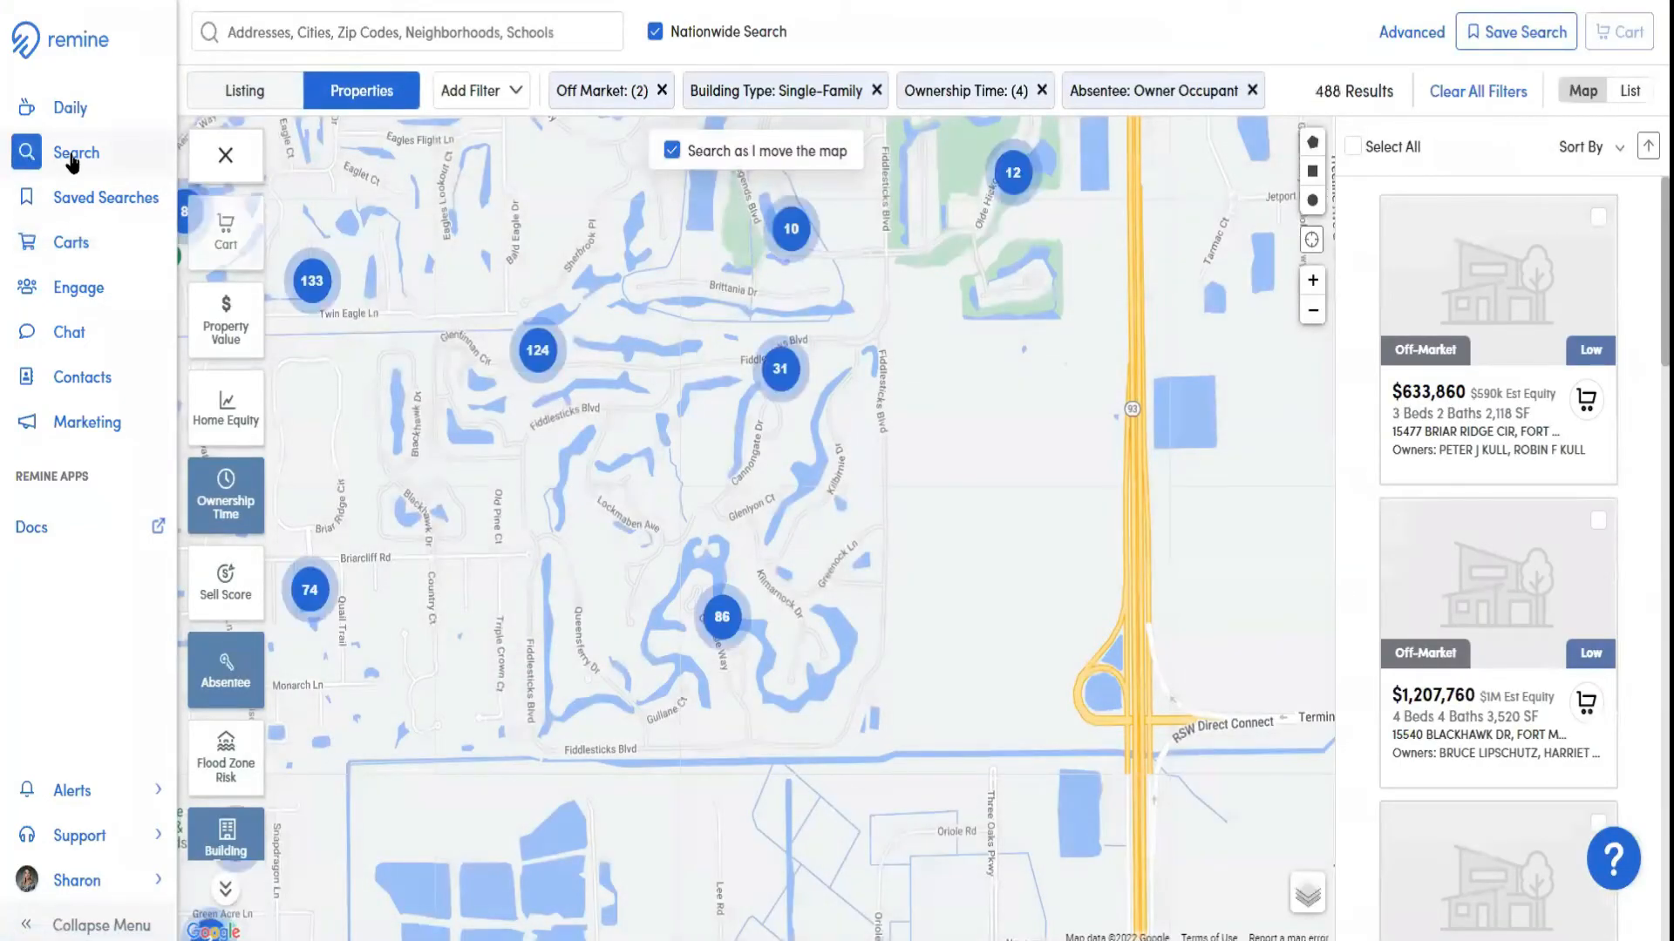
left_click(348, 36)
left_click(367, 195)
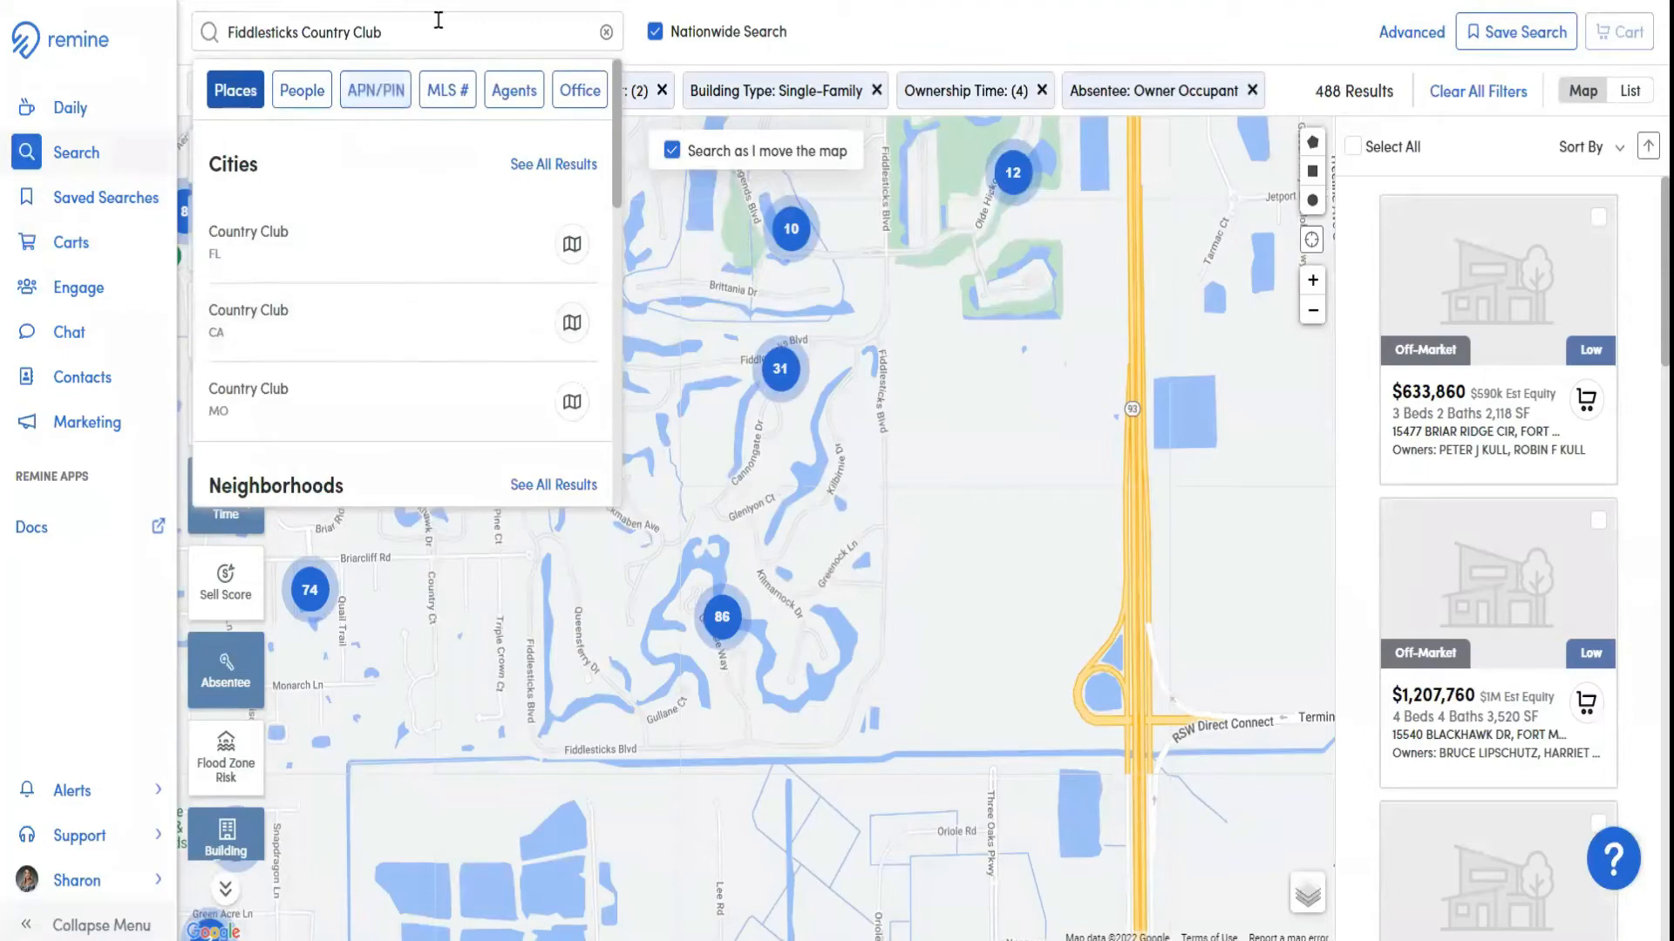
left_click(406, 246)
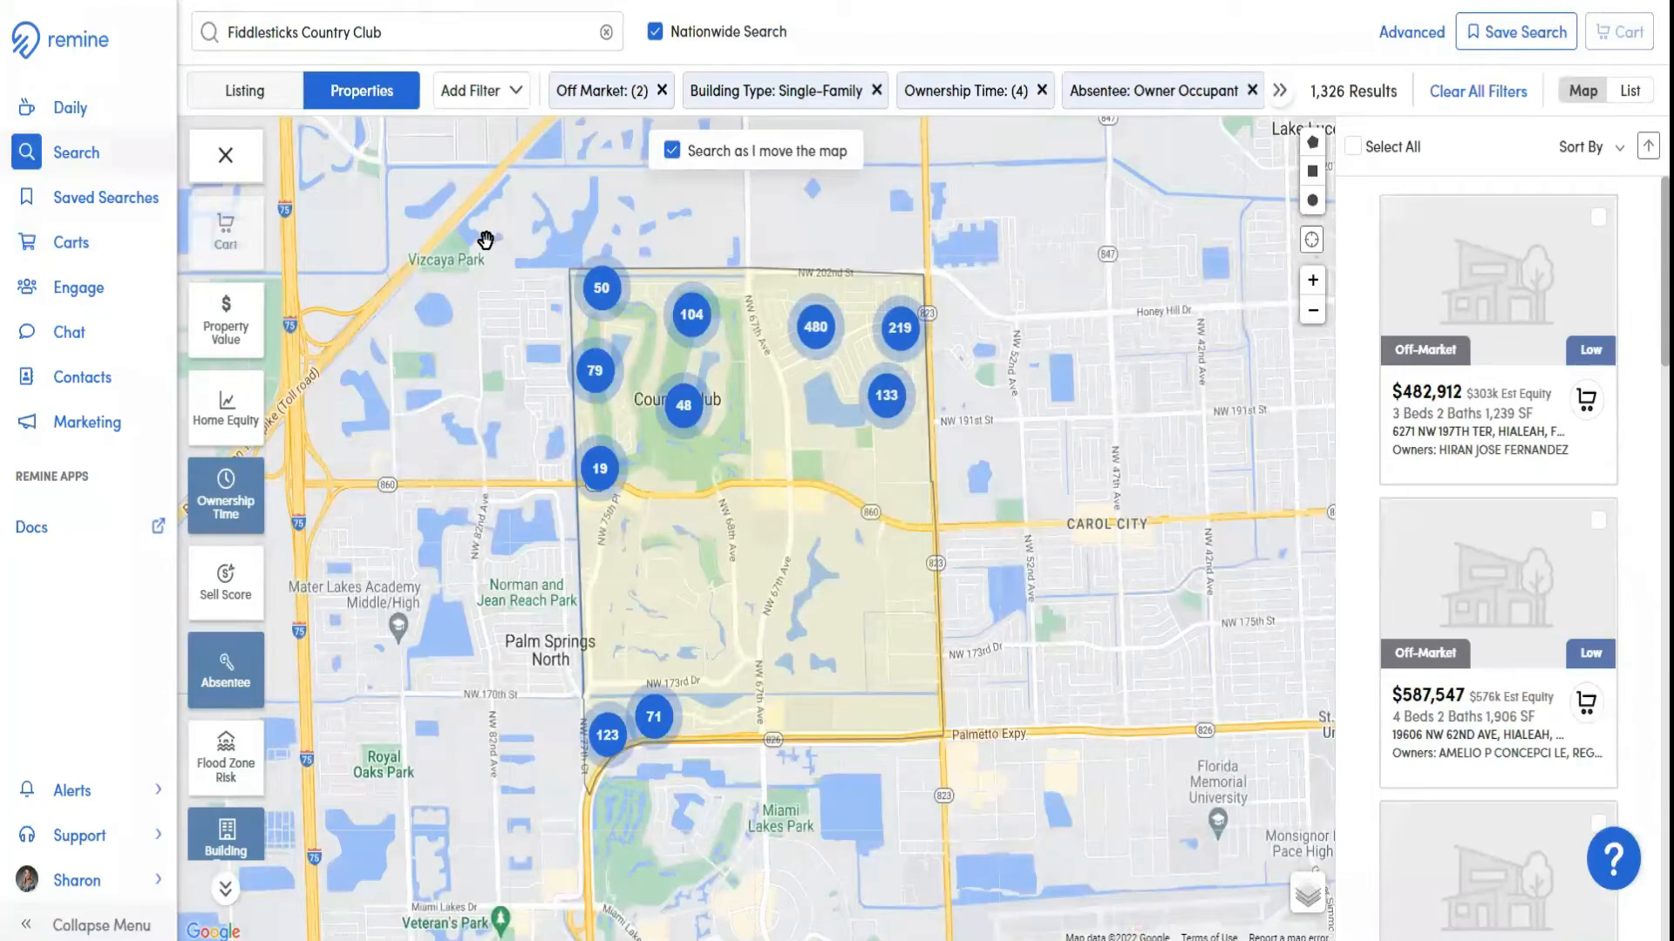
Start saving the current property search and name it Fiddlesticks
left_click(1511, 38)
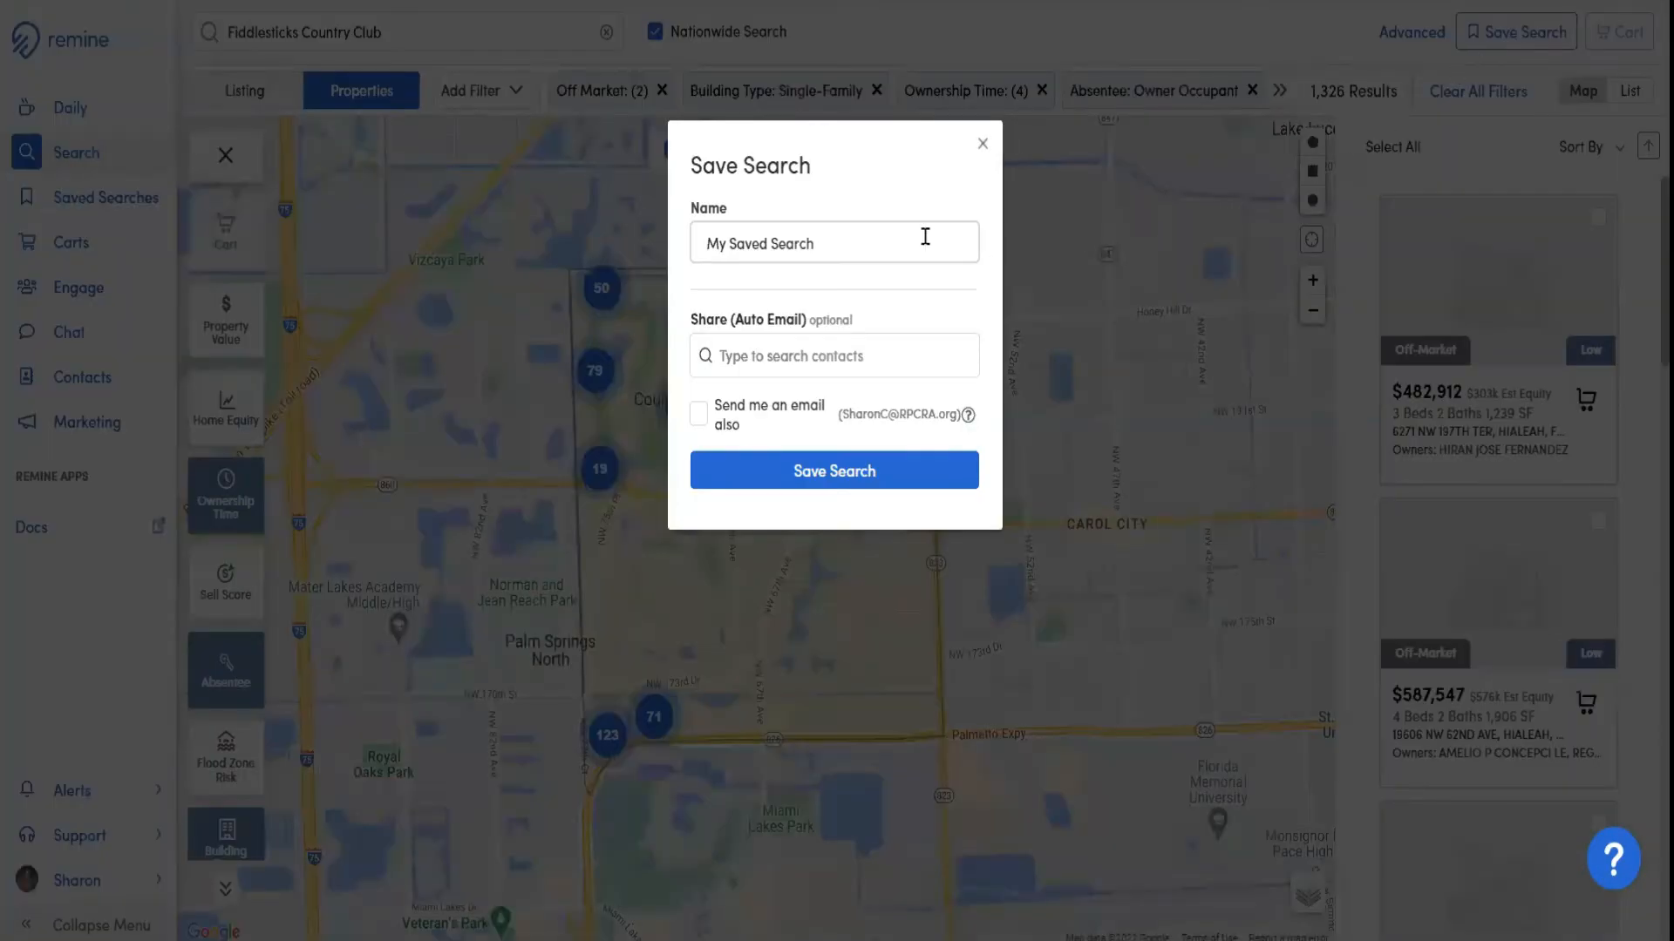
left_click(843, 237)
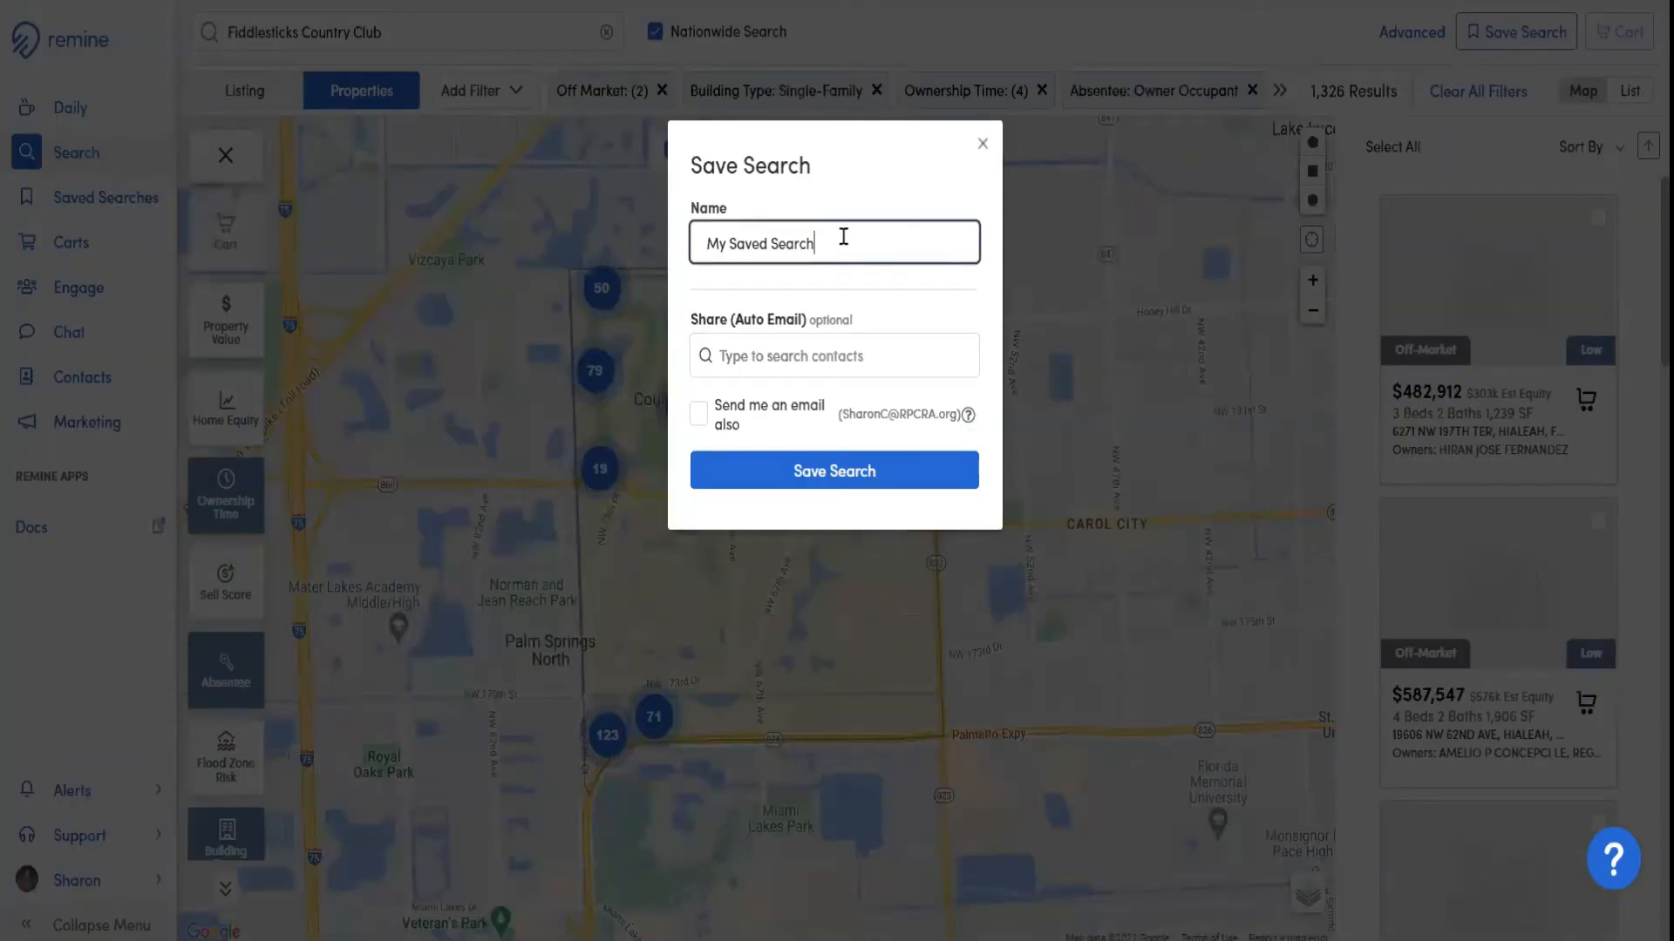
left_click_drag(843, 237, 646, 239)
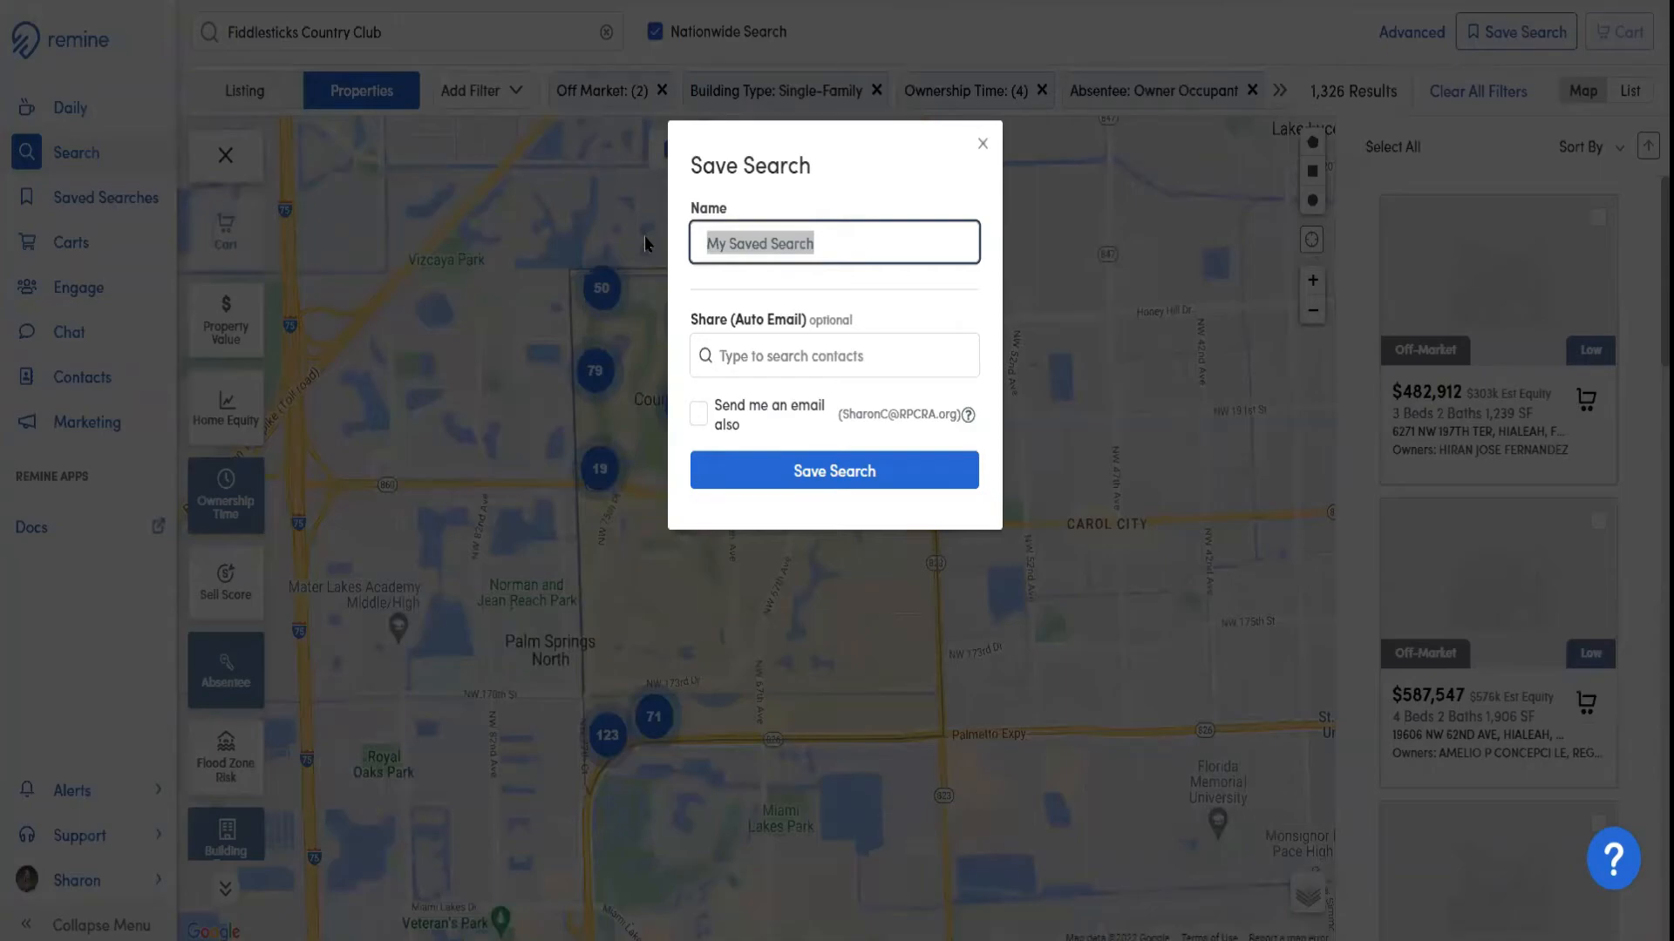
type("Fidl")
key("BackSpace")
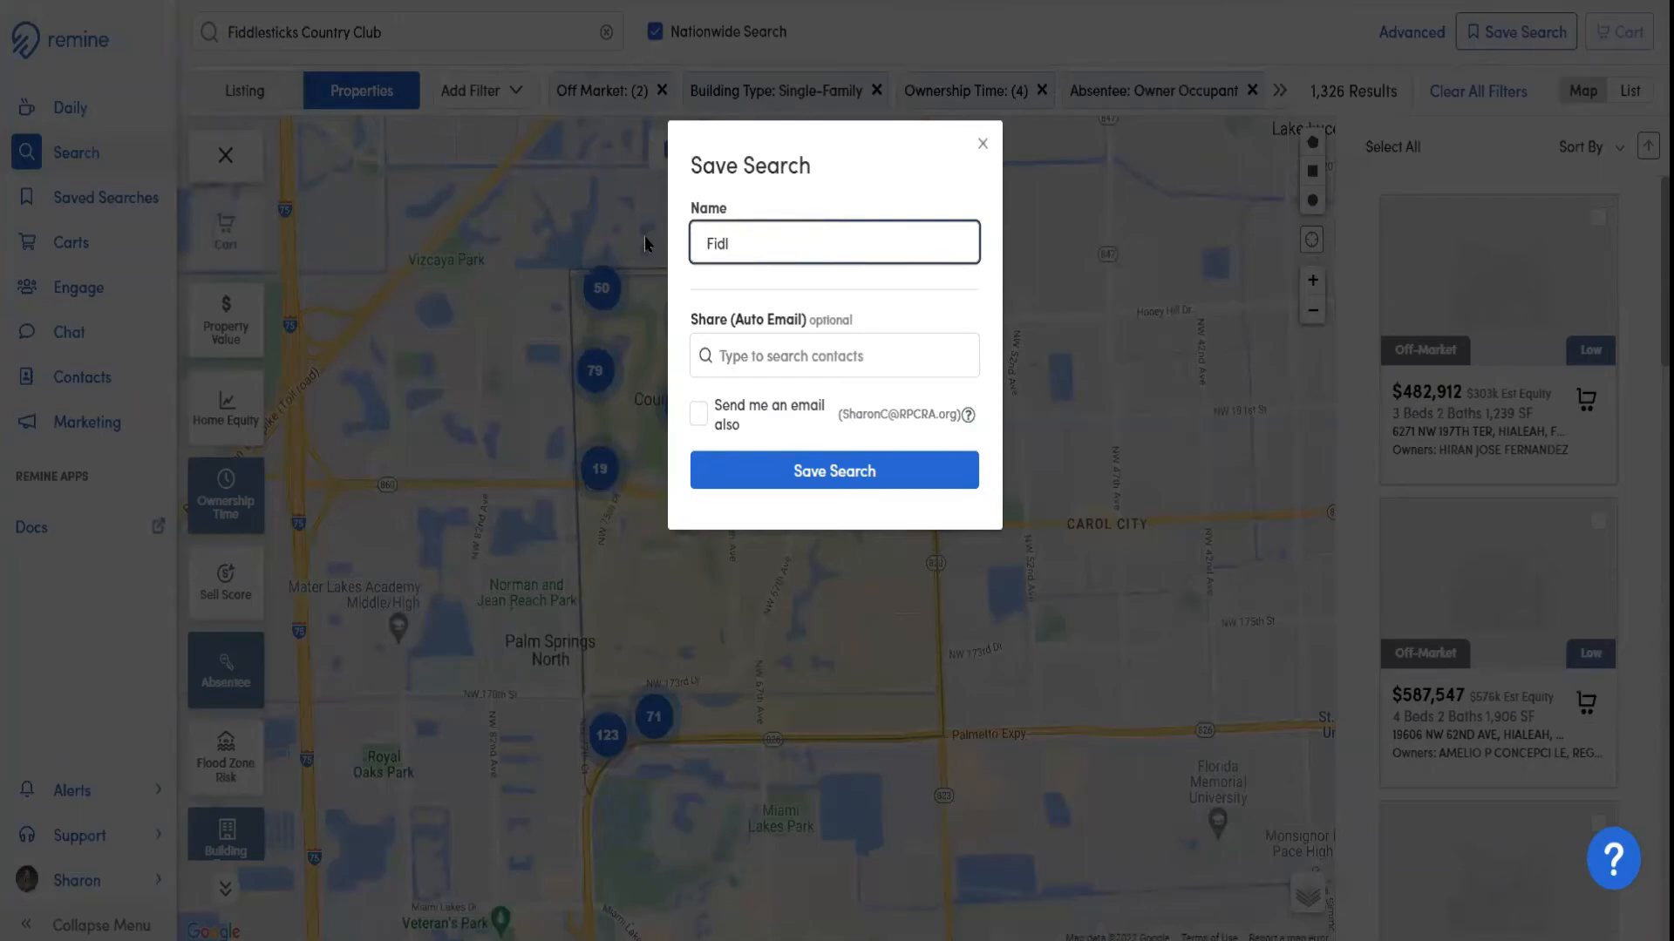
type("dlesticks")
Review the contact sharing and self-email options, leave both unset, and save the search
left_click(844, 353)
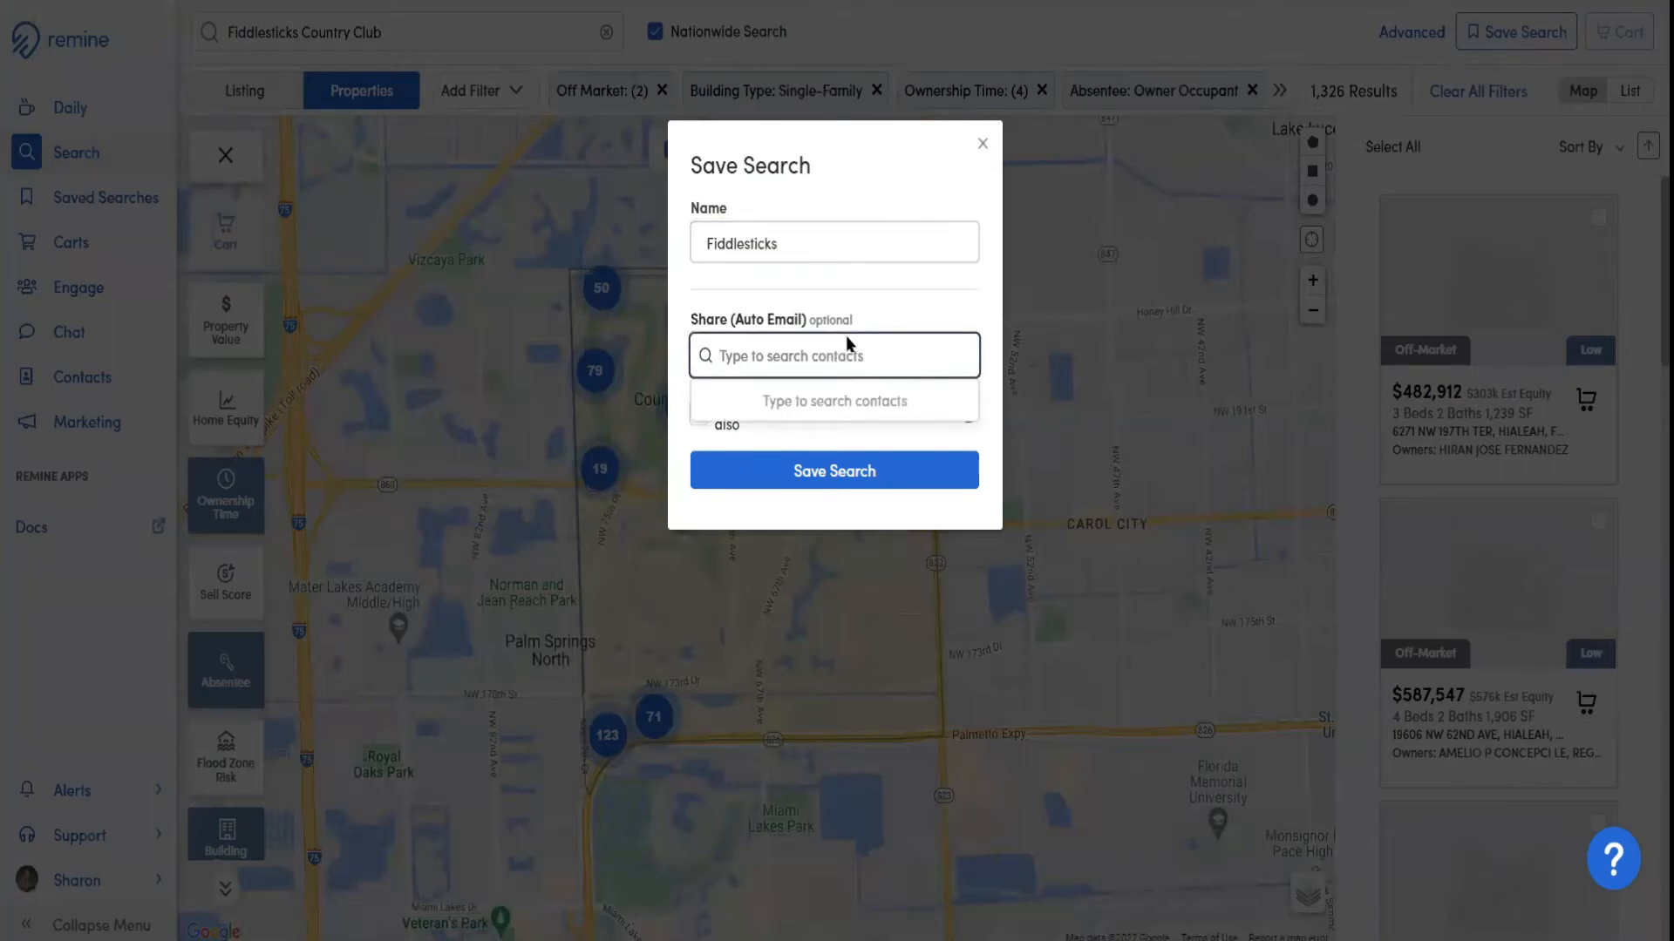
left_click(869, 309)
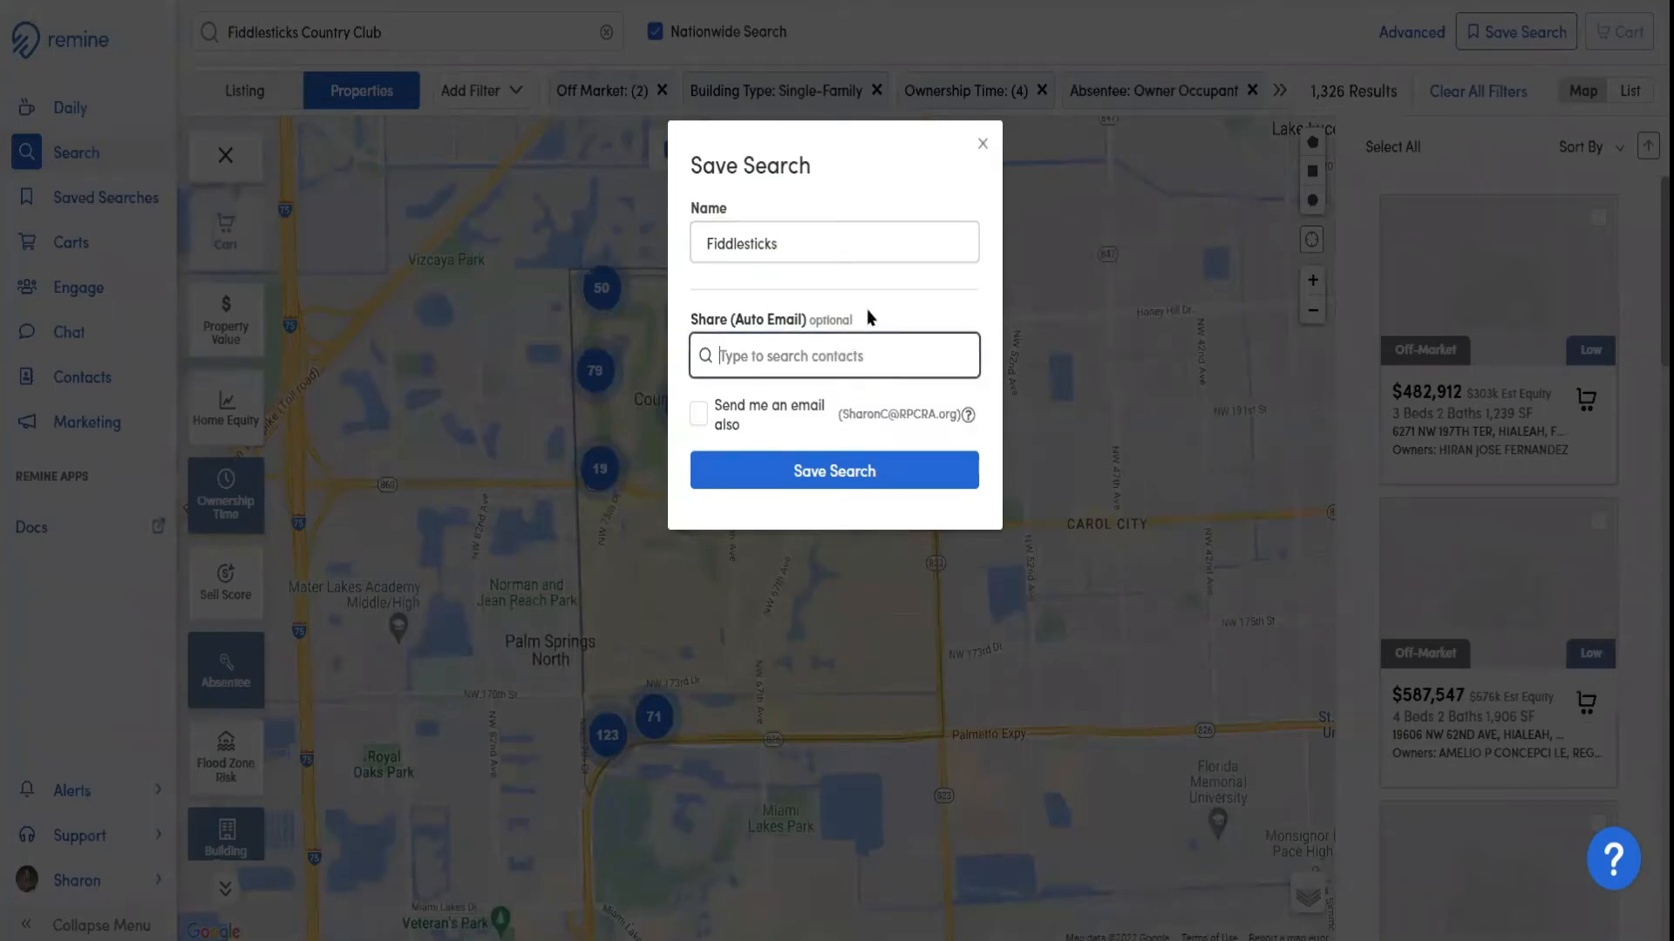
left_click(698, 416)
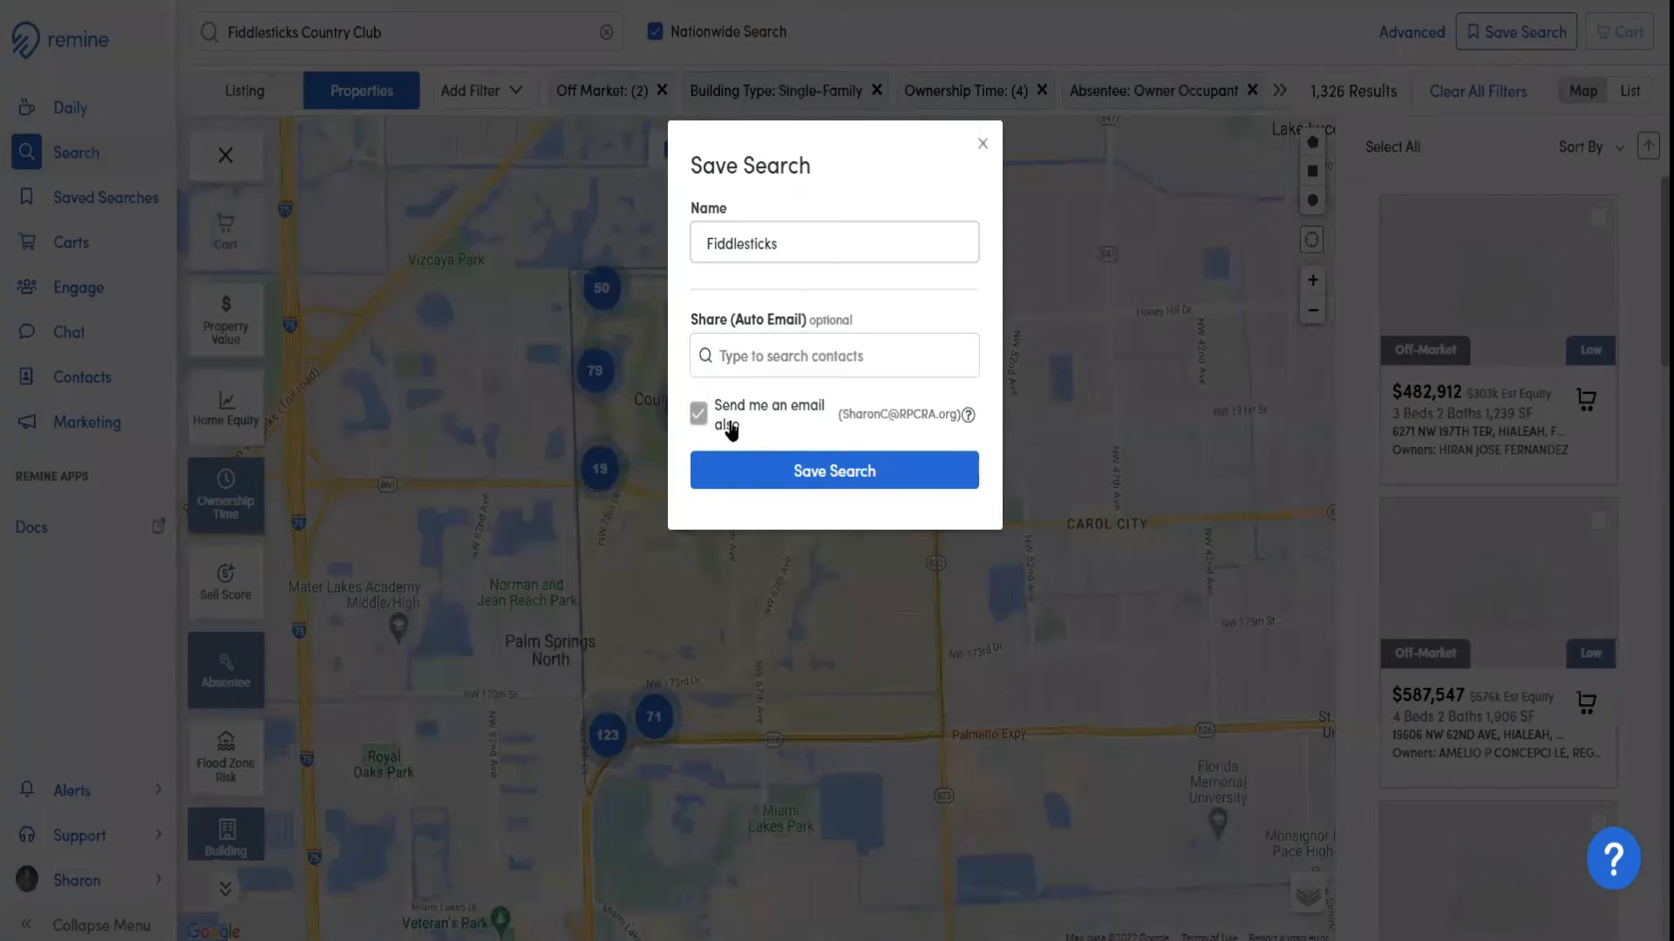
left_click(698, 415)
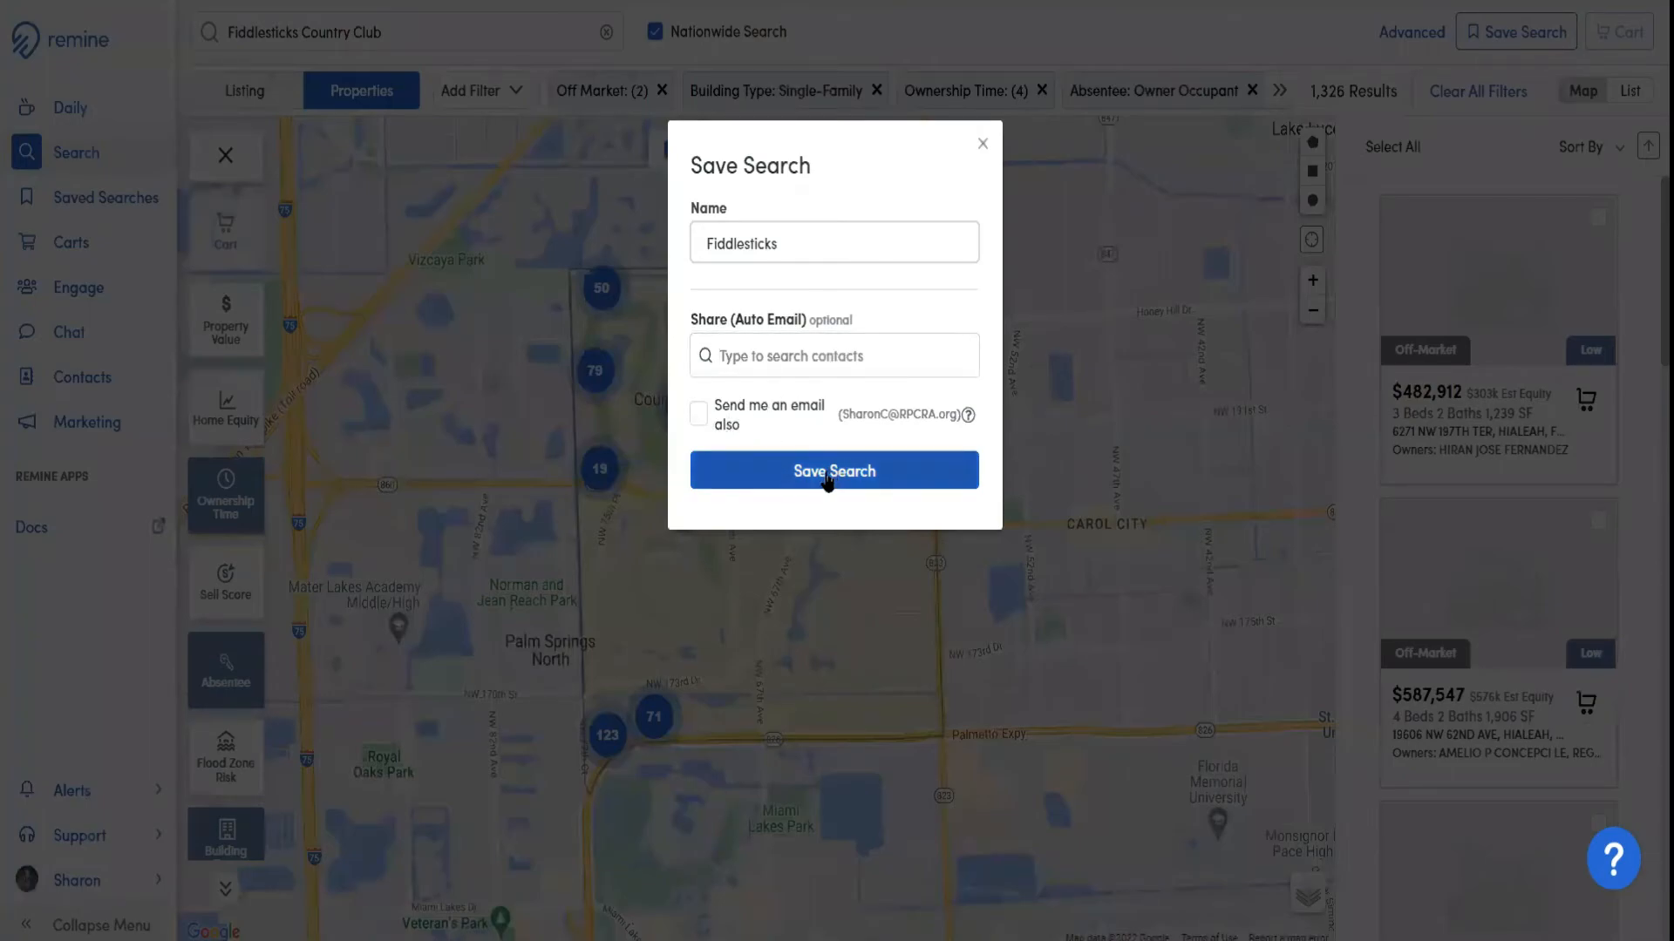
left_click(827, 481)
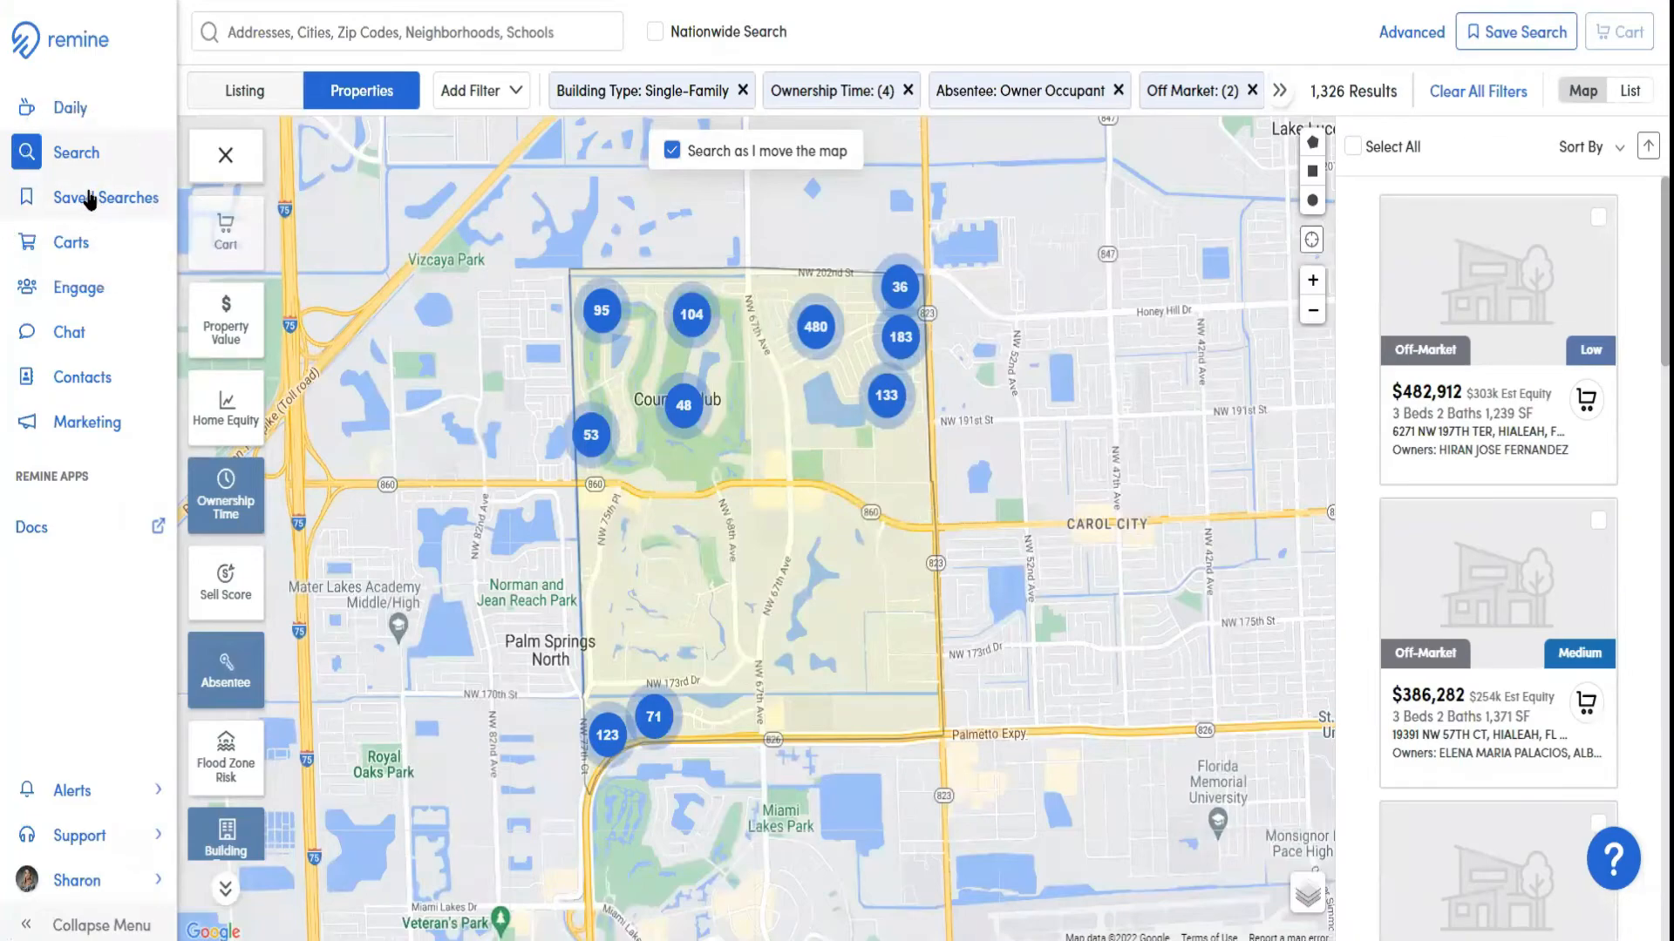
Review the saved searches with their email frequencies and sharing options, and return to the property search
left_click(88, 197)
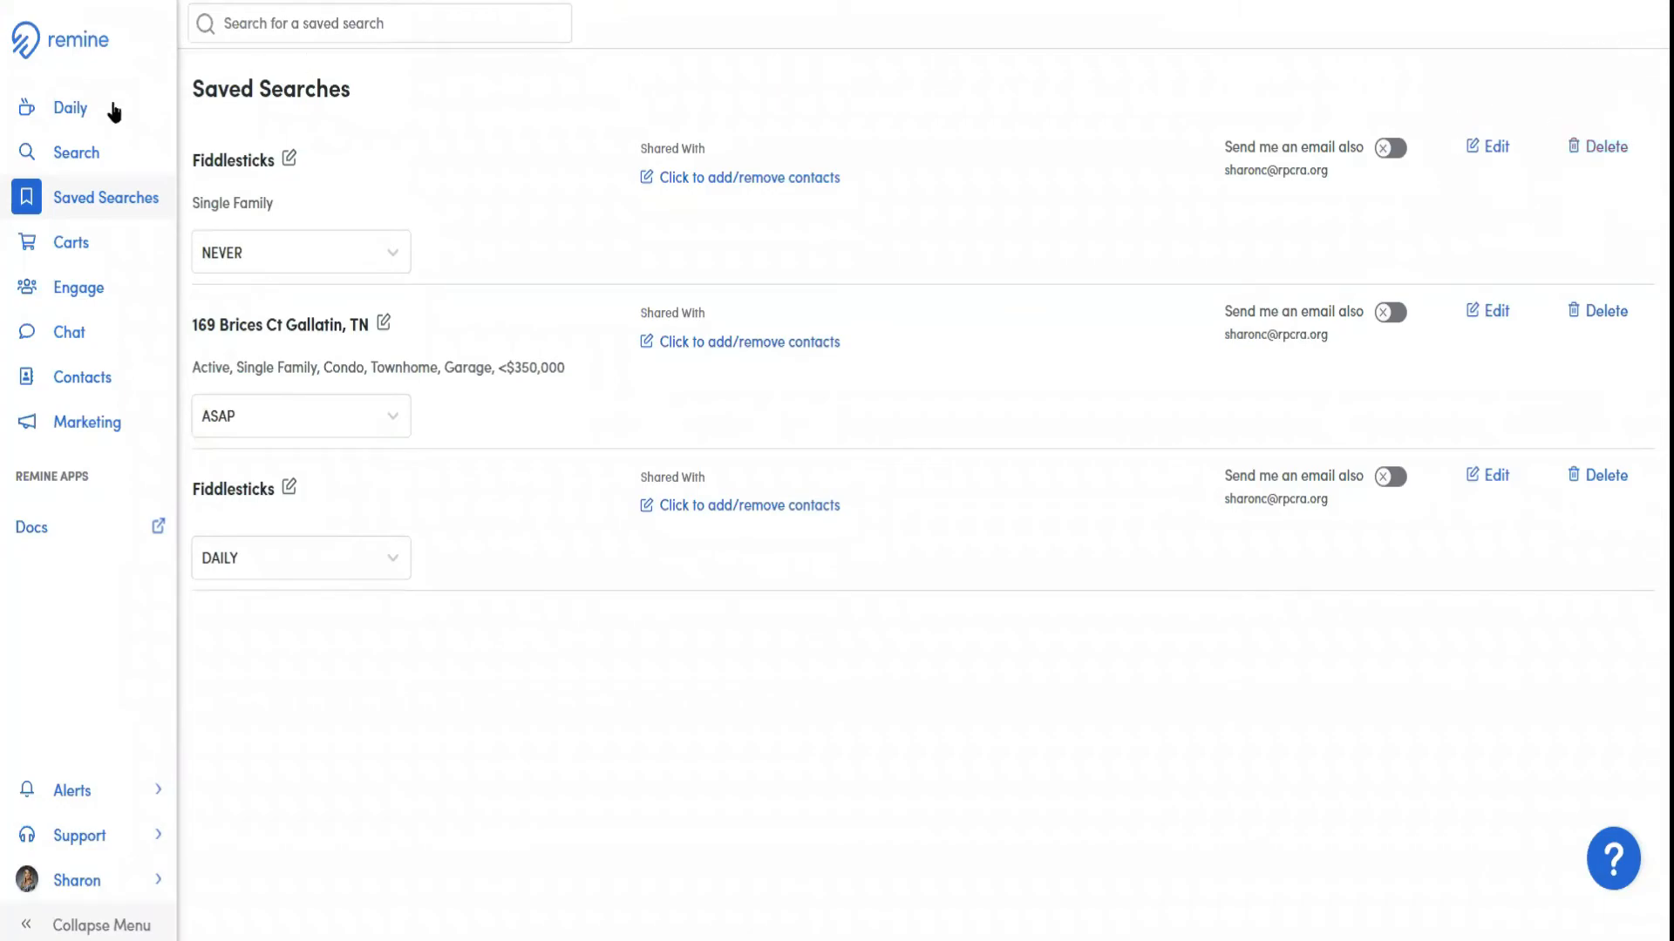
left_click(74, 150)
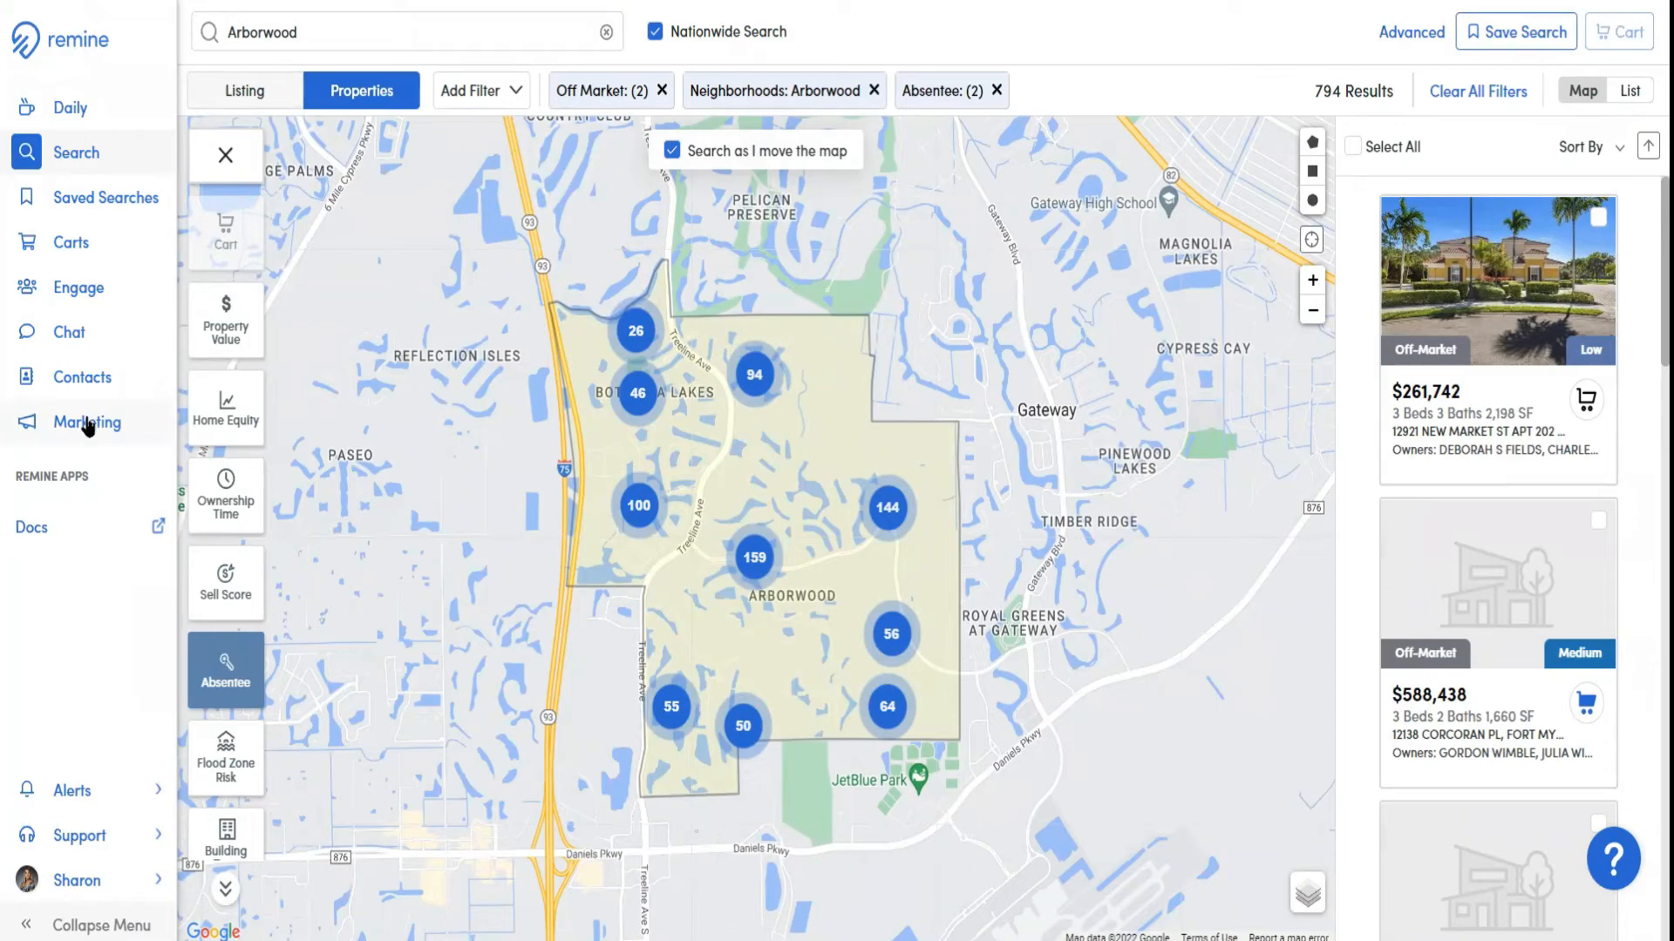
Check the Campaign Status choices in the Marketing section and start a Digital Marketing program
left_click(87, 424)
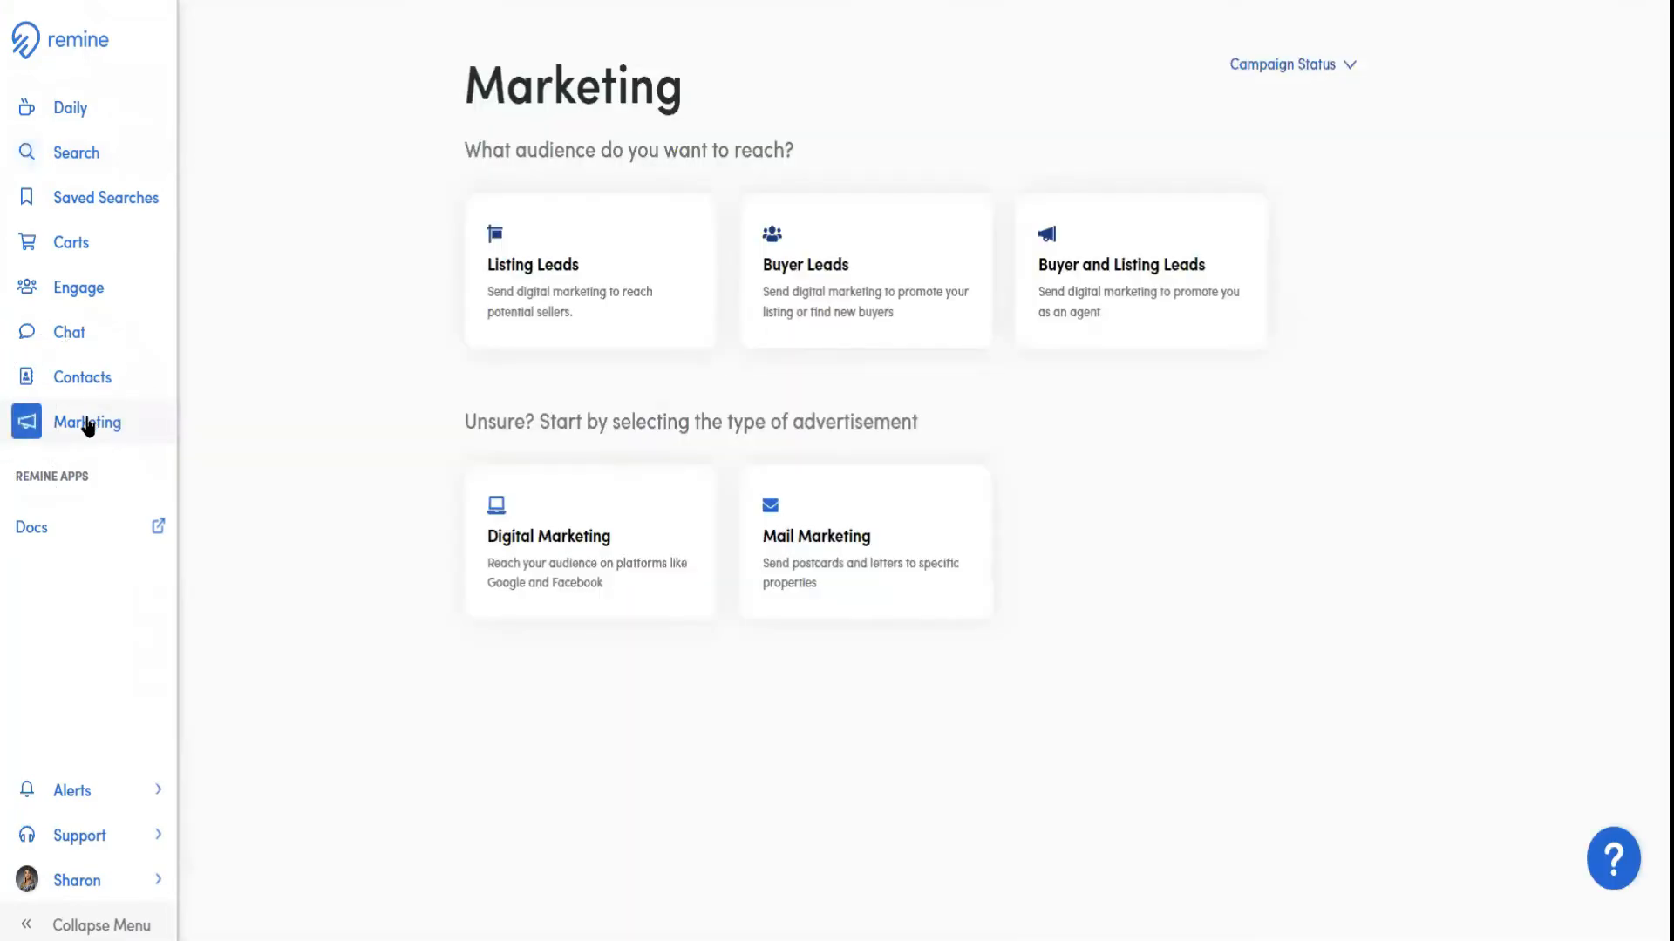
left_click(1339, 65)
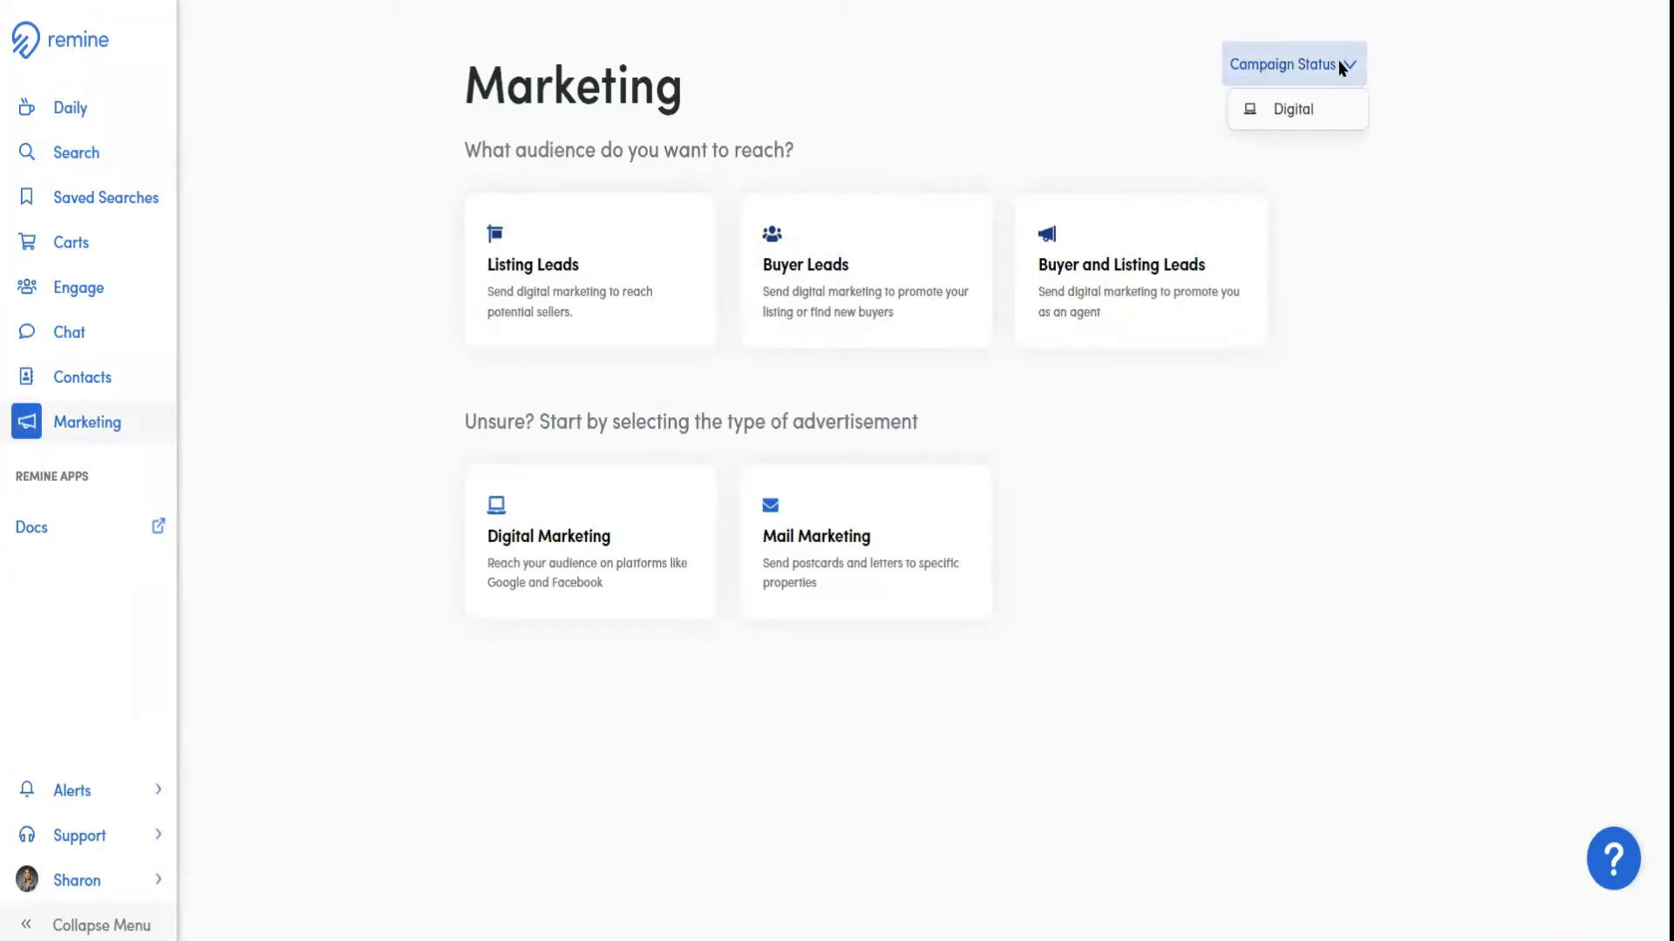
left_click(1340, 67)
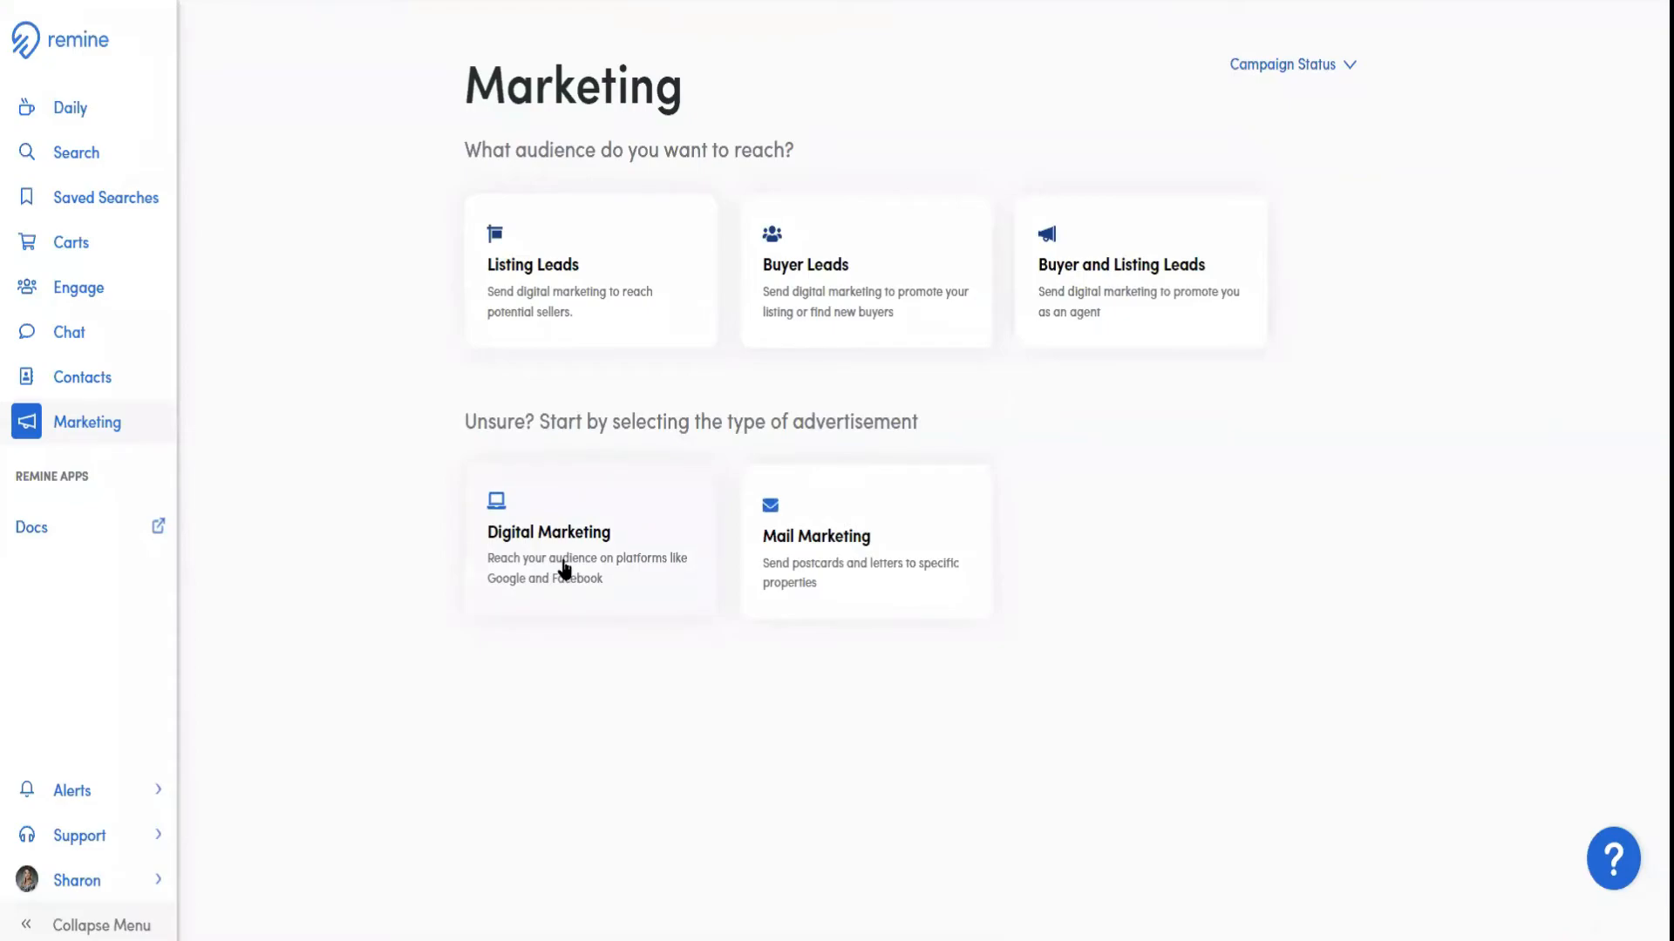
left_click(513, 544)
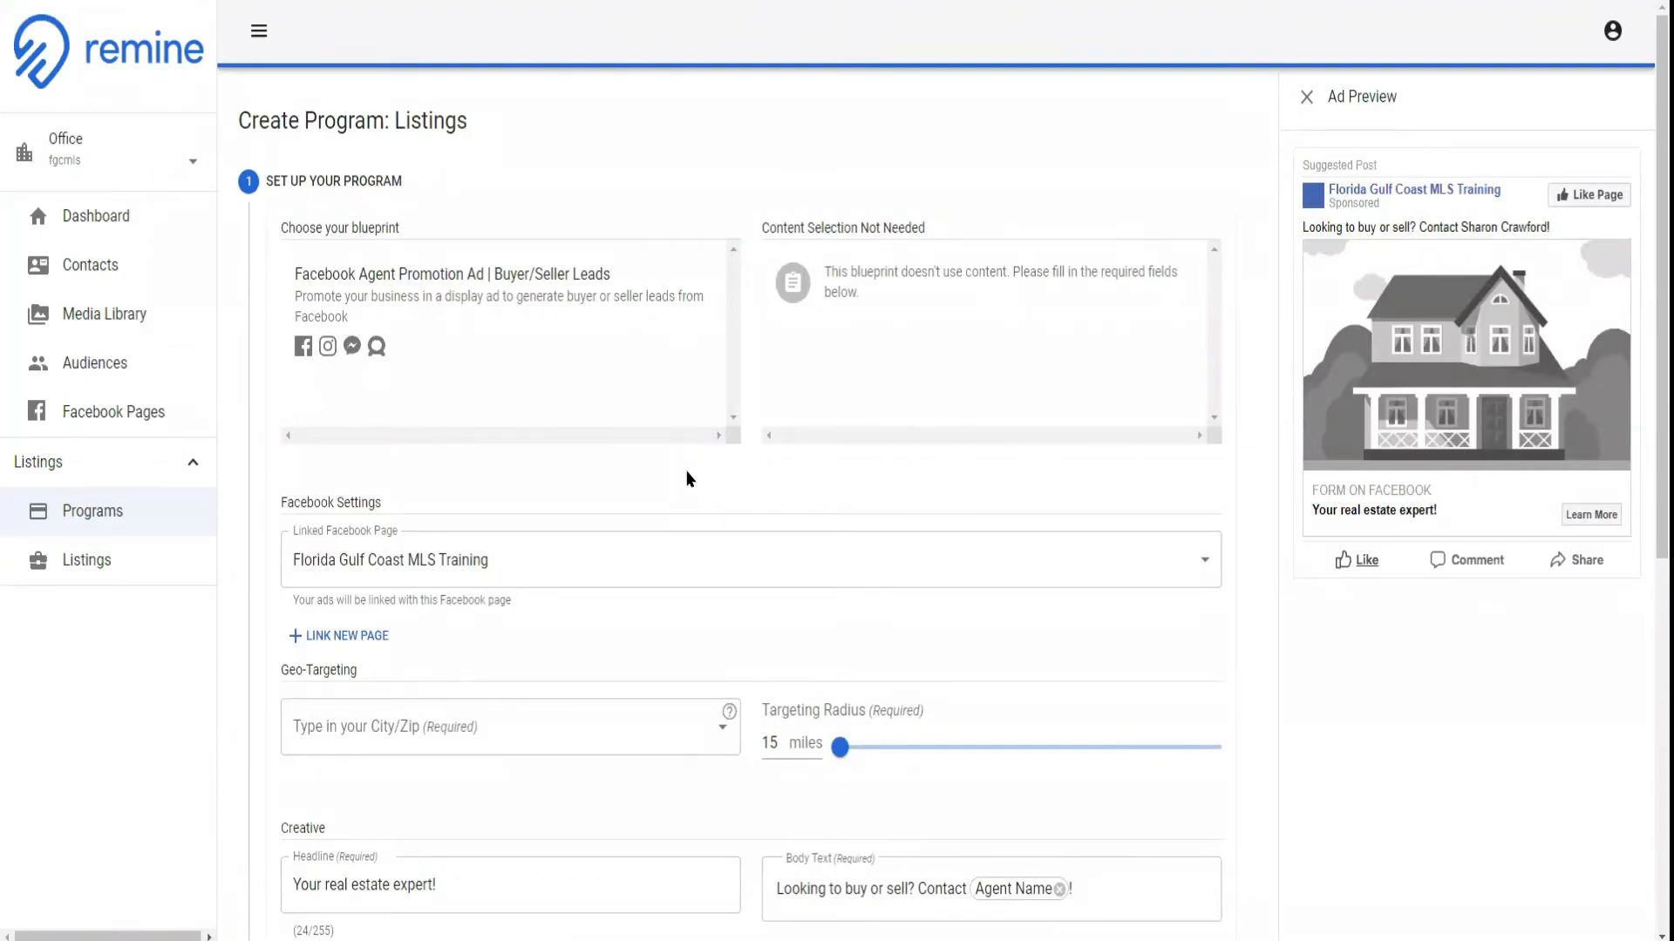
Examine the program setup form from the blueprint and Facebook settings down to geo-targeting, creative, landing page and custom audience targeting
scroll(689, 478, "down", 2)
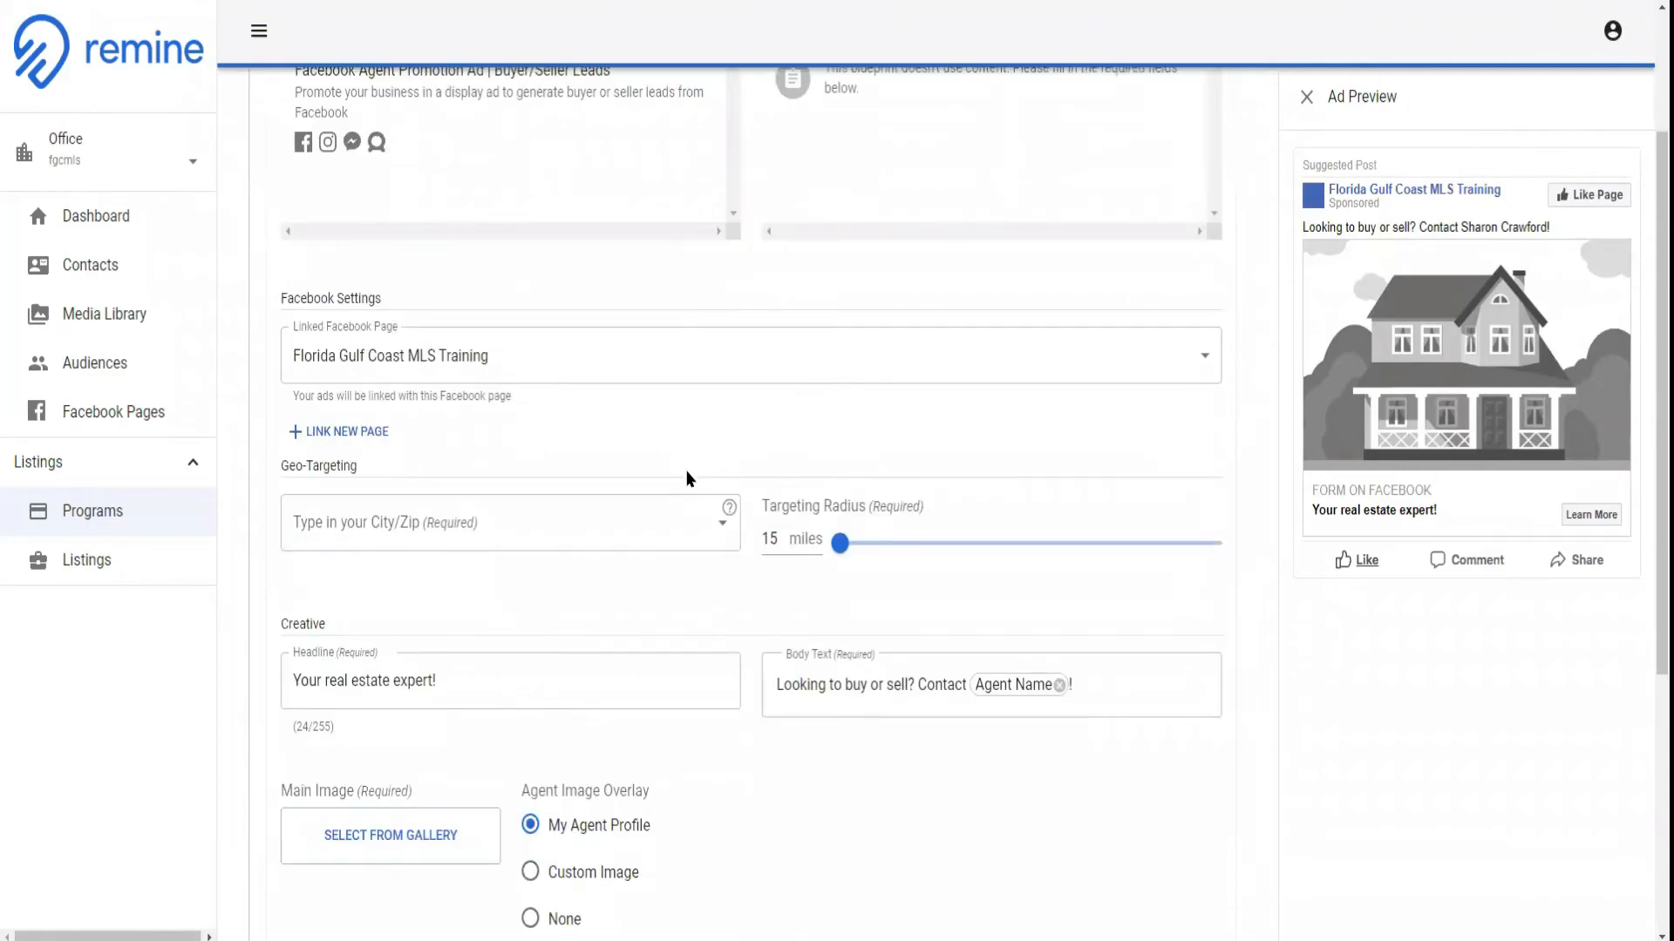
scroll(689, 479, "up", 2)
scroll(689, 479, "down", 3)
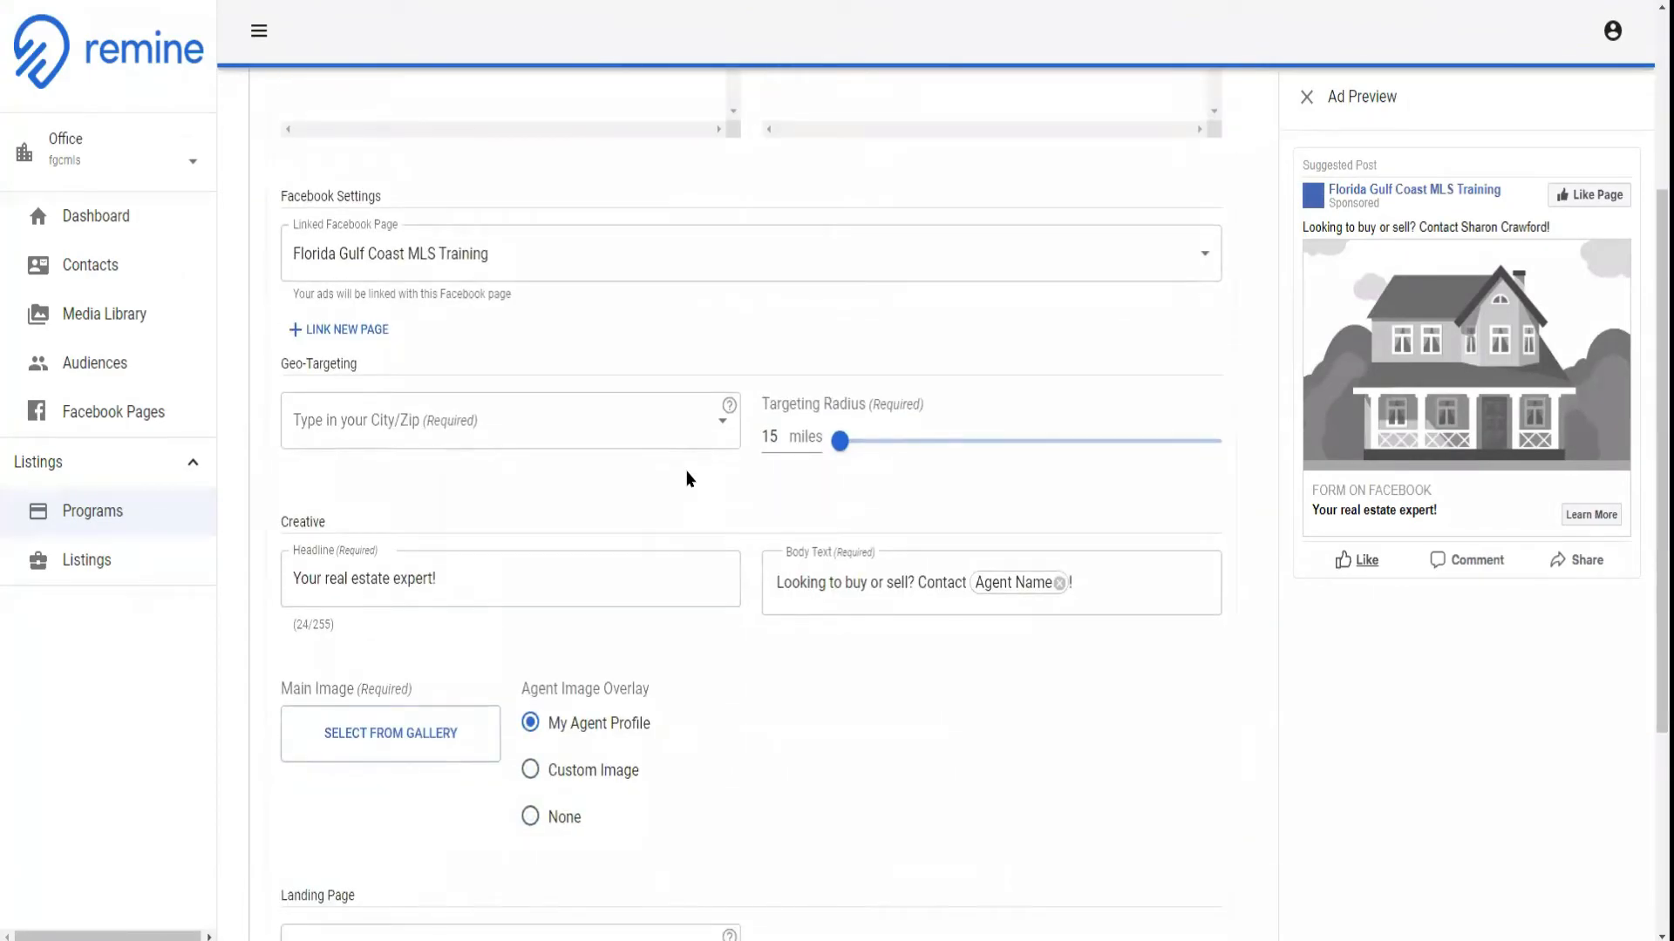
scroll(489, 452, "down", 2)
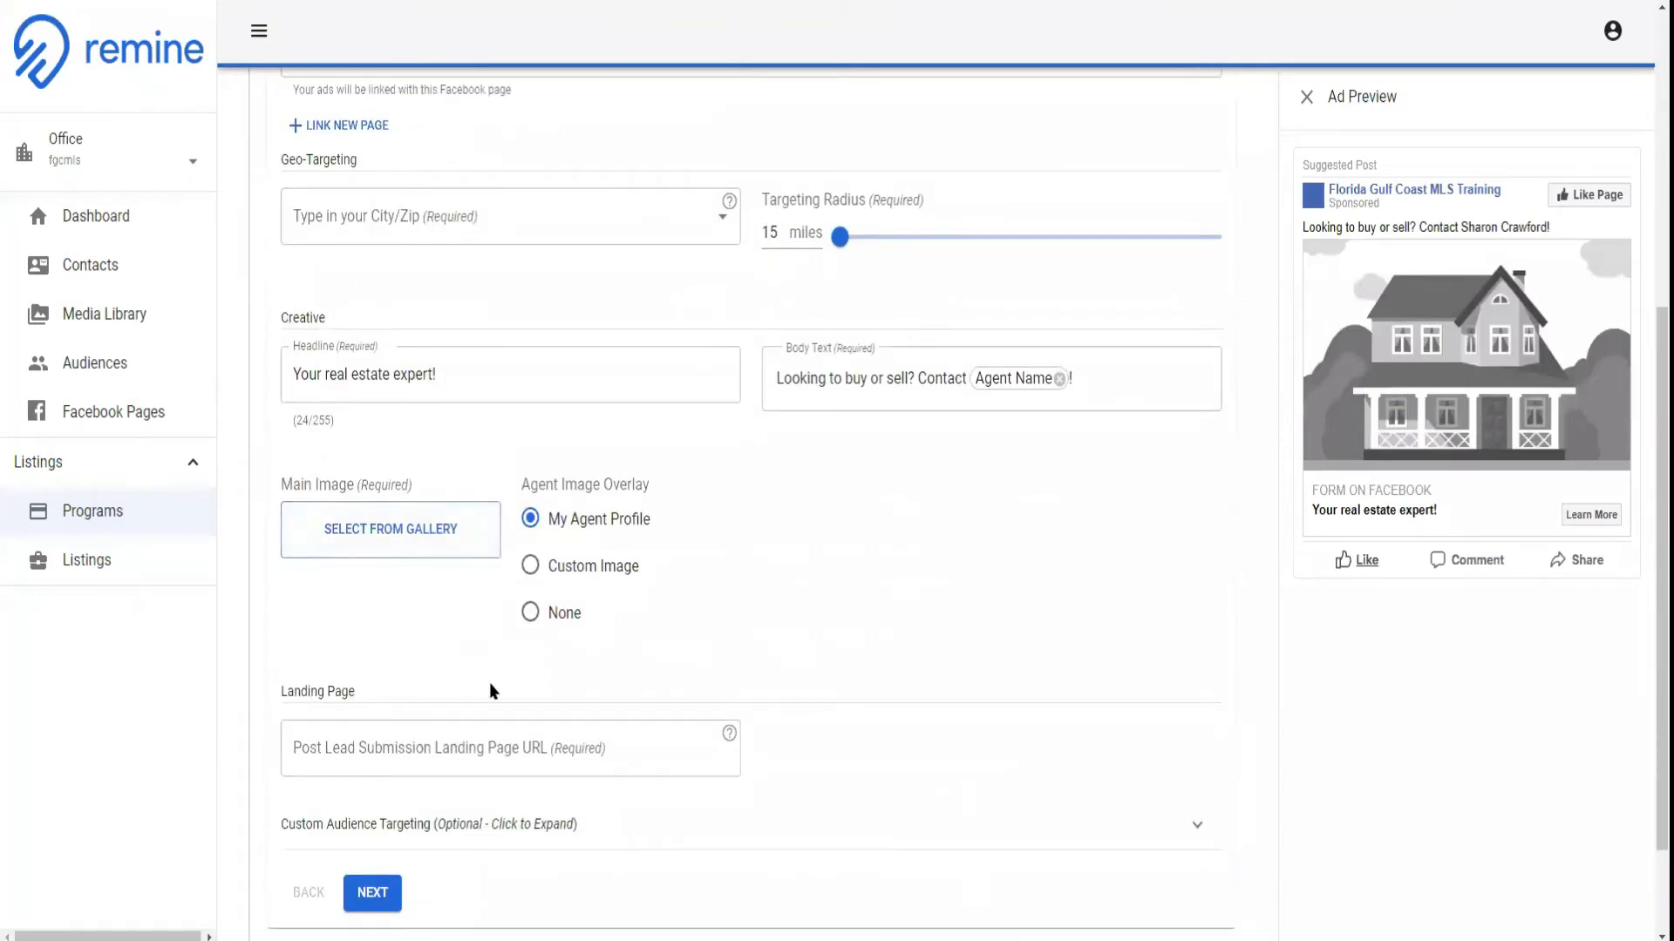
scroll(503, 464, "up", 1)
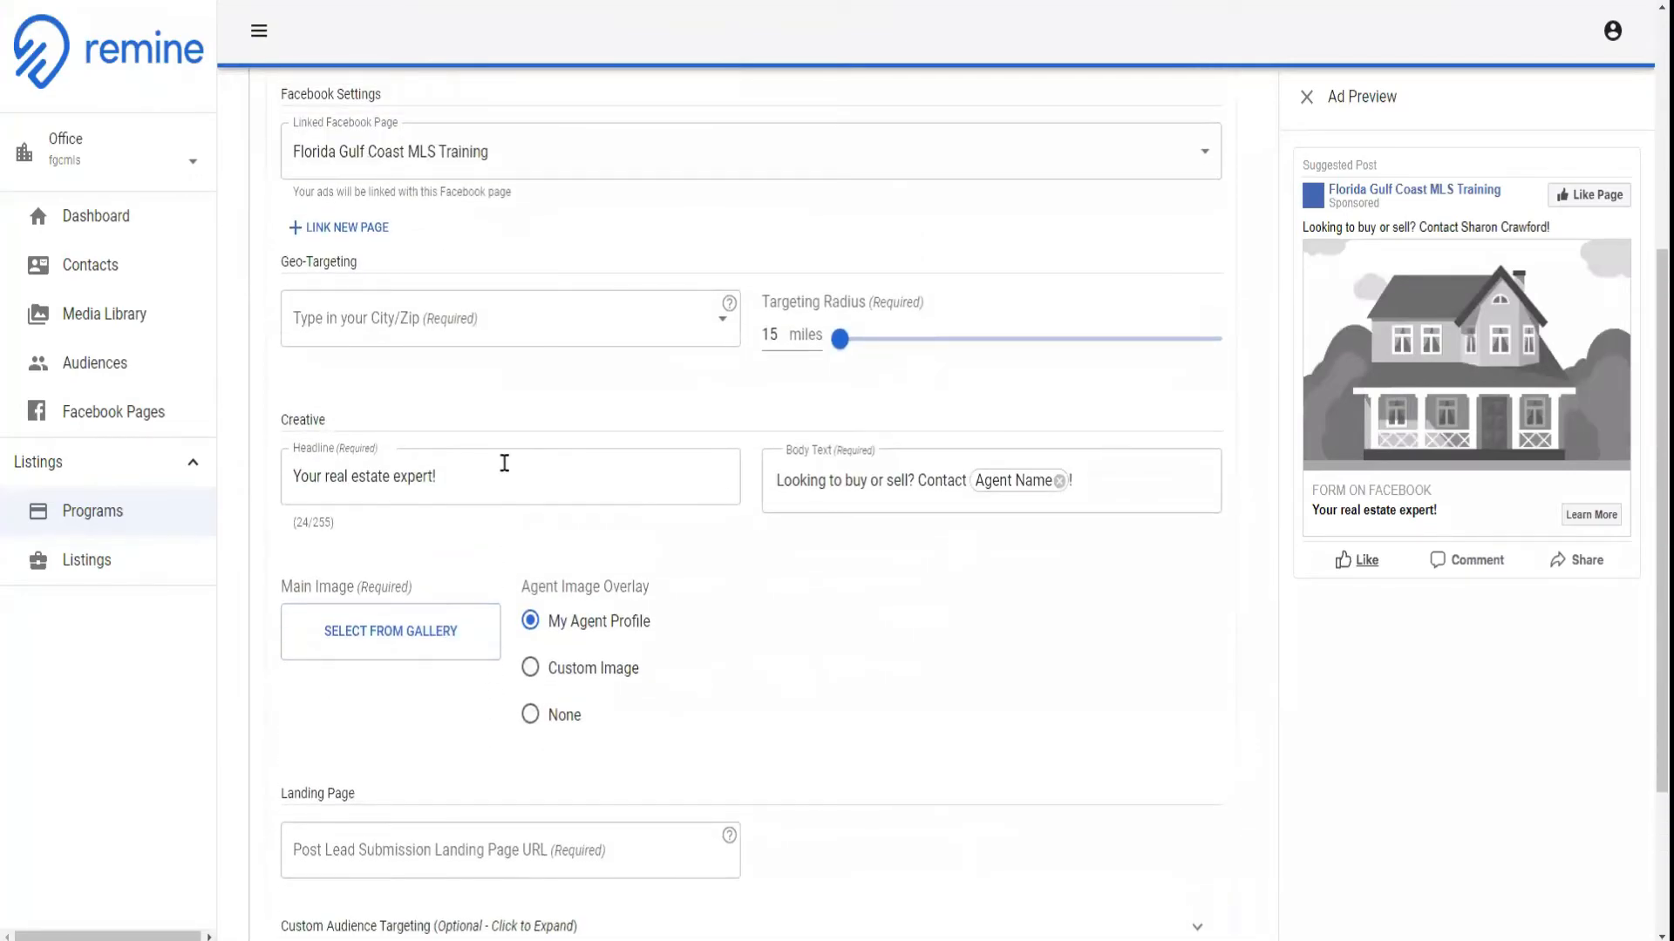
scroll(500, 357, "up", 2)
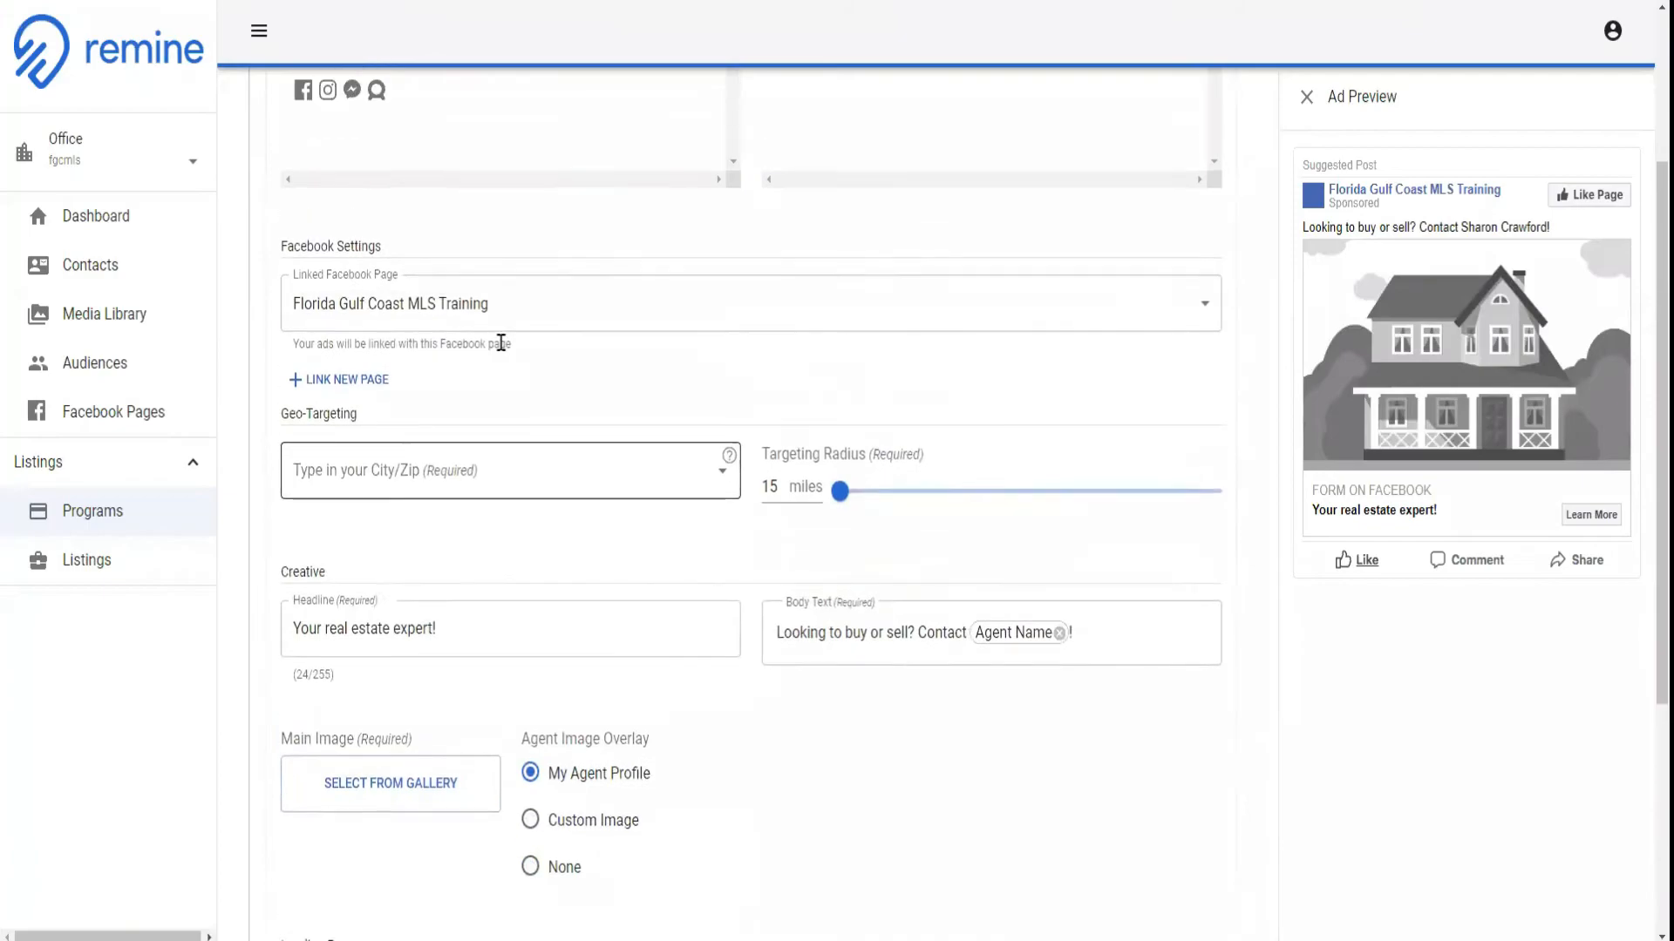
scroll(501, 342, "up", 3)
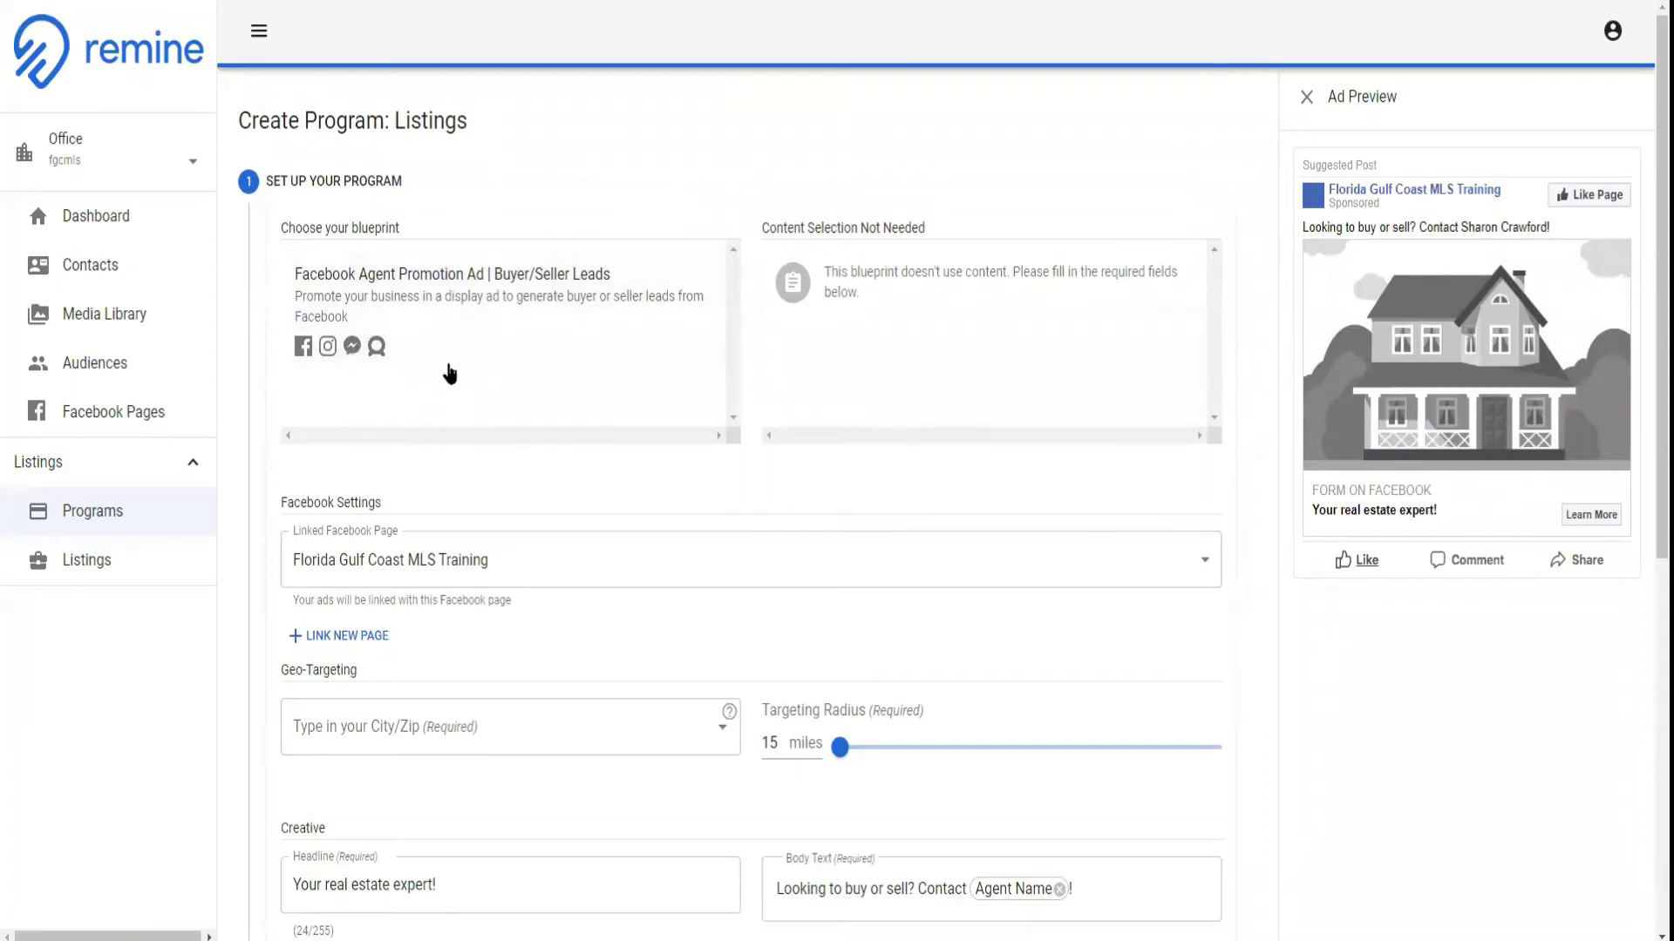
Check the Linked Facebook Page choices, keeping Florida Gulf Coast MLS Training, and look at the option for linking a new page
scroll(437, 422, "down", 1)
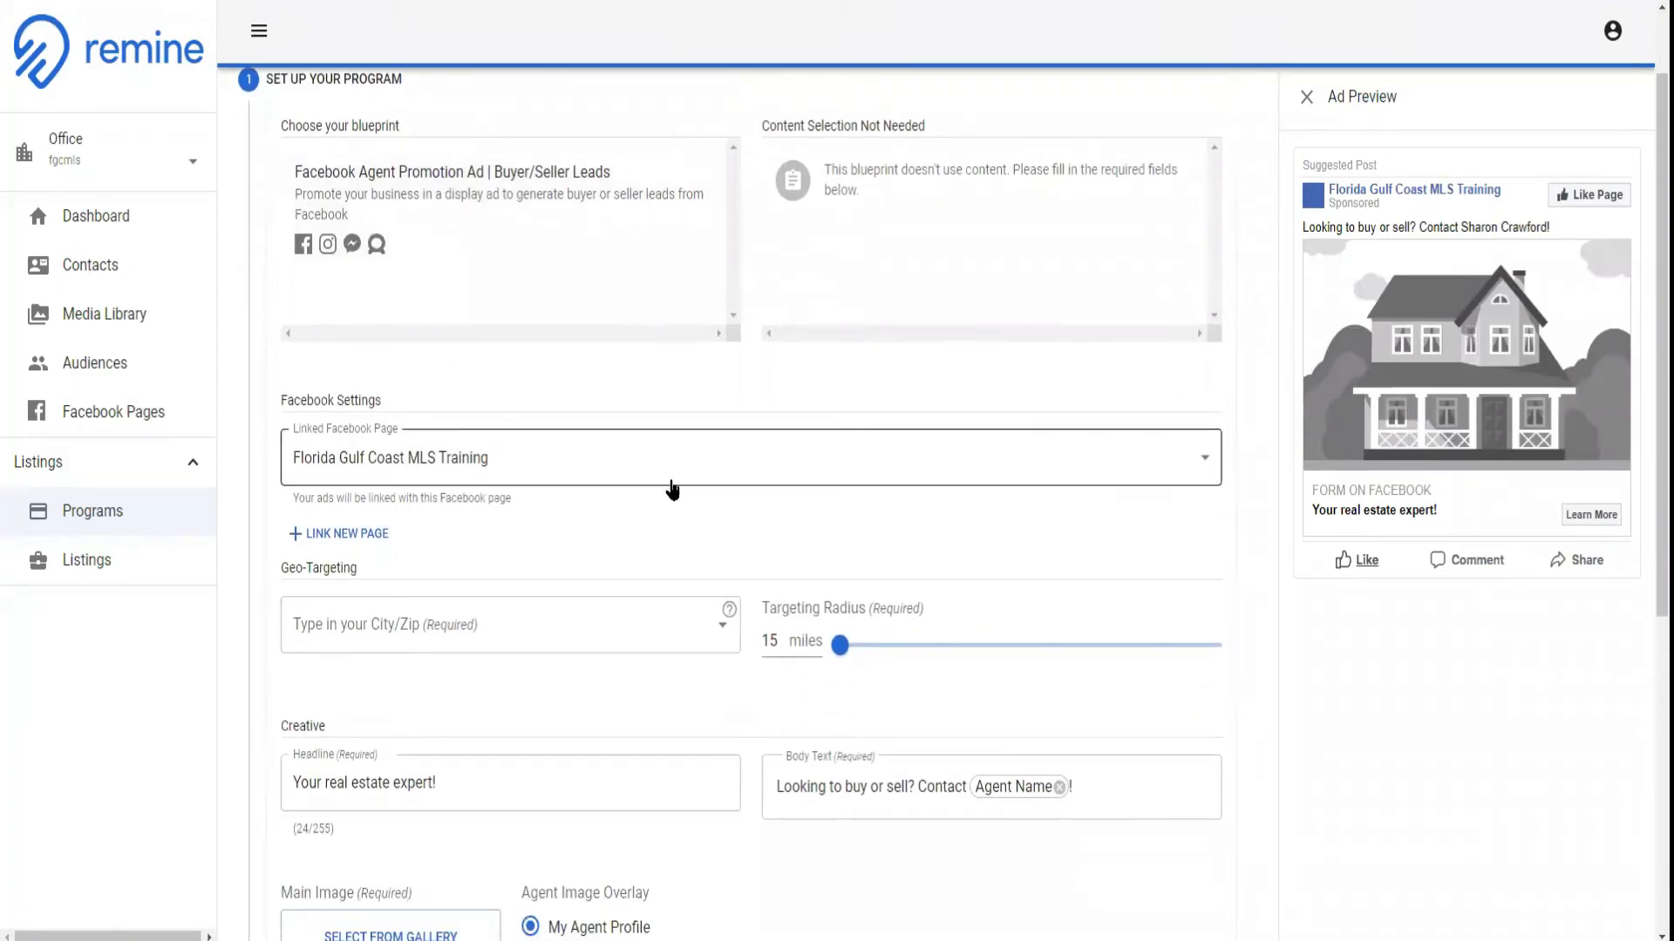
scroll(704, 482, "down", 1)
left_click(635, 367)
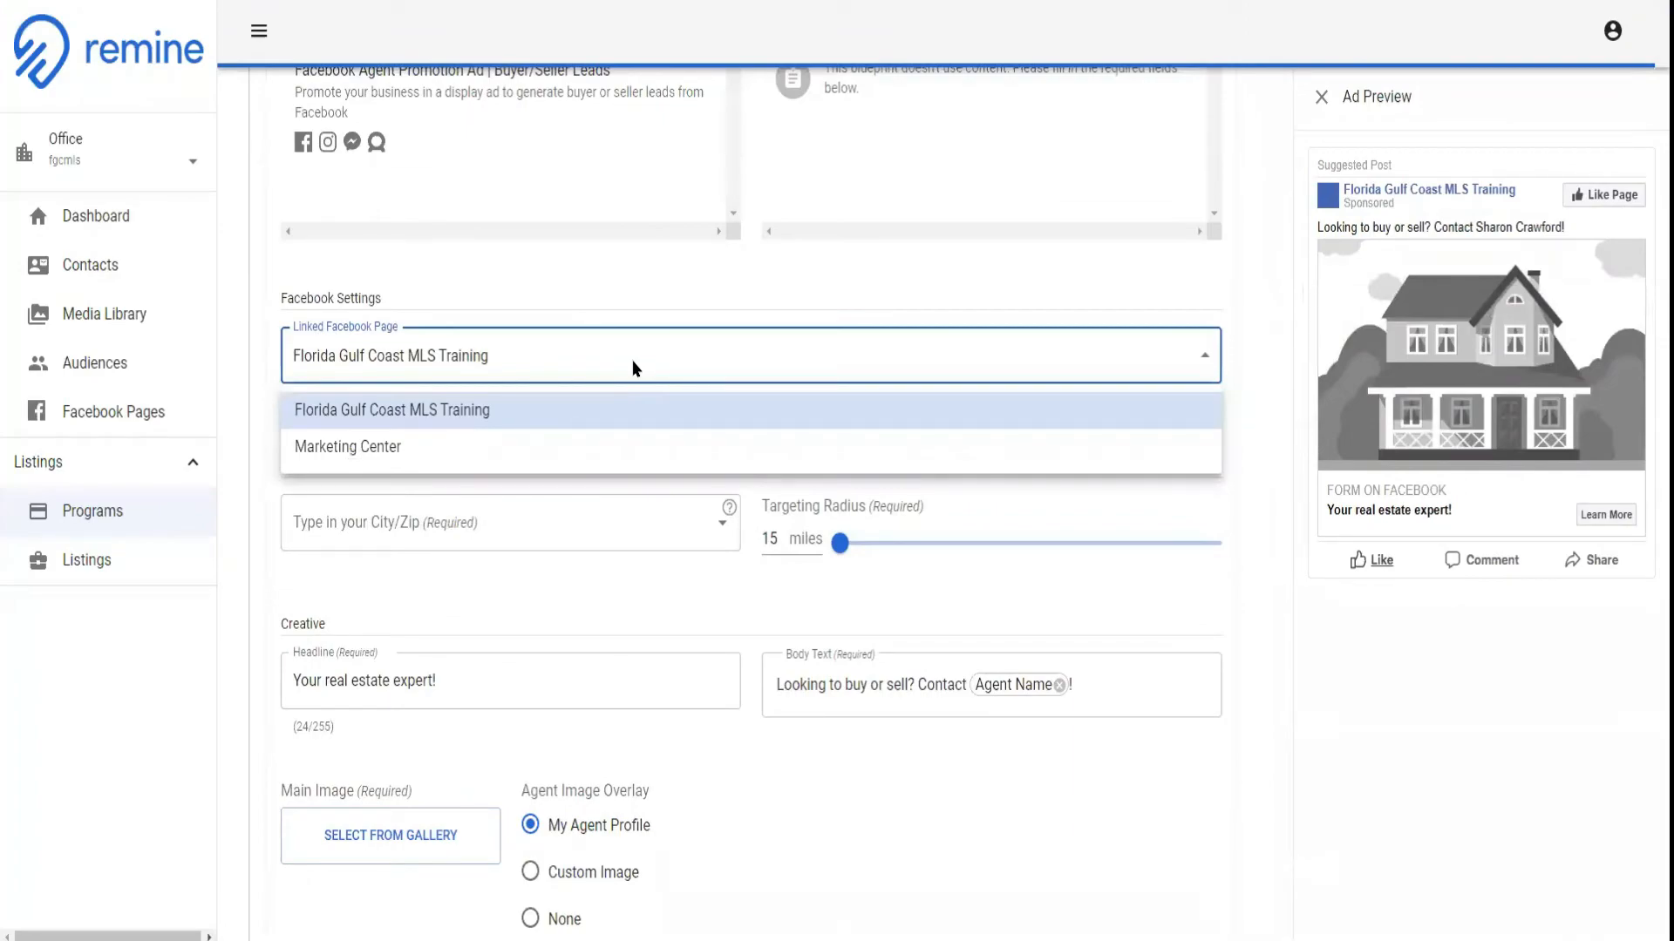
left_click(632, 360)
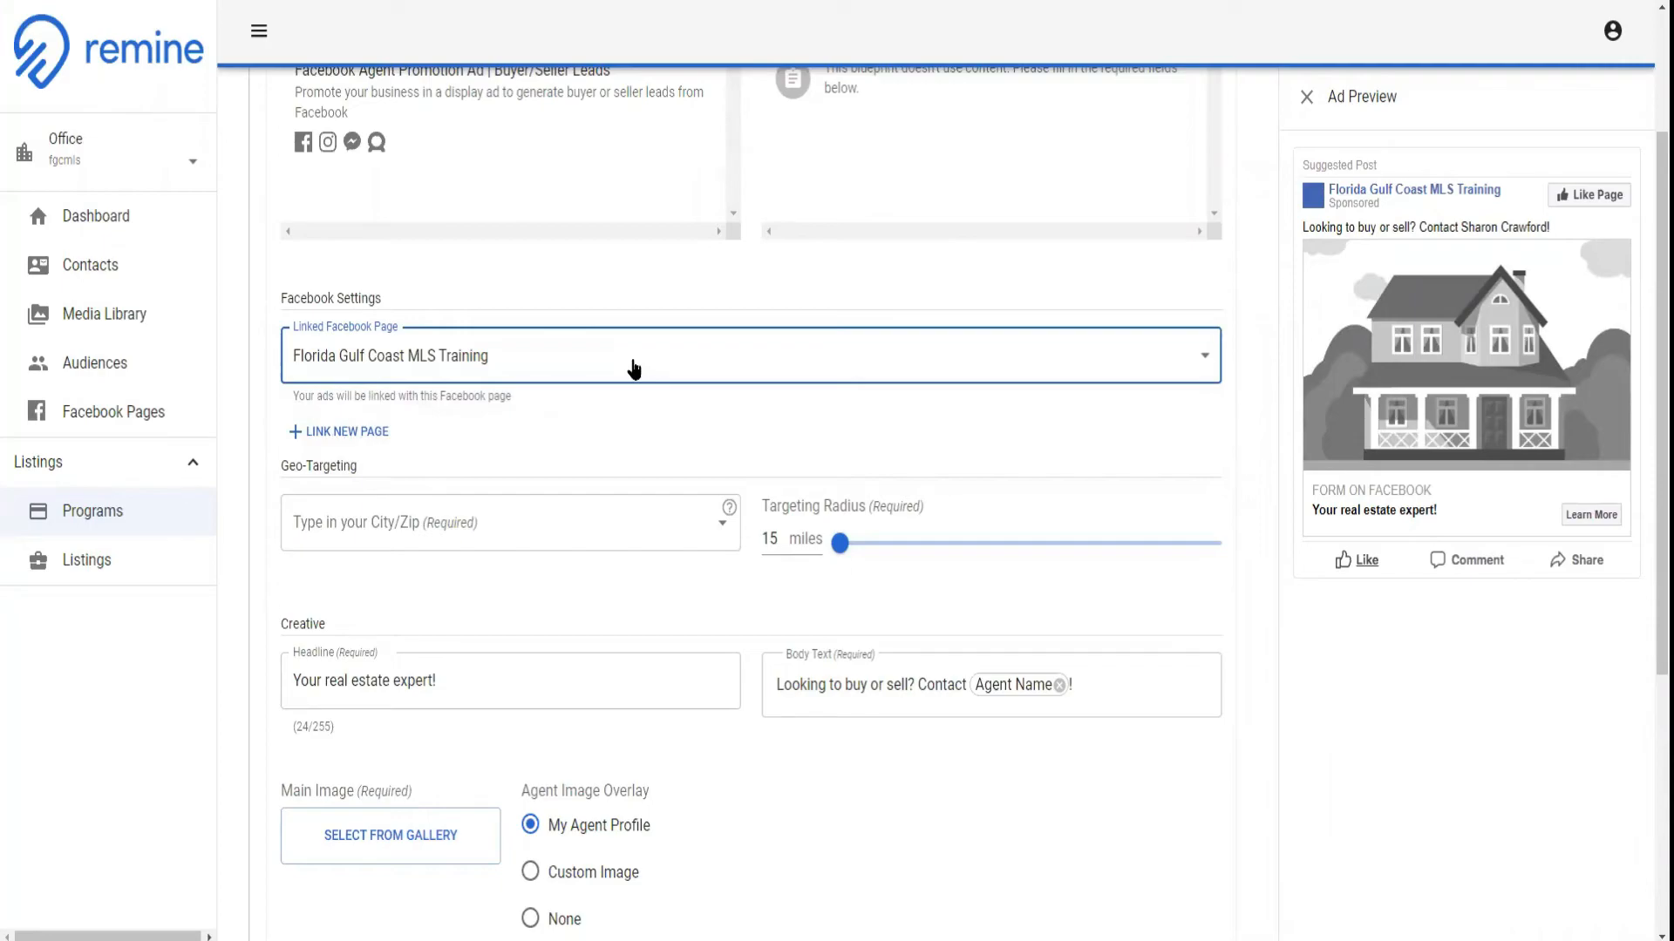
left_click(333, 432)
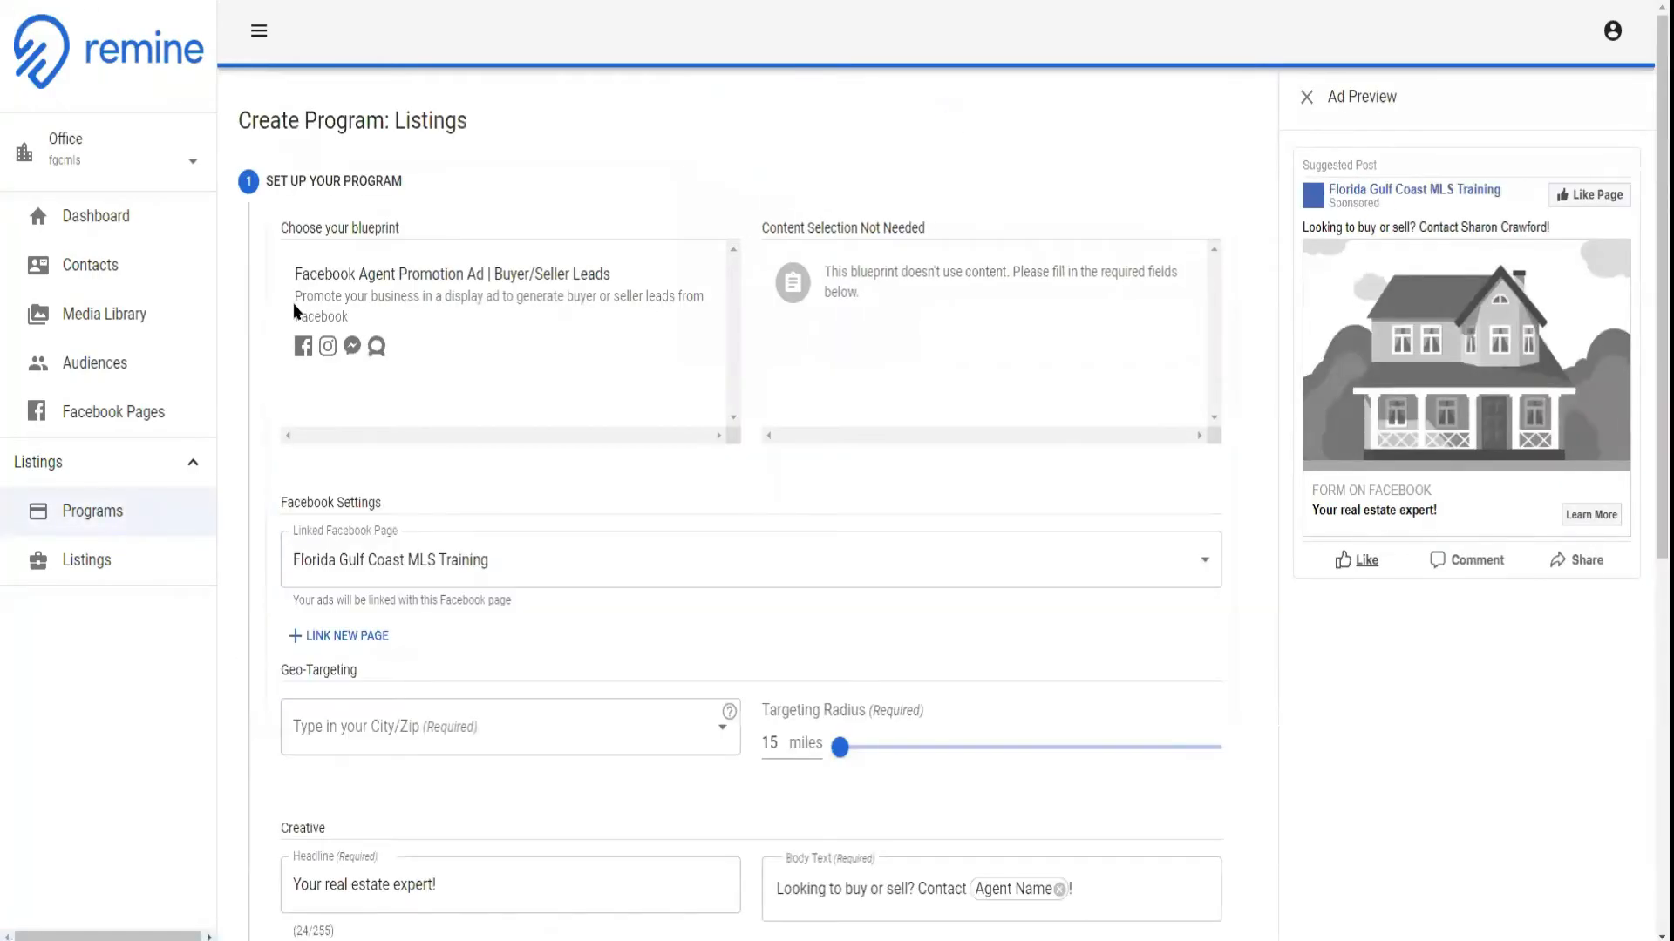
Set the ad program's geo-targeting location to Cape Coral, FL, USA
scroll(794, 564, "down", 3)
left_click(591, 427)
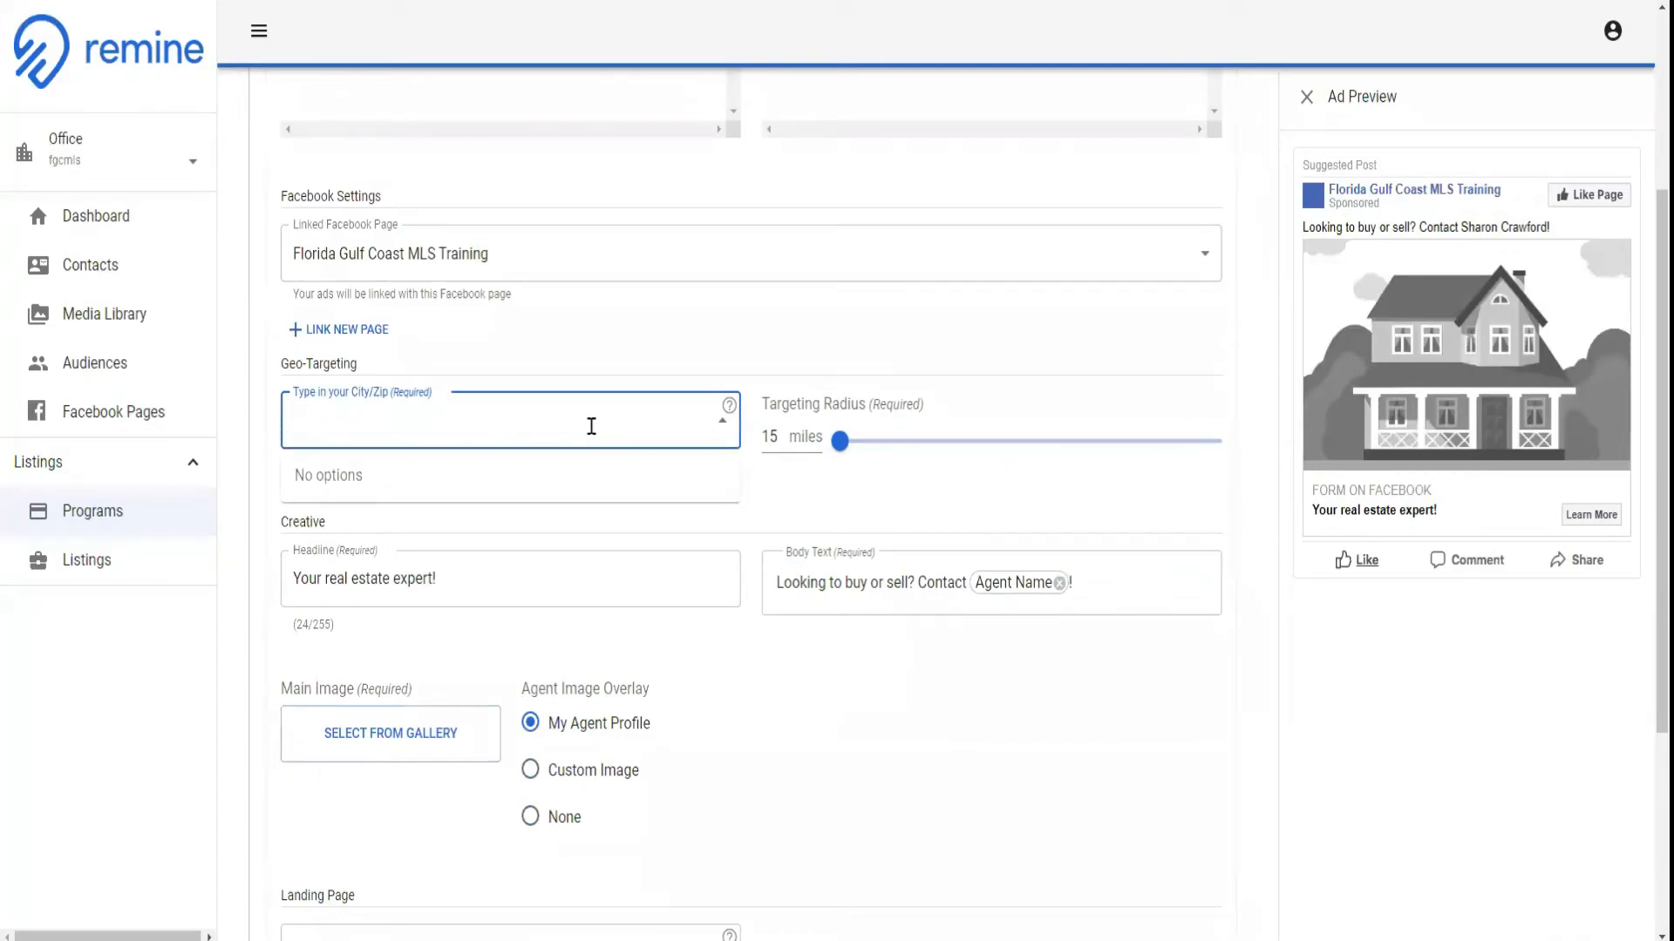
type("Cape Cora")
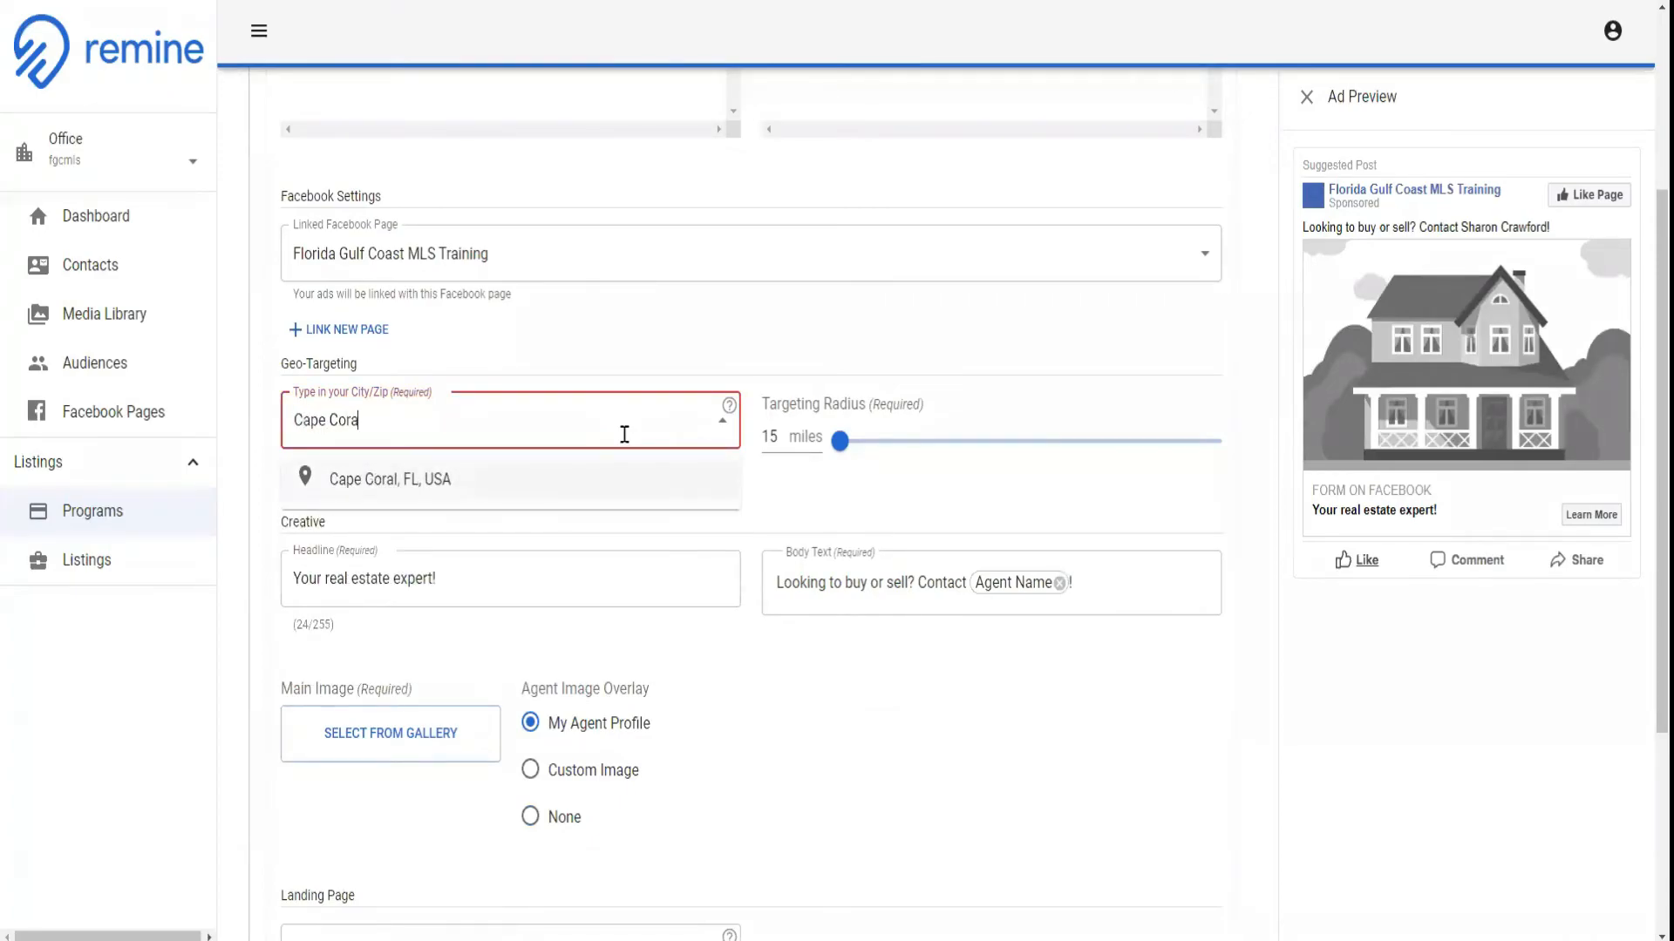
left_click(453, 480)
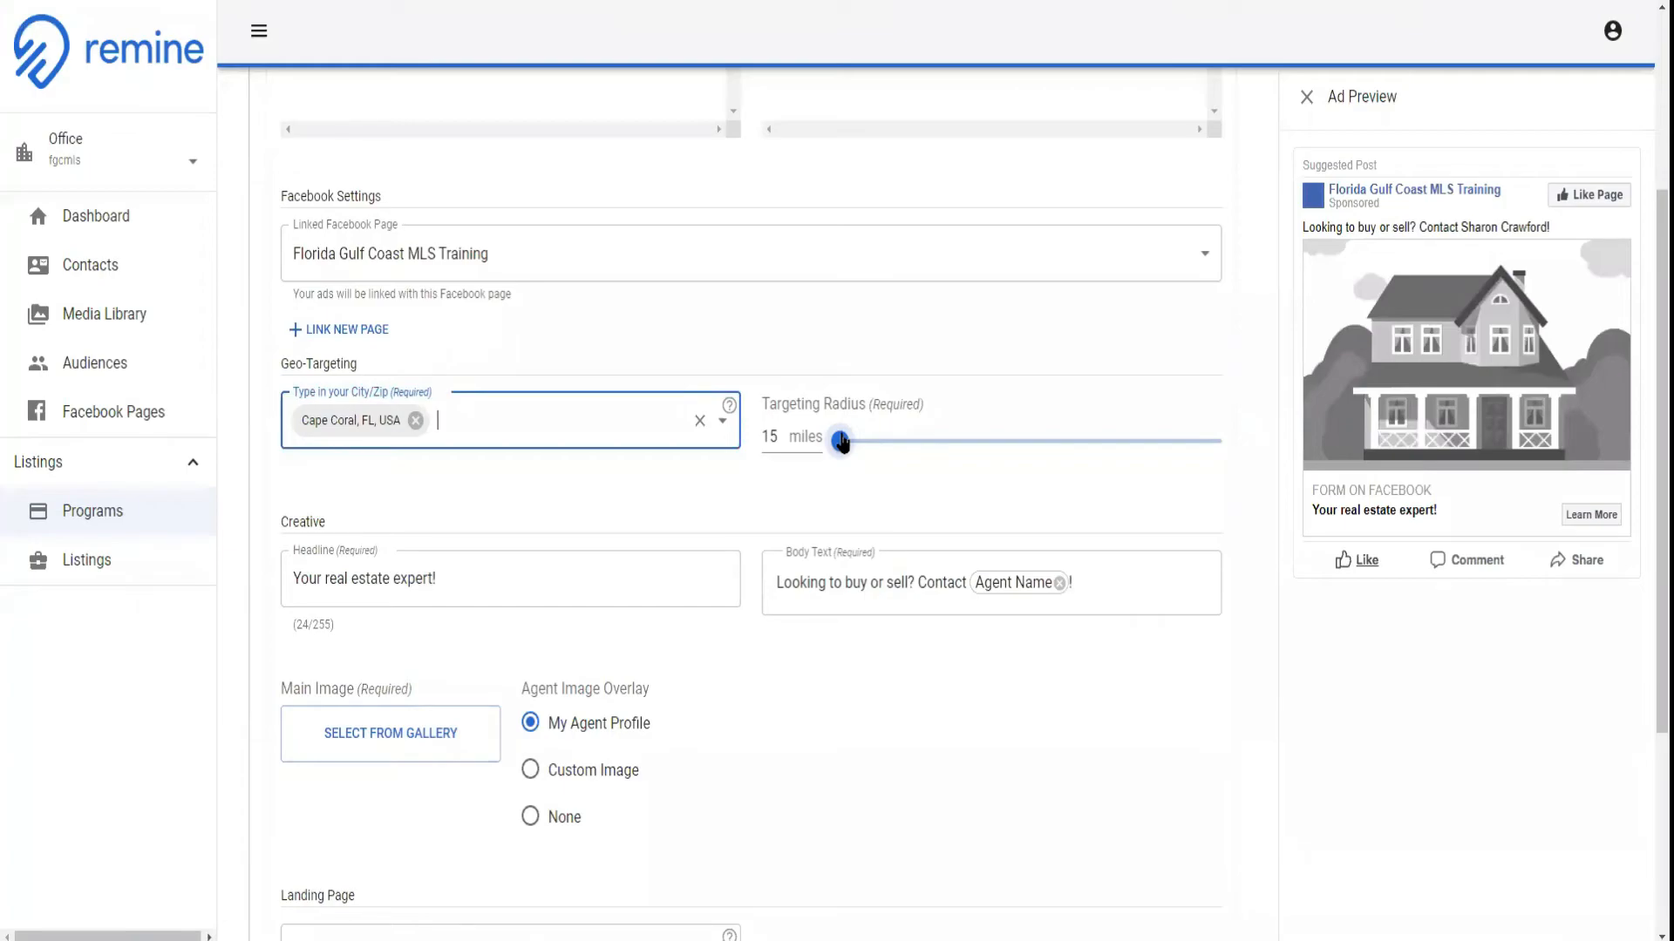
Review the ad's headline, main image gallery, agent image overlay and landing page settings, closing the media library without choosing an image
left_click(567, 561)
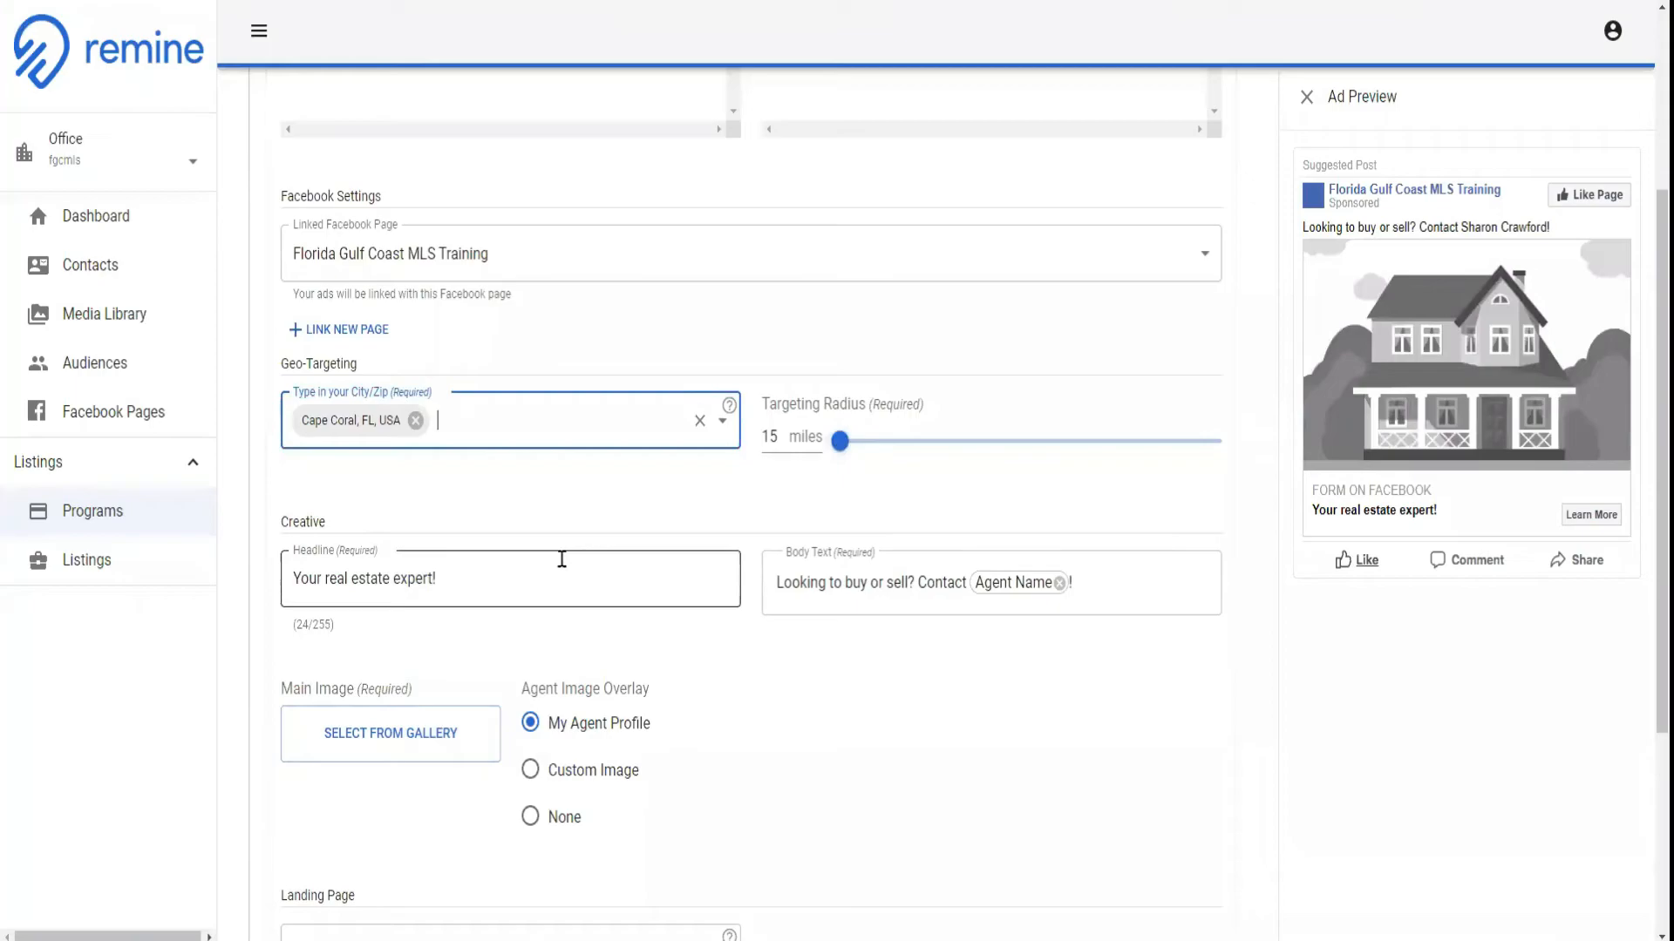
scroll(523, 532, "down", 1)
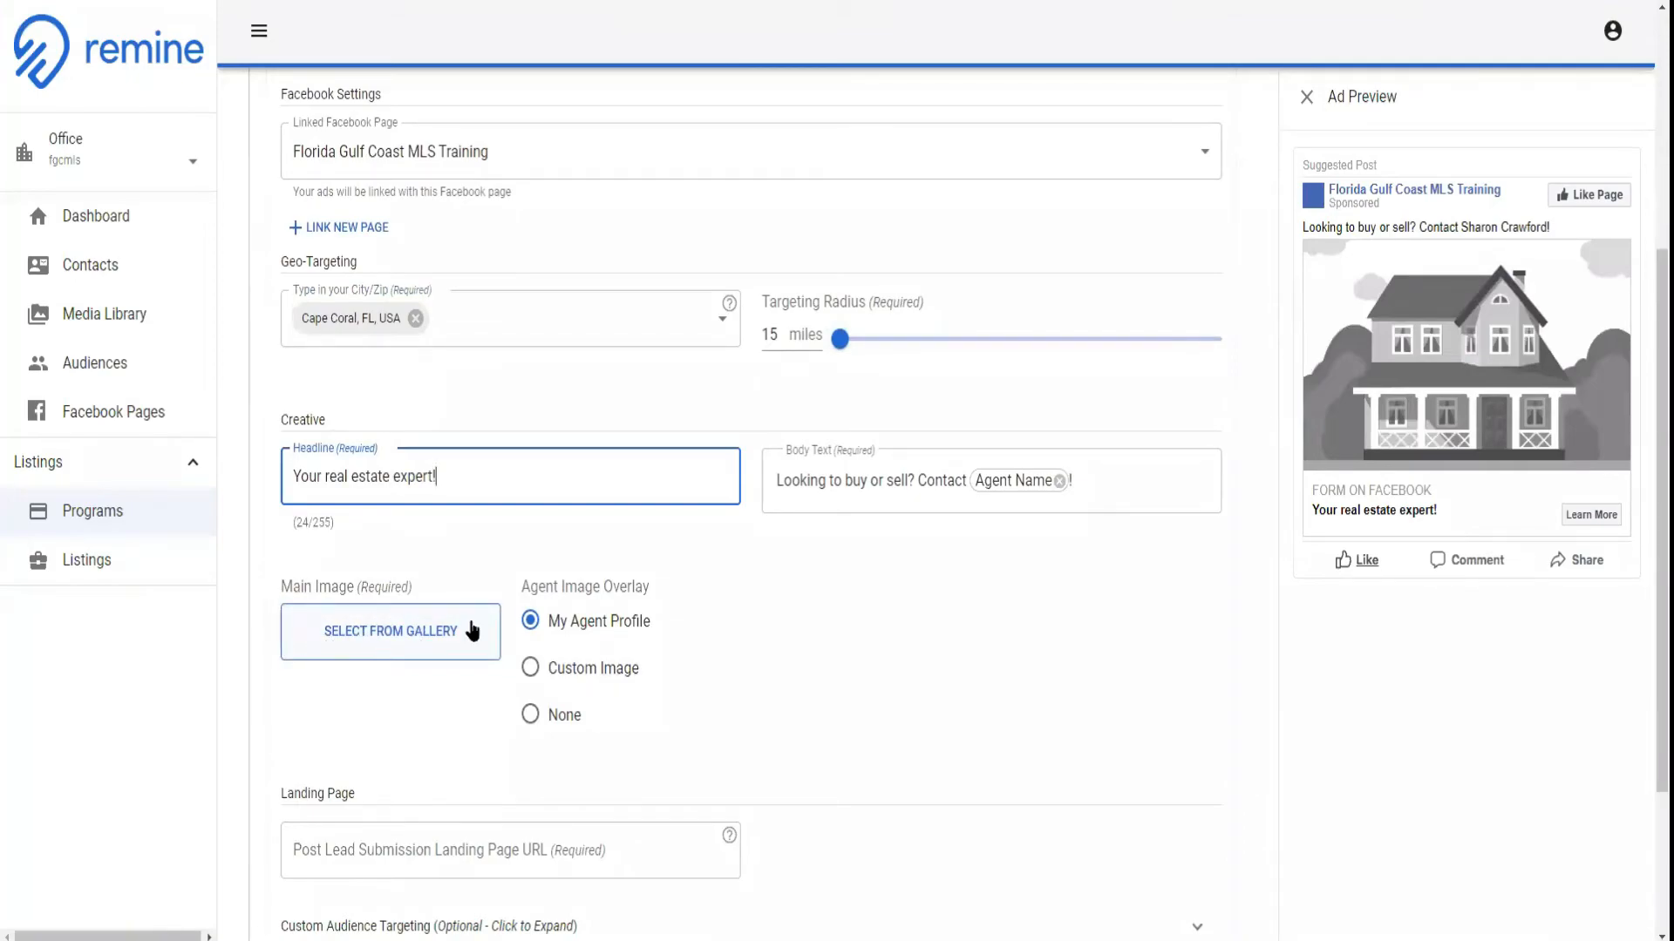
scroll(635, 609, "down", 1)
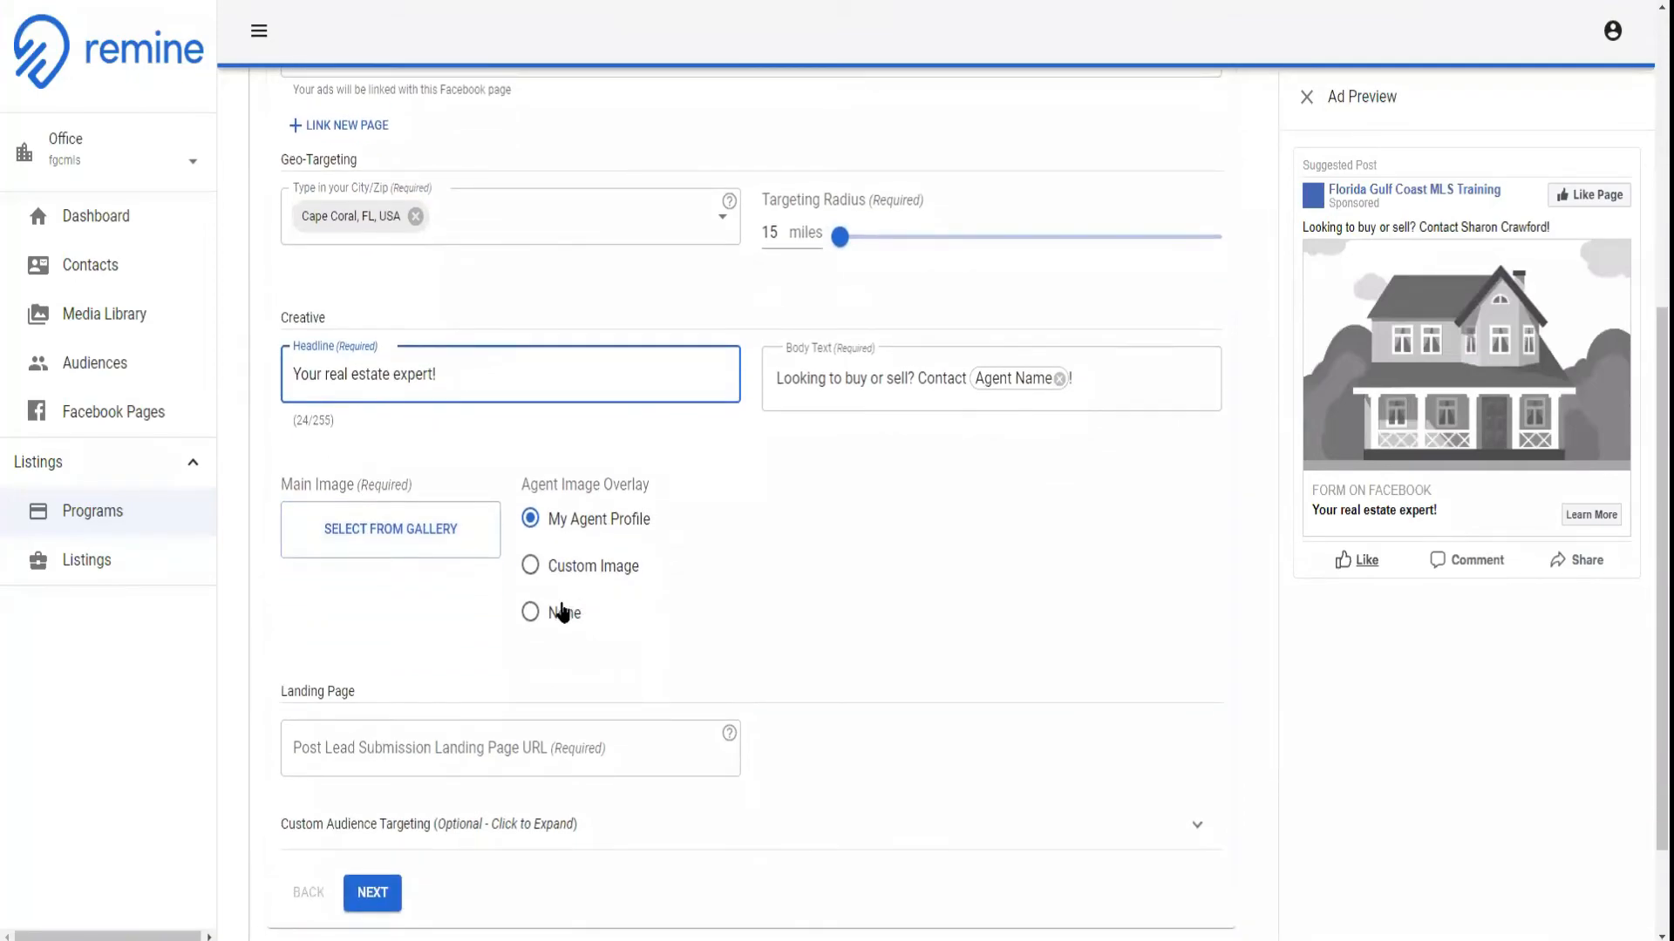
left_click(411, 544)
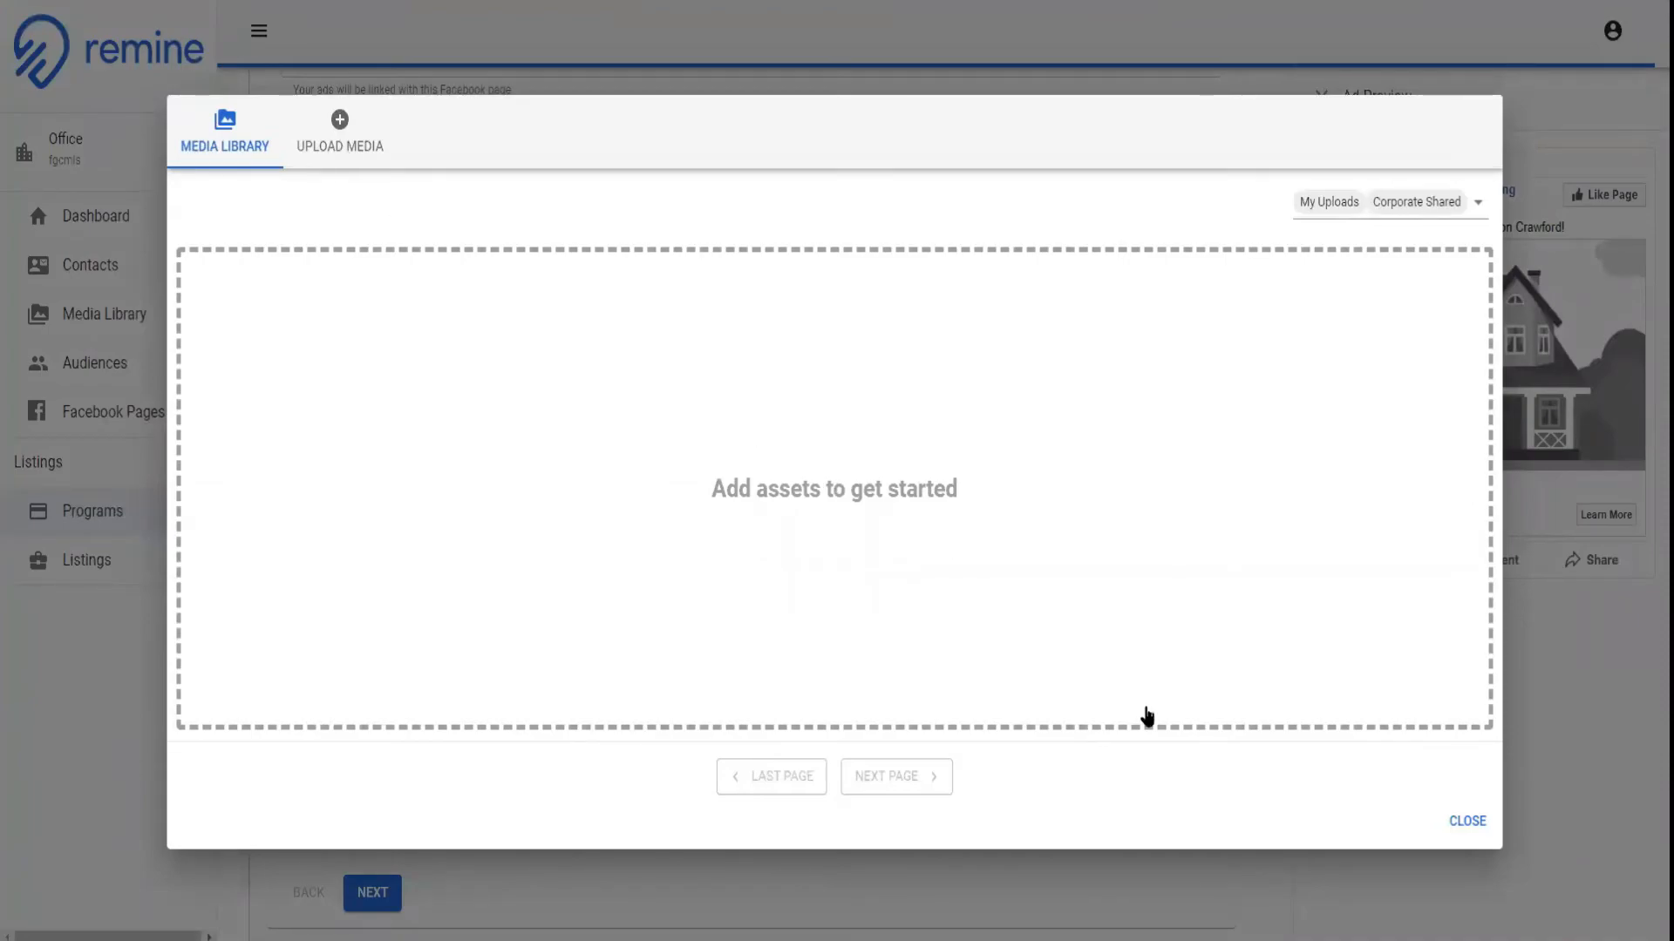
left_click(1469, 821)
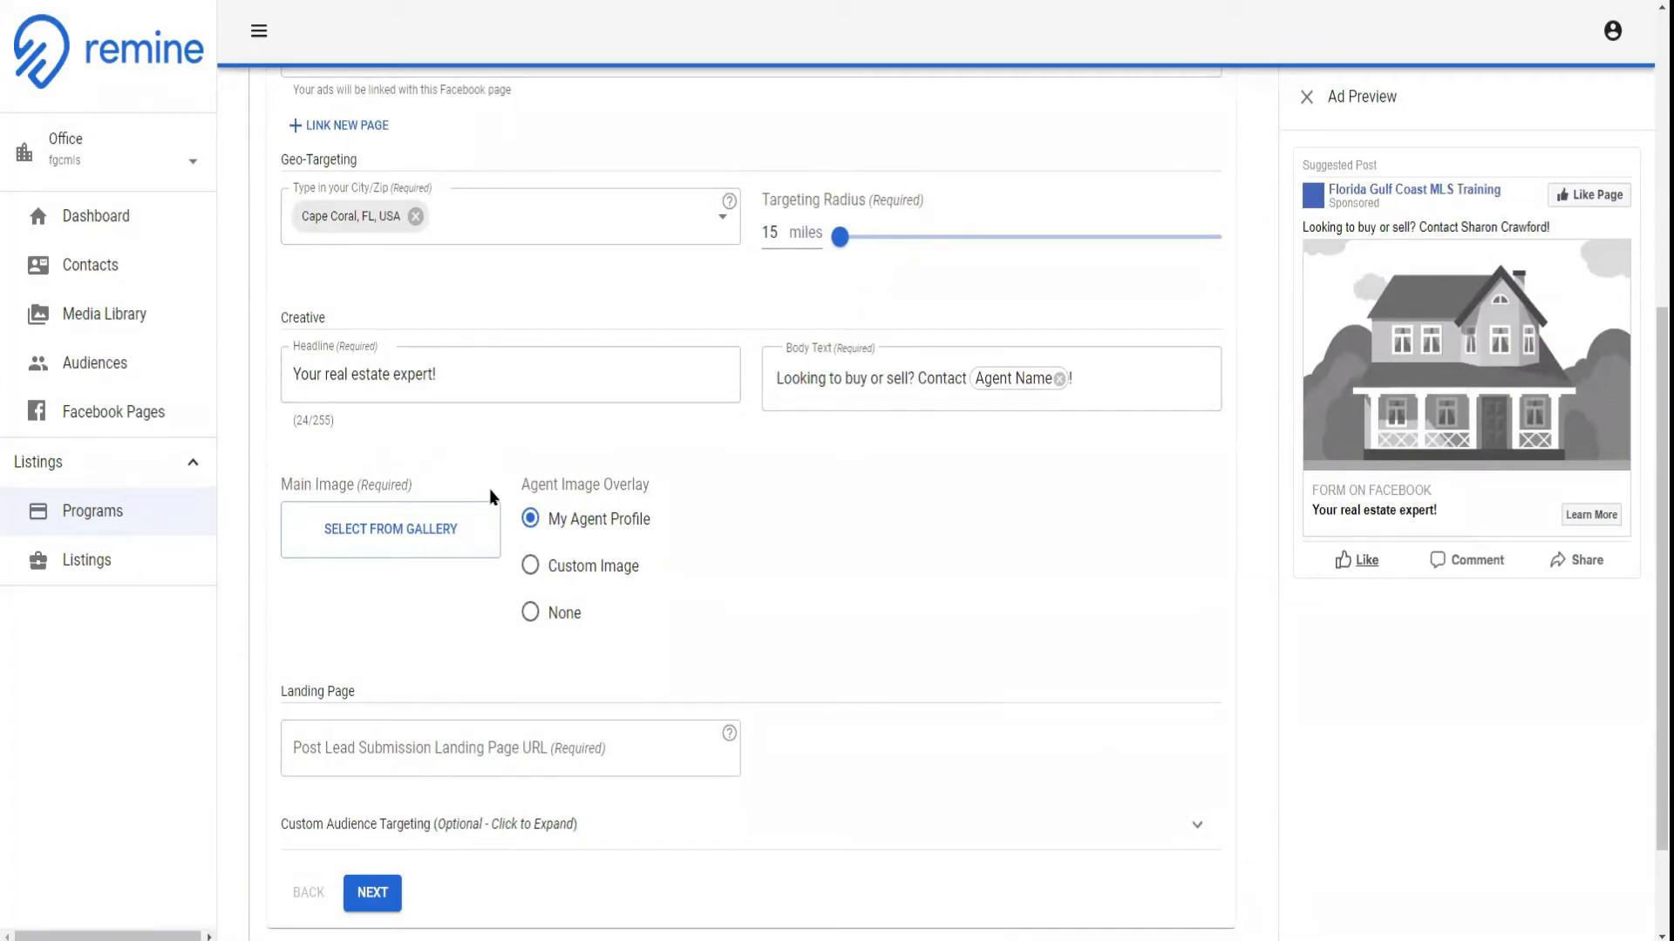
scroll(710, 624, "down", 2)
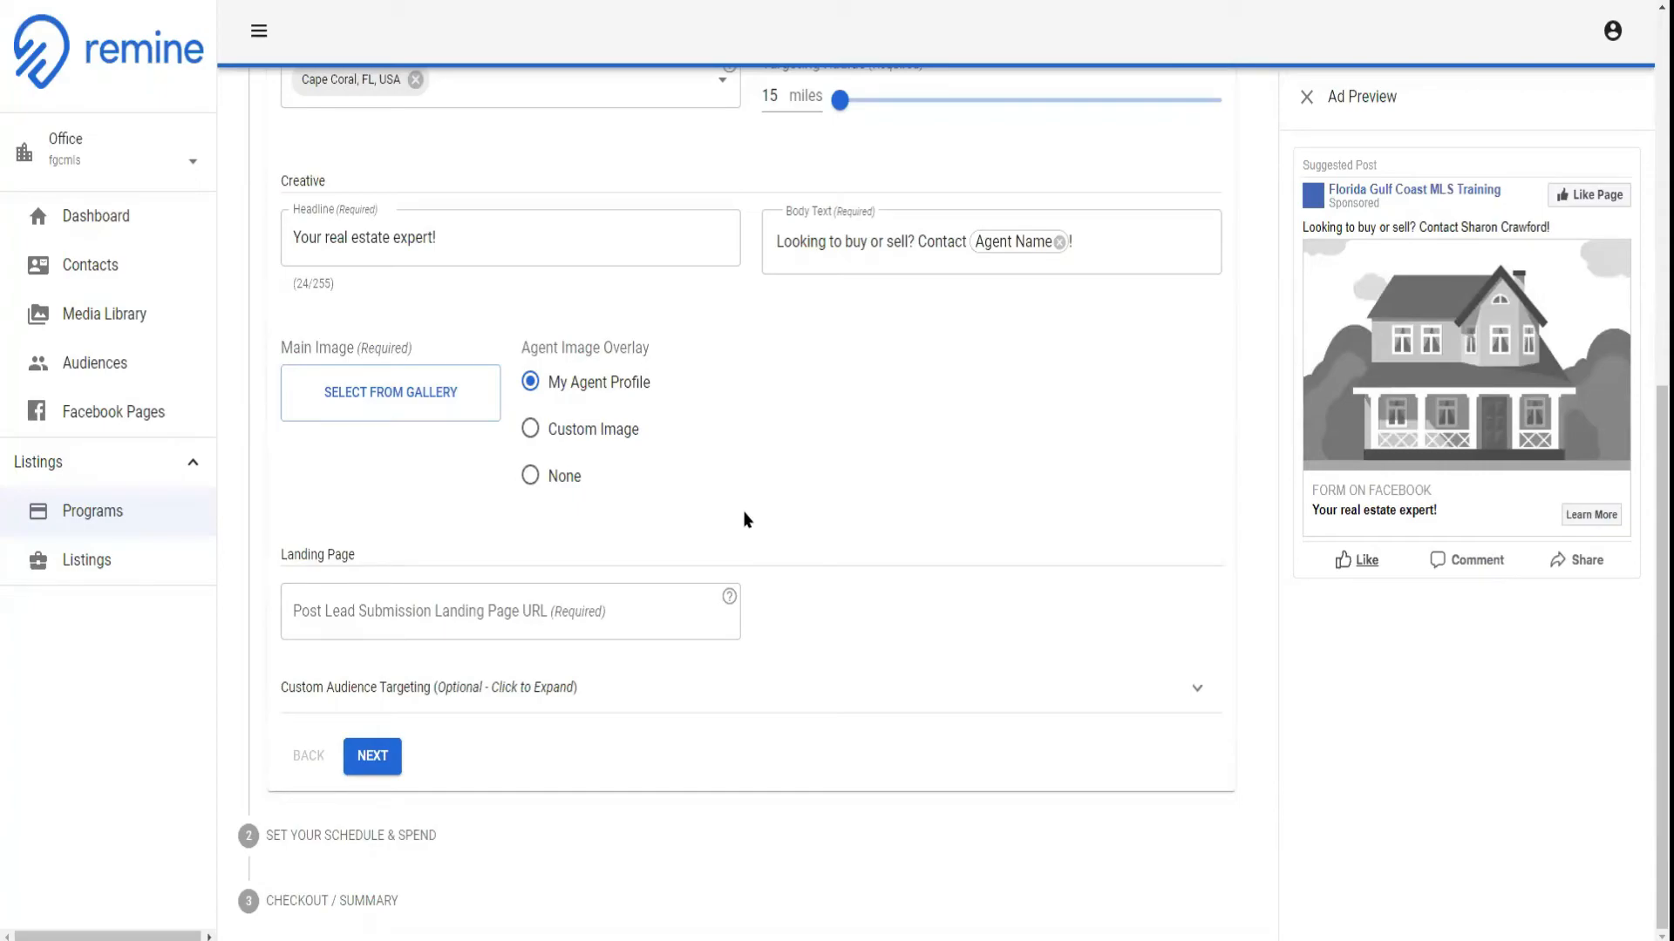
scroll(587, 37, "up", 3)
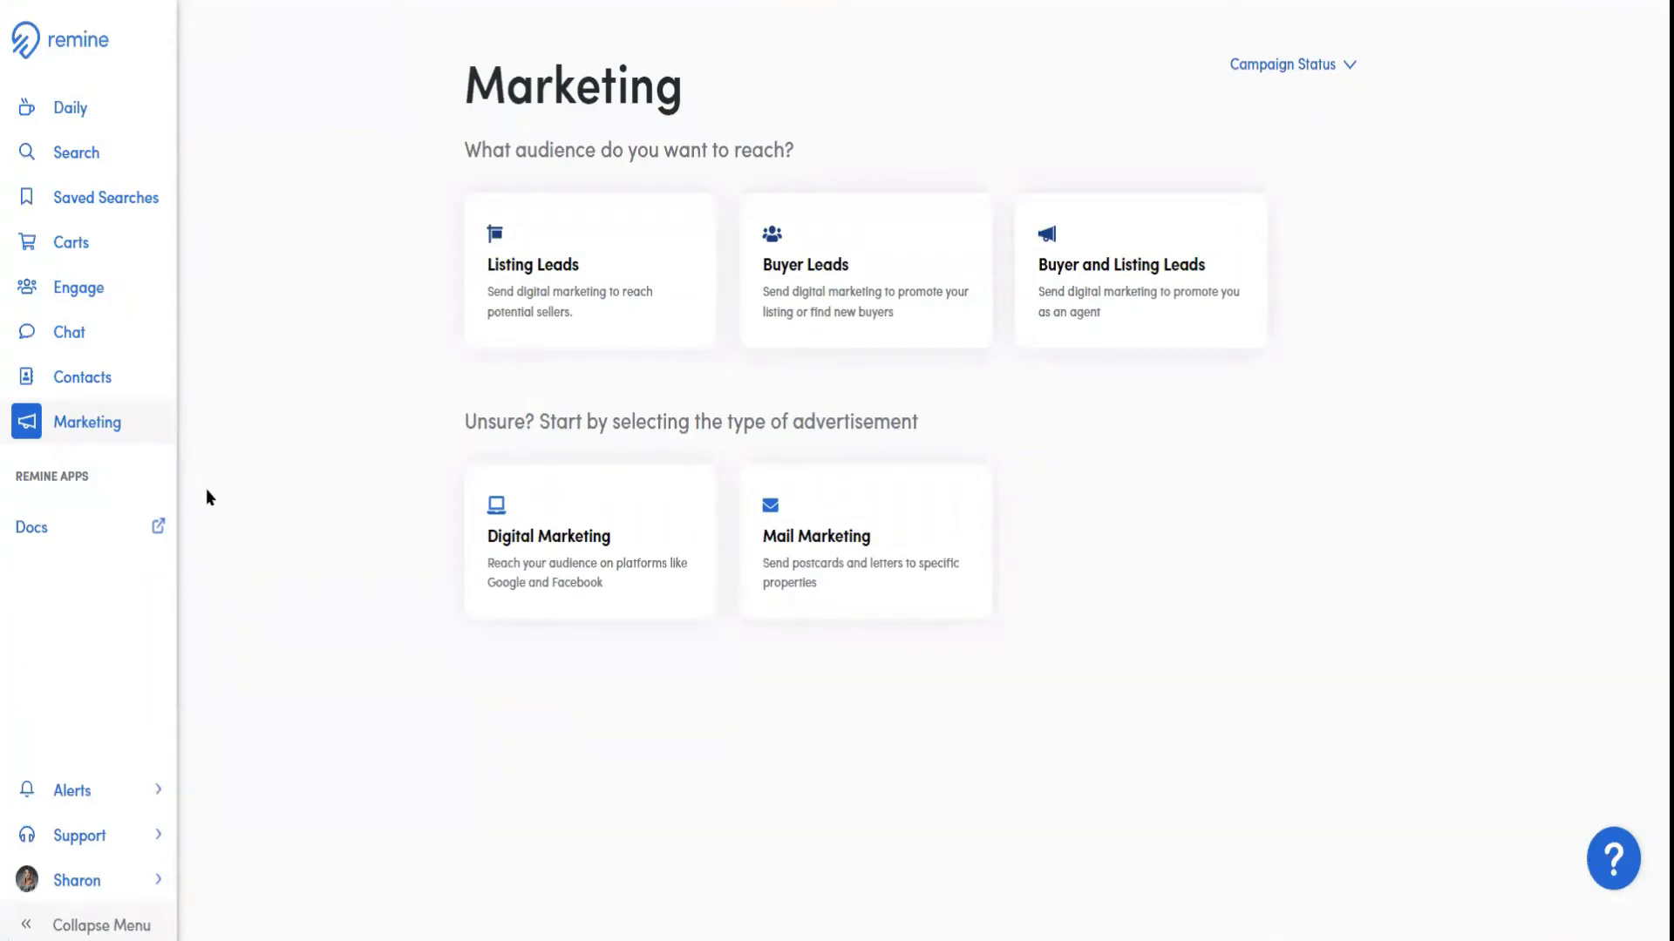
Open the Support Center and look through its how-to resources, training webinars and knowledge base categories
left_click(117, 840)
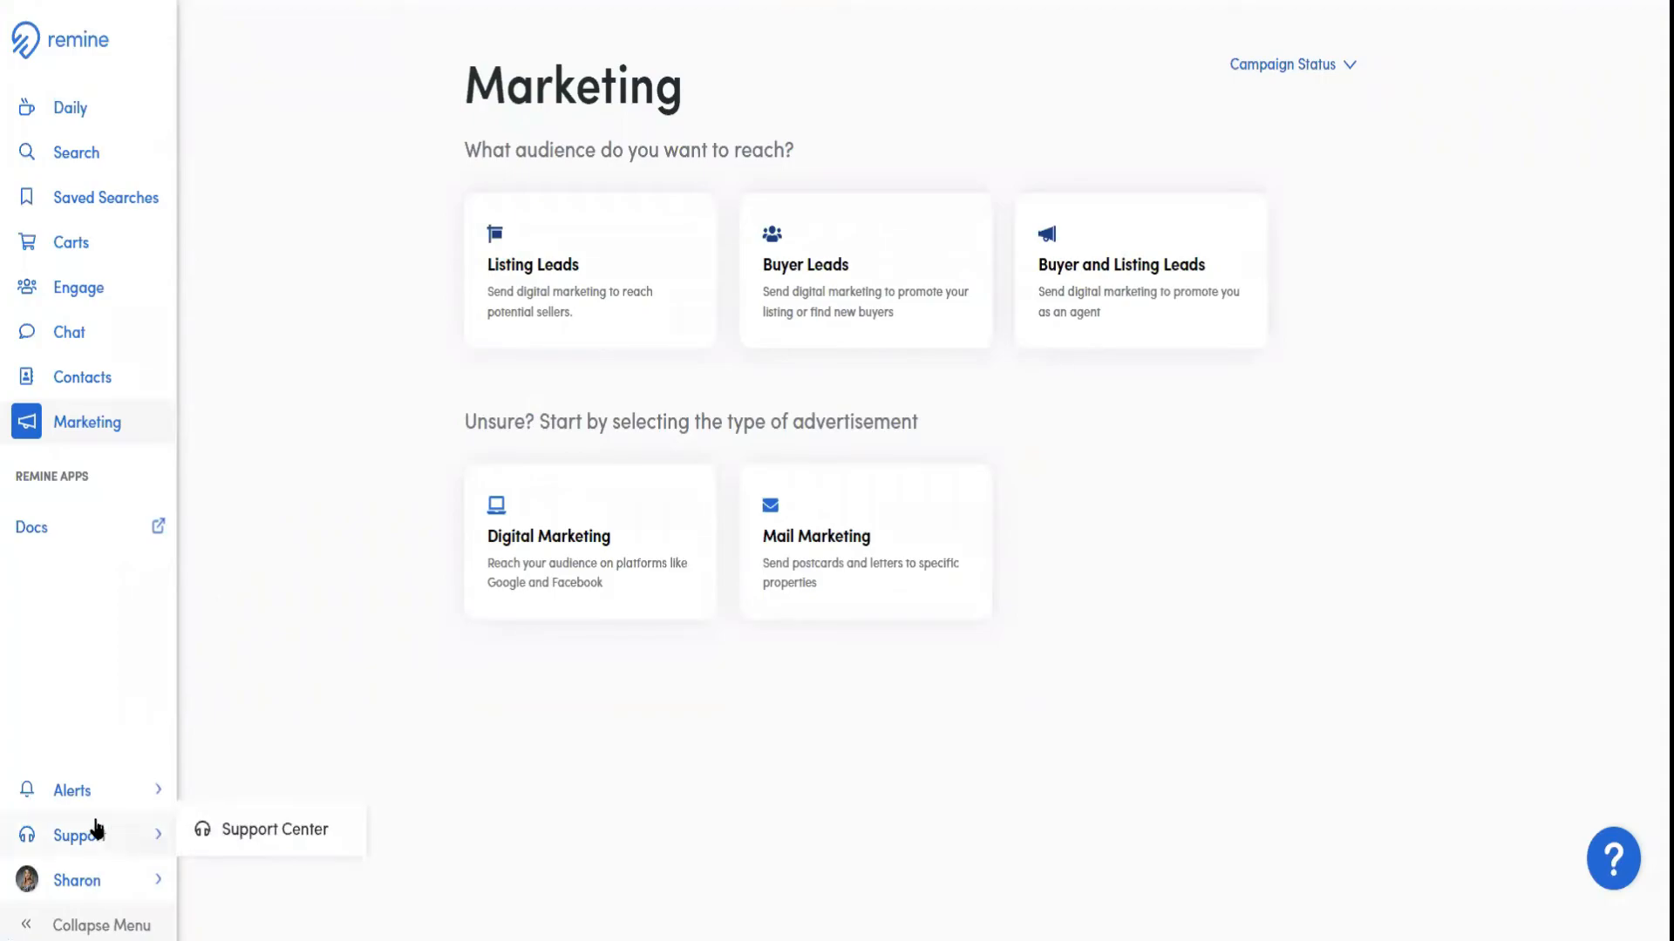
left_click(262, 829)
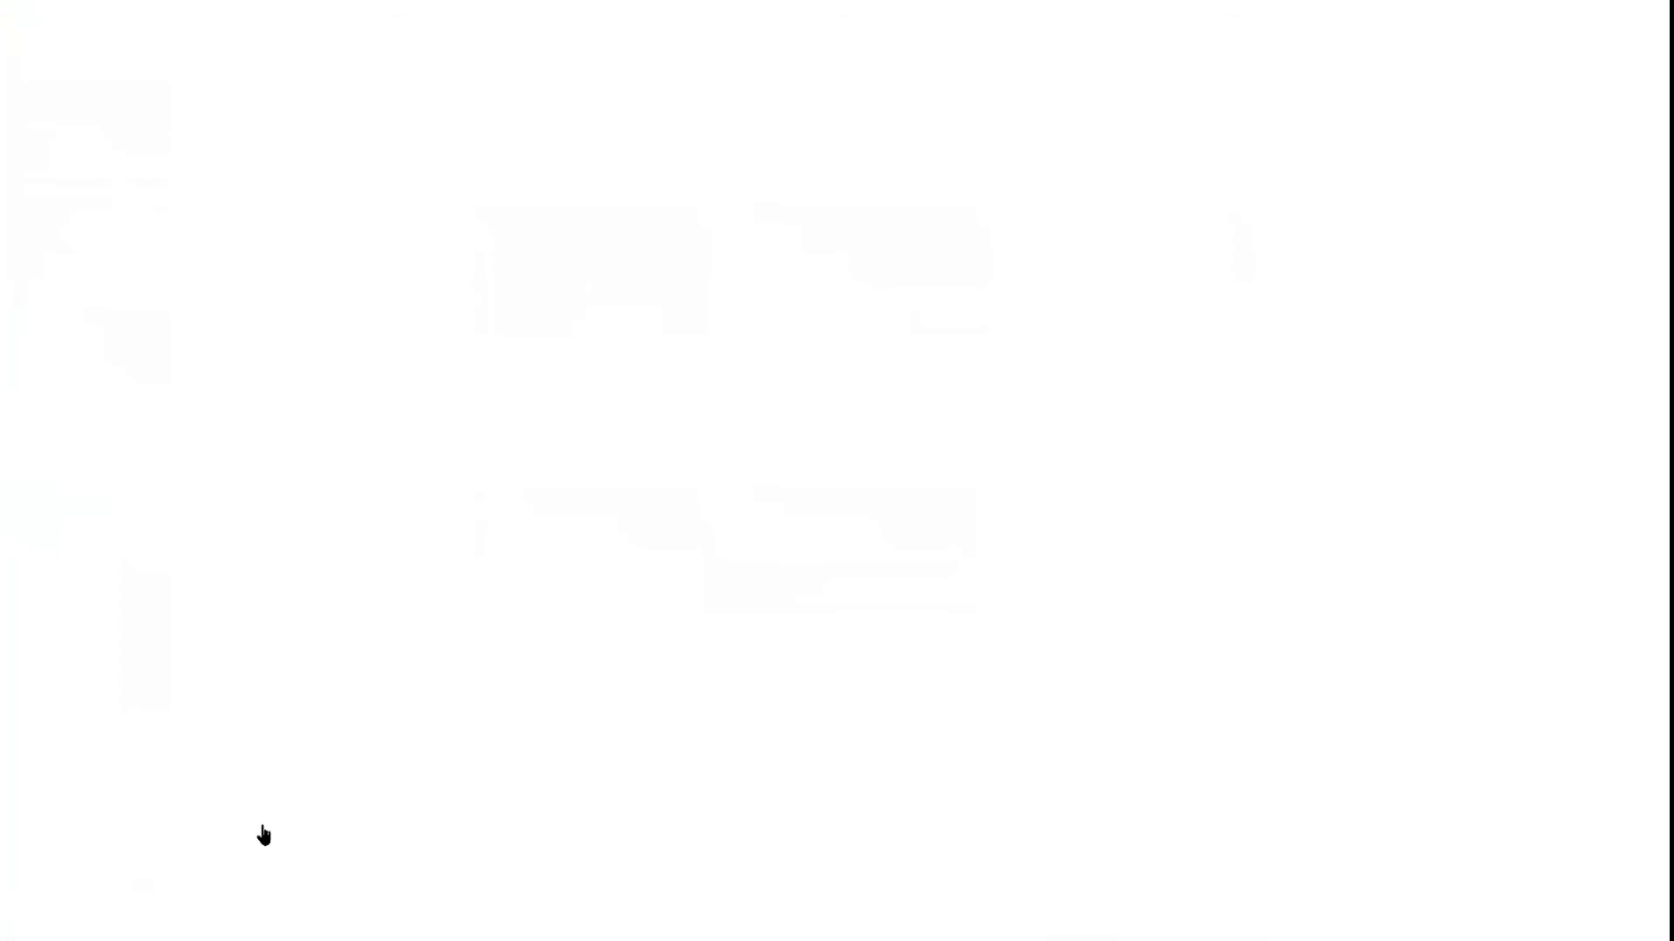
scroll(264, 828, "down", 2)
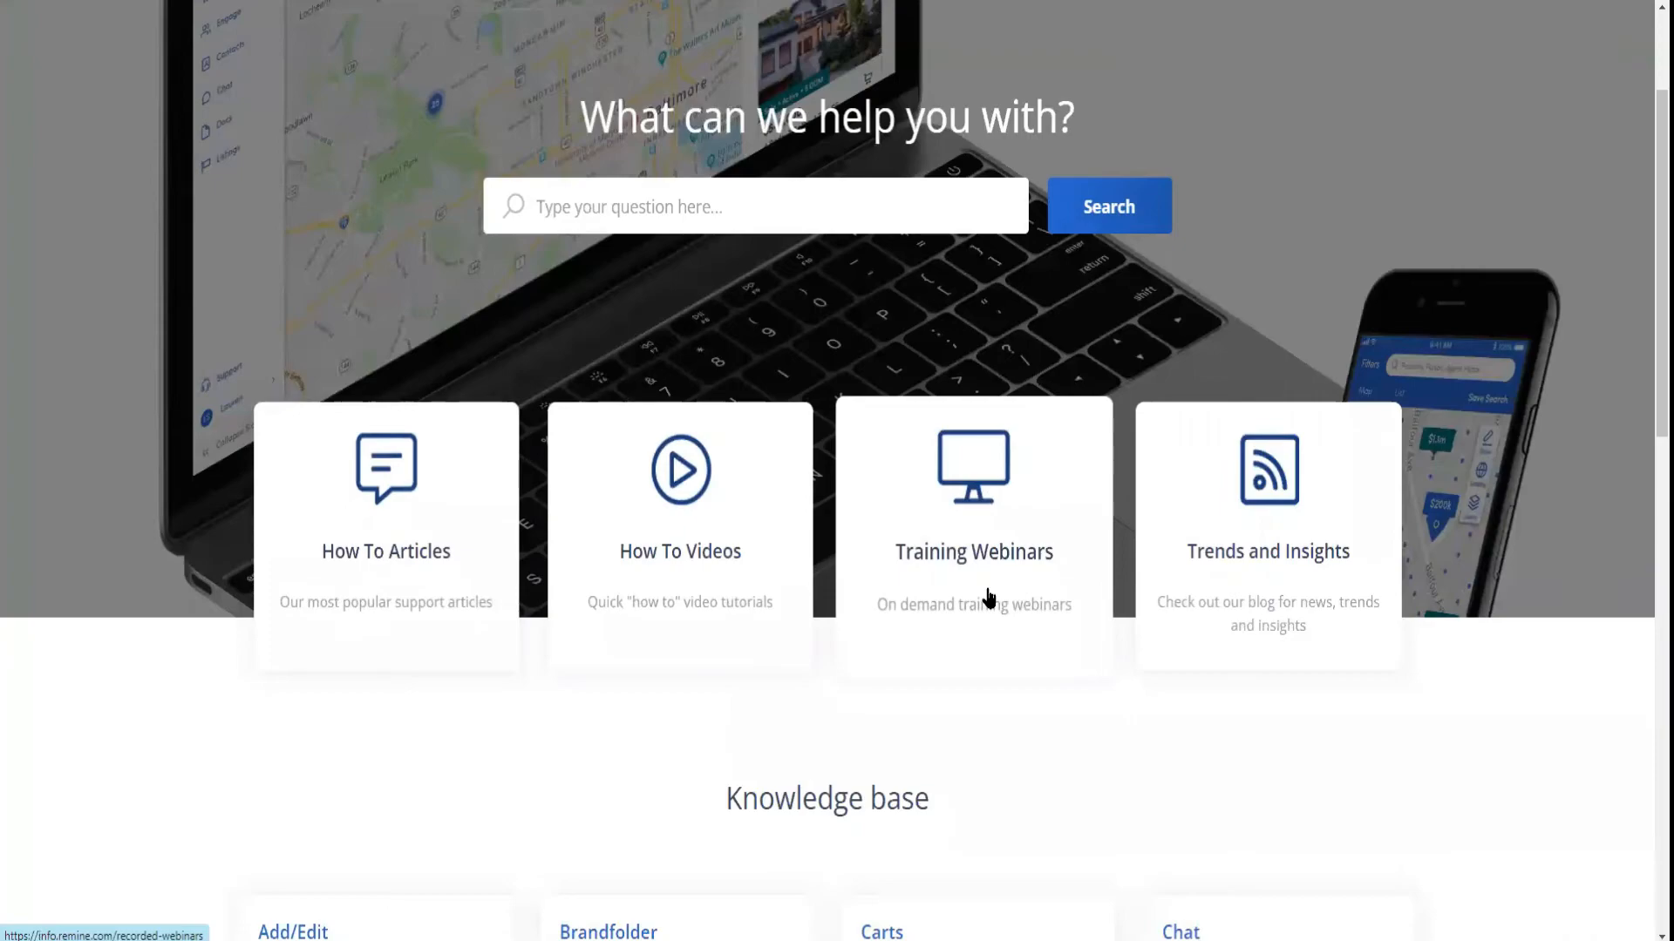
scroll(983, 594, "down", 1)
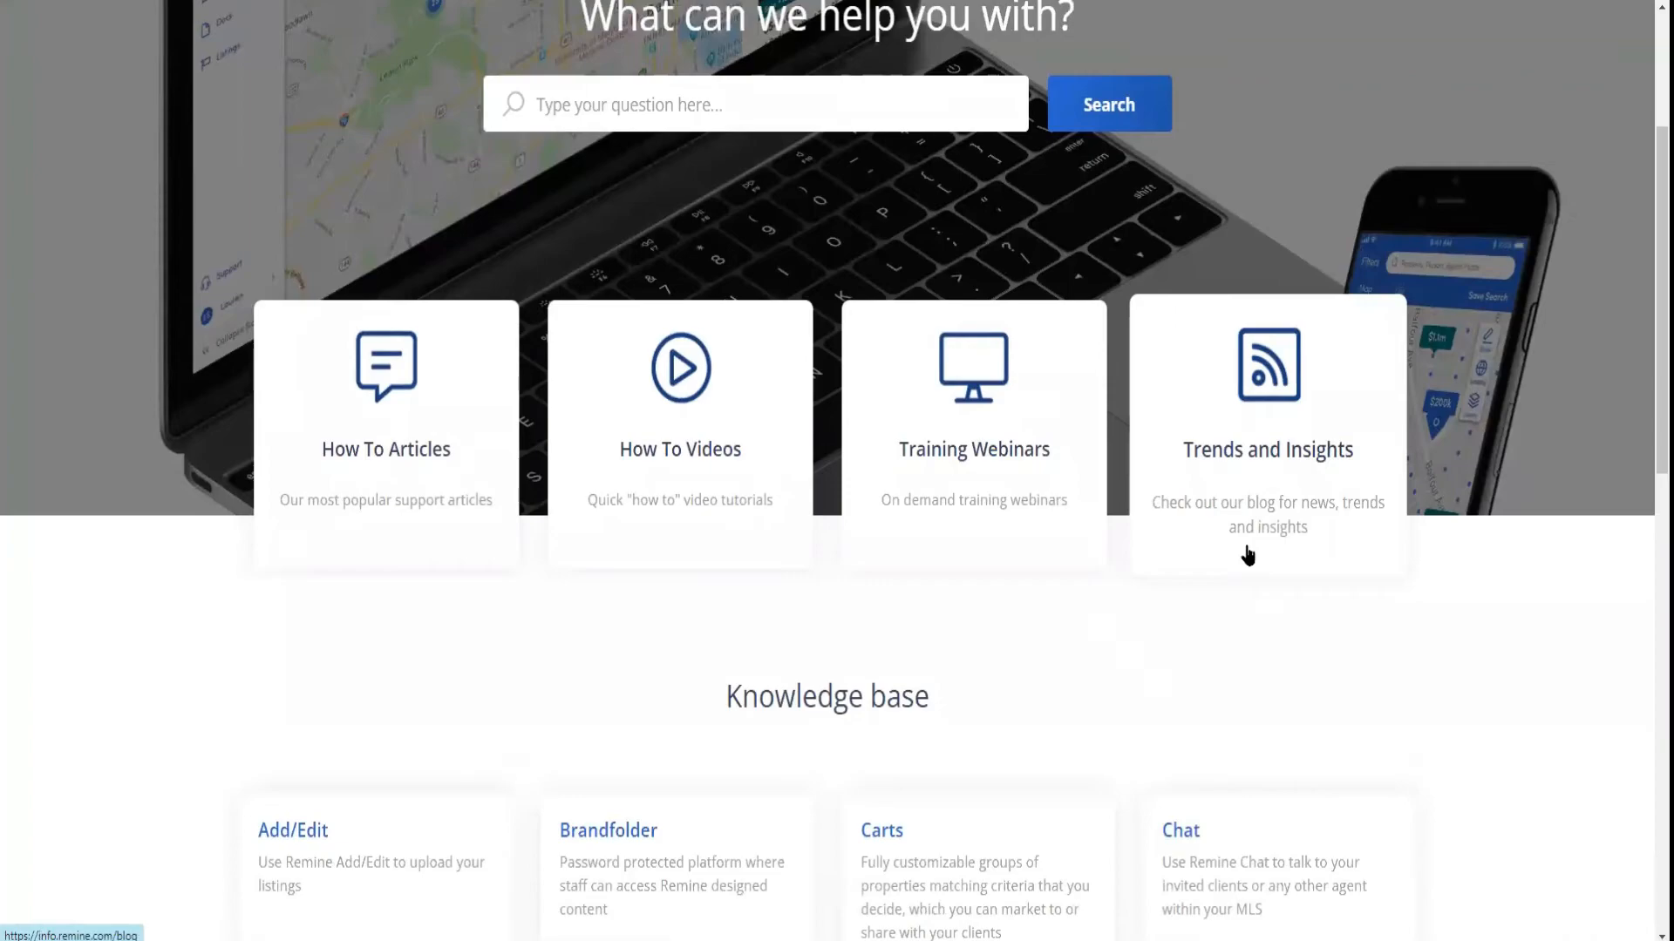
scroll(1248, 554, "down", 2)
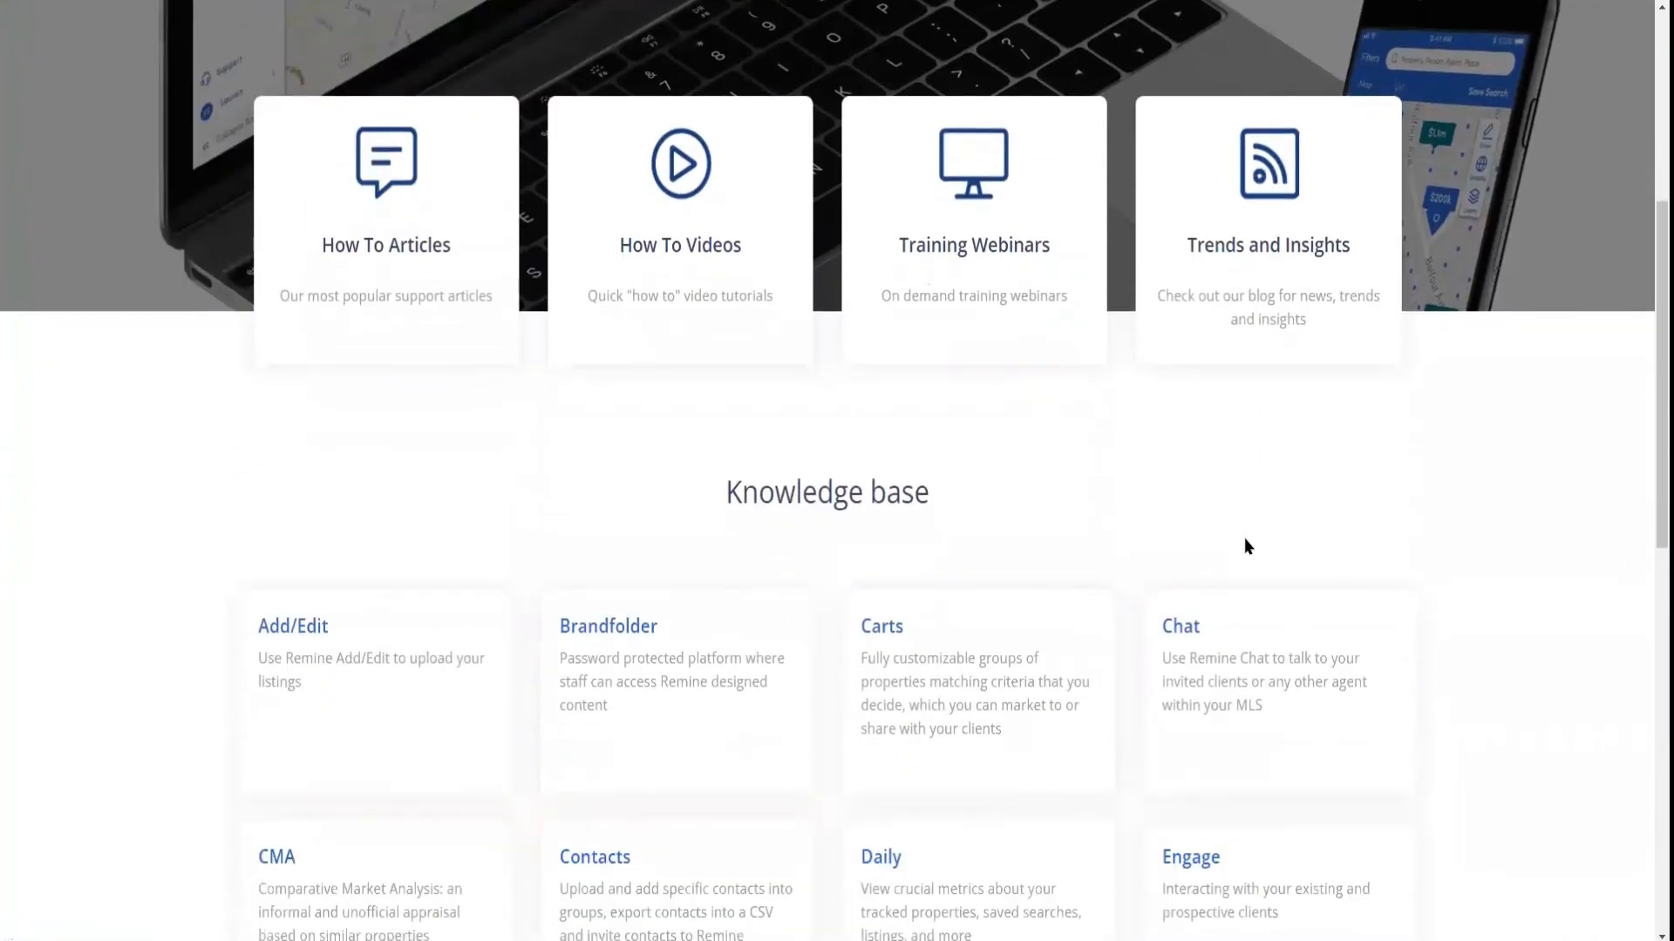
scroll(1245, 539, "down", 2)
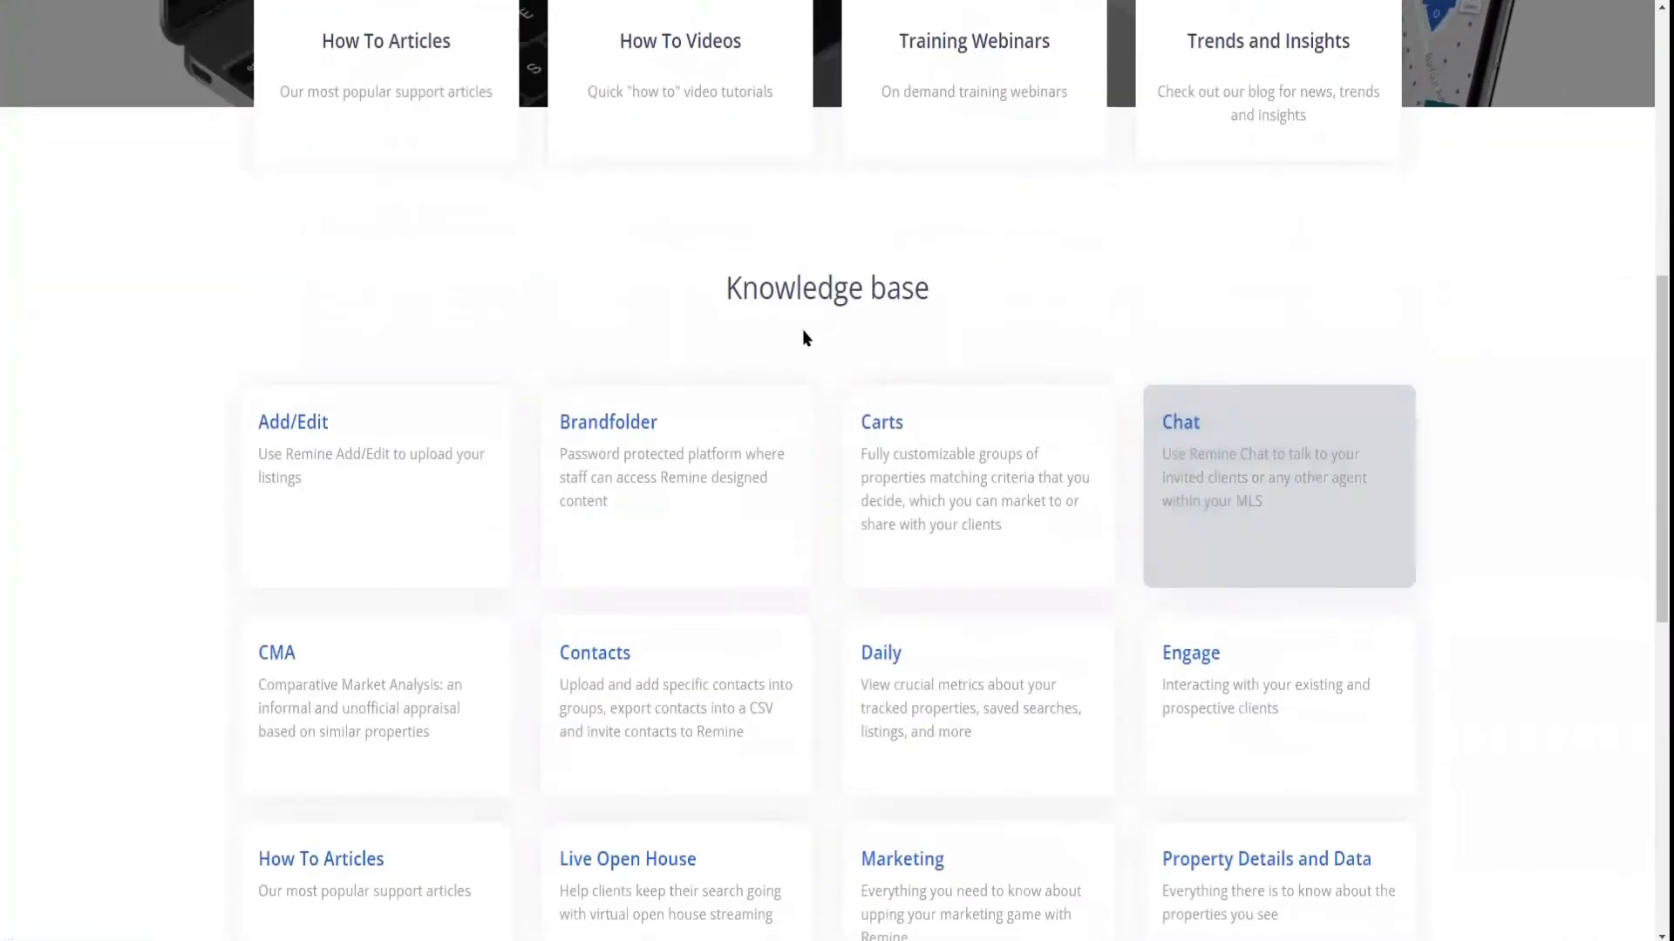
scroll(763, 462, "down", 1)
scroll(764, 462, "down", 1)
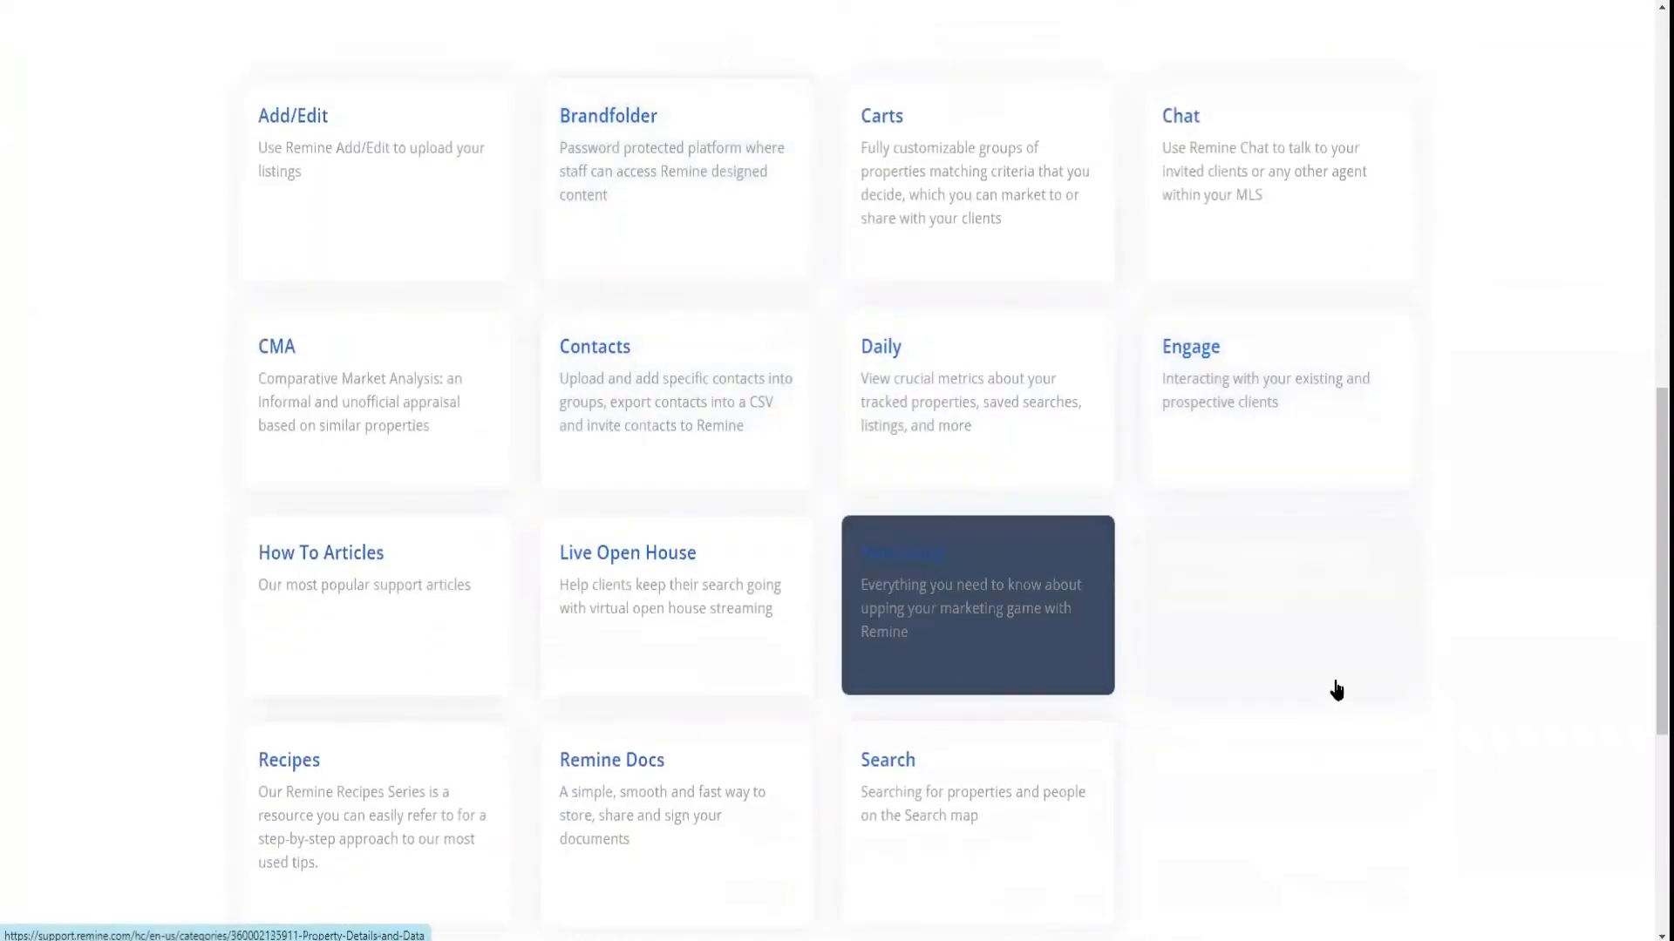
scroll(1360, 812, "down", 1)
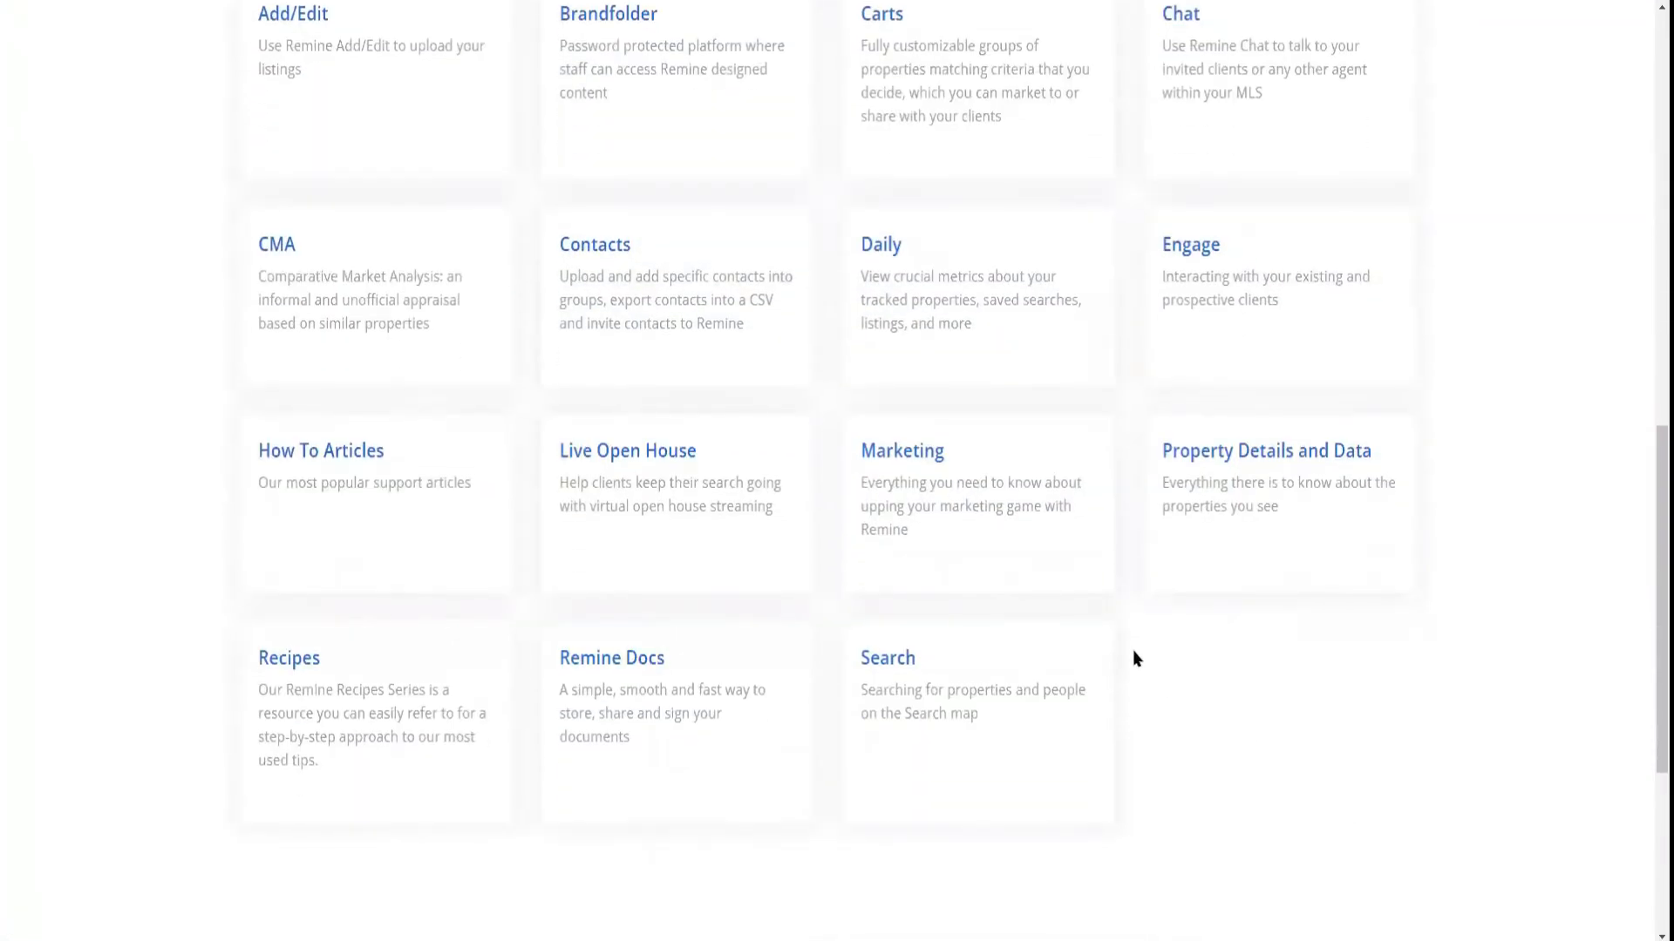
Open the article How to Create a Facebook Digital Ad Campaign in the Marketing knowledge base category and read through its instructions
left_click(986, 529)
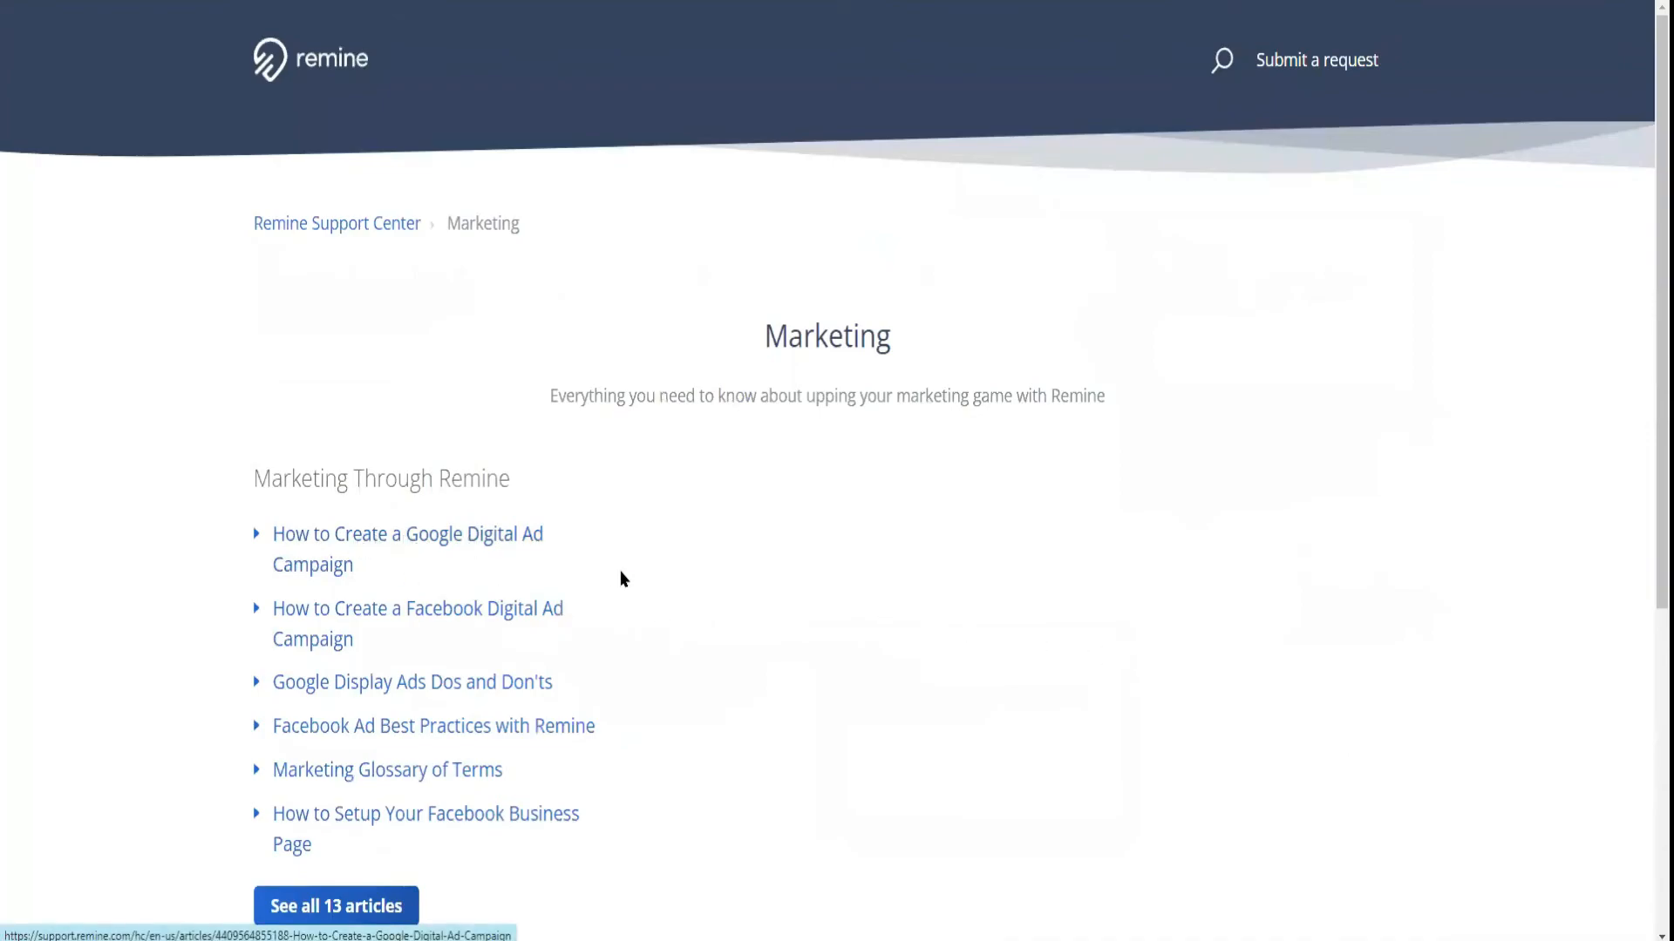
scroll(619, 579, "down", 1)
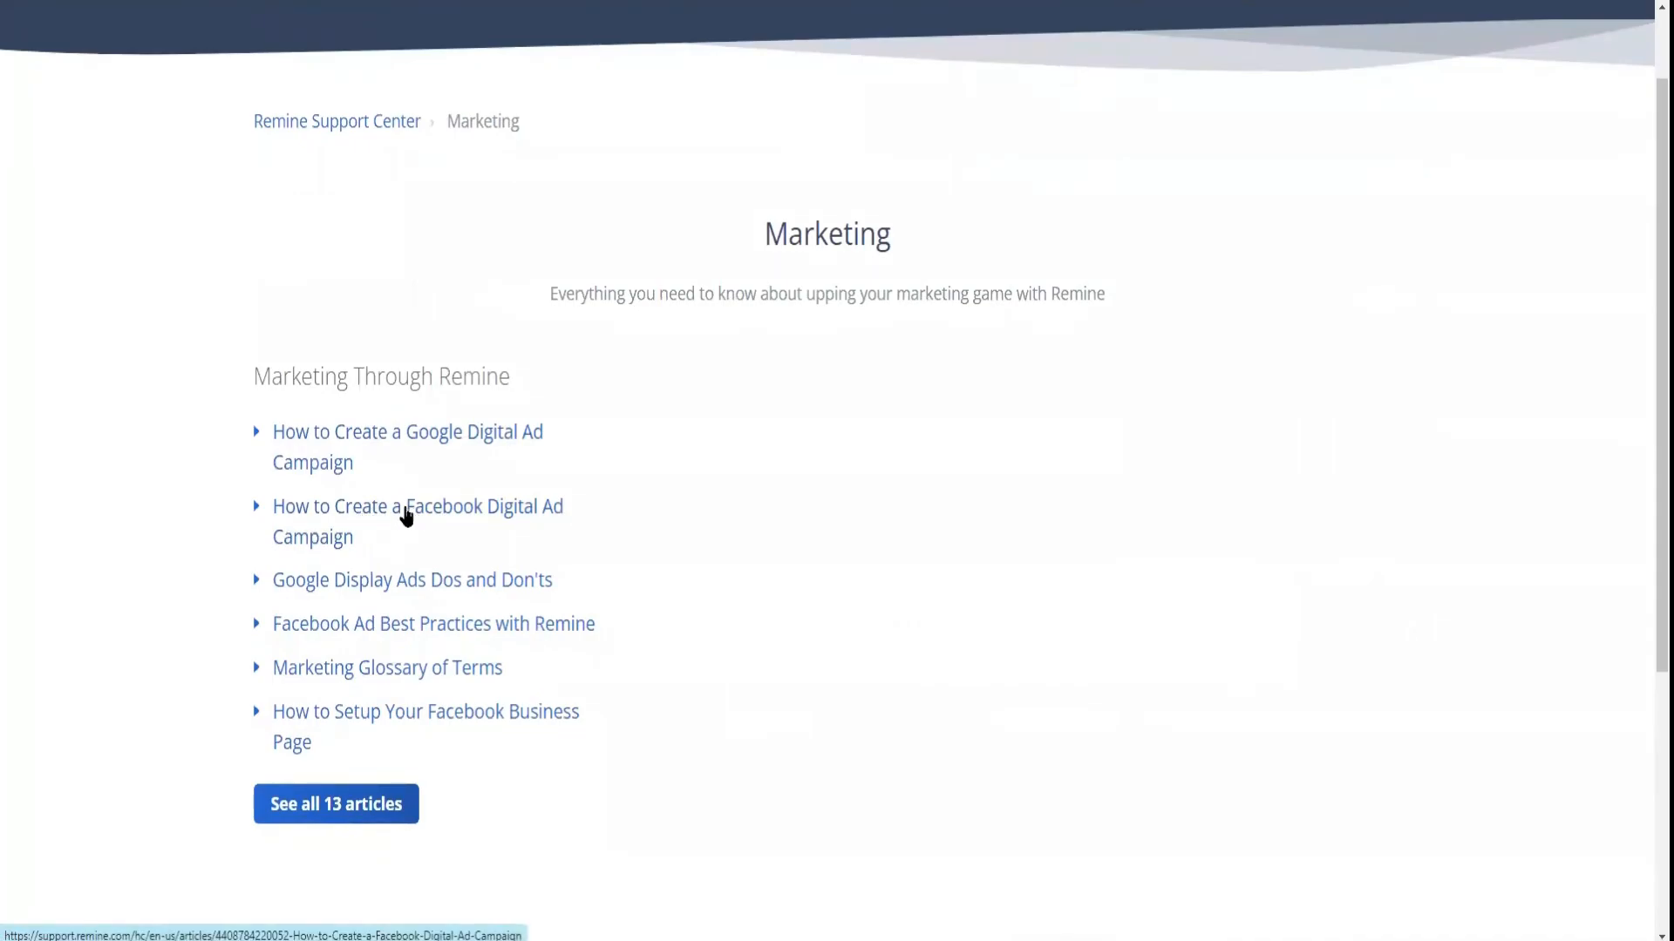
left_click(406, 516)
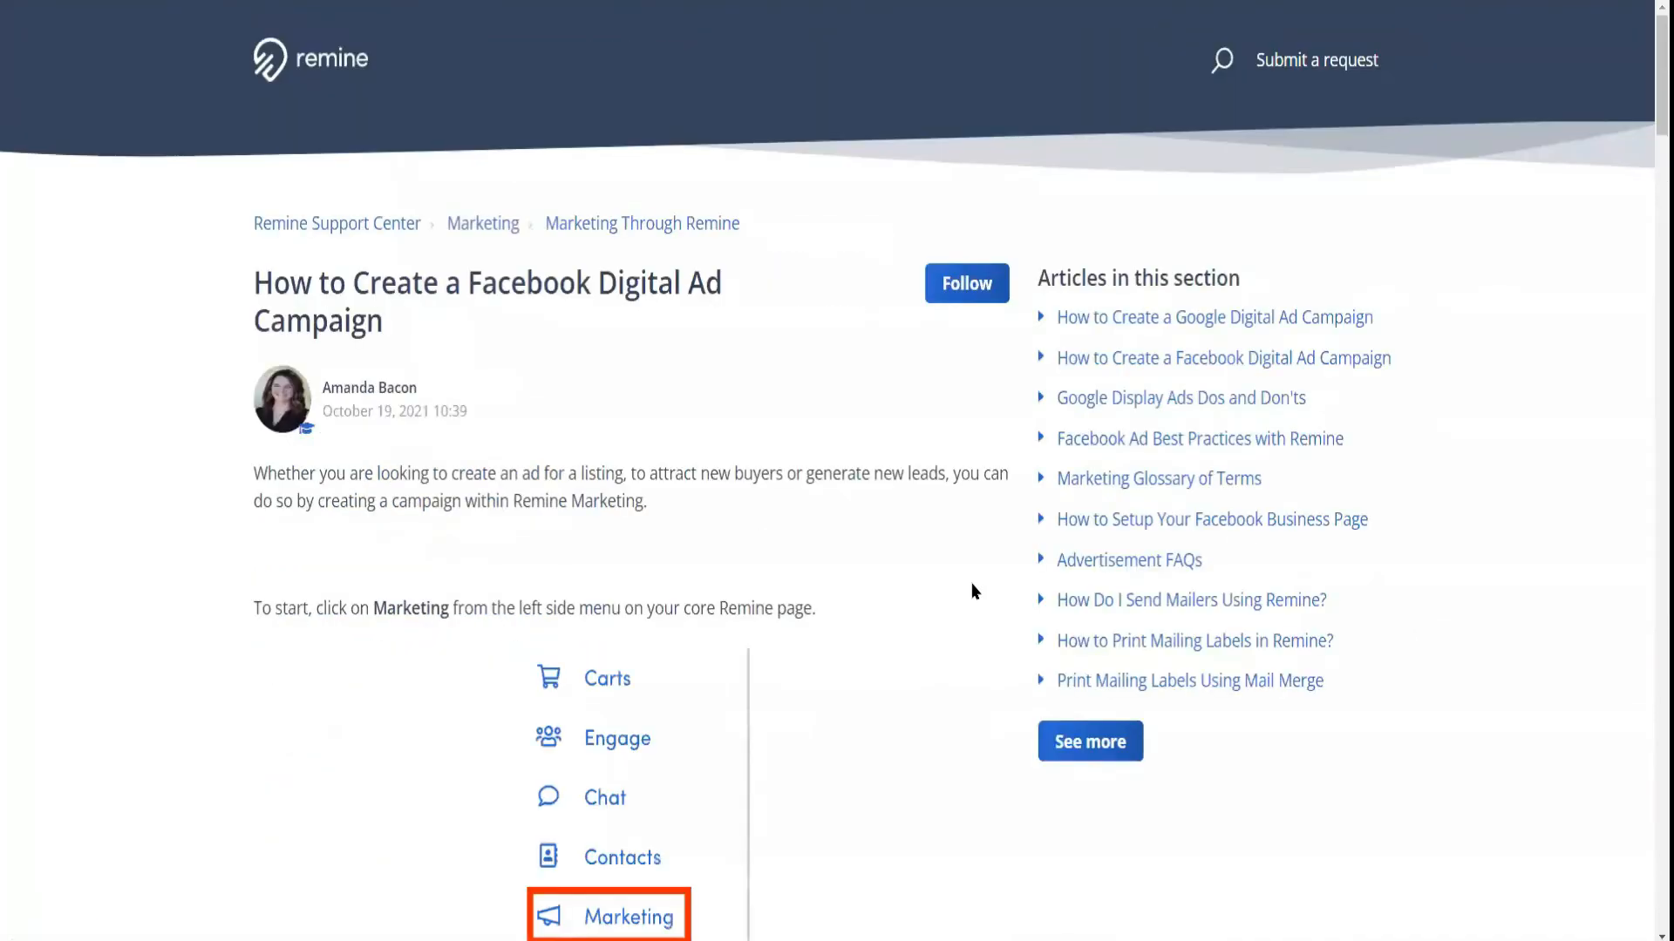
scroll(969, 582, "down", 2)
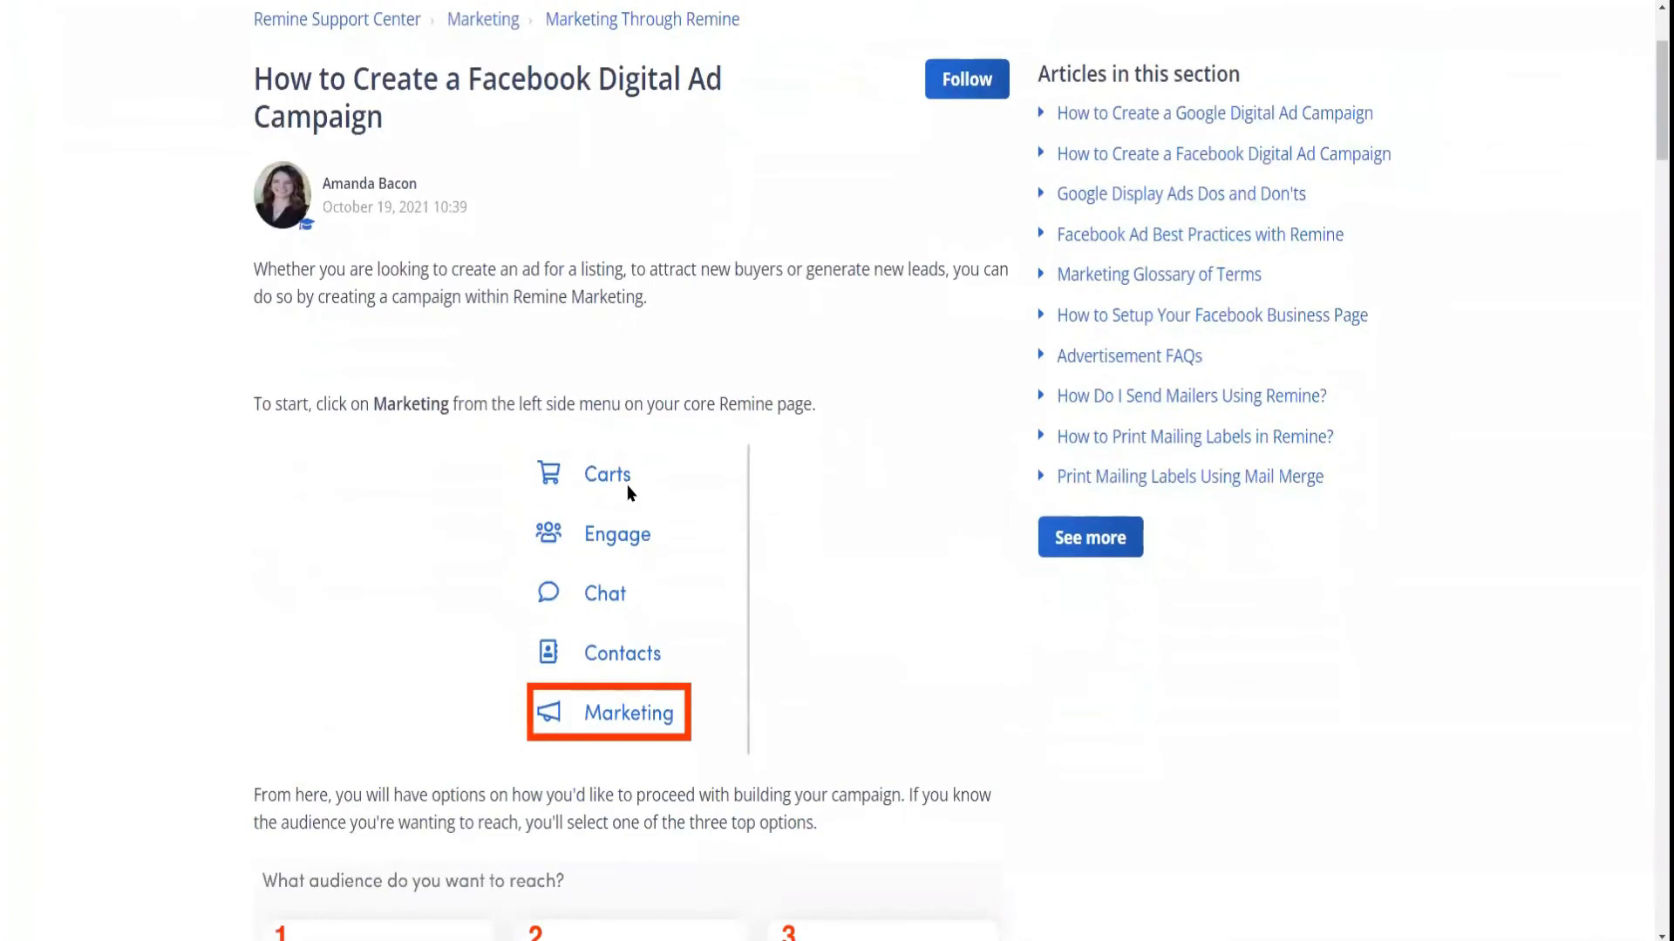
scroll(626, 485, "down", 3)
scroll(626, 485, "down", 8)
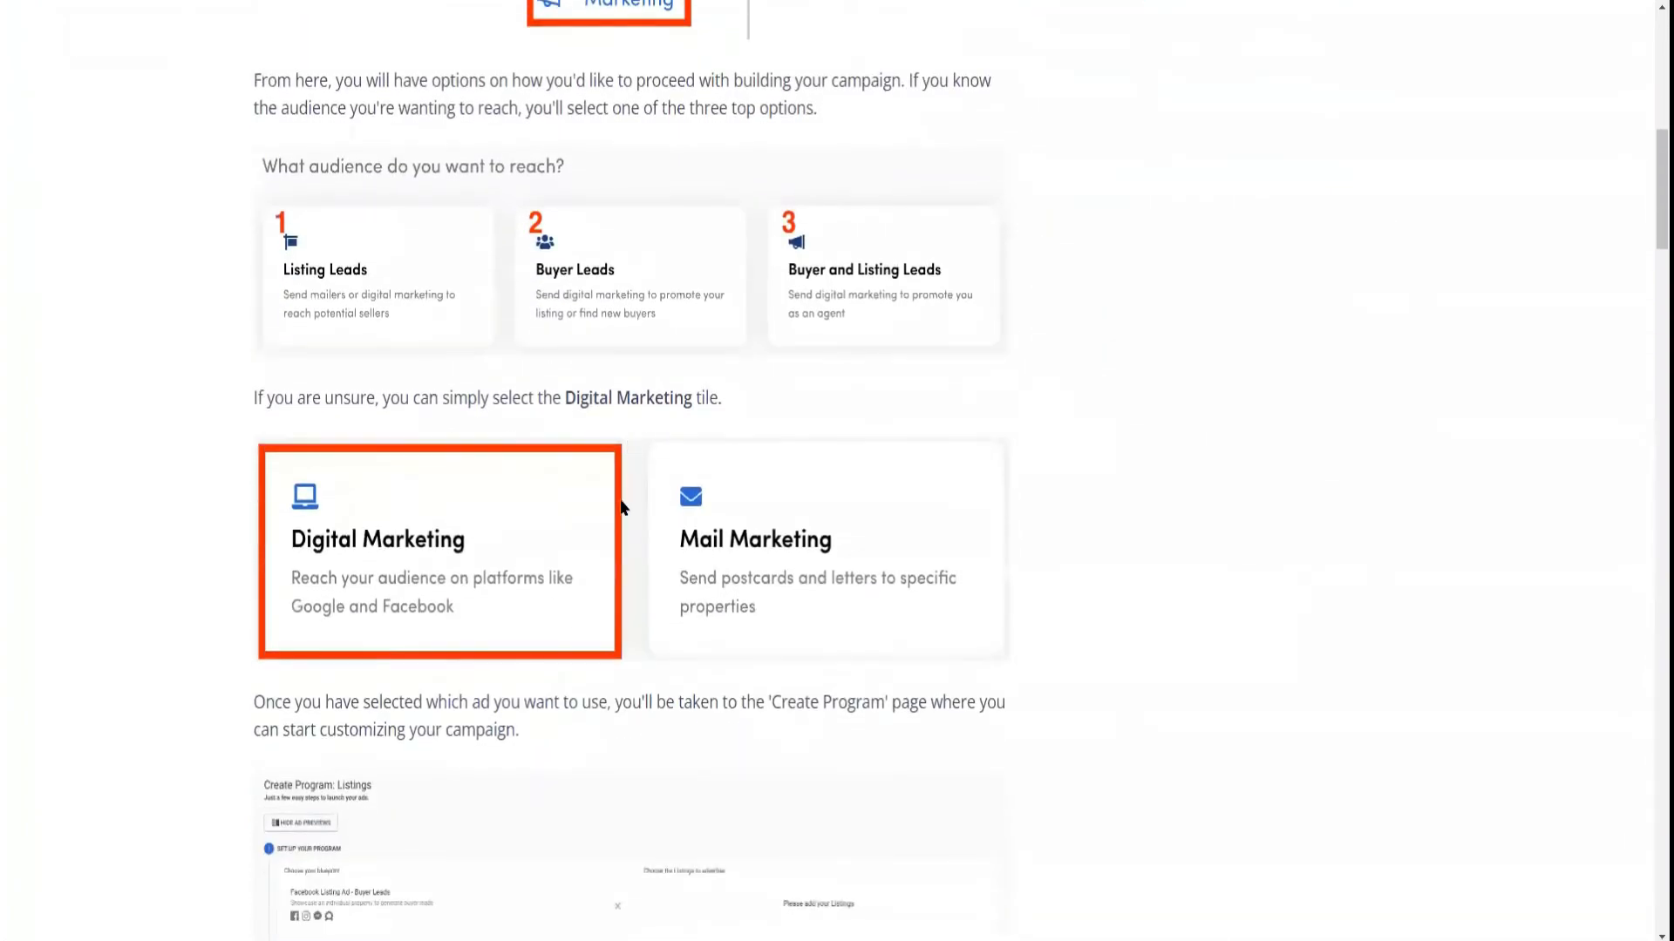
scroll(607, 530, "down", 9)
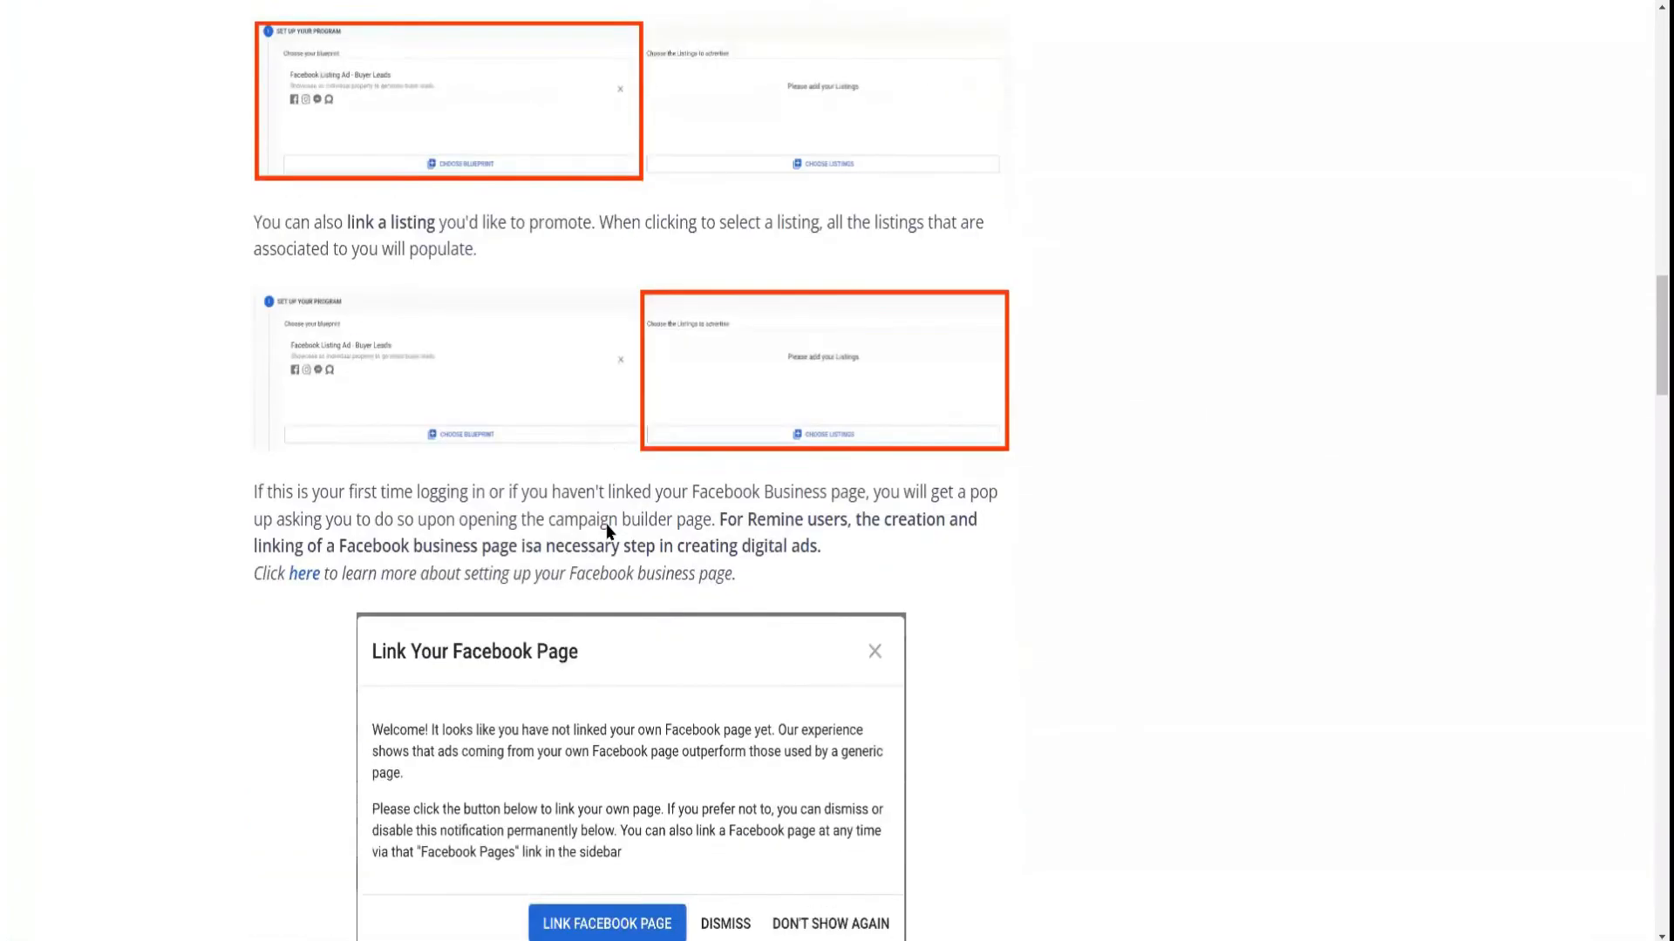
scroll(608, 530, "down", 3)
scroll(1112, 567, "up", 13)
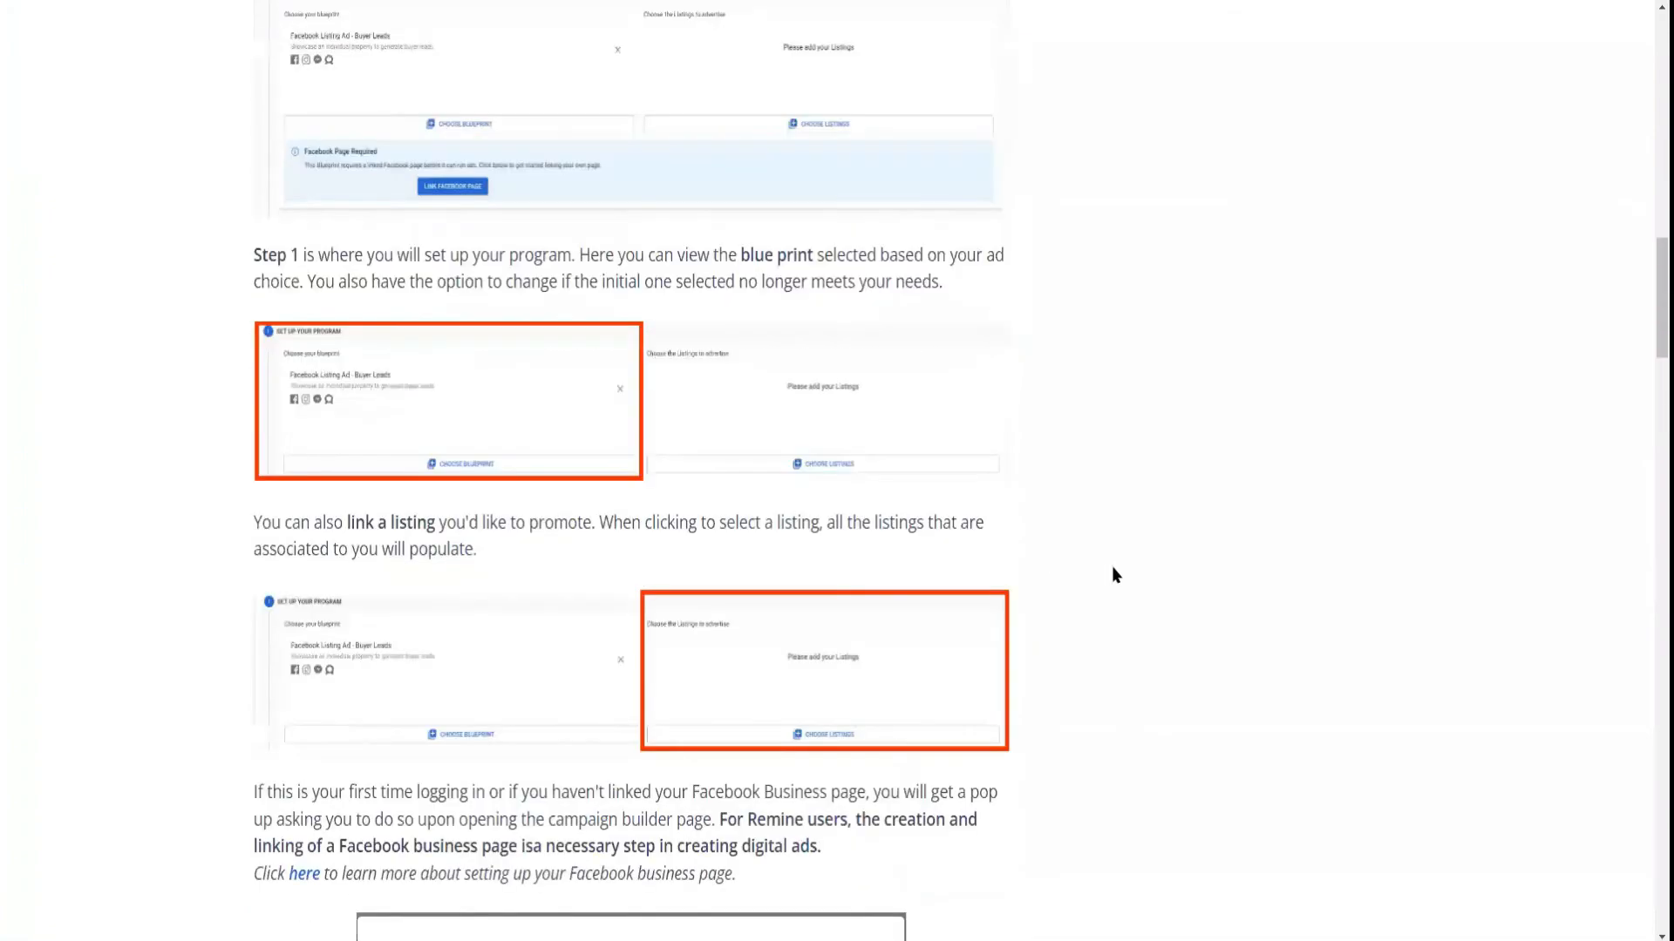
scroll(1110, 567, "up", 14)
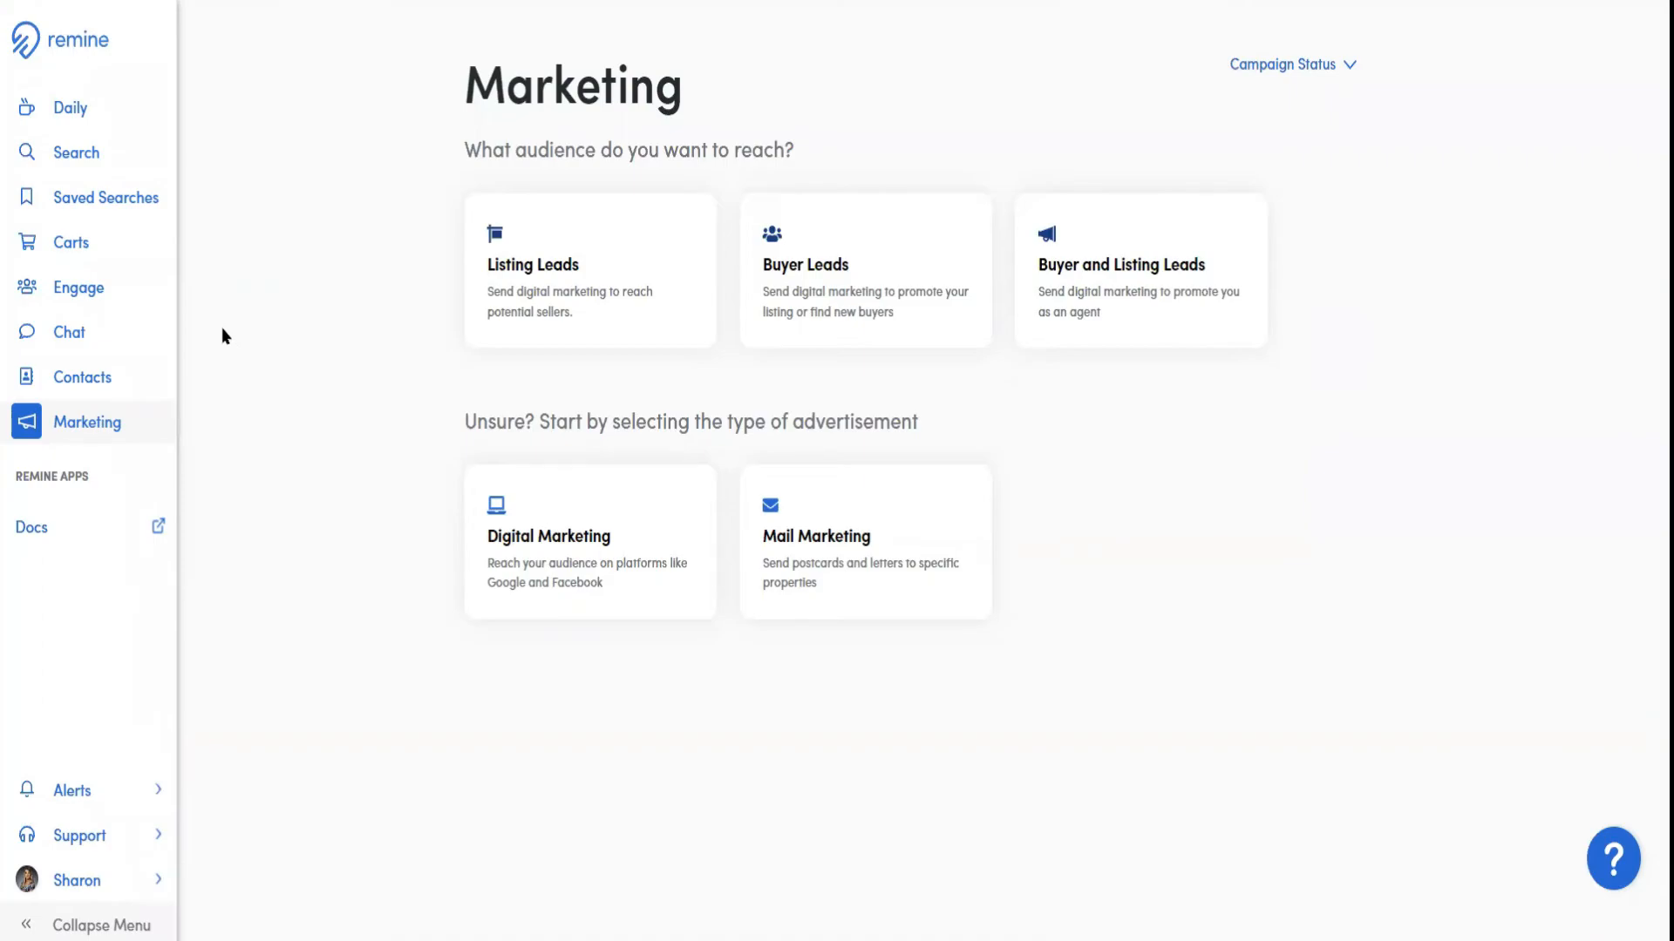
Open the Test 8.10 cart and select all of its properties
left_click(75, 253)
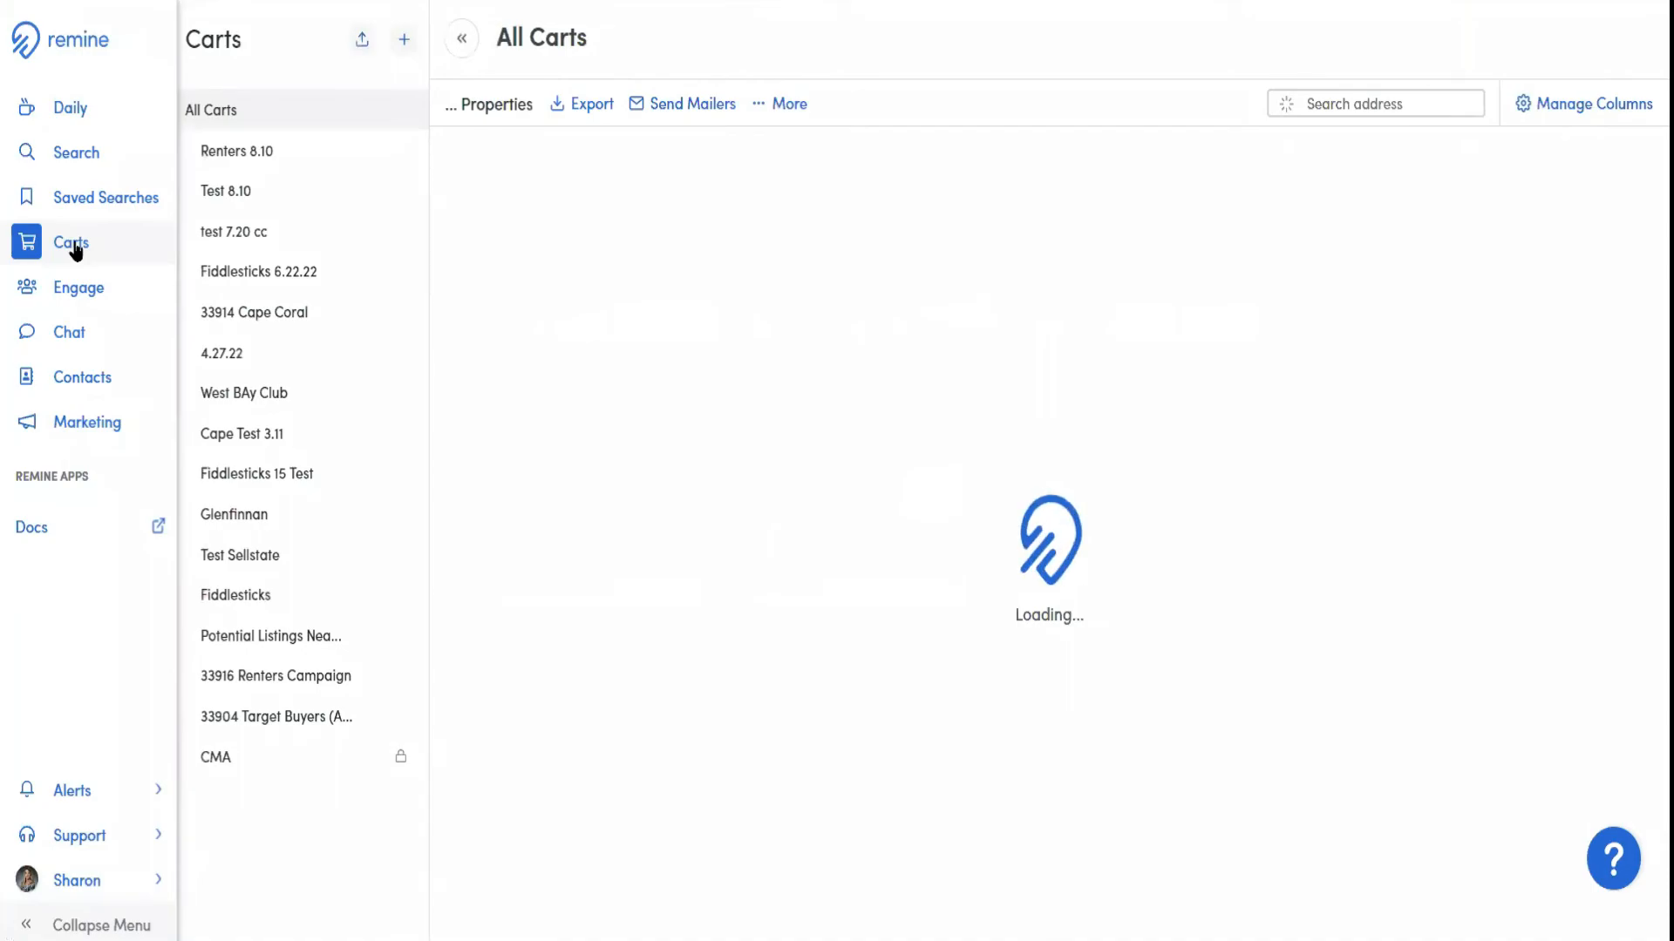
left_click(261, 200)
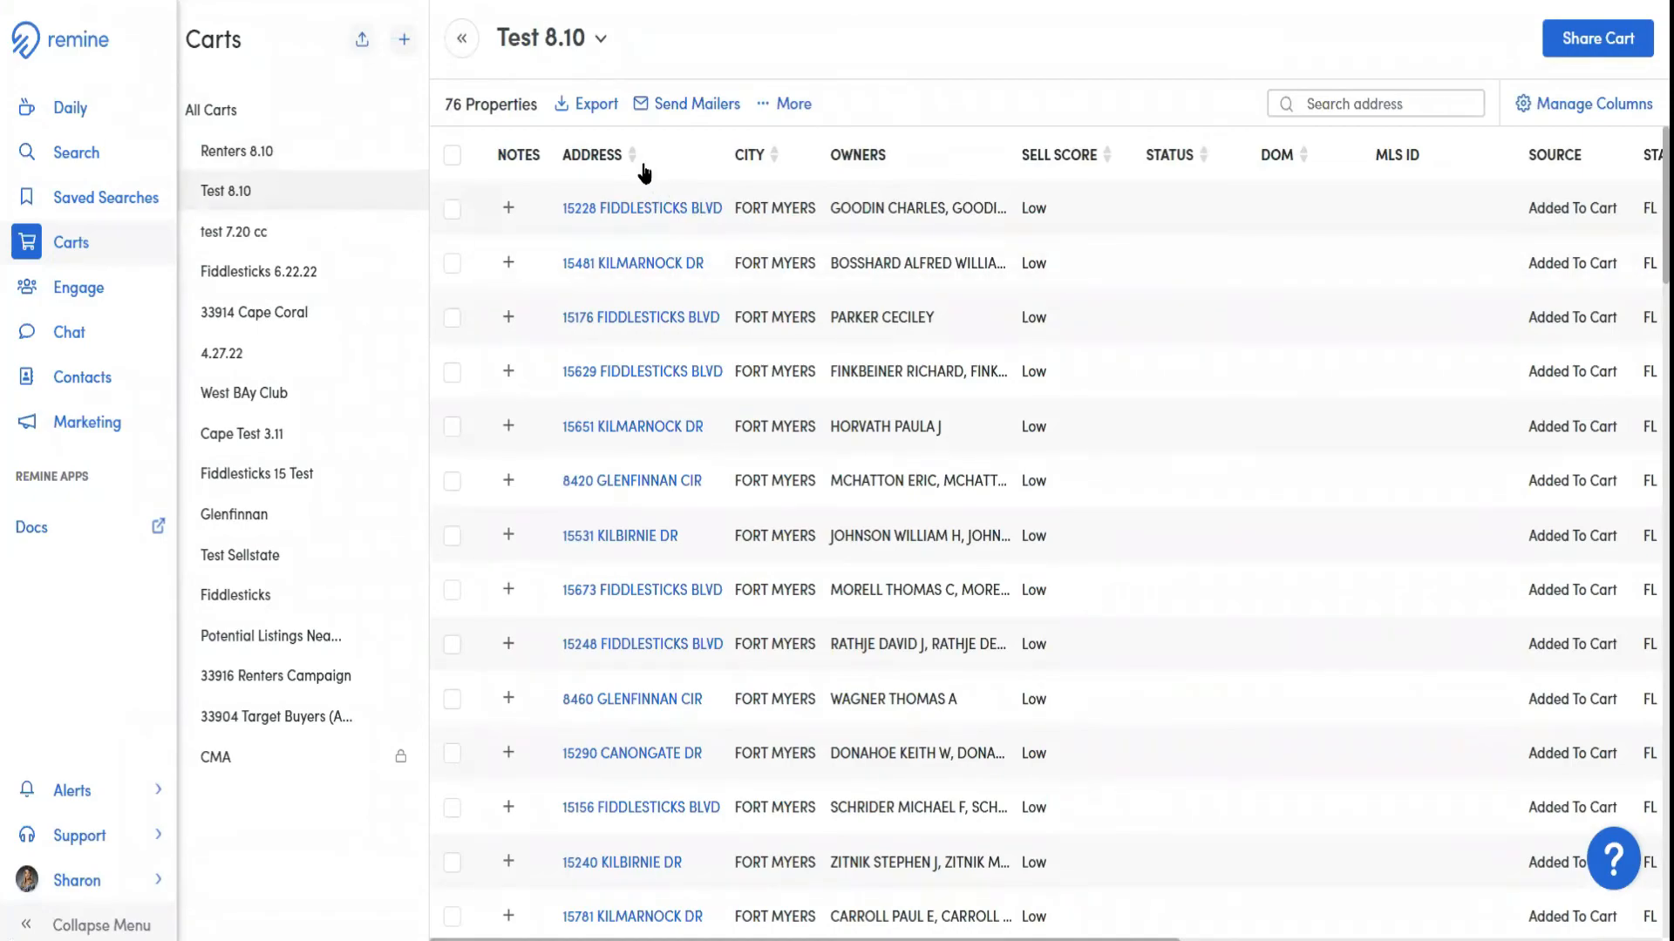
left_click(453, 157)
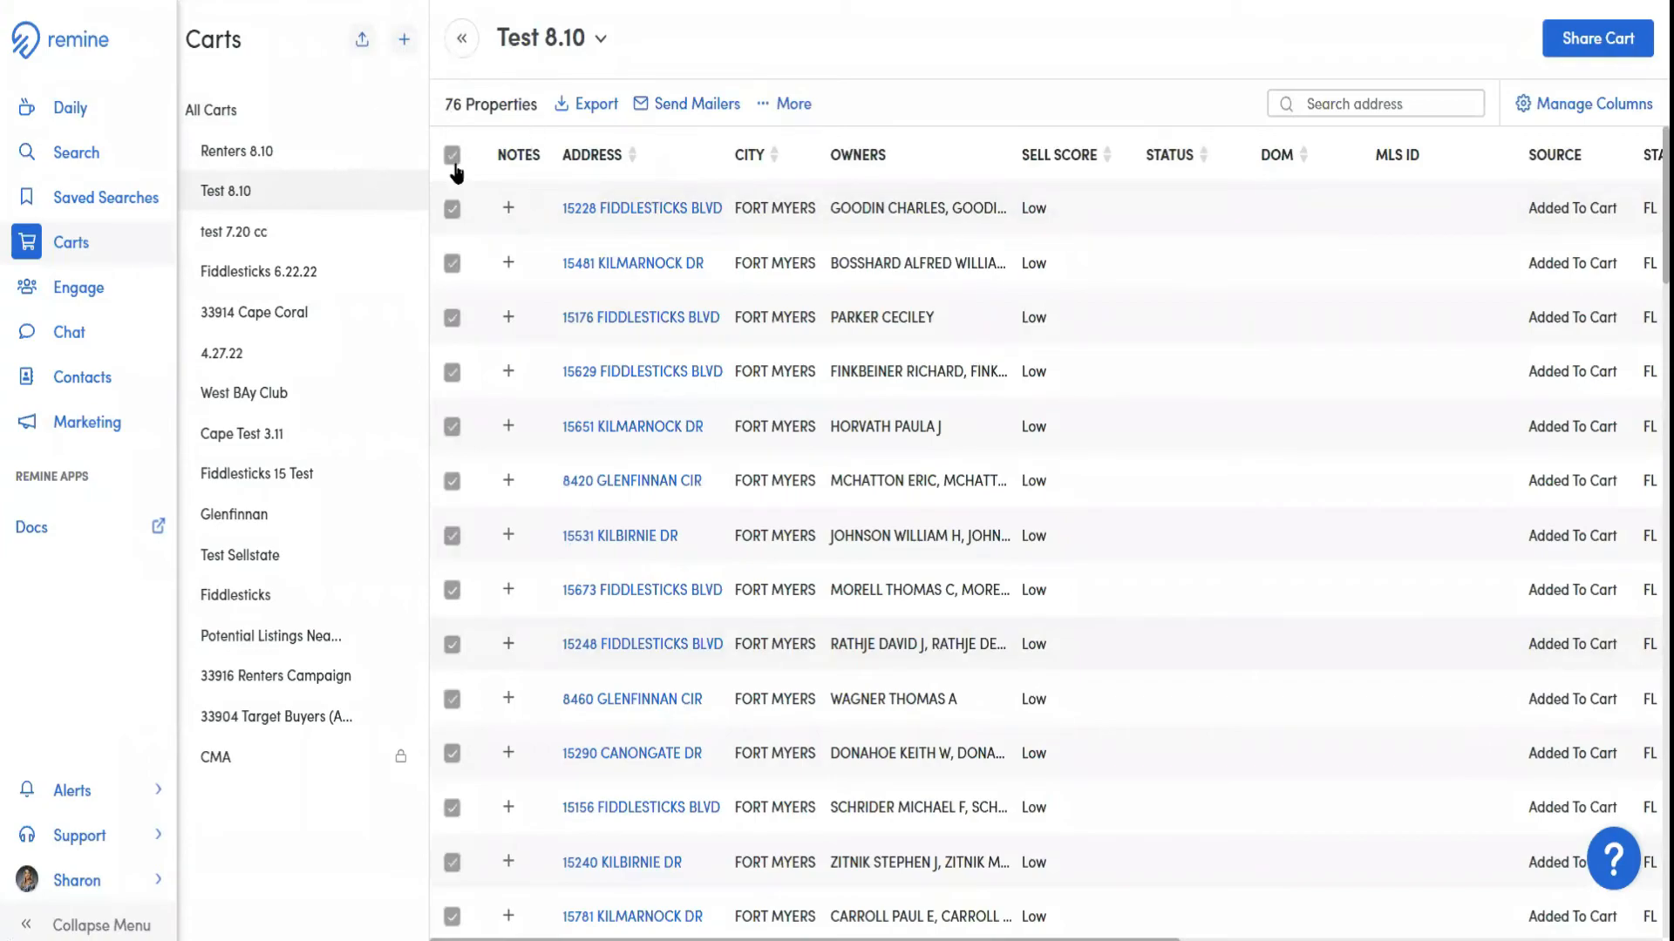
Clear the selection and select only the second, third and fourth properties in the cart
left_click(454, 159)
left_click(452, 263)
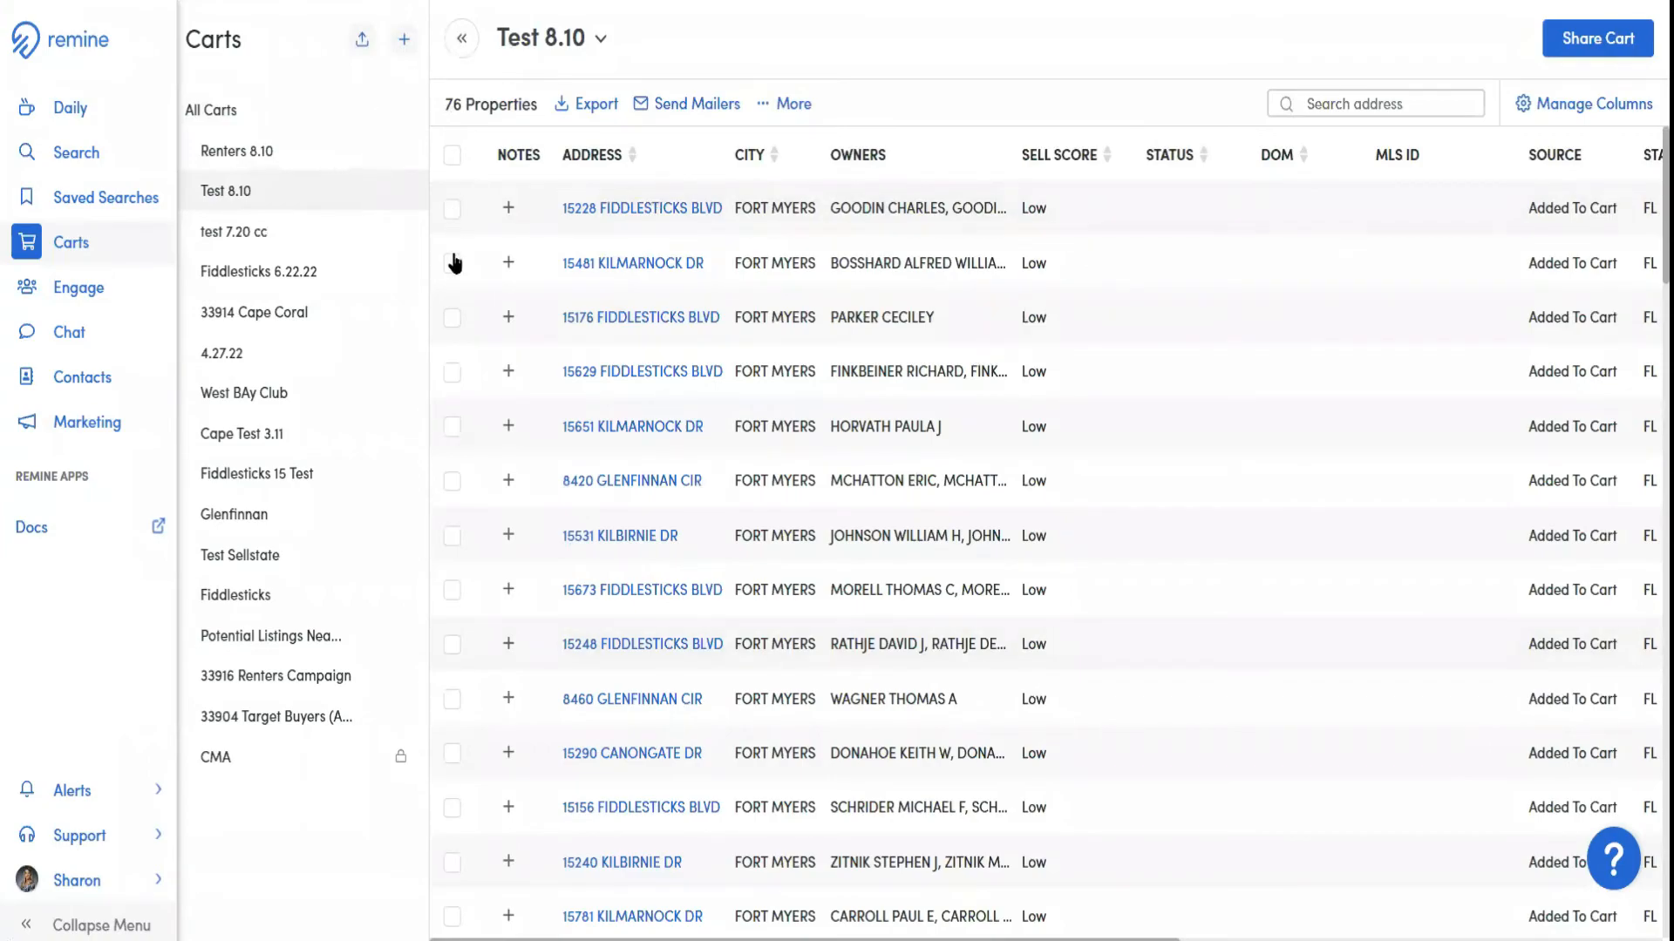
left_click(452, 319)
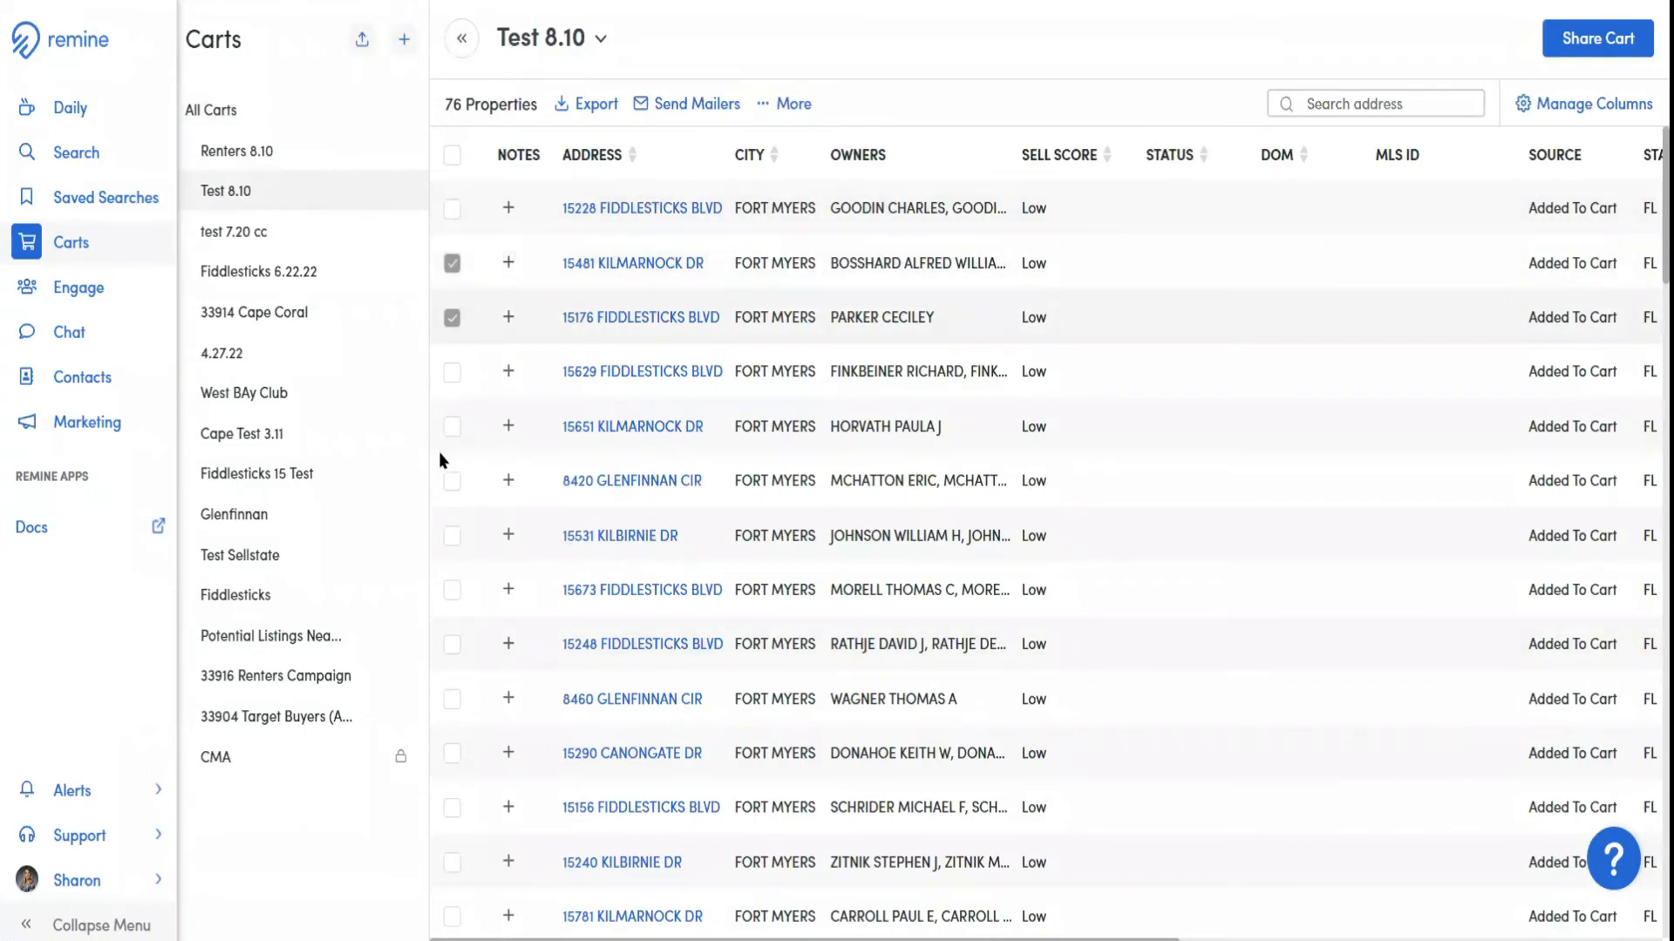
left_click(453, 373)
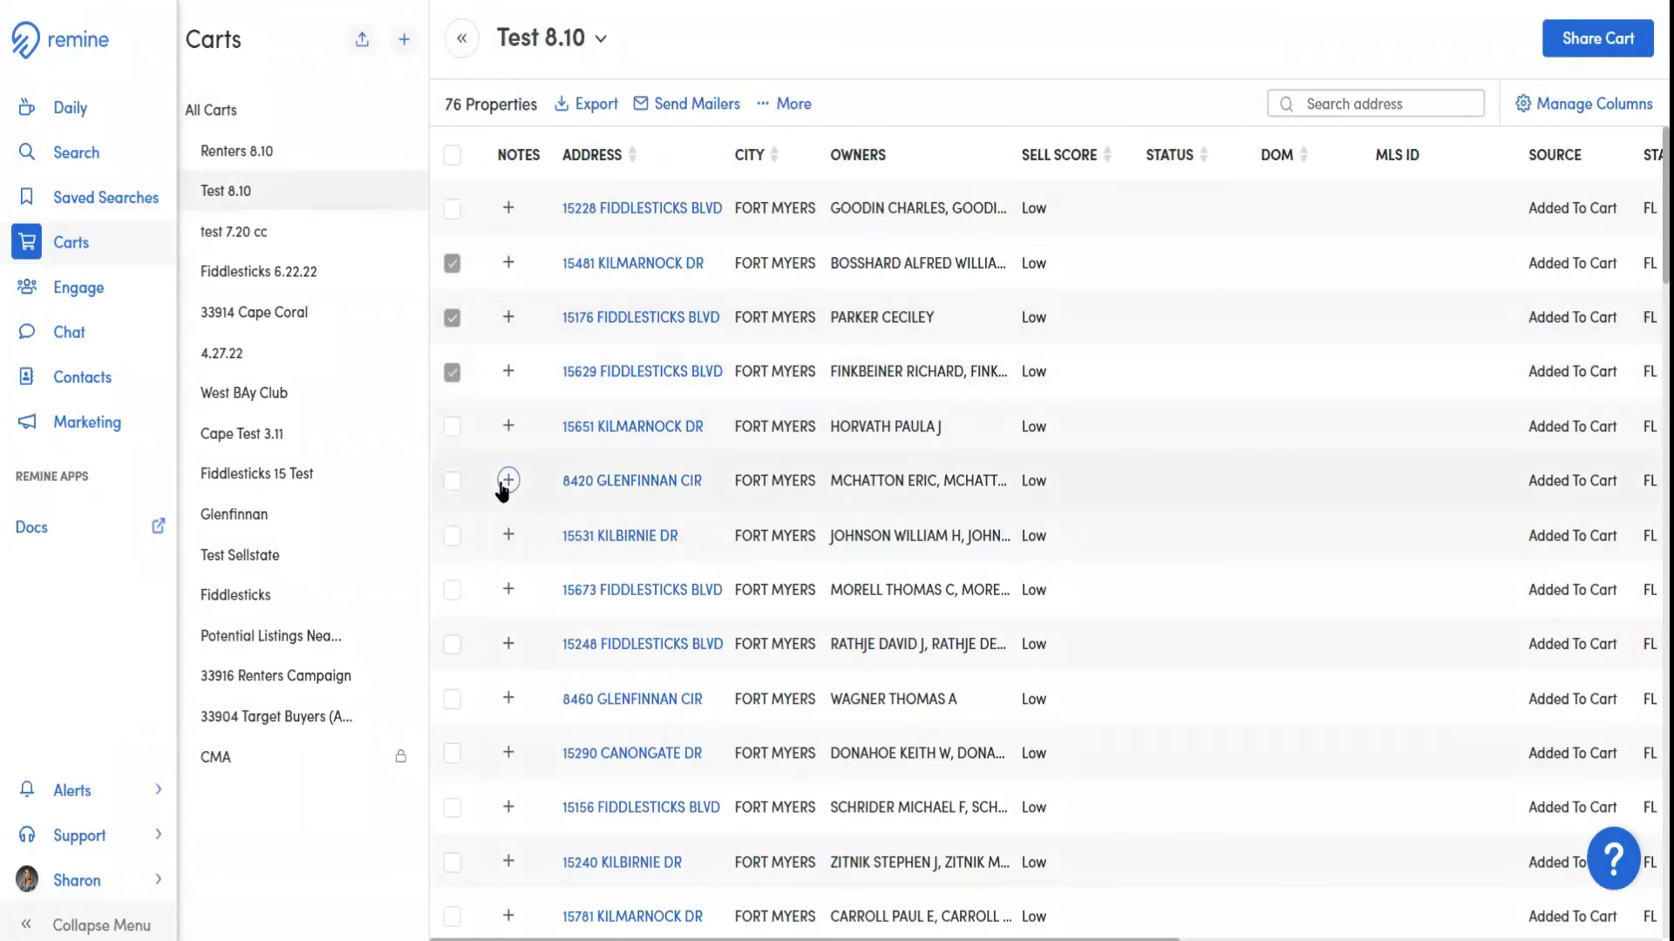
Select every property in the Test 8.10 cart and open the Print Mailing Labels settings for them
left_click(452, 155)
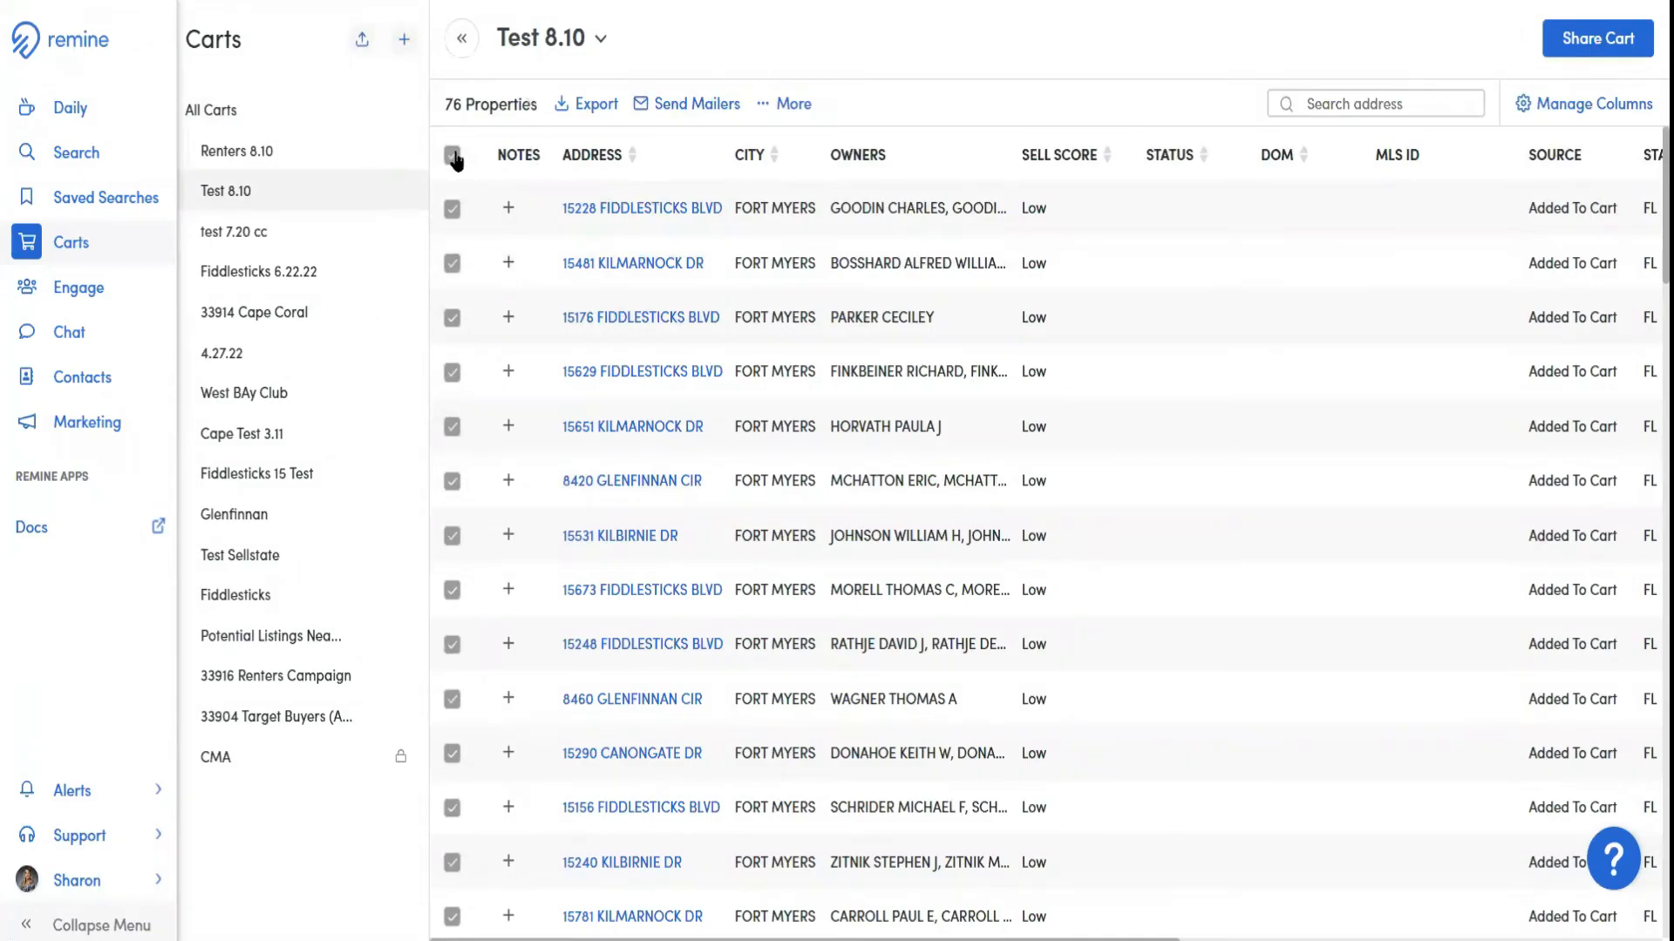
left_click(800, 109)
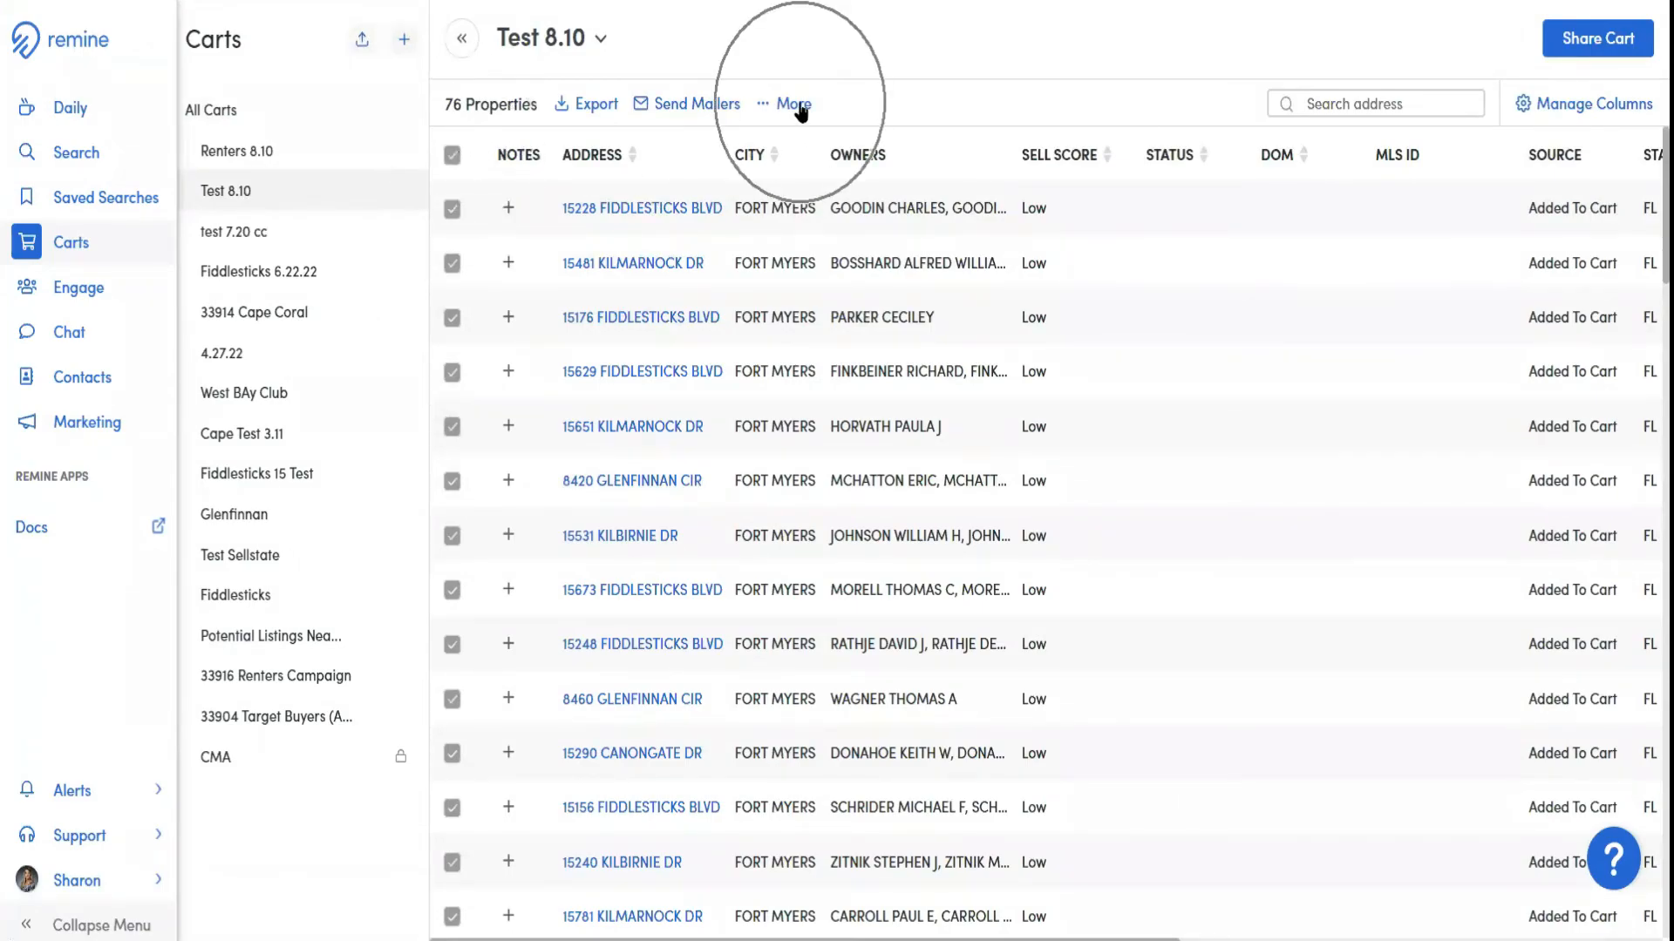
left_click(853, 151)
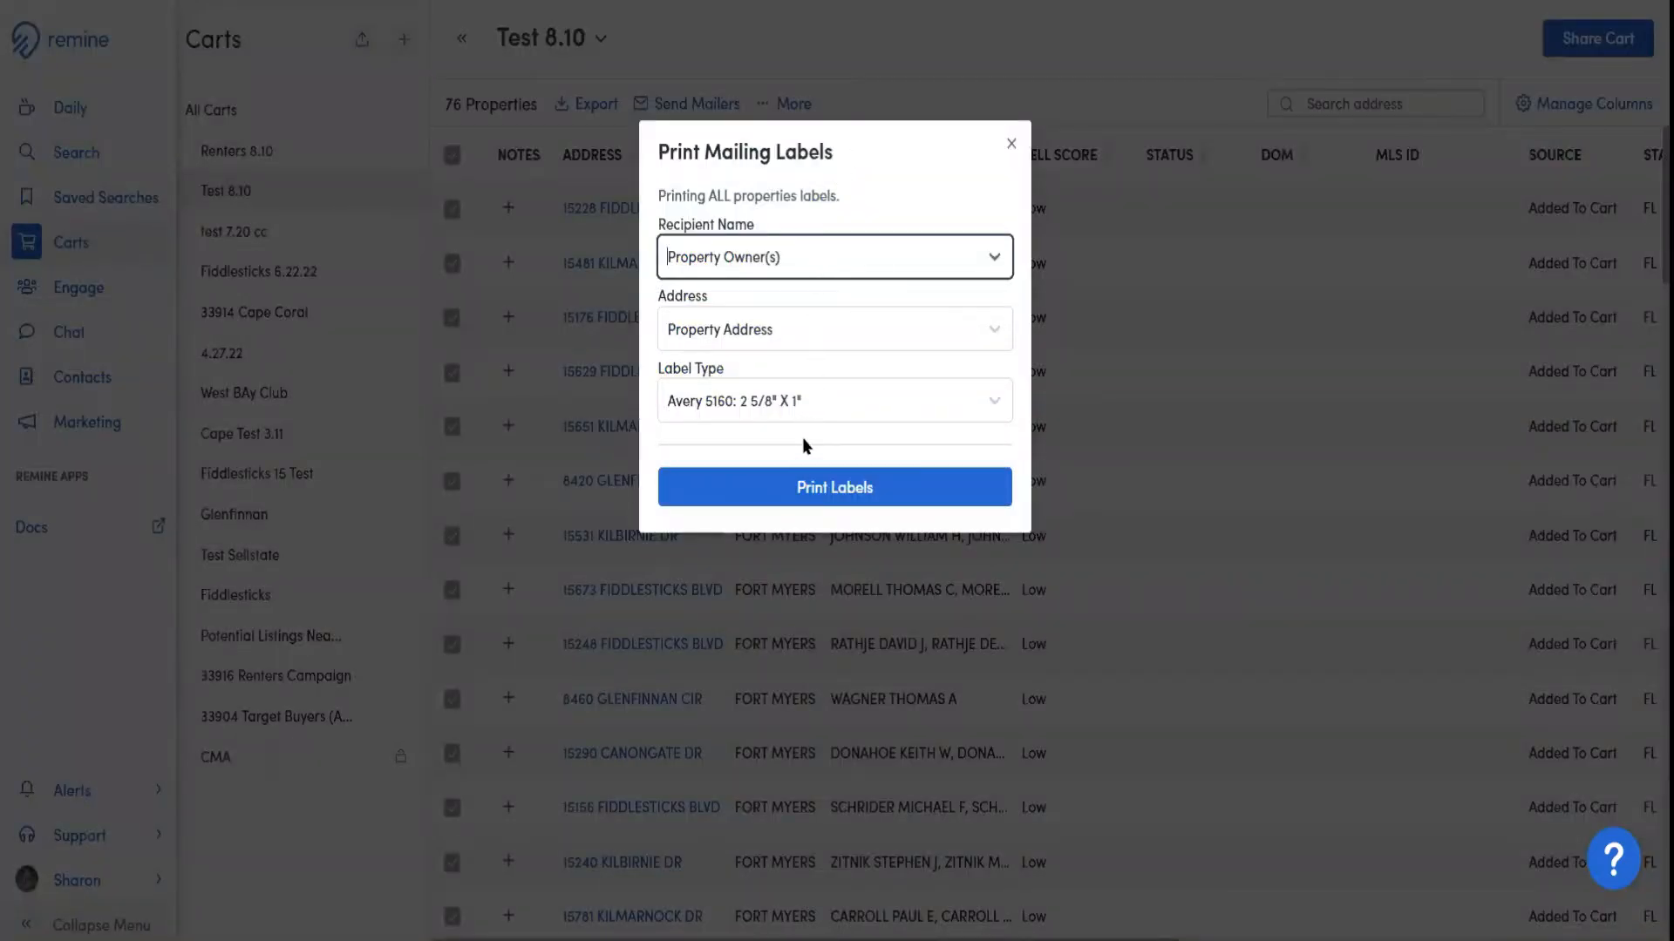
Review the Recipient Name and Address options for the mailing labels, then close the Print Mailing Labels settings without printing
left_click(884, 261)
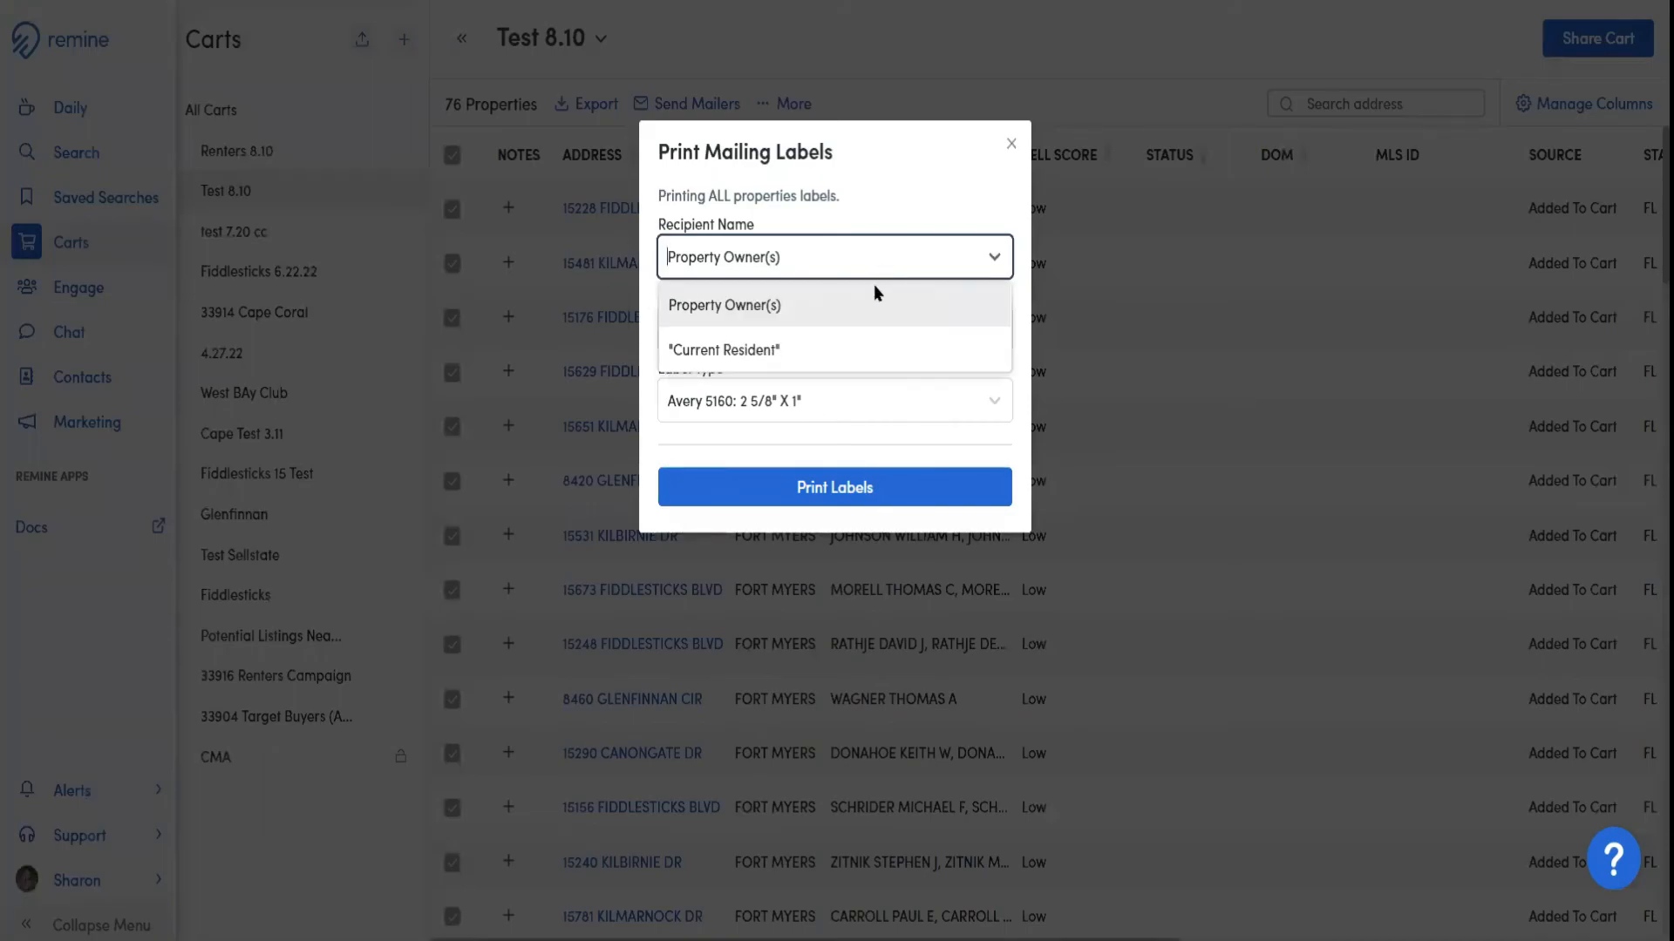
left_click(894, 199)
left_click(853, 329)
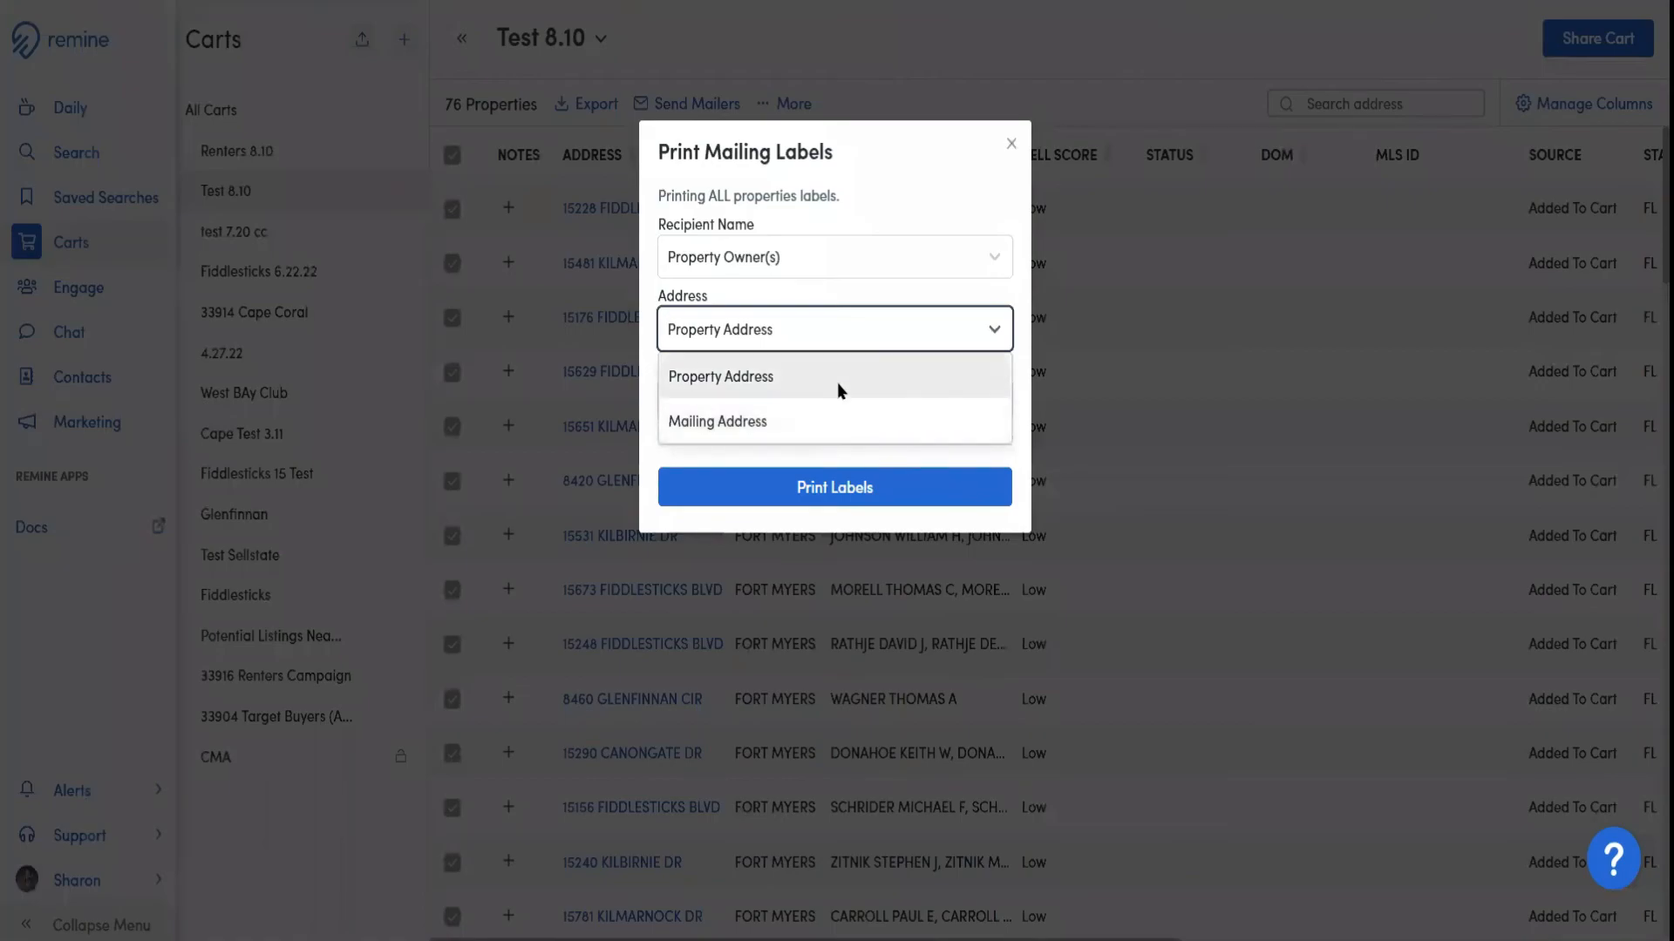
left_click(901, 185)
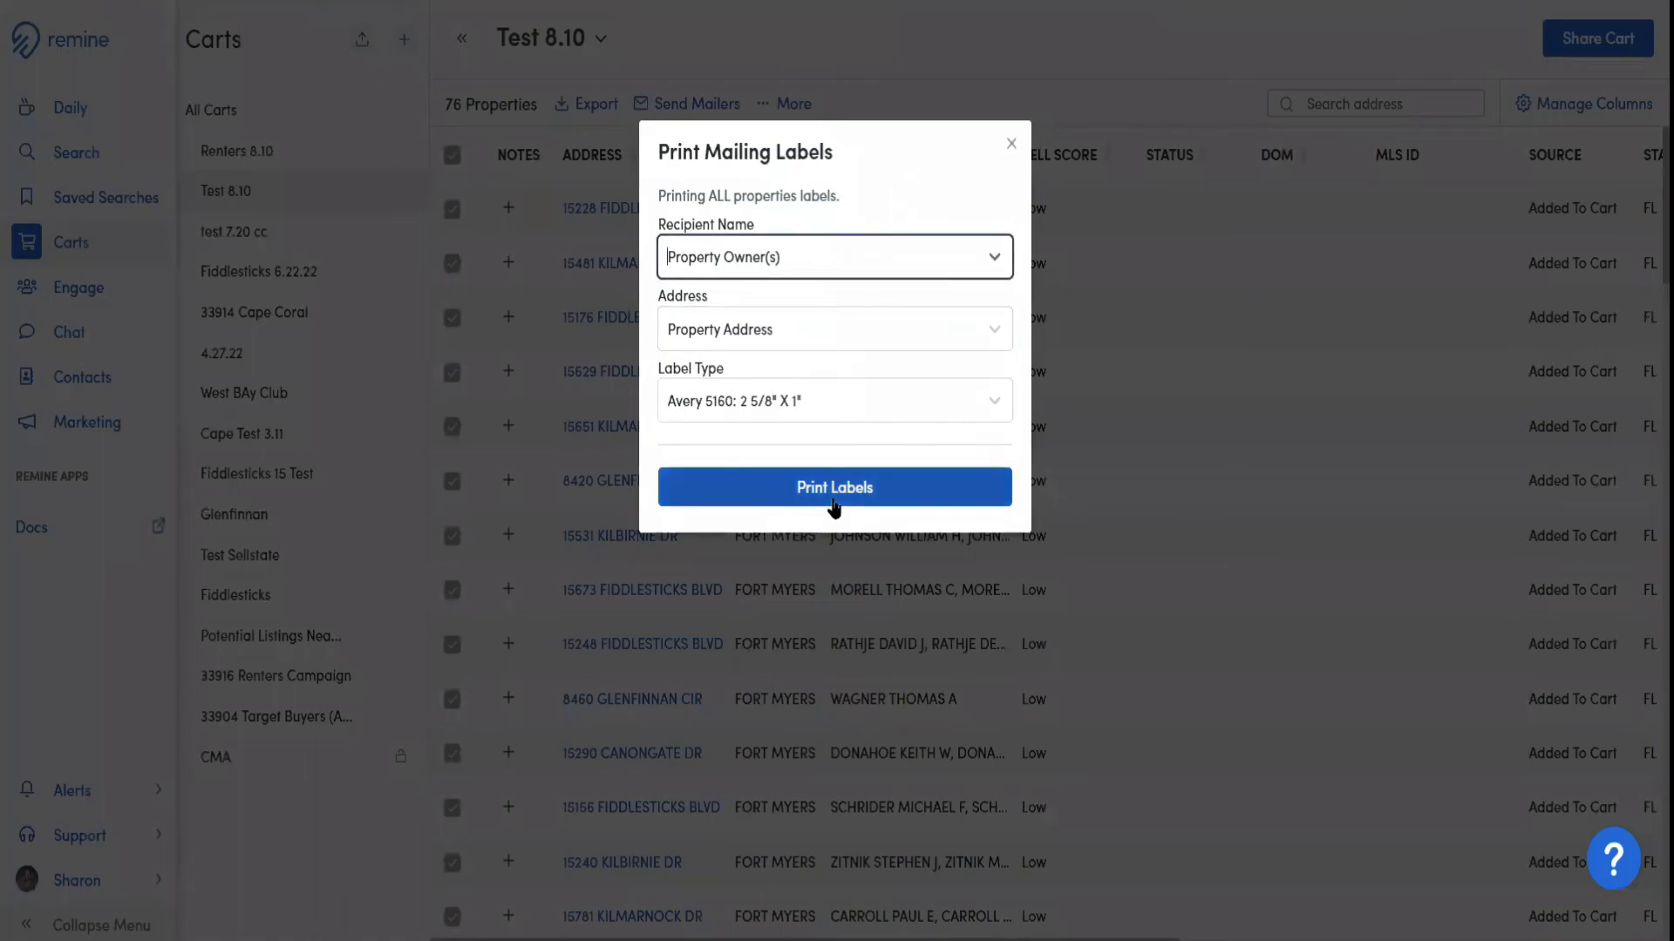
left_click(1011, 143)
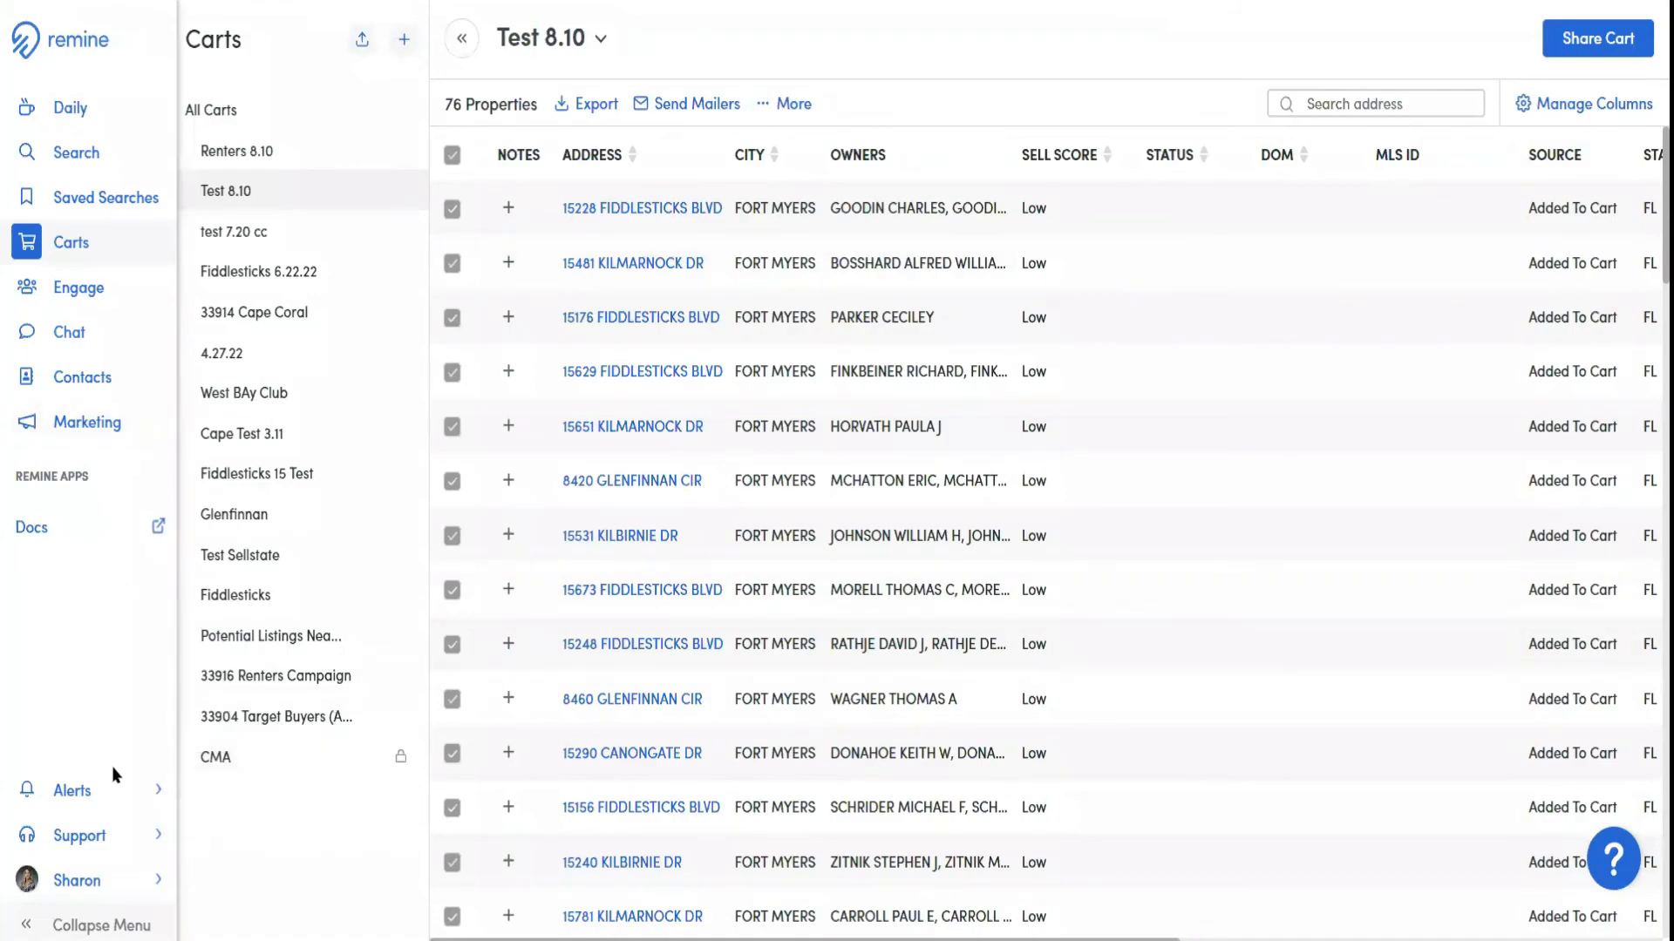
Open the article How to Create a Facebook Digital Ad Campaign from the Support Center's Marketing category
mouse_move(106, 839)
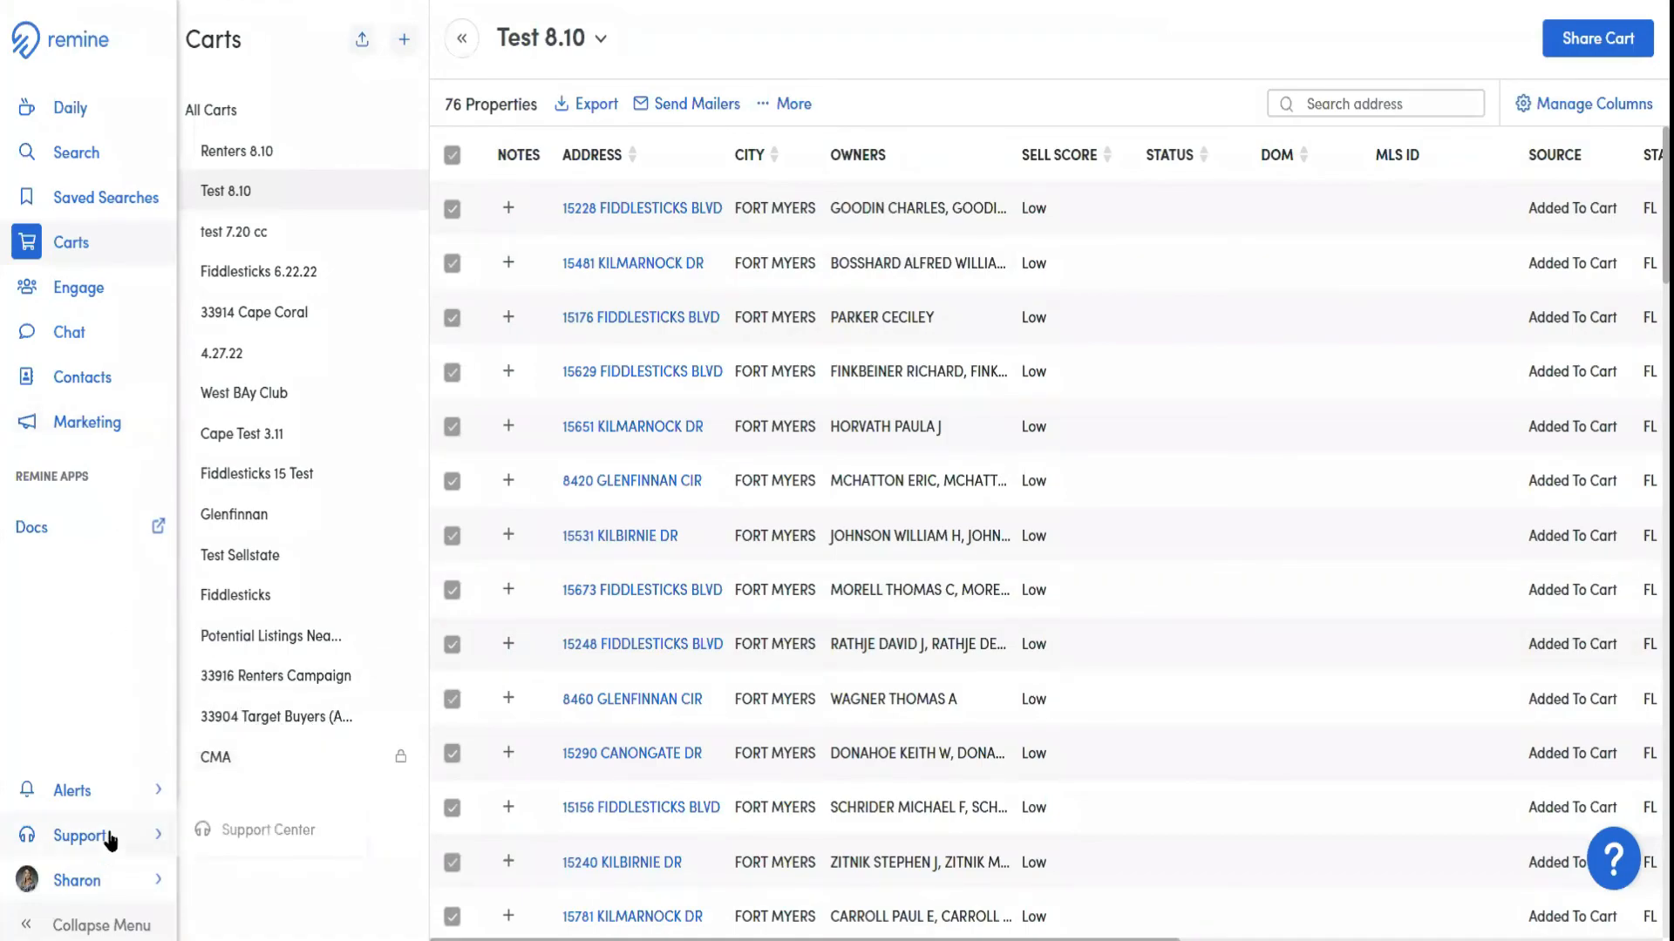
left_click(251, 834)
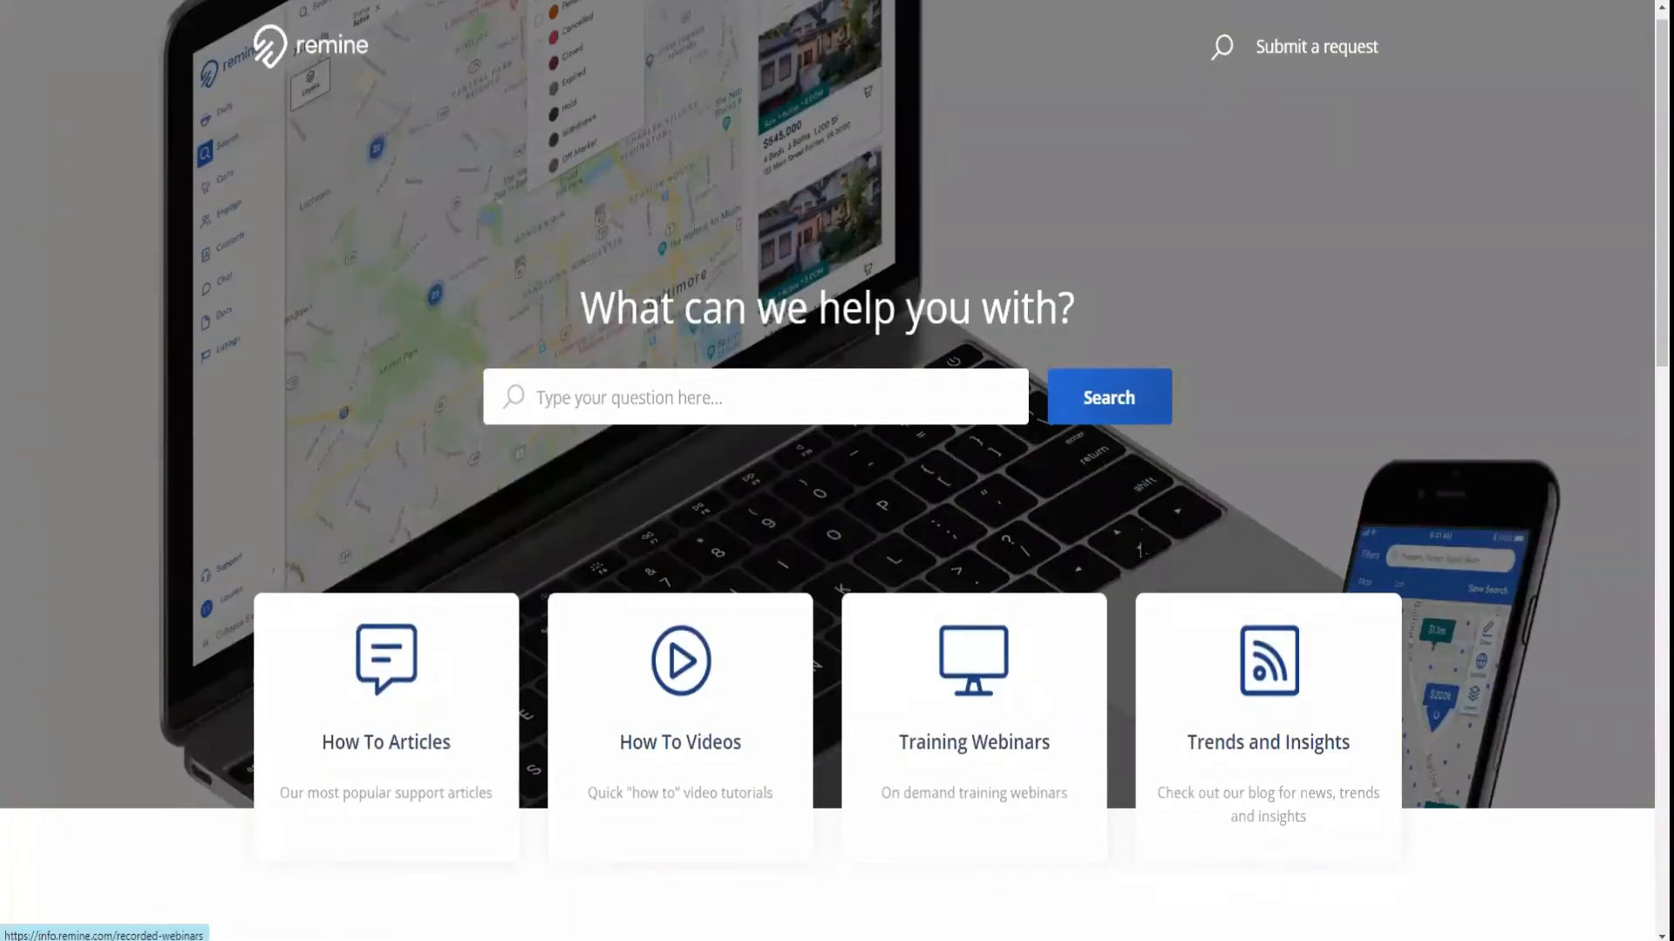
scroll(1139, 553, "down", 10)
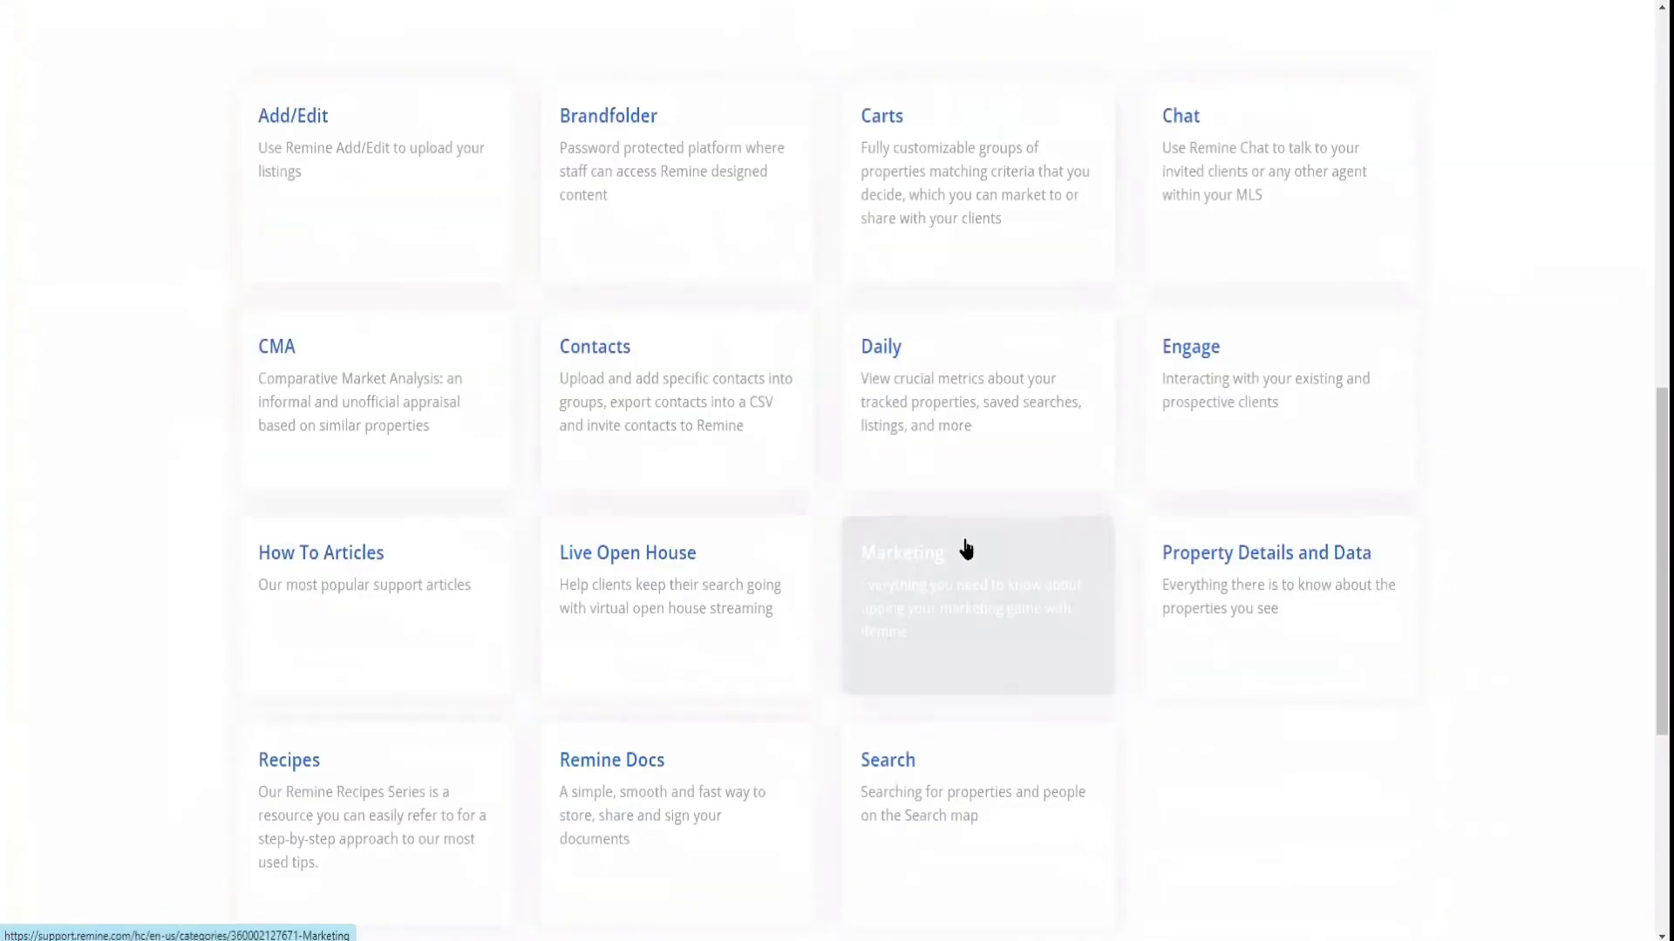
left_click(940, 610)
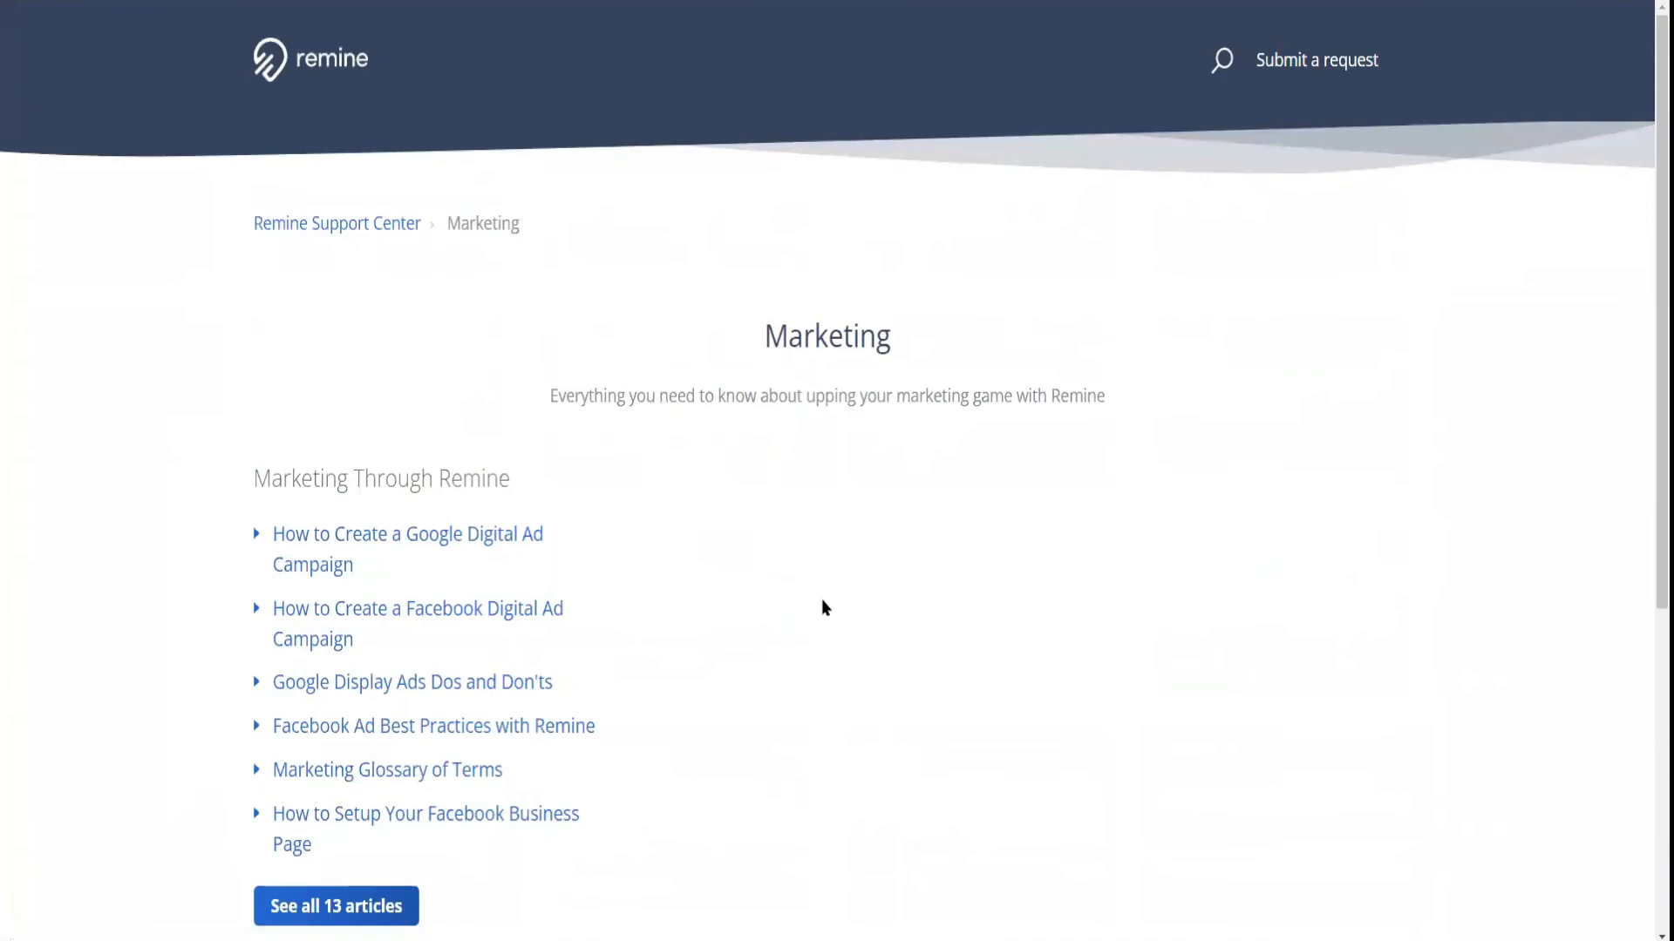
scroll(758, 593, "down", 1)
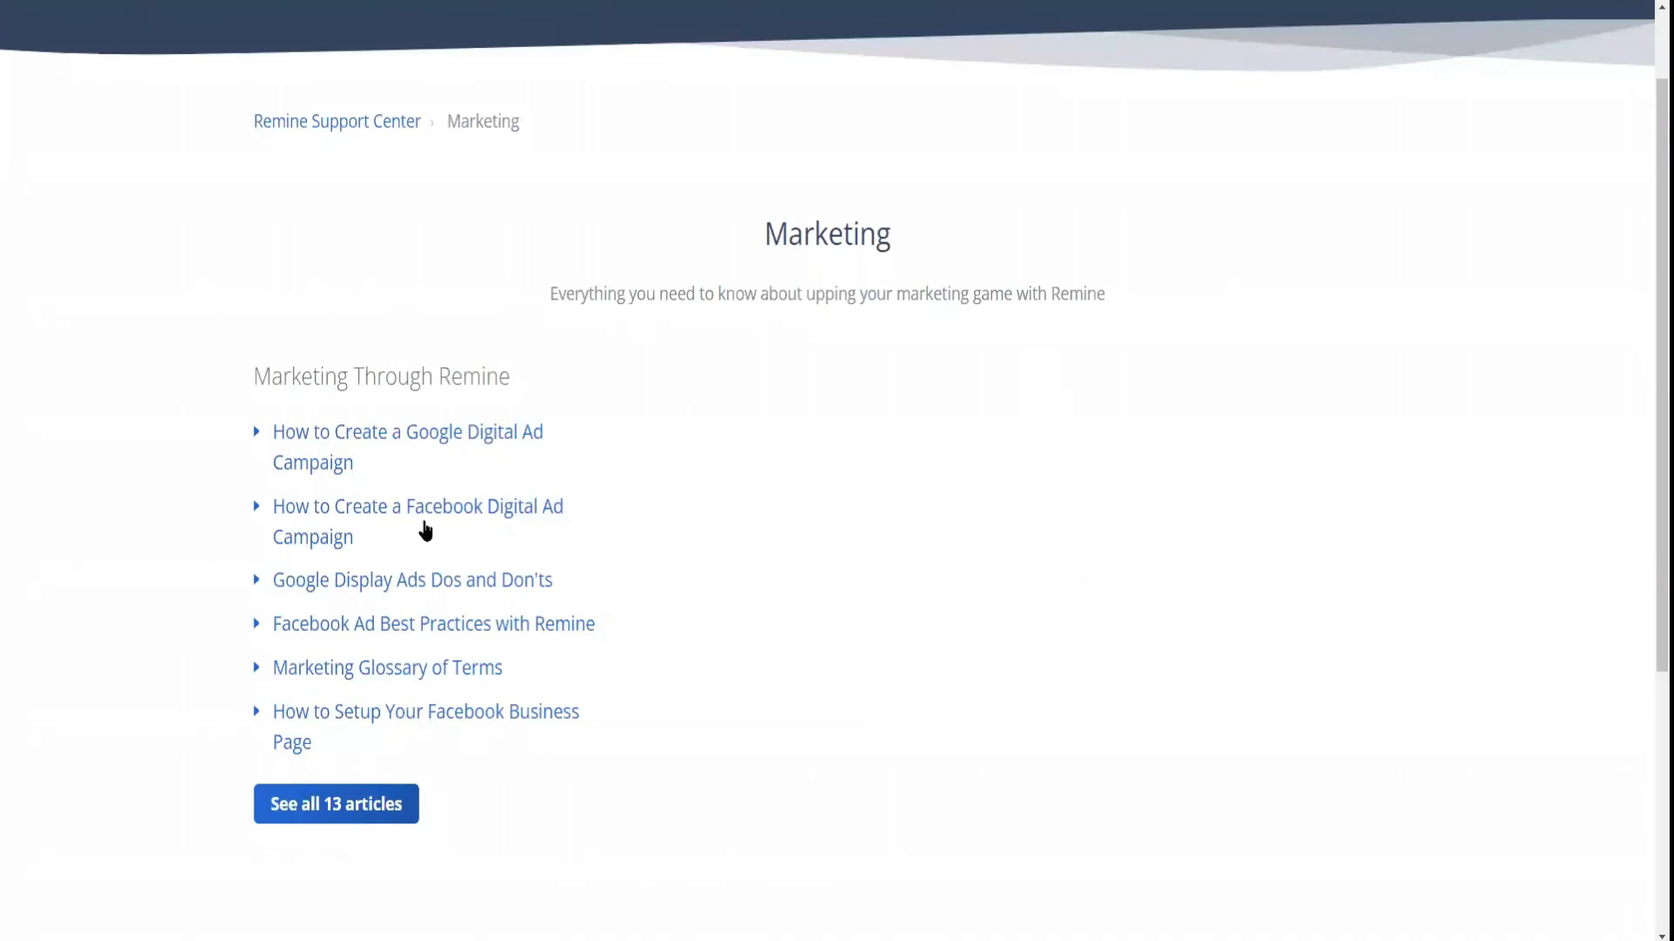
left_click(422, 511)
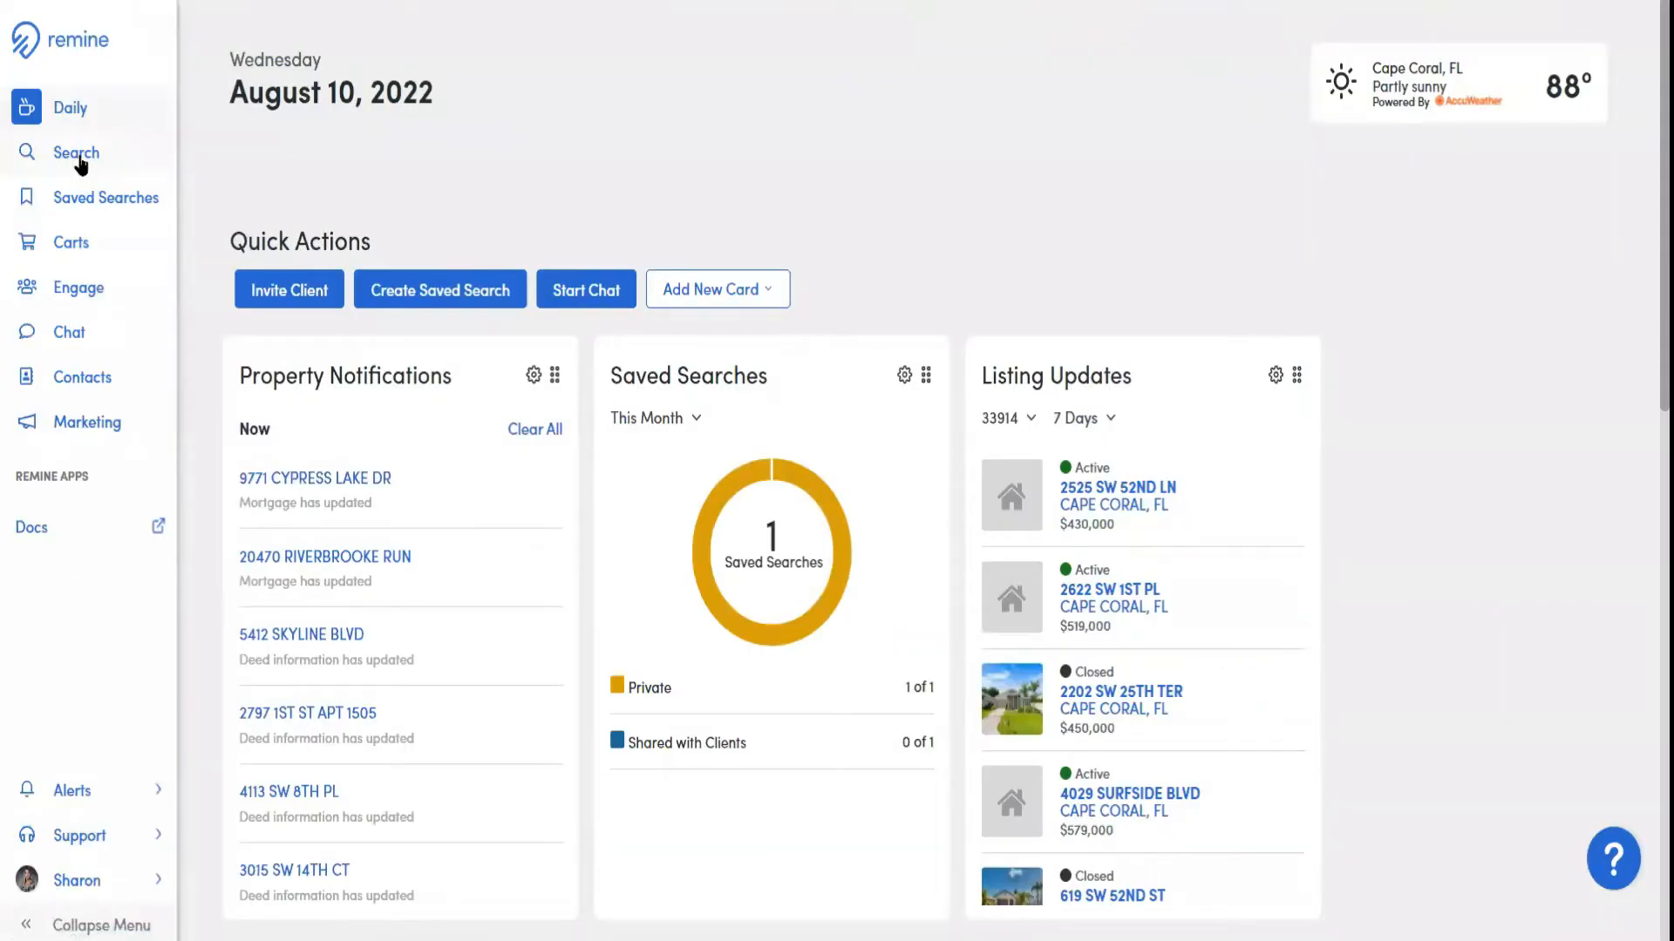
Return to the property search map and remove the Absentee and Off Market filters
left_click(77, 156)
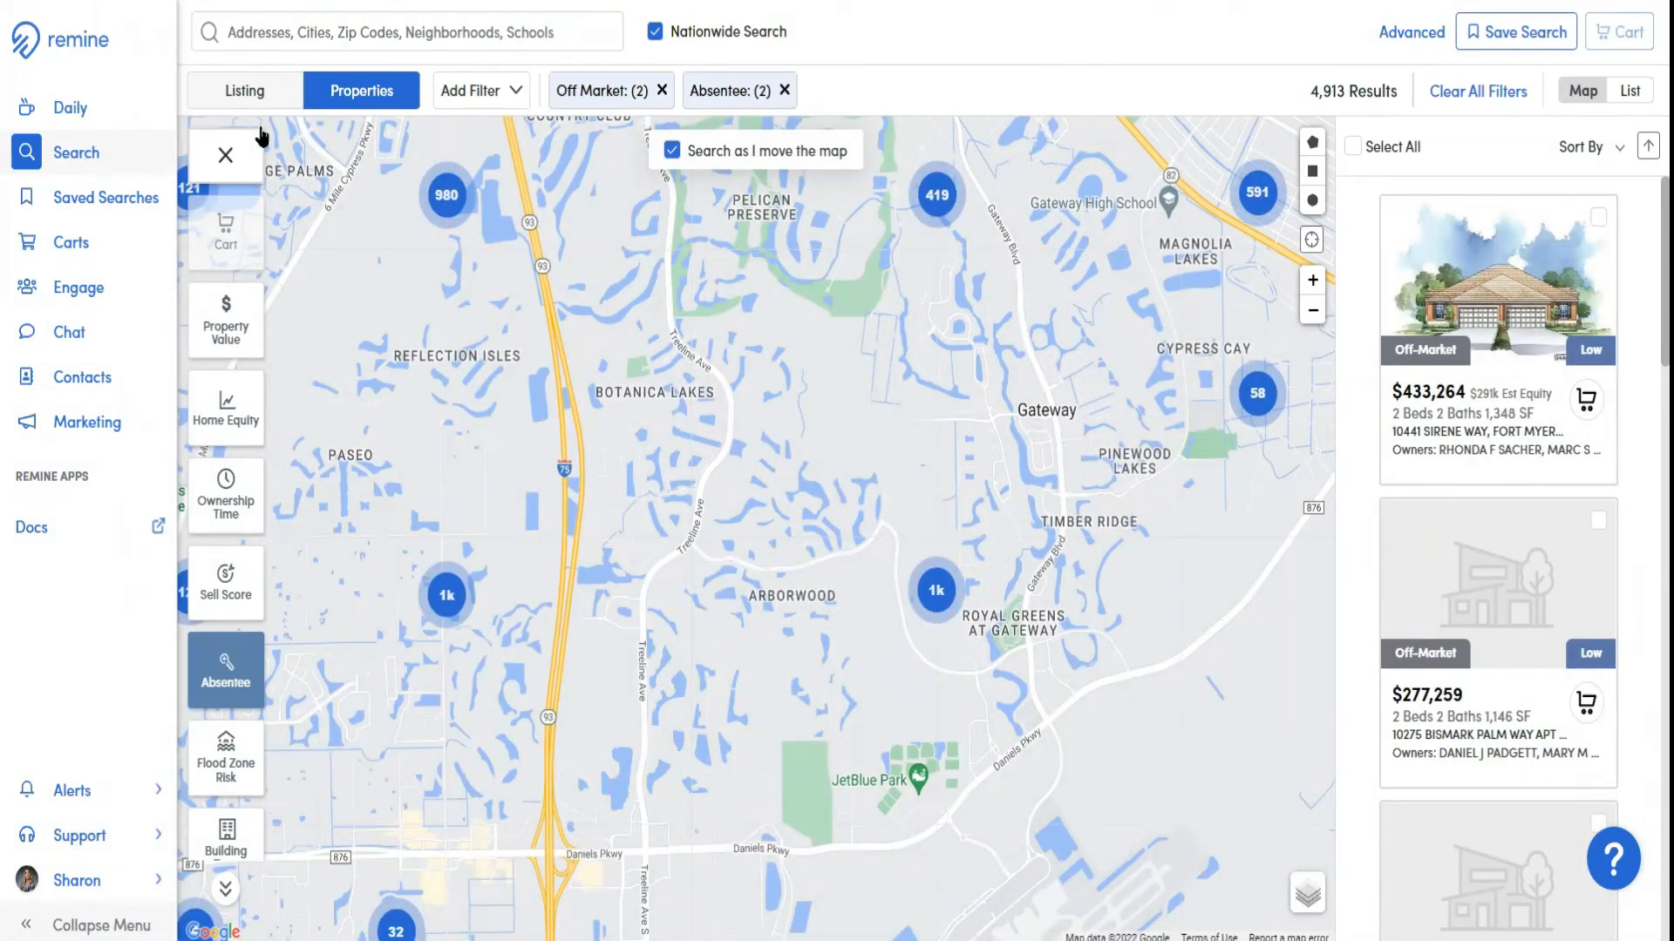
left_click(784, 90)
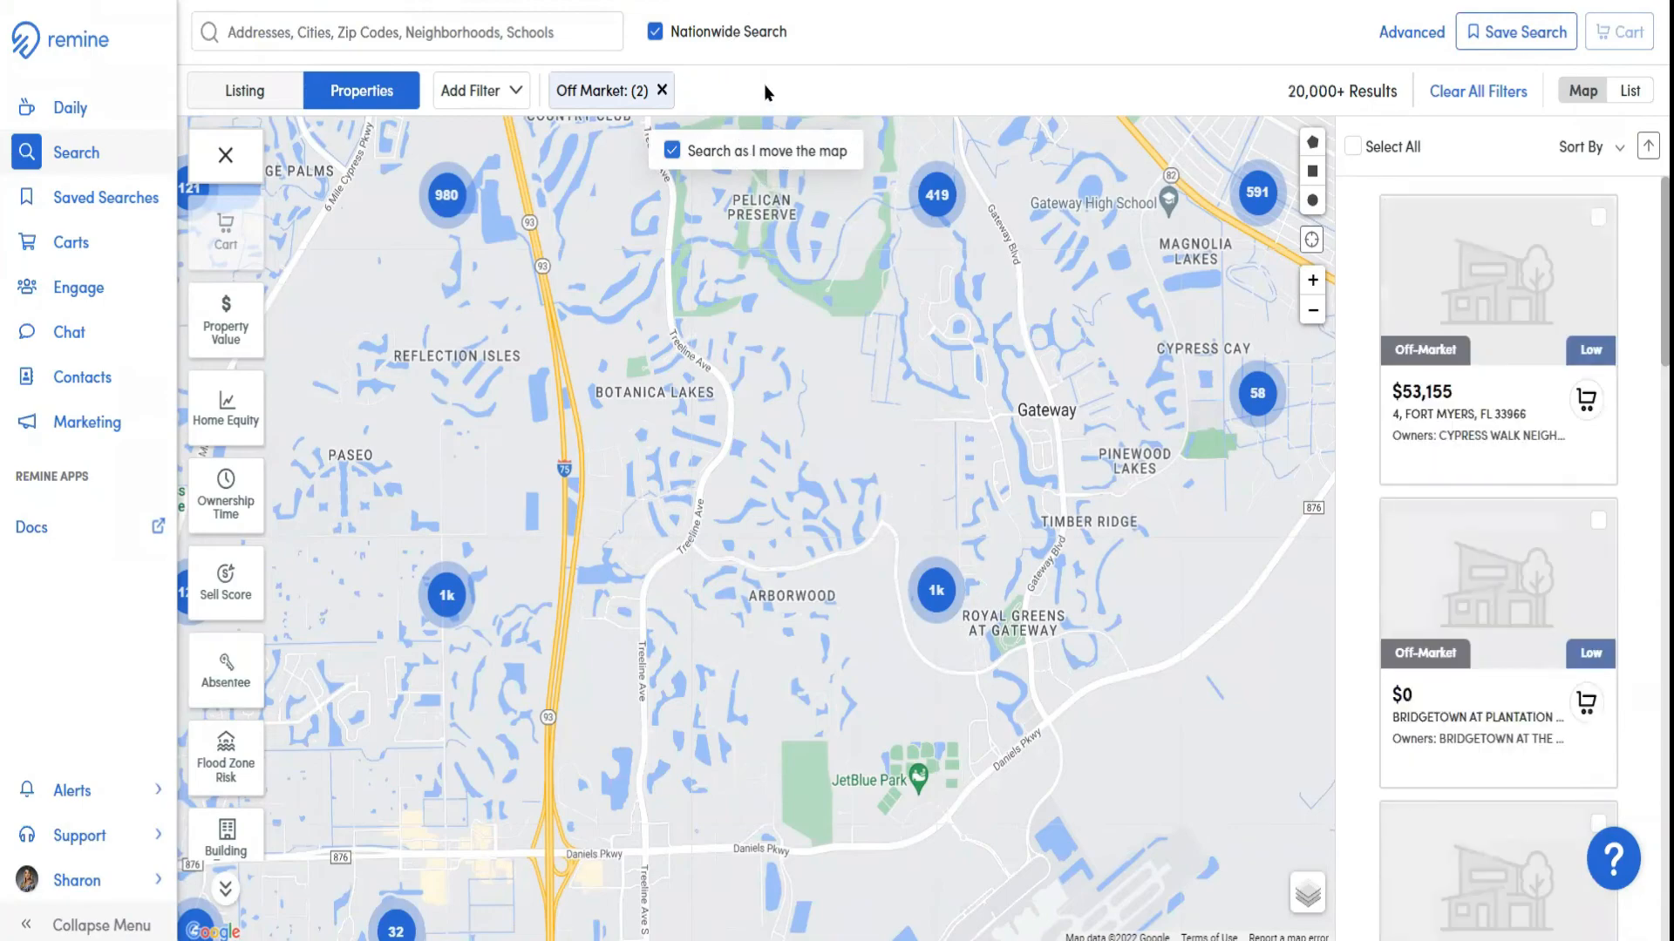
left_click(656, 91)
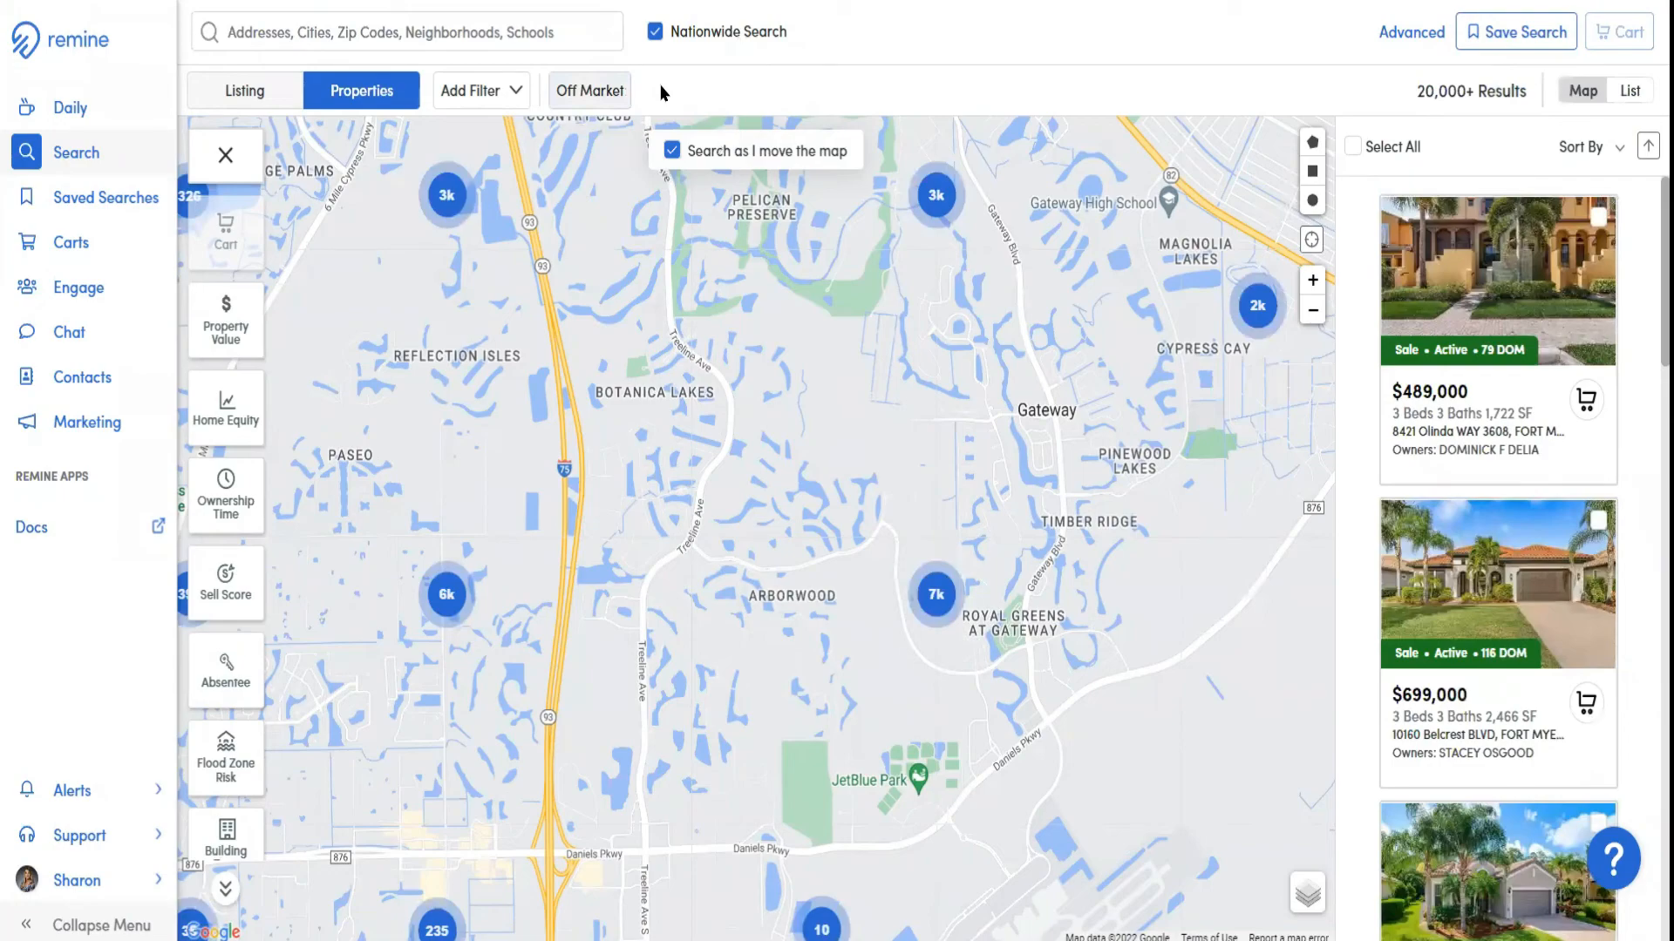
Search places for Fort Myers and limit the property results to the city of Fort Myers, FL
left_click(304, 34)
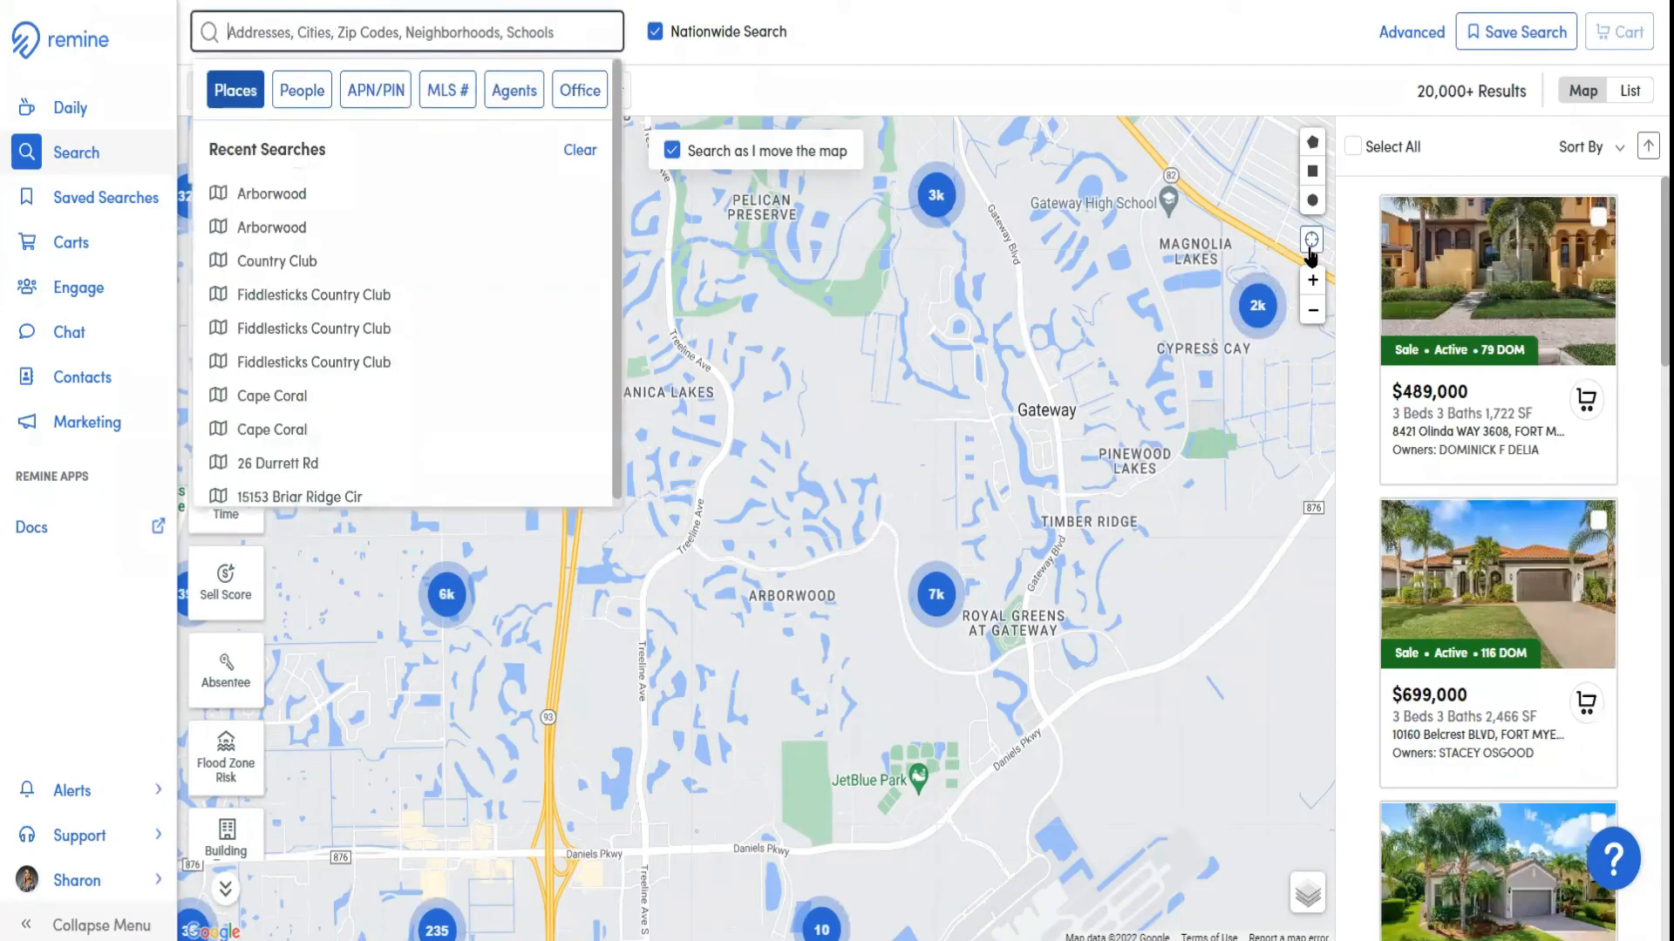
type("Fort My")
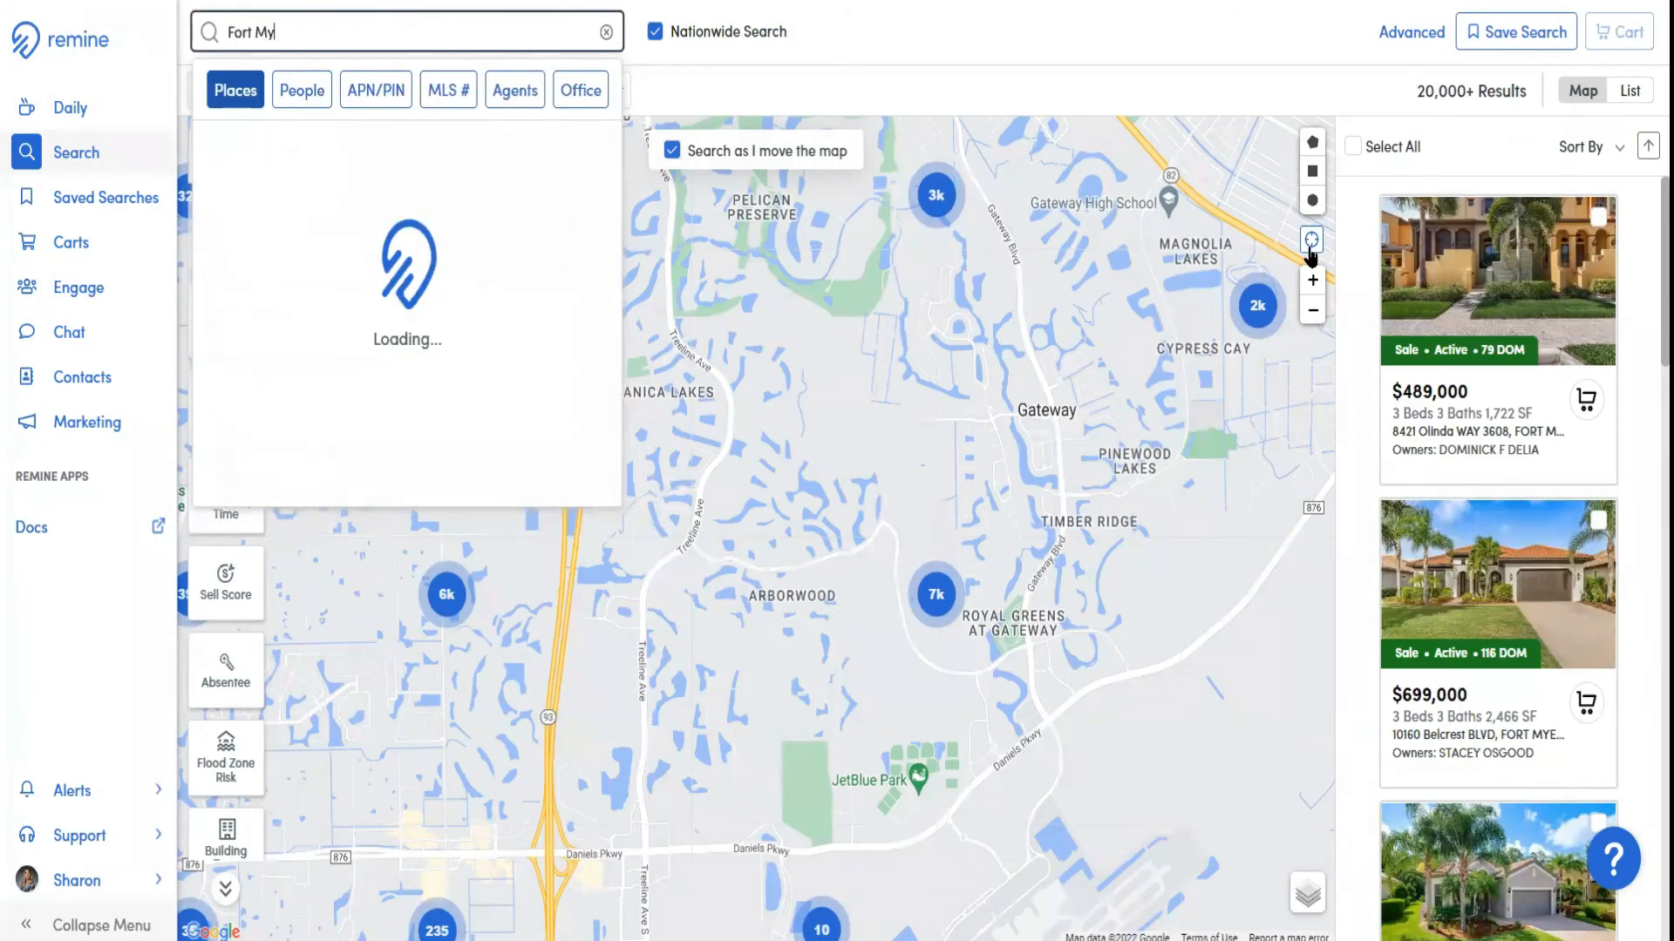
type("ers")
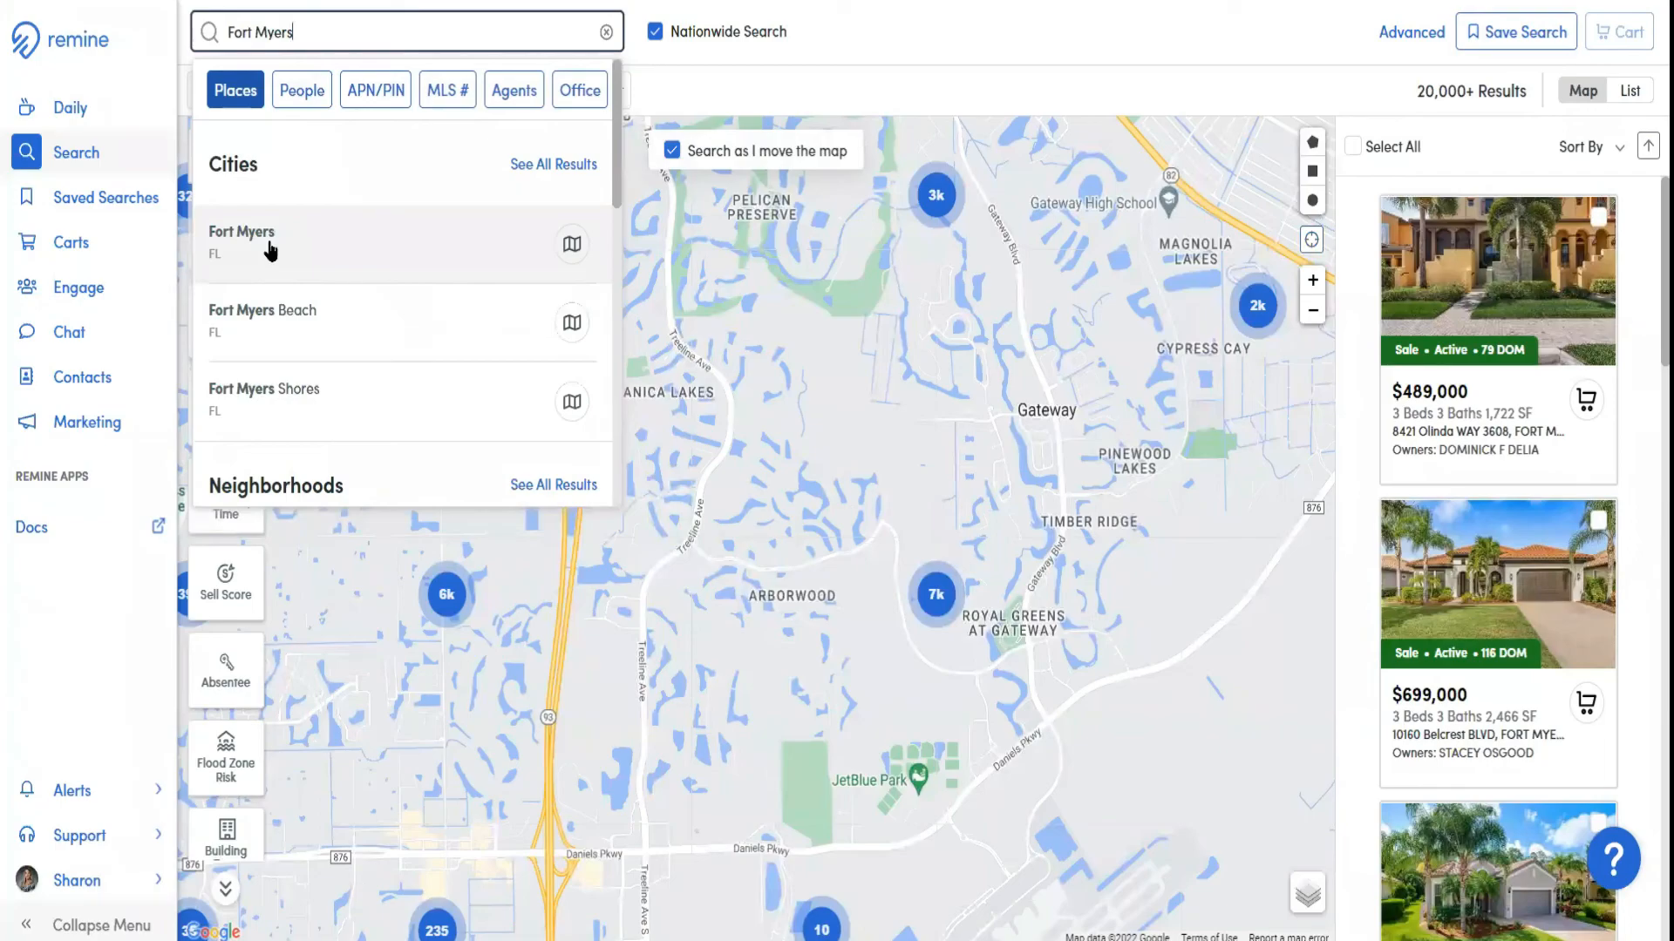
left_click(270, 251)
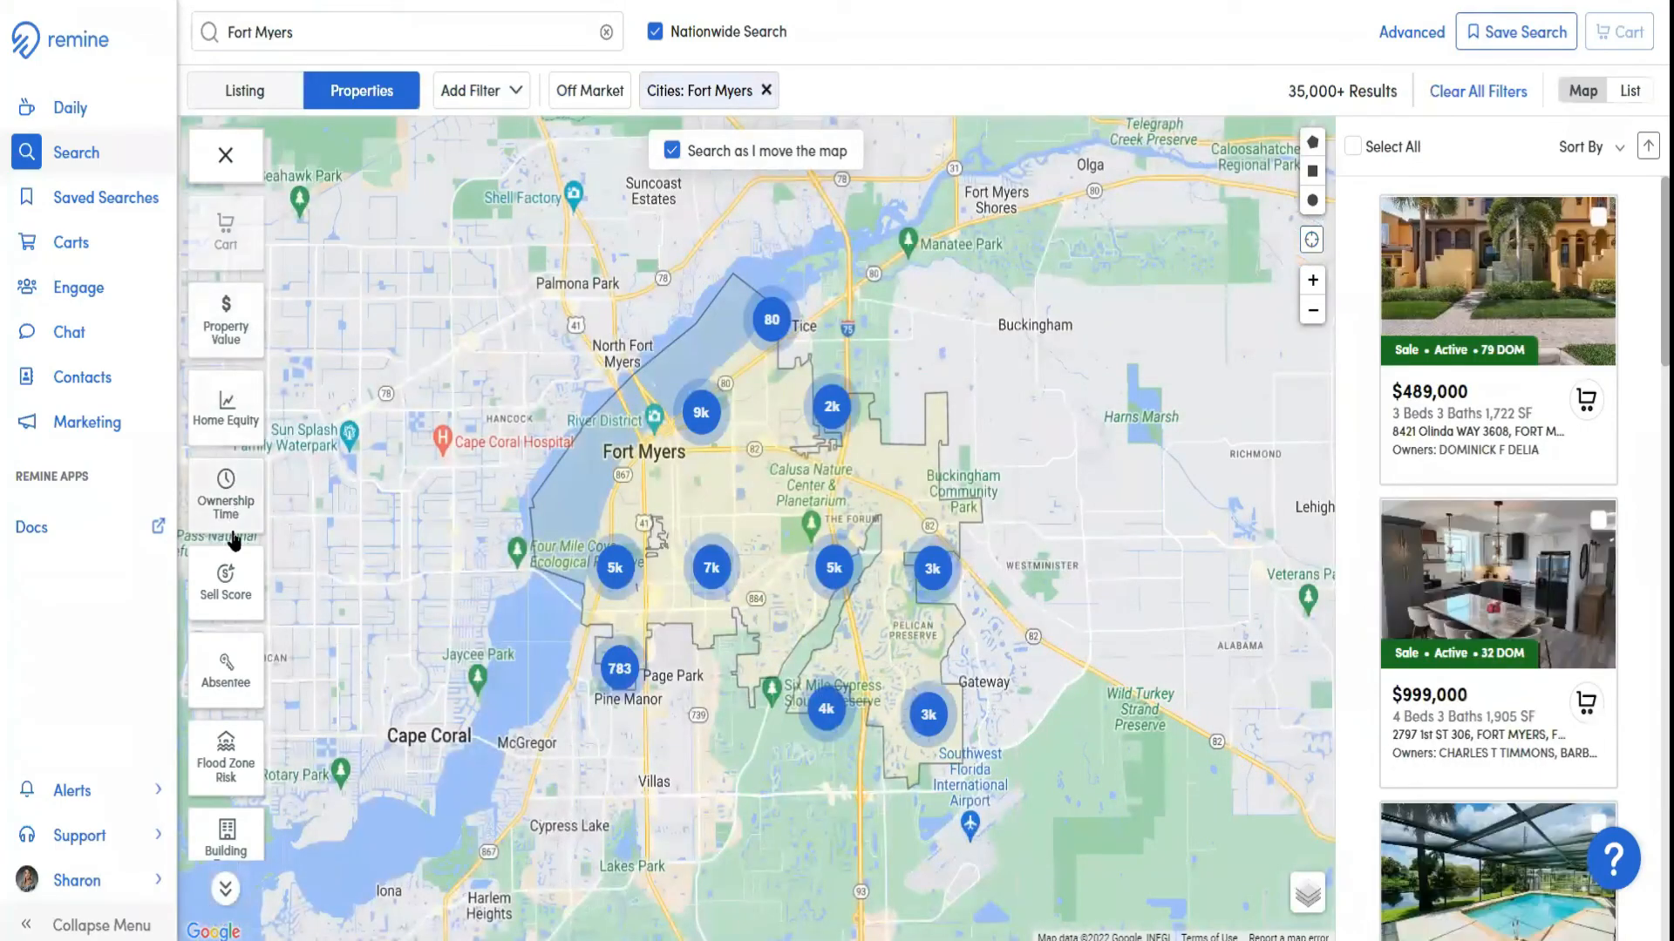
Filter the Fort Myers properties by a Low/Medium flood zone risk
left_click(218, 764)
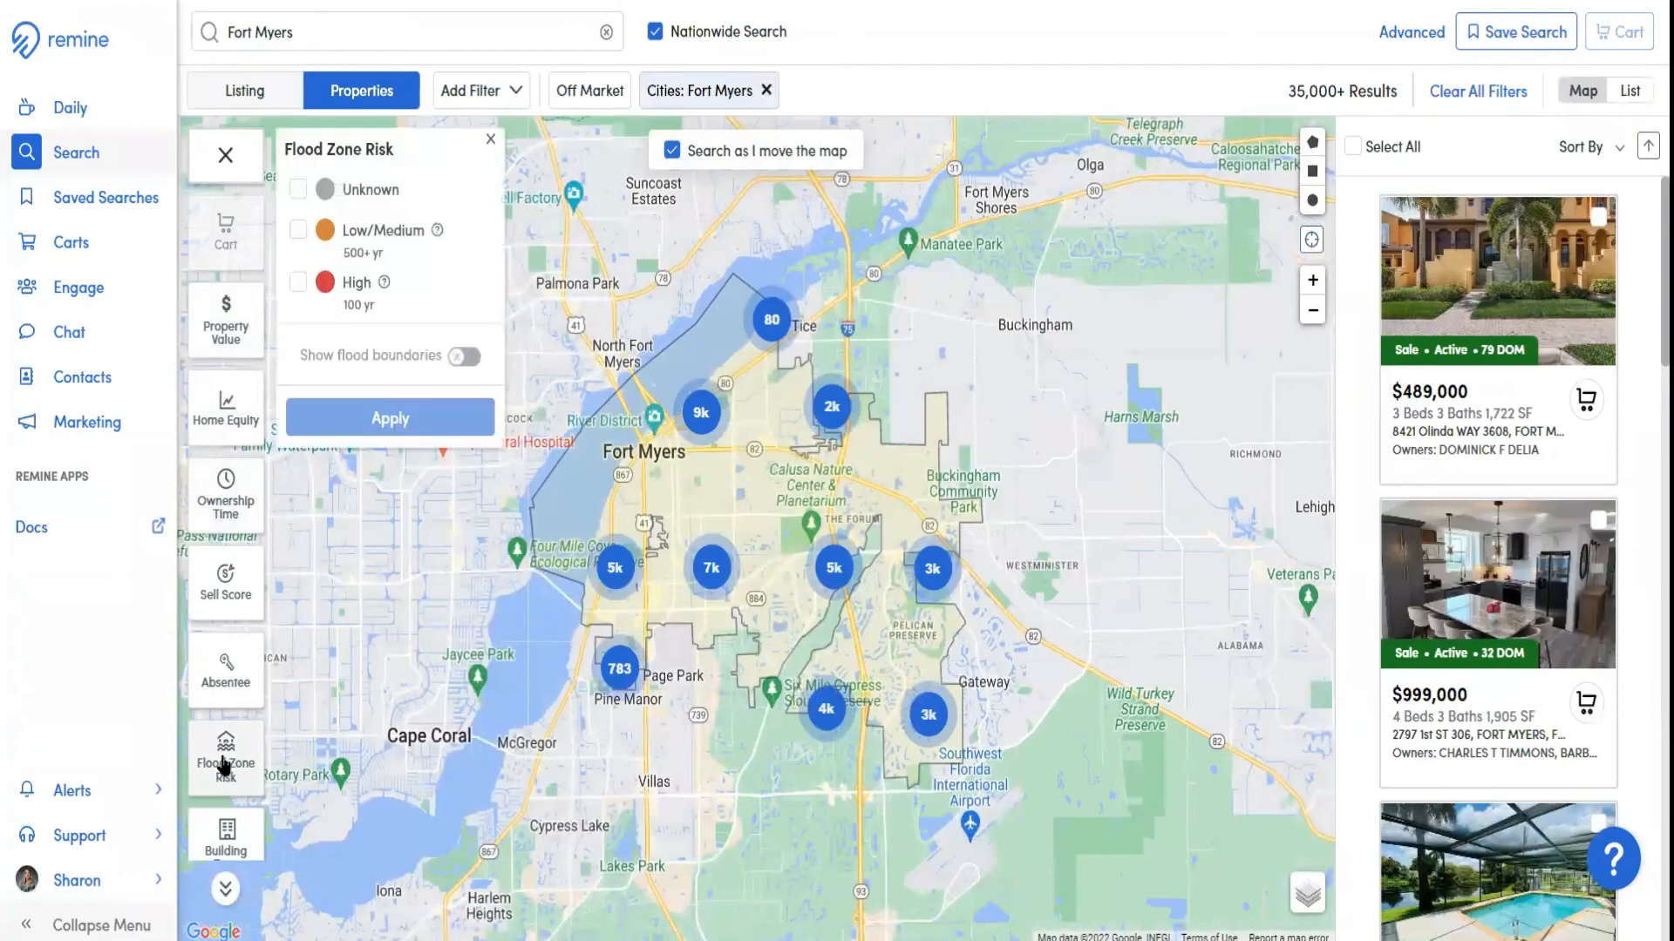
left_click(298, 233)
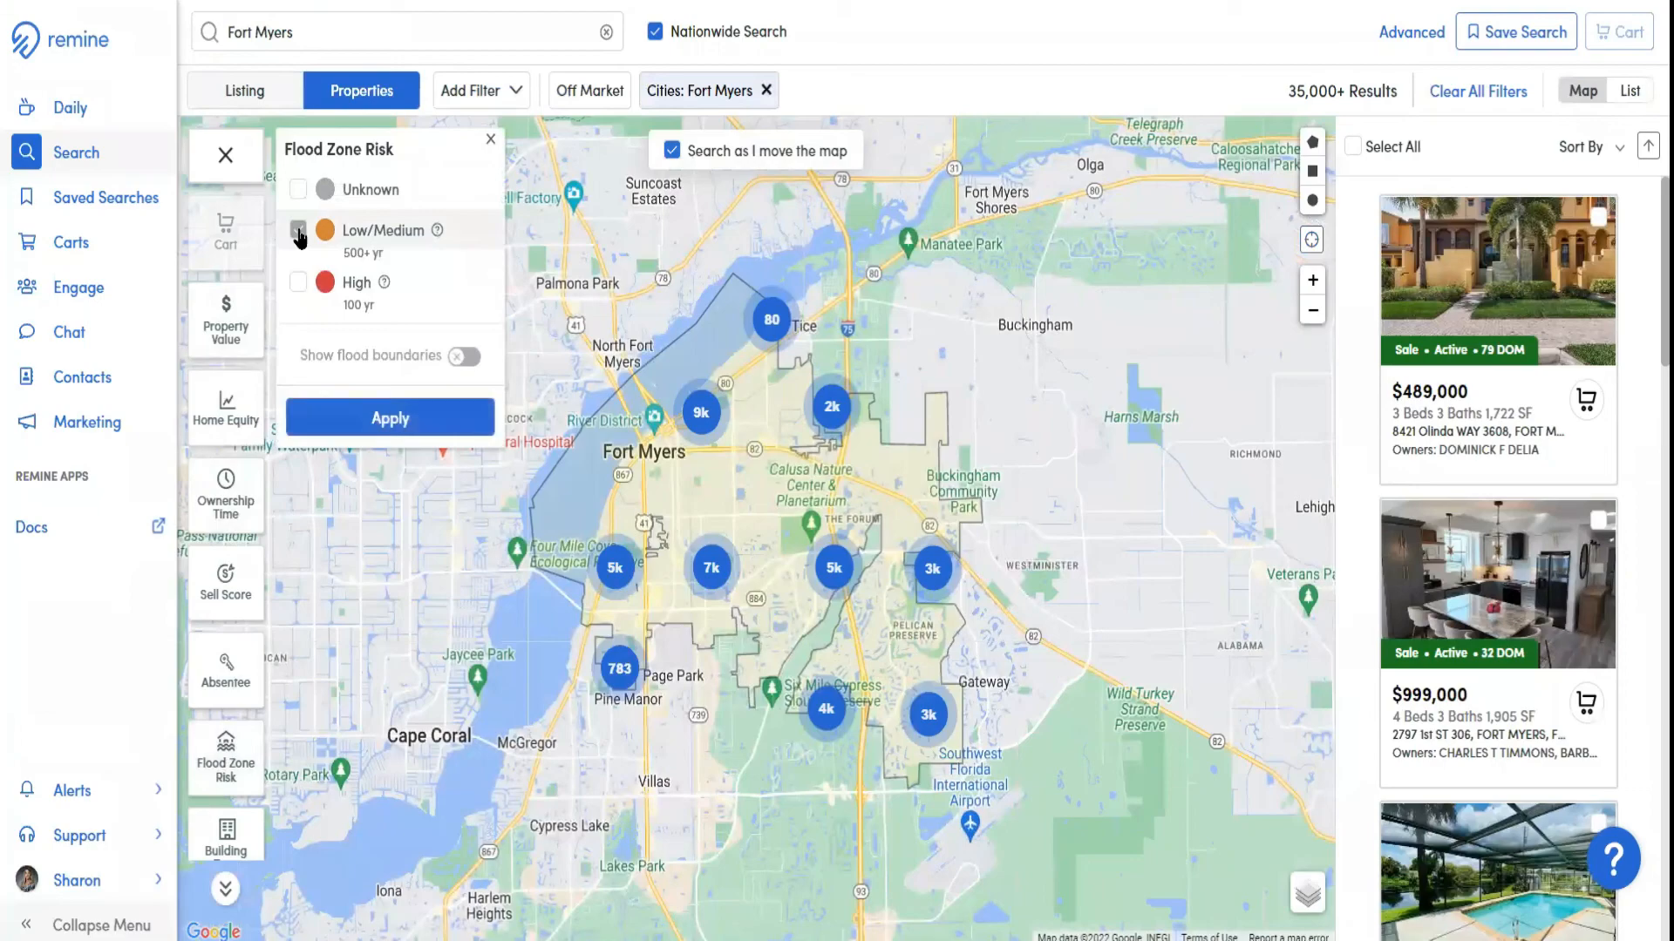
left_click(365, 419)
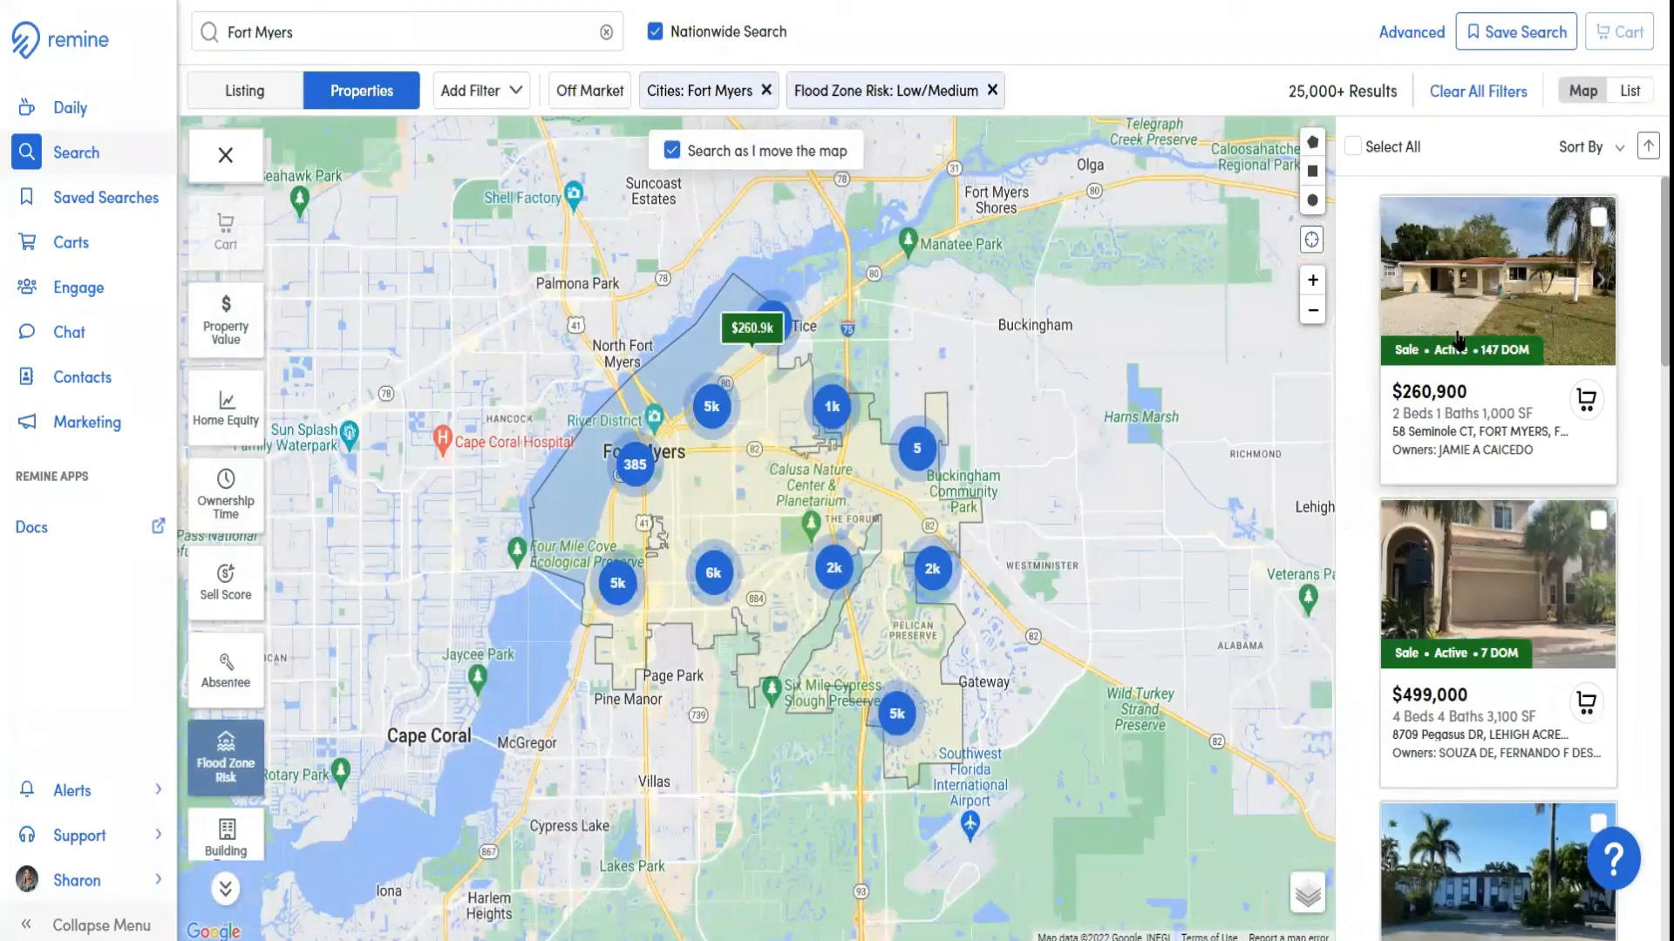
Pin the Status, Price, Beds, Baths and Has Garage filters to the filter bar
left_click(516, 91)
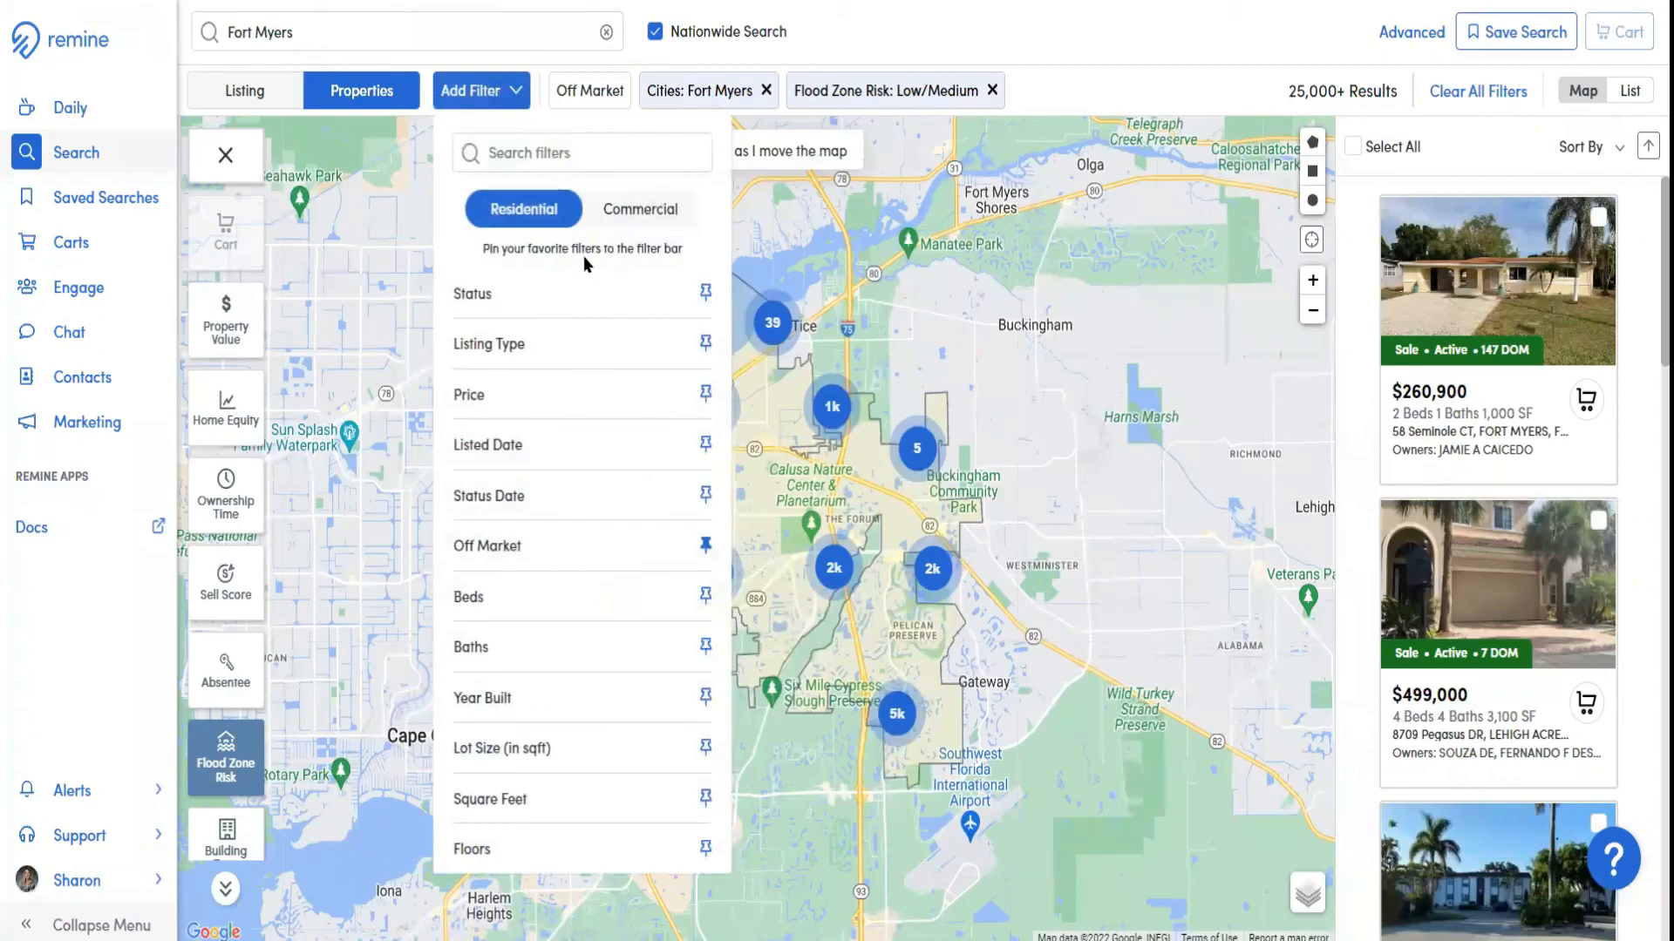
left_click(703, 293)
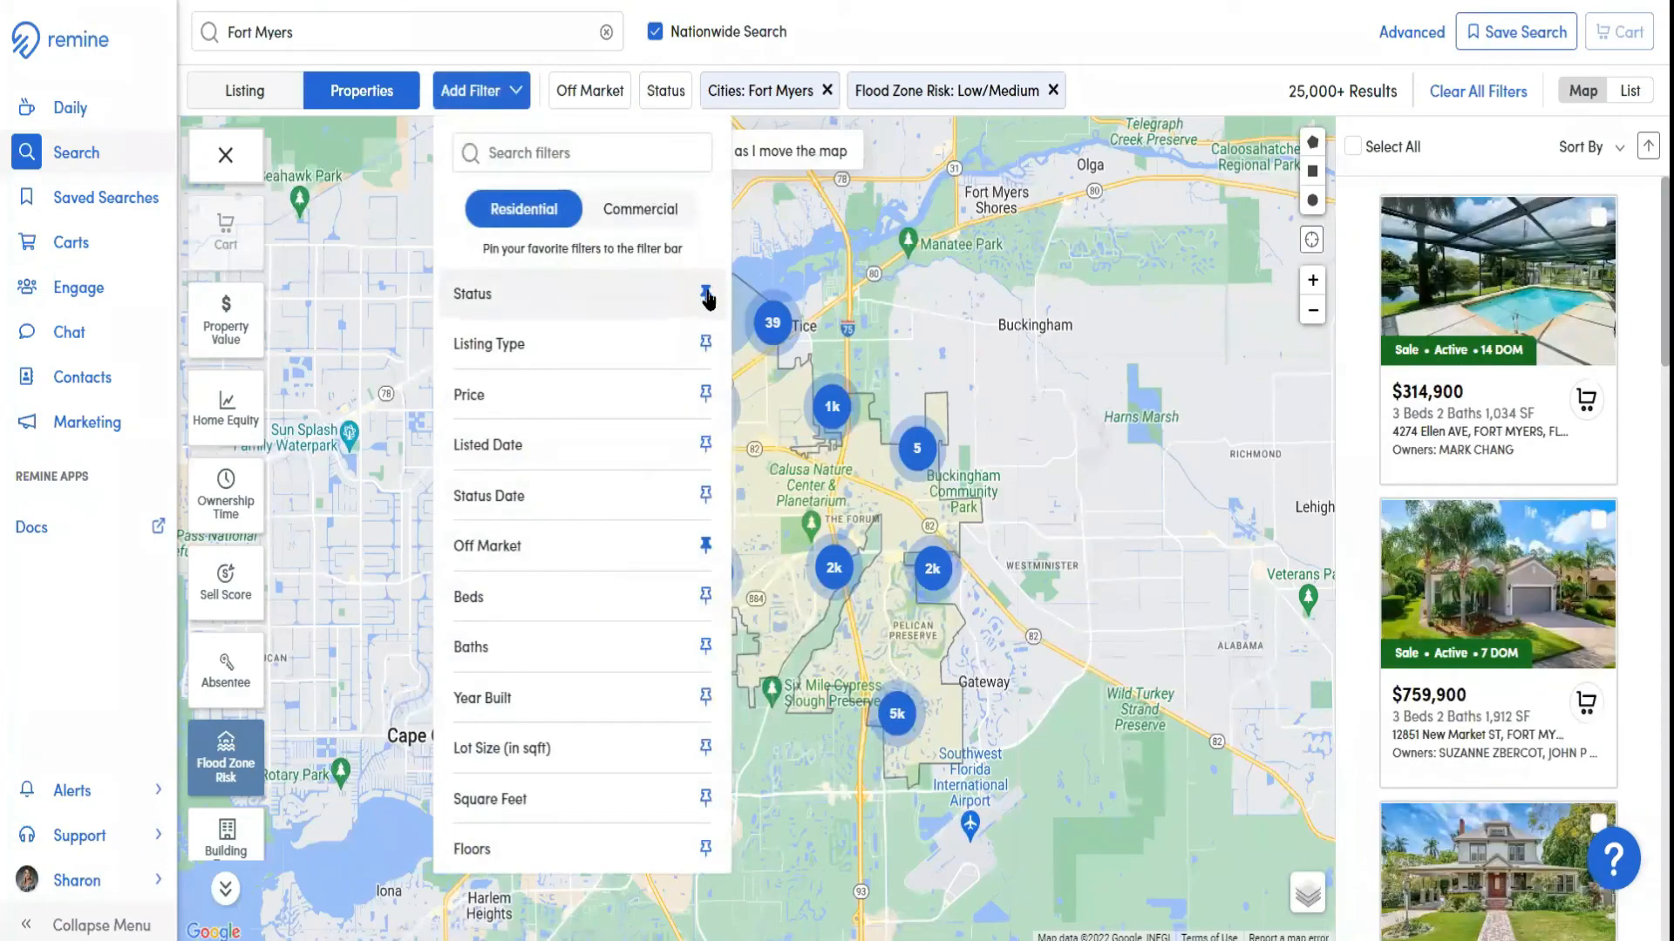
left_click(706, 394)
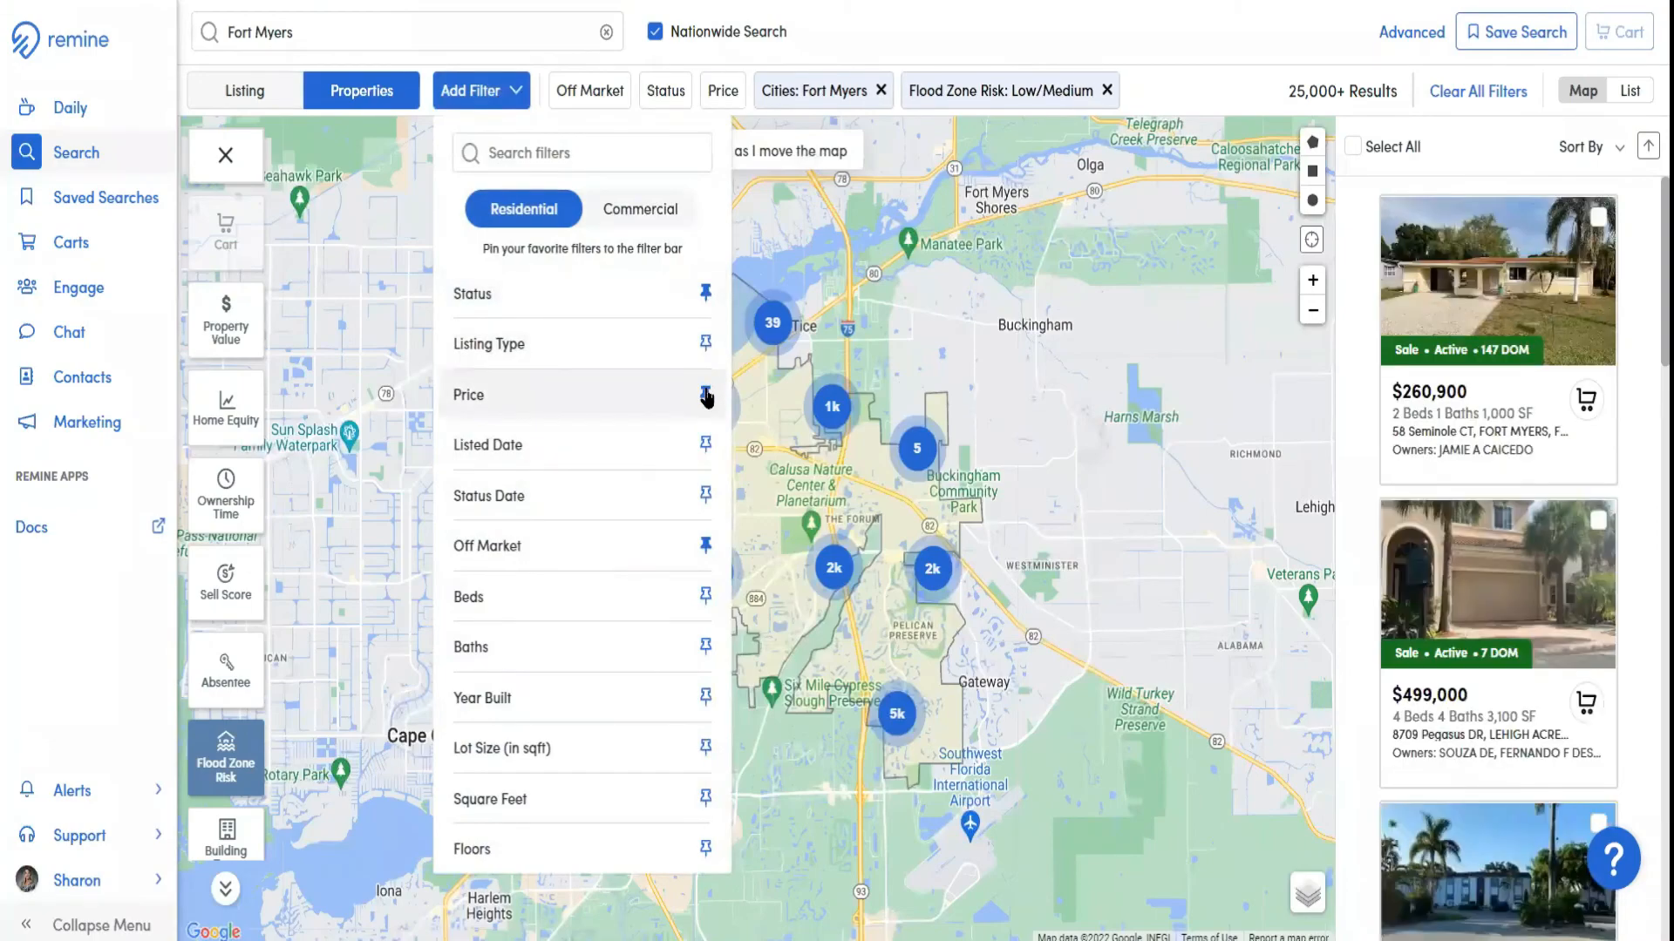
left_click(705, 595)
left_click(707, 647)
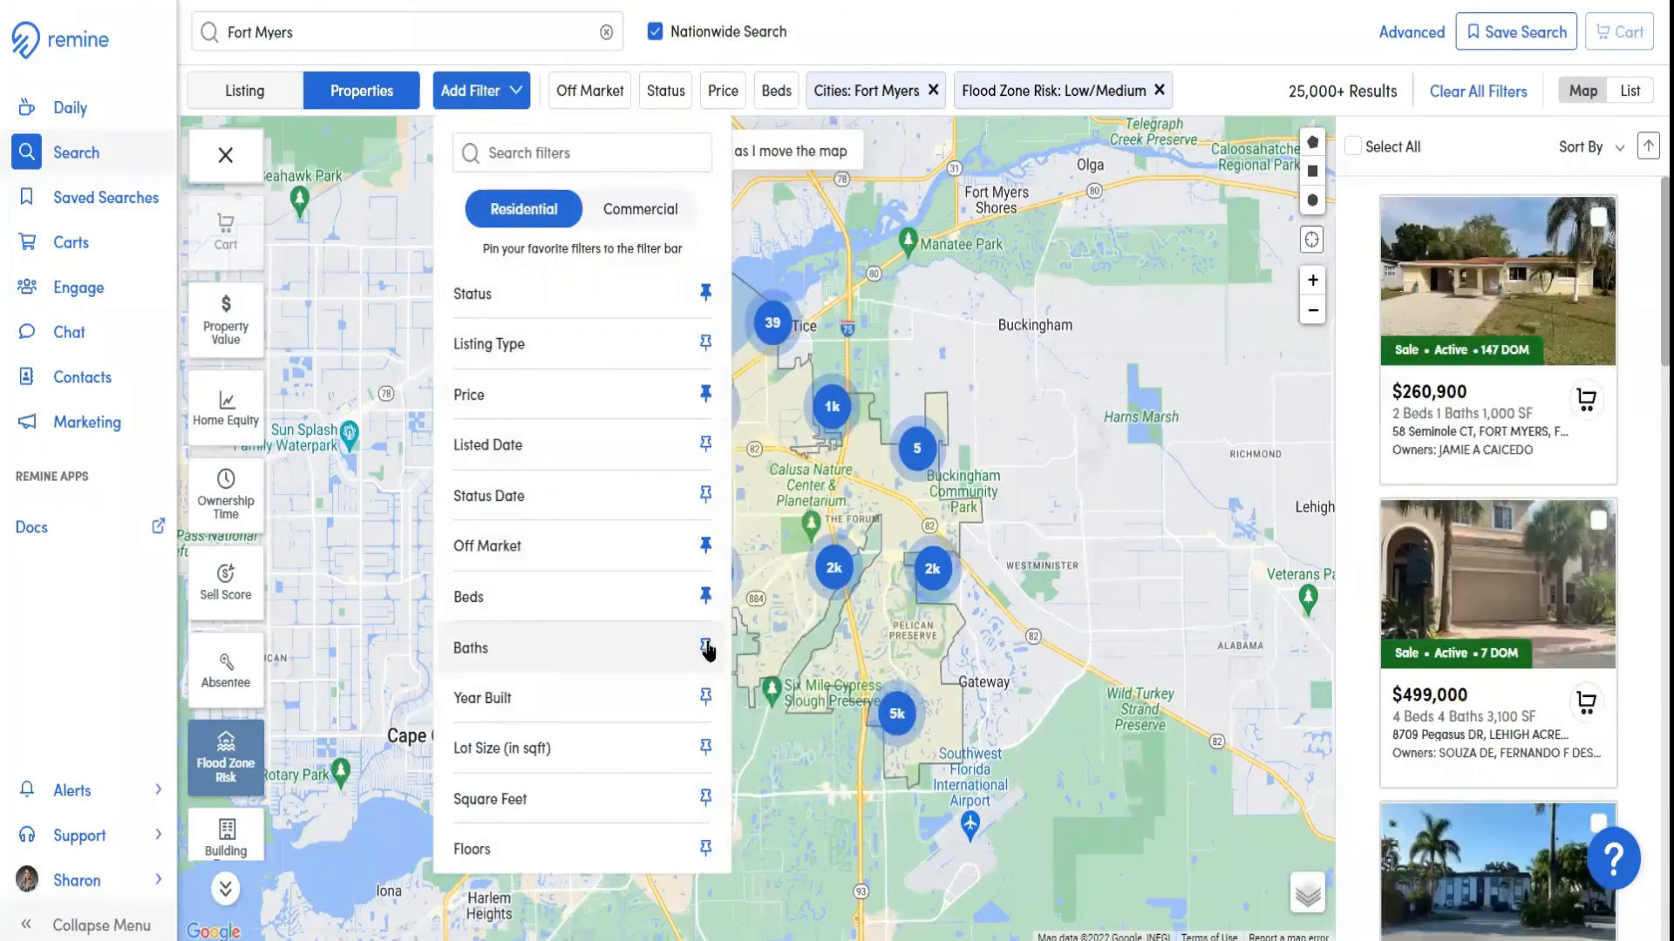
scroll(652, 688, "down", 2)
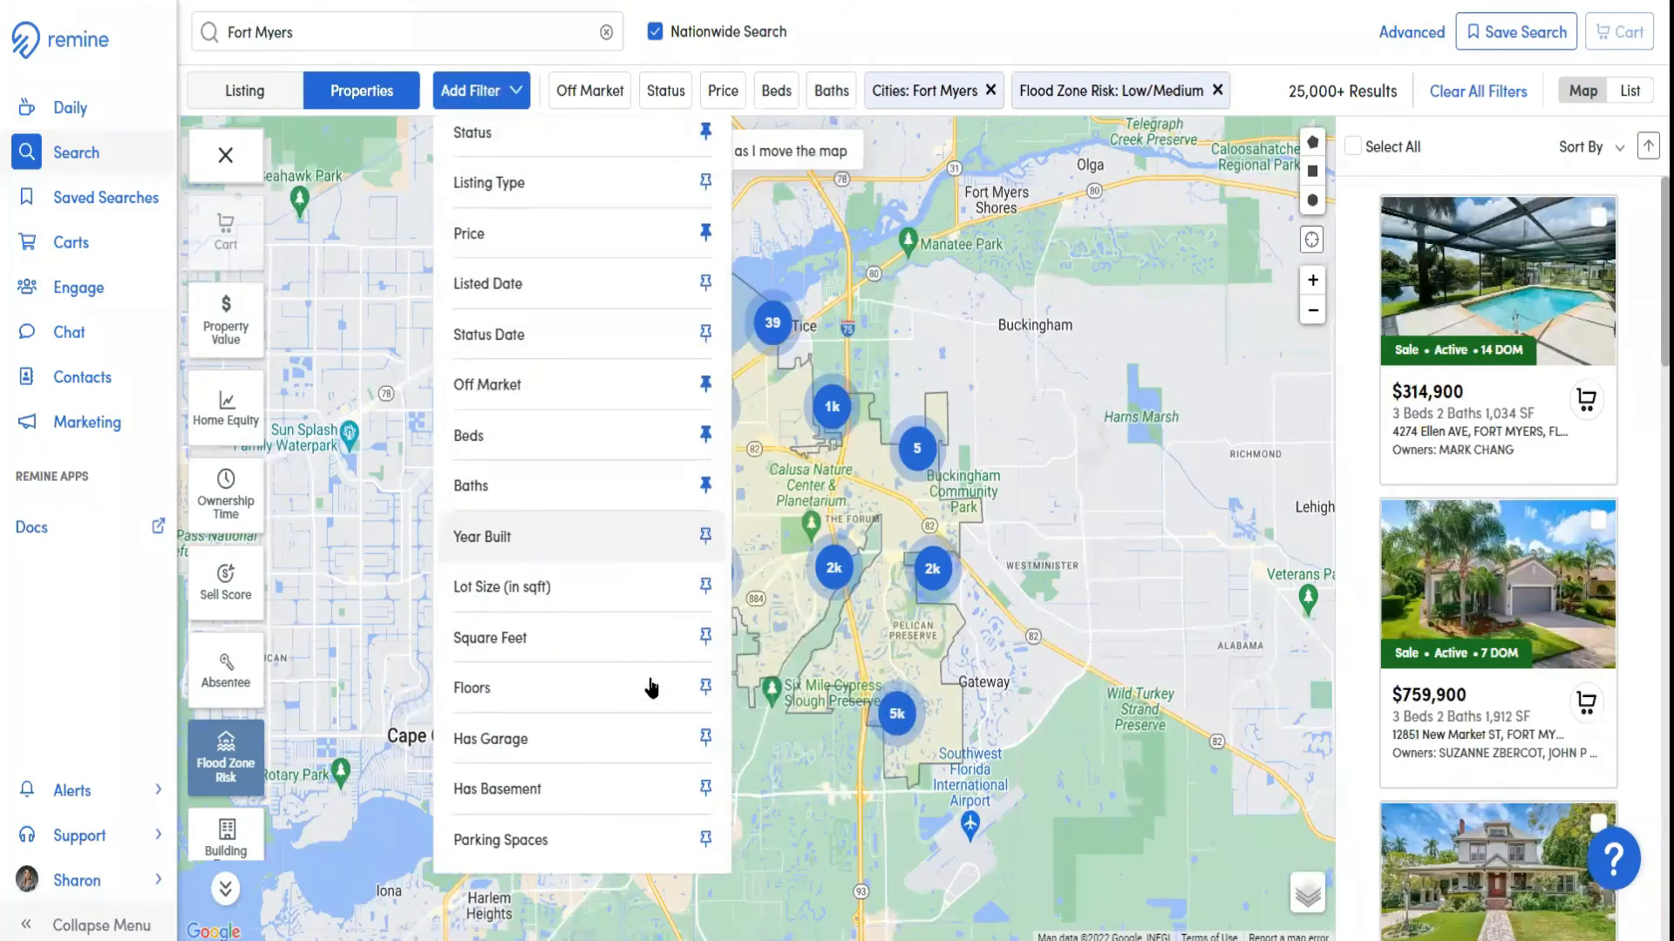
left_click(706, 739)
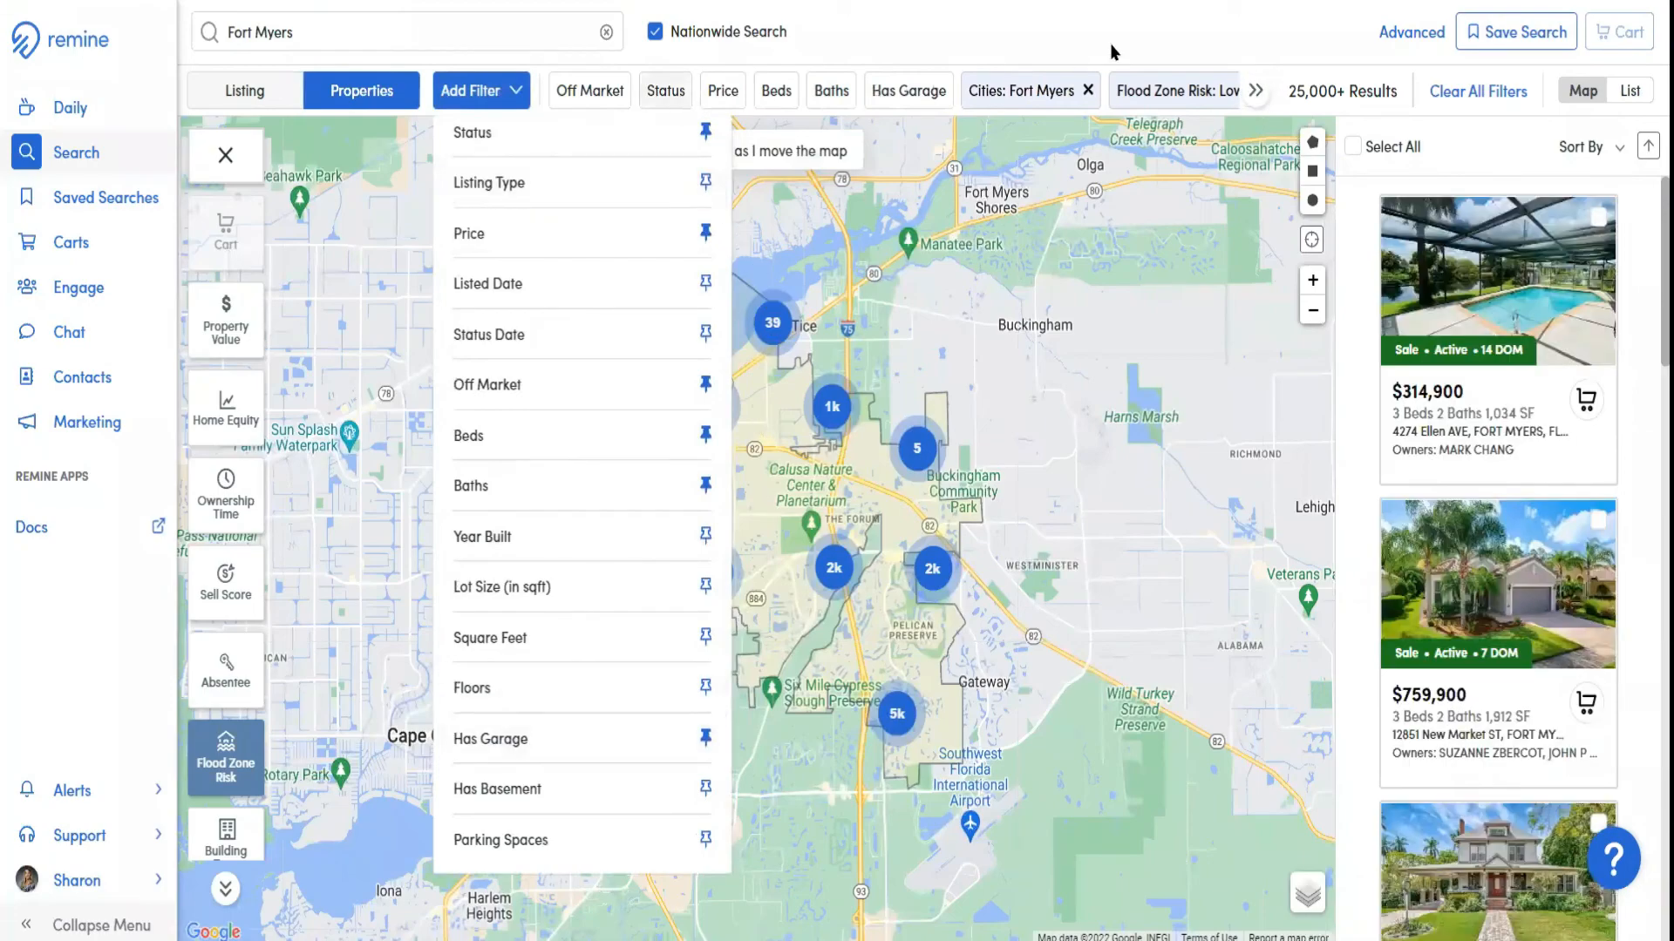
left_click(1006, 32)
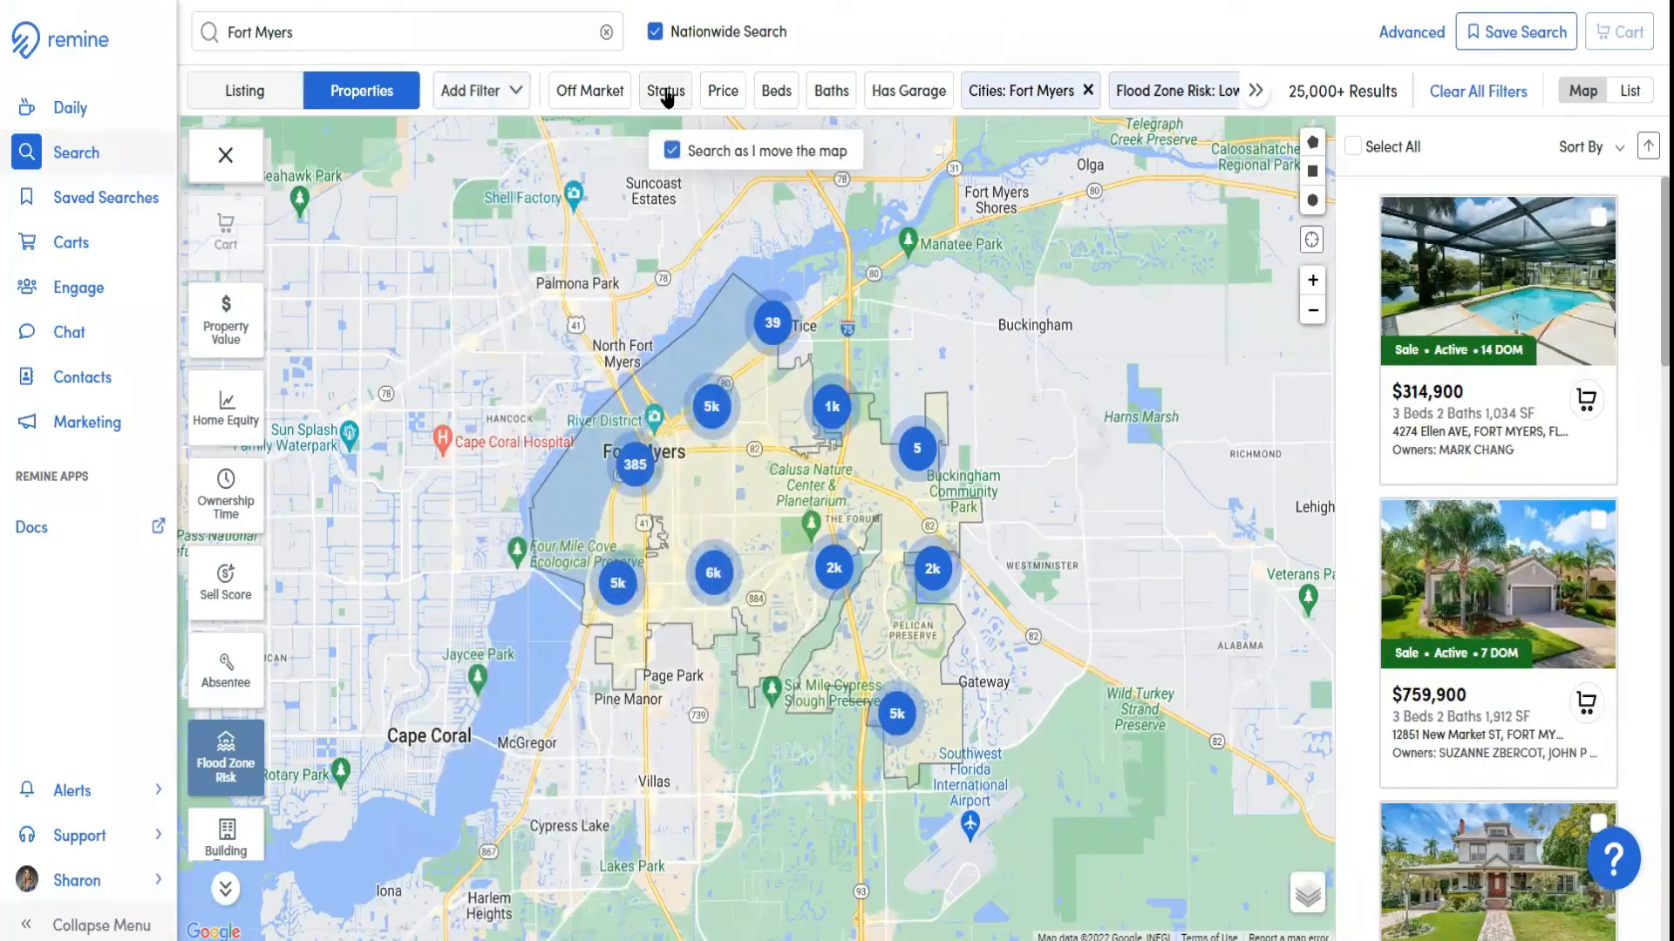
Check the Off Market filter's options and restrict the property status to Active
left_click(618, 102)
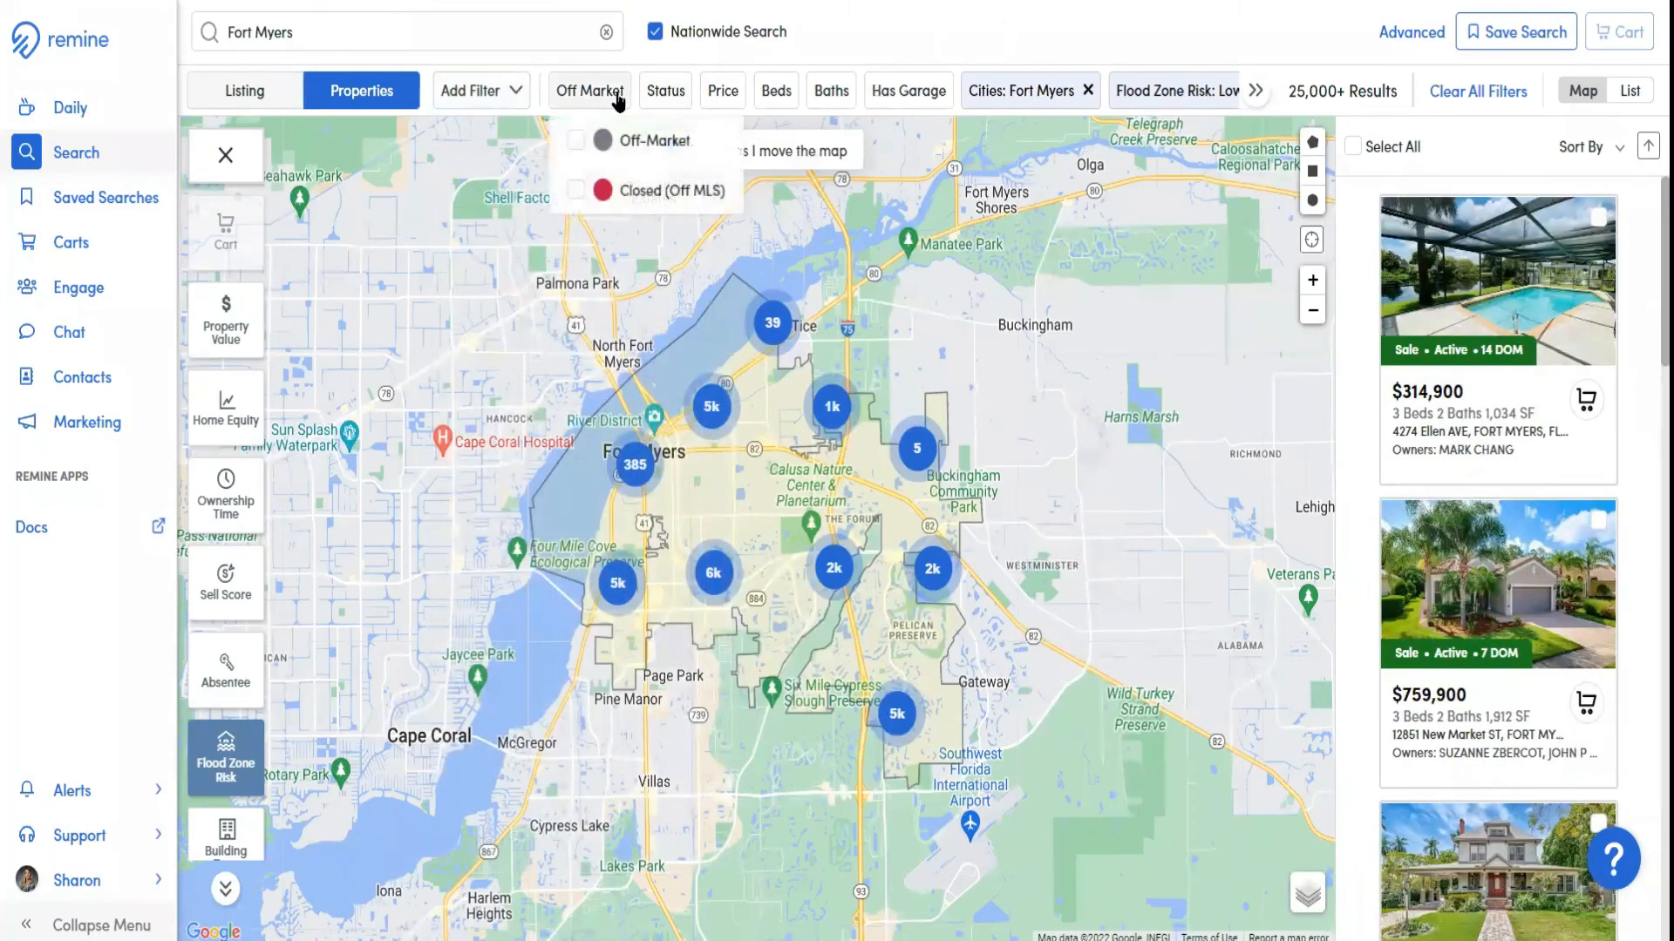
left_click(678, 102)
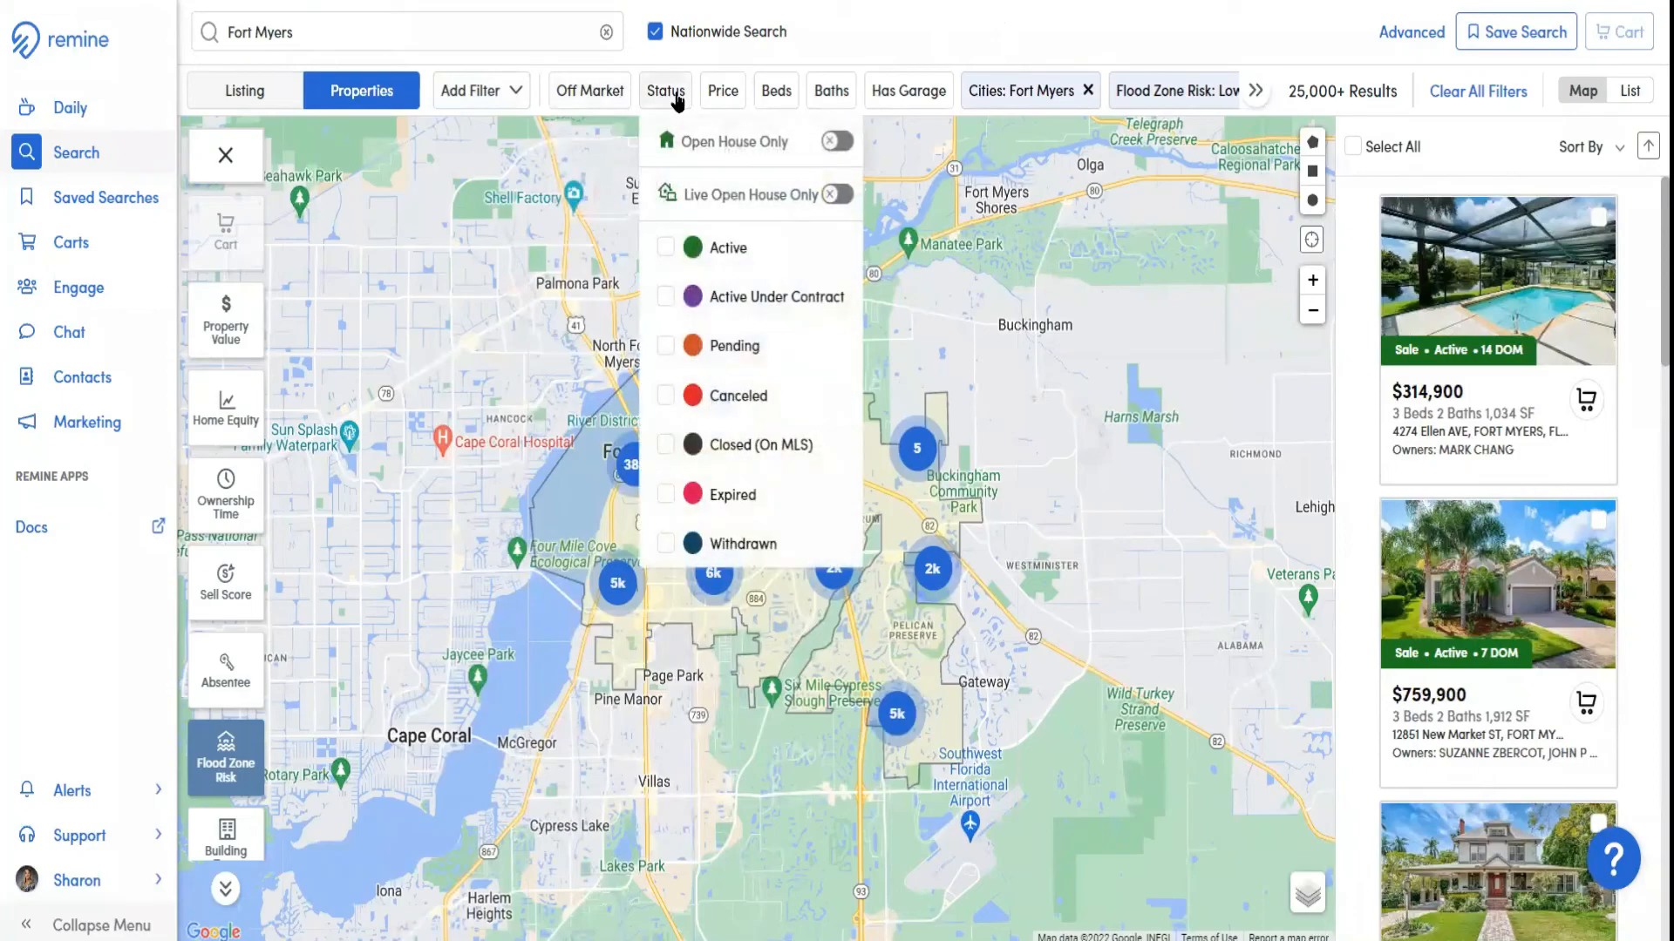
left_click(666, 249)
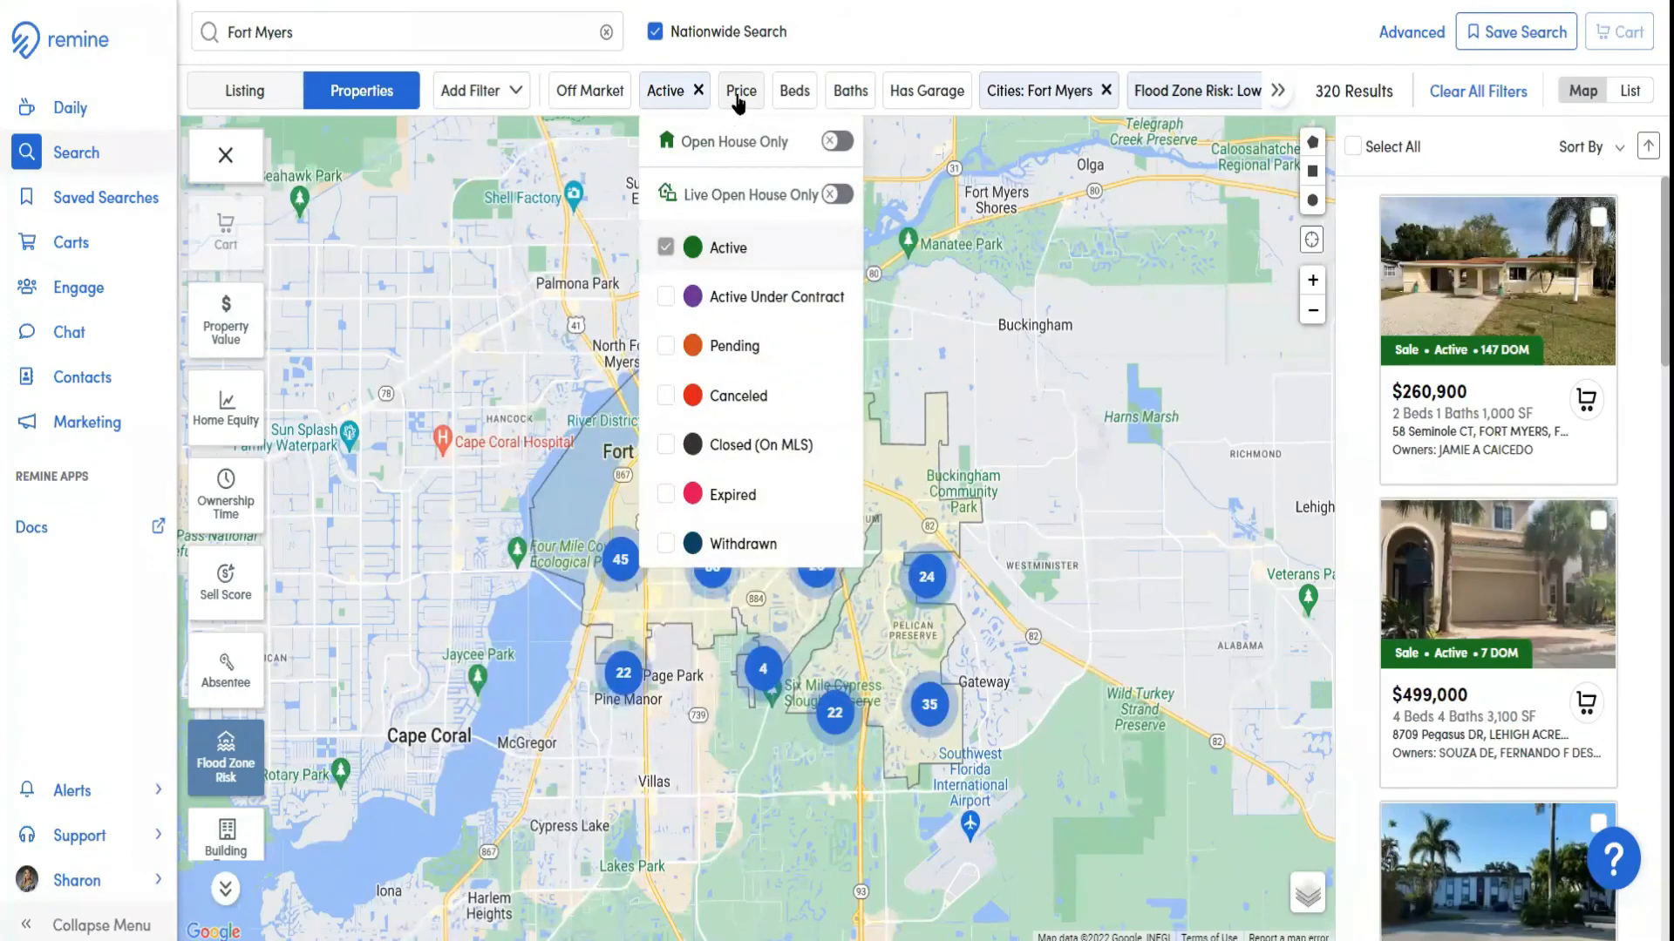
Set the price filter to a minimum of 600 and a maximum of 700, and open the Beds filter
left_click(740, 98)
left_click(850, 190)
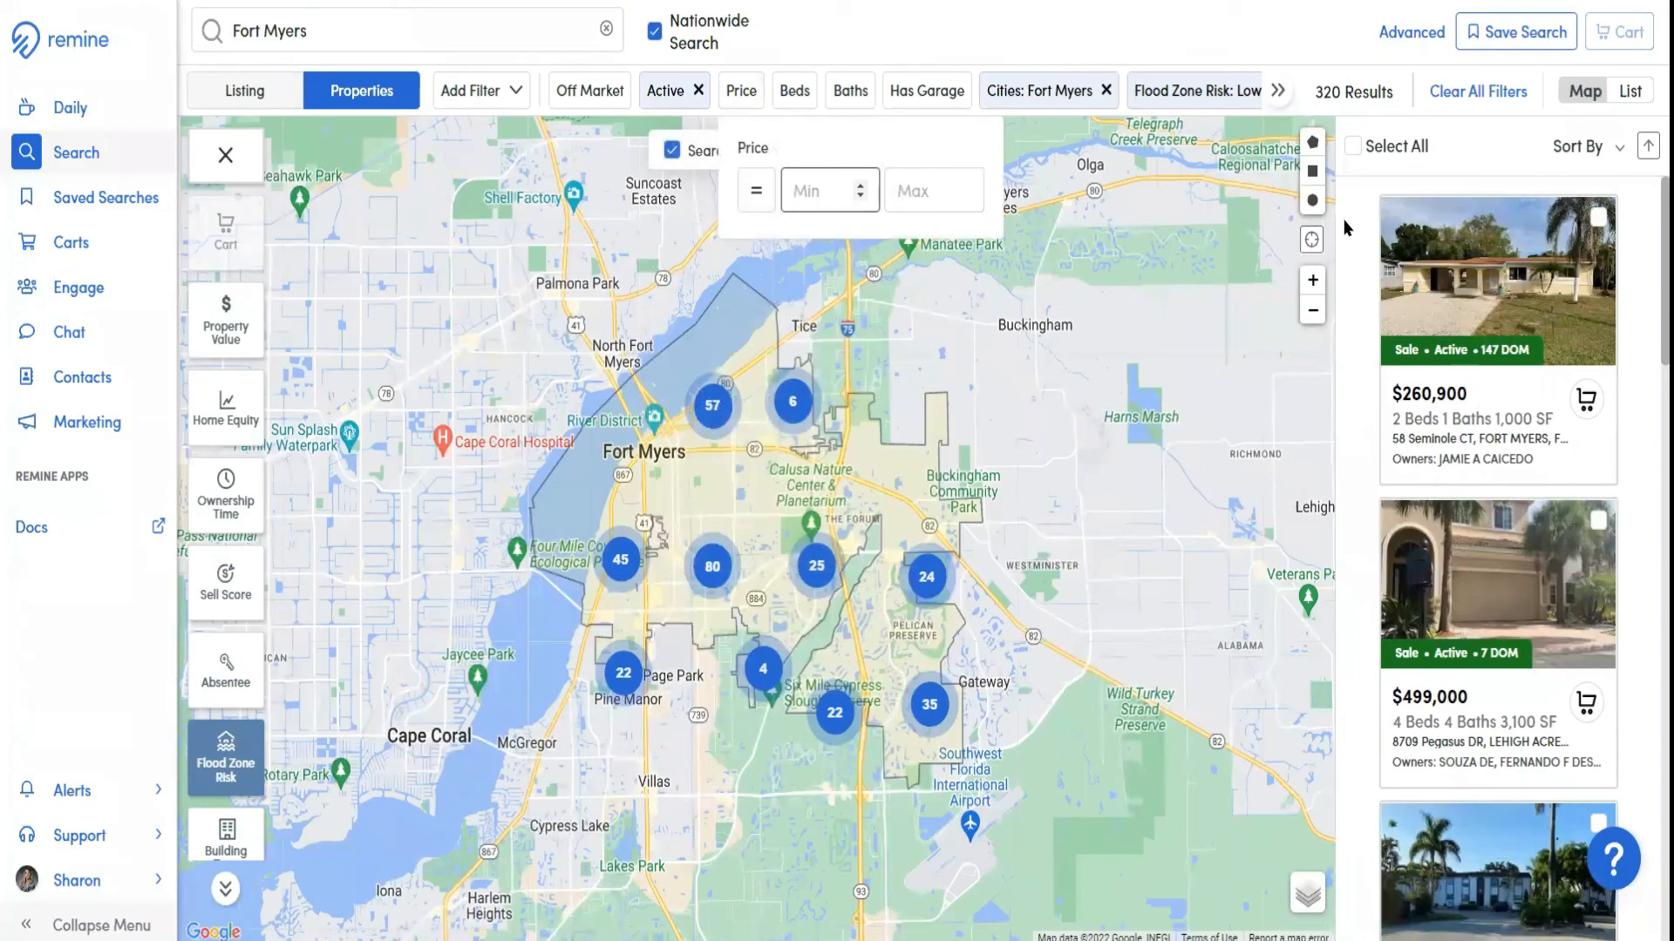
type("600")
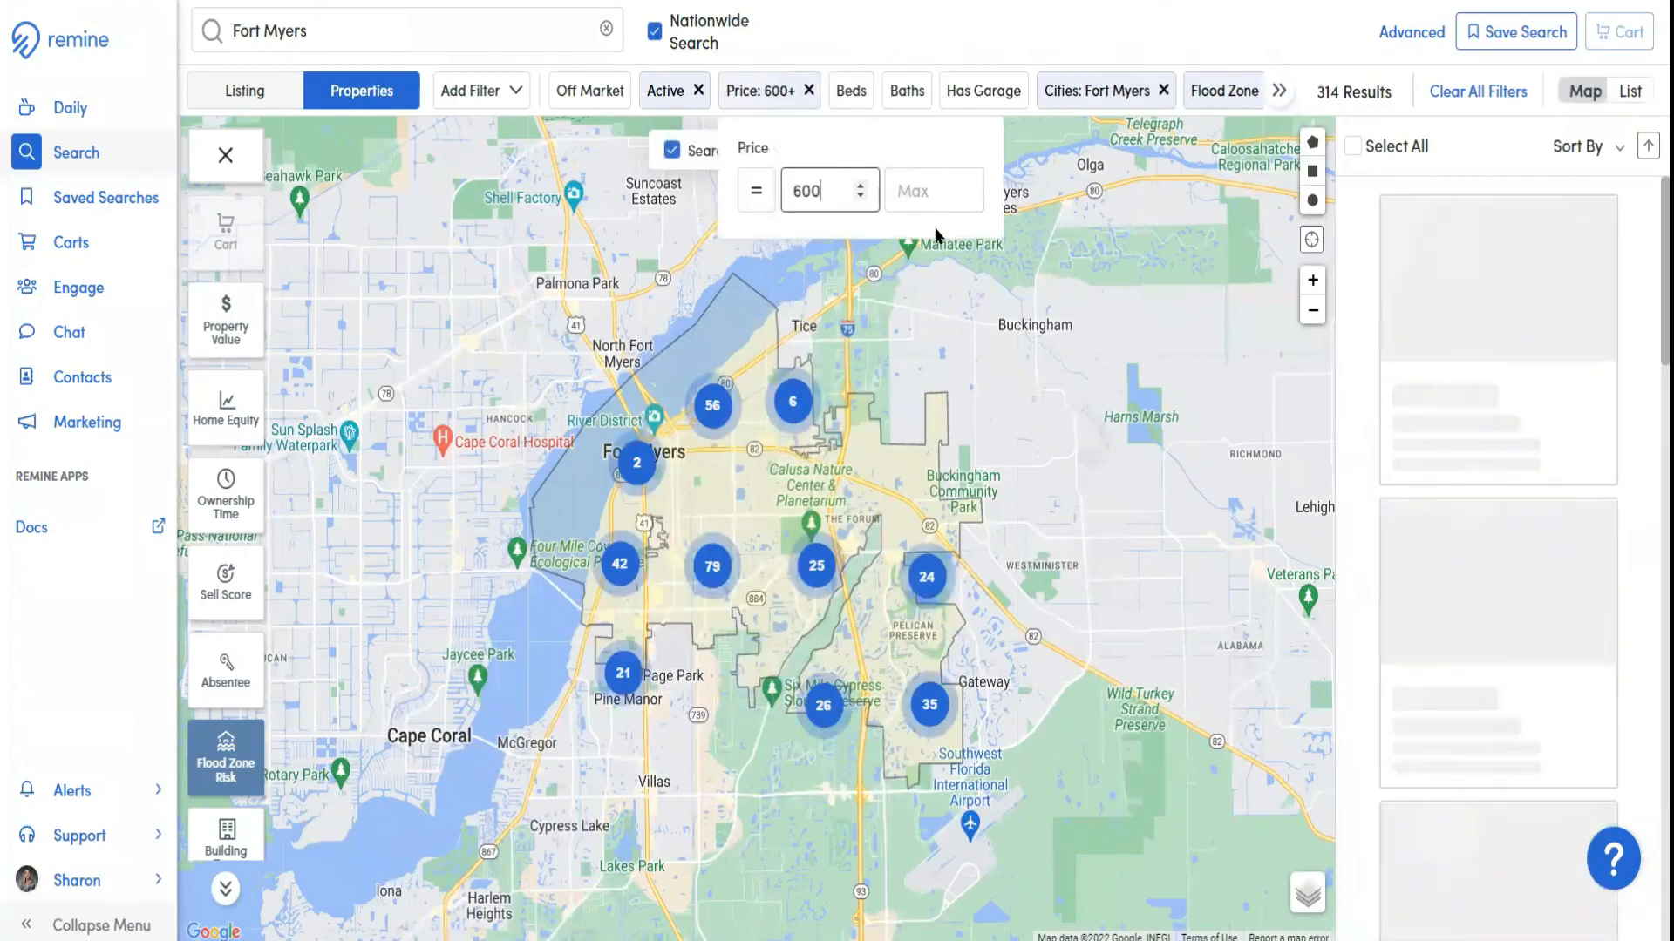
key("Tab")
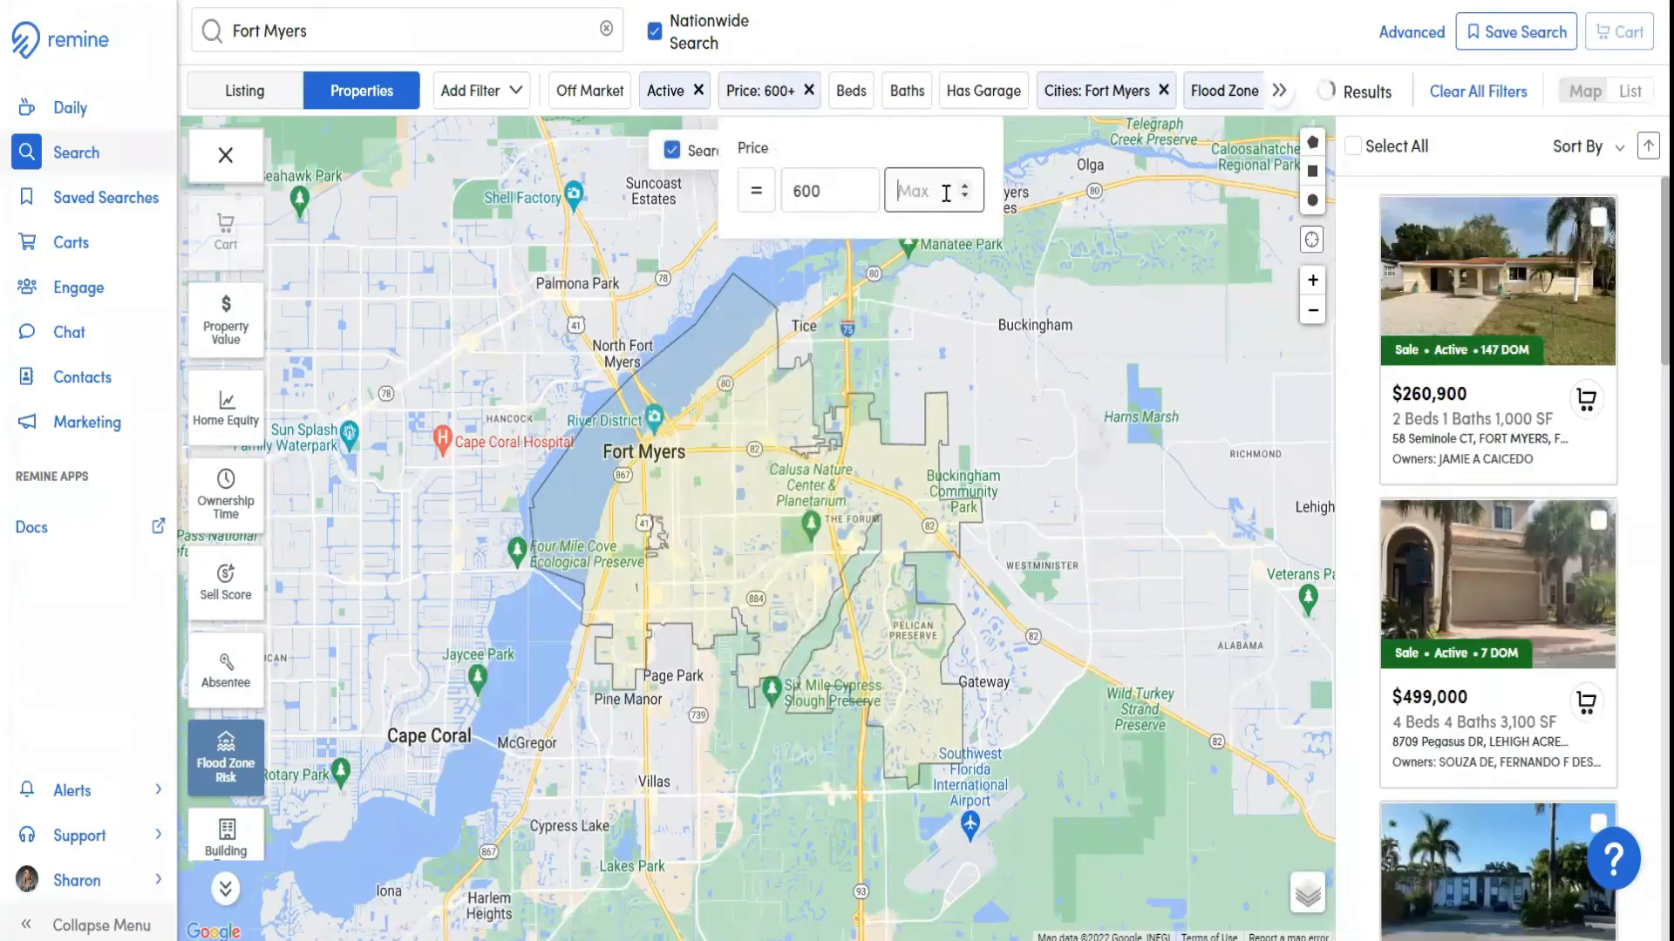
type("70")
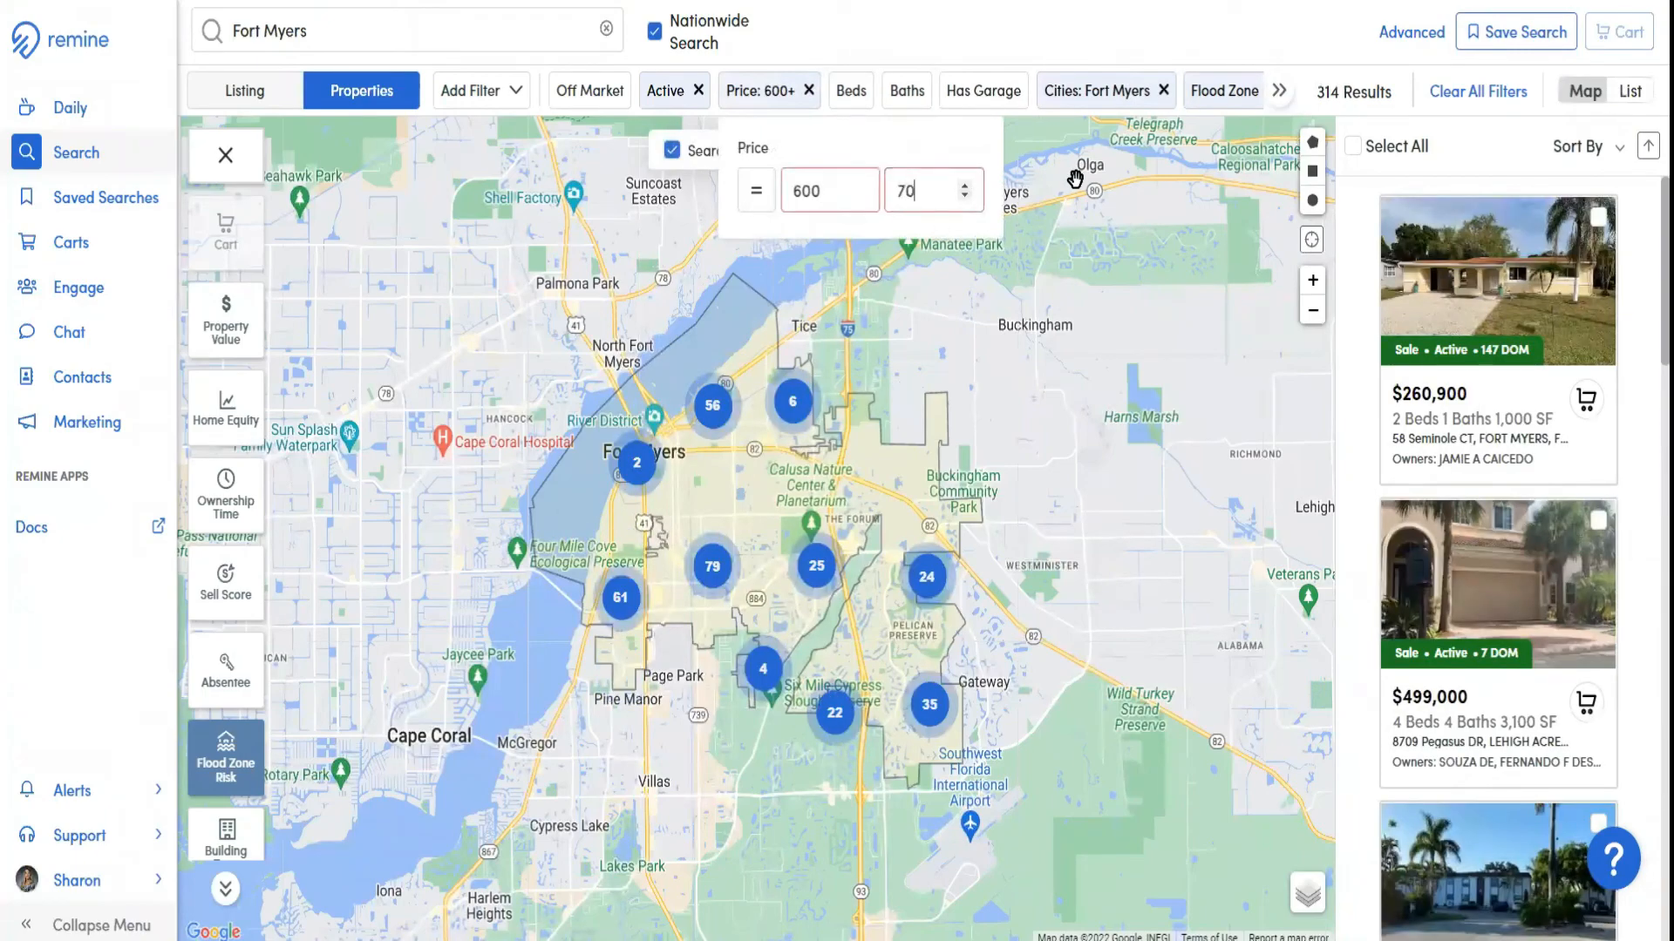
type("0")
left_click(882, 91)
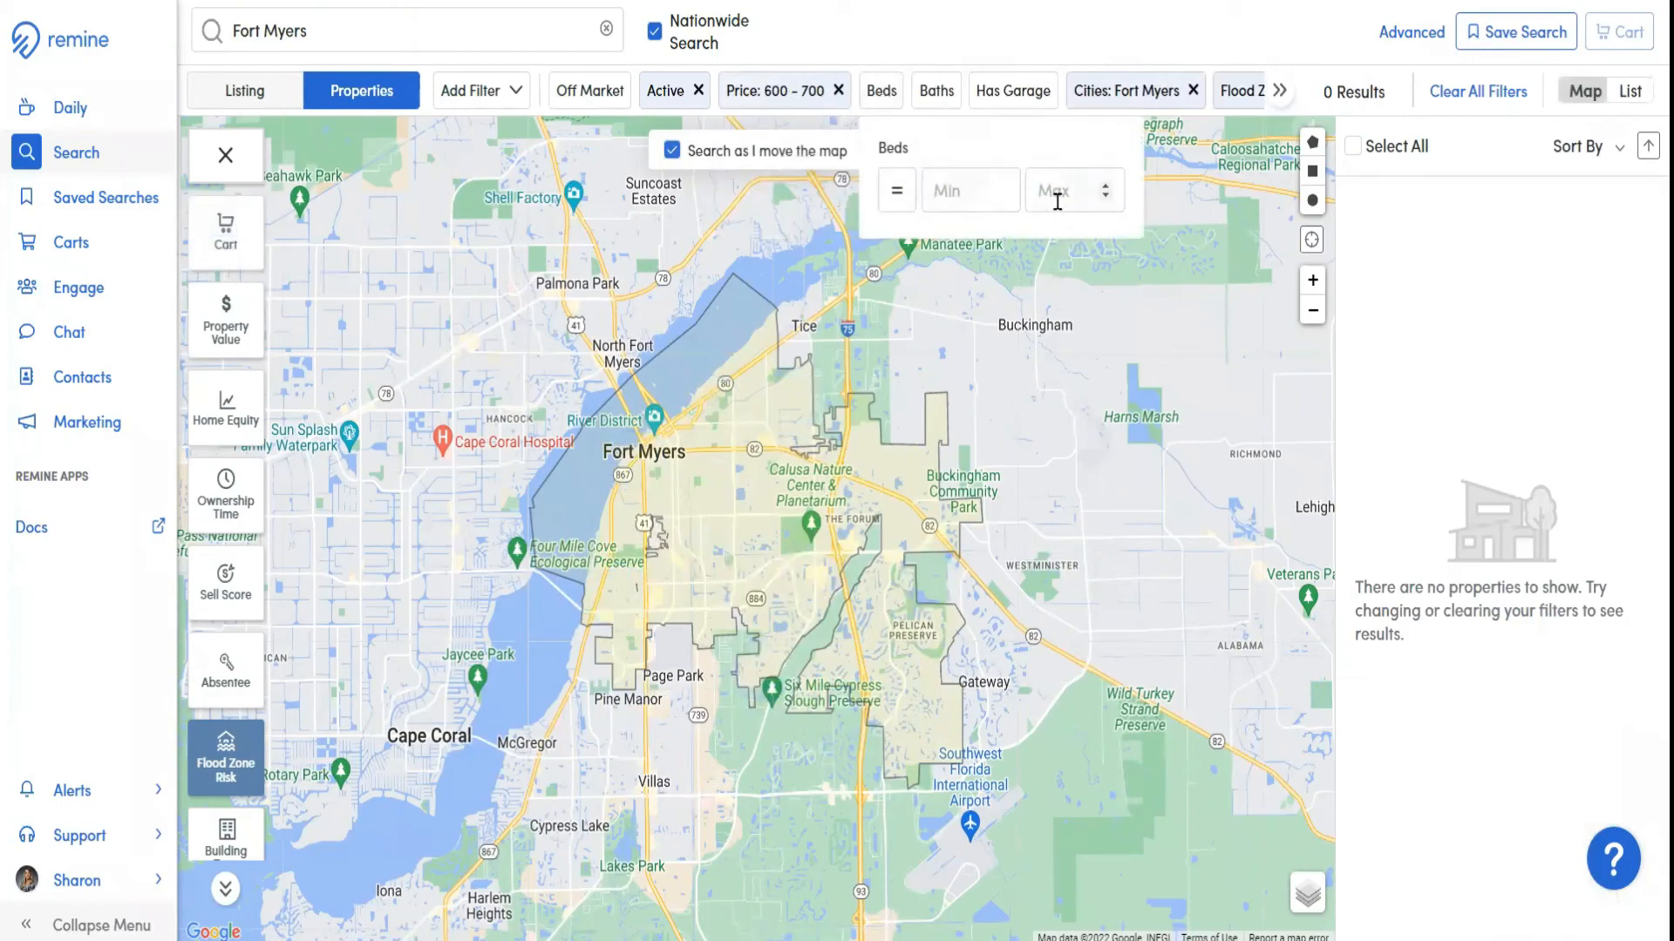
Set the Beds and Baths filters to a minimum of 2 each and set Has Garage to Yes
left_click(977, 188)
type("2")
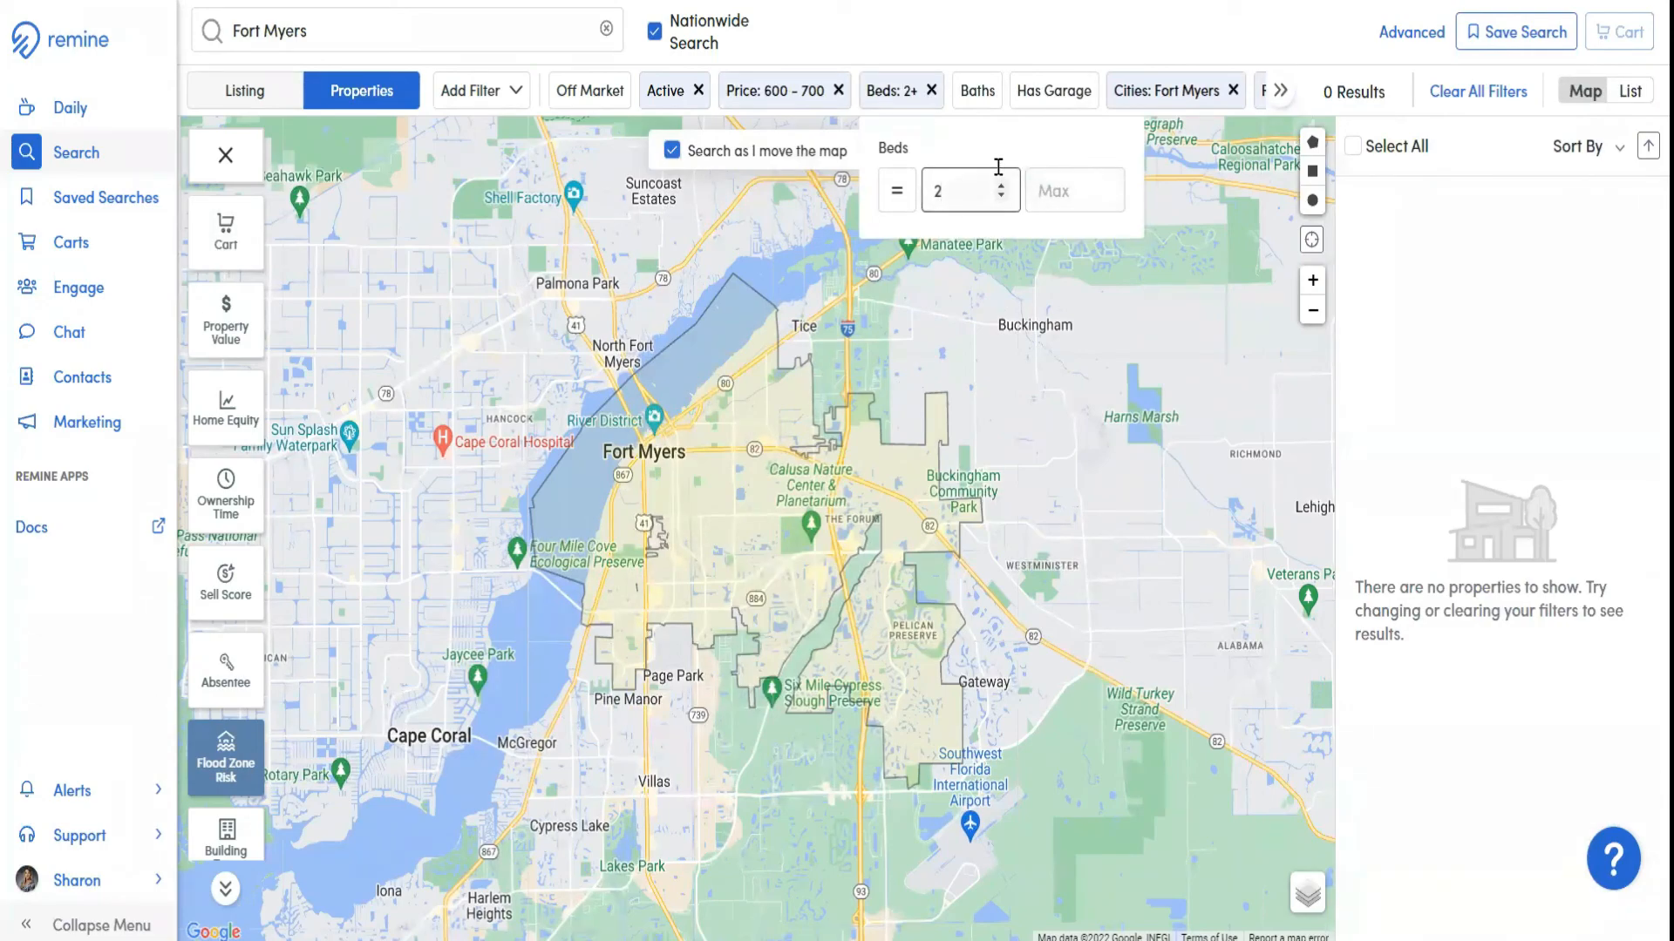
left_click(978, 96)
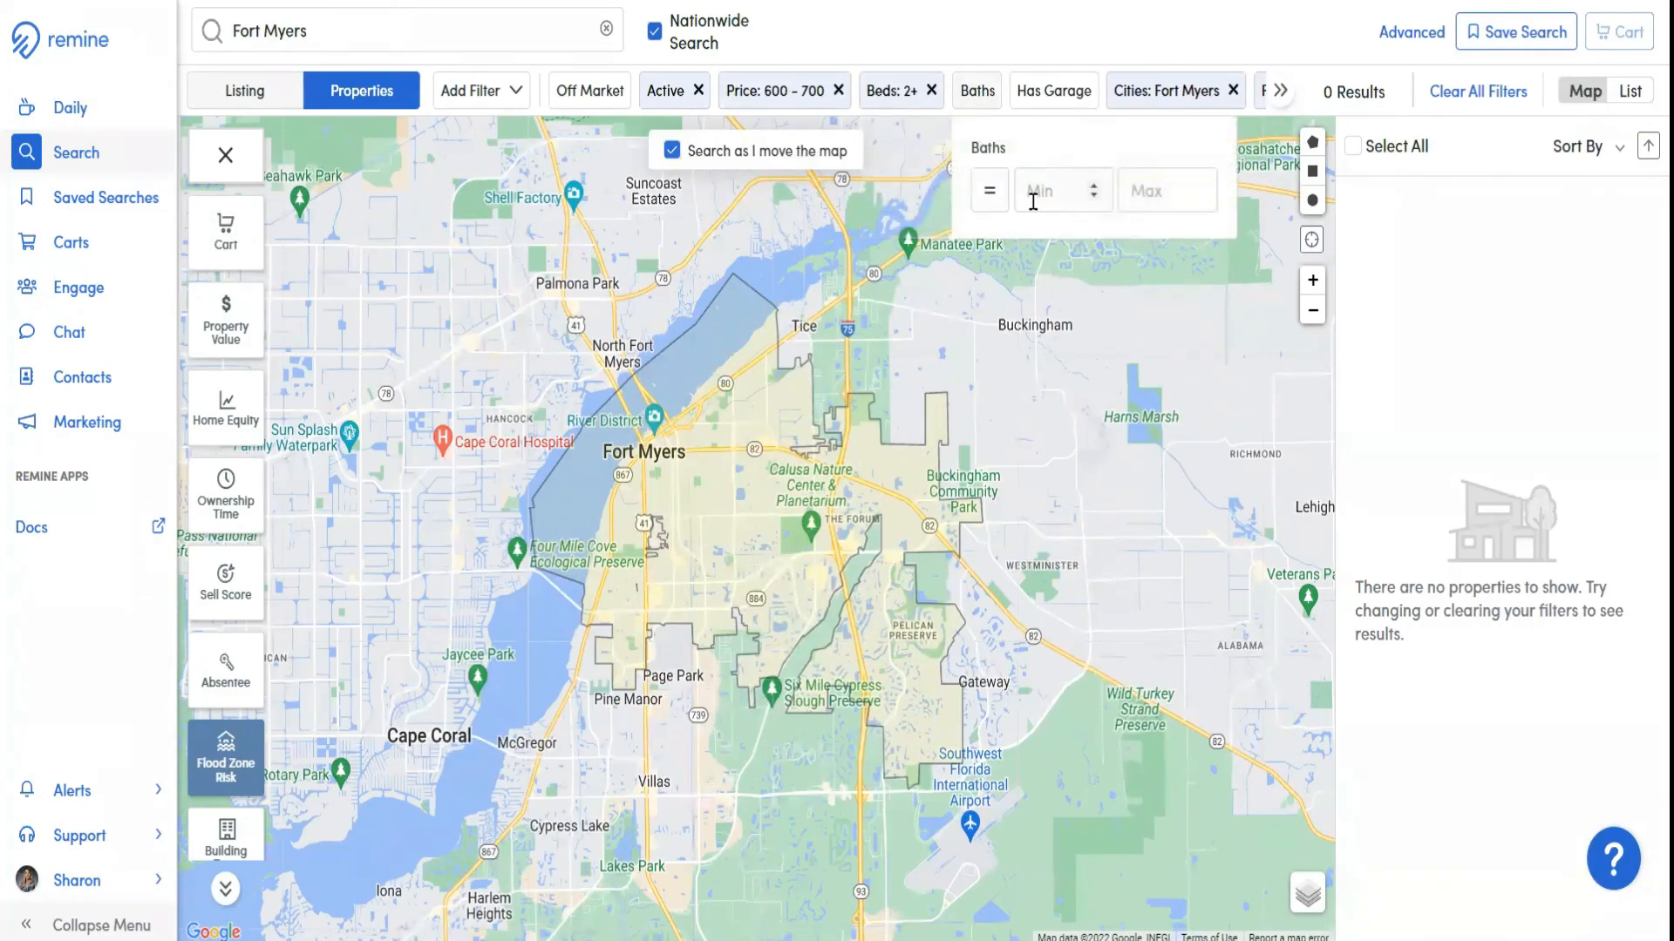
left_click(1043, 203)
type("2")
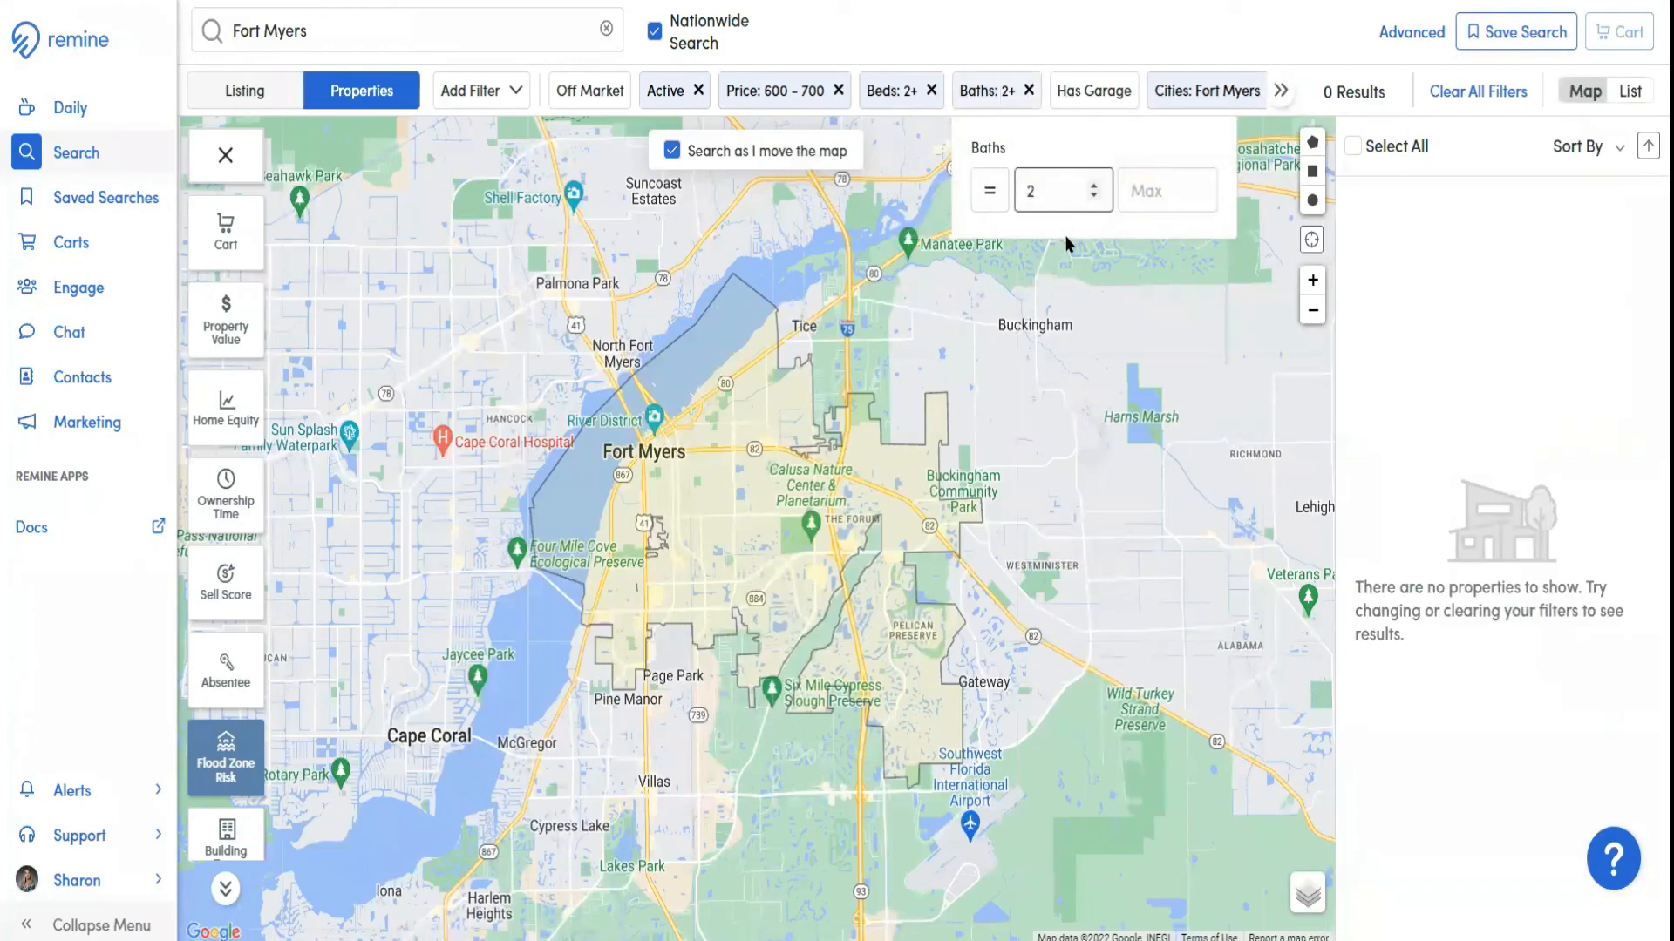
left_click(1094, 96)
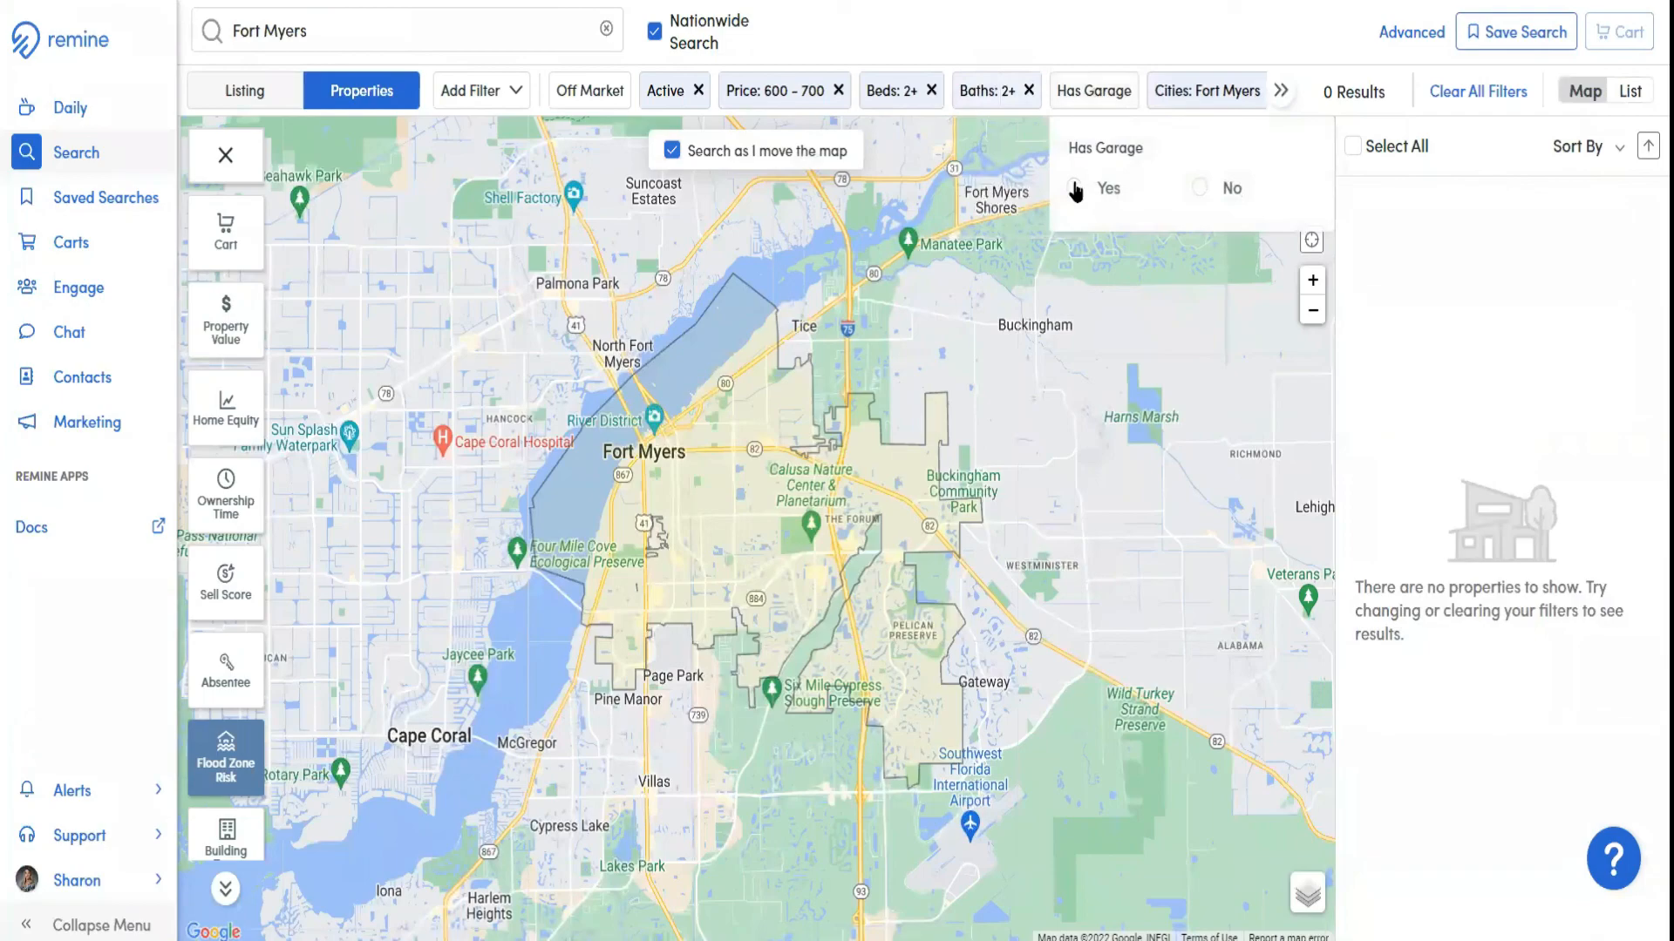
left_click(1074, 188)
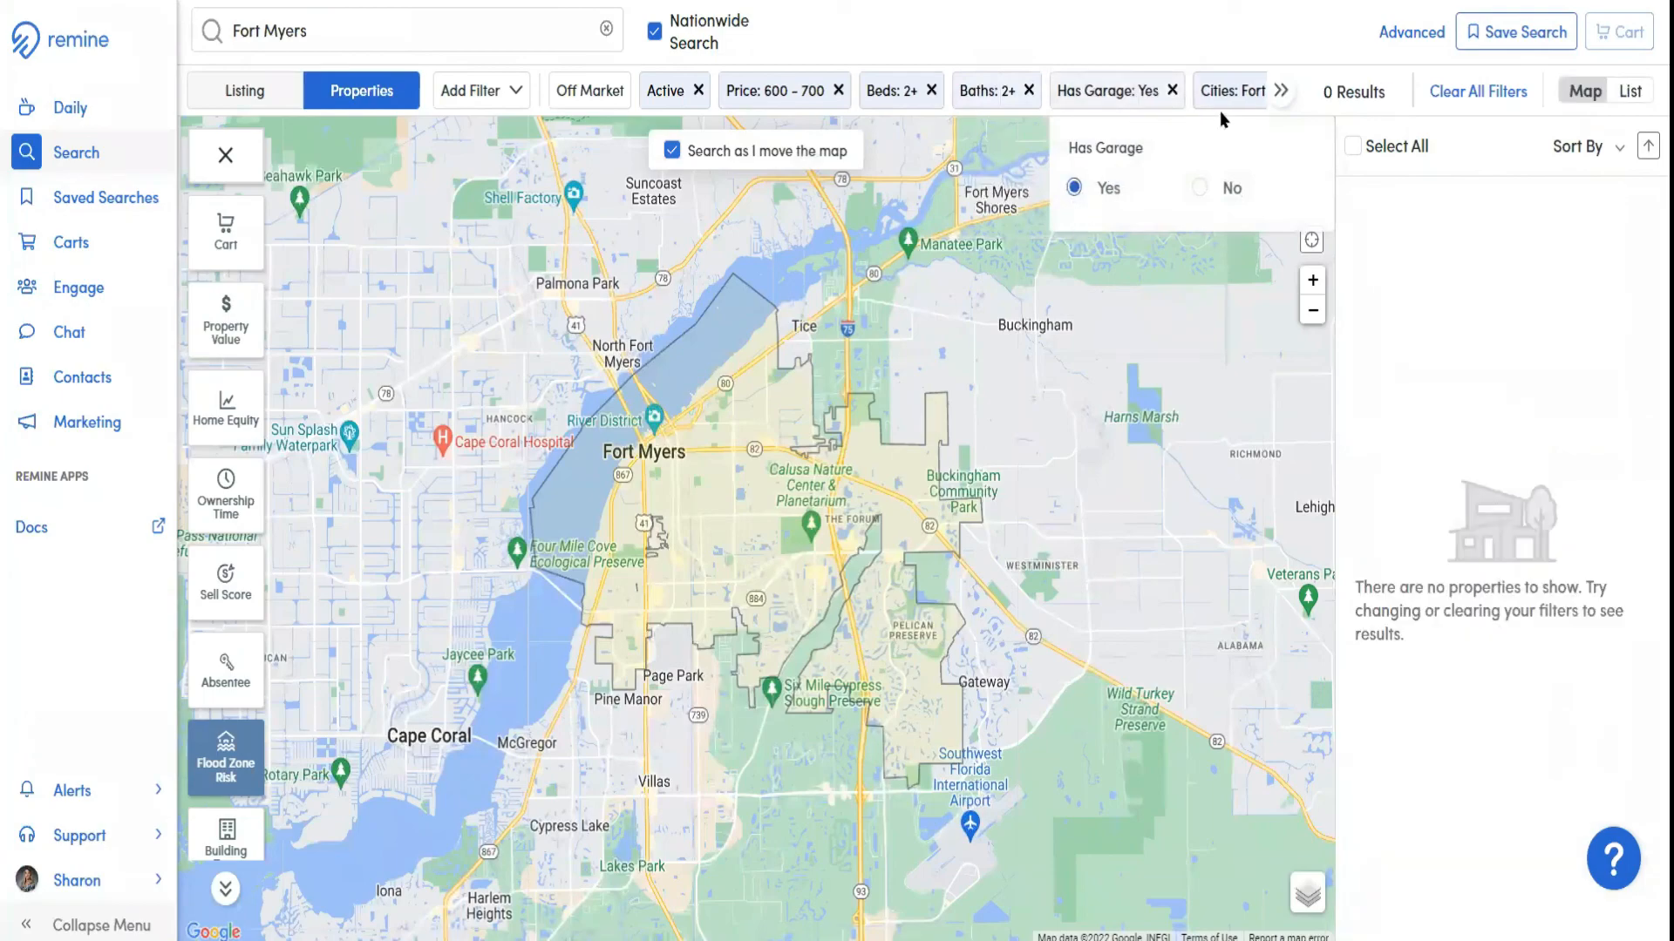
Check the Flood Zone Risk options, and remove the Has Garage, Beds, Baths and Price filter values
left_click(226, 760)
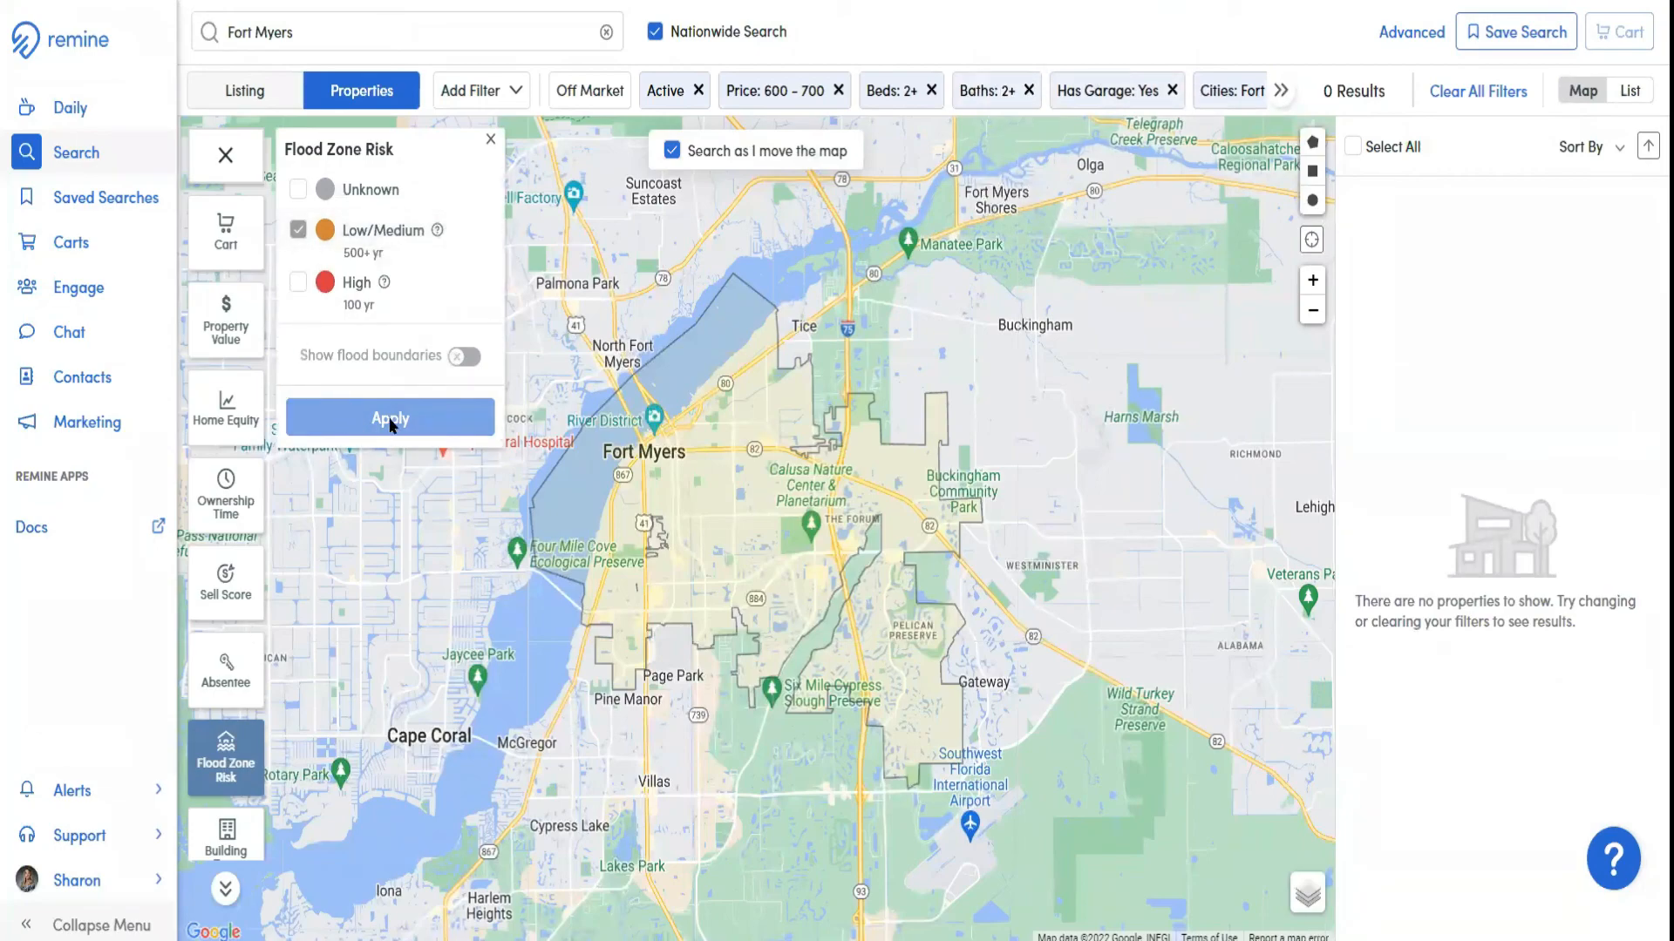
left_click(491, 138)
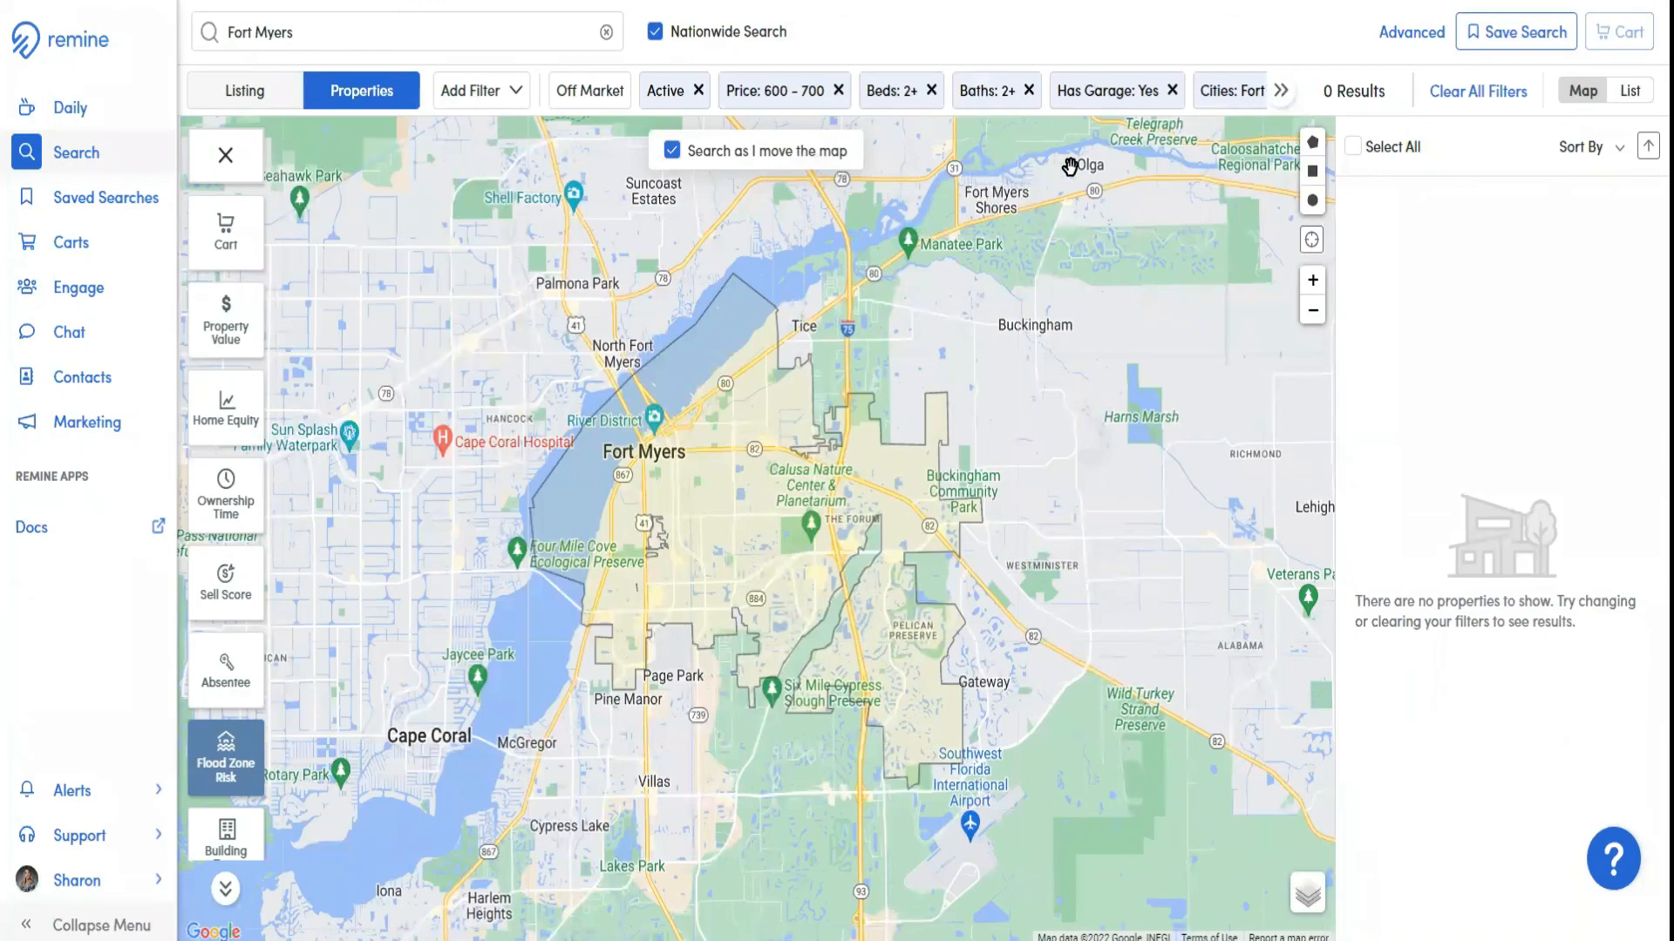
left_click(1173, 91)
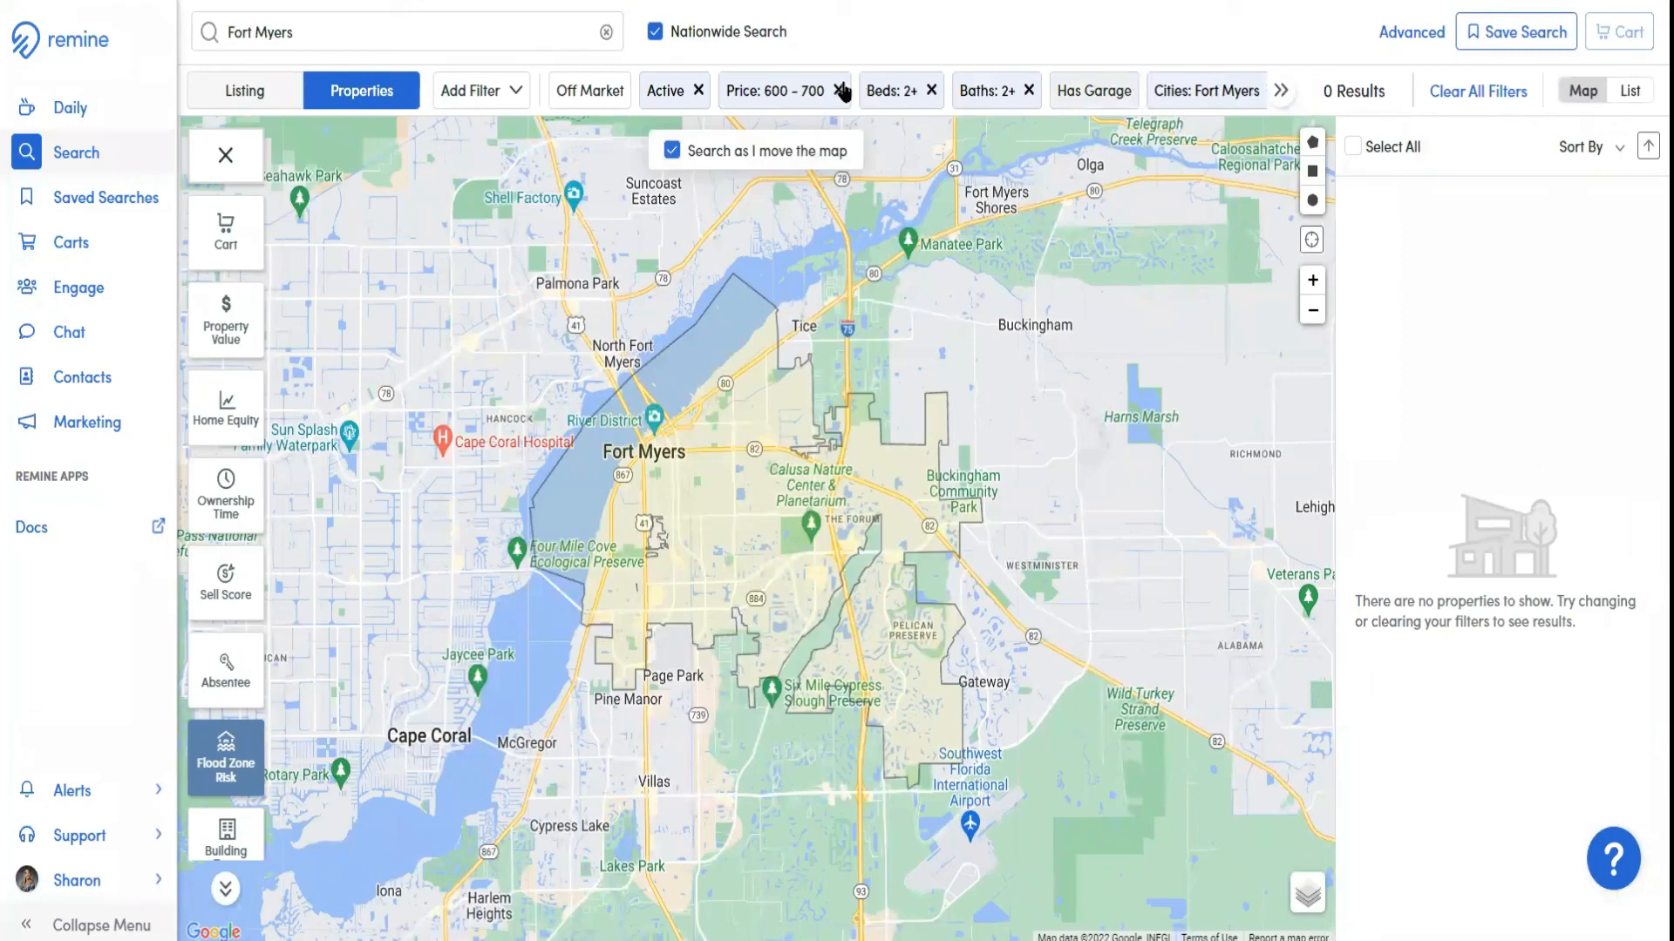
left_click(931, 91)
left_click(989, 90)
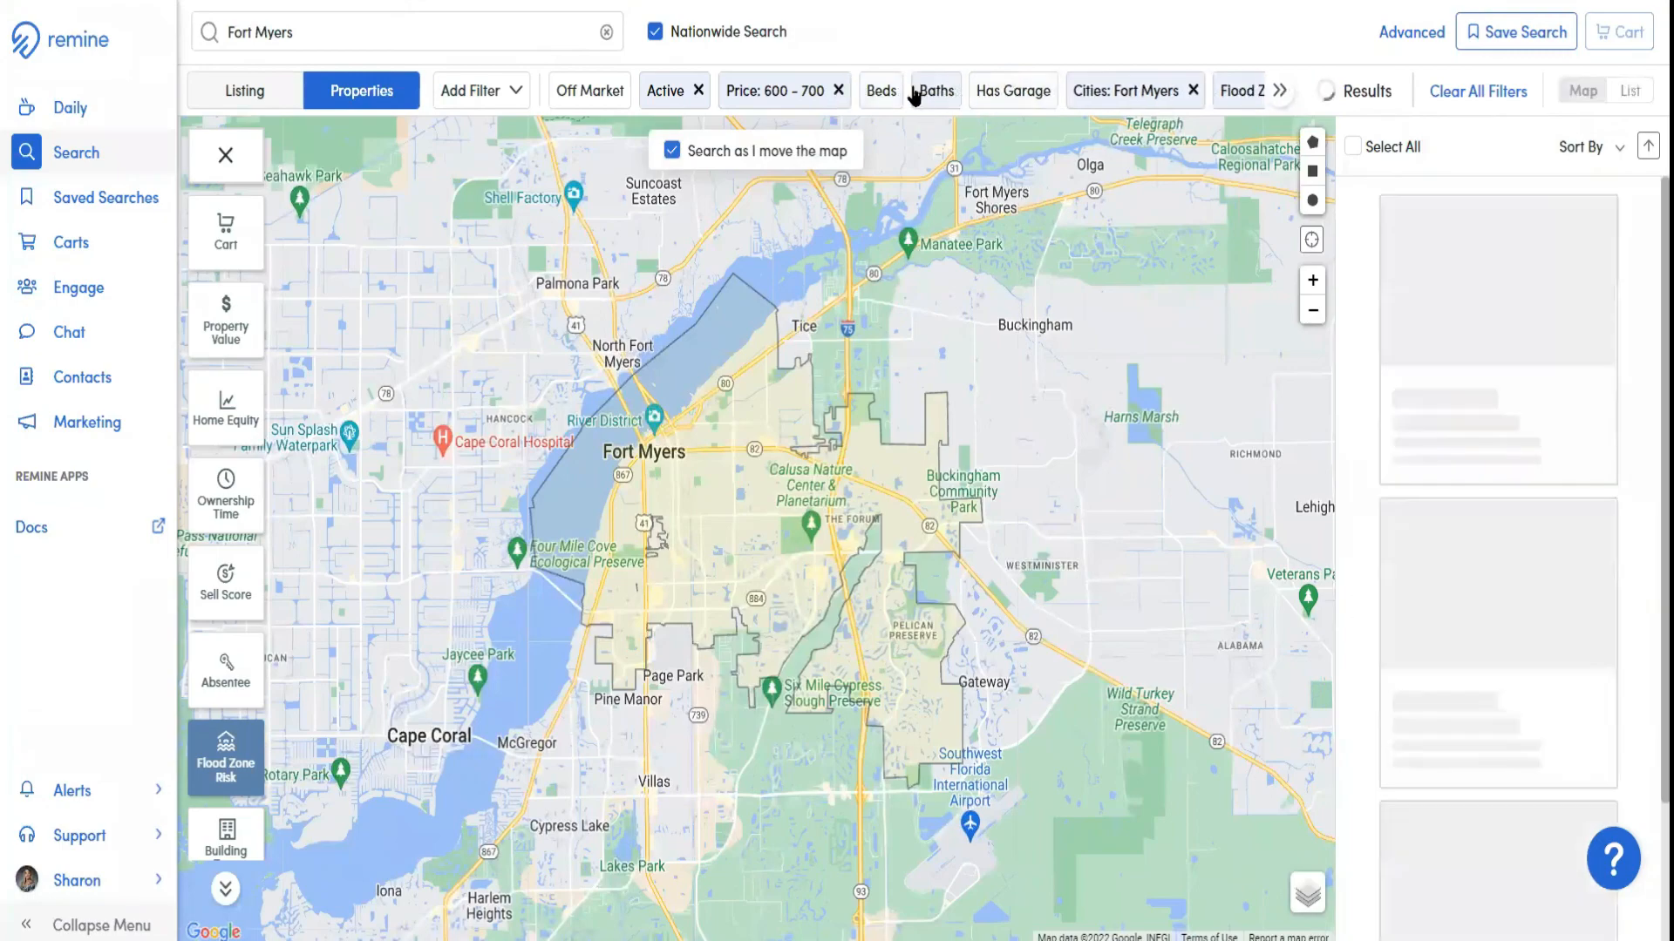
left_click(837, 91)
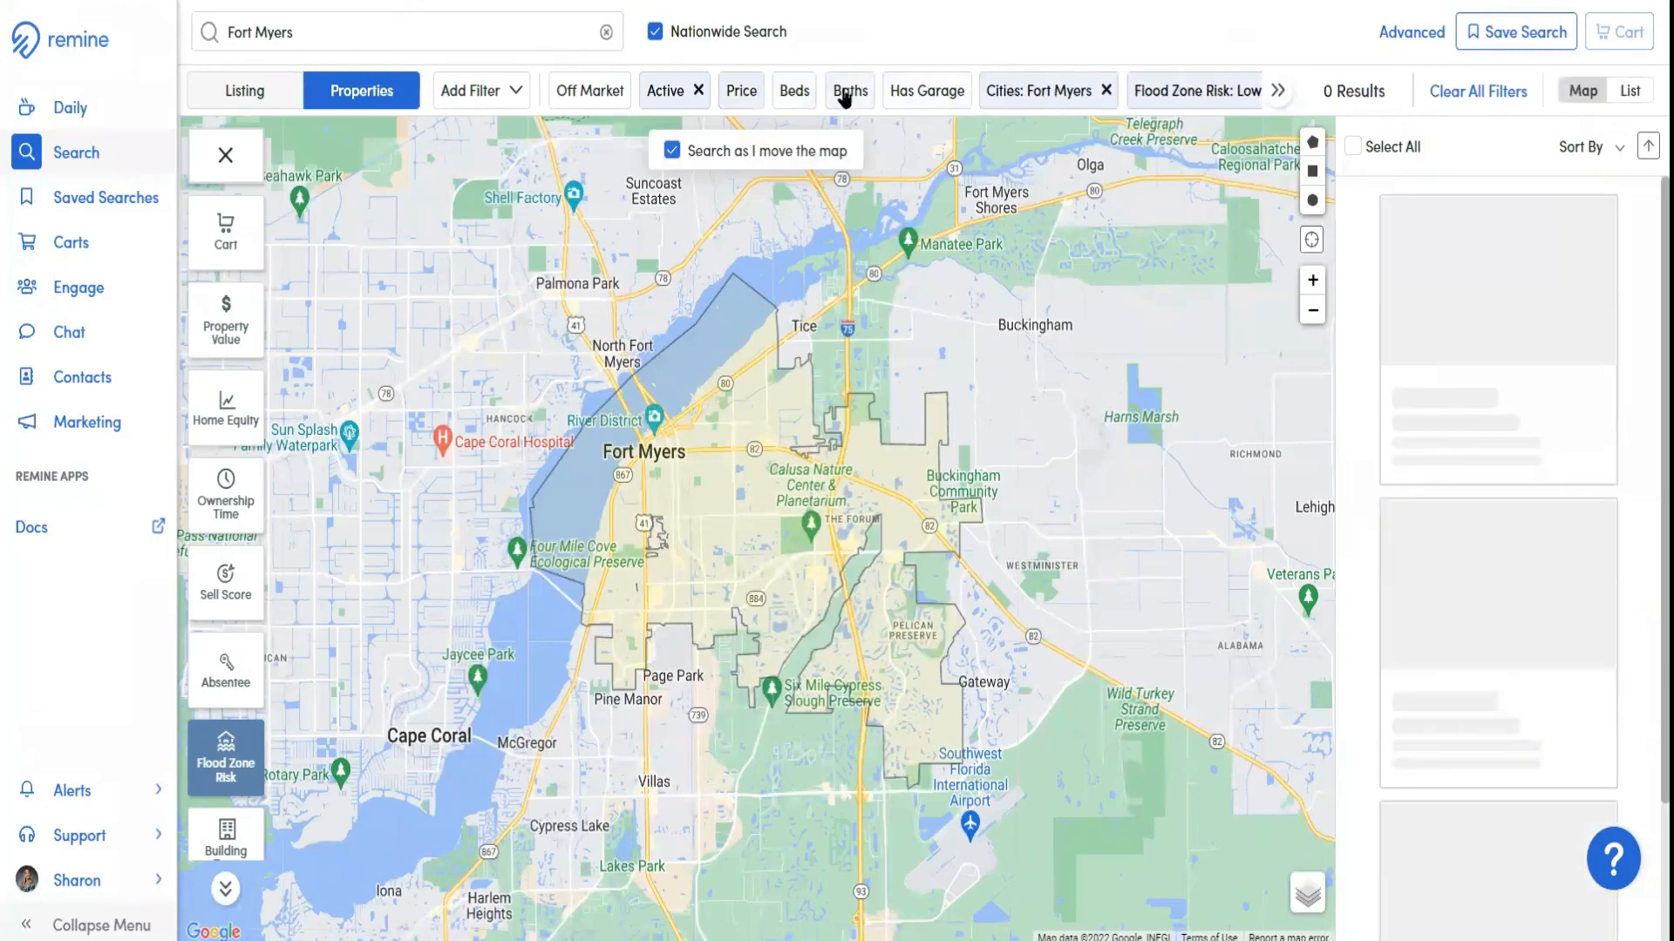
Try a maximum of 900000 in the Price filter and clear it again
left_click(742, 94)
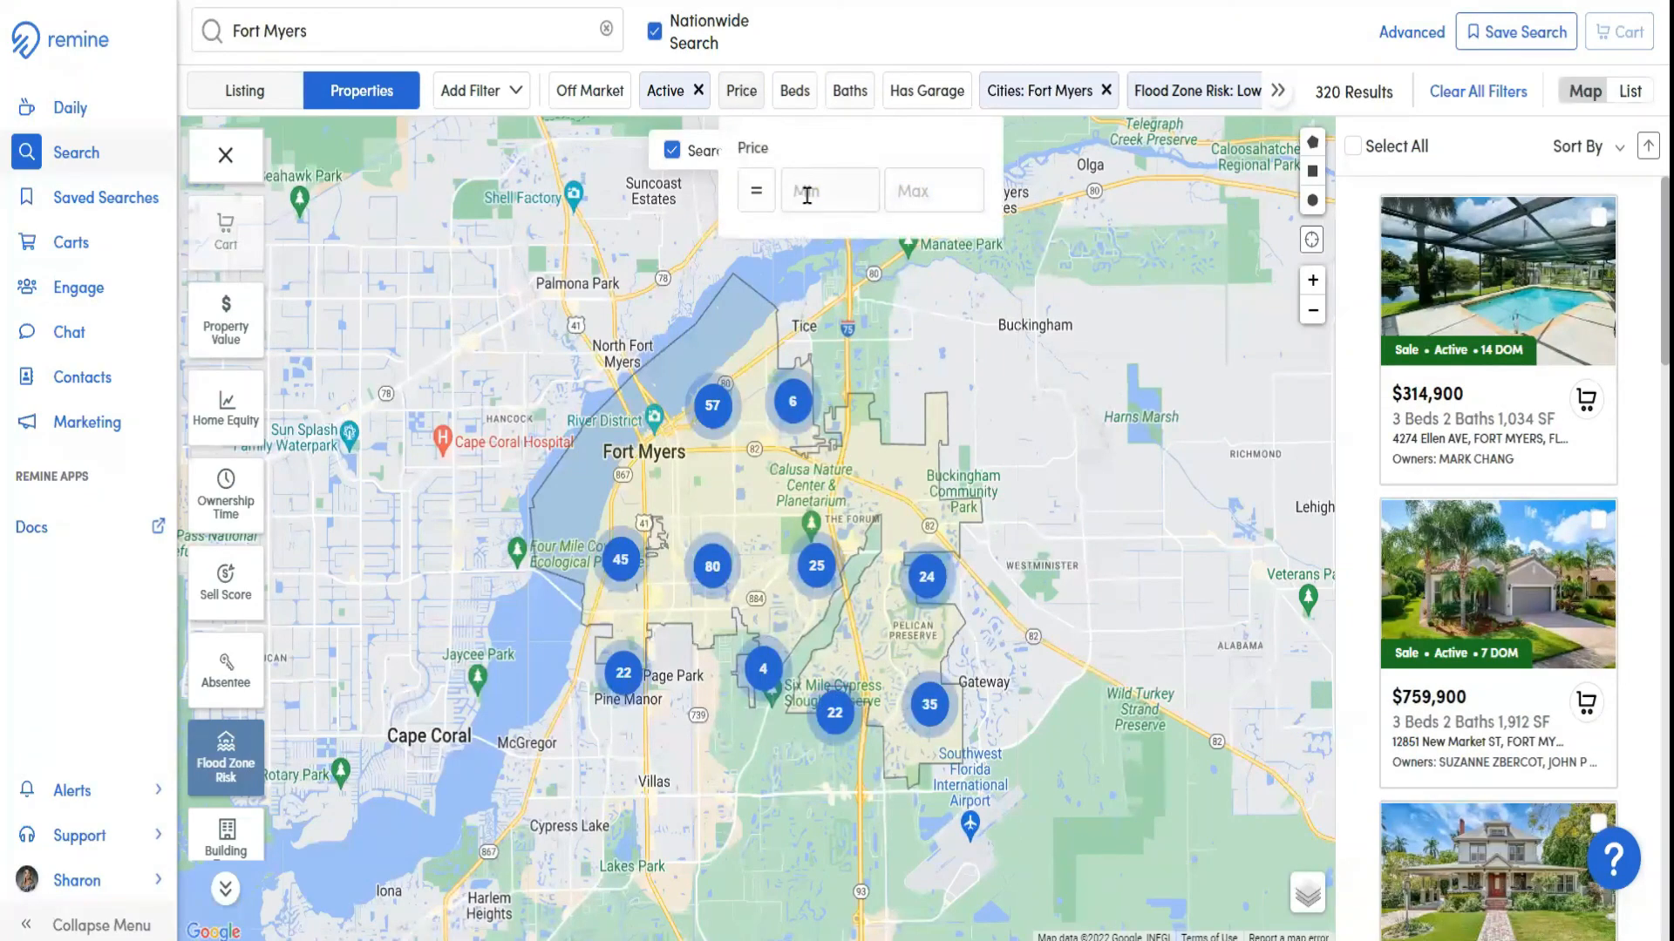
left_click(930, 193)
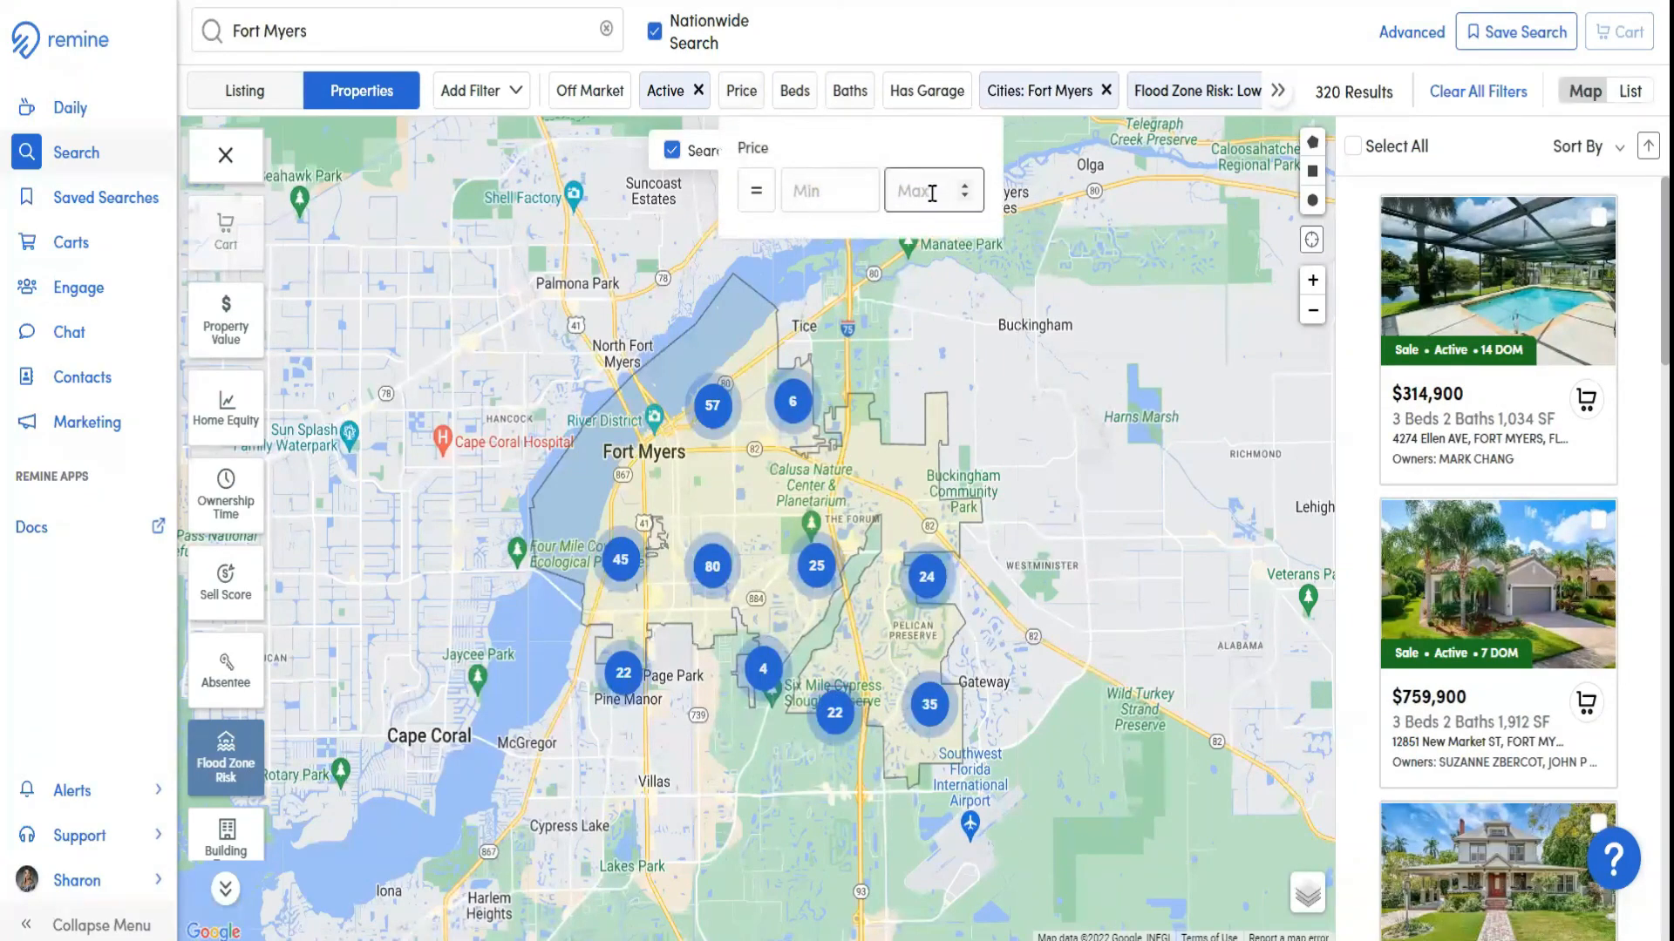
type("900000")
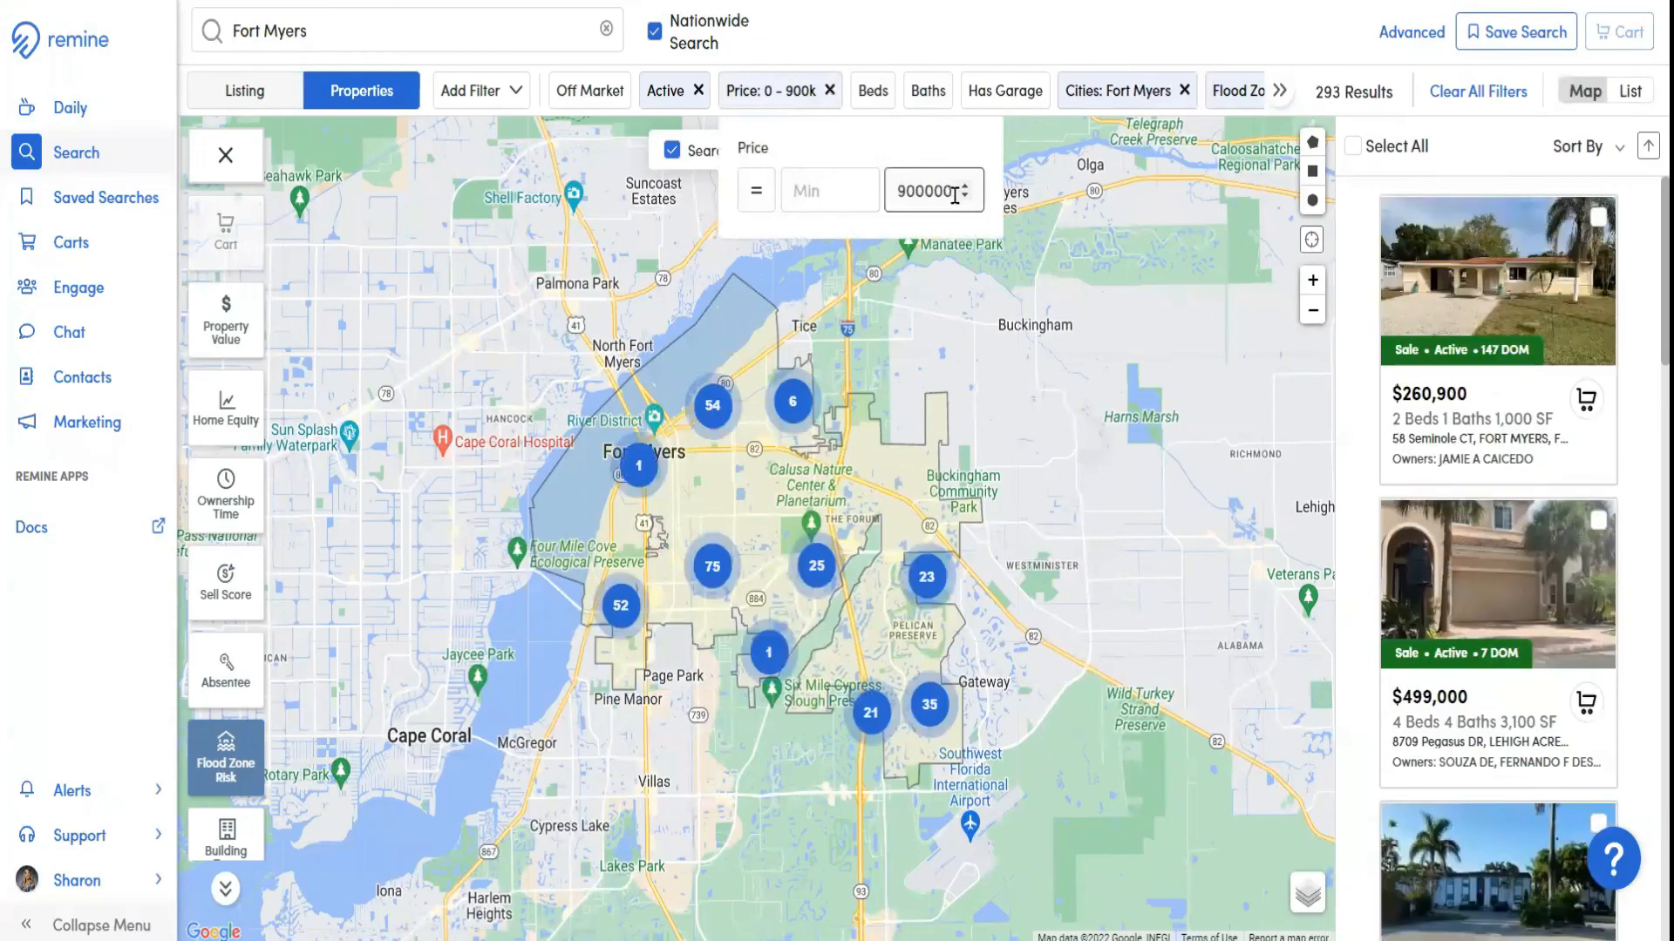
left_click_drag(954, 195, 876, 191)
key("BackSpace")
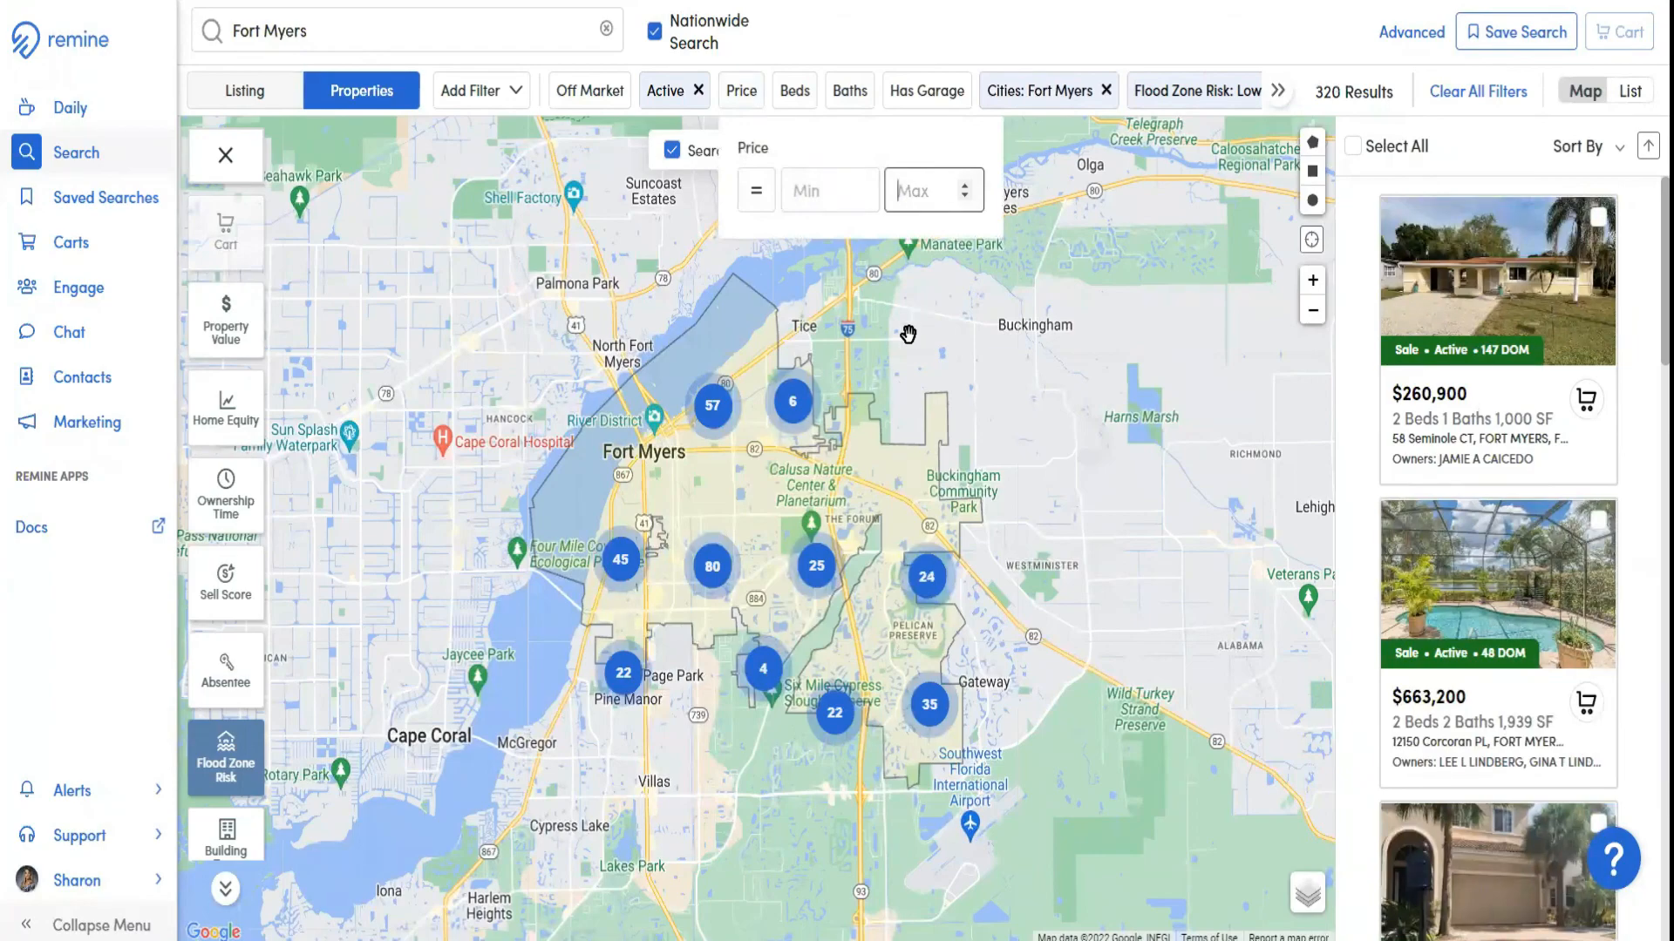
Set the Price filter to a minimum of 600000 and a maximum of 700000
left_click(829, 194)
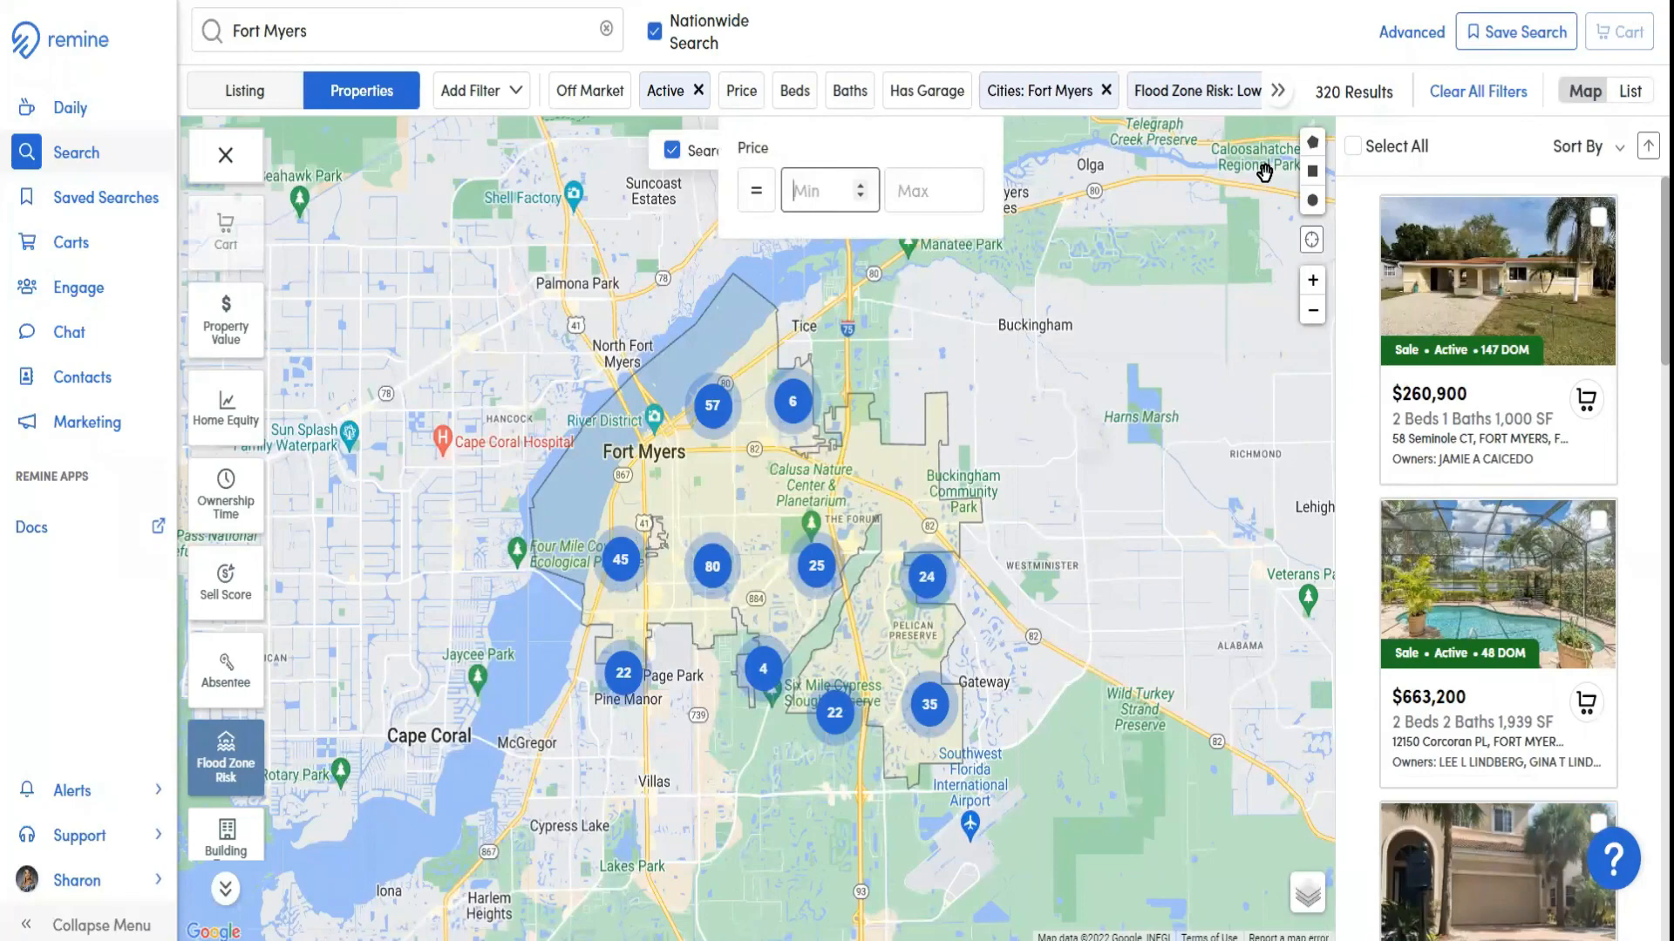
type("6000")
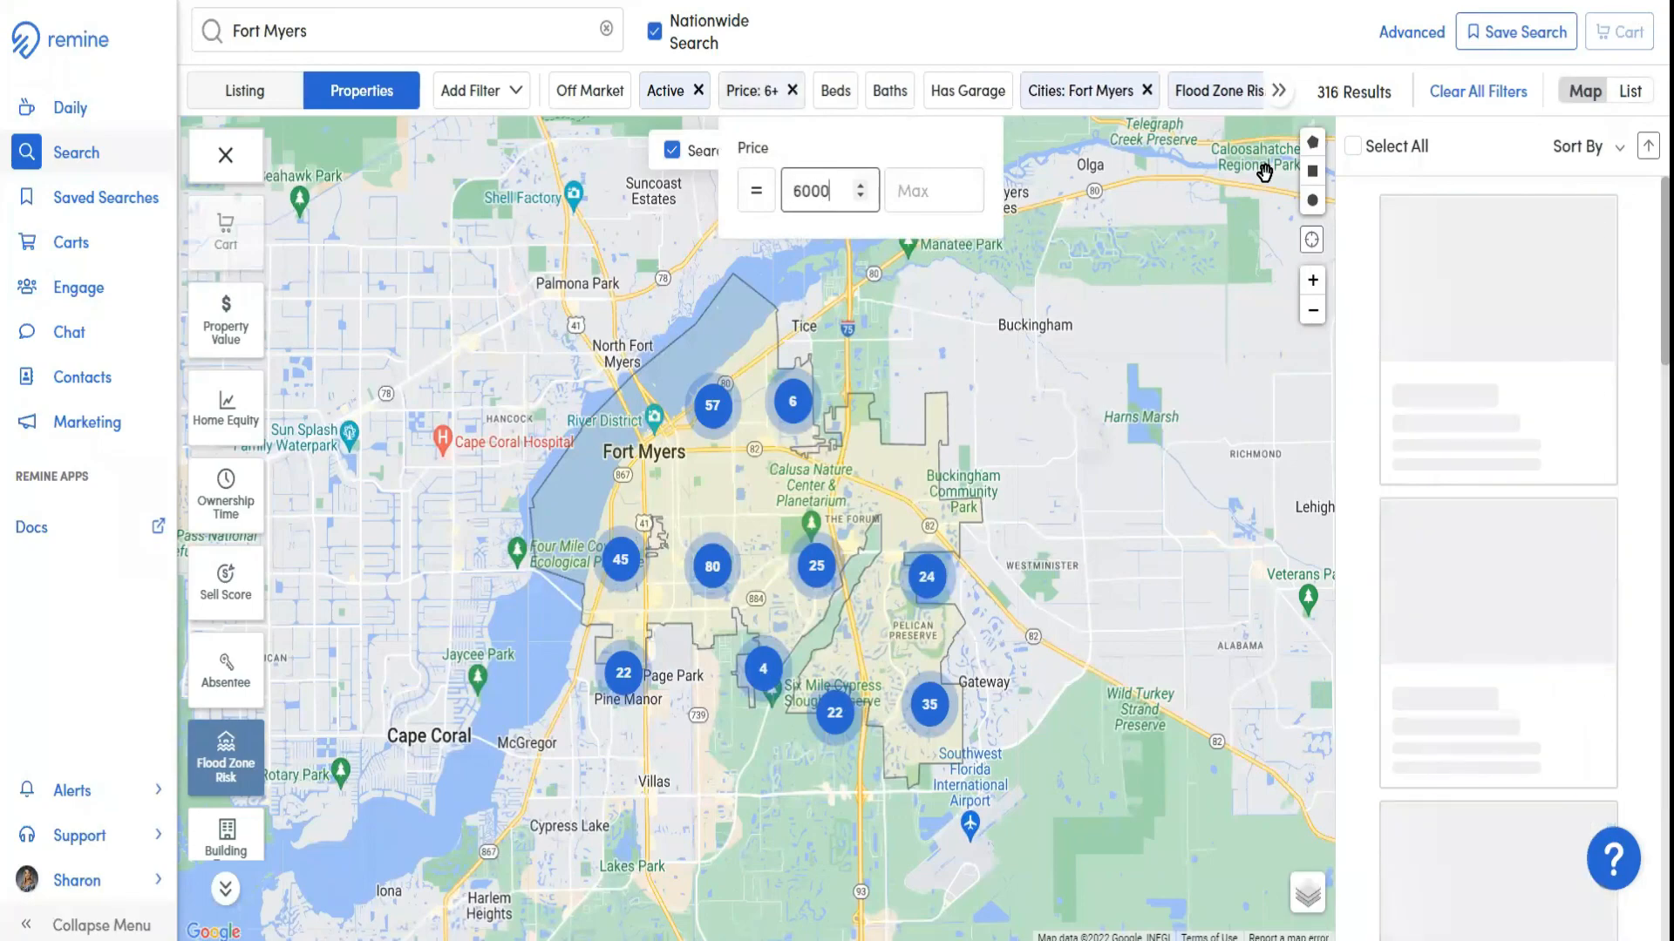
type("00")
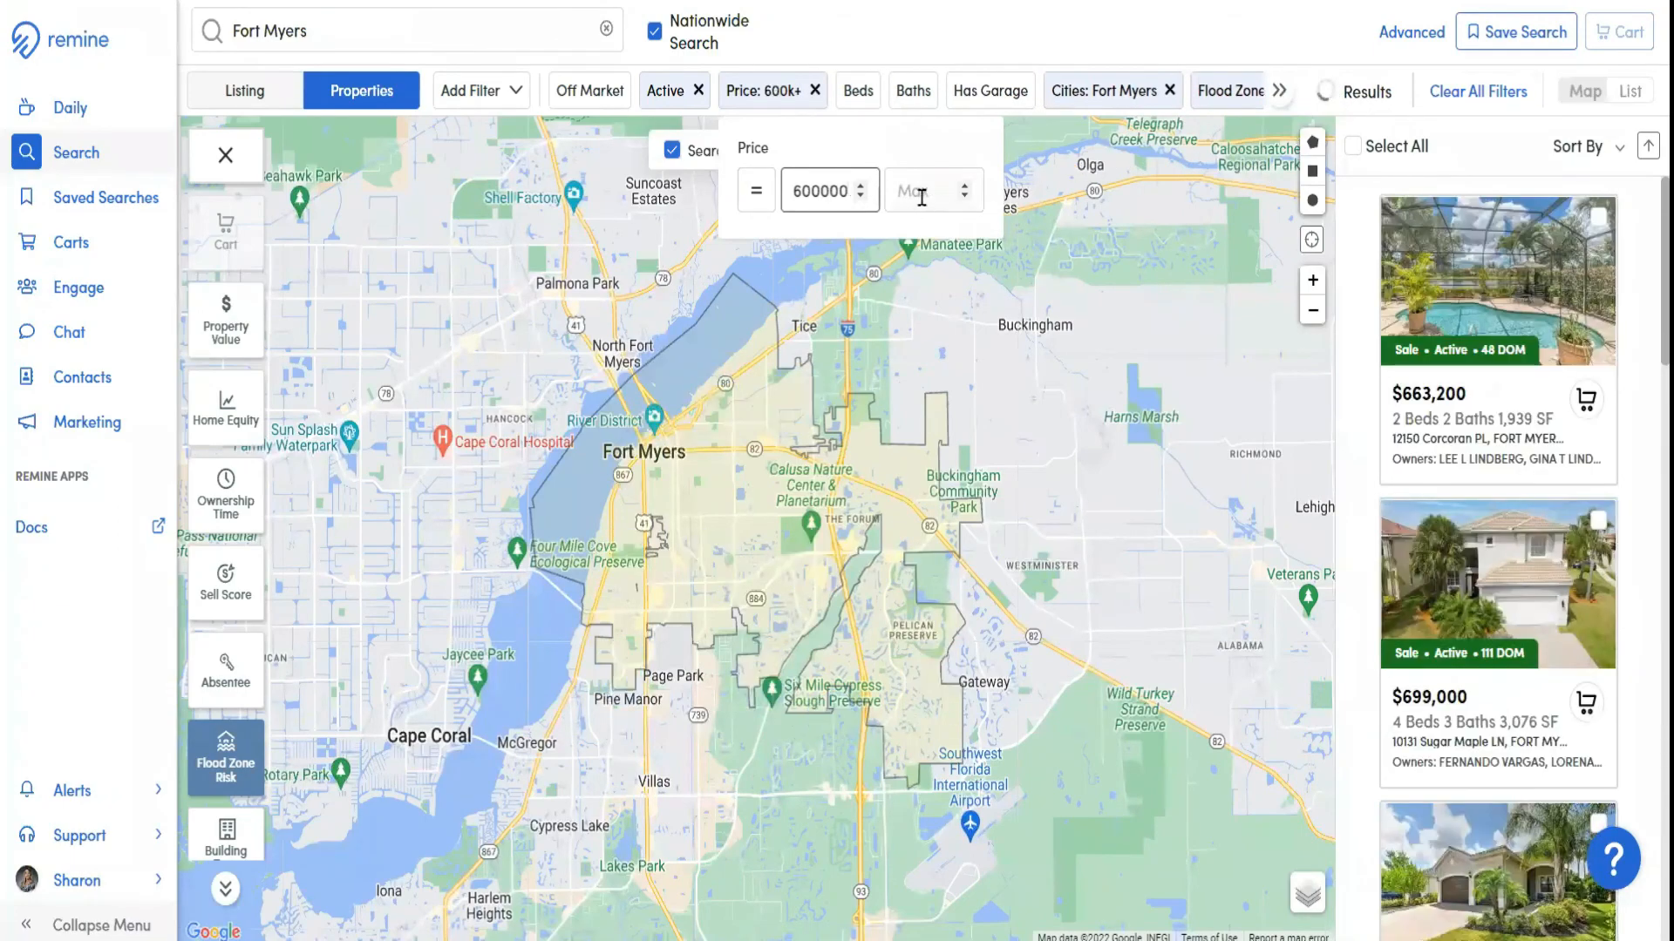
key("Tab")
type("70000")
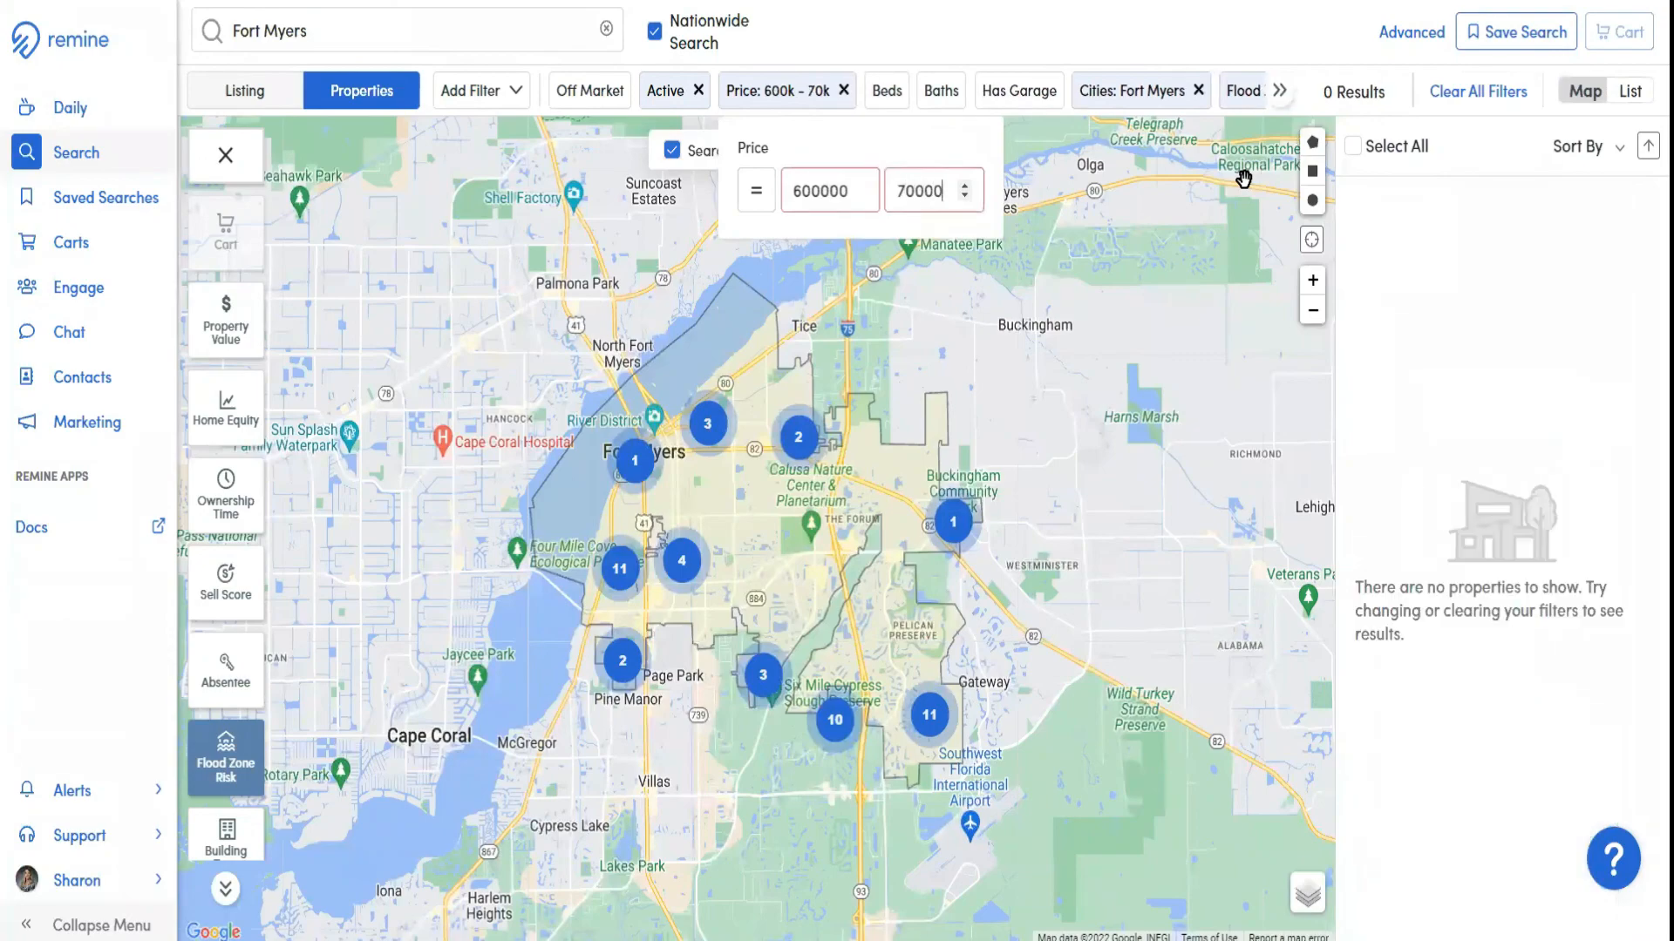
type("0")
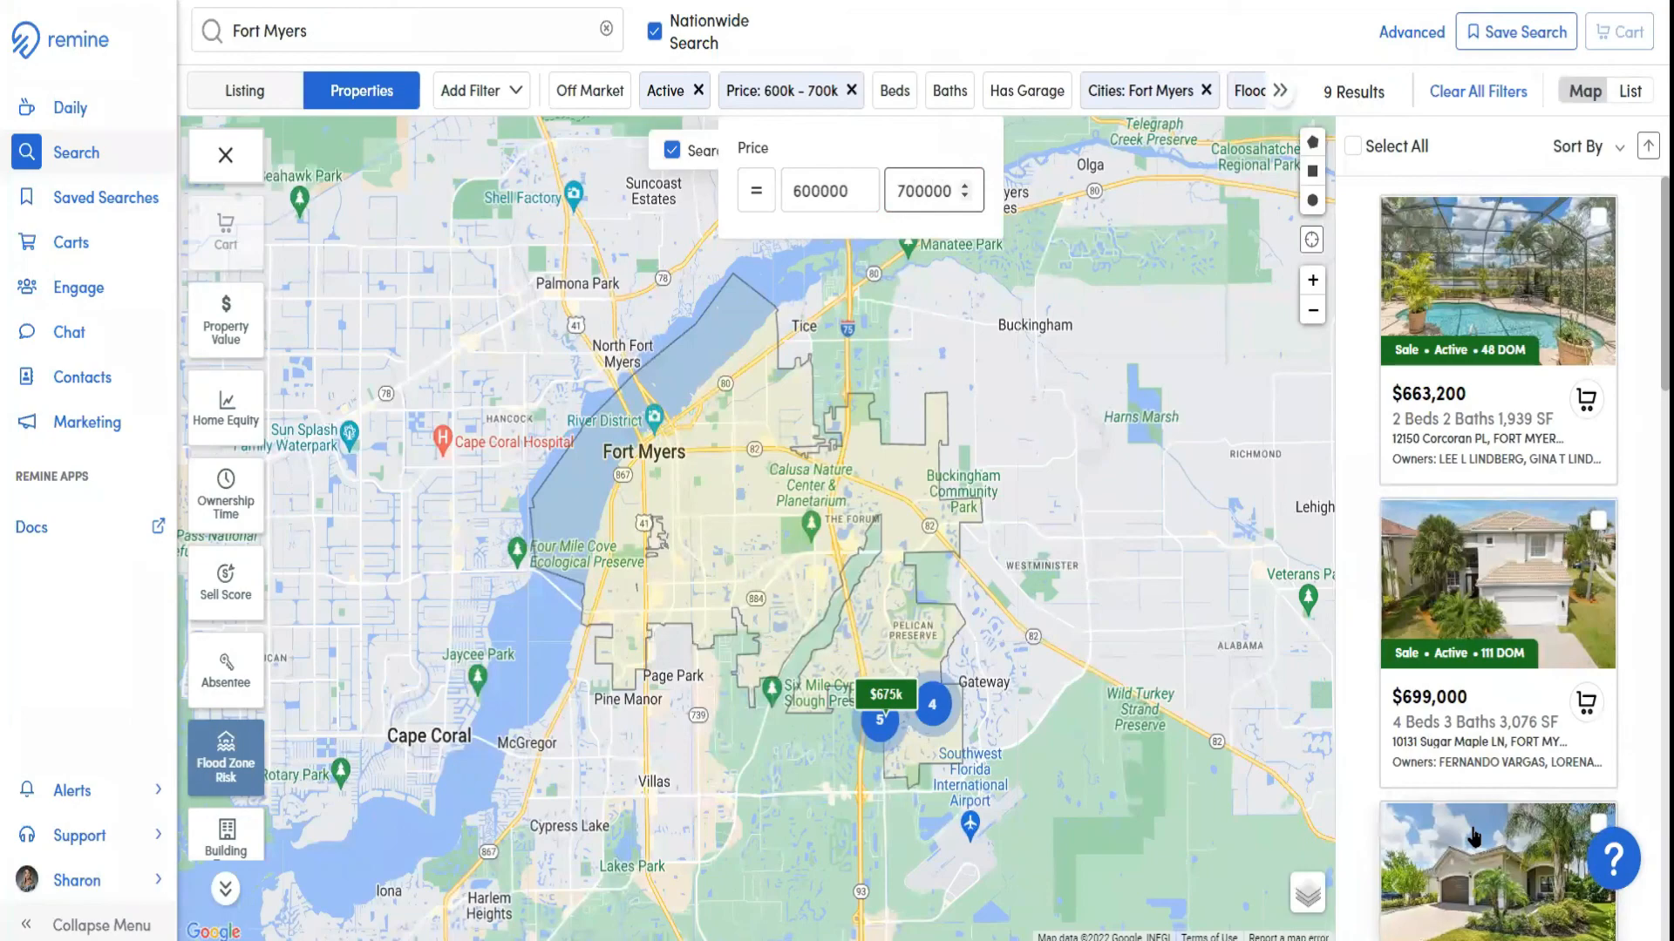
Select all results, start saving the search as My Saved Search, and choose to receive its emails as well after checking contact sharing
left_click(1354, 148)
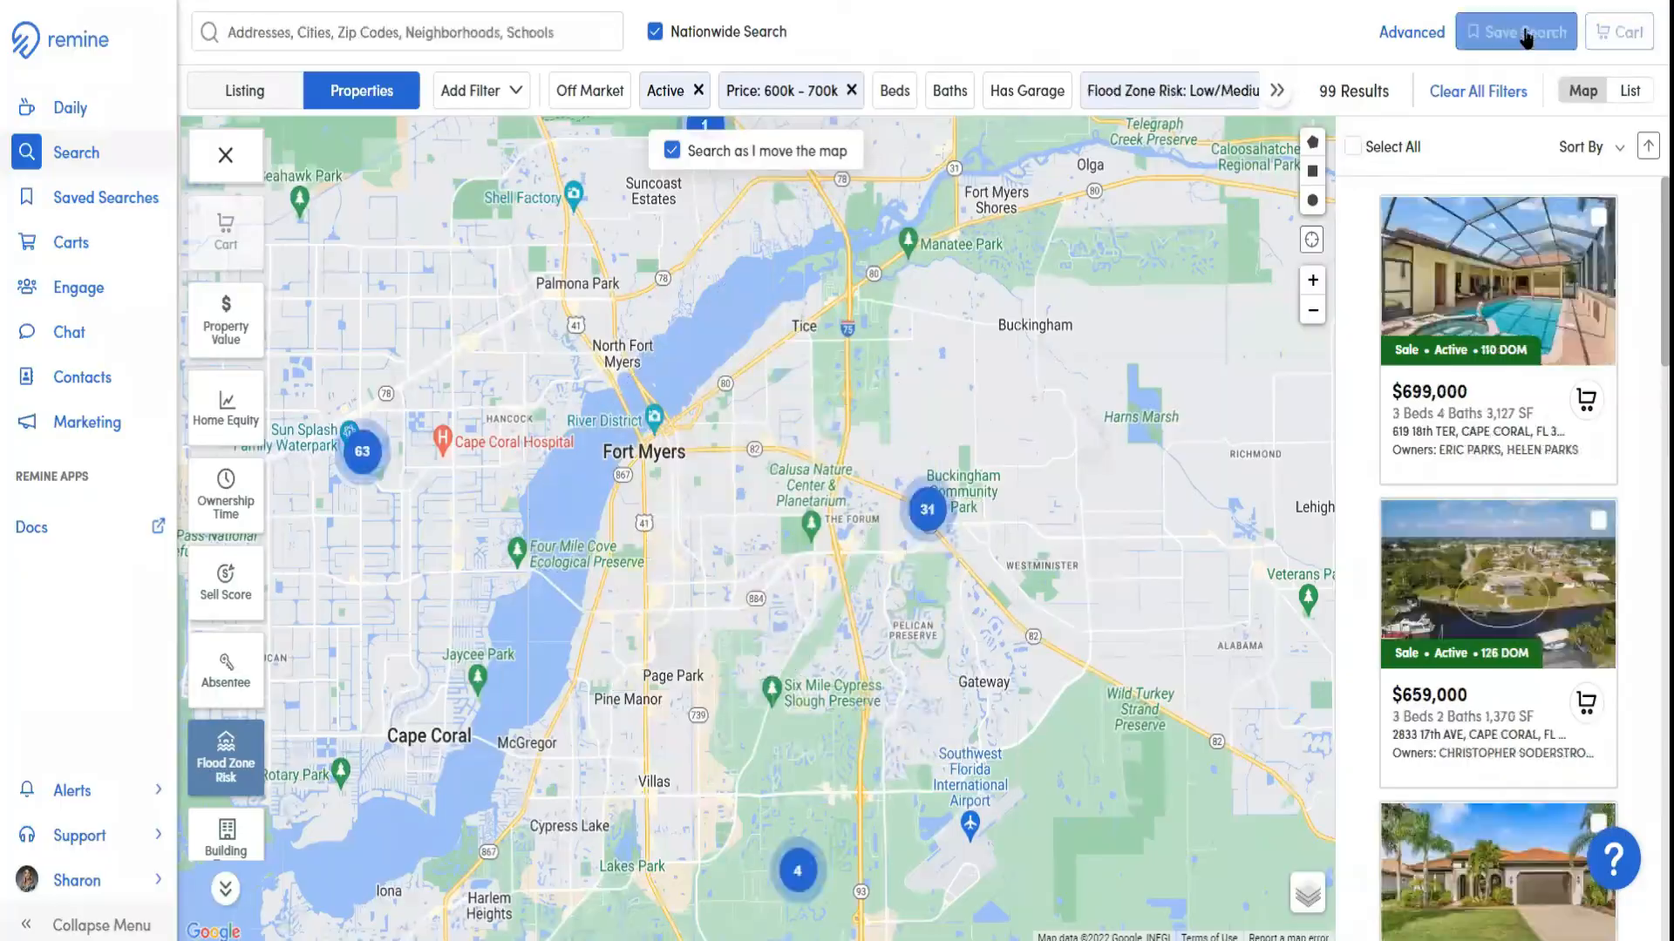
left_click(1521, 32)
left_click(801, 358)
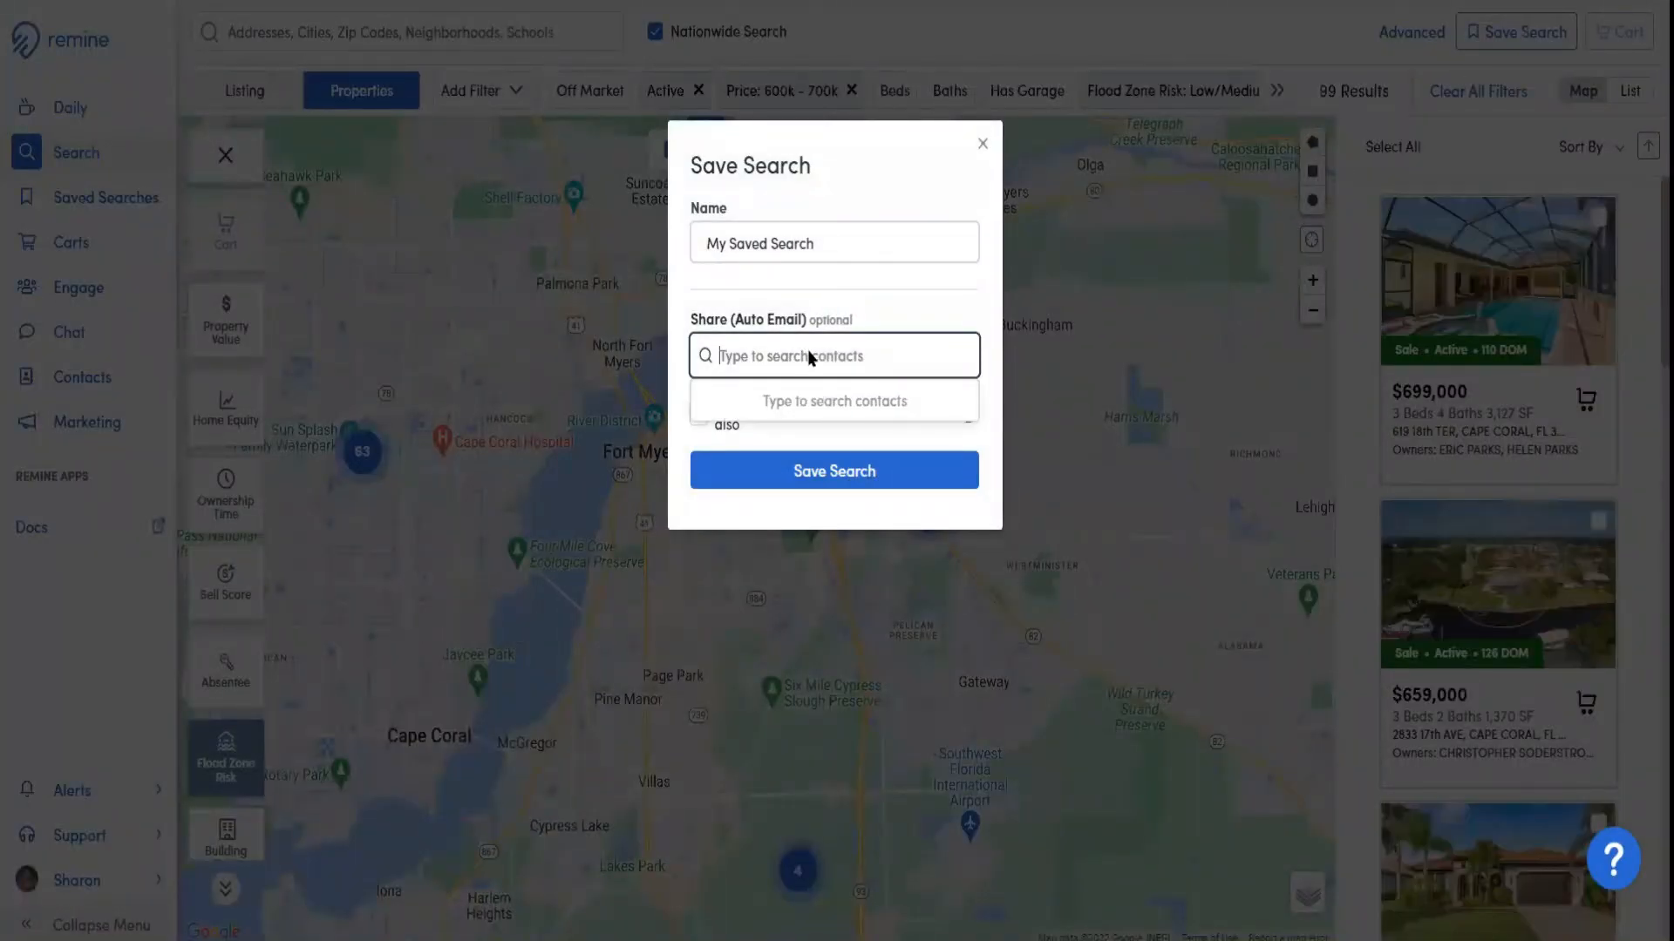
left_click(856, 314)
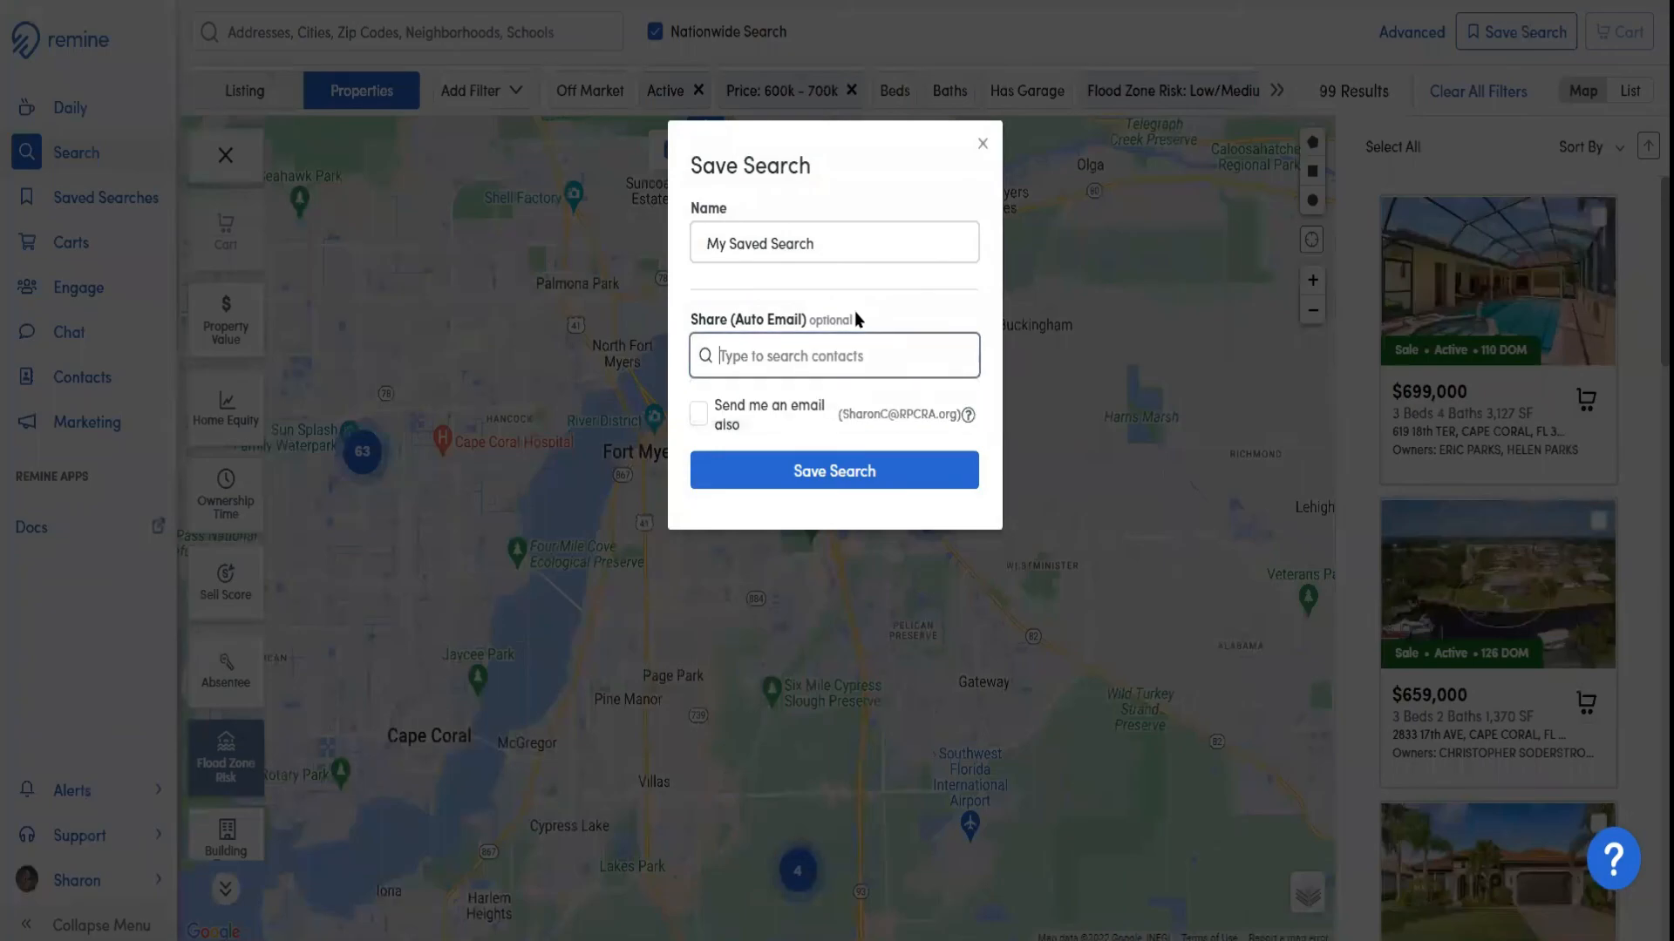
left_click(702, 418)
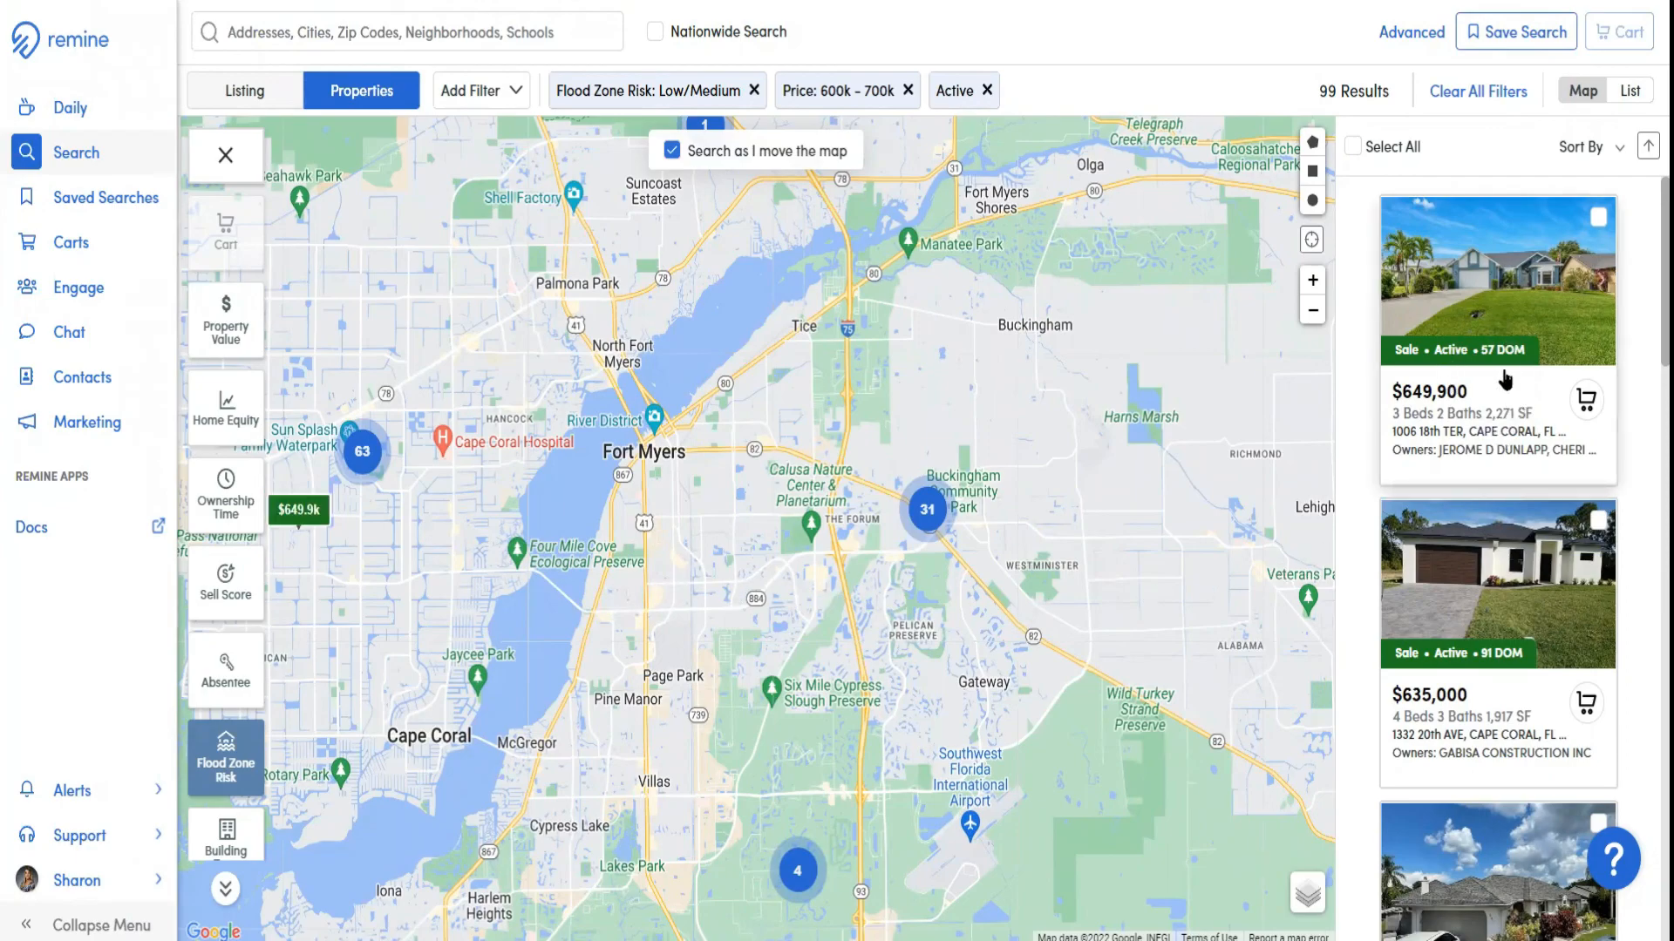
Open the $649,900 Cape Coral listing, examine its Owners And Associated People section, and close the listing
left_click(1505, 378)
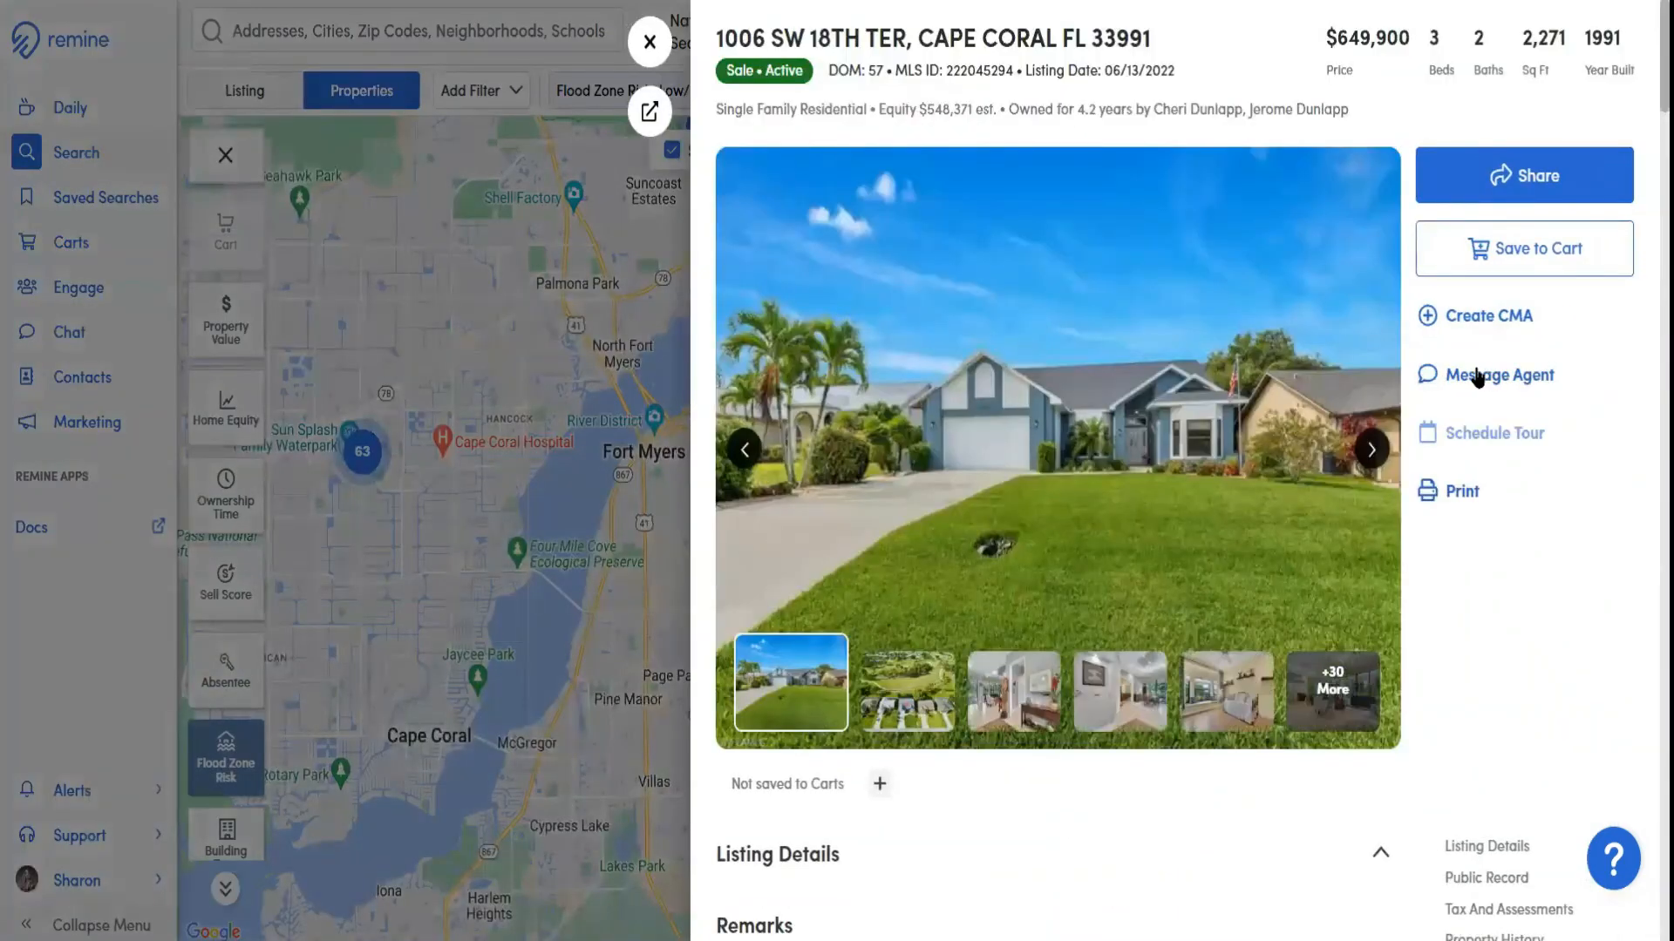
scroll(1370, 436, "down", 3)
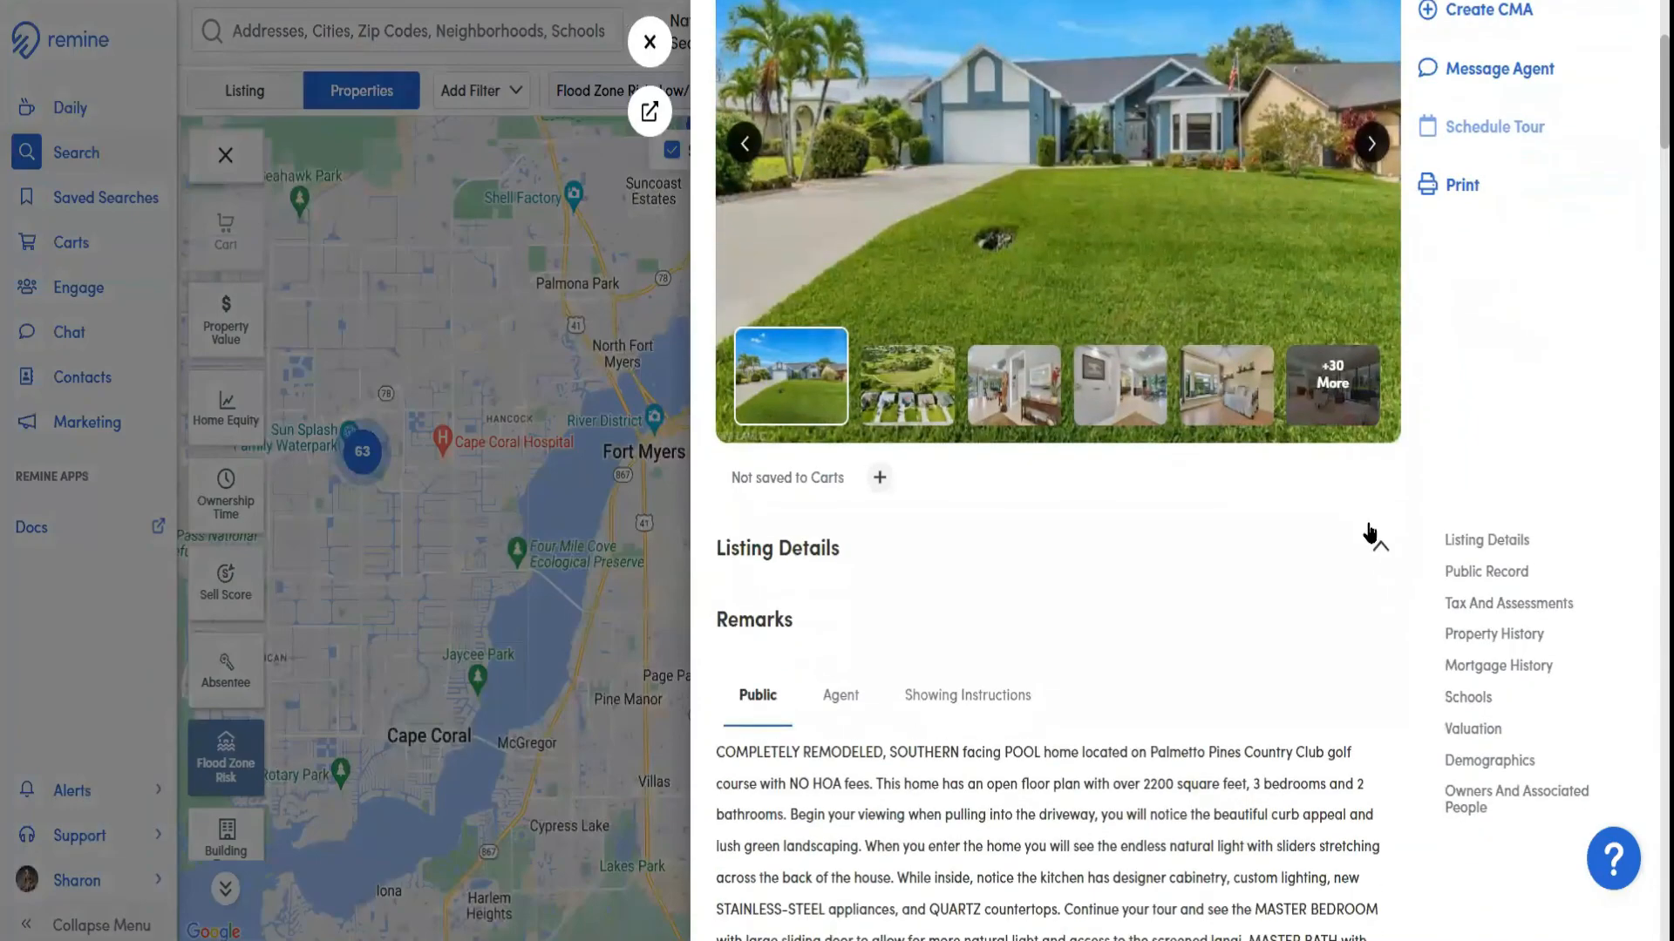
left_click(1475, 806)
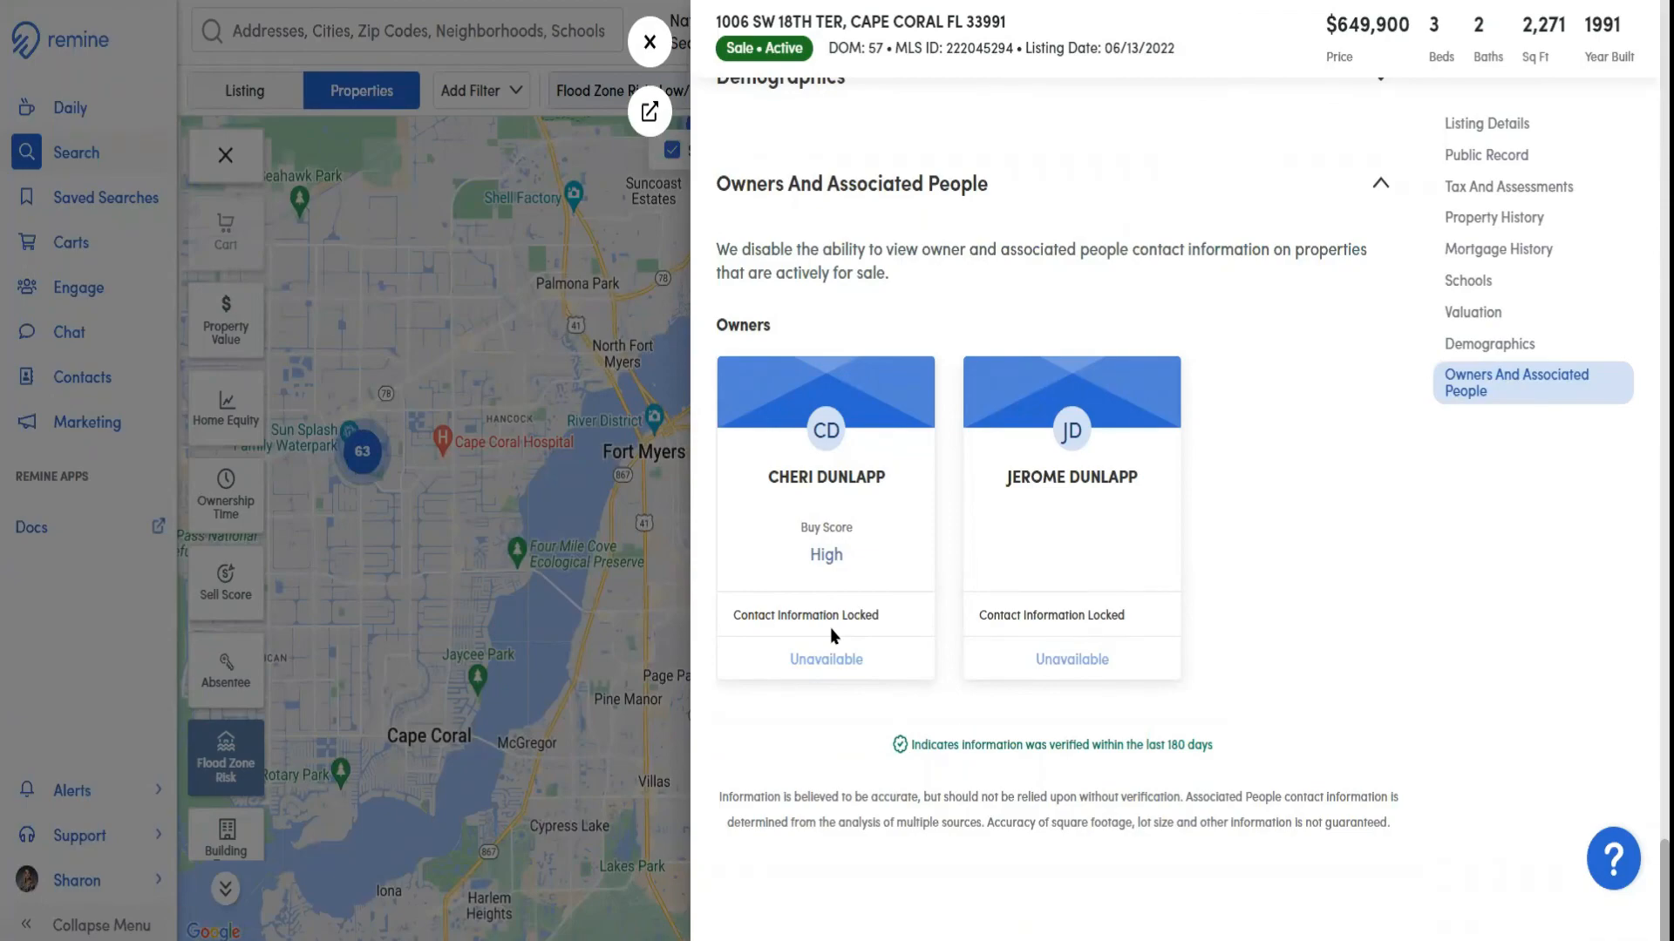
left_click(647, 41)
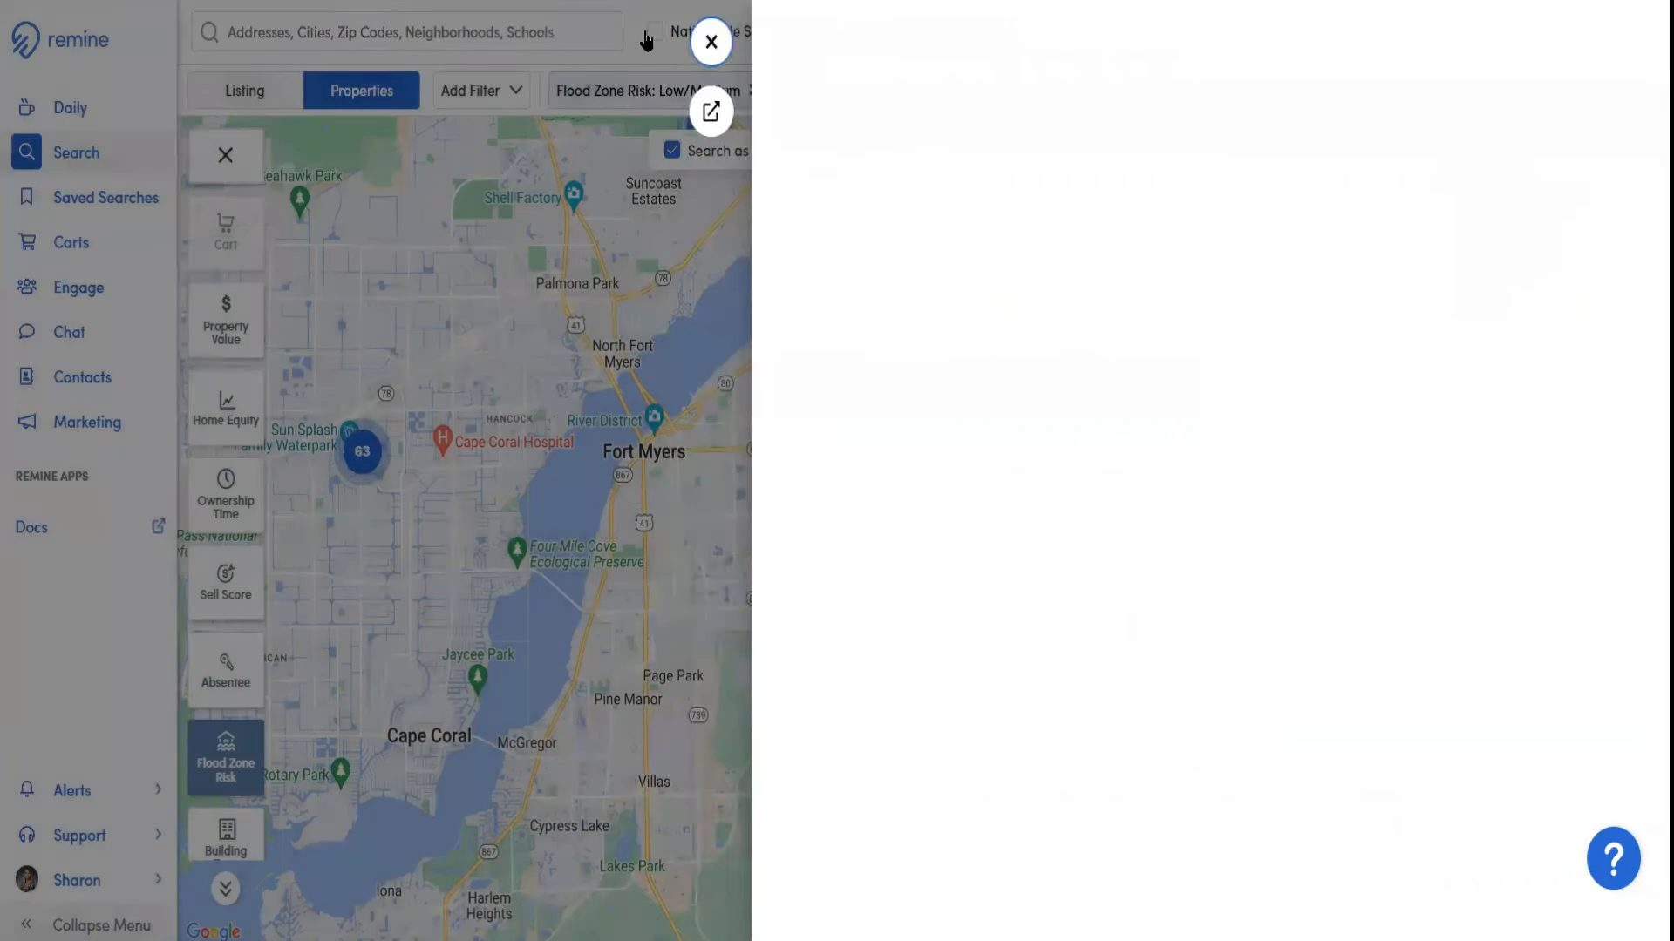